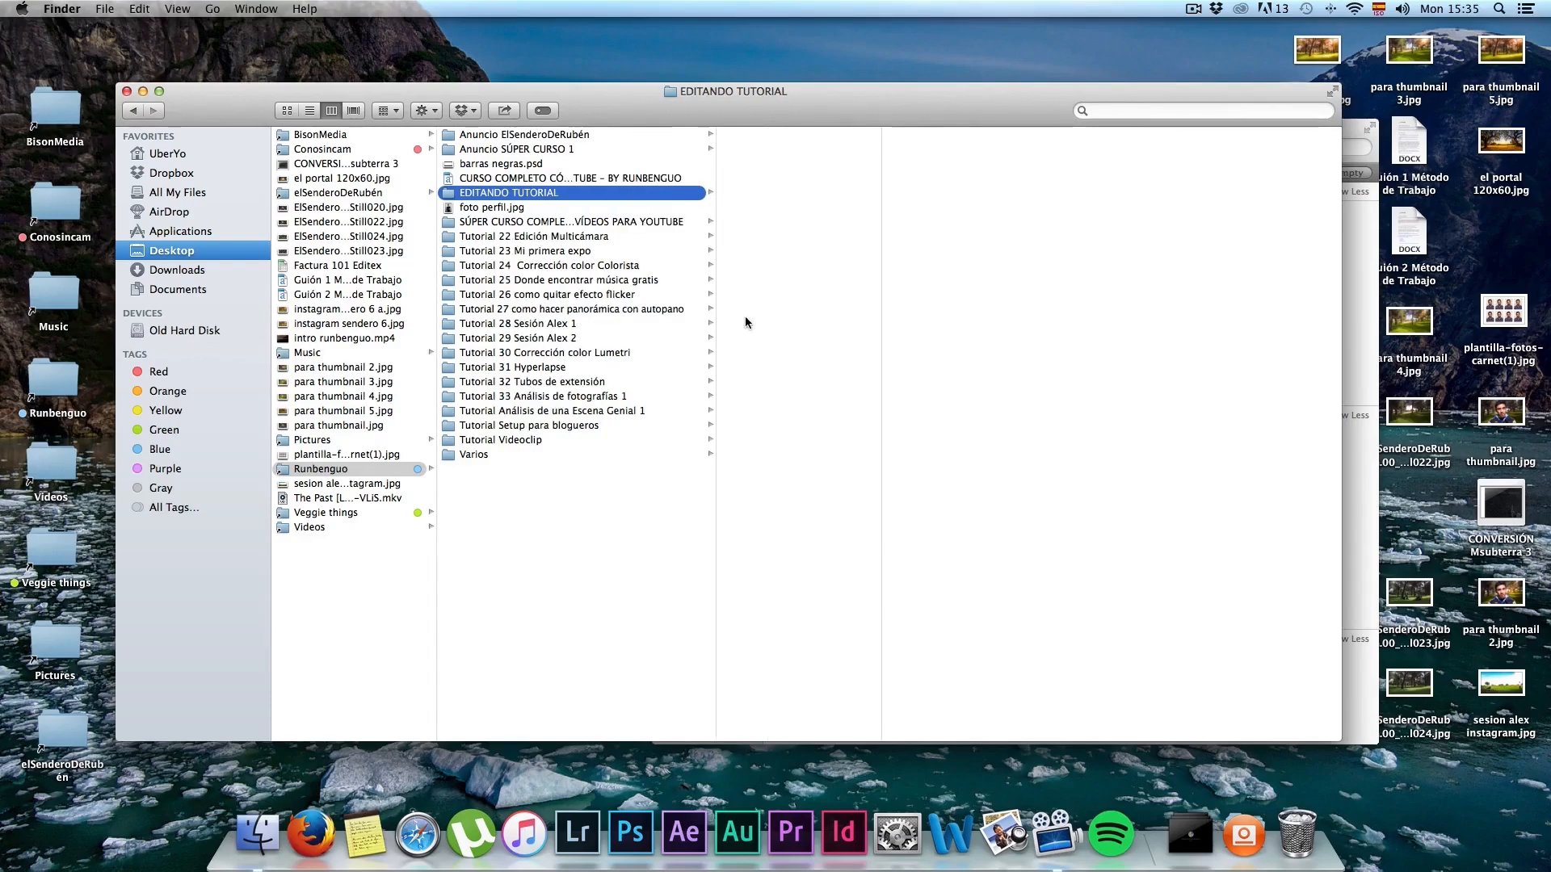
Step: Copy the 00010.MTS video from the Tutorial 29 folder into the EDITANDO TUTORIAL folder
left_click(530, 338)
left_click(779, 136)
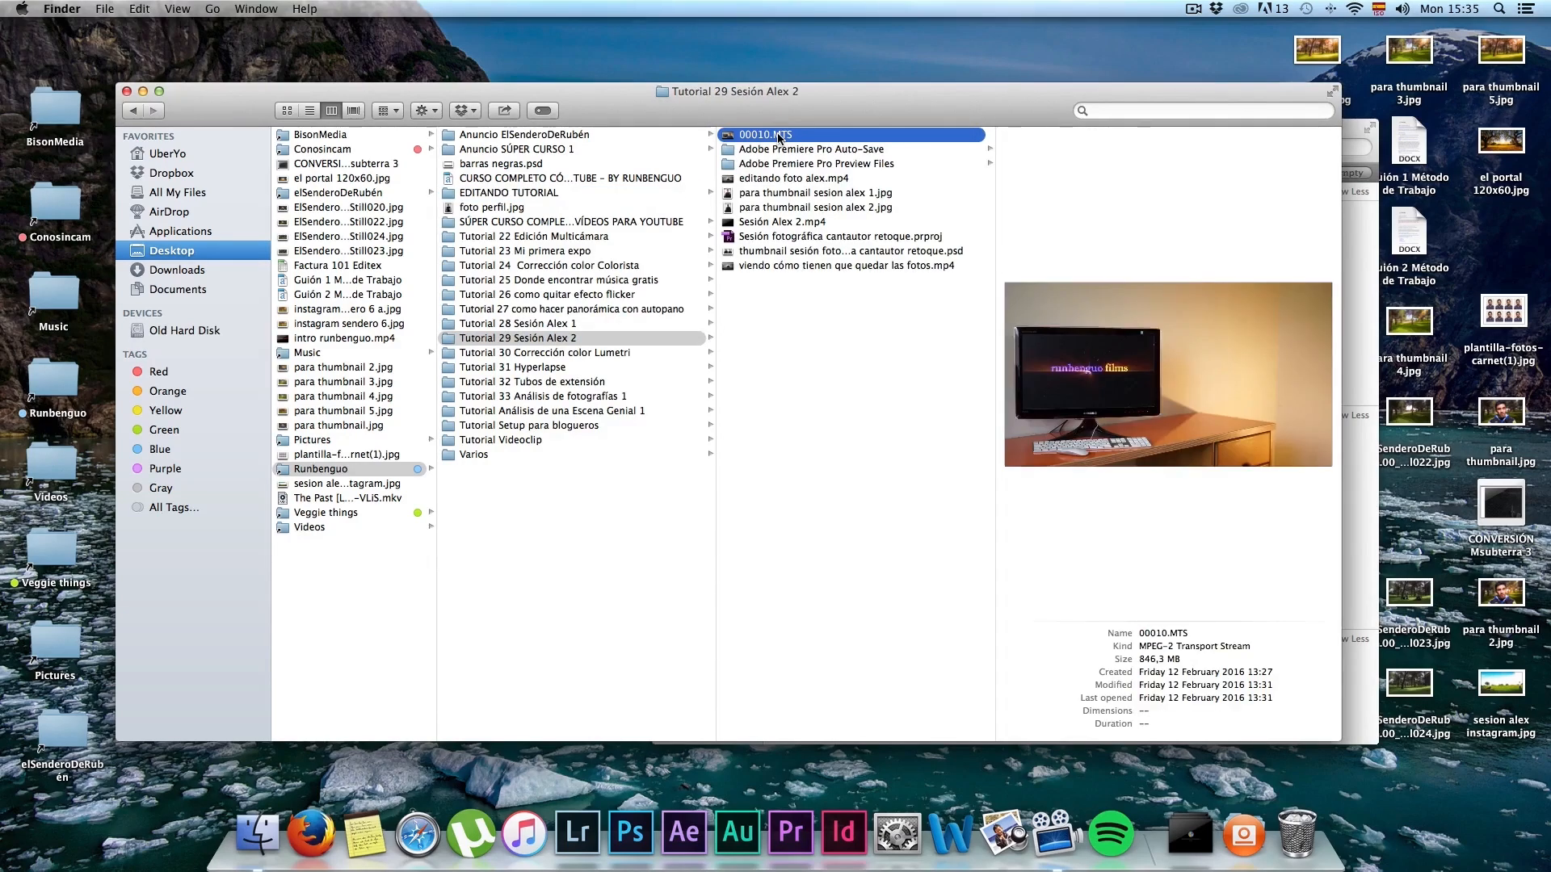
key("super")
key("super+c")
left_click(517, 178)
left_click(521, 192)
key("super+v")
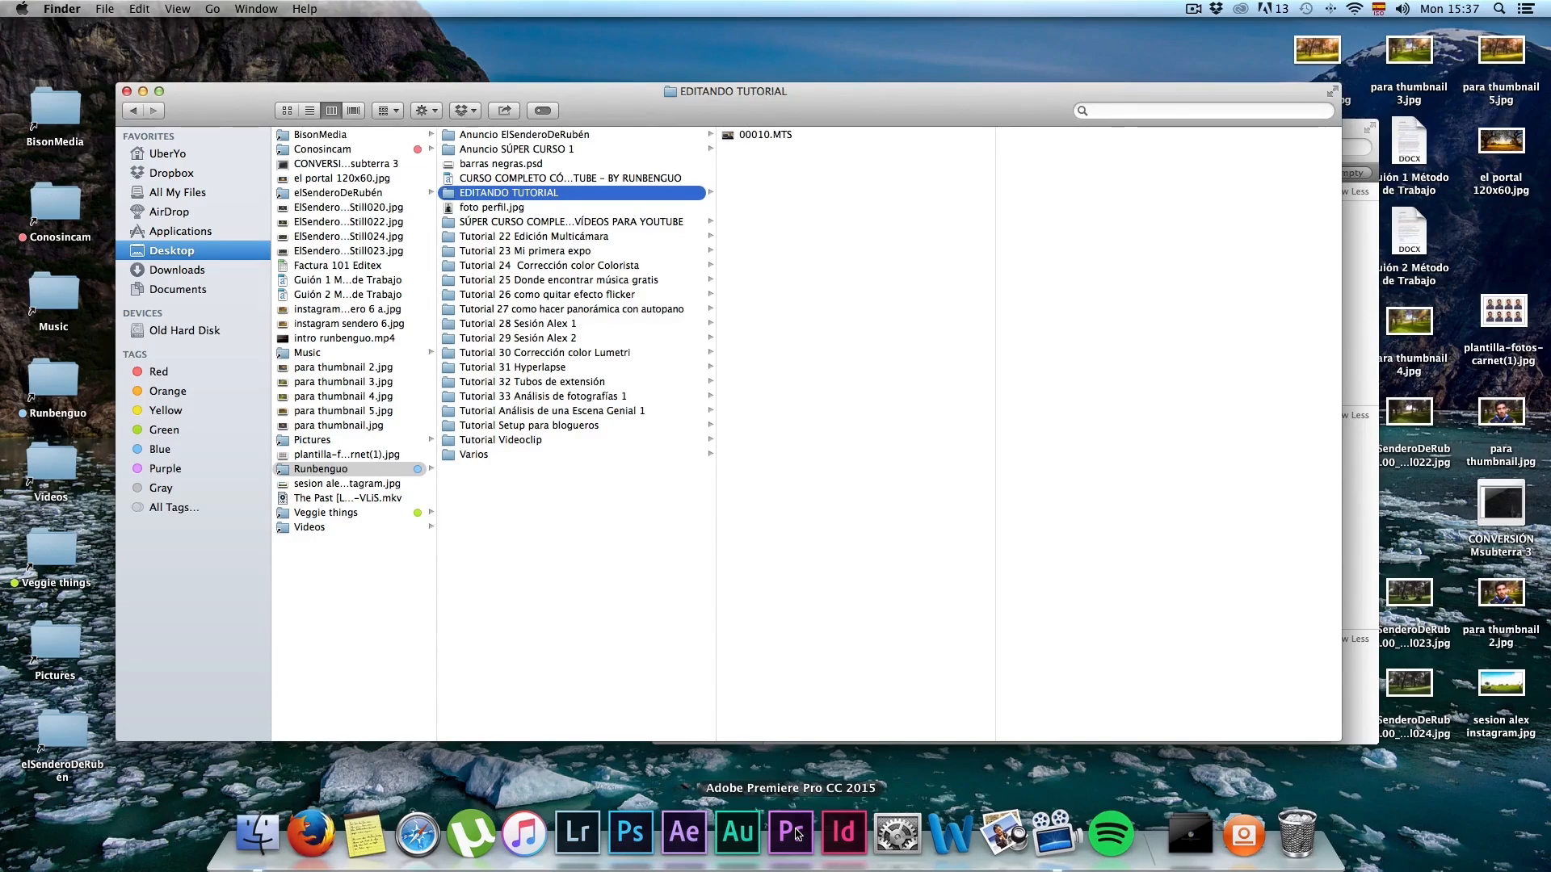
Step: Switch to Premiere Pro and create a project named "Editando tutorial" stored in the EDITANDO TUTORIAL folder
left_click(794, 829)
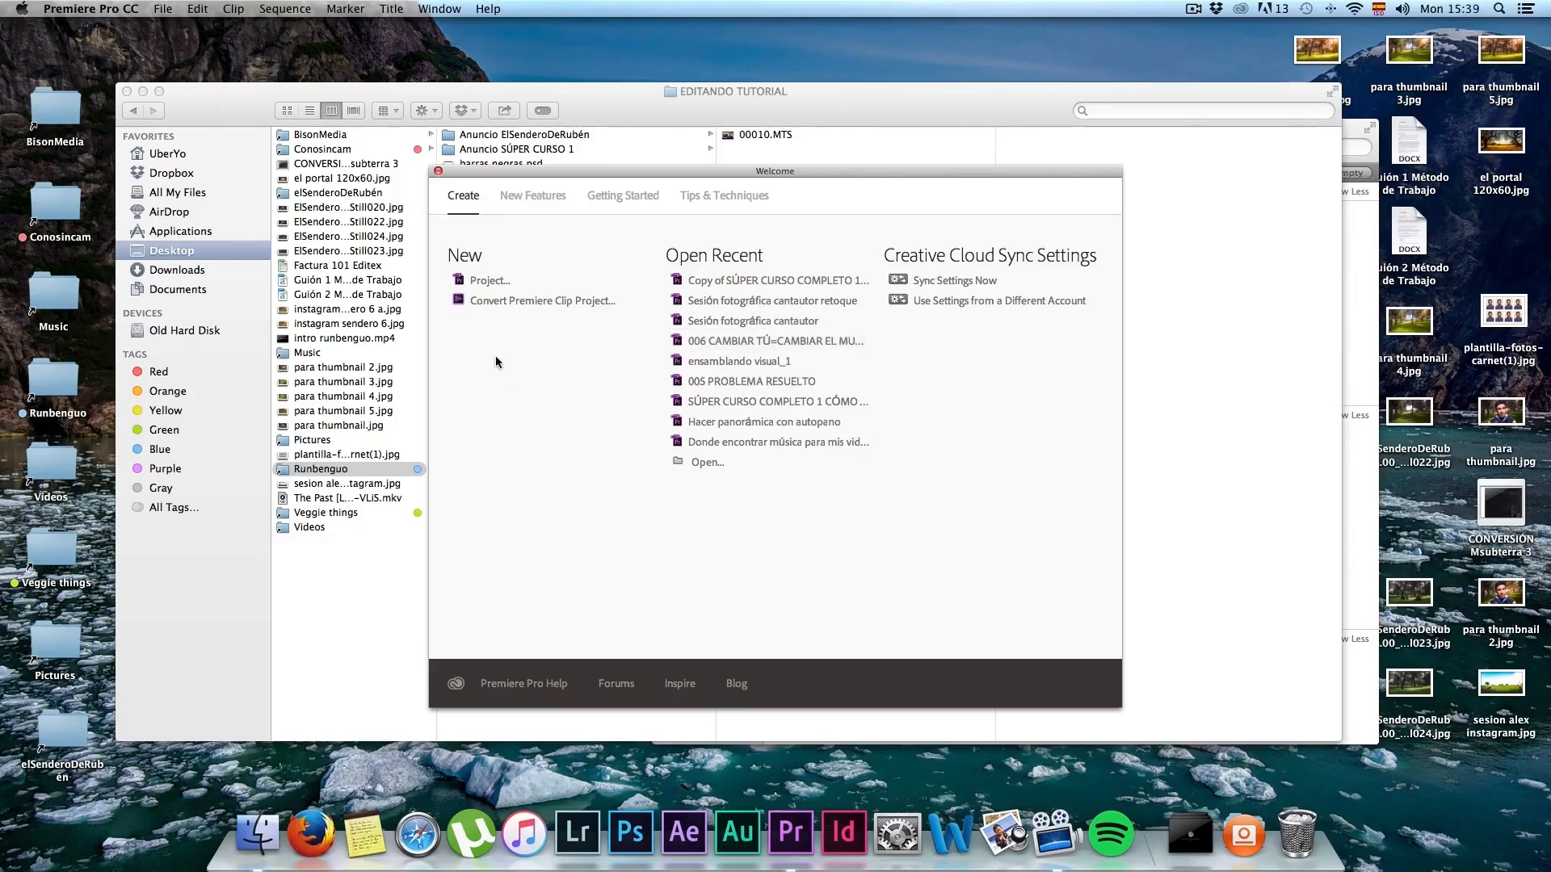
left_click(480, 282)
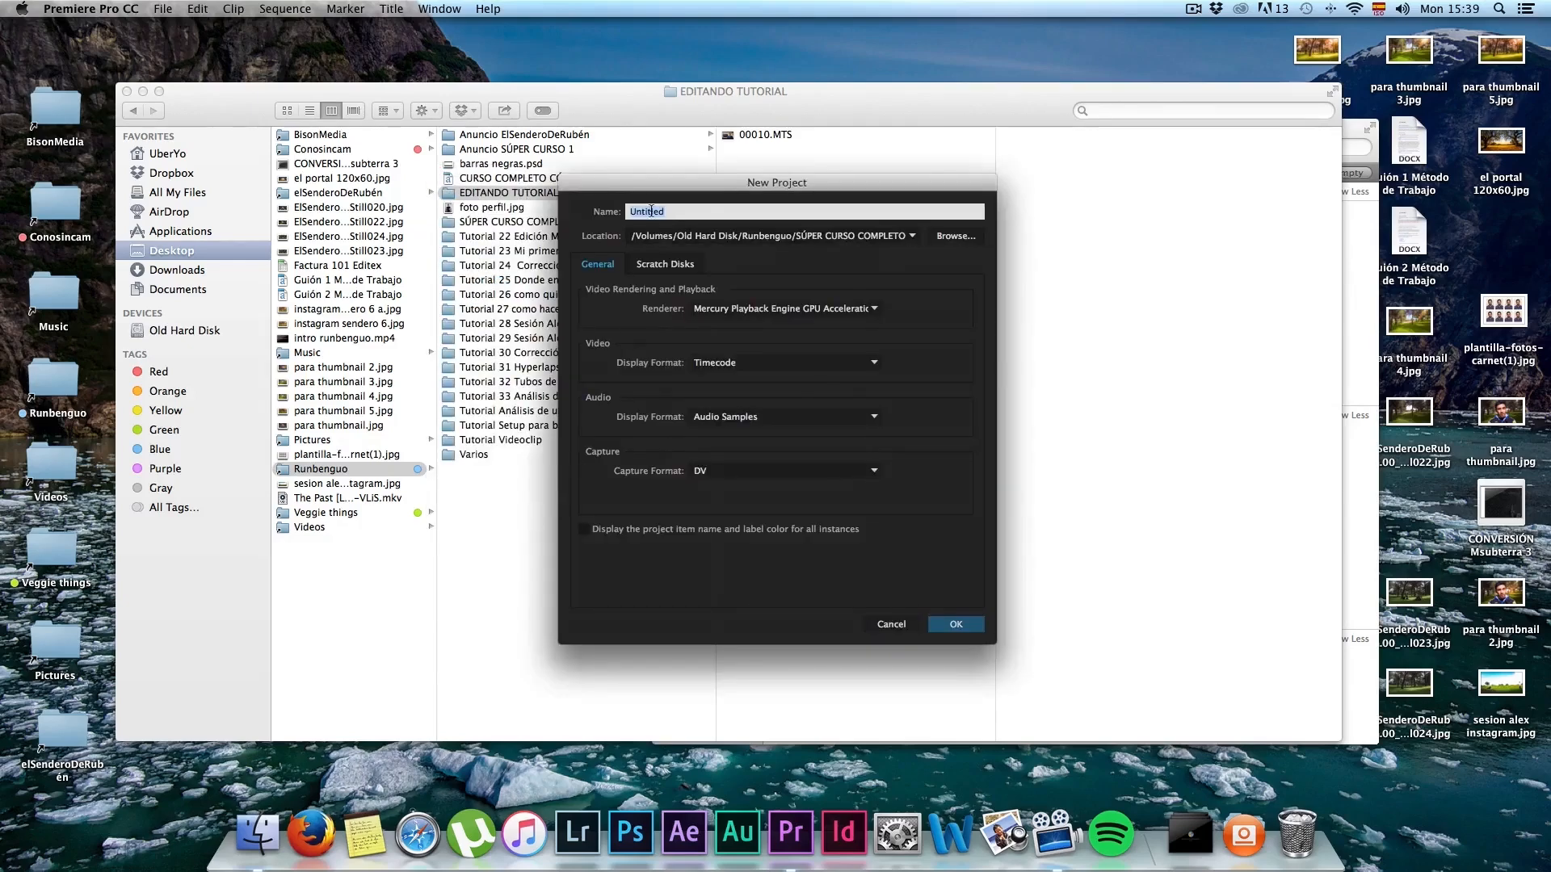
type("Edita")
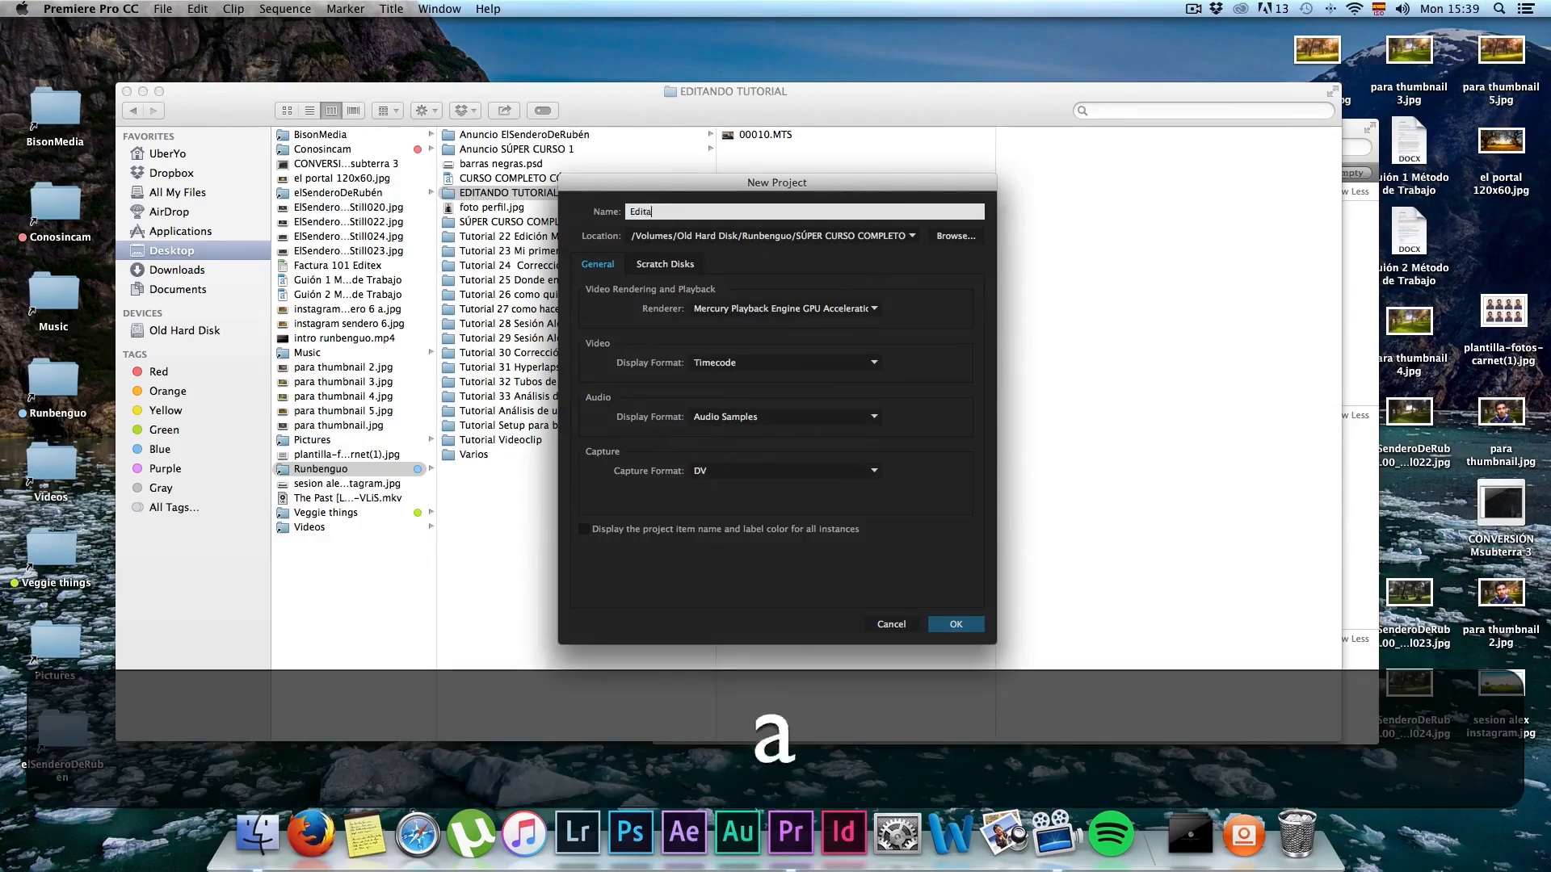
type("ndo tutorial")
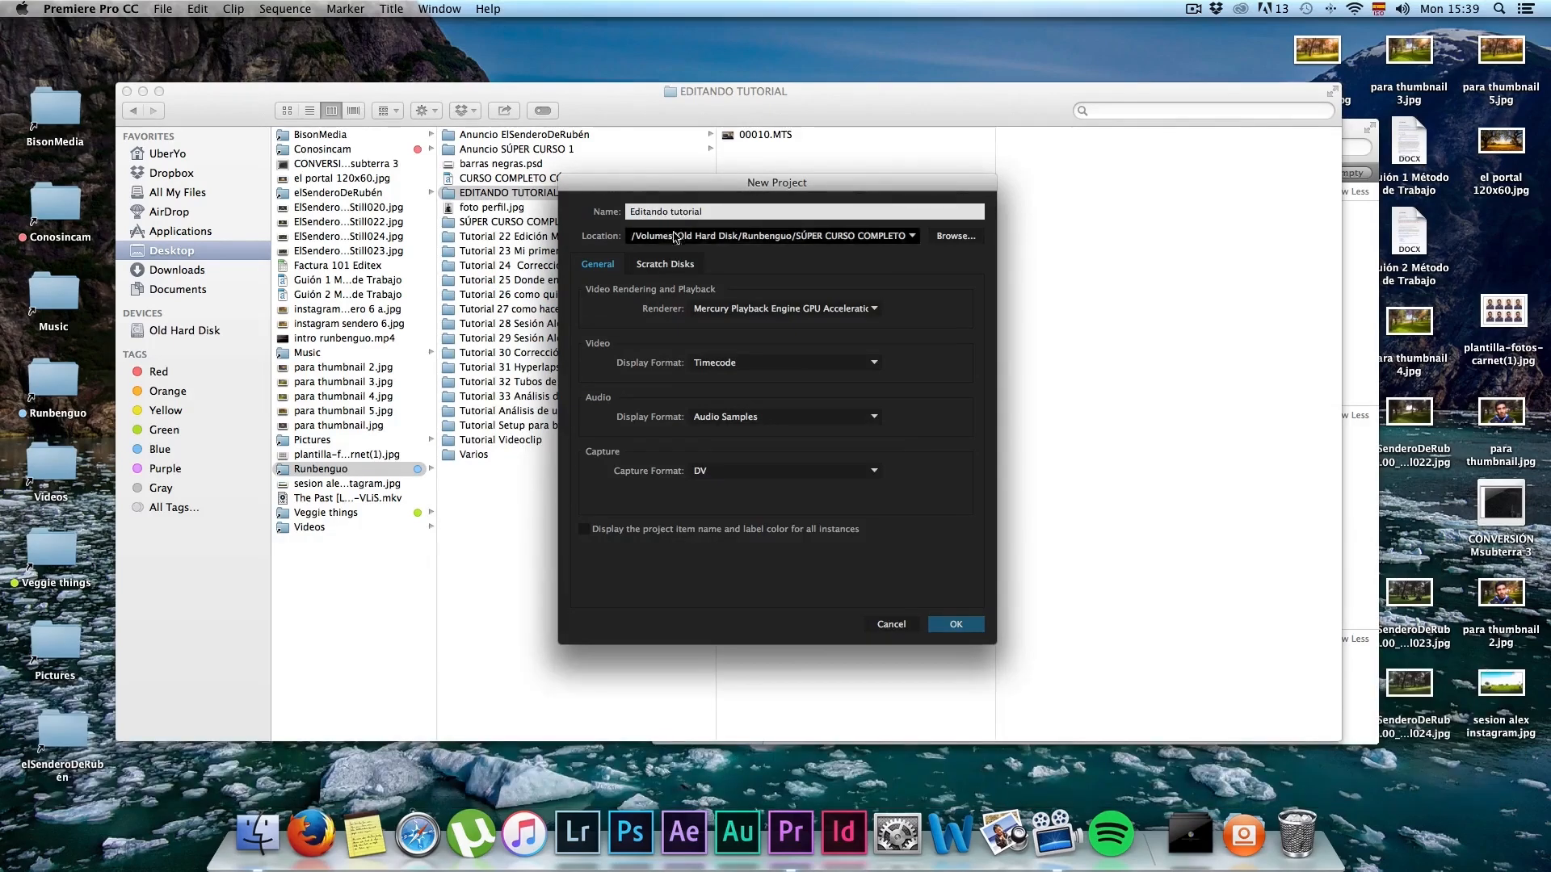
left_click(953, 238)
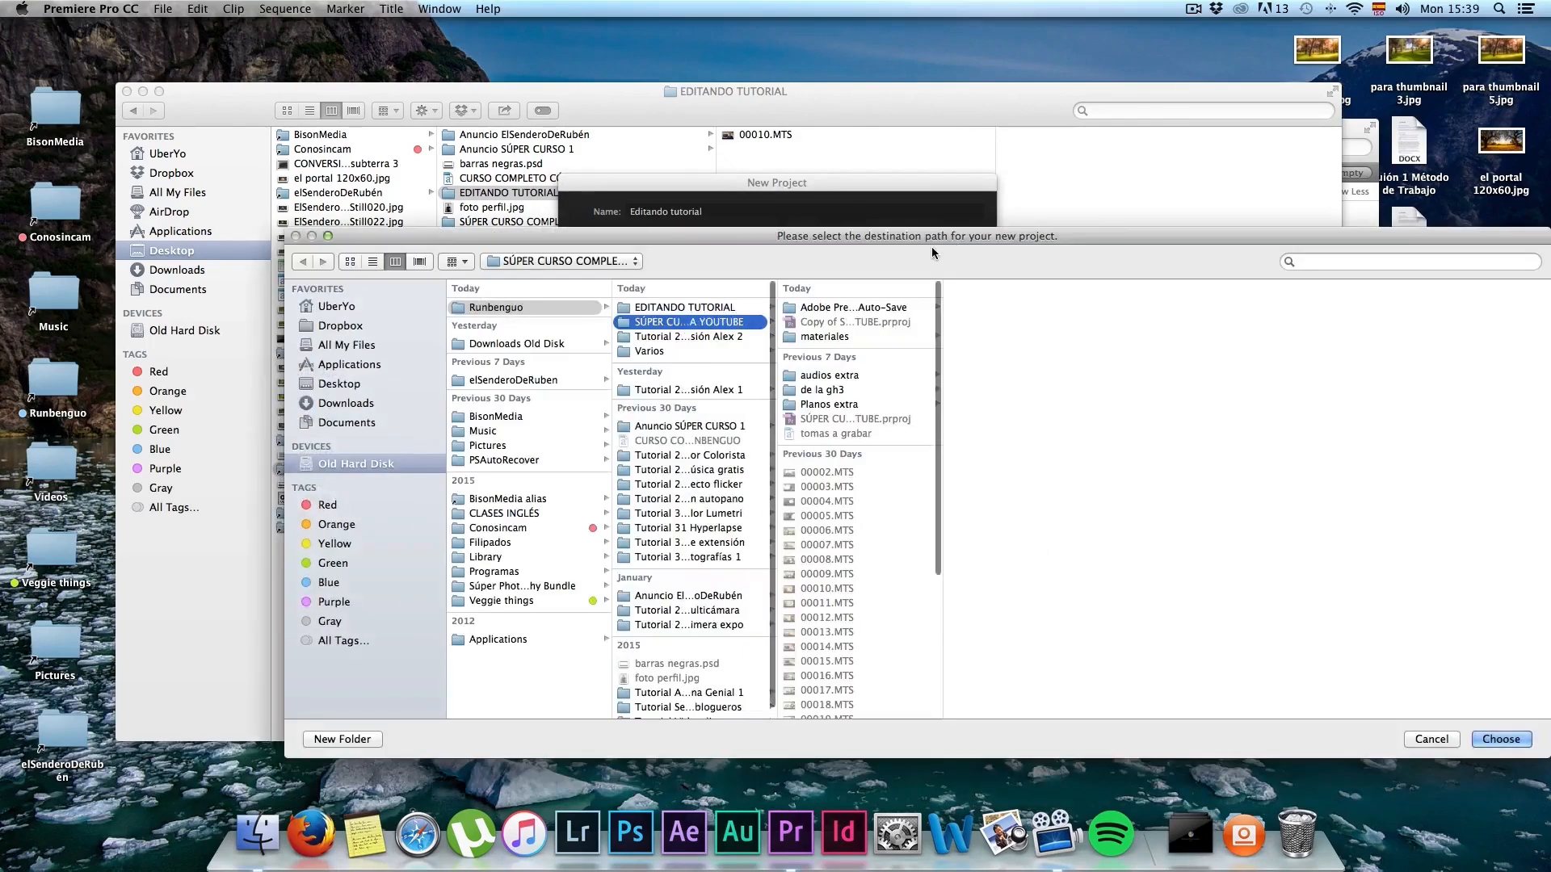
left_click(682, 308)
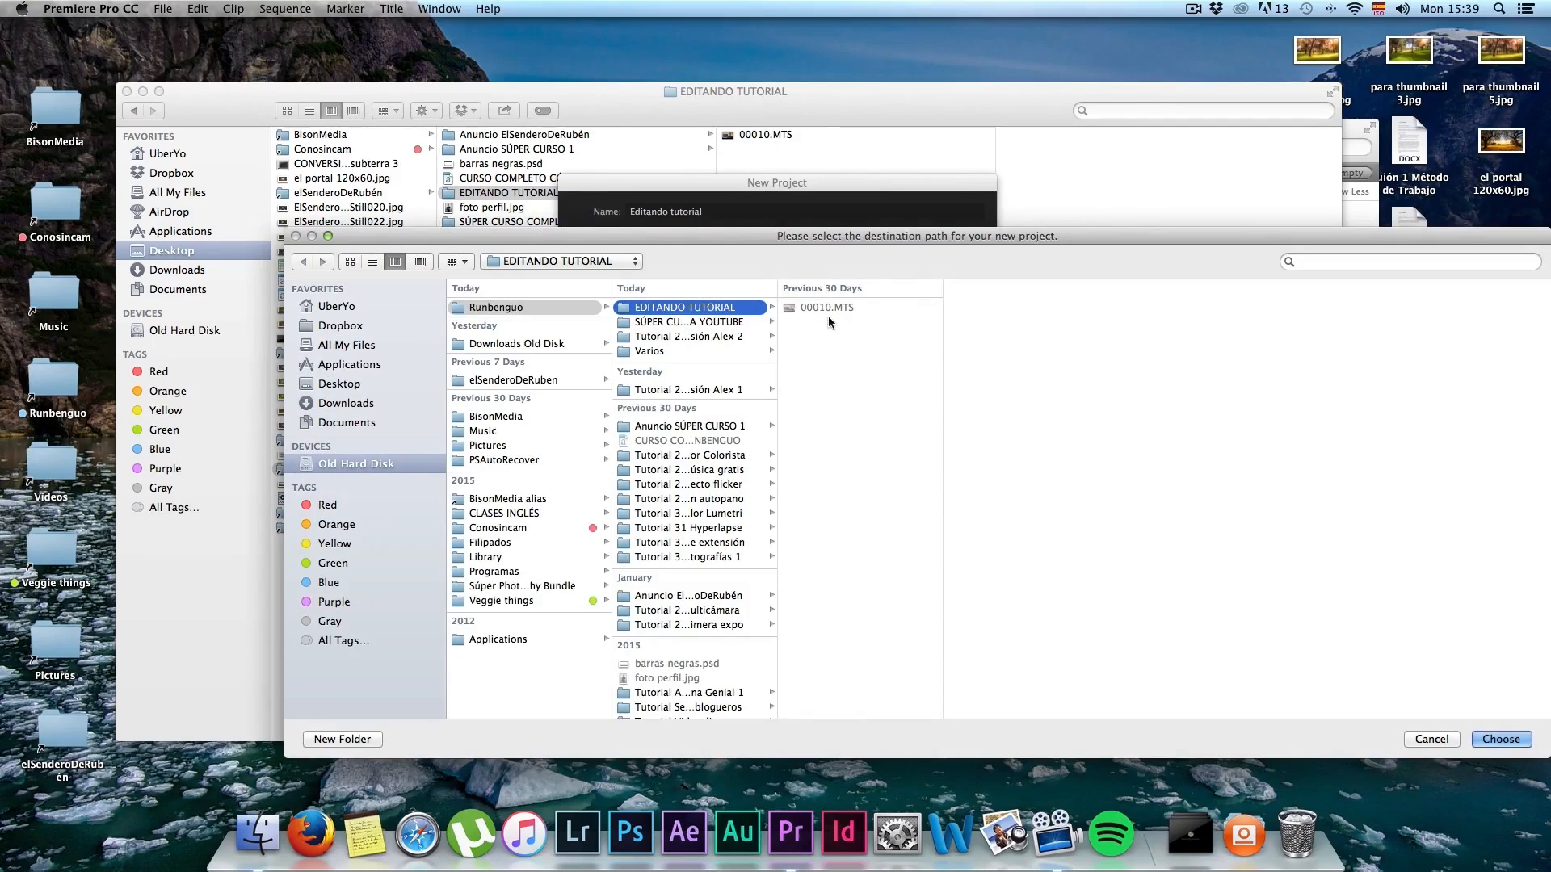
left_click(1500, 739)
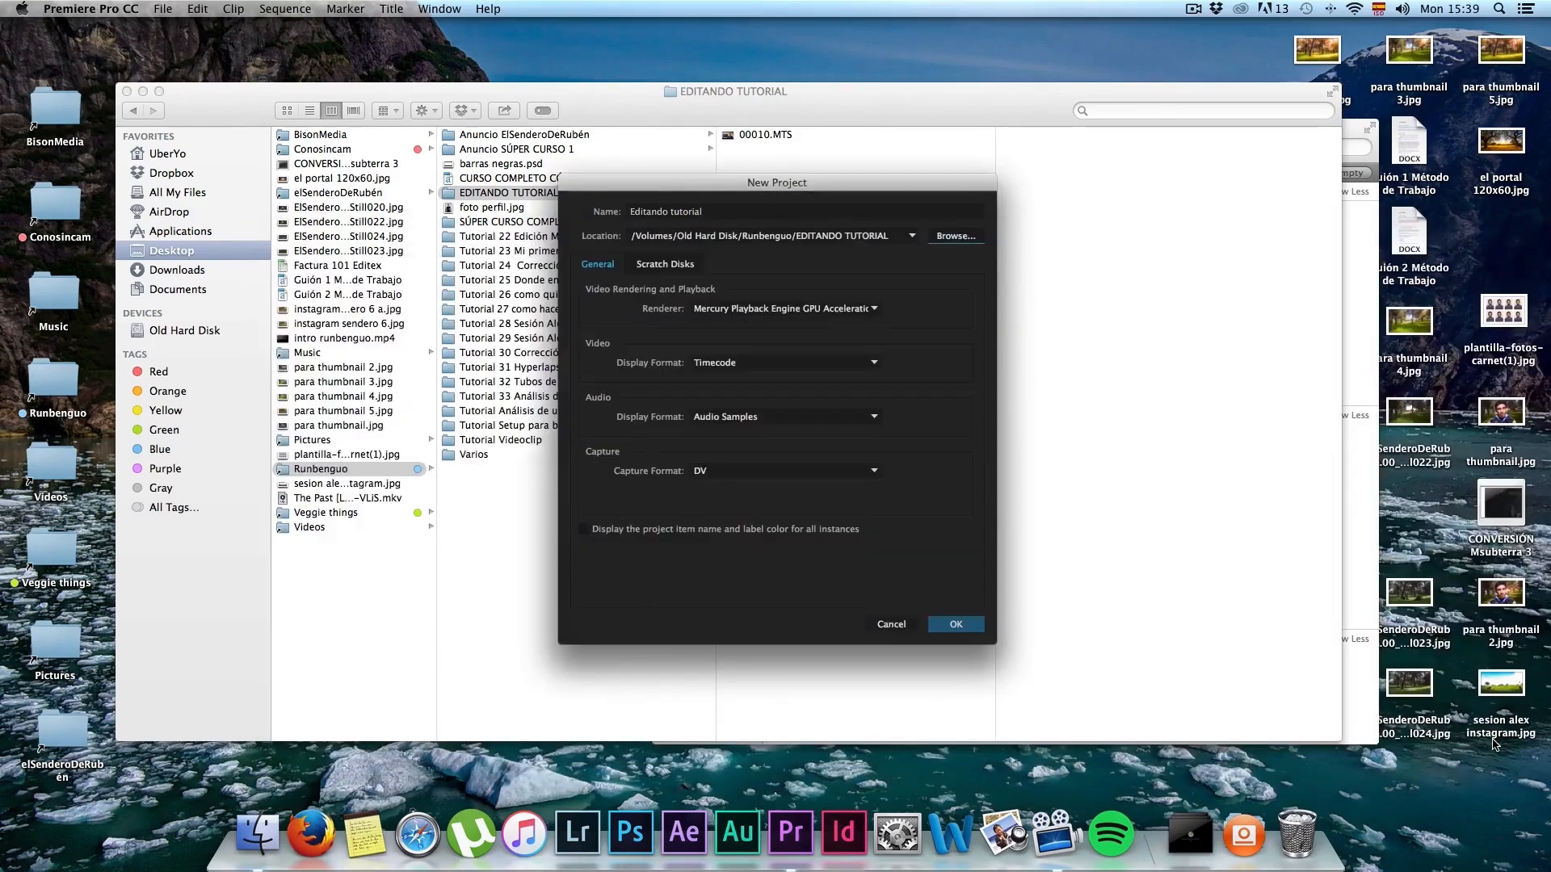
left_click(957, 625)
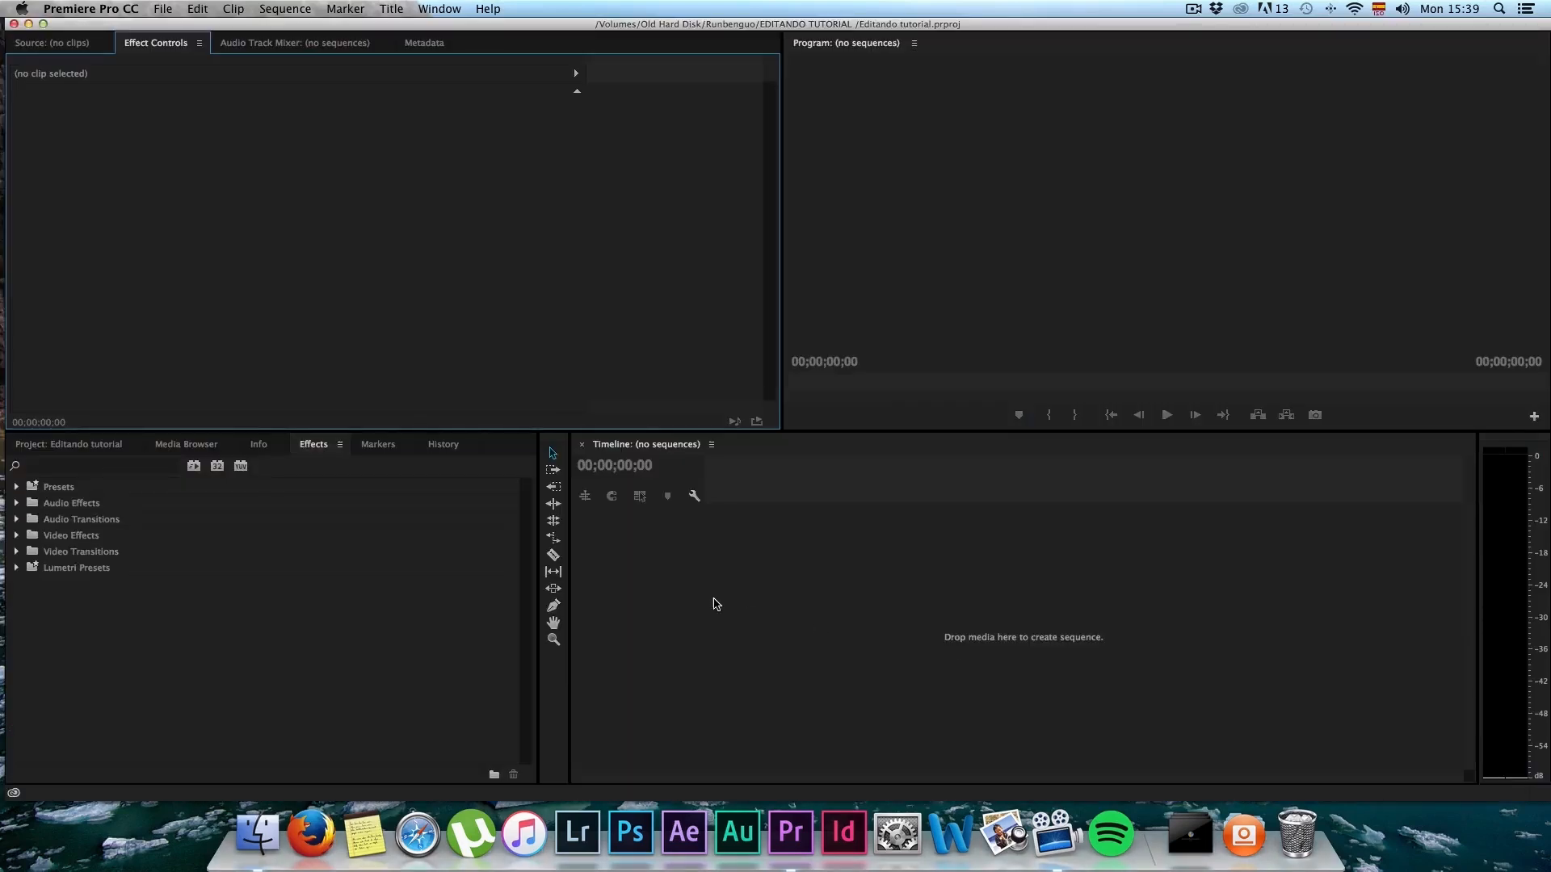
Step: Import 00010.MTS from the EDITANDO TUTORIAL folder in Finder into the project
left_click(71, 446)
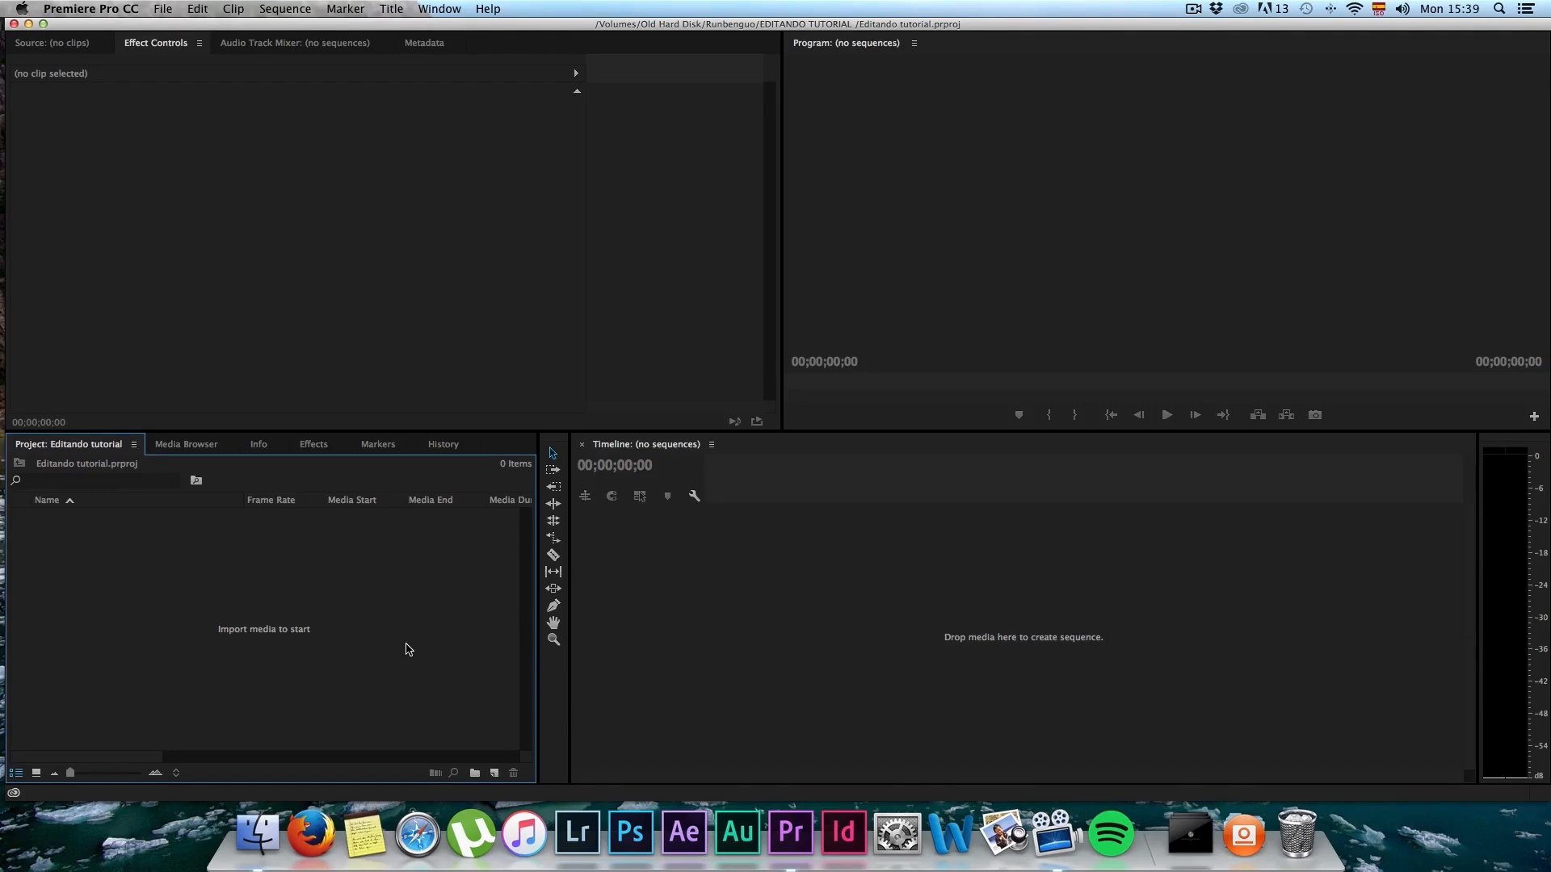
left_click(258, 833)
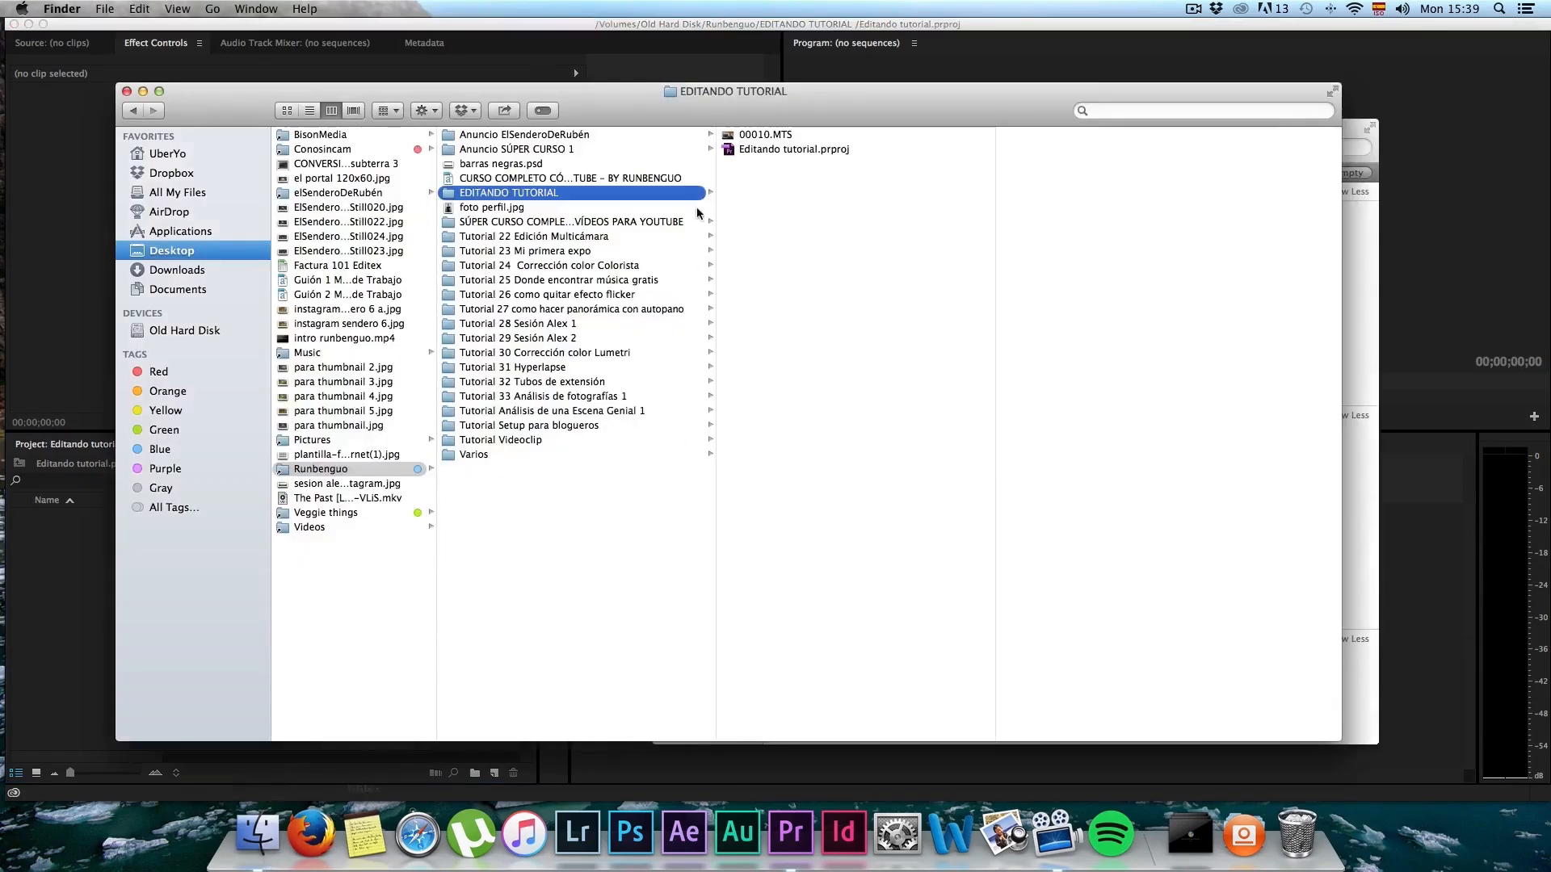
left_click_drag(652, 123, 275, 566)
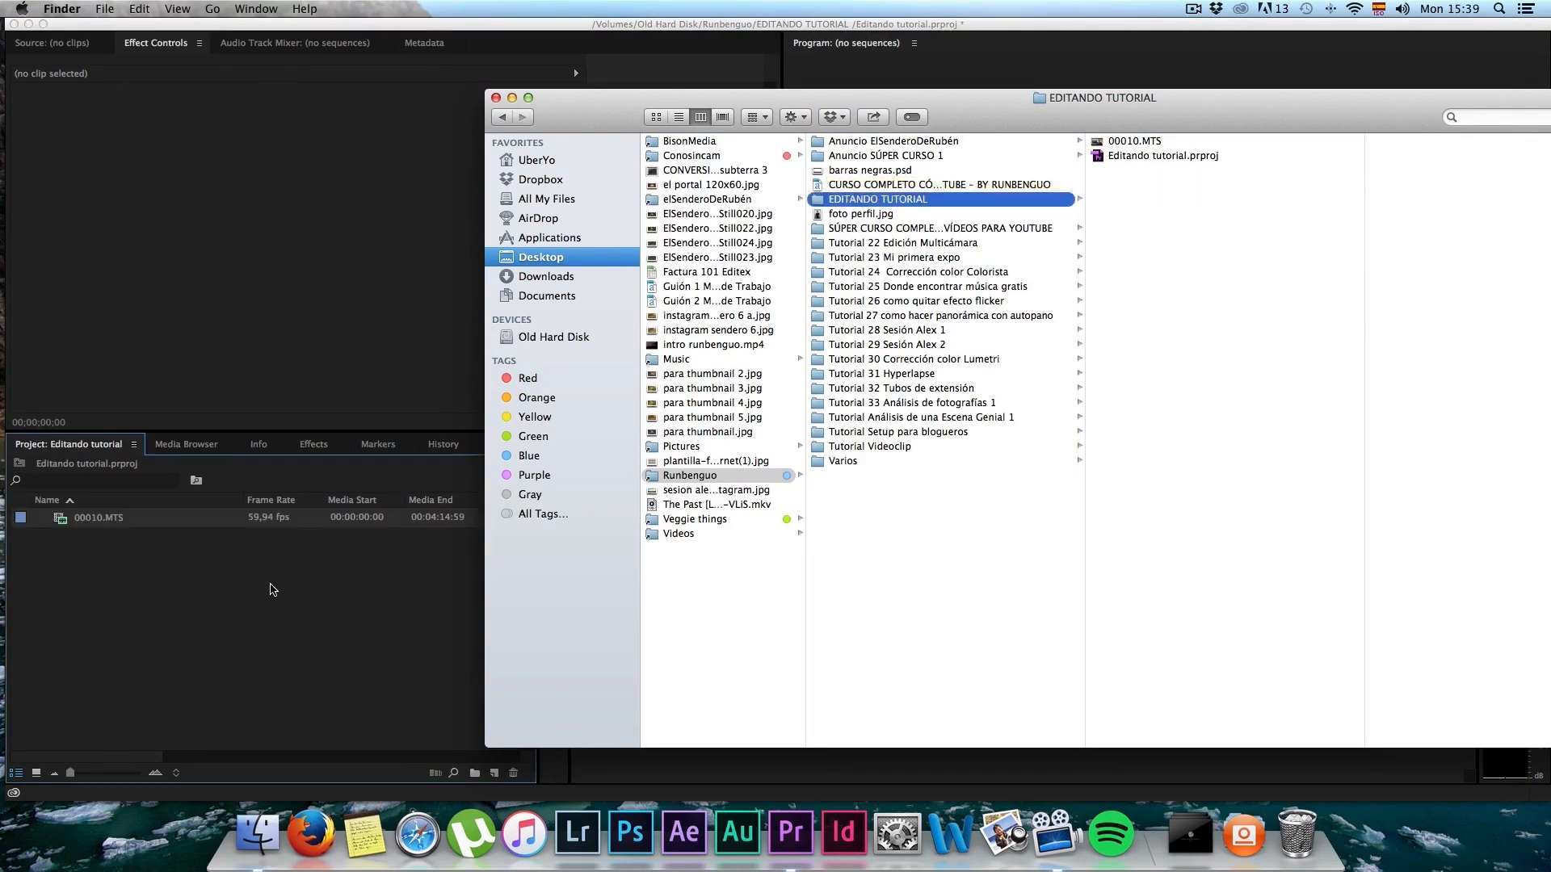
left_click(273, 589)
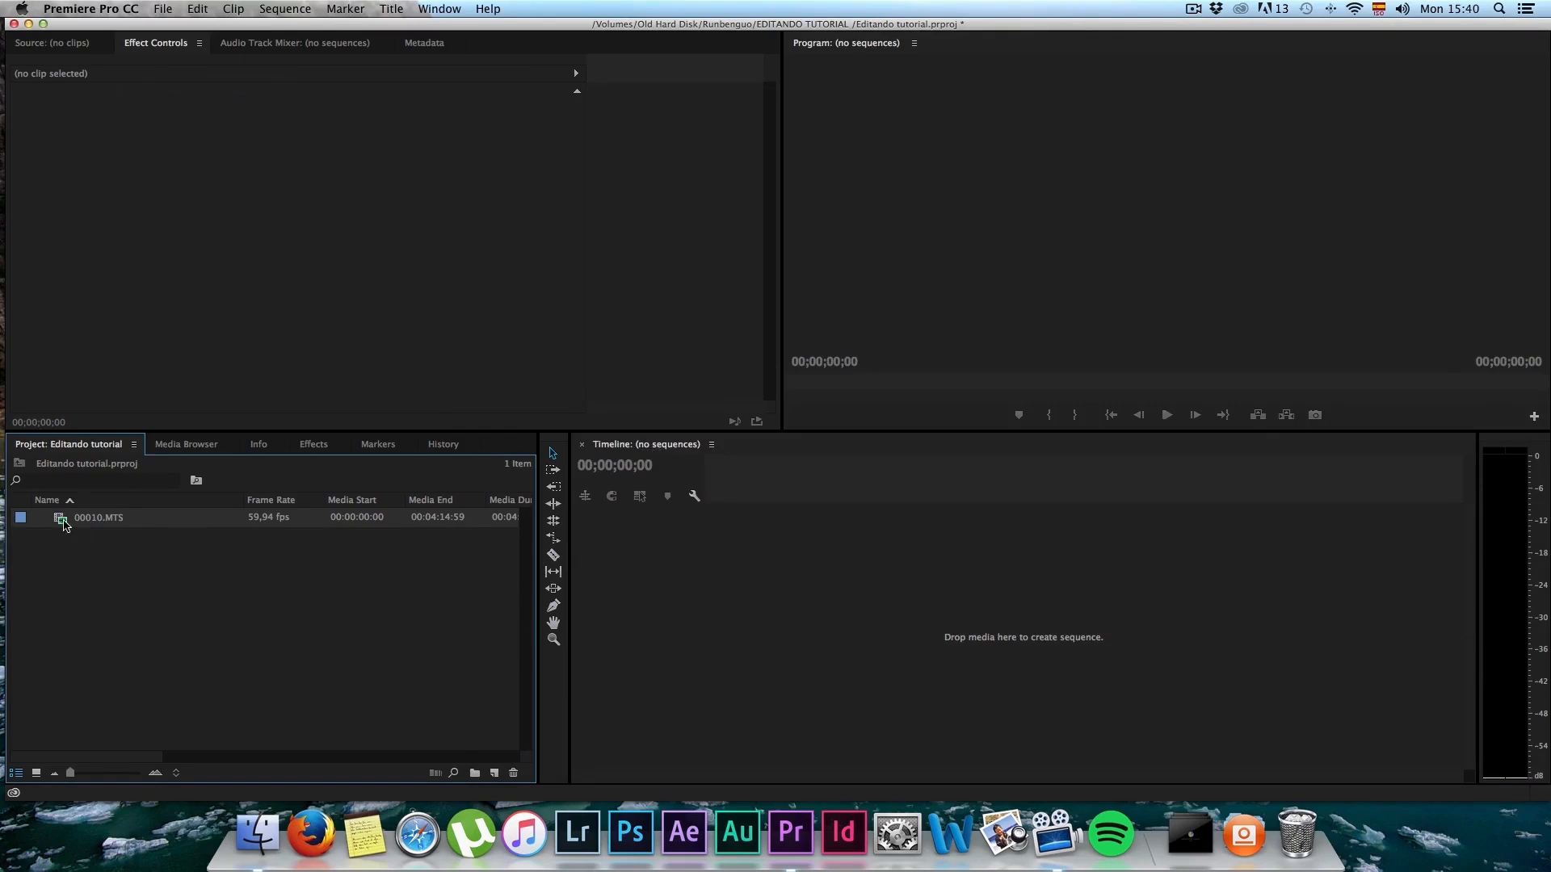
Step: Create a sequence from 00010.MTS and scrub through its opening to about 00:00:12:35
left_click_drag(65, 525, 772, 663)
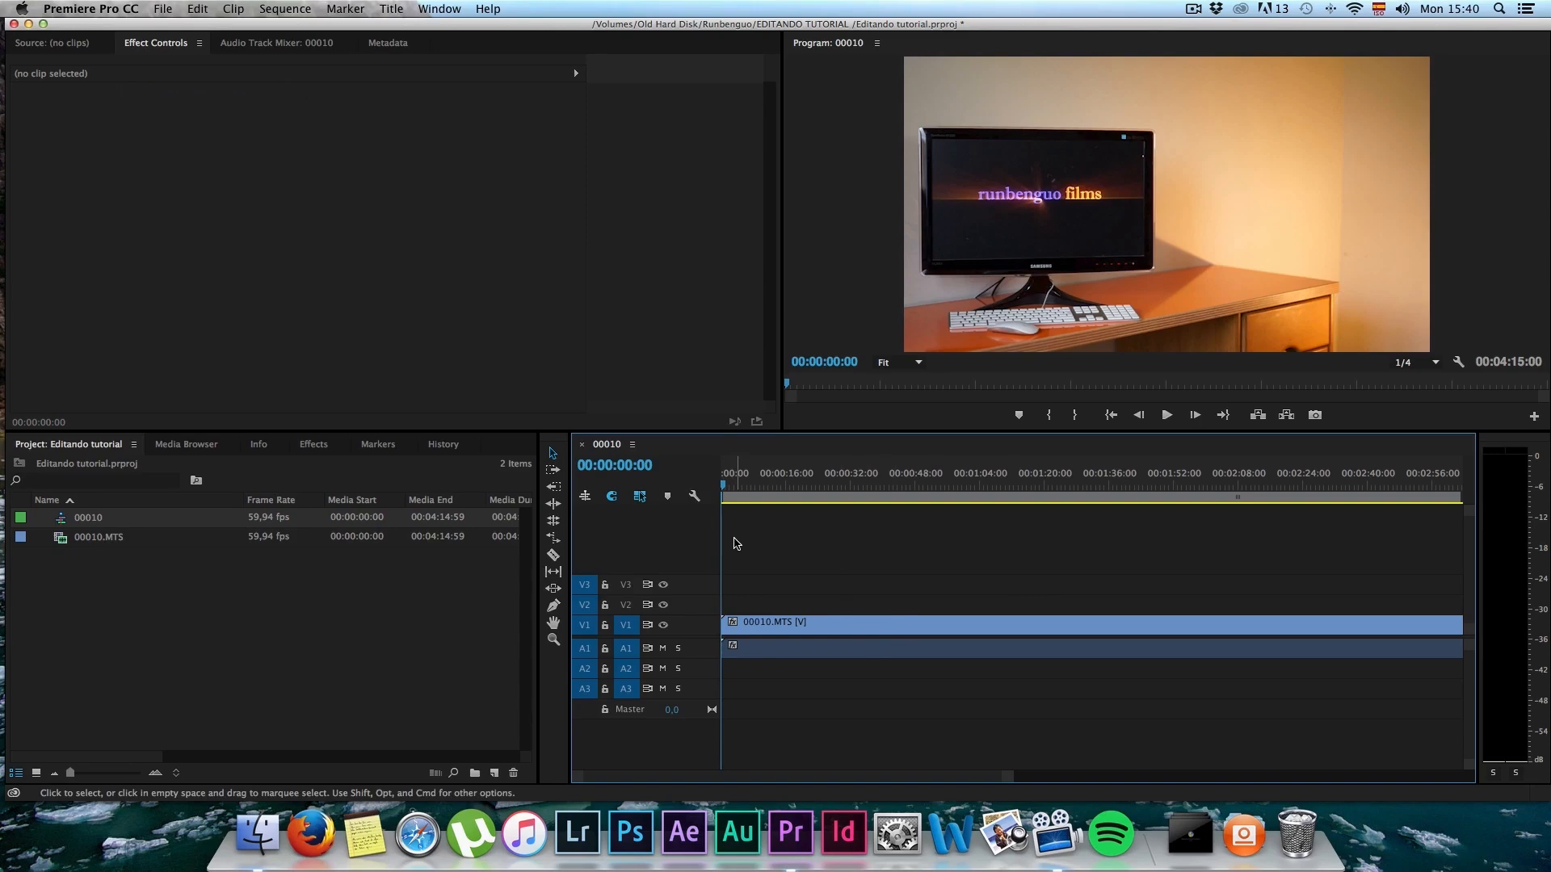
mouse_move(732, 490)
left_click_drag(732, 491, 763, 492)
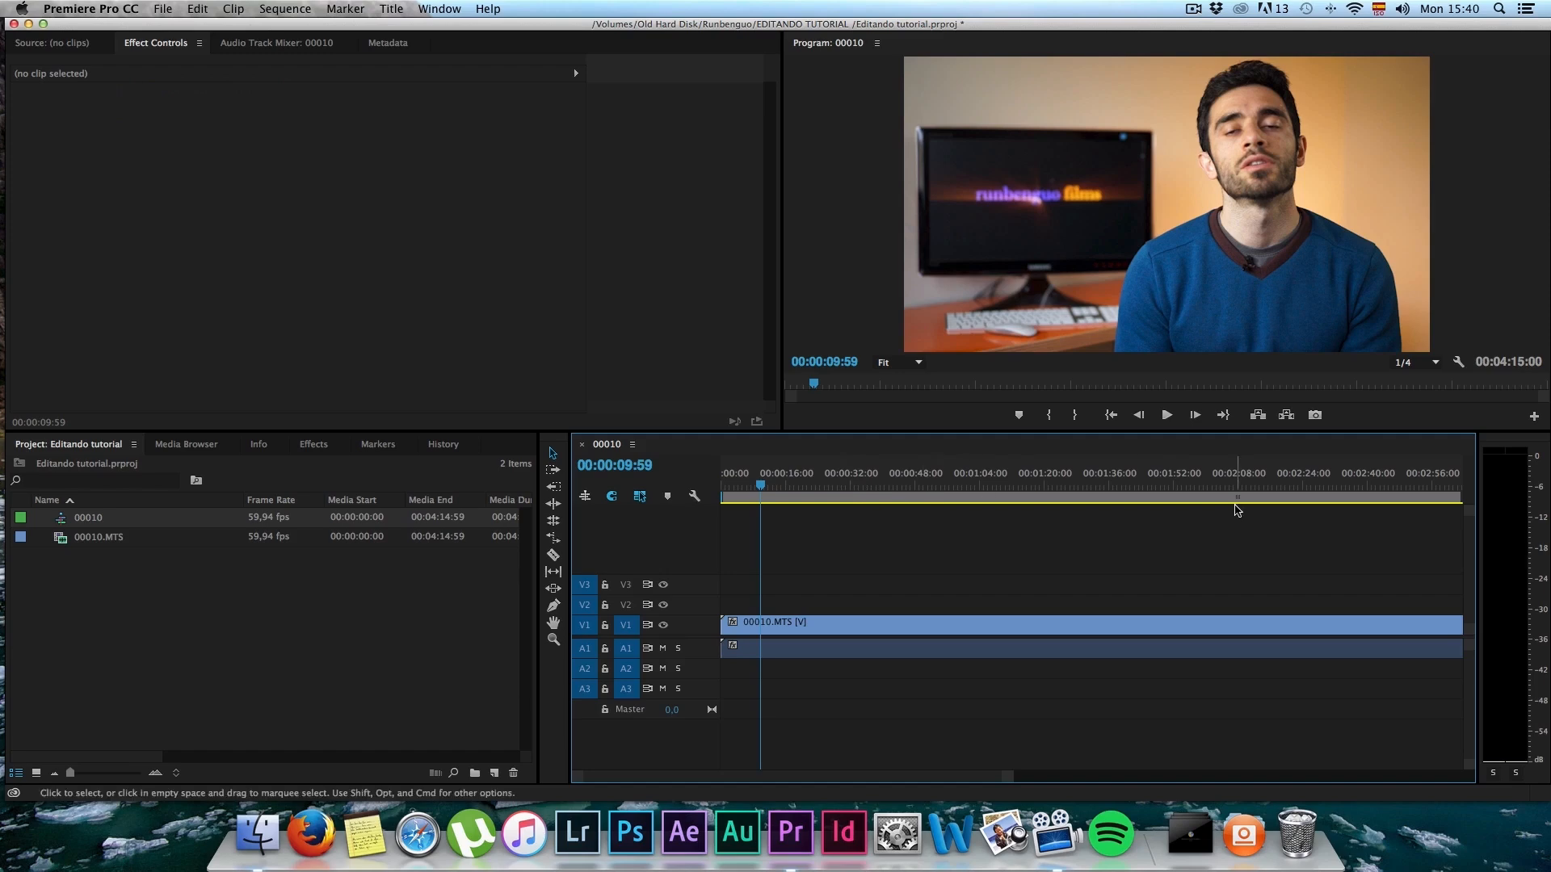
left_click_drag(746, 487, 773, 477)
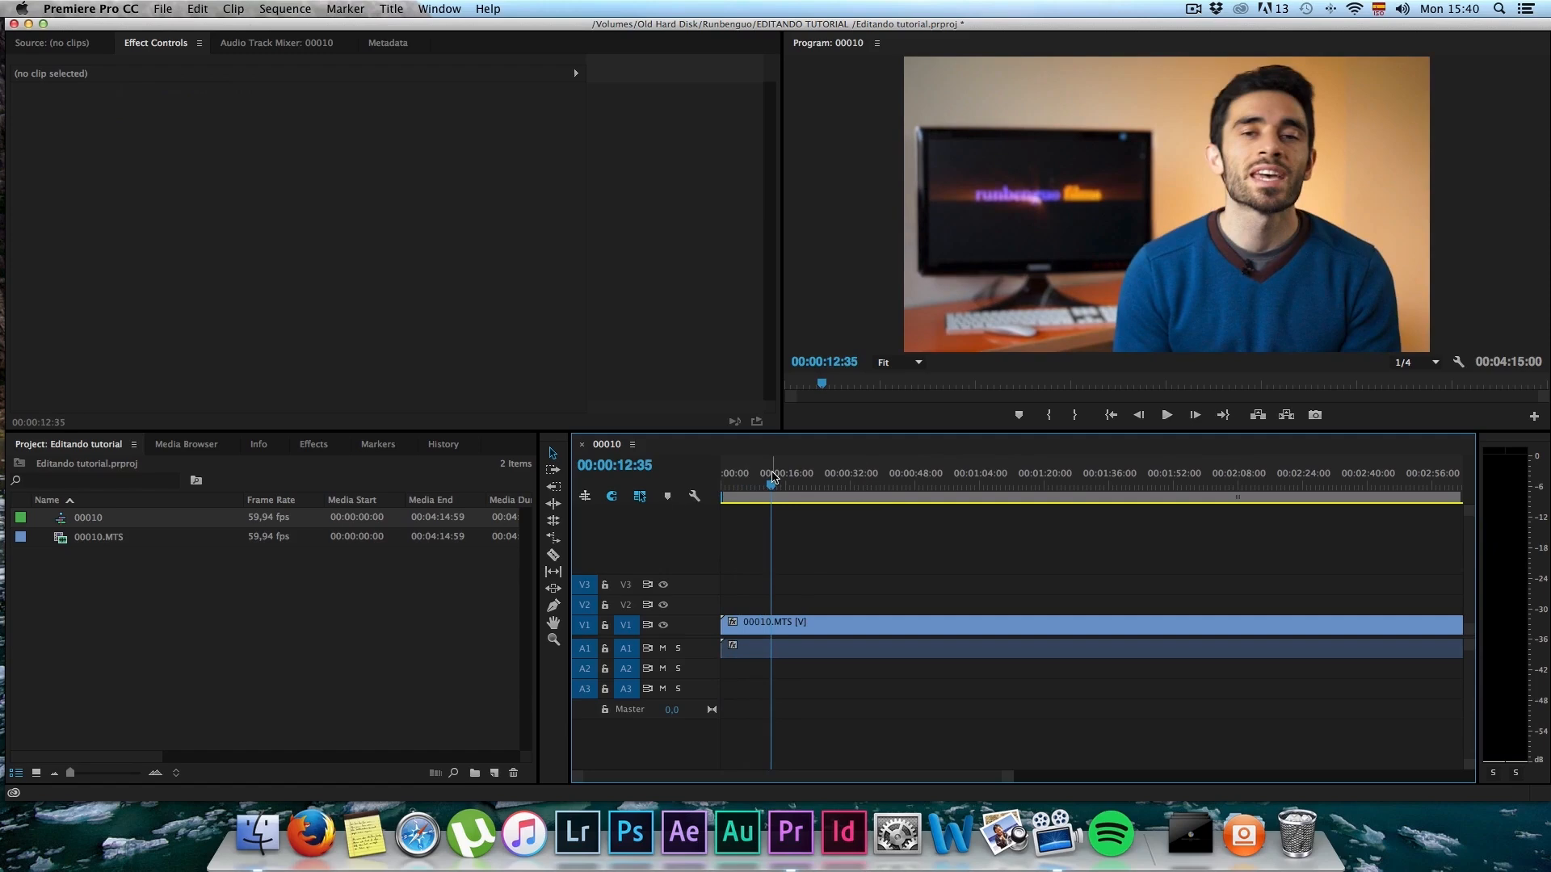
mouse_move(777, 487)
left_mouse_down()
mouse_move(983, 485)
mouse_move(703, 486)
mouse_move(774, 495)
left_mouse_up()
Step: Zoom the timeline in on the opening of the clip and enlarge audio track A1 to show its waveform
scroll(768, 612, "down", 3, "alt")
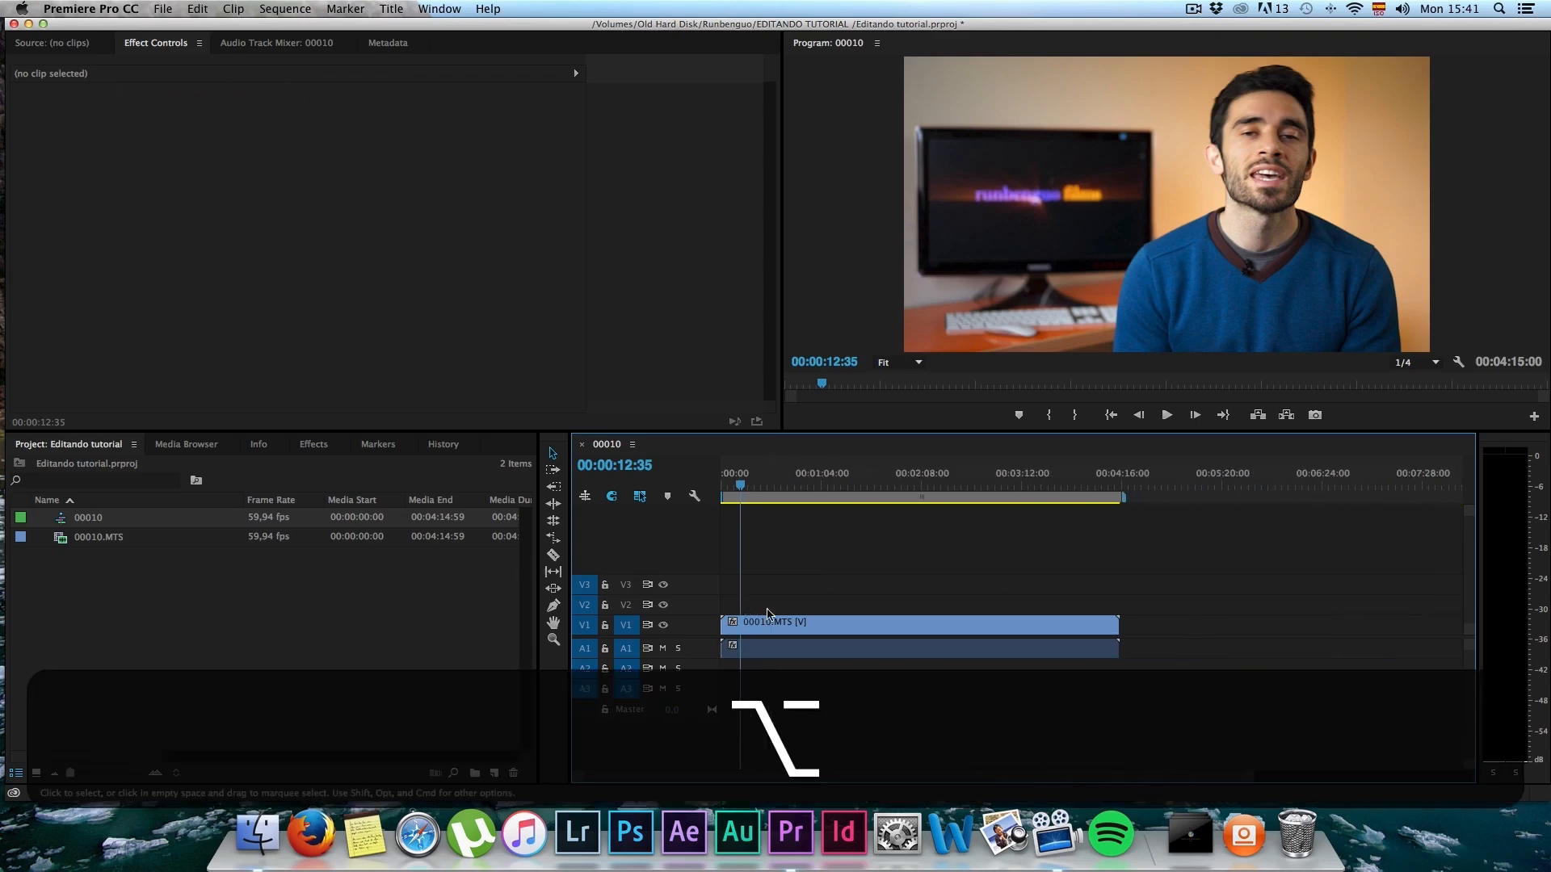
scroll(768, 611, "down", 3, "alt")
scroll(768, 612, "up", 4, "alt")
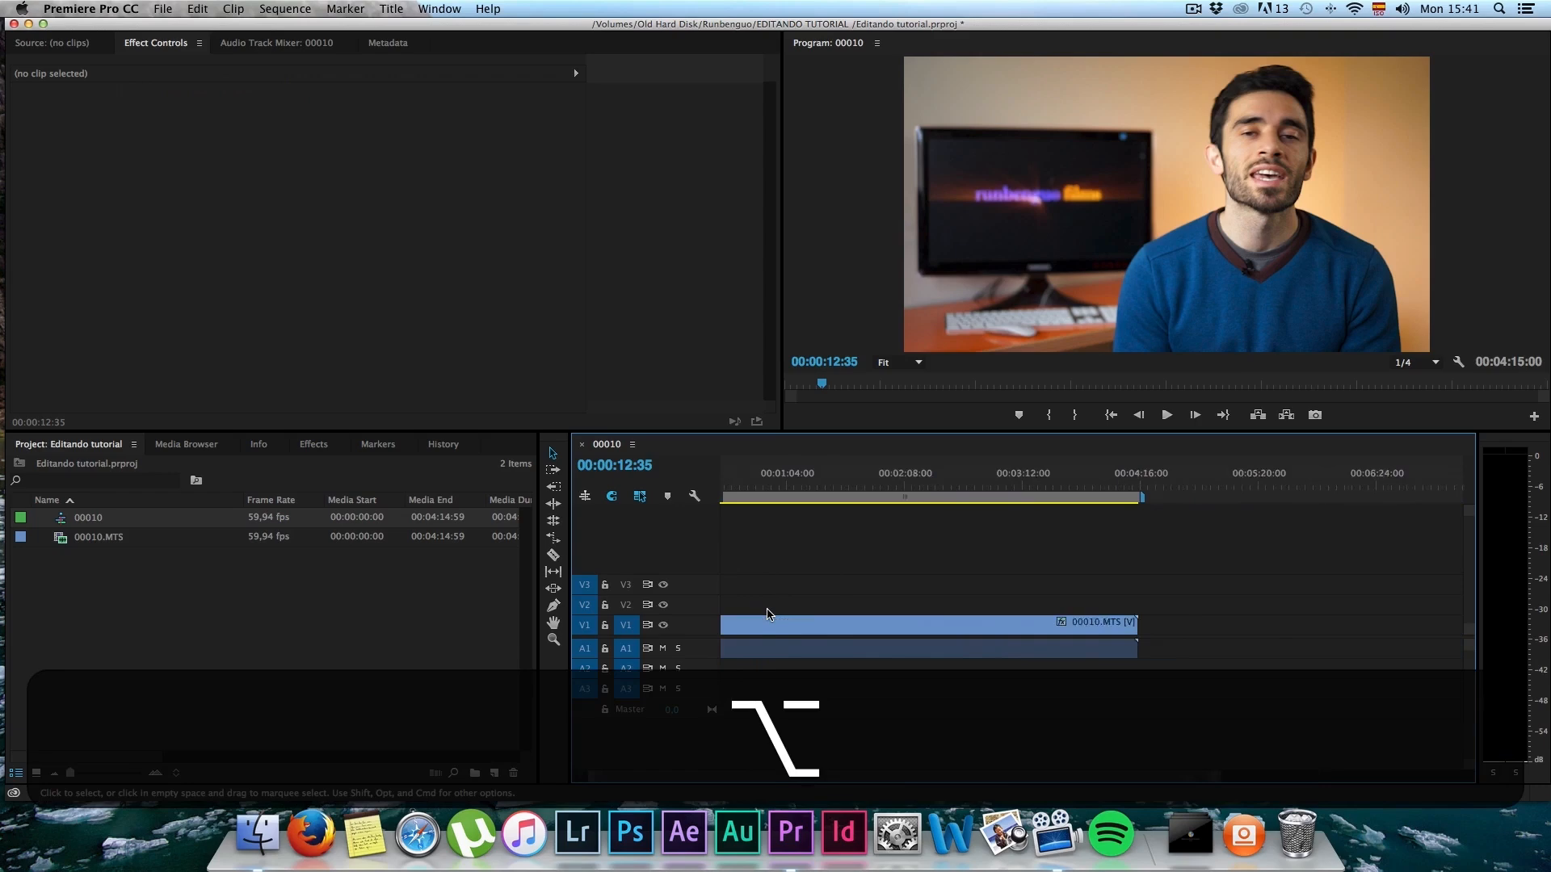
scroll(769, 611, "down", 2, "alt")
scroll(768, 611, "up", 4, "alt")
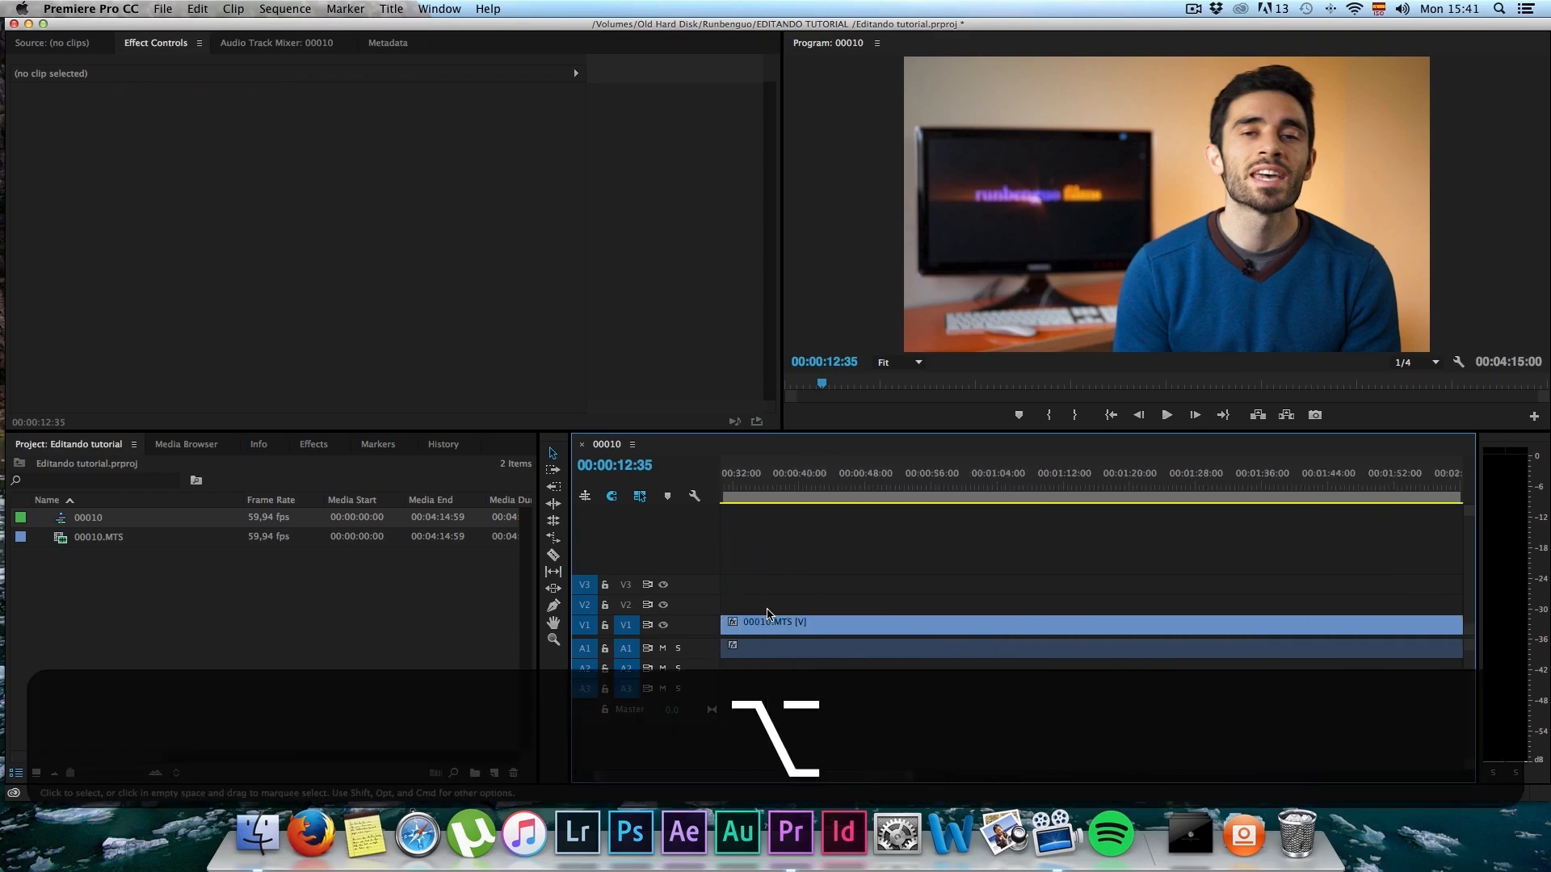
scroll(768, 613, "up", 2, "alt")
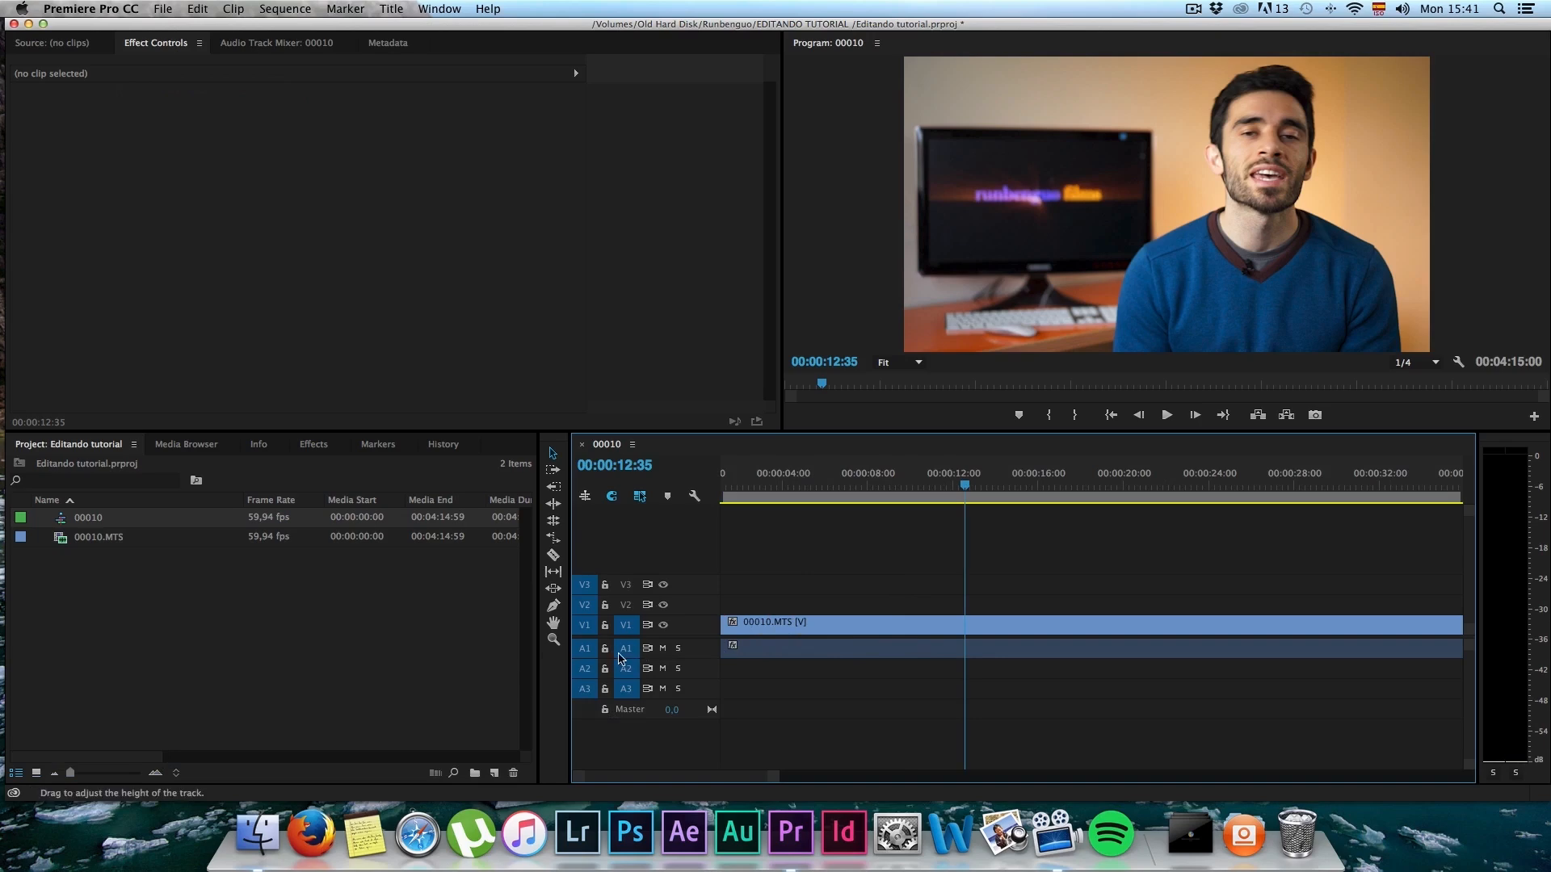
scroll(623, 657, "up", 5)
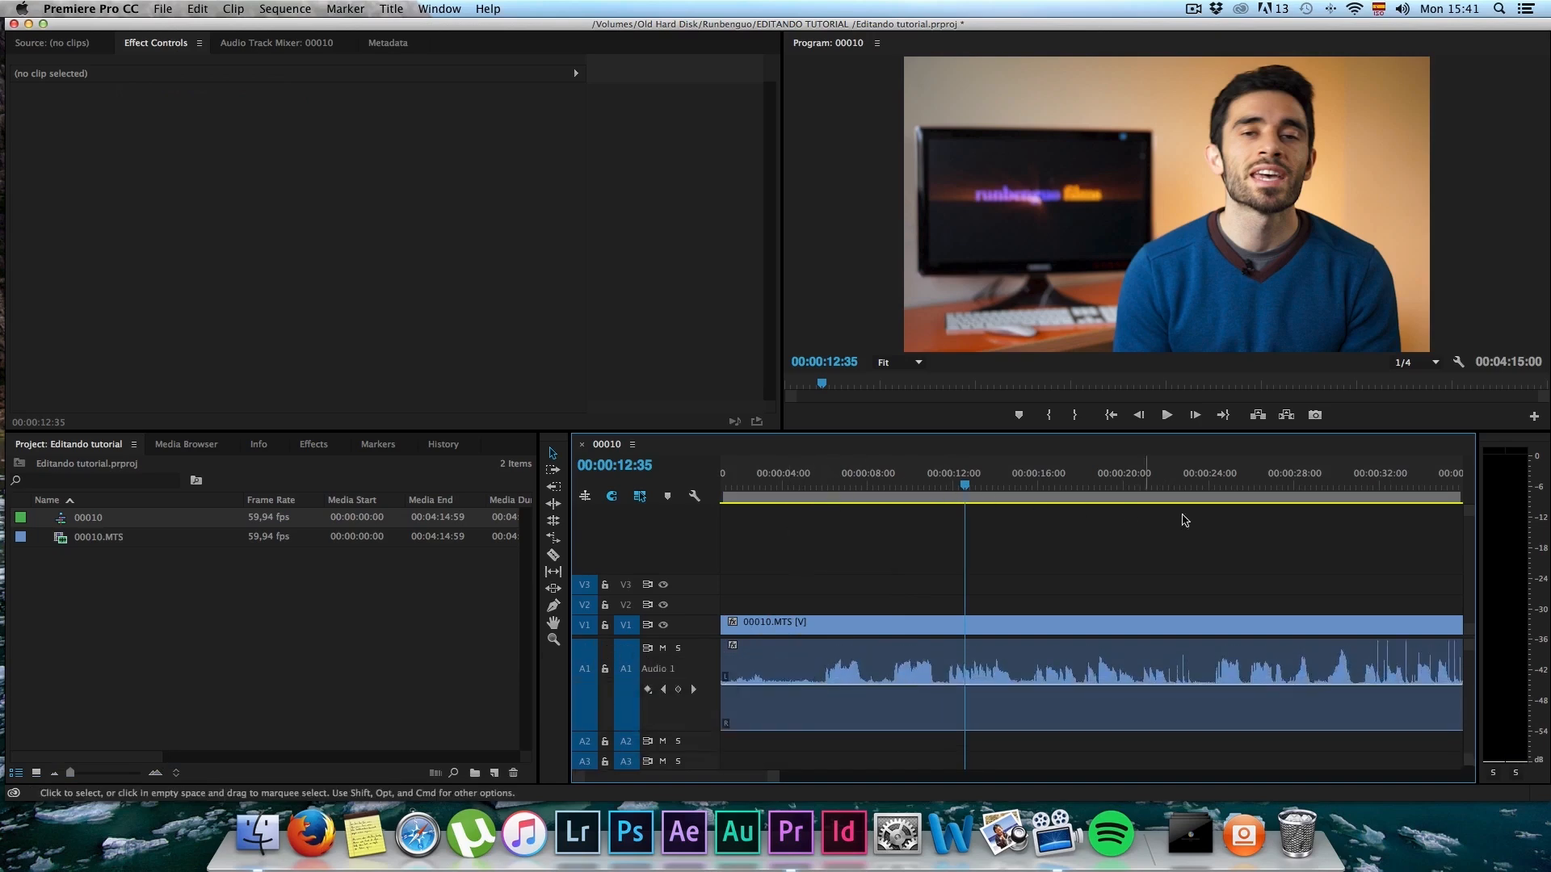
Step: Scrub to 00:00:16:41, play a few seconds of the speech, and return the playhead to 00:00:05:53
left_click(822, 485)
left_click_drag(821, 485, 1055, 488)
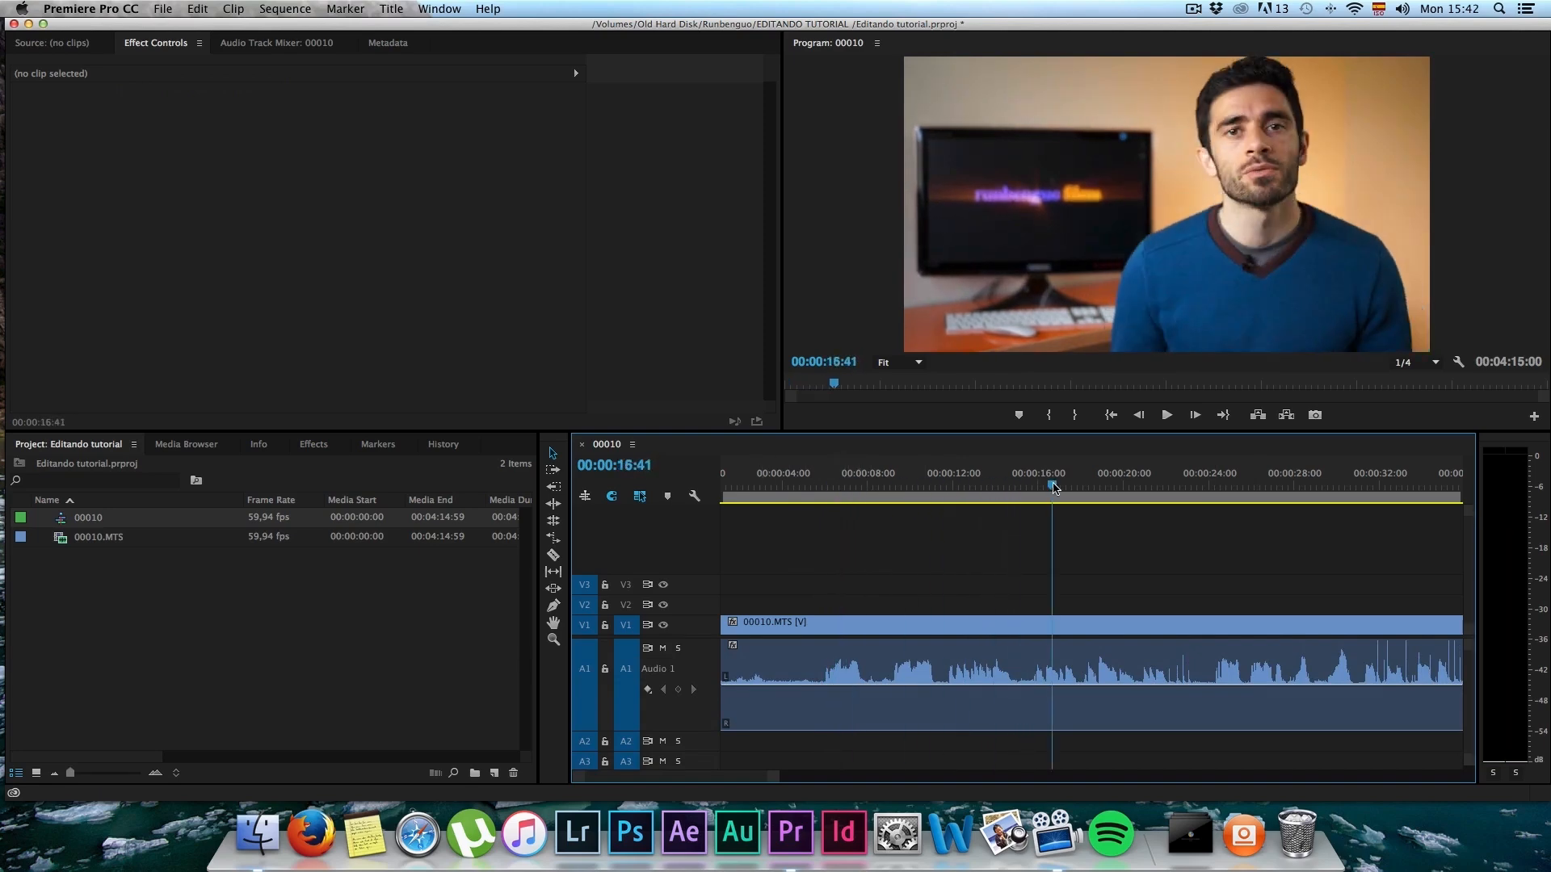
key("space")
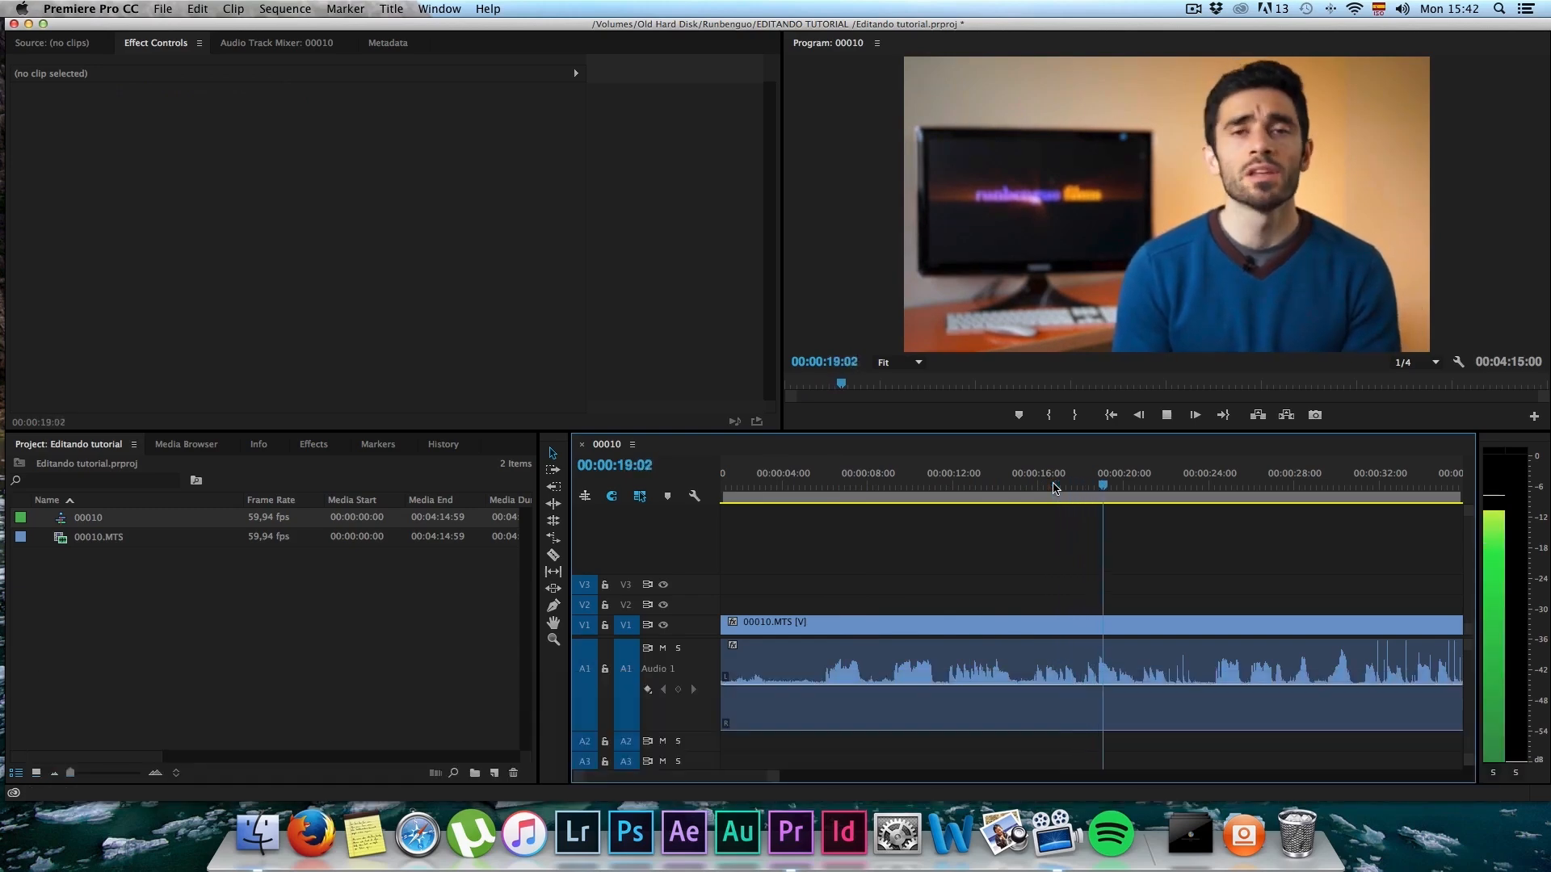
key("space")
left_click_drag(1054, 488, 821, 489)
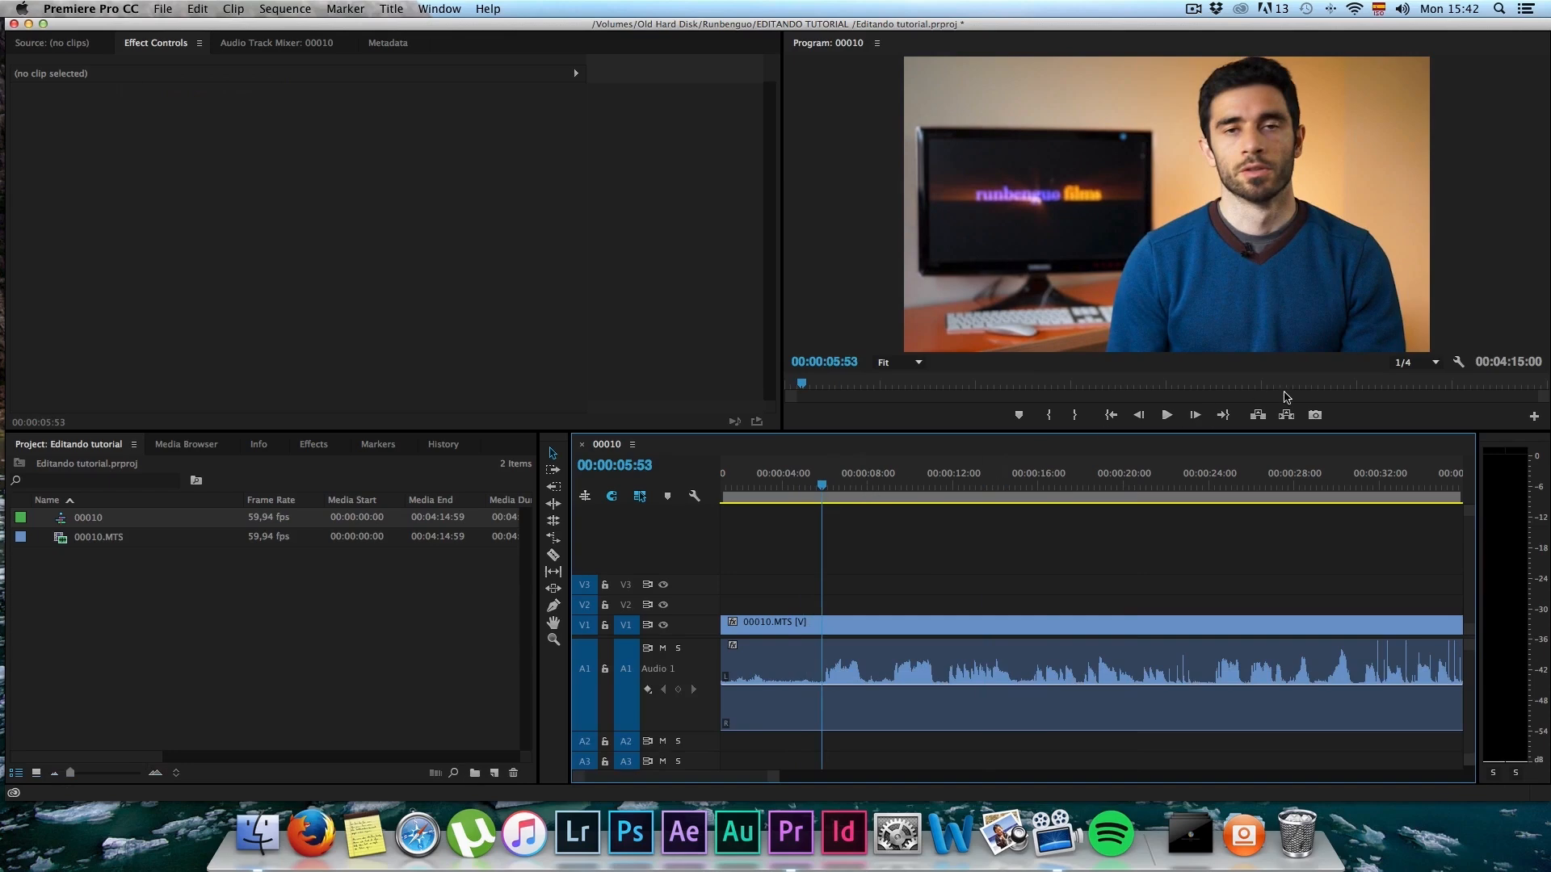
Step: Review the playback resolution options, keeping 1/4, and play the clip in short stretches up to 00:00:10:09
left_click(1435, 365)
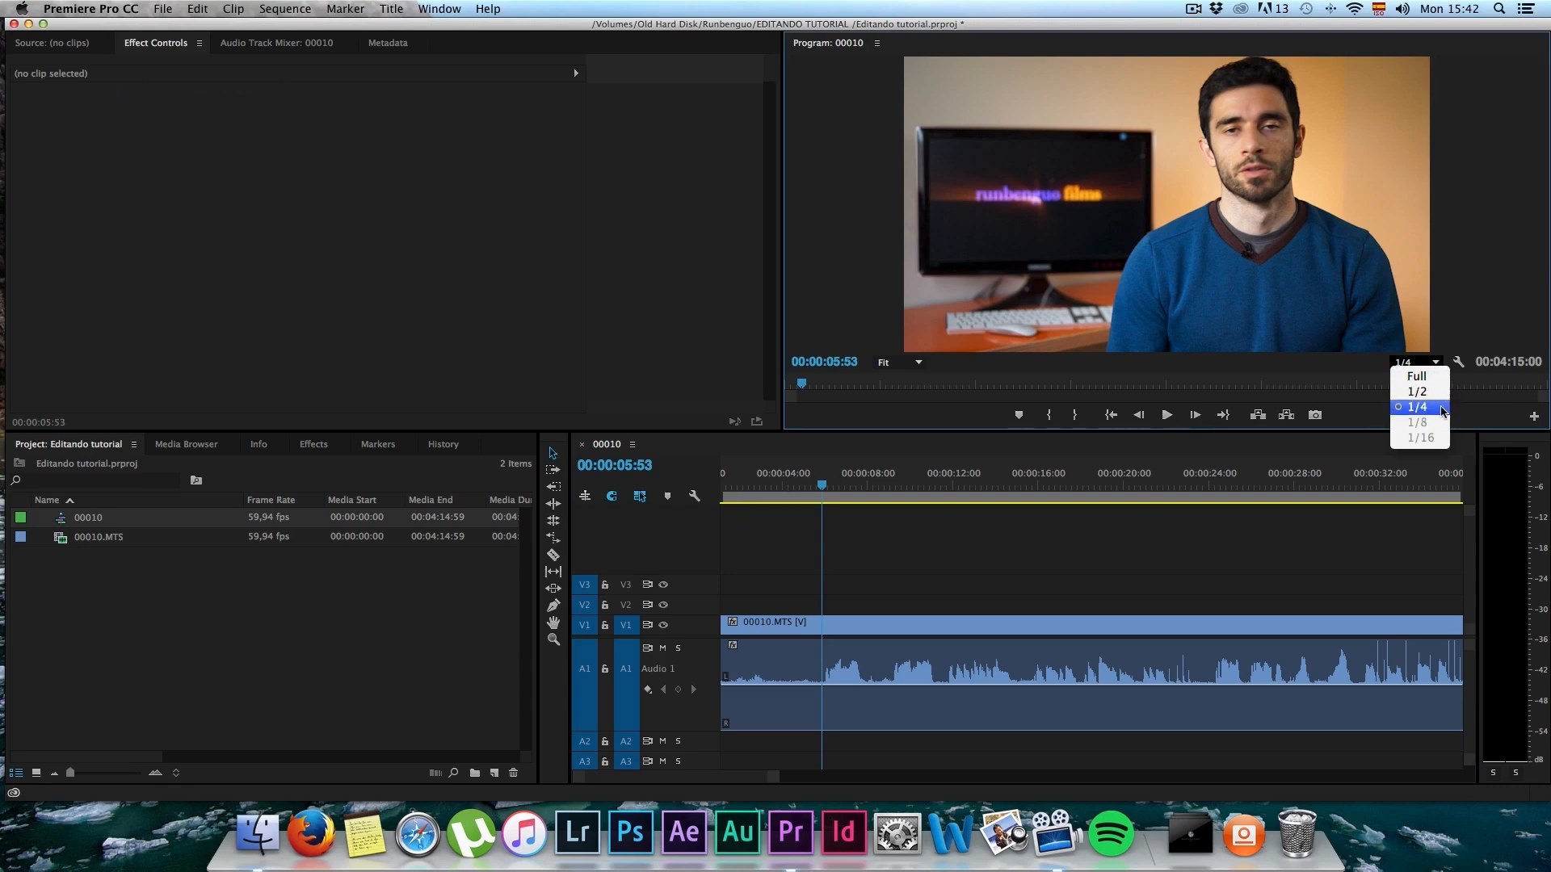
key("space")
key("space")
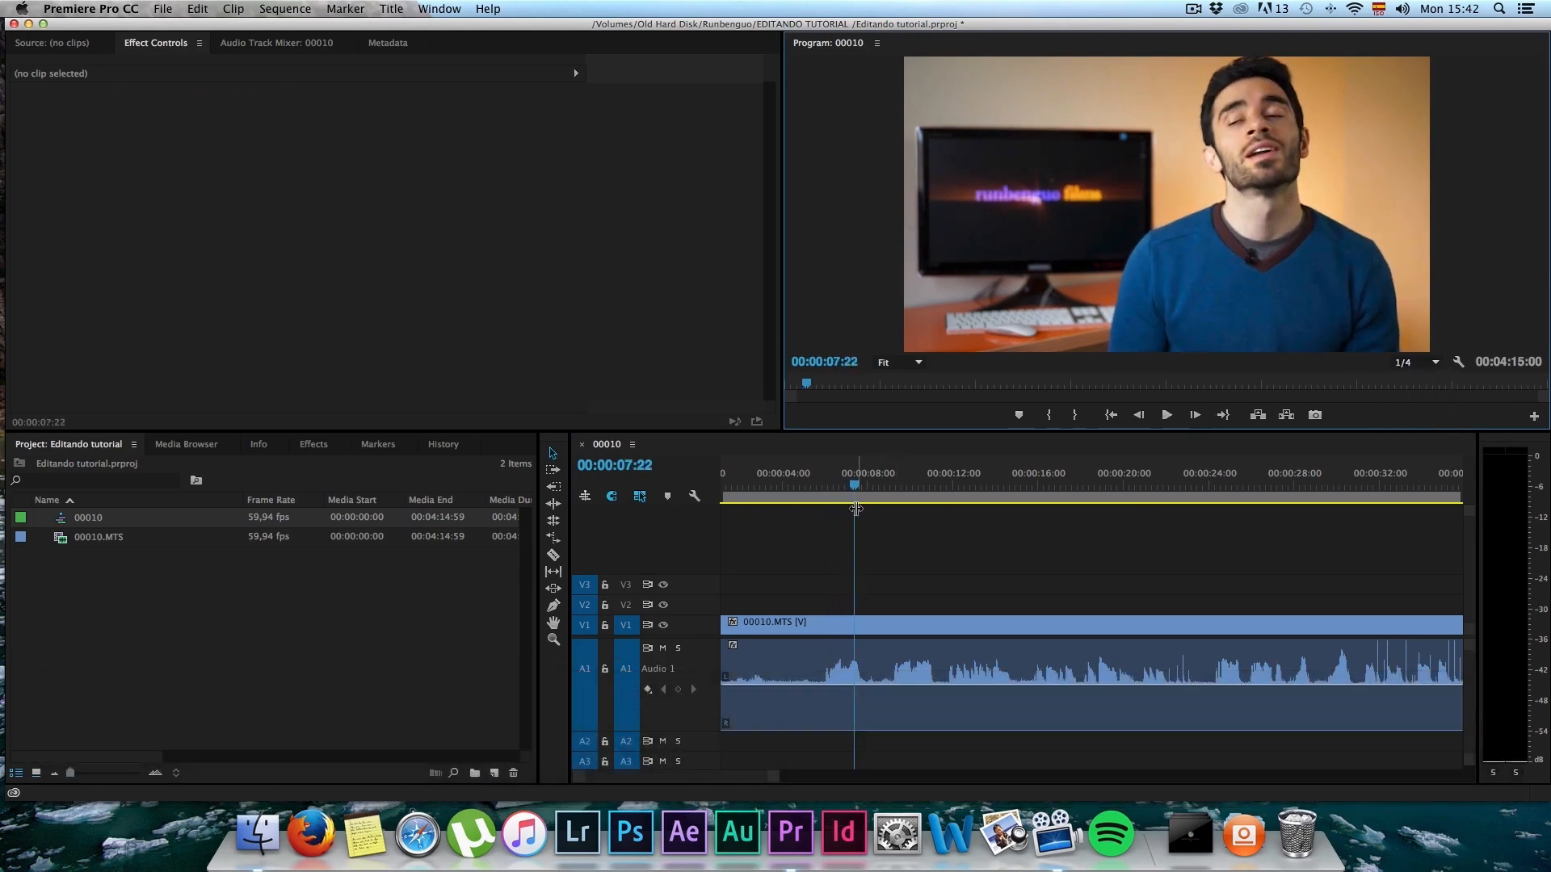
scroll(862, 600, "left", 1)
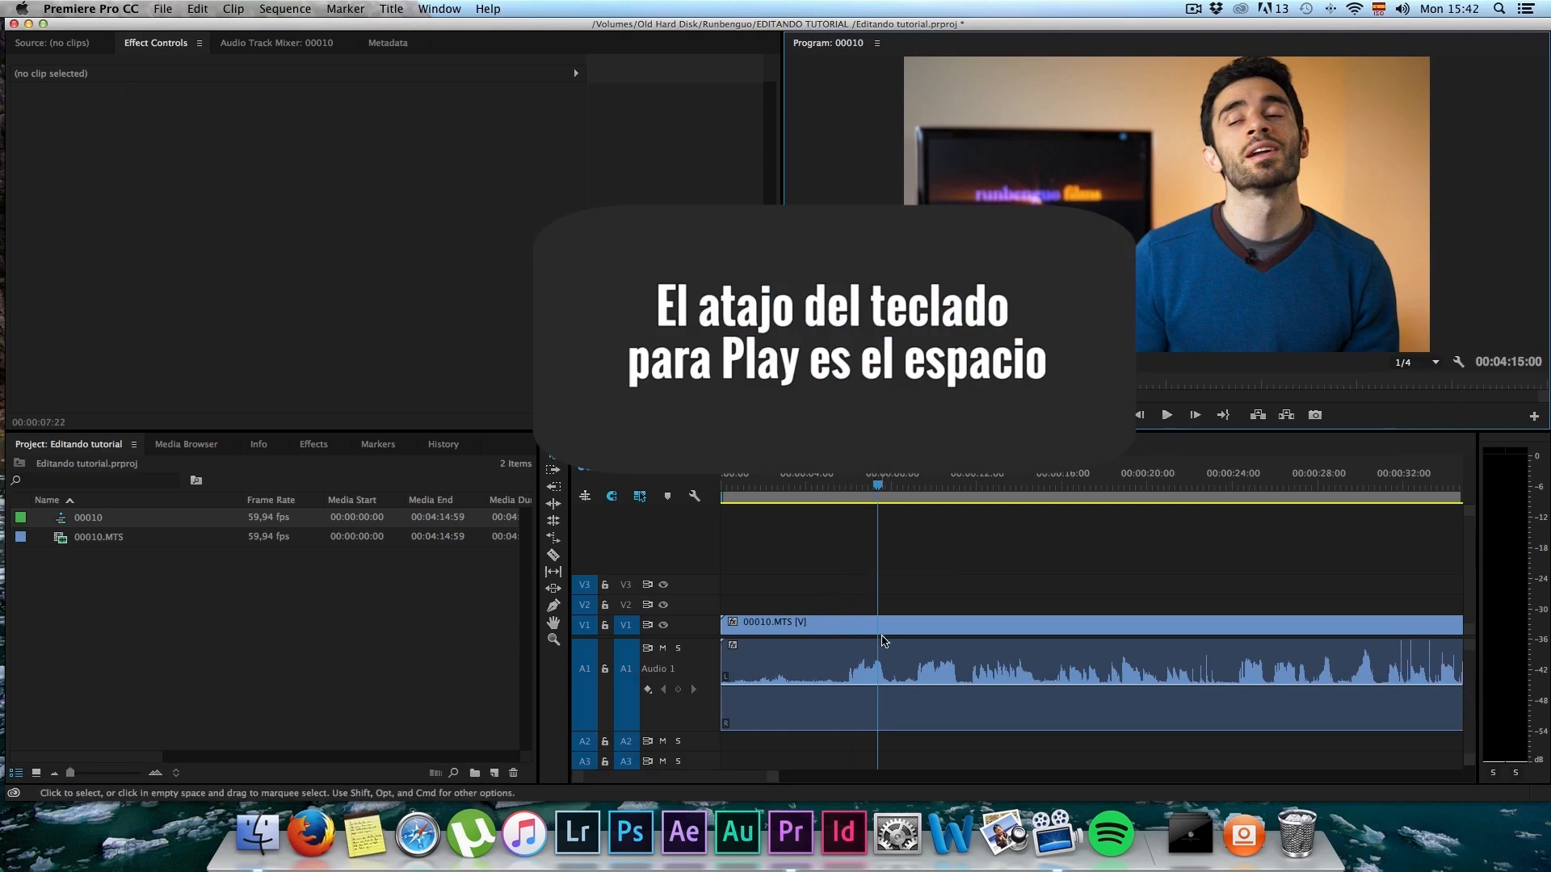
key("space")
key("space")
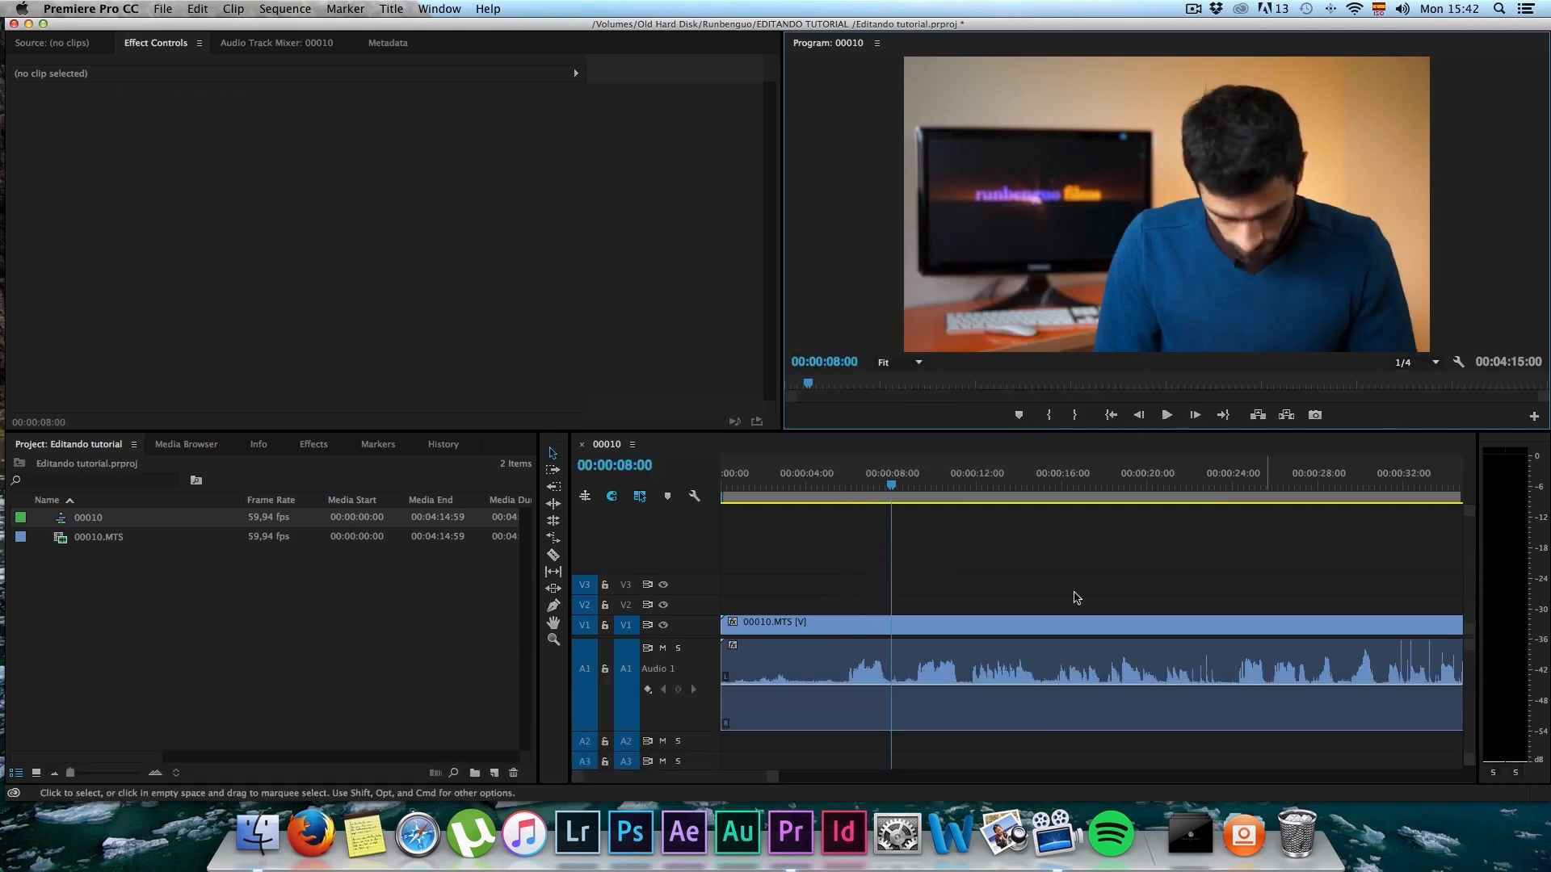
key("space")
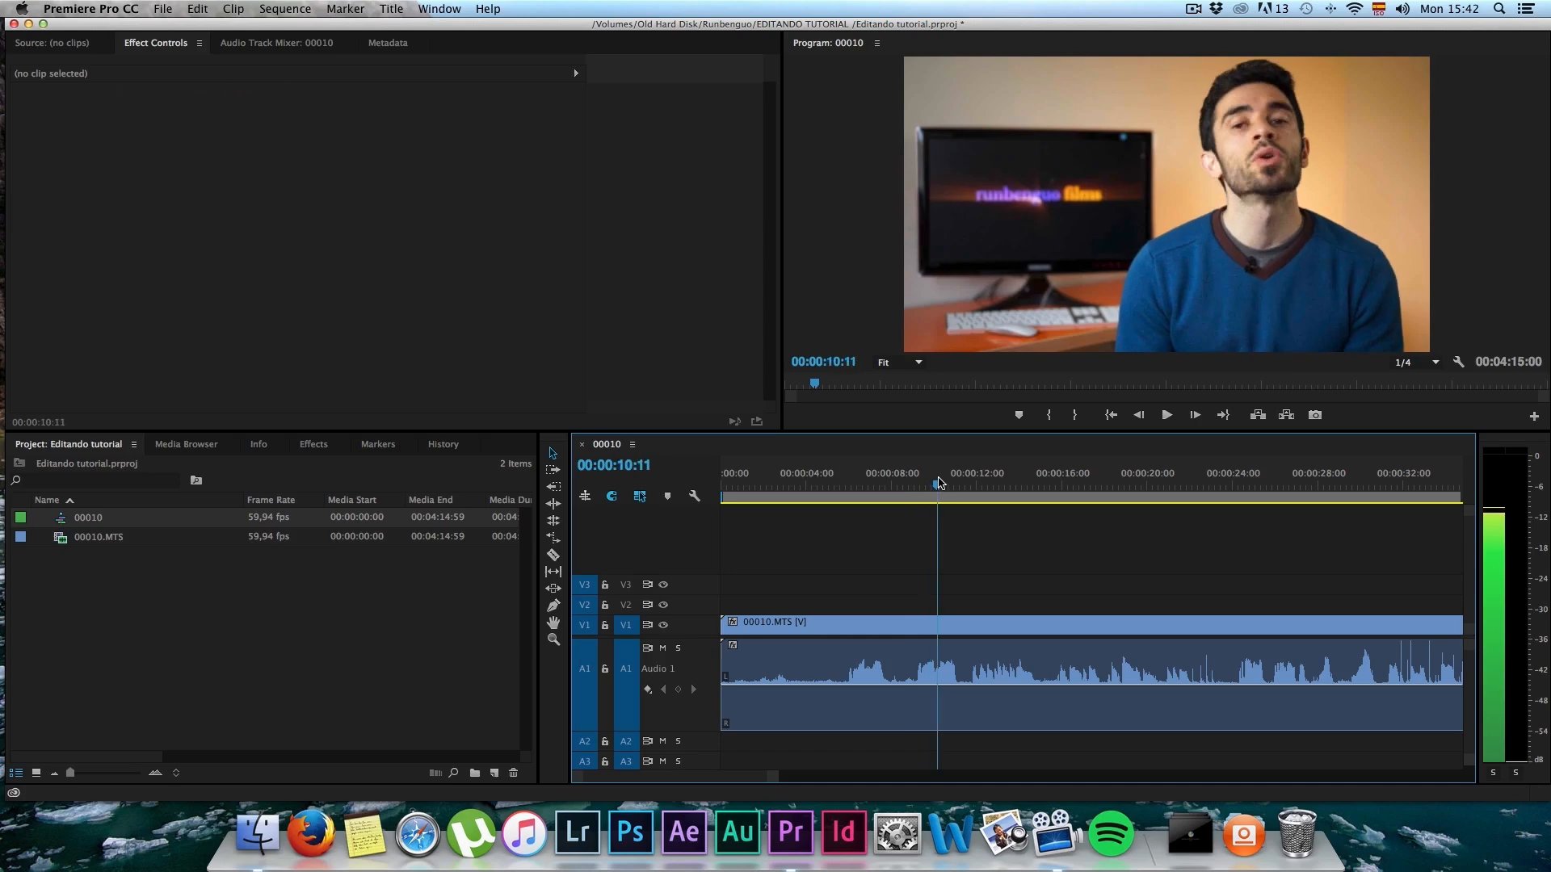
left_click(937, 483)
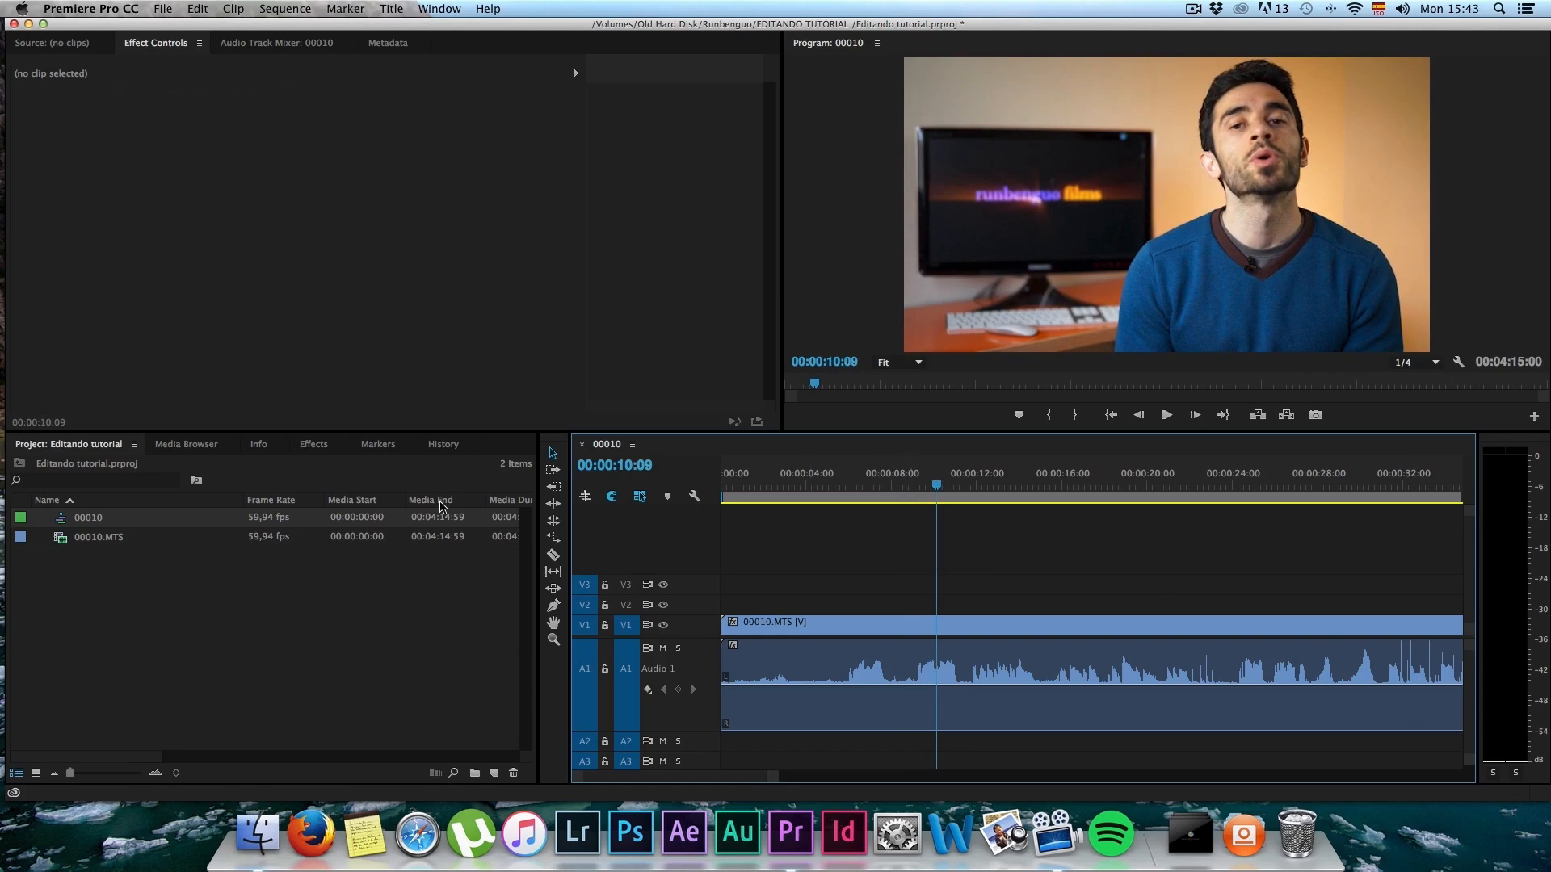
Step: Find the Fill Right with Left audio effect by searching "fill" and apply it to the 00010.MTS clip's audio
left_click(313, 445)
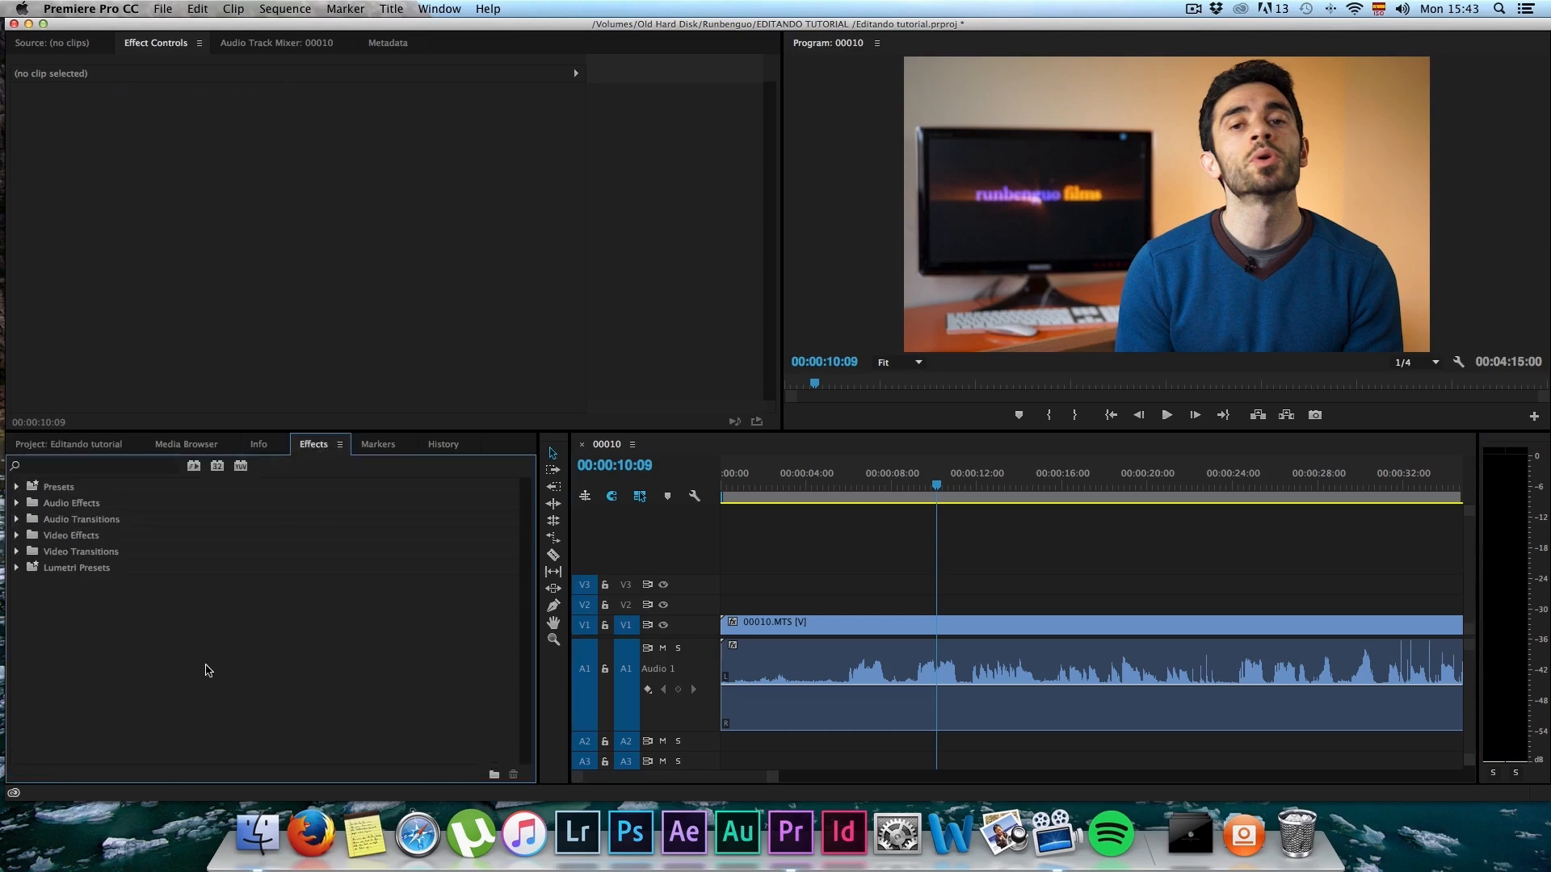
left_click(72, 467)
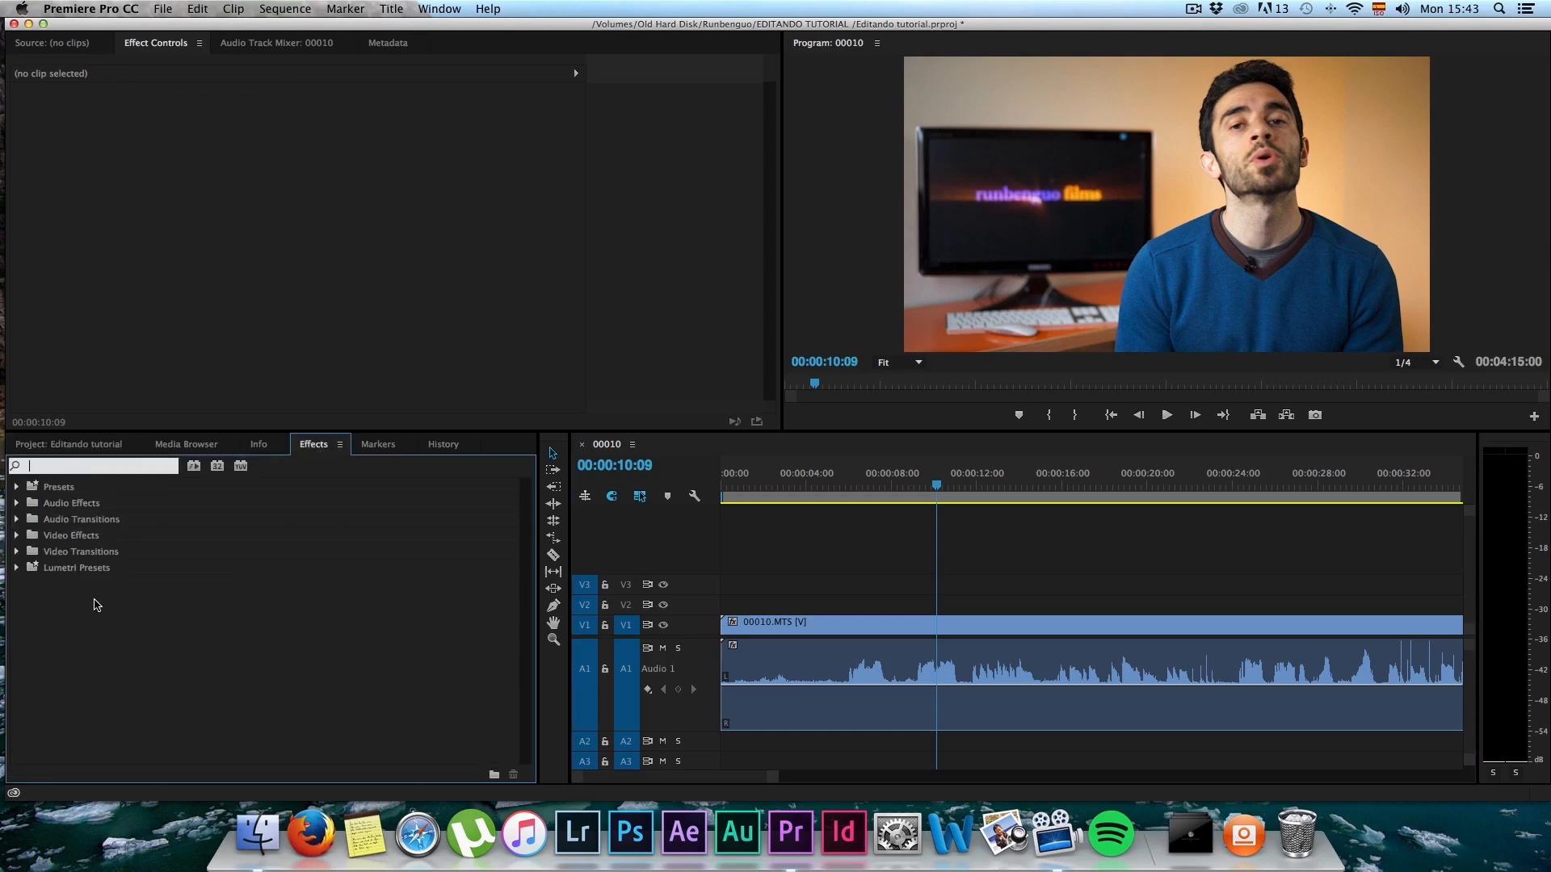
type("fill")
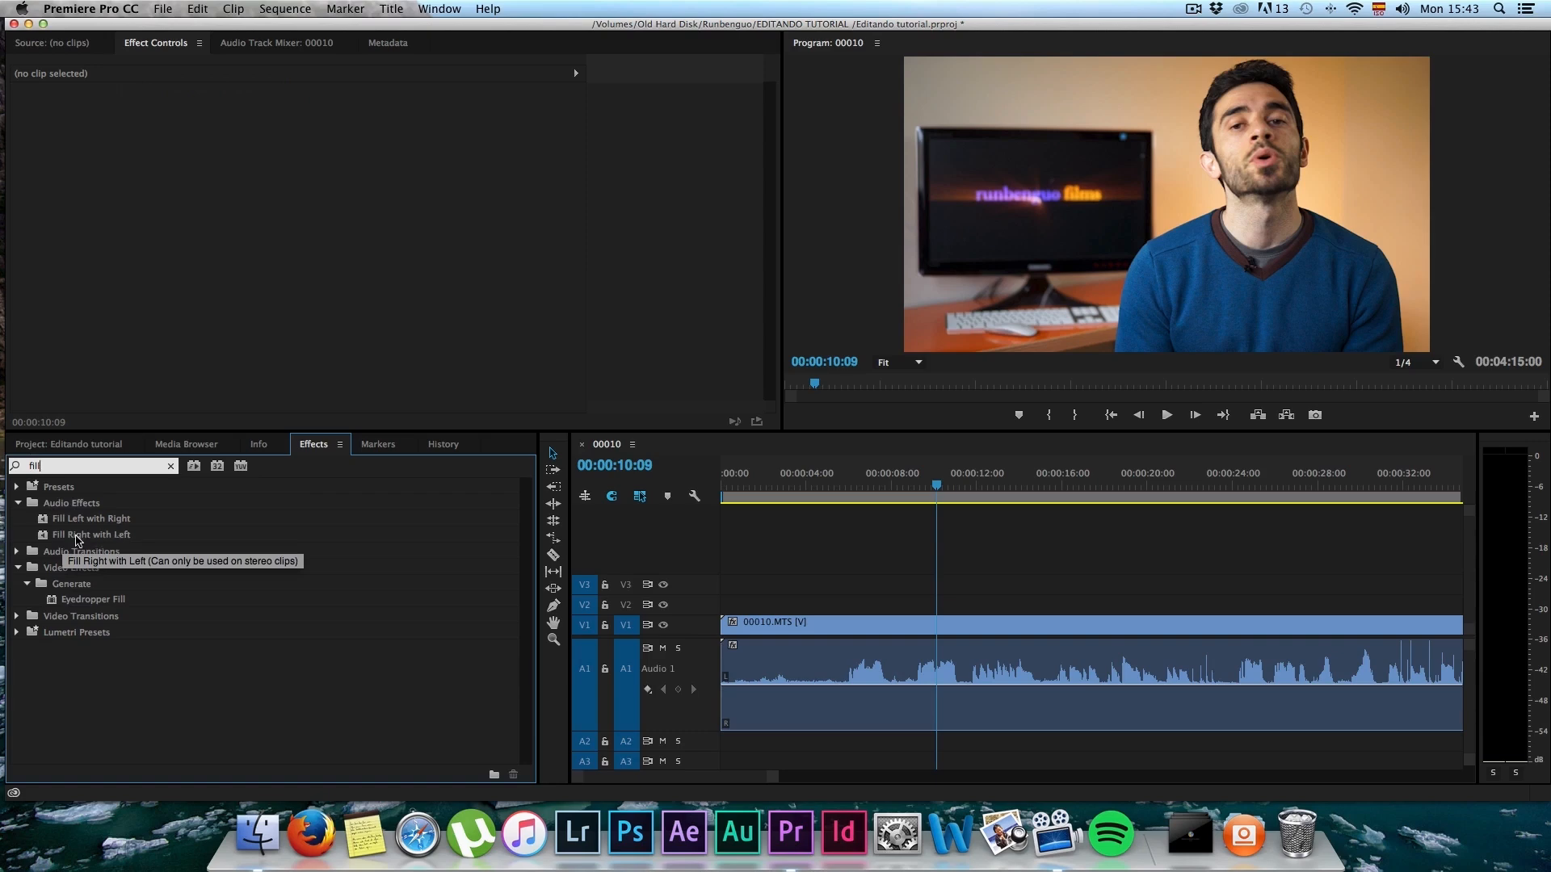
left_click_drag(73, 540, 965, 679)
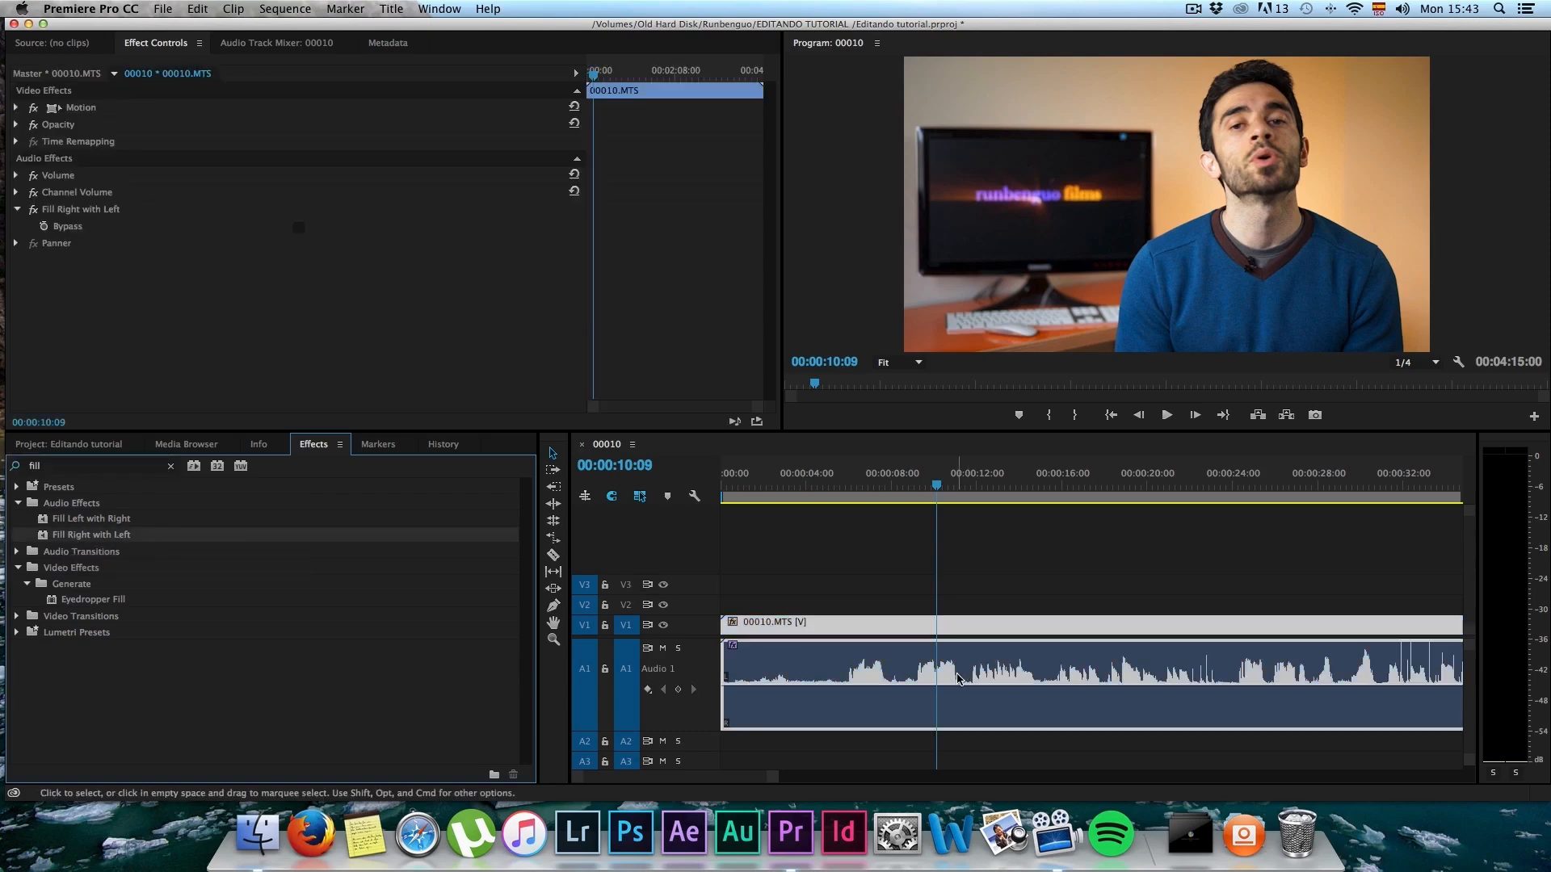
Step: Play a short stretch of the clip's corrected audio, scrub to 00:00:19:08, and return the playhead to 00:00:05:52
key("space")
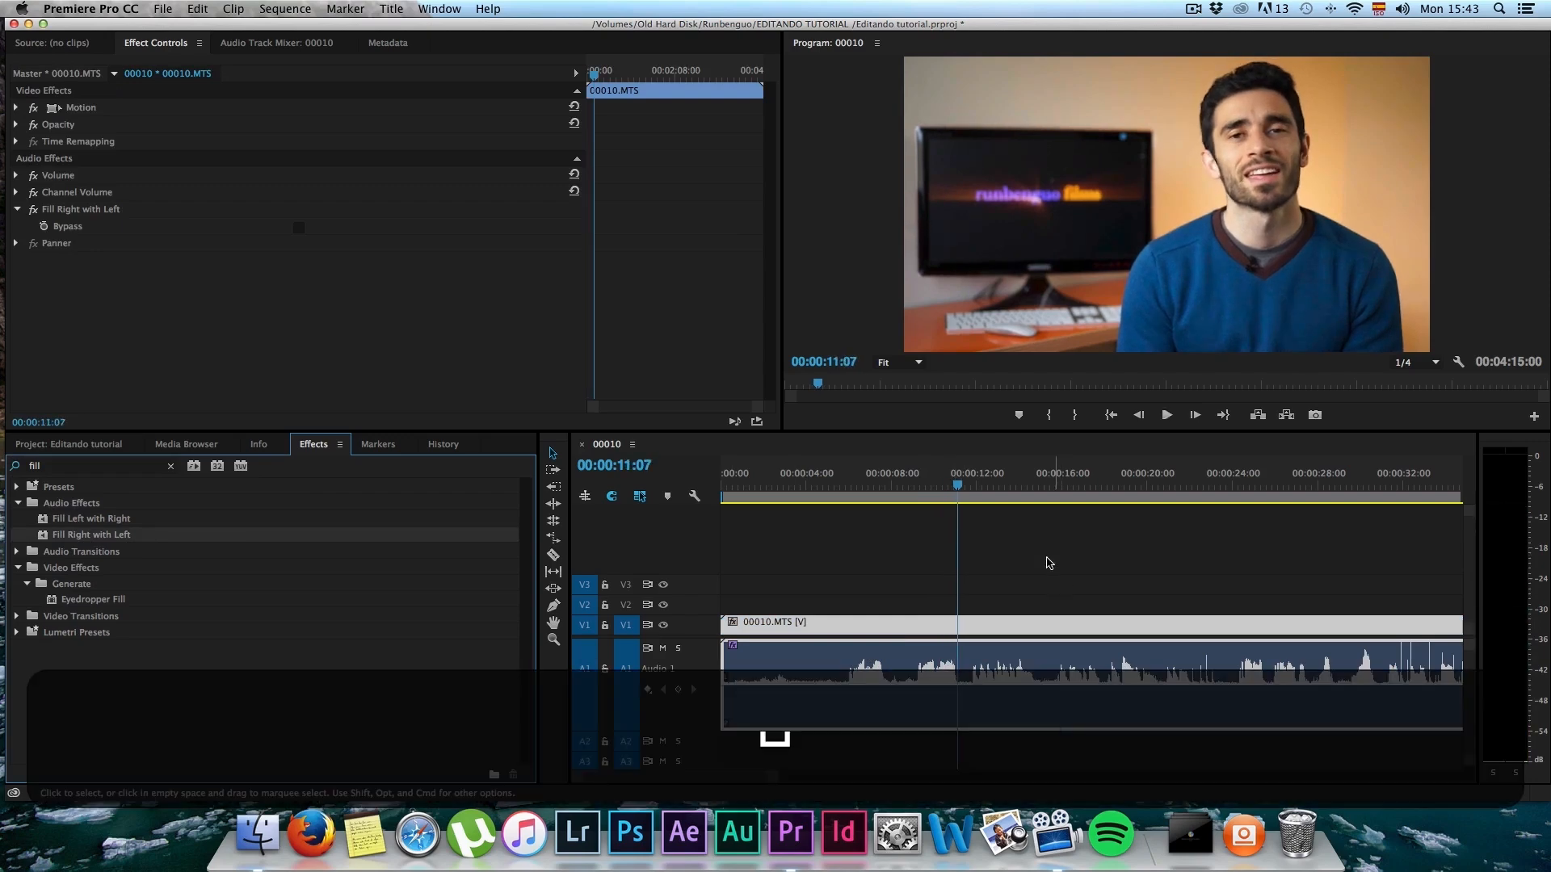
left_click_drag(1008, 487, 963, 496)
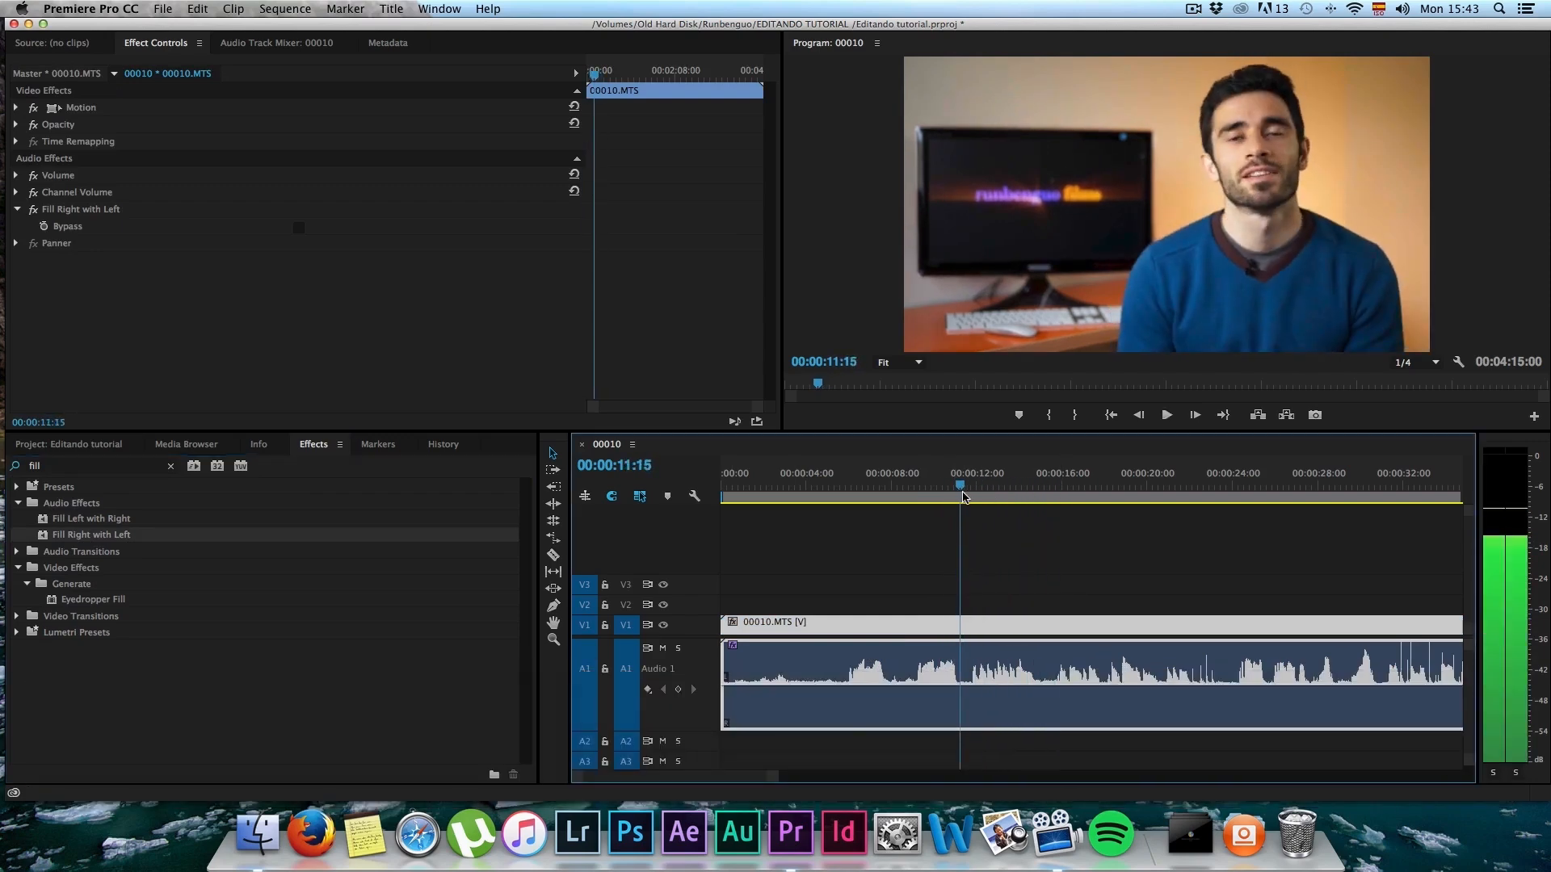
left_click_drag(849, 486, 1129, 521)
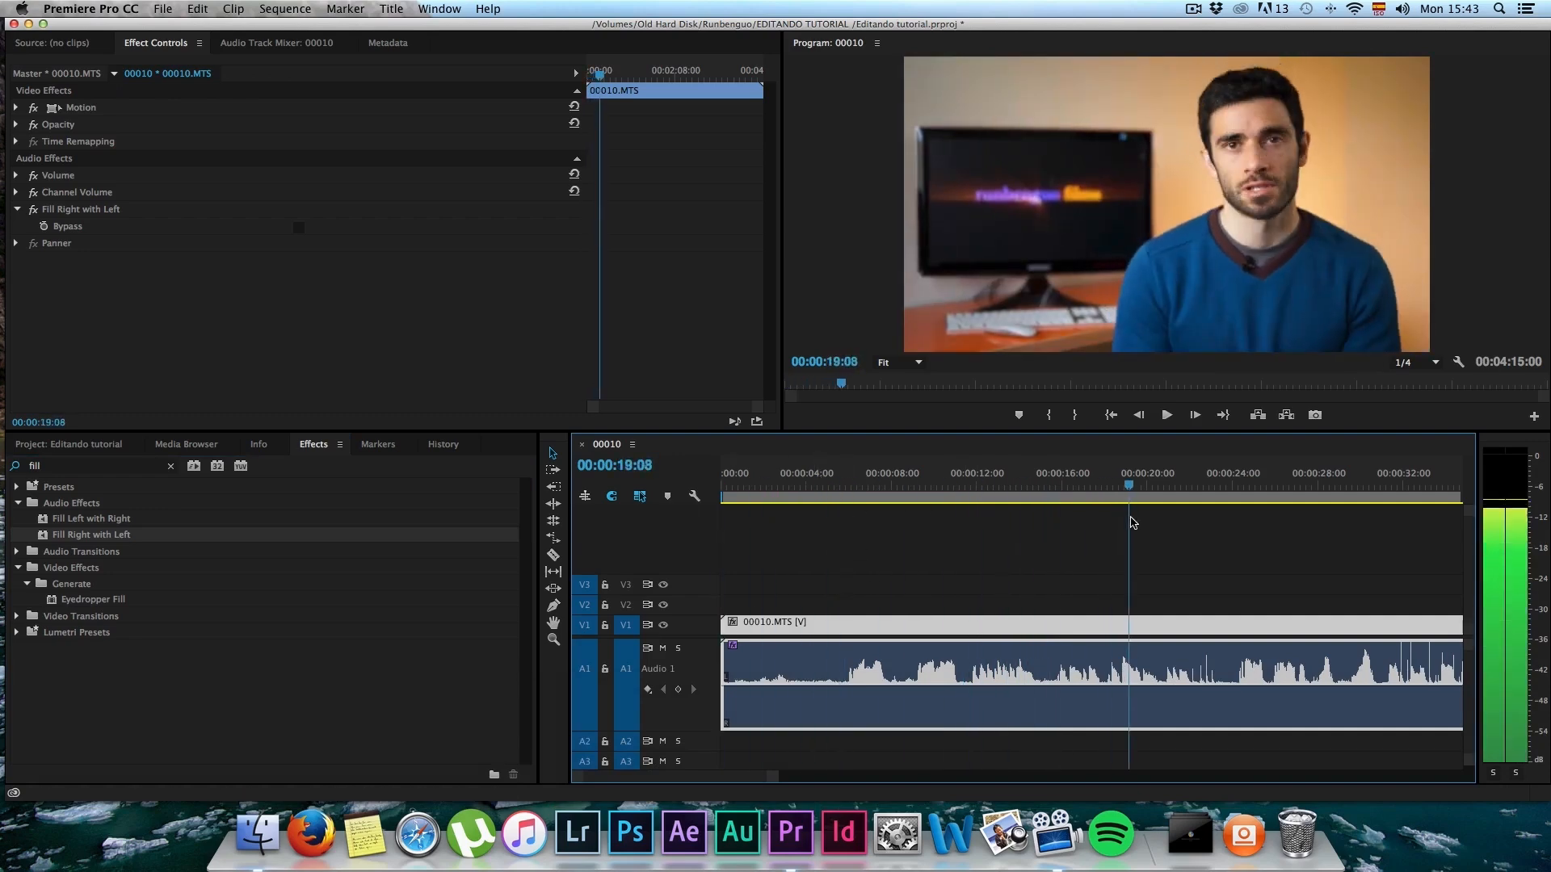
left_click(845, 486)
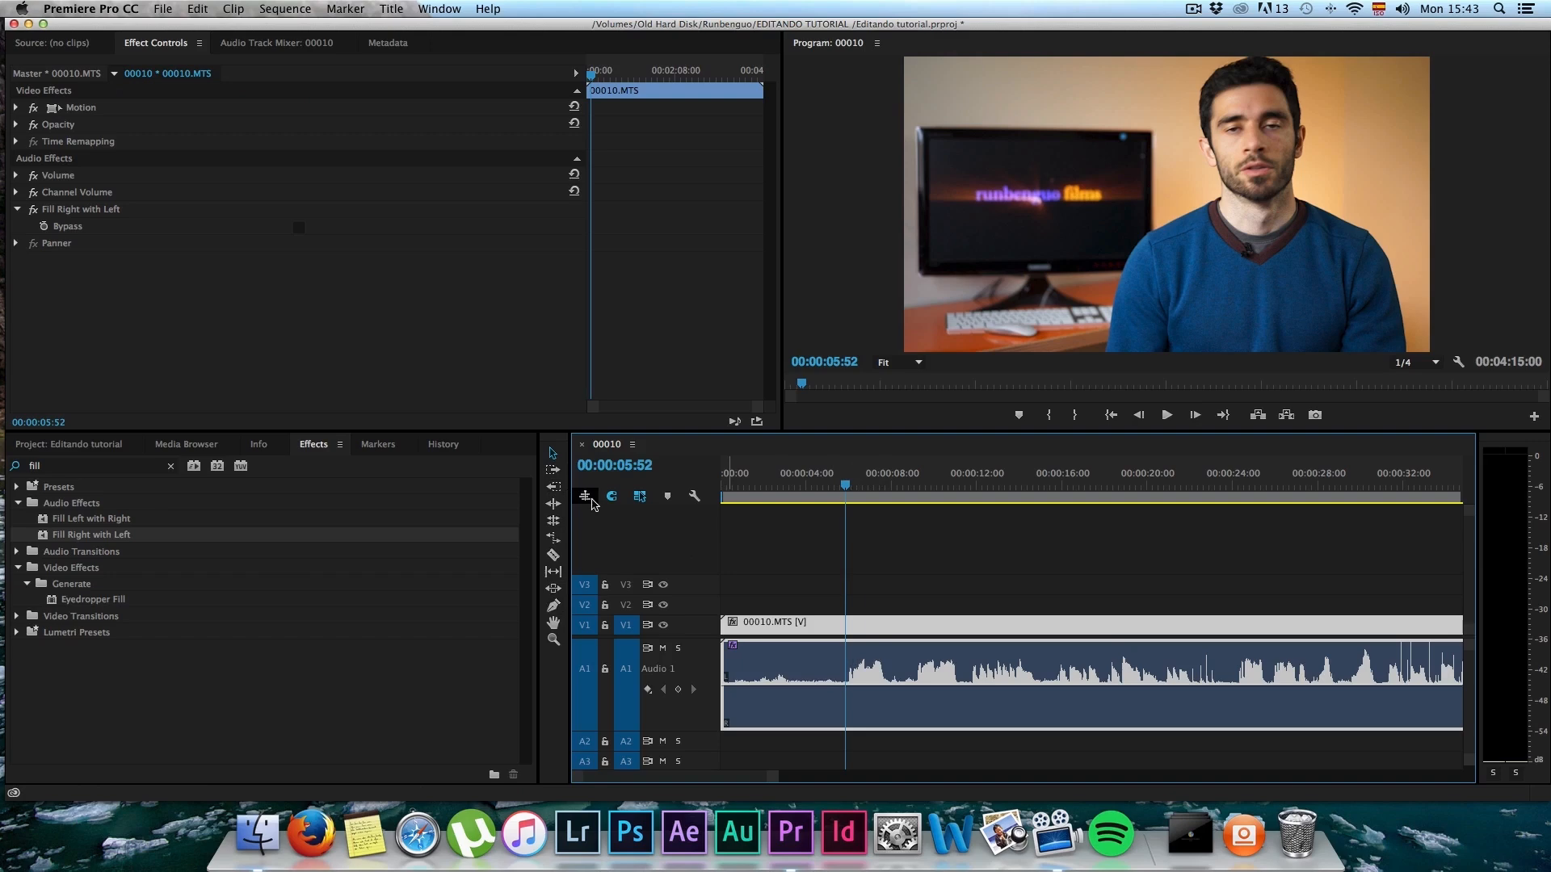
left_click(552, 469)
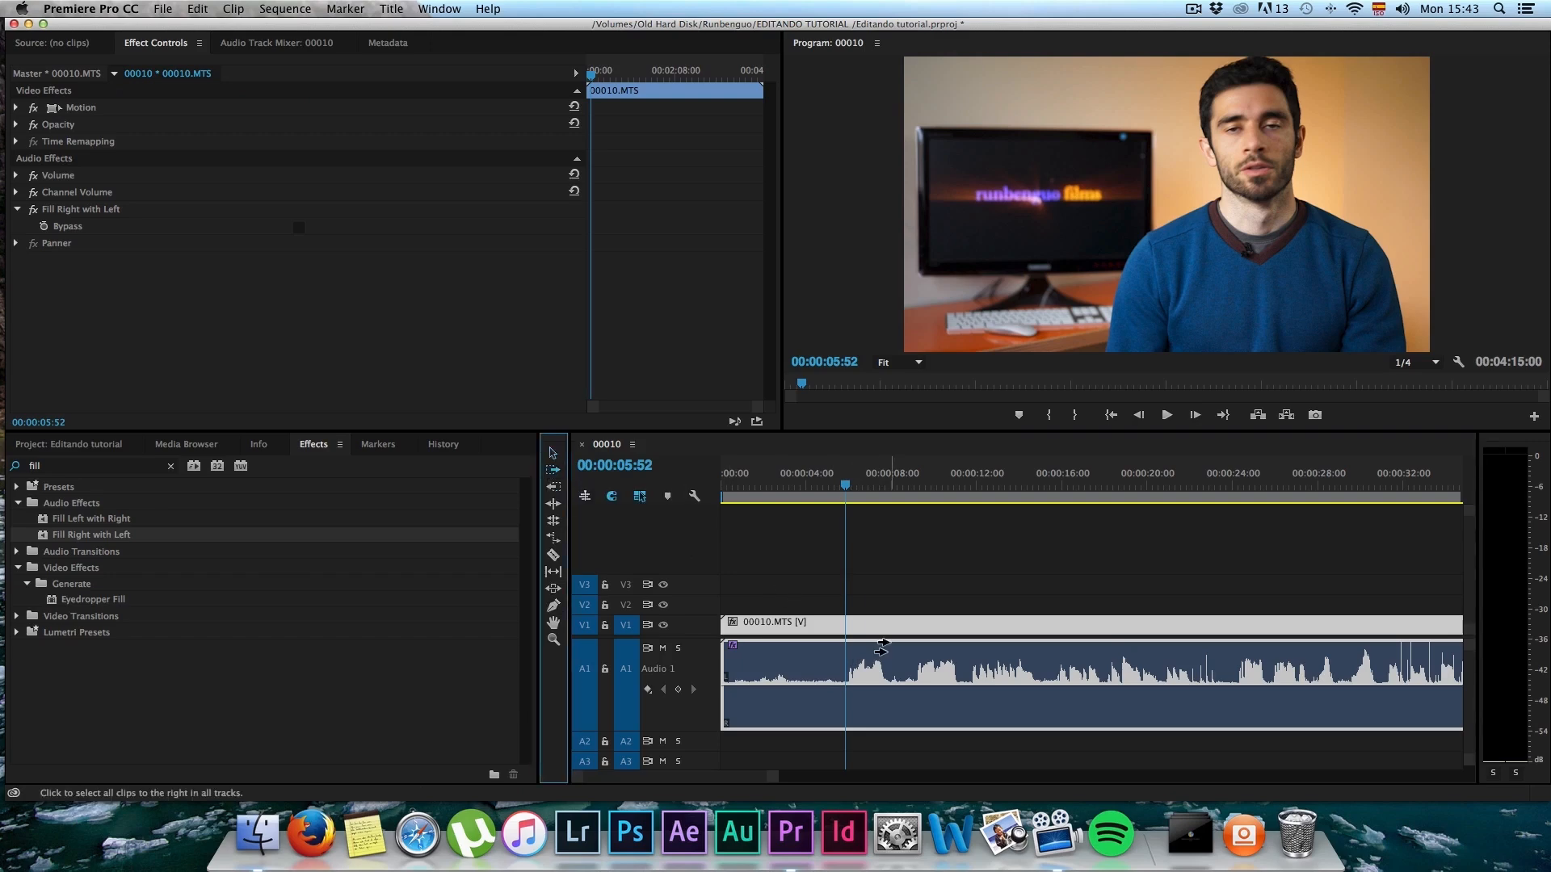
left_click(553, 505)
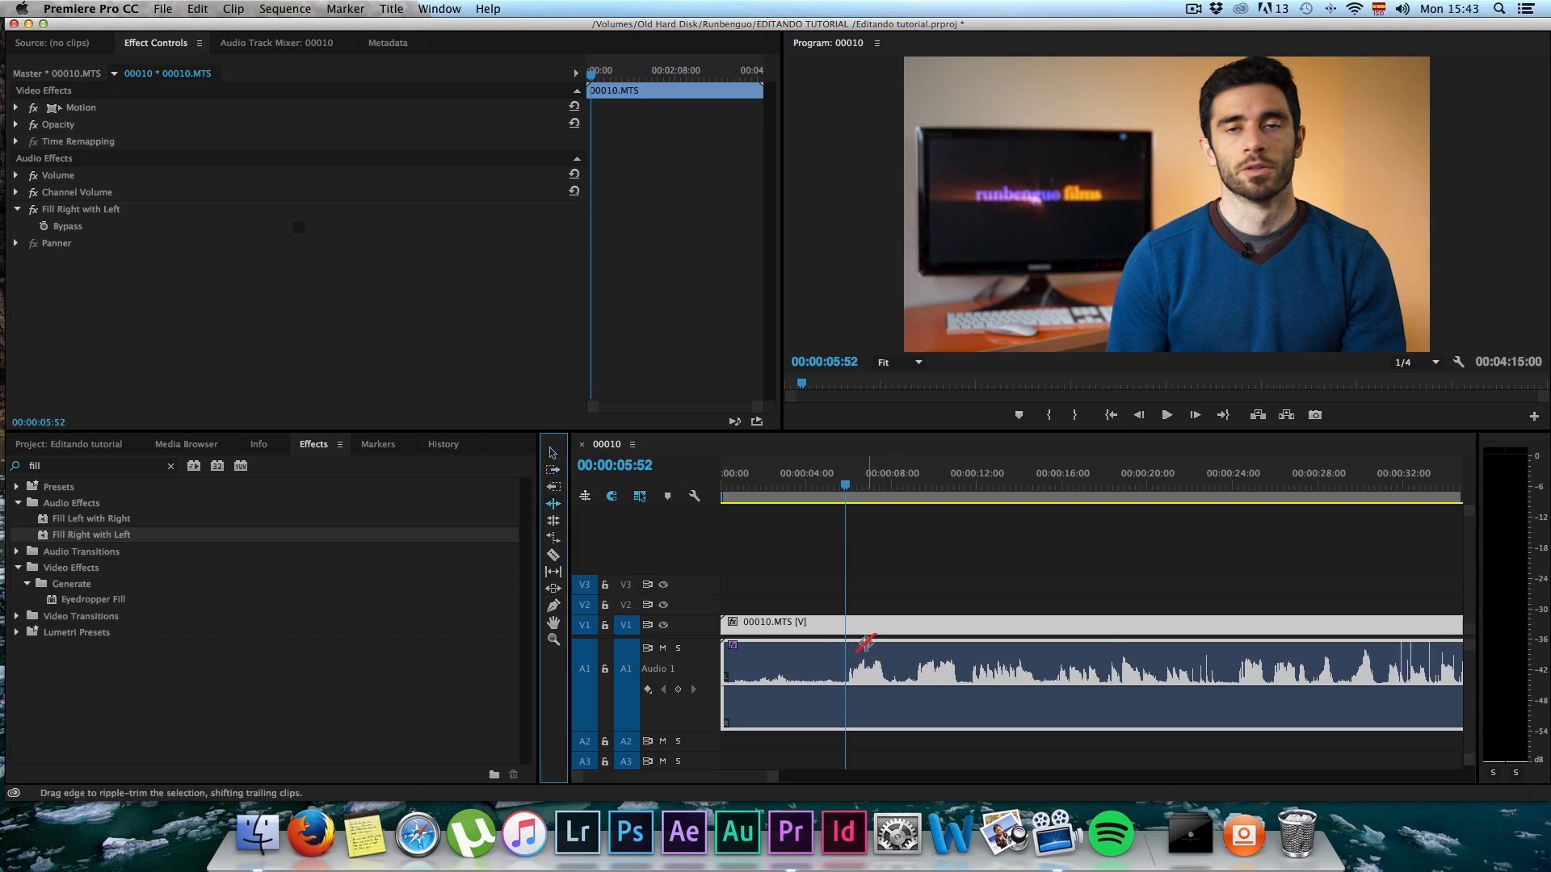
left_click_drag(842, 488, 841, 487)
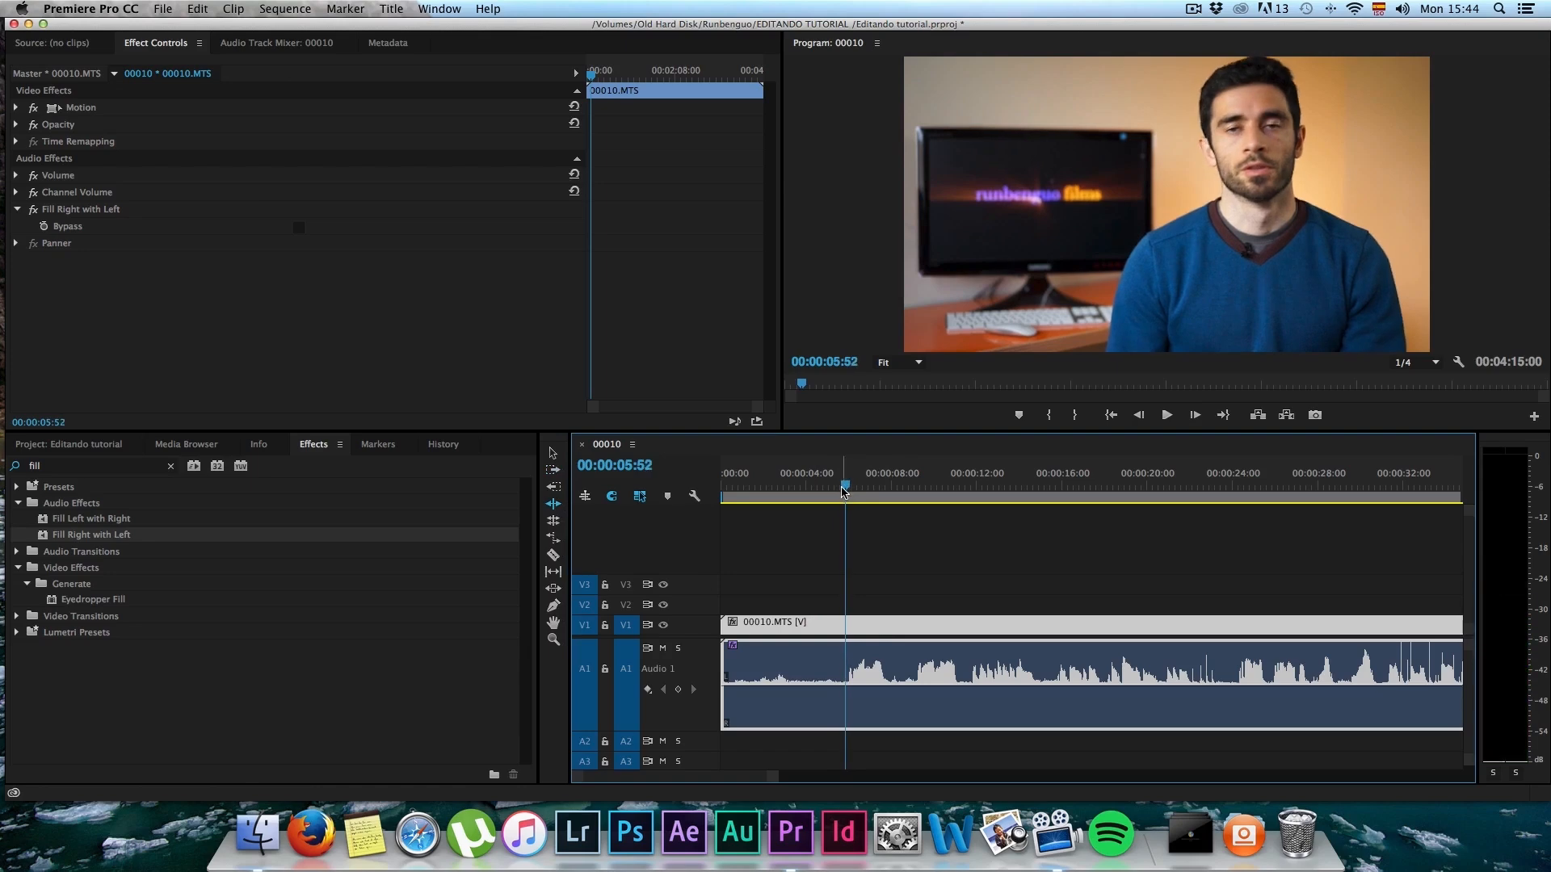
type("d")
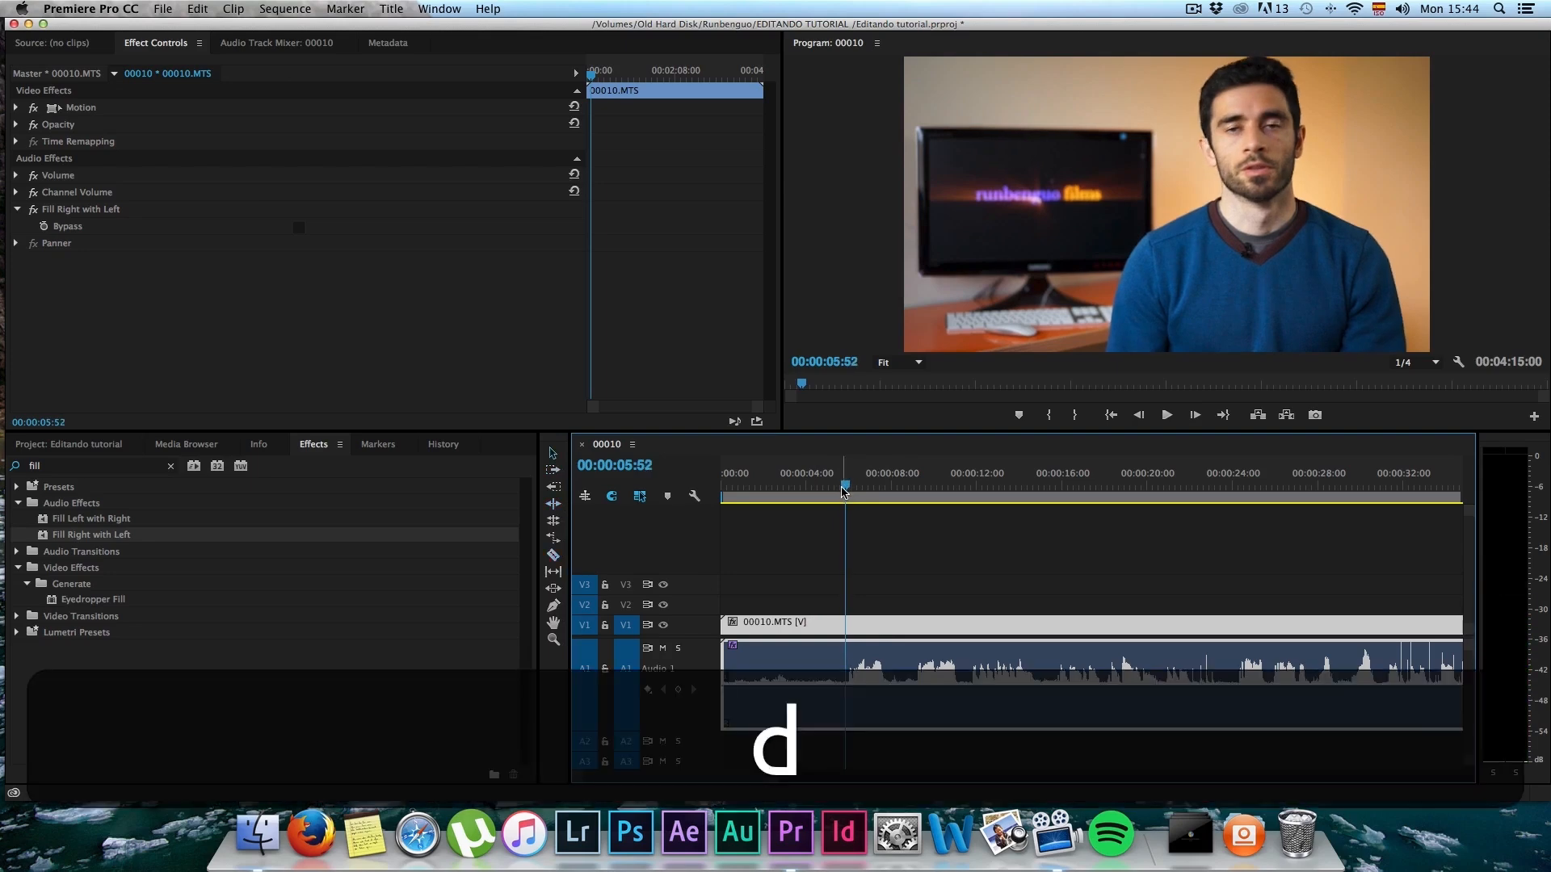
type("gfrbg")
left_click(866, 403)
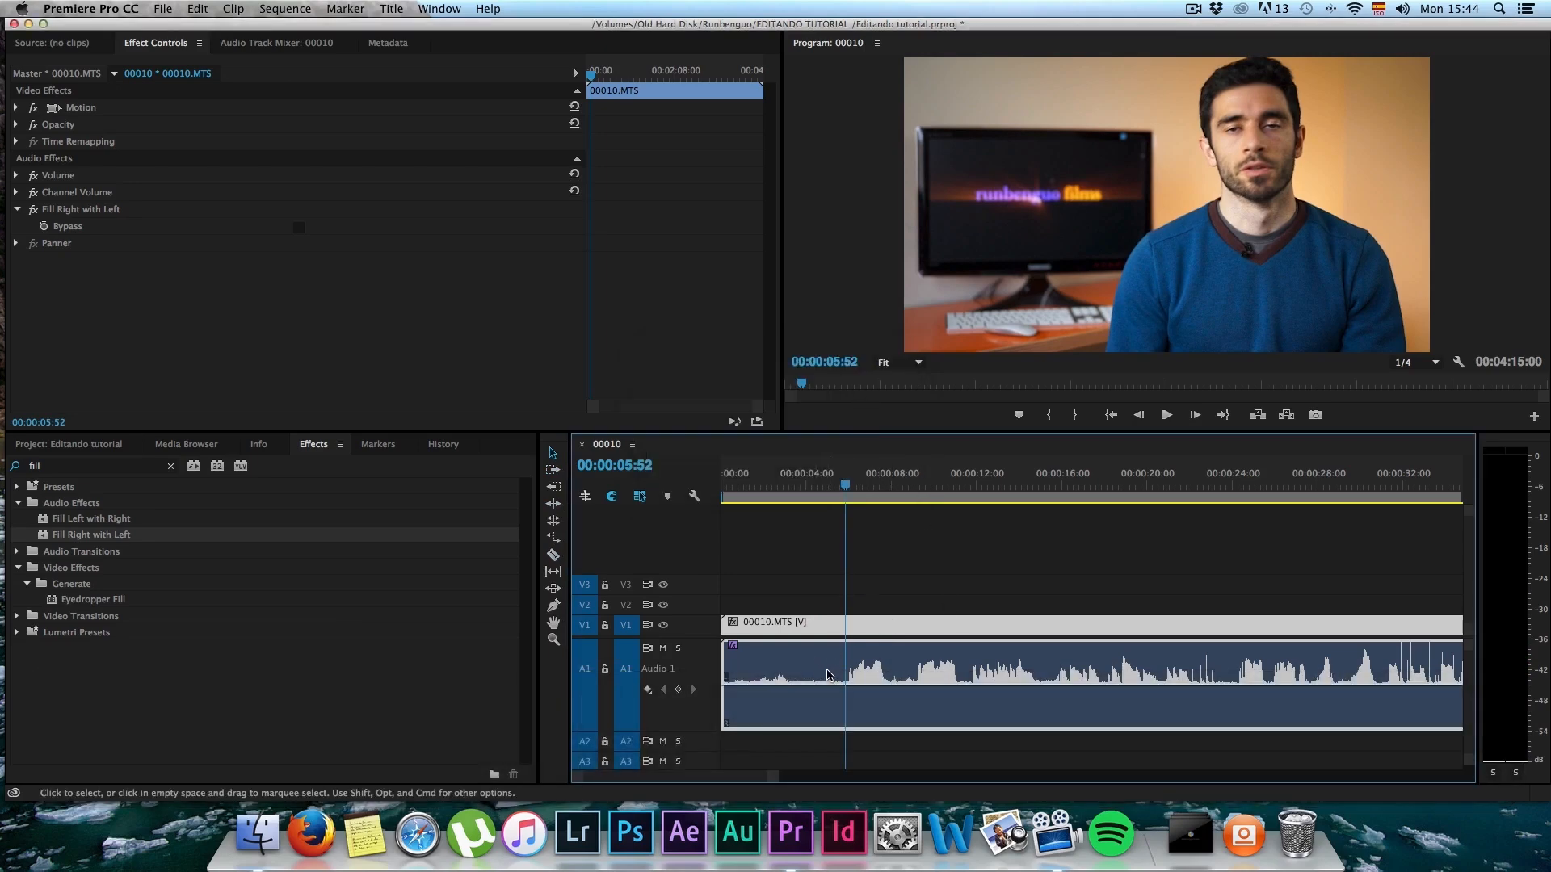
Step: Try trimming the start of the 00010.MTS clip to the playhead at 00:00:05:52 with the Selection tool
scroll(832, 676, "up", 1)
scroll(831, 675, "up", 1)
scroll(831, 675, "left", 2)
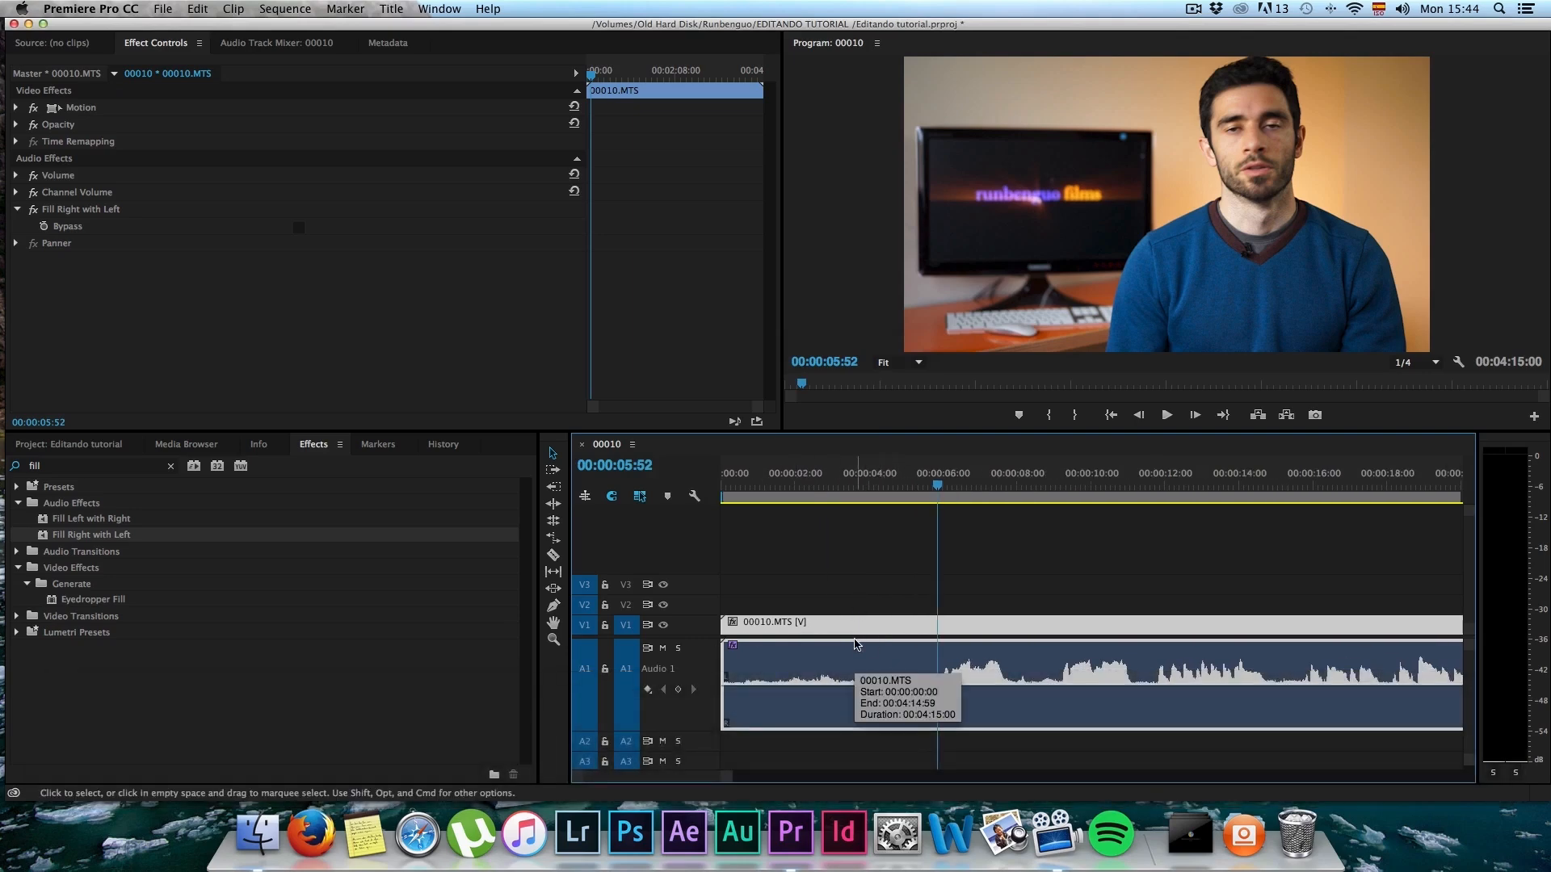
key("v")
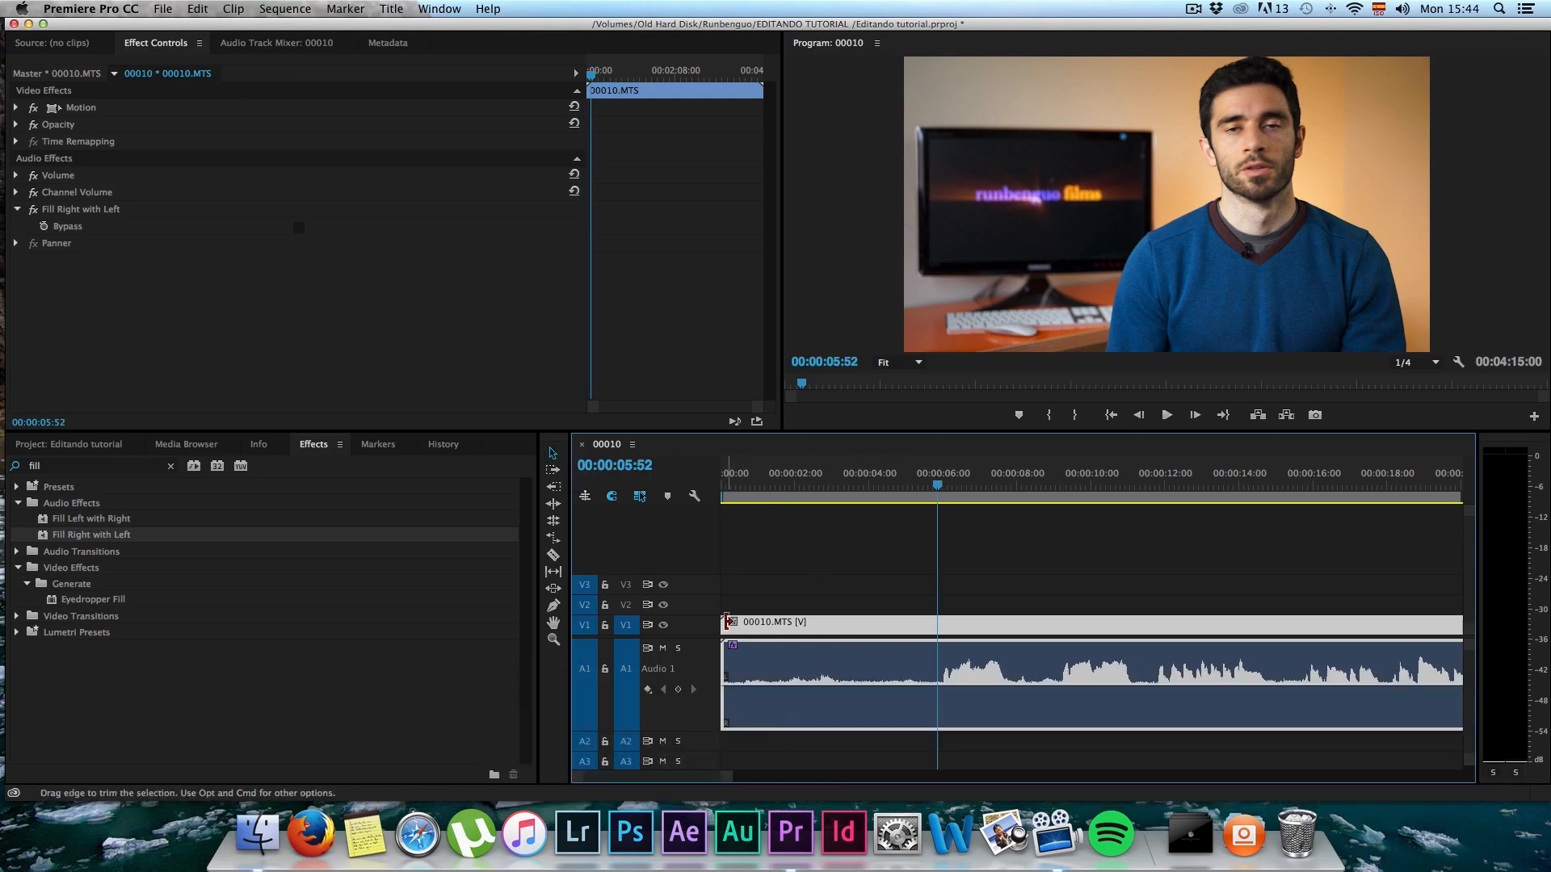
left_click_drag(725, 623, 937, 622)
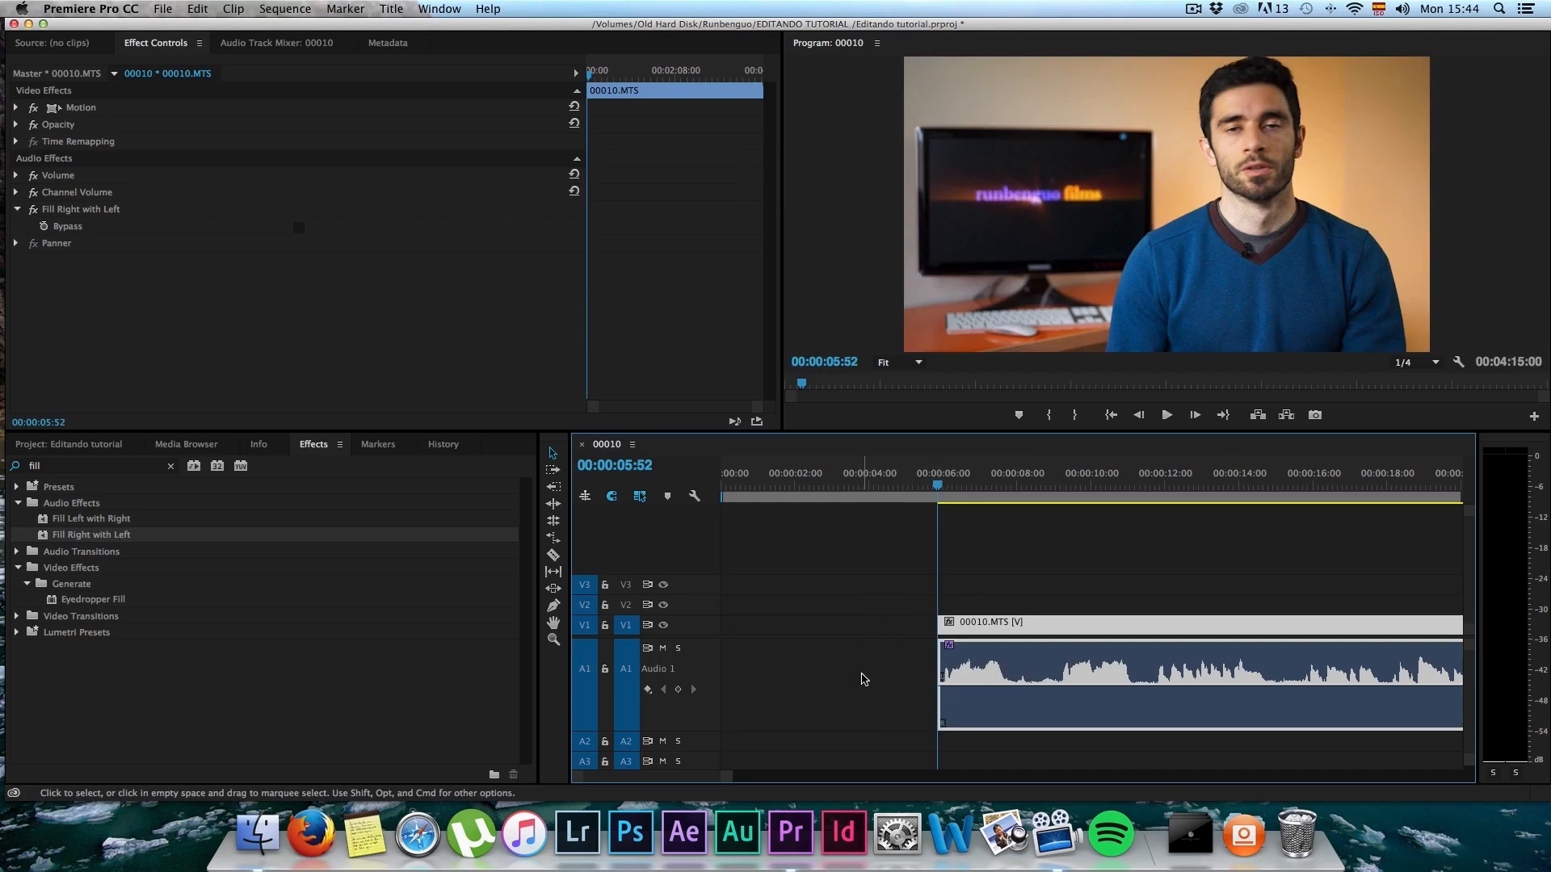
Step: Undo the trim at the start of the 00010.MTS clip
key("super+z")
key("super+z")
key("super+z")
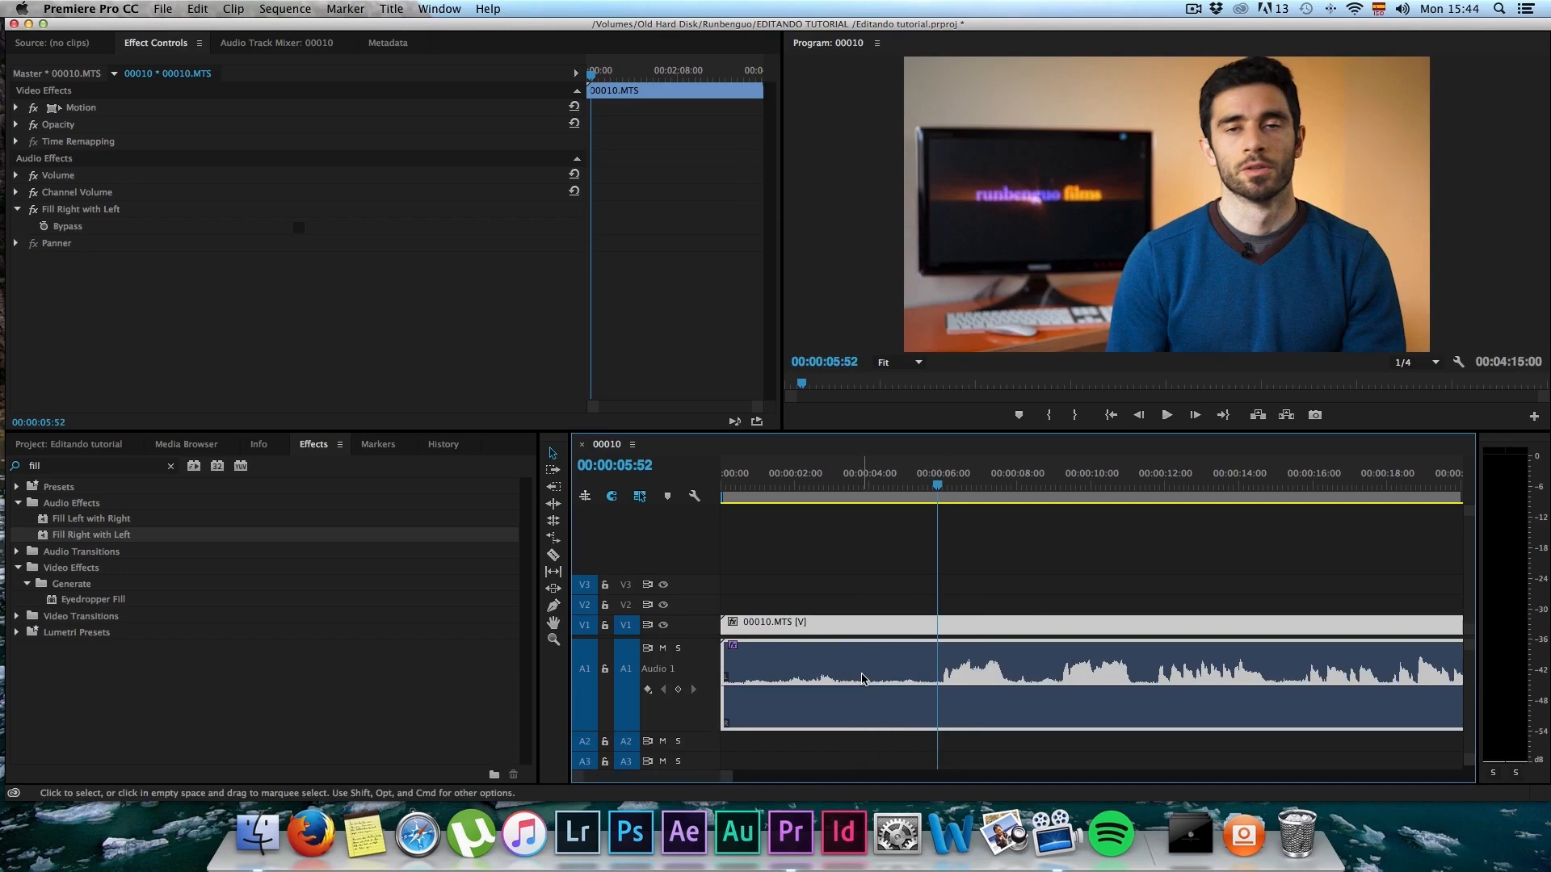
Step: Split the 00010.MTS clip at 00:00:05:48 with the Razor tool
key("c")
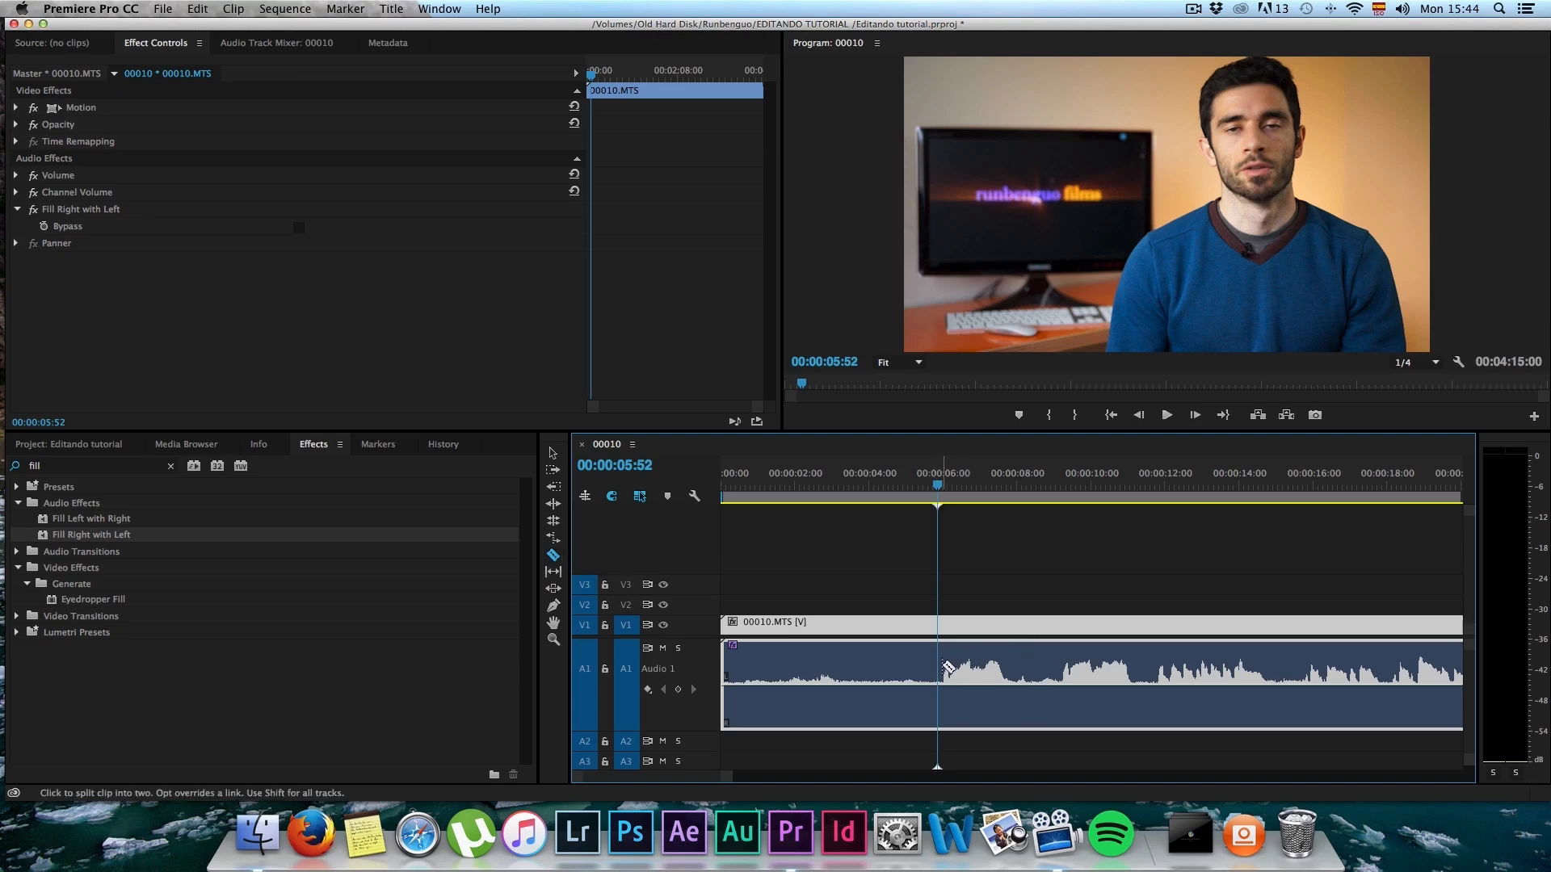
mouse_move(937, 486)
left_mouse_down()
mouse_move(918, 486)
mouse_move(936, 488)
left_mouse_up()
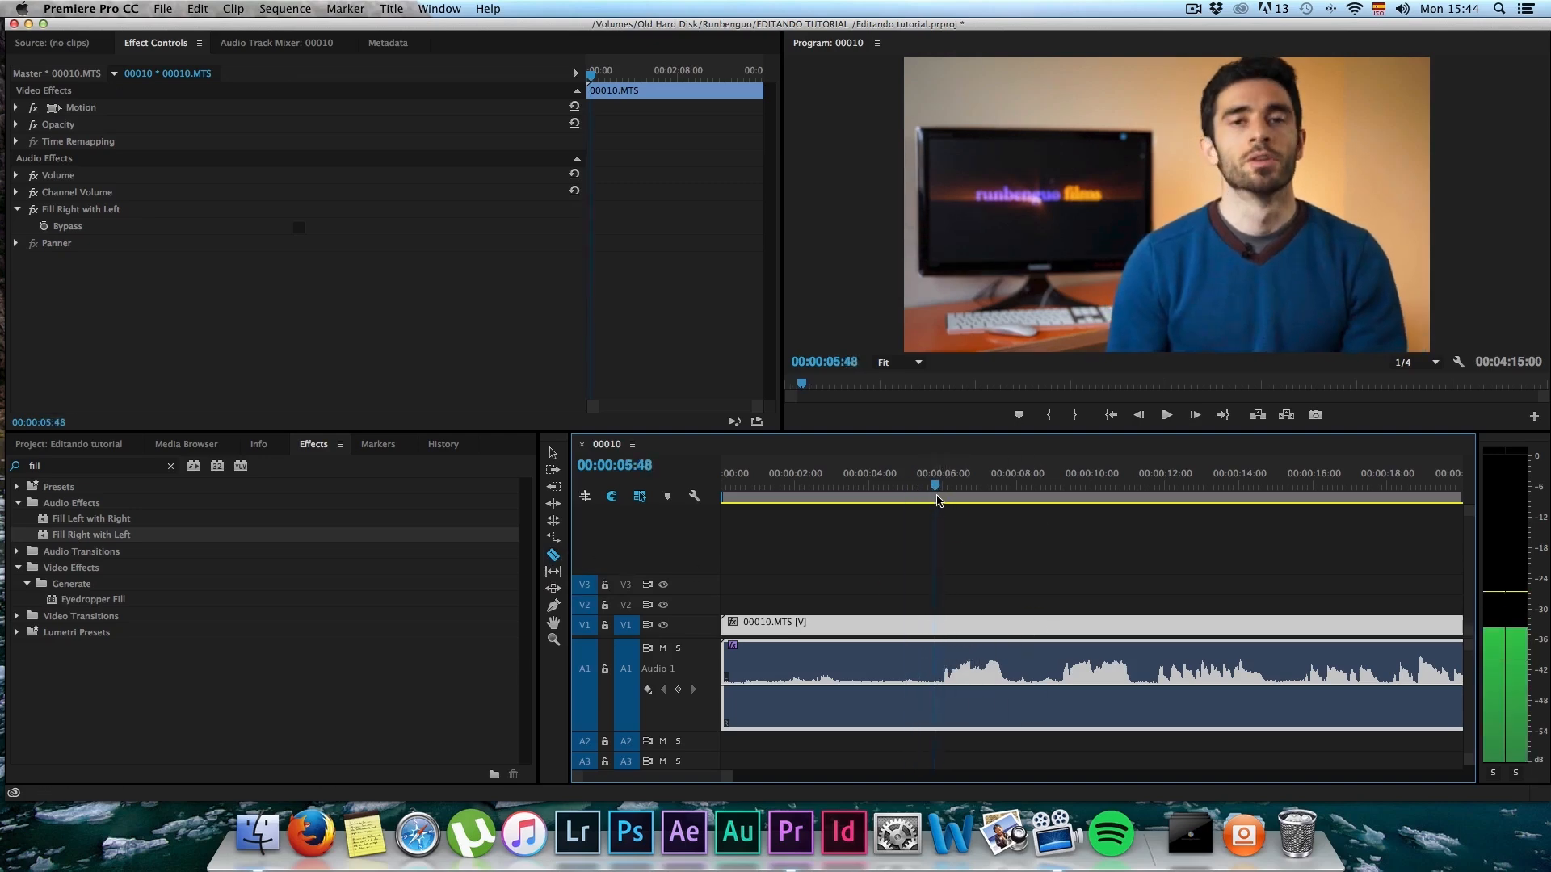
left_click(937, 627)
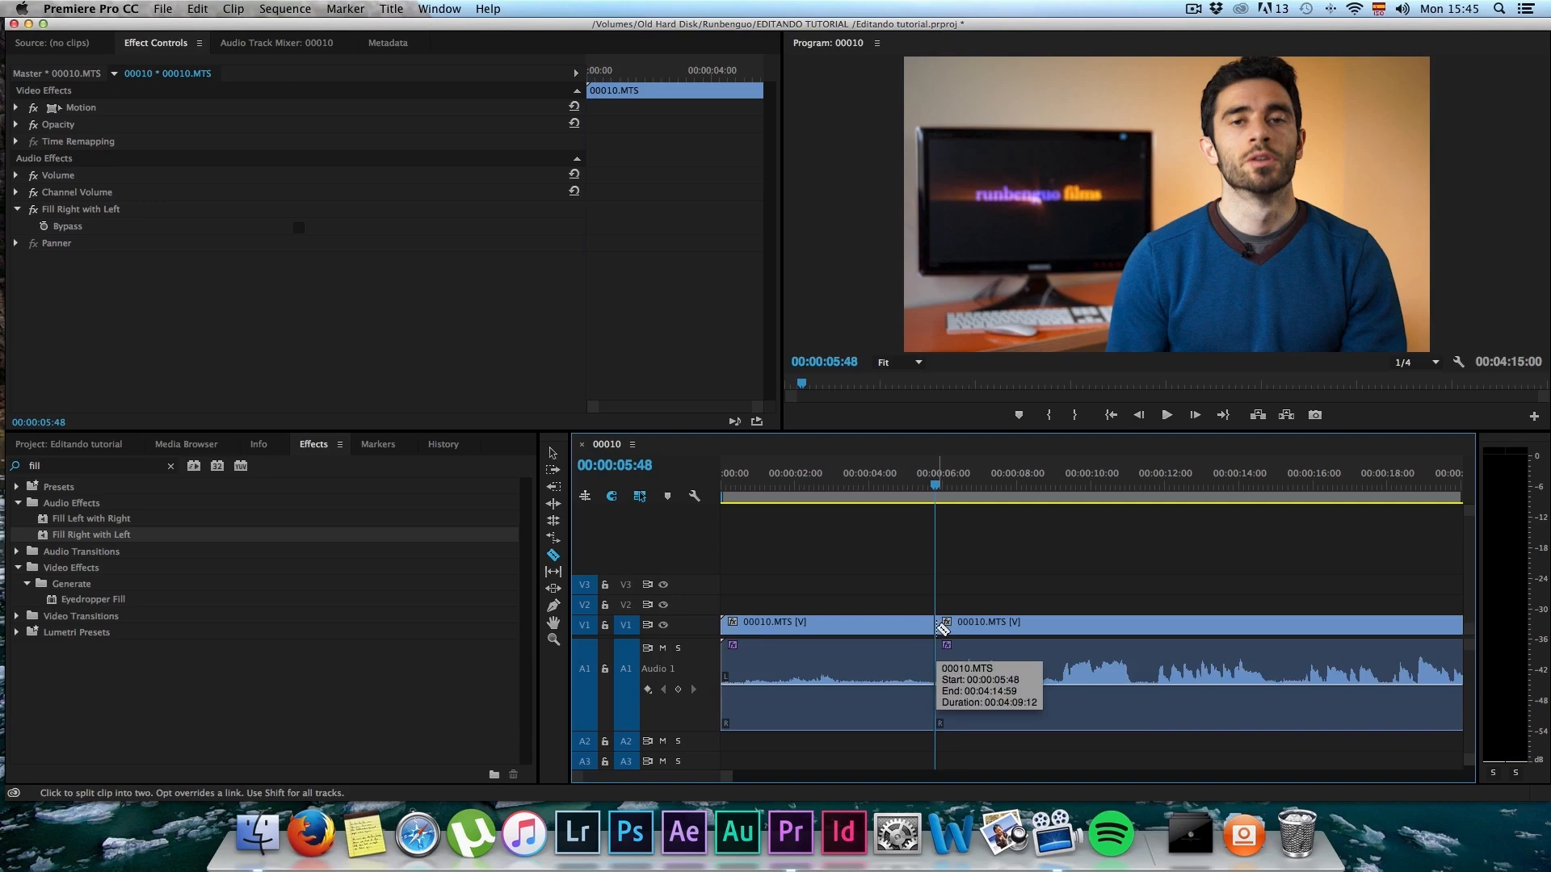
Step: Select the silent opening piece before the cut at 00:00:05:48 and delete it from the timeline
key("v")
left_click(919, 626)
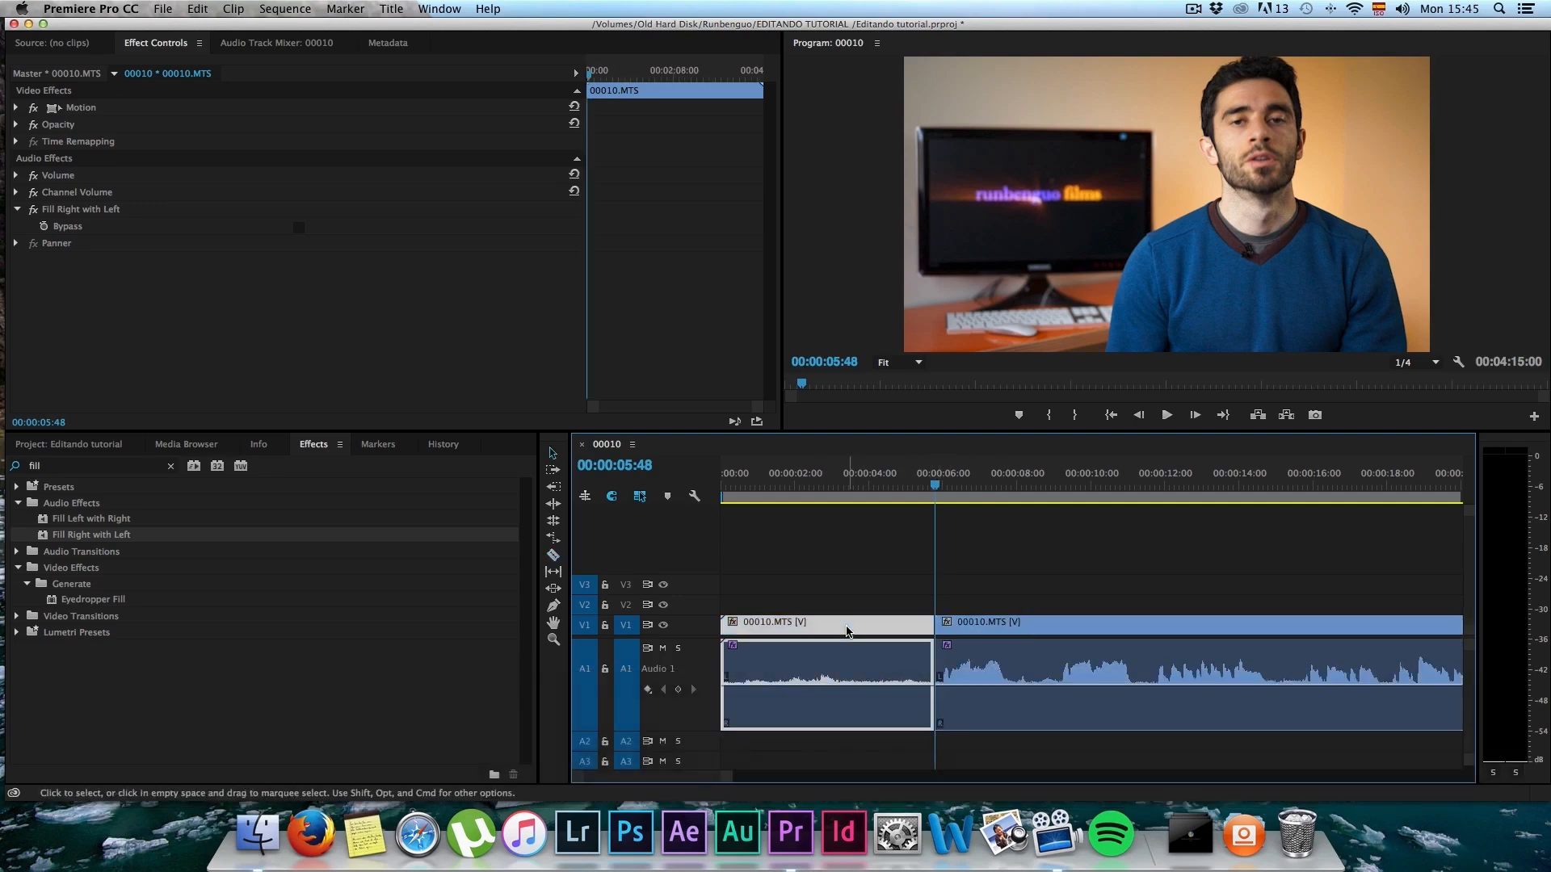
key("v")
left_click(982, 628)
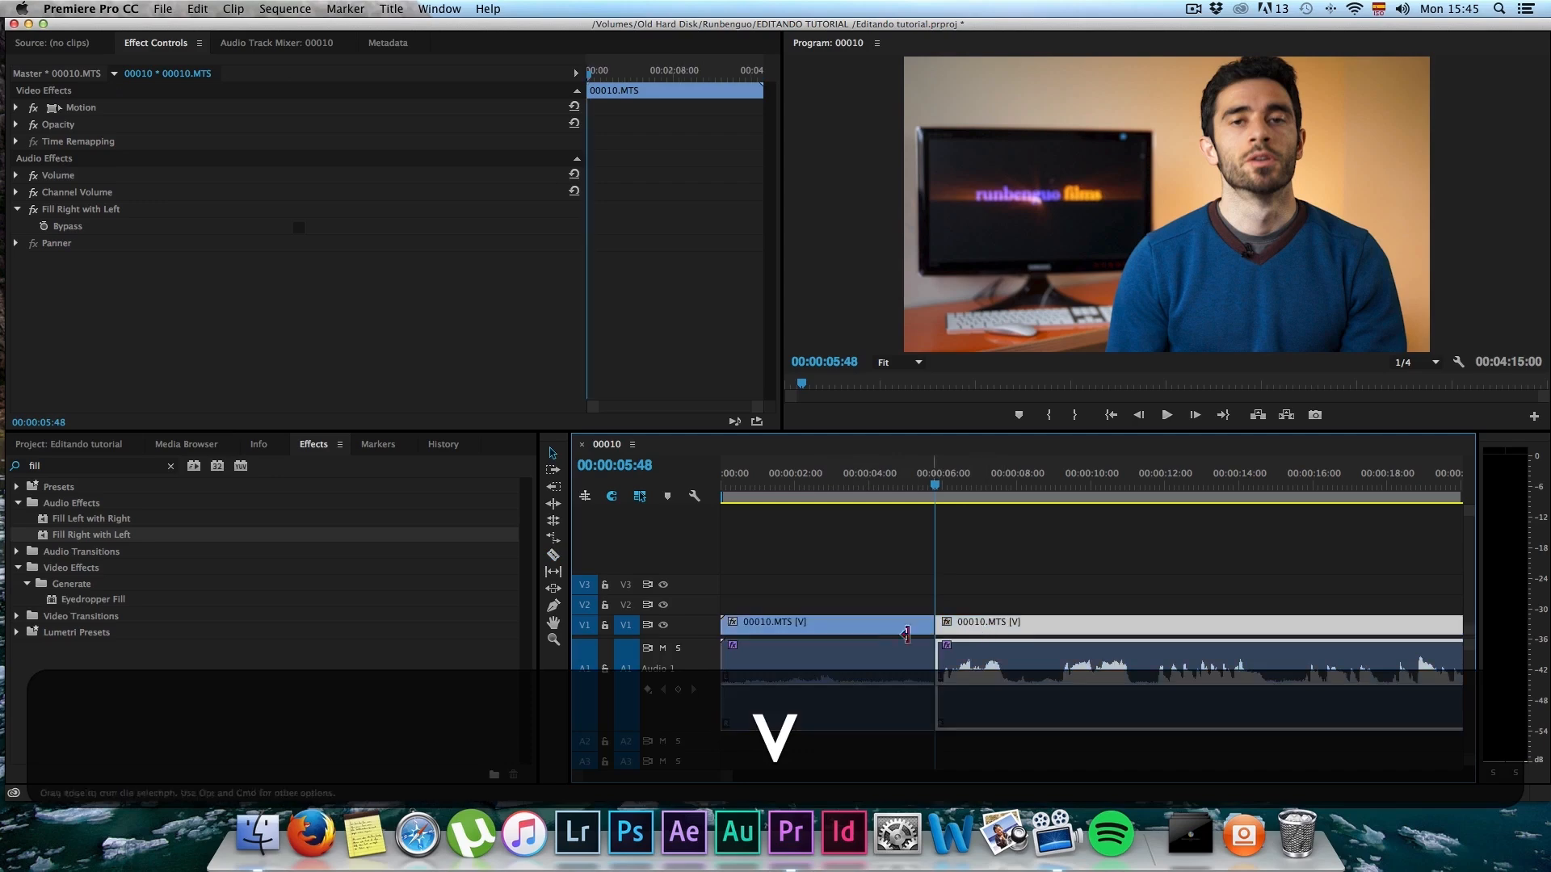
left_click(888, 627)
left_click(1026, 626)
left_click(837, 626)
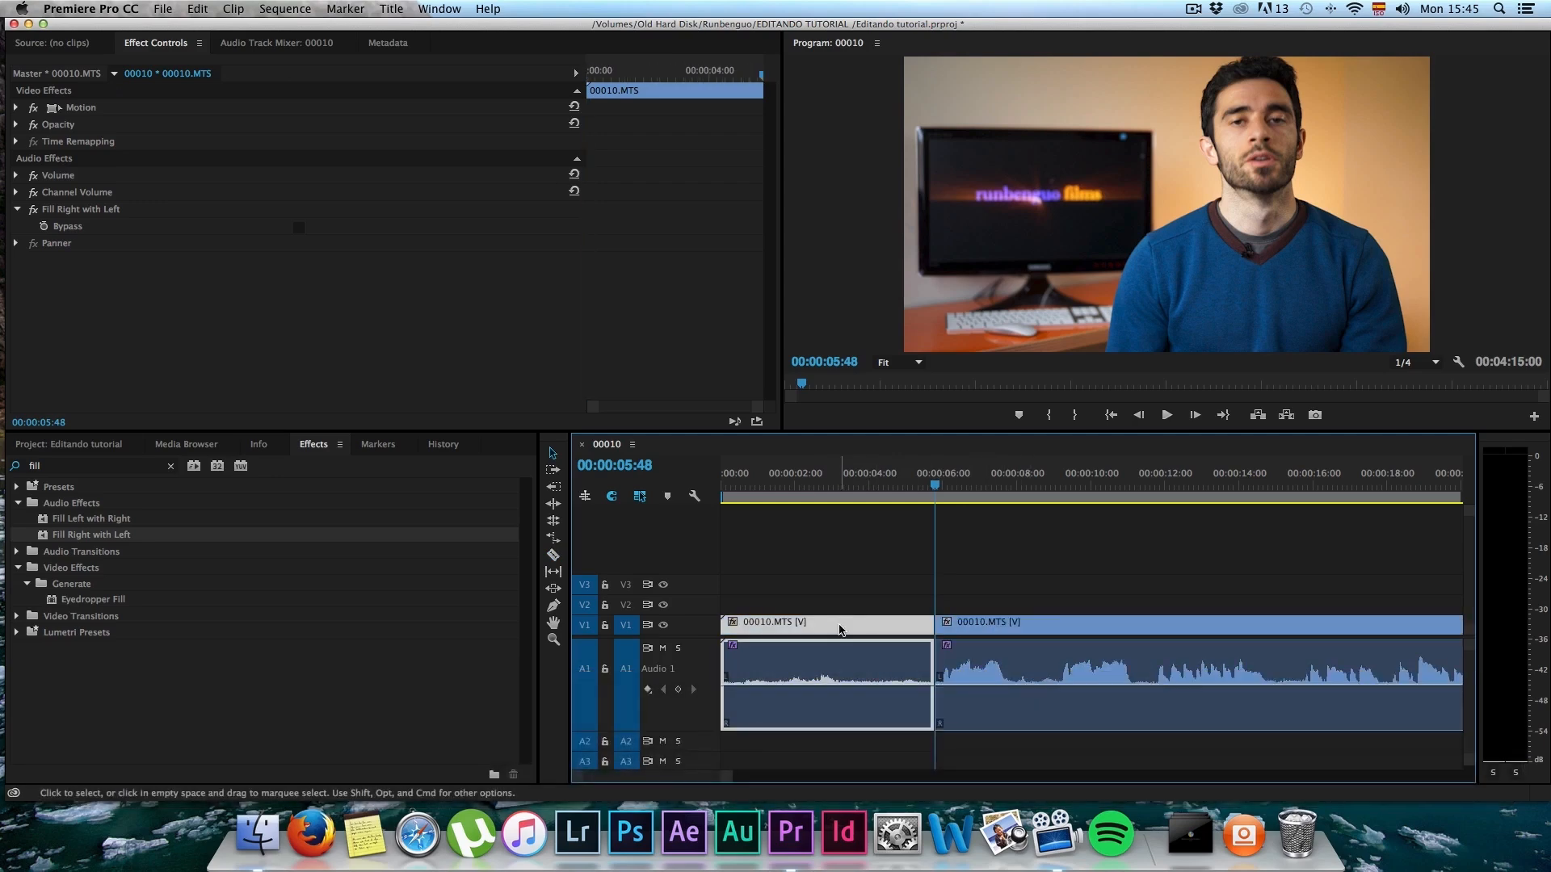
key("BackSpace")
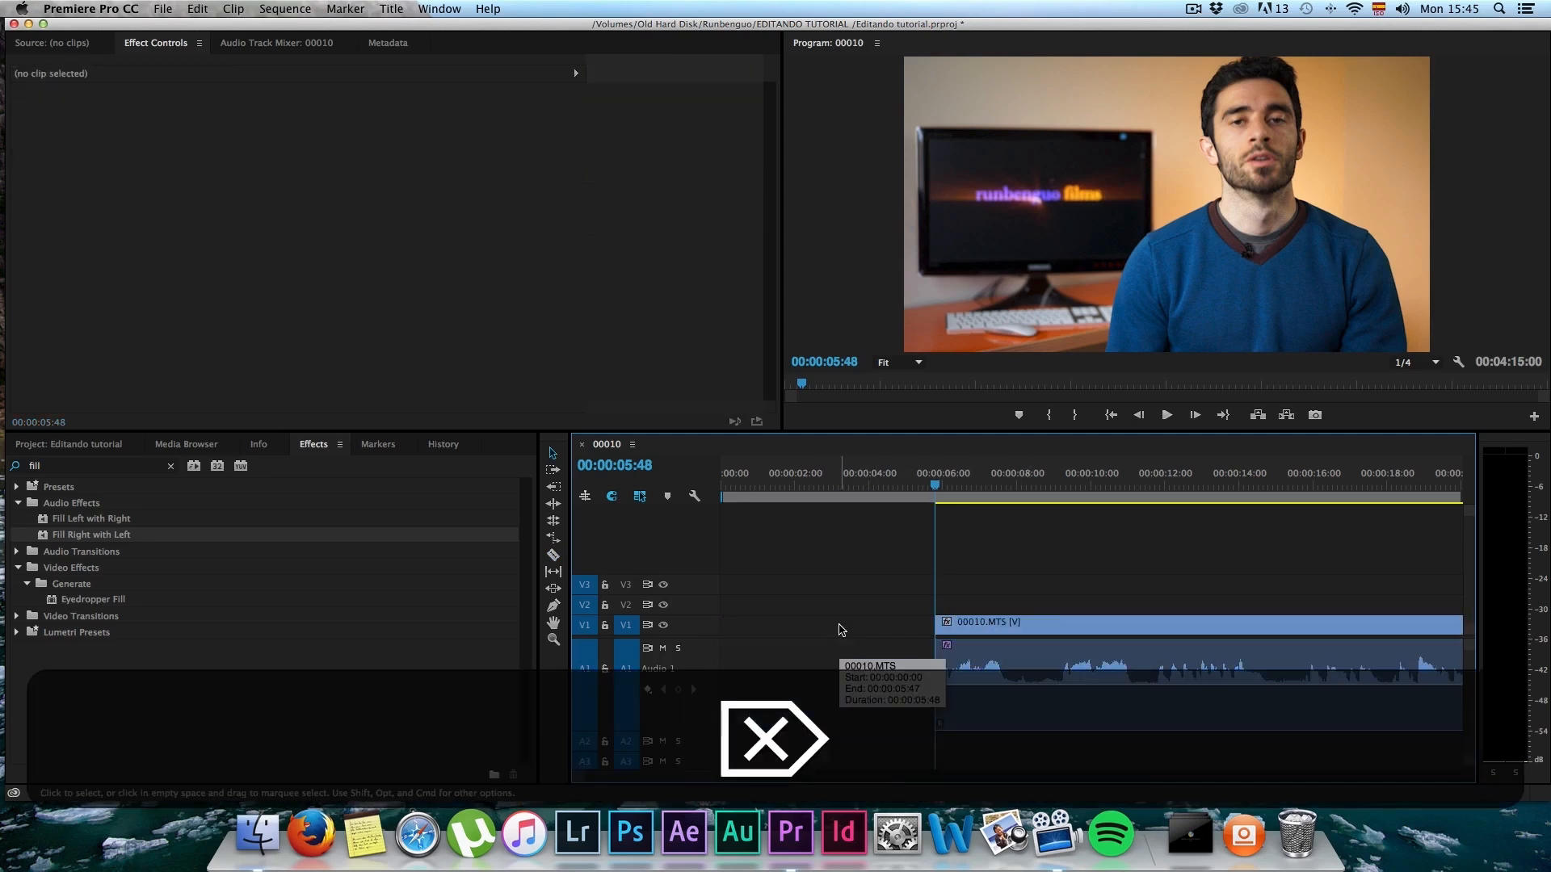
Step: Move the remaining clip to the sequence start, undo that move, and close the gap with Ripple Delete instead
left_click_drag(962, 631, 745, 654)
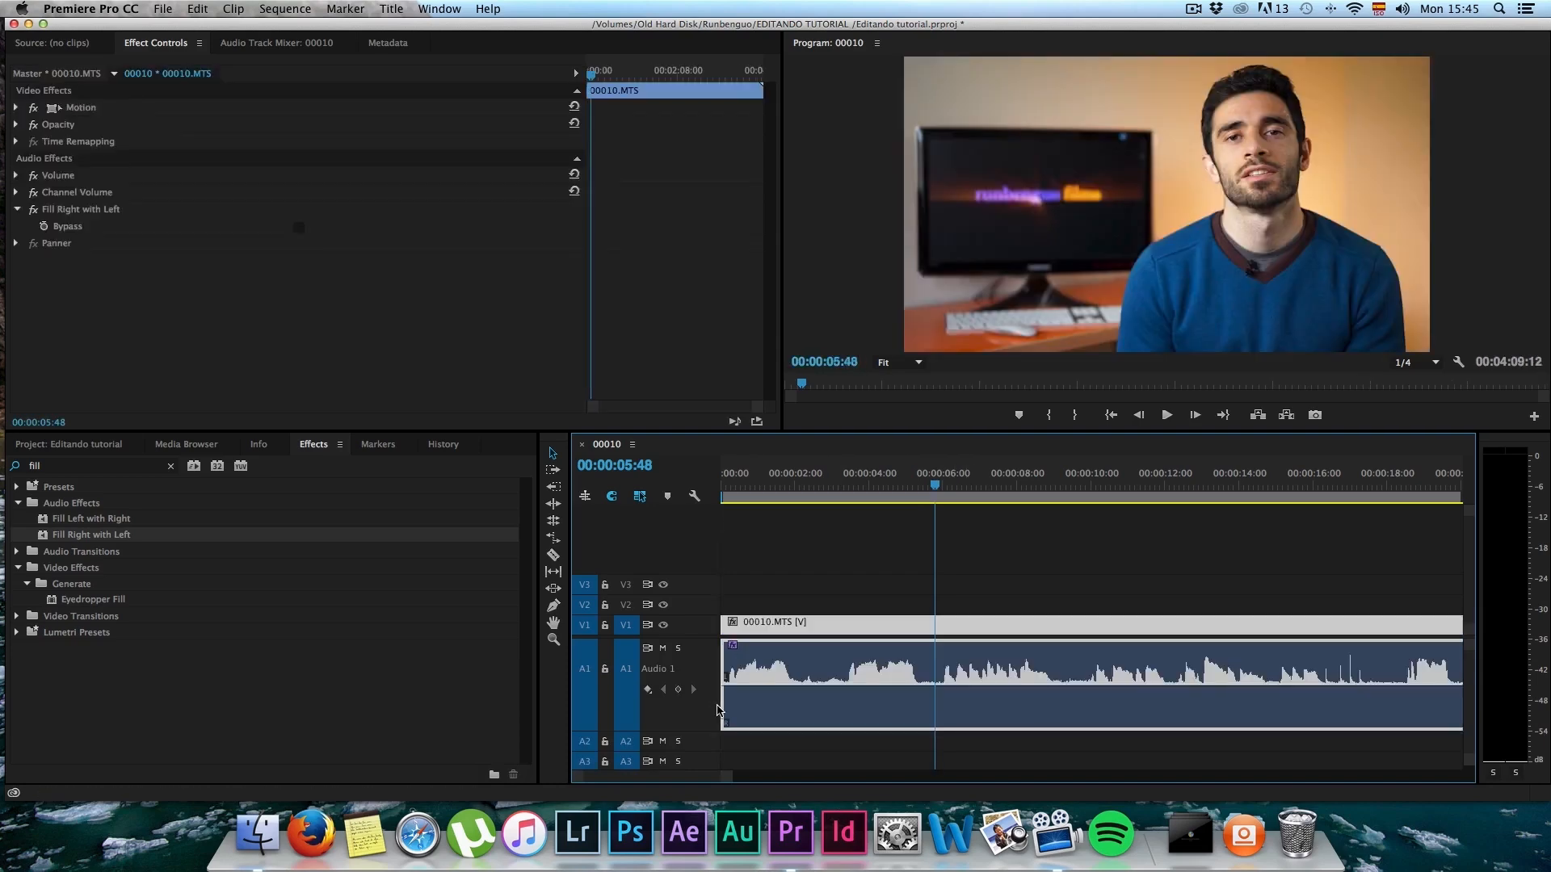
key("super+z")
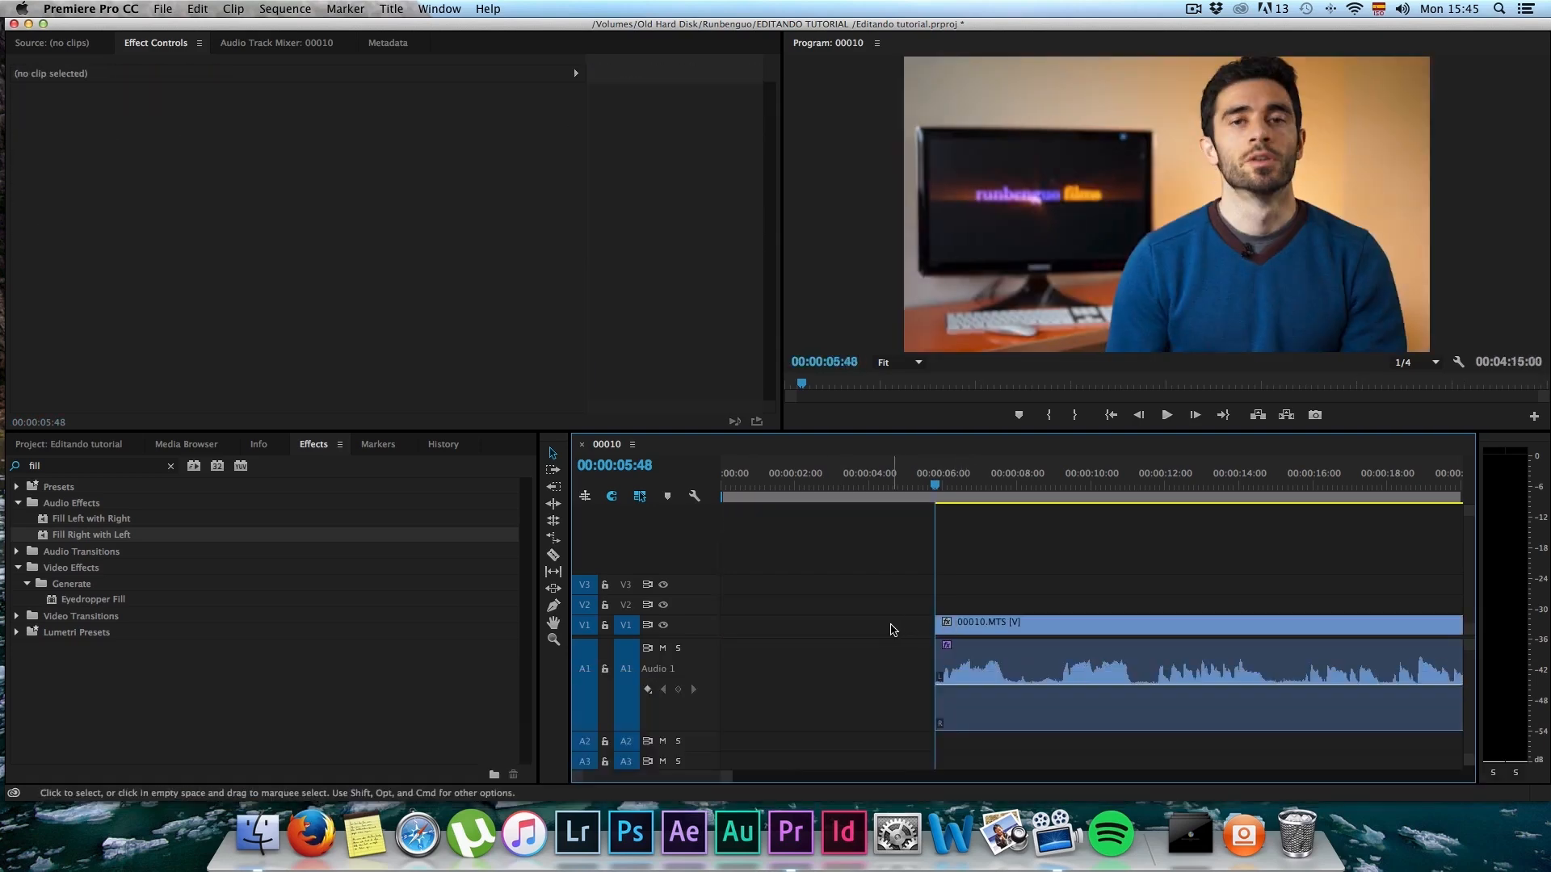
right_click(891, 630)
left_click(937, 639)
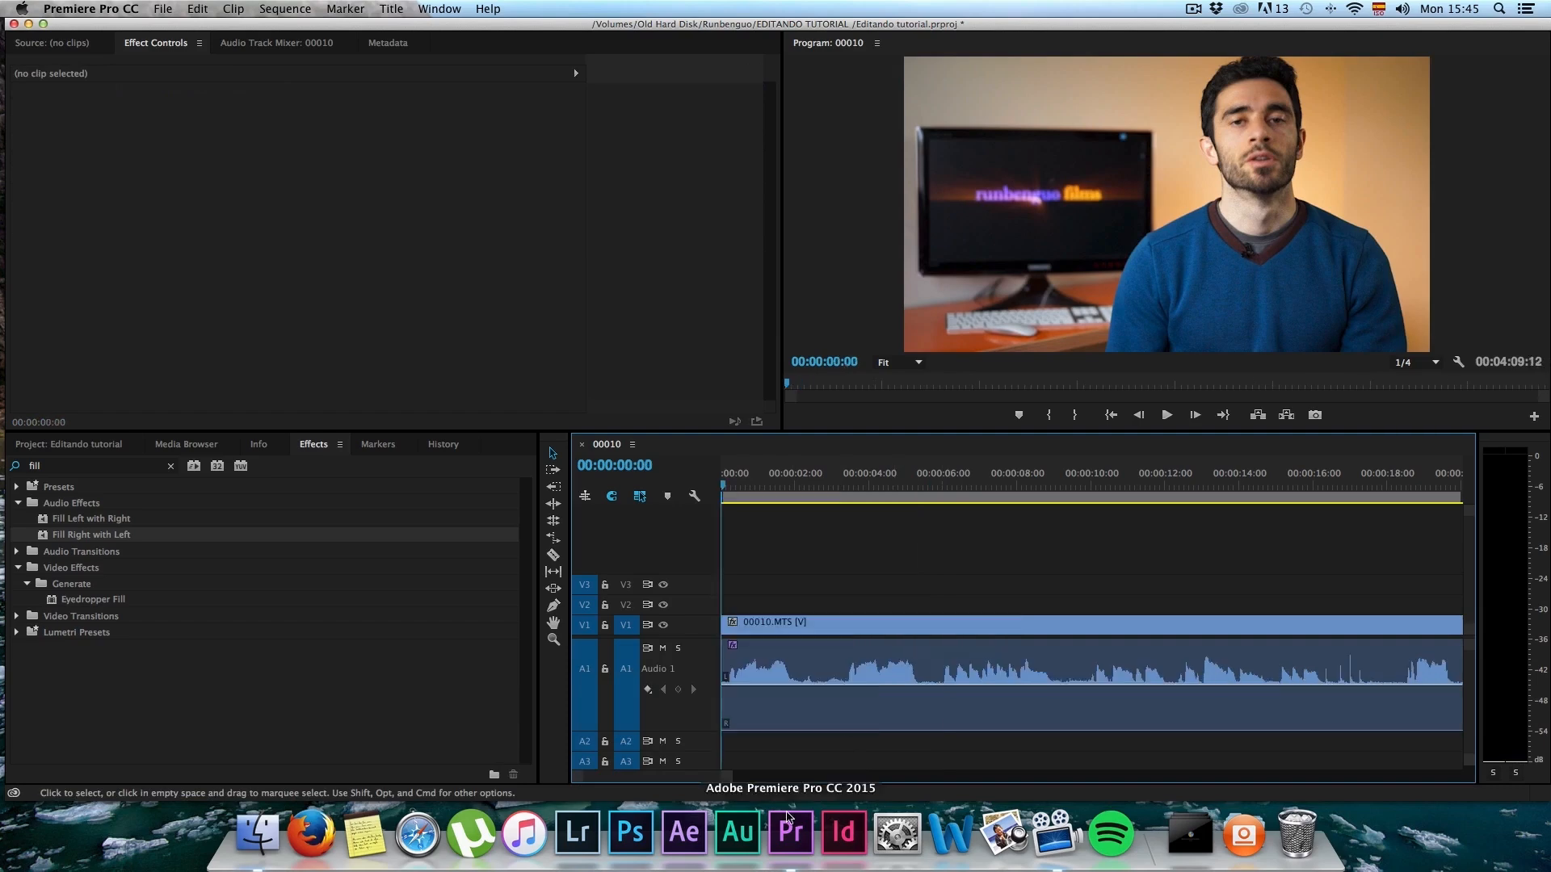
Step: Undo the gap closing, the deletion and the cut so the 00010.MTS clip is whole again
key("super+z")
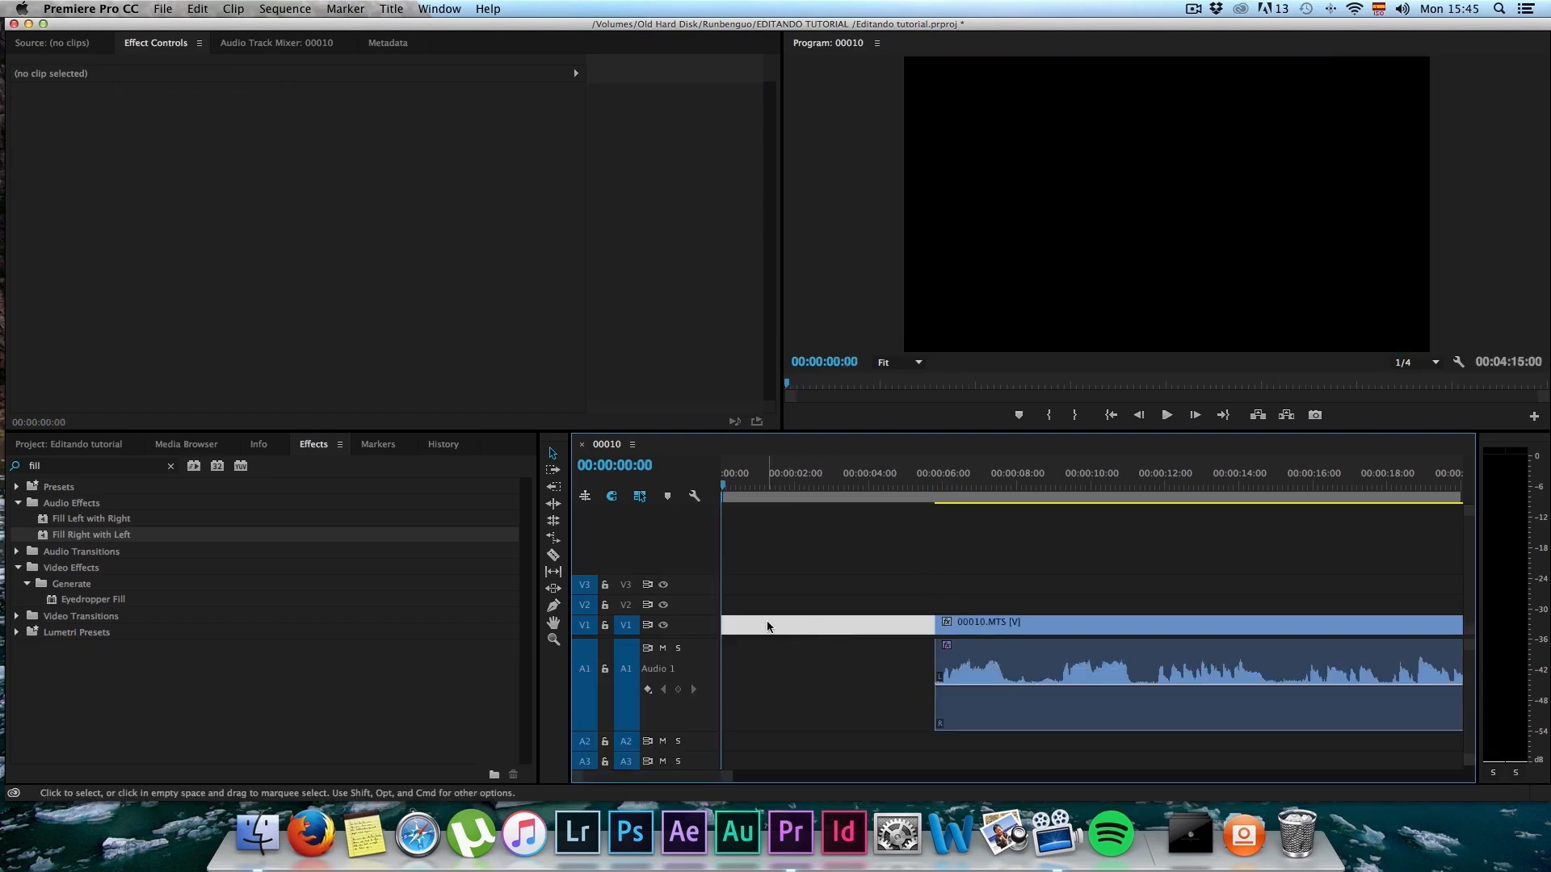
key("super+shift+z")
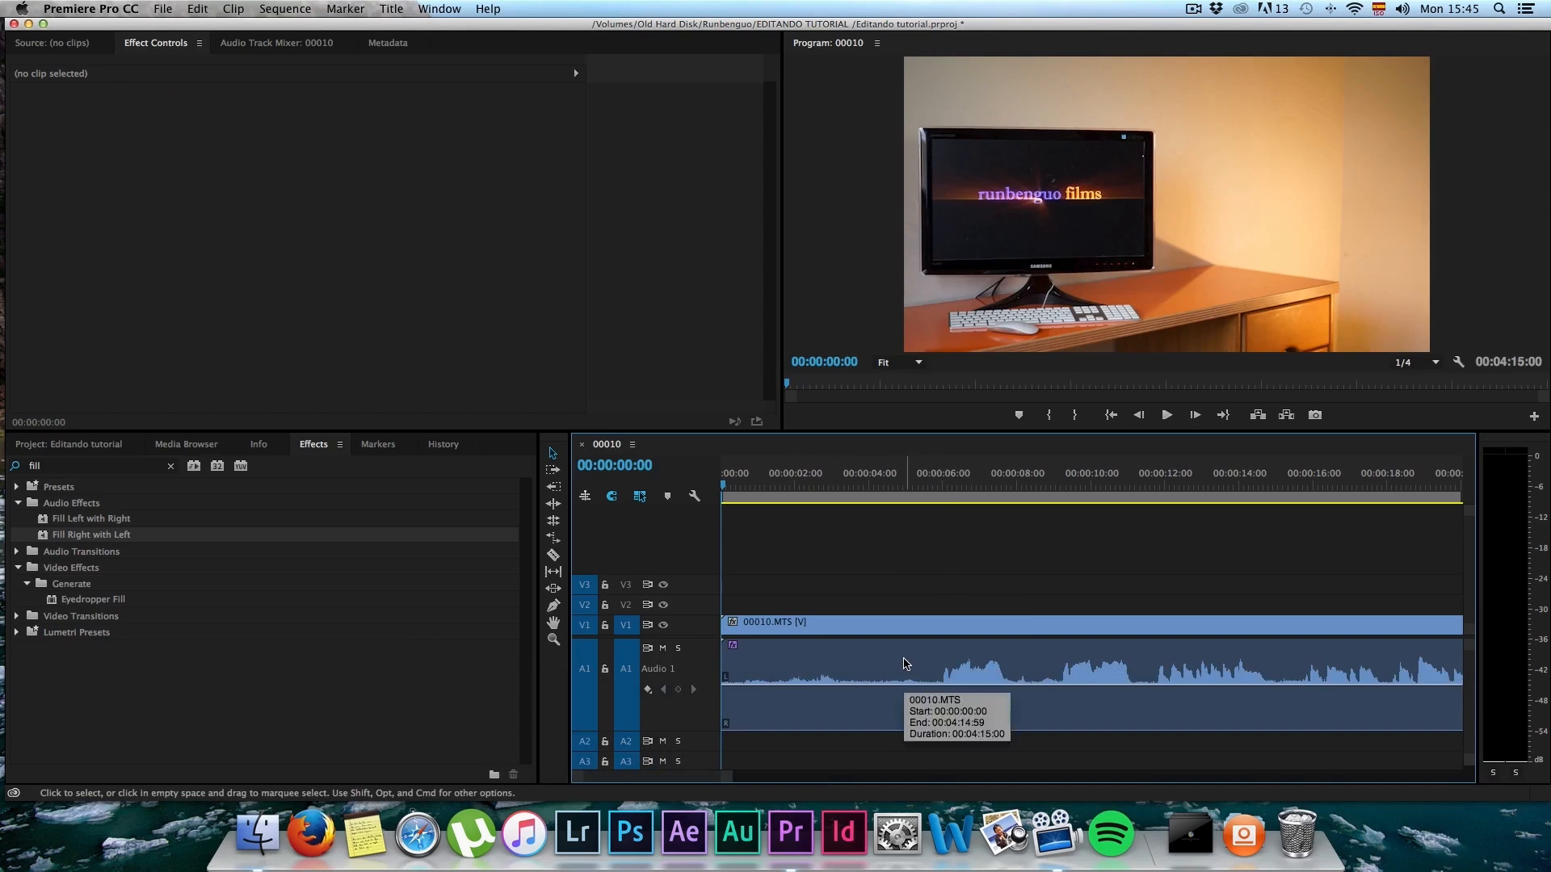
Step: Ripple-trim the silent opening of the 00010.MTS clip up to the first speech with the Ripple Edit tool
key("b")
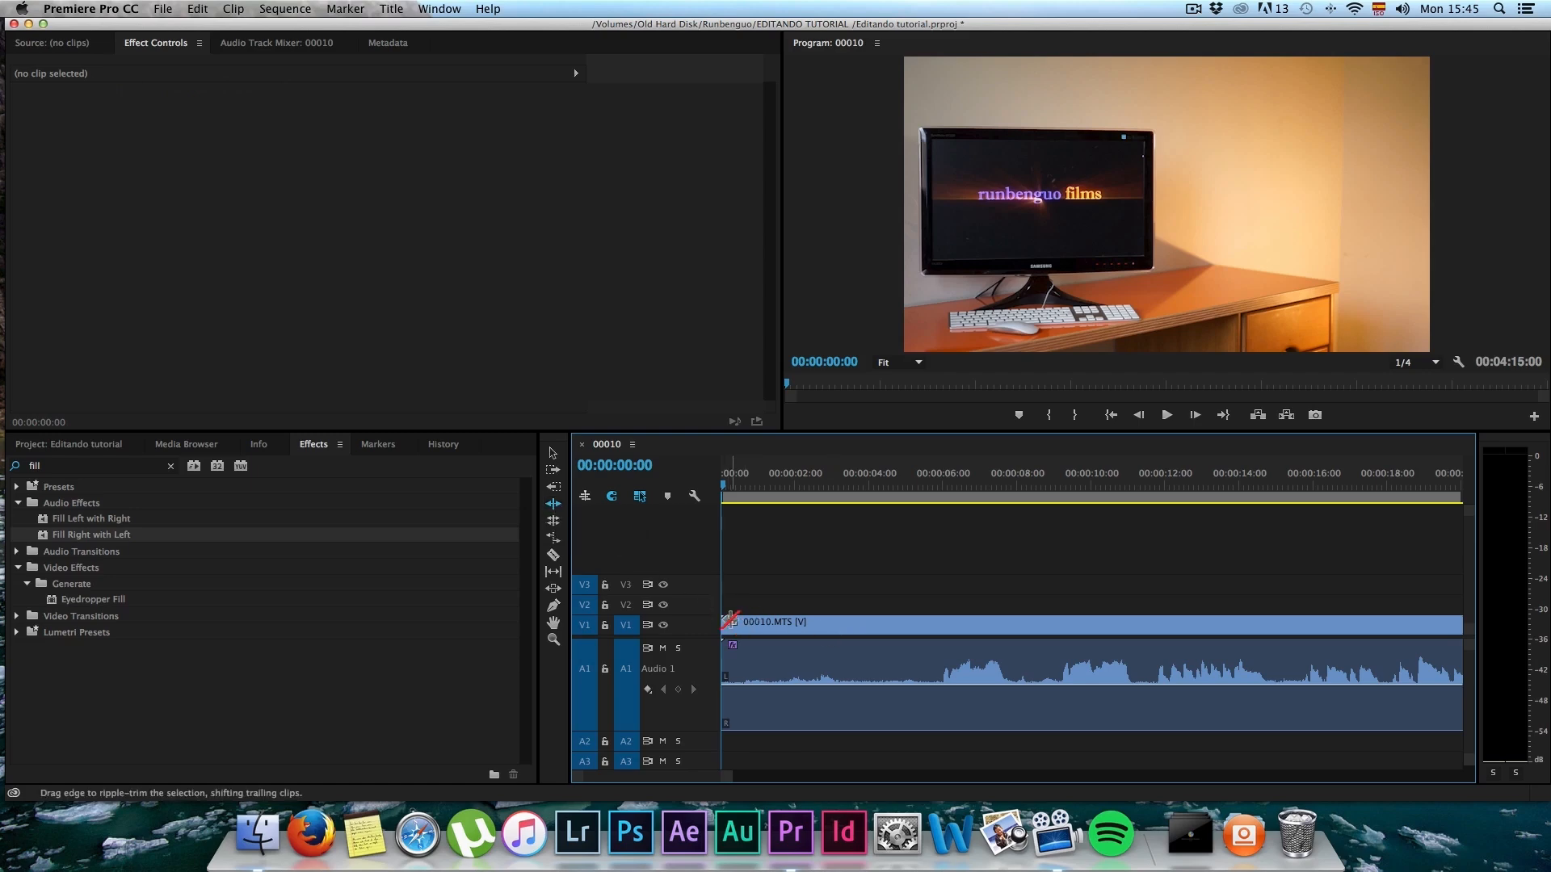
left_click_drag(724, 623, 935, 616)
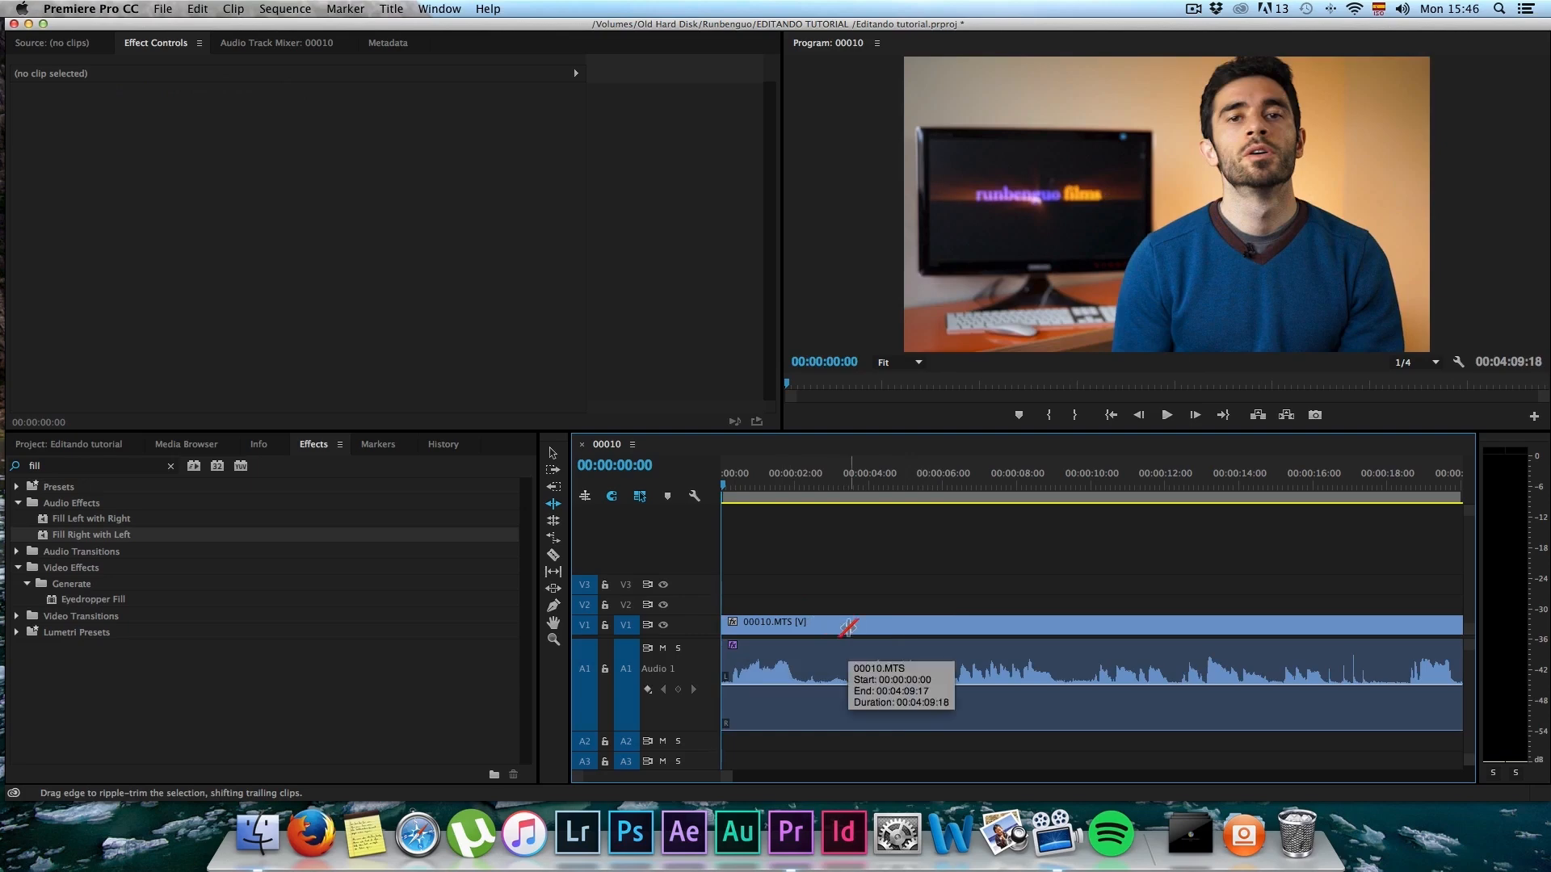
key("c")
key("v")
key("b")
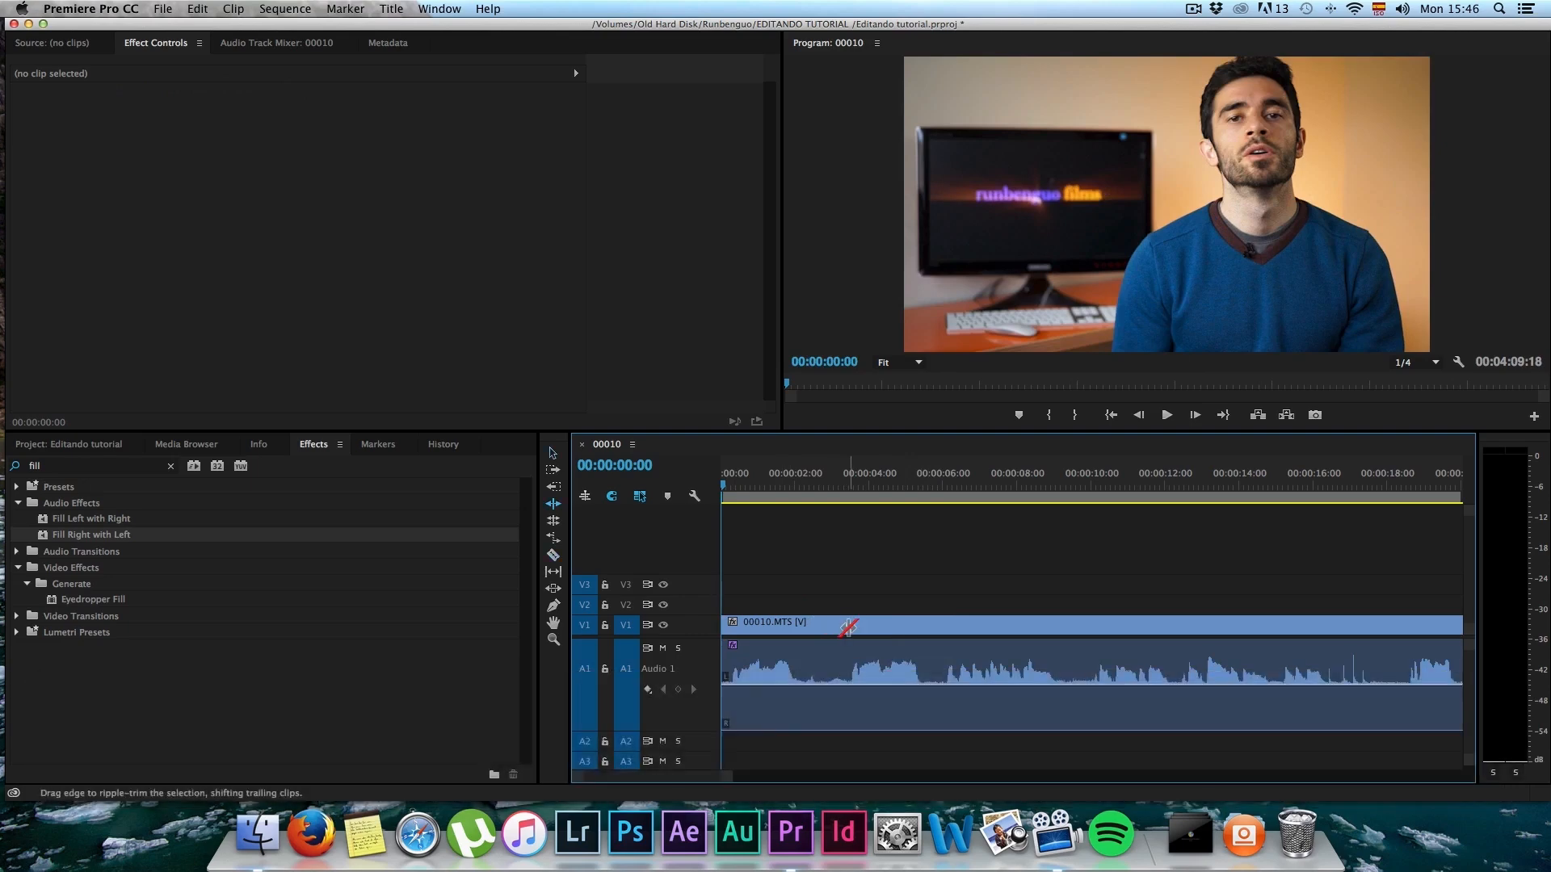
key("v")
key("b")
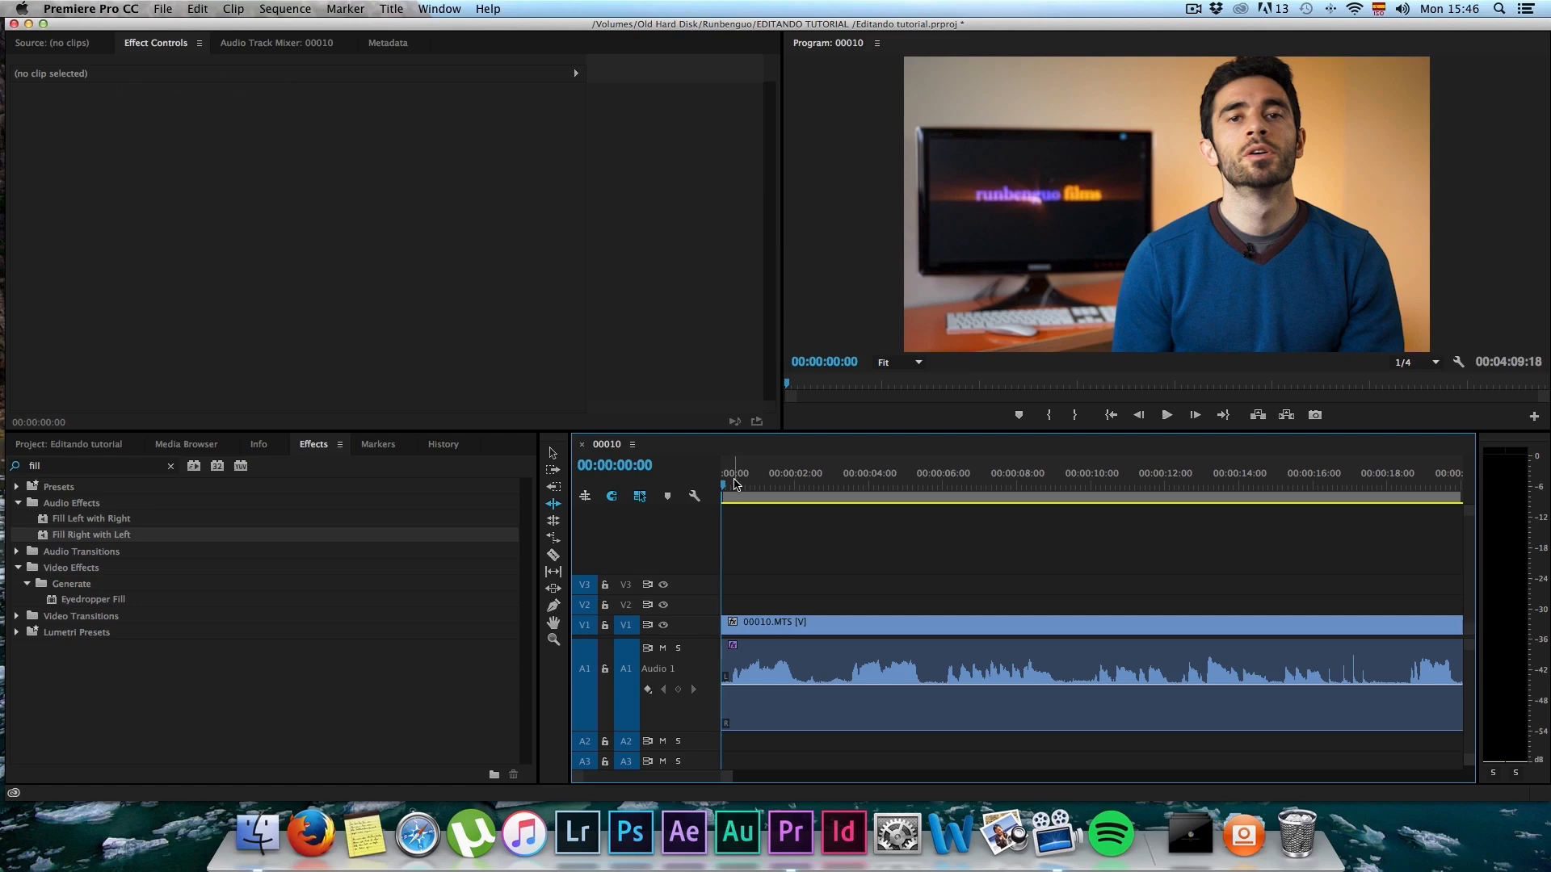
Step: Play the trimmed opening, move the playhead to 00:00:10:06, and ripple-trim the clip's start to that point
key("space")
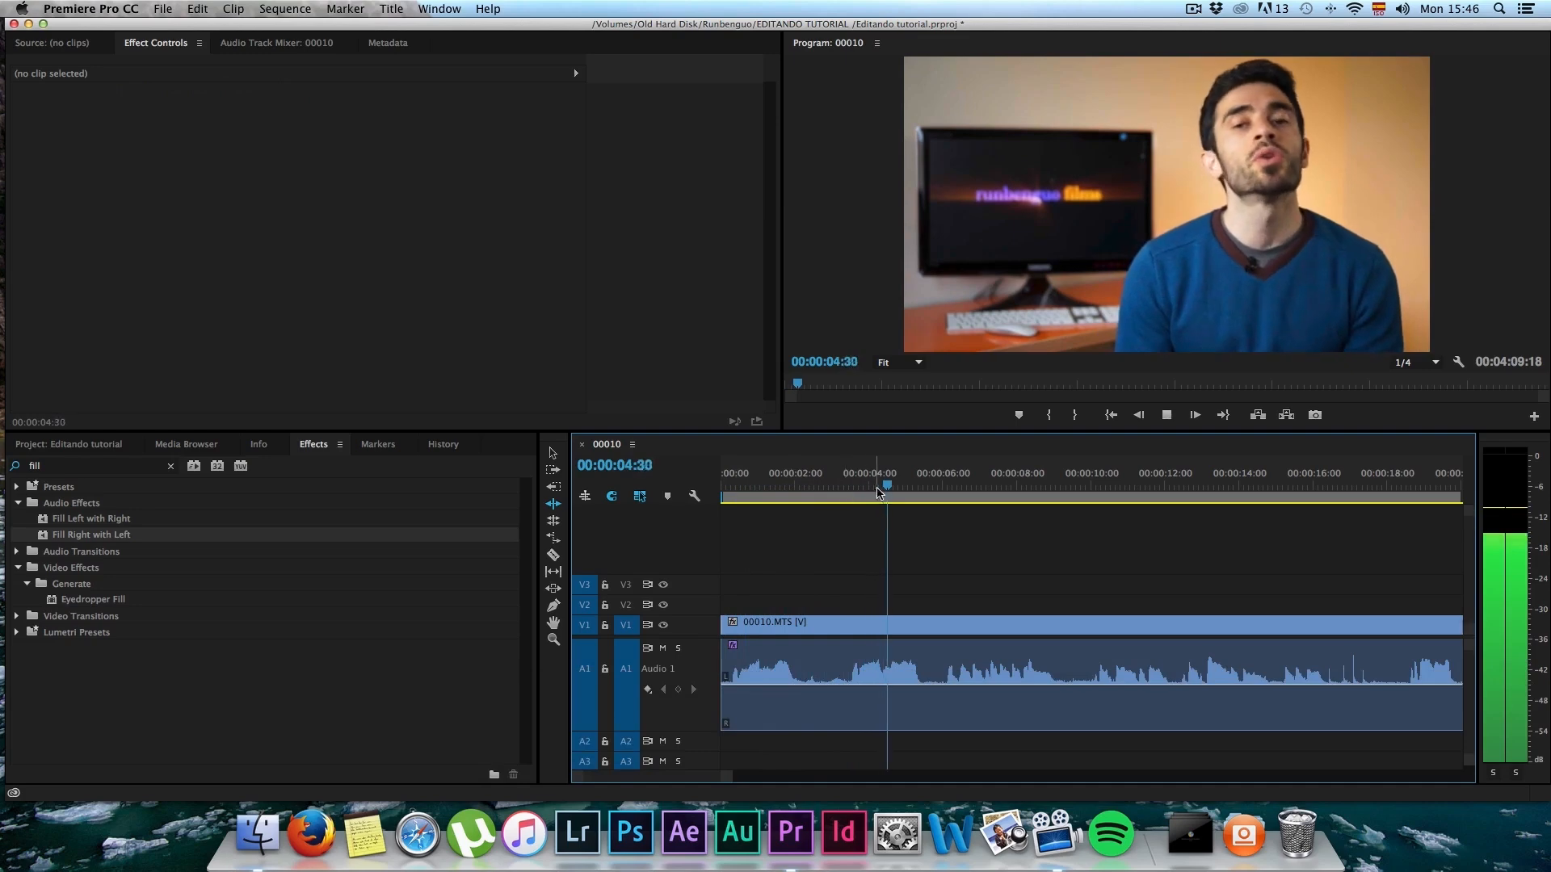
key("space")
left_click_drag(941, 486, 1093, 488)
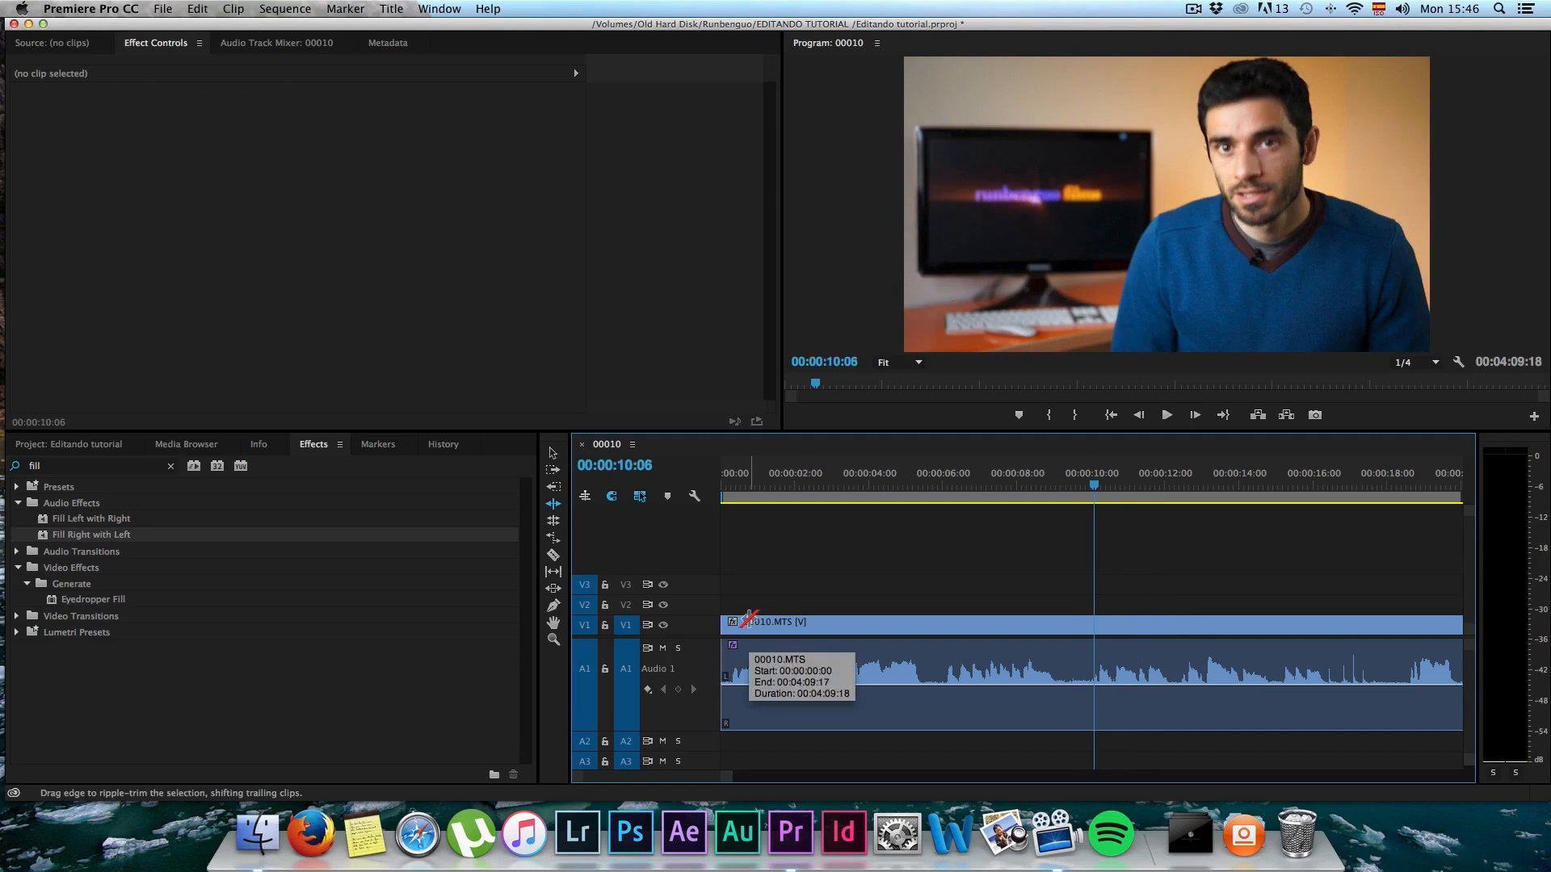
key("b")
left_click_drag(727, 626, 1099, 623)
Step: Play from the sequence start to 00:00:02:06 and split the 00010.MTS clip there with the Razor tool
left_click(725, 475)
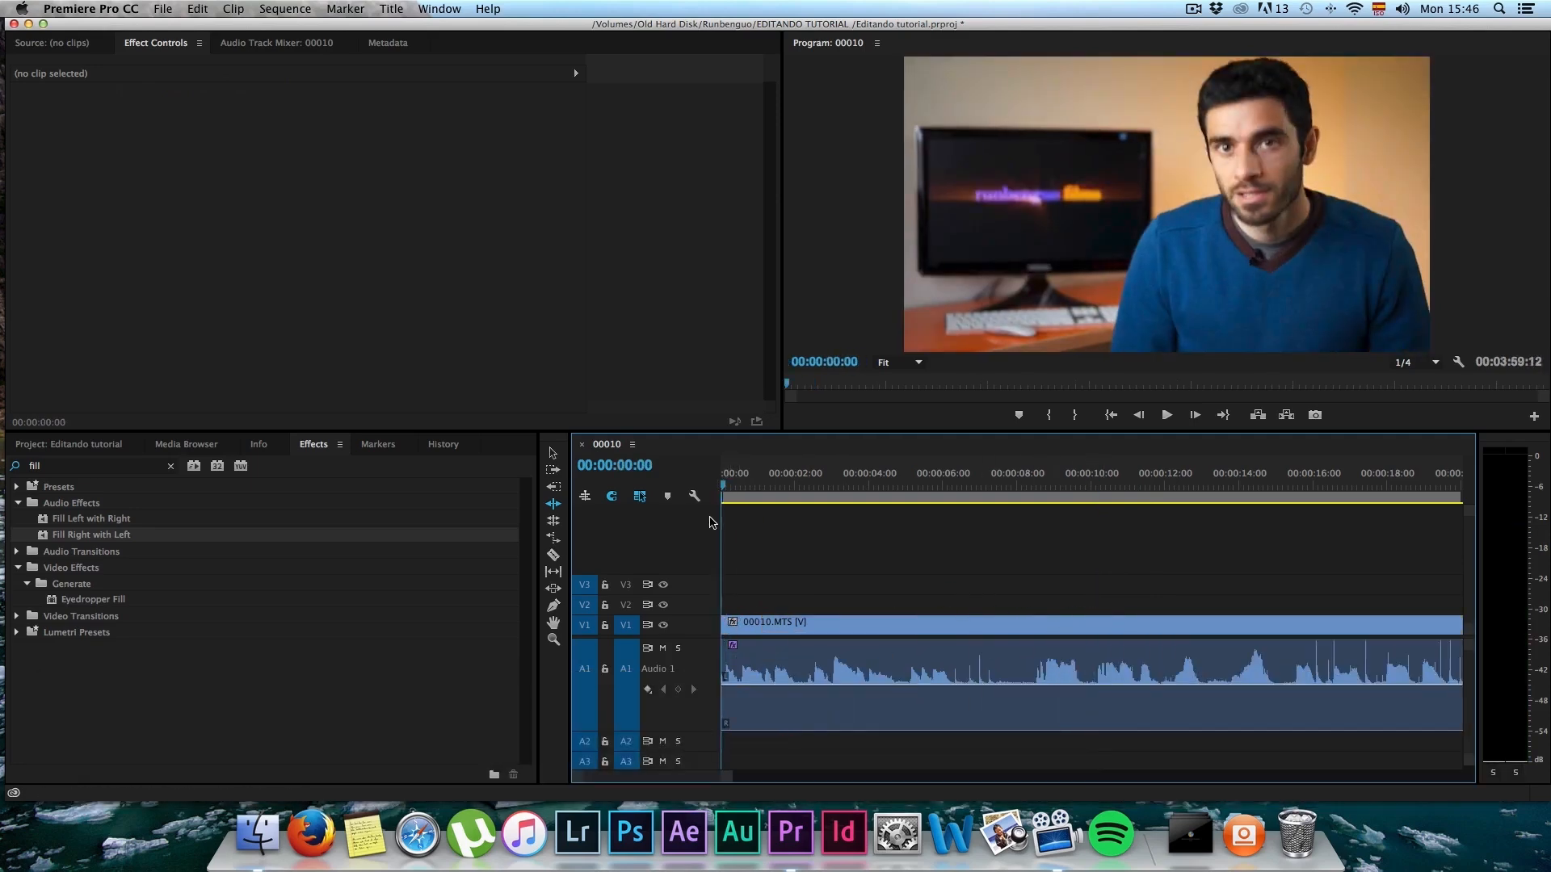
key("space")
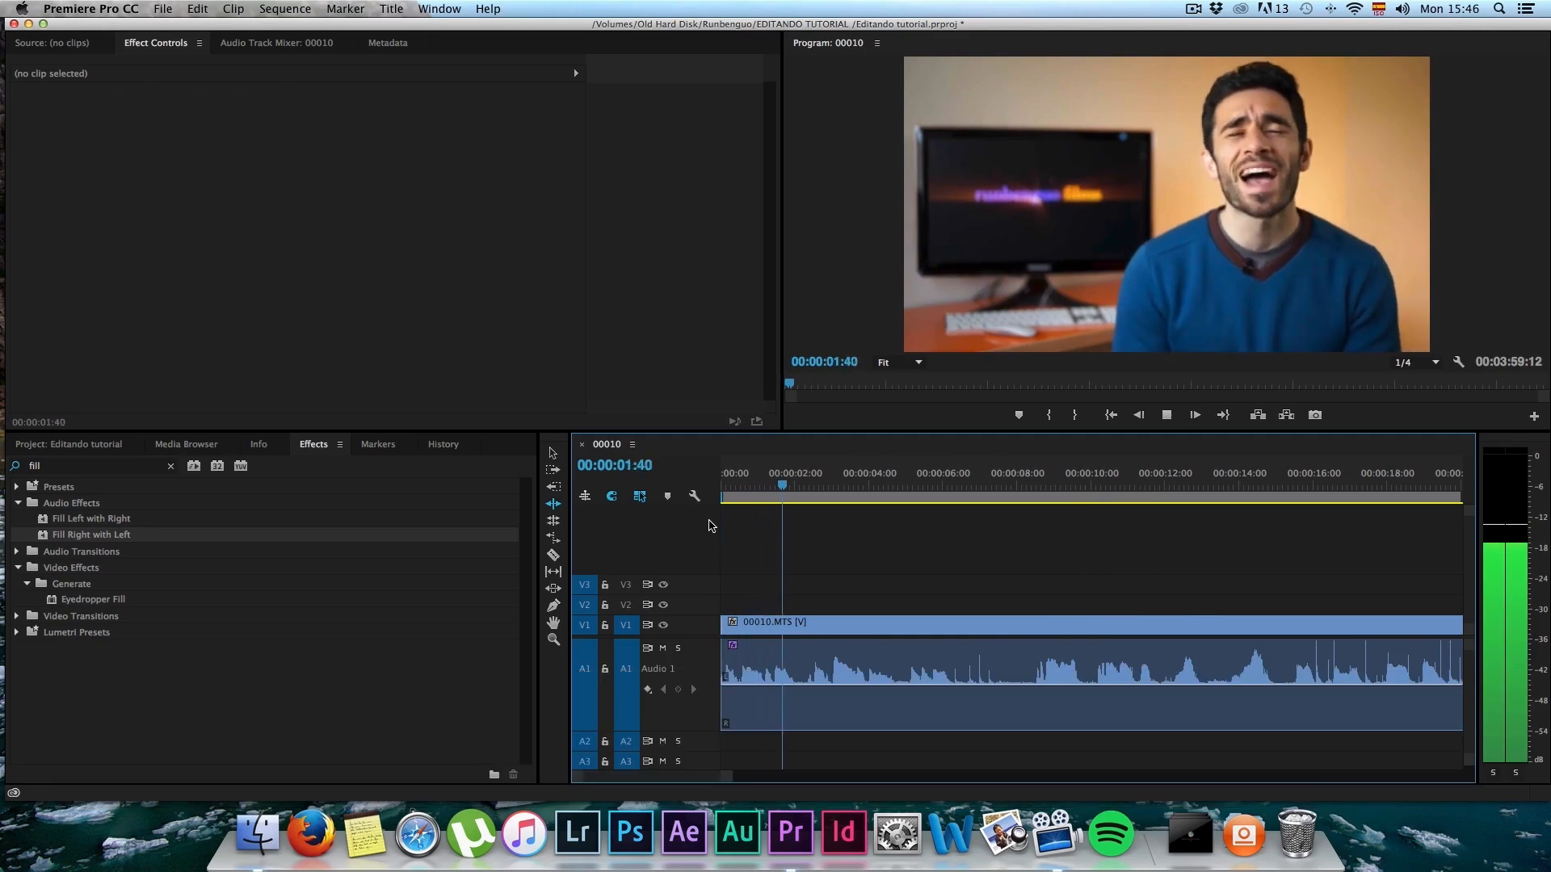
key("space")
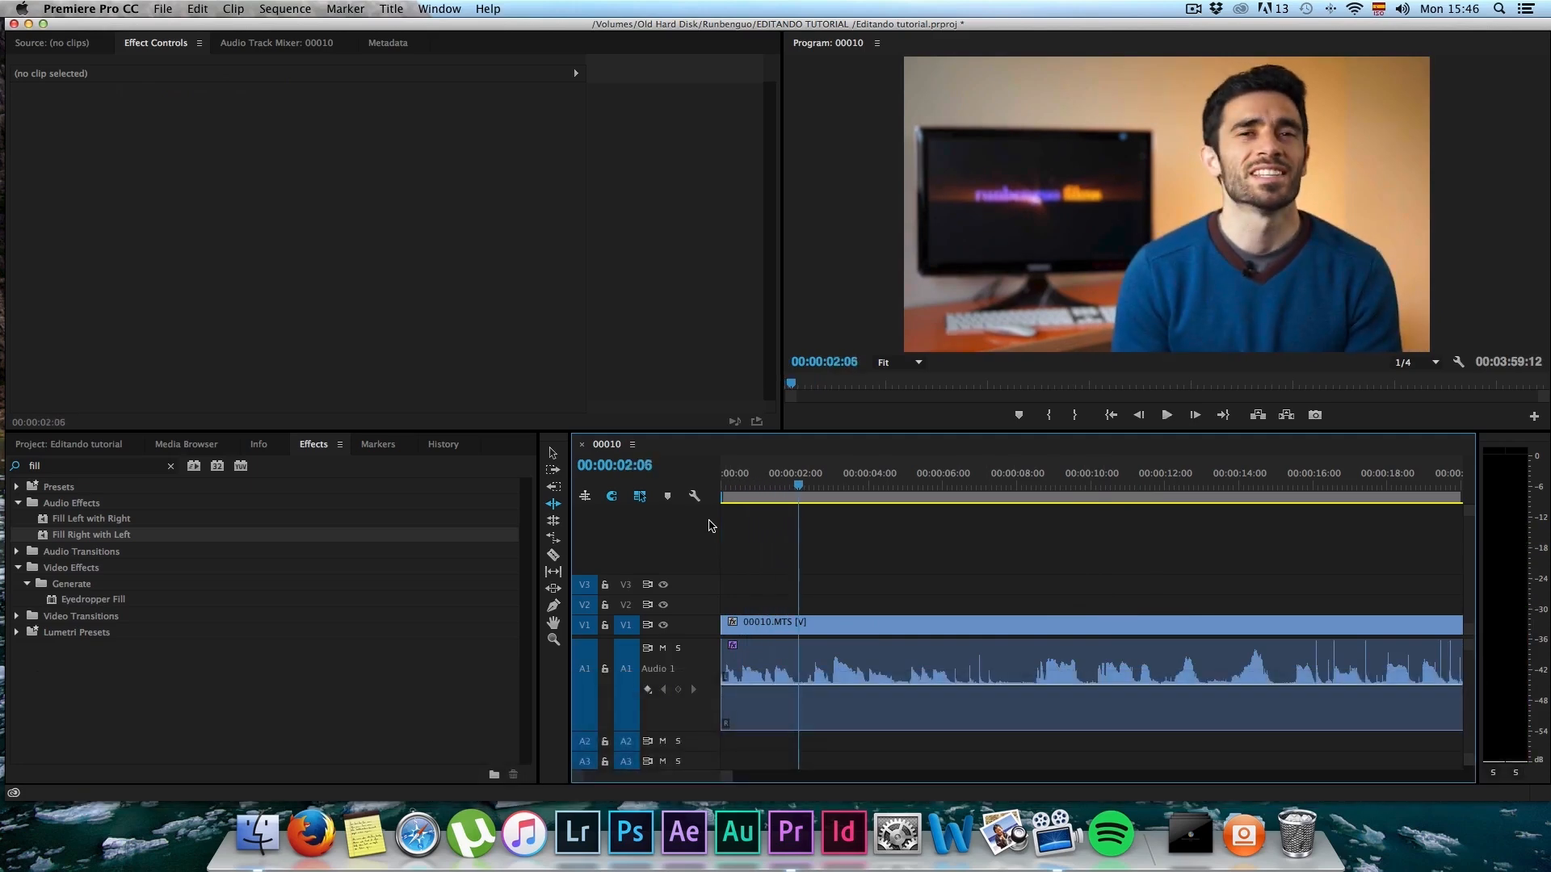
key("c")
left_click(804, 681)
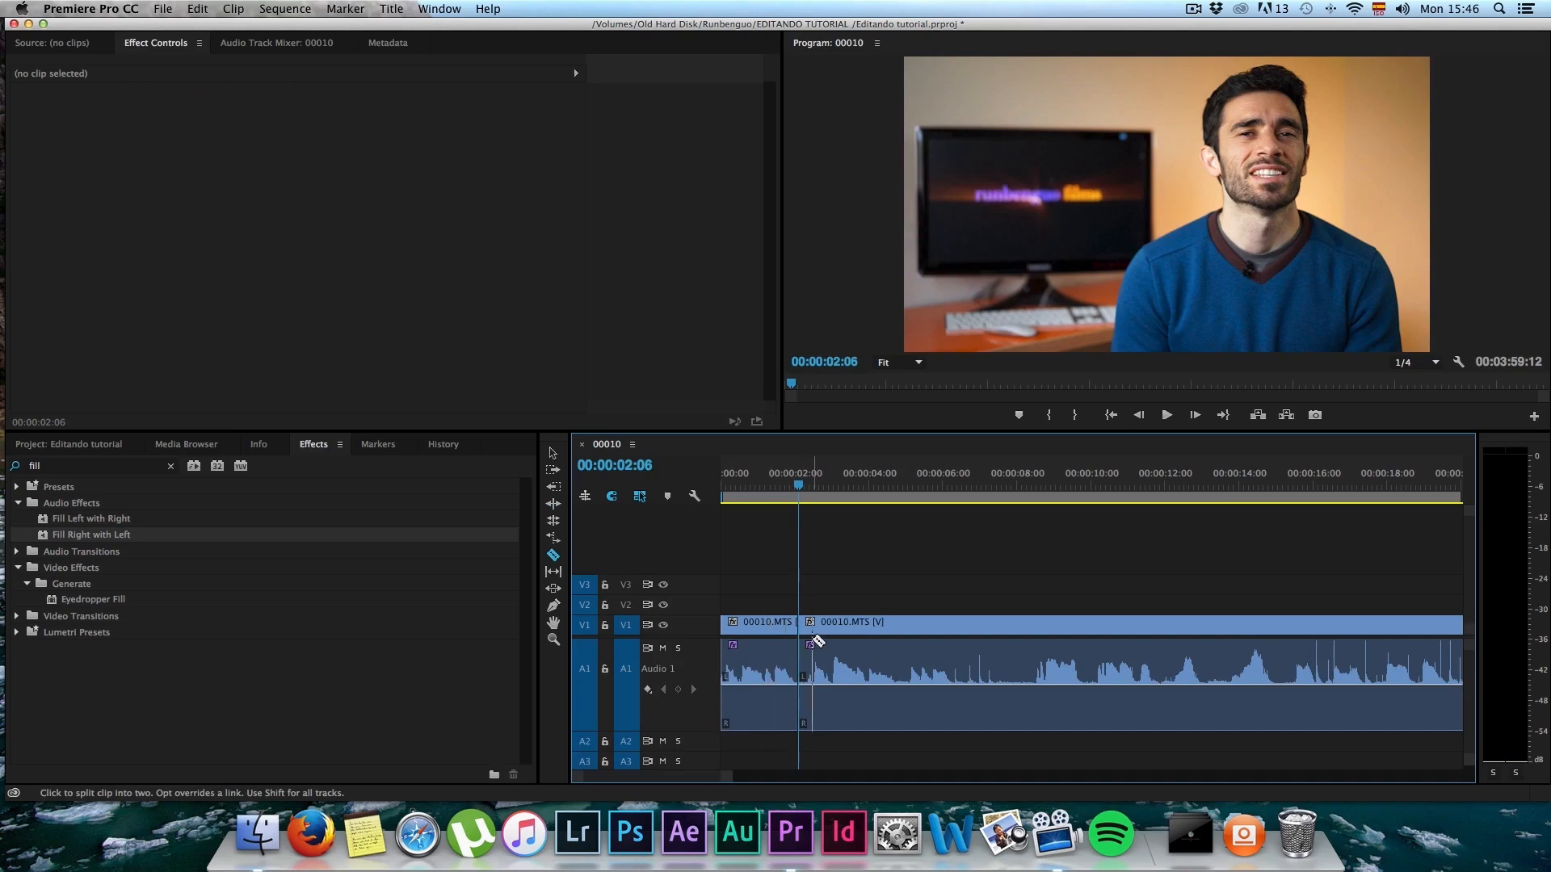
Step: Play on past the cut, set the playhead to 00:00:11:58, and ripple-trim the second 00010.MTS segment's start to that point
key("space")
key("b")
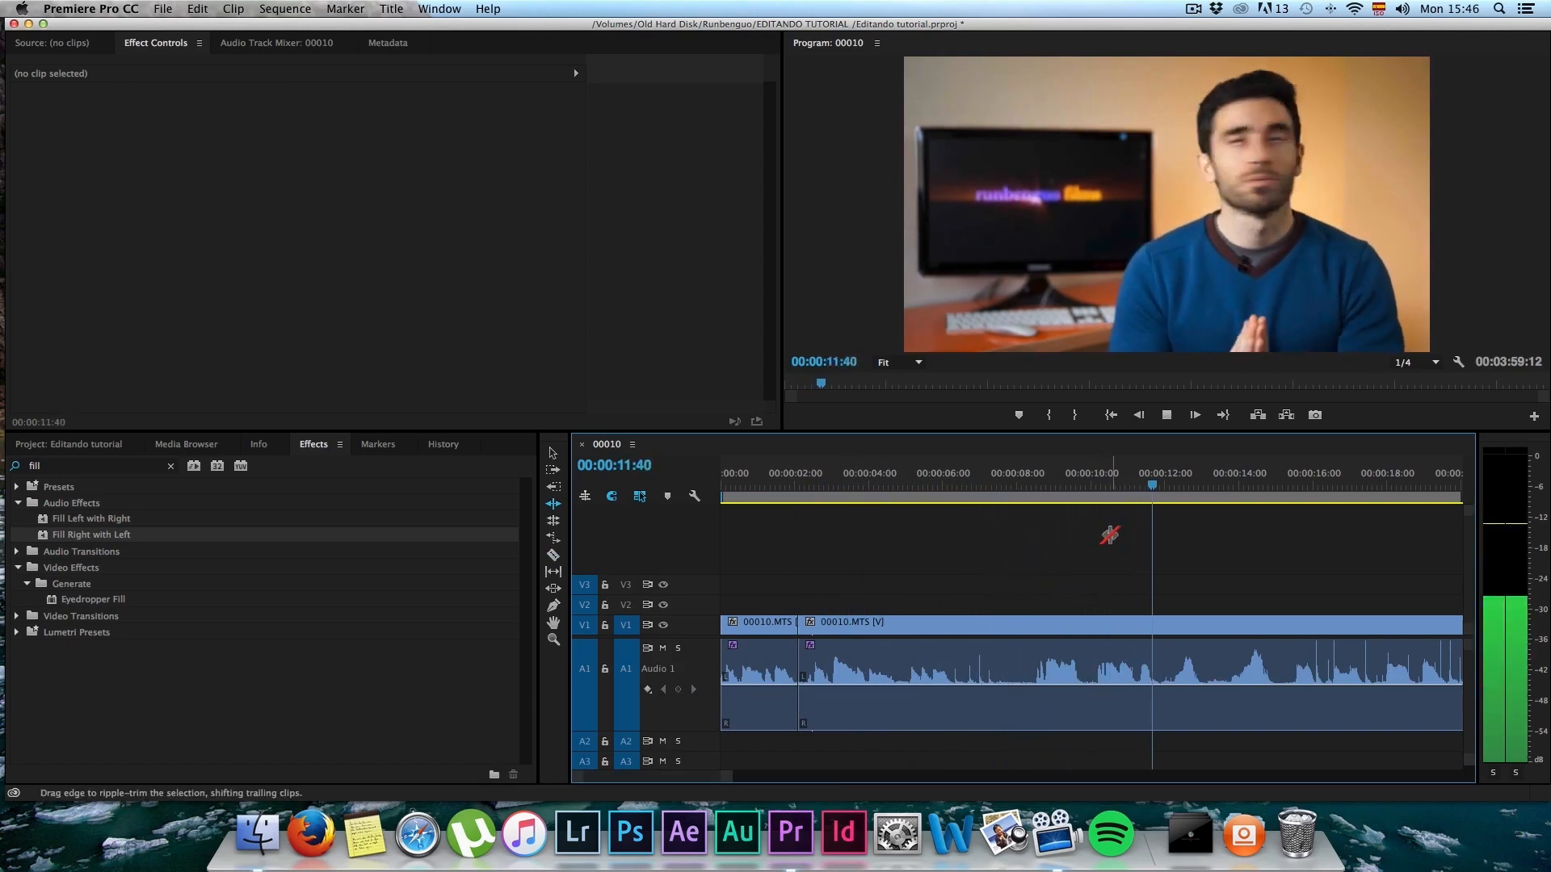
key("space")
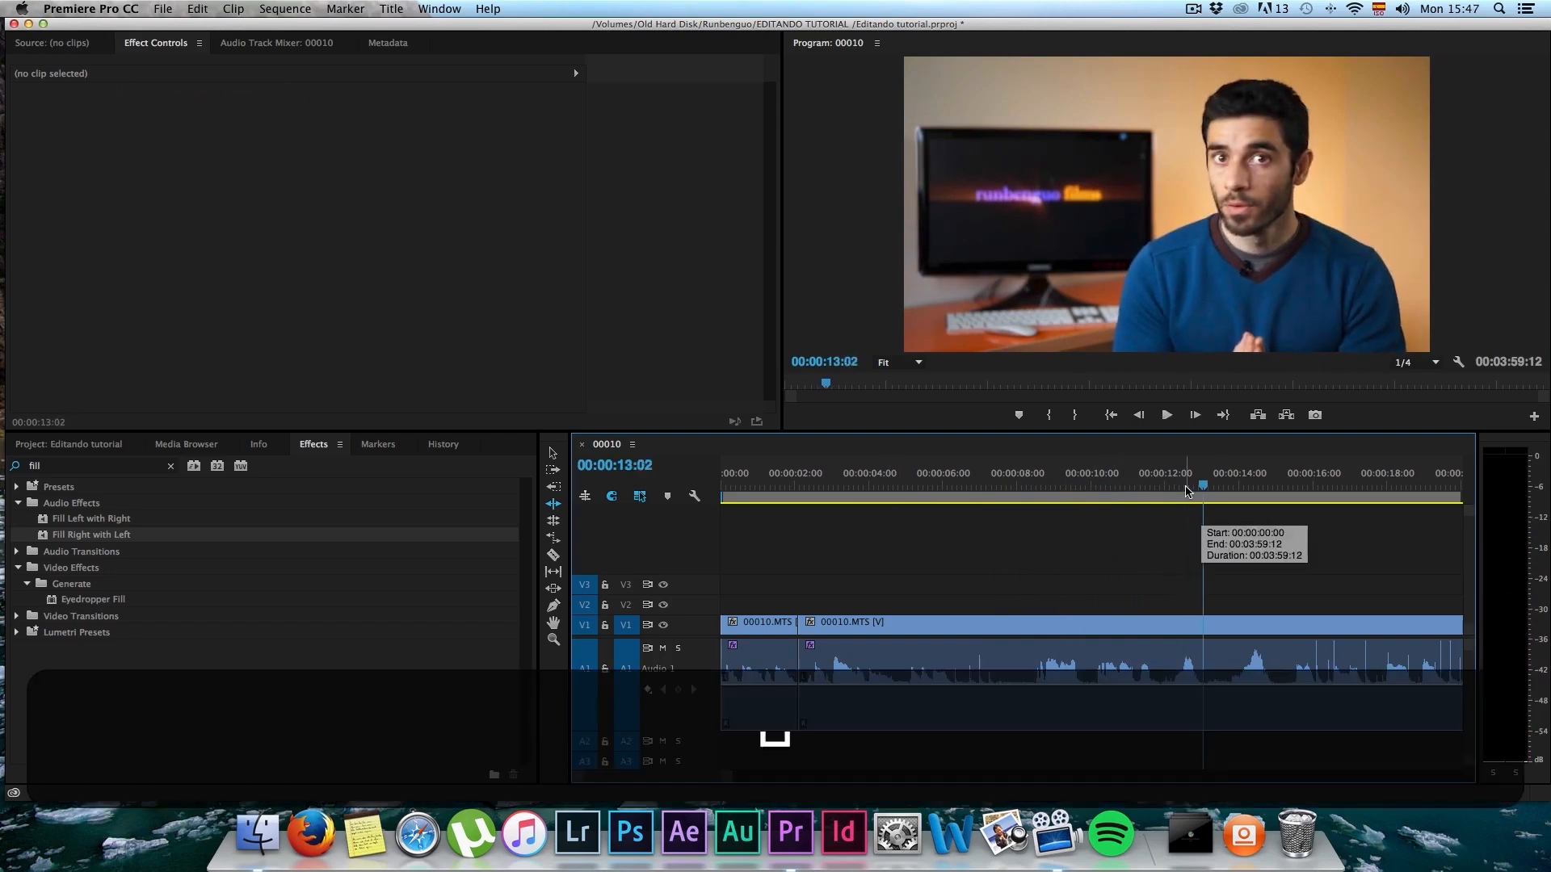
left_click_drag(1185, 491, 1164, 494)
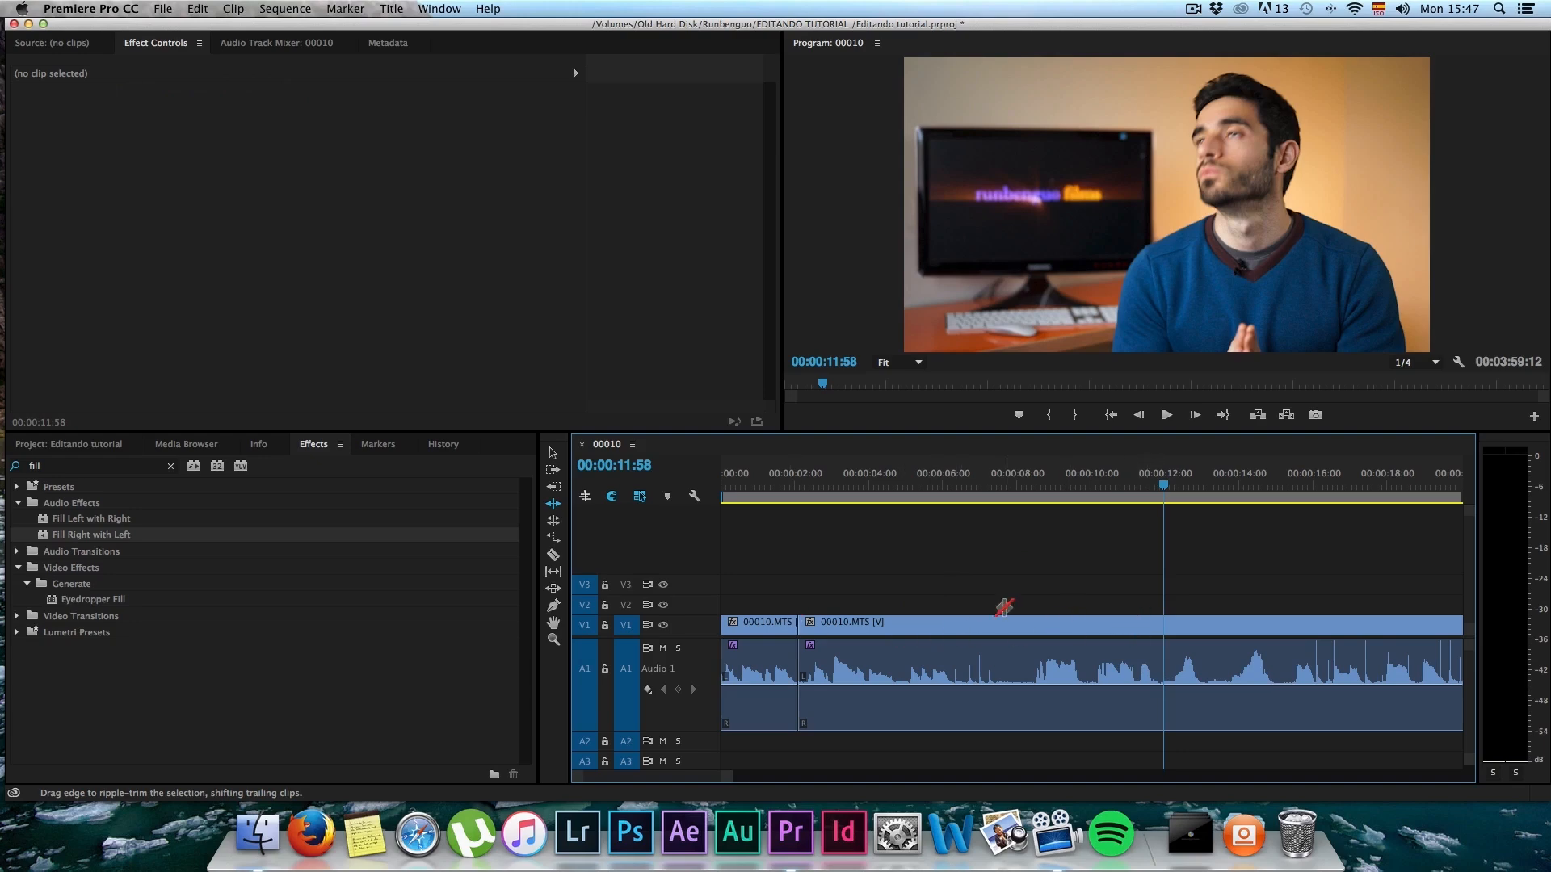
key("b")
left_click_drag(798, 614, 1161, 591)
Step: Play across the first cut to 00:00:03:16 and split the 00010.MTS clip there with the Razor tool
left_click(766, 483)
key("space")
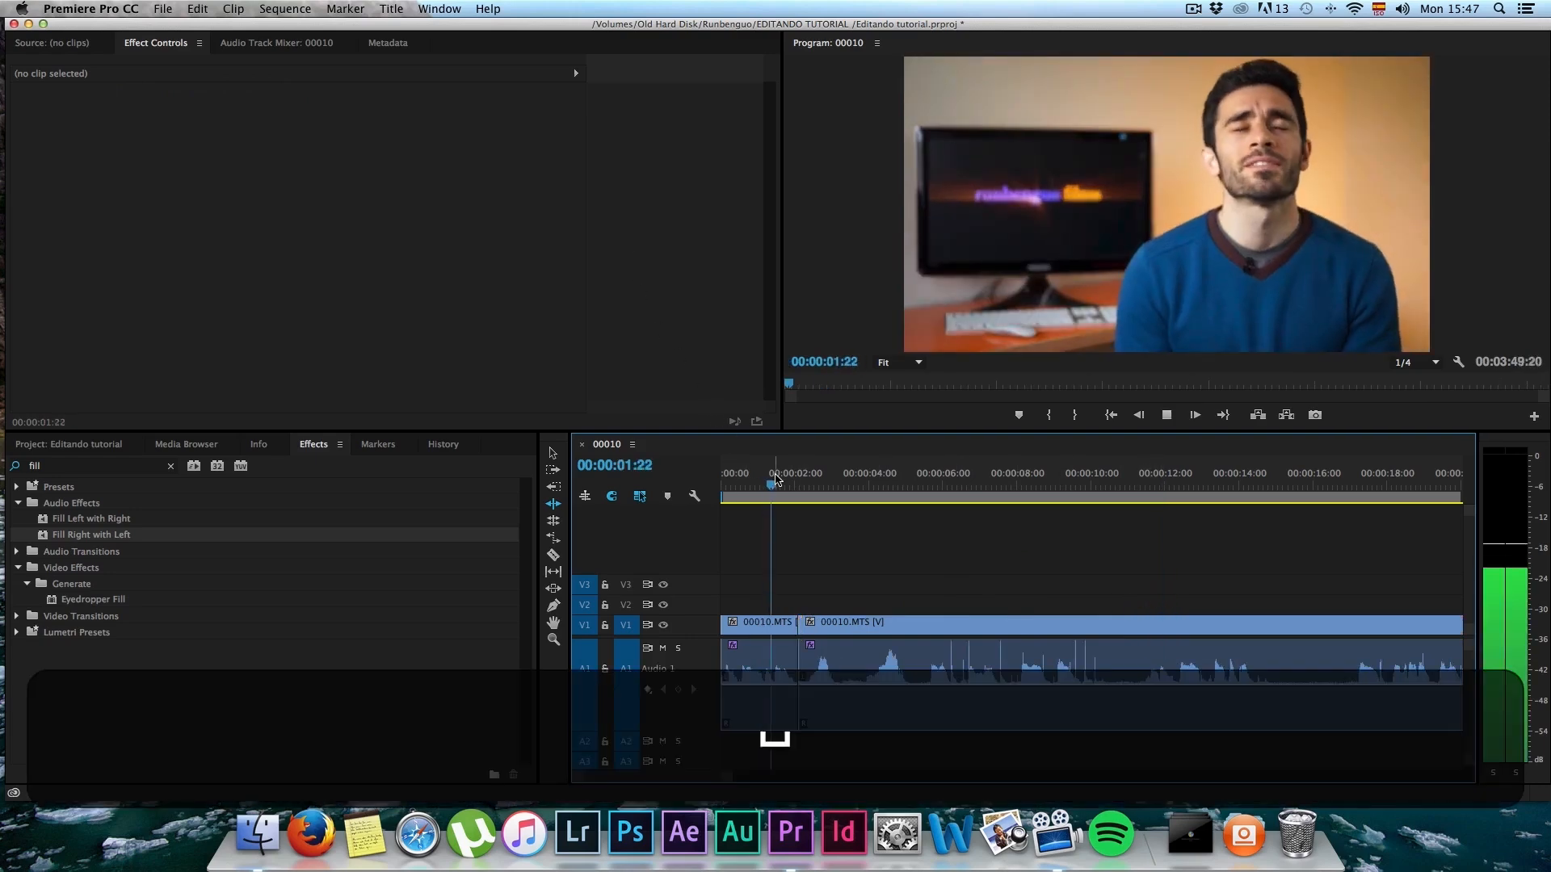
key("space")
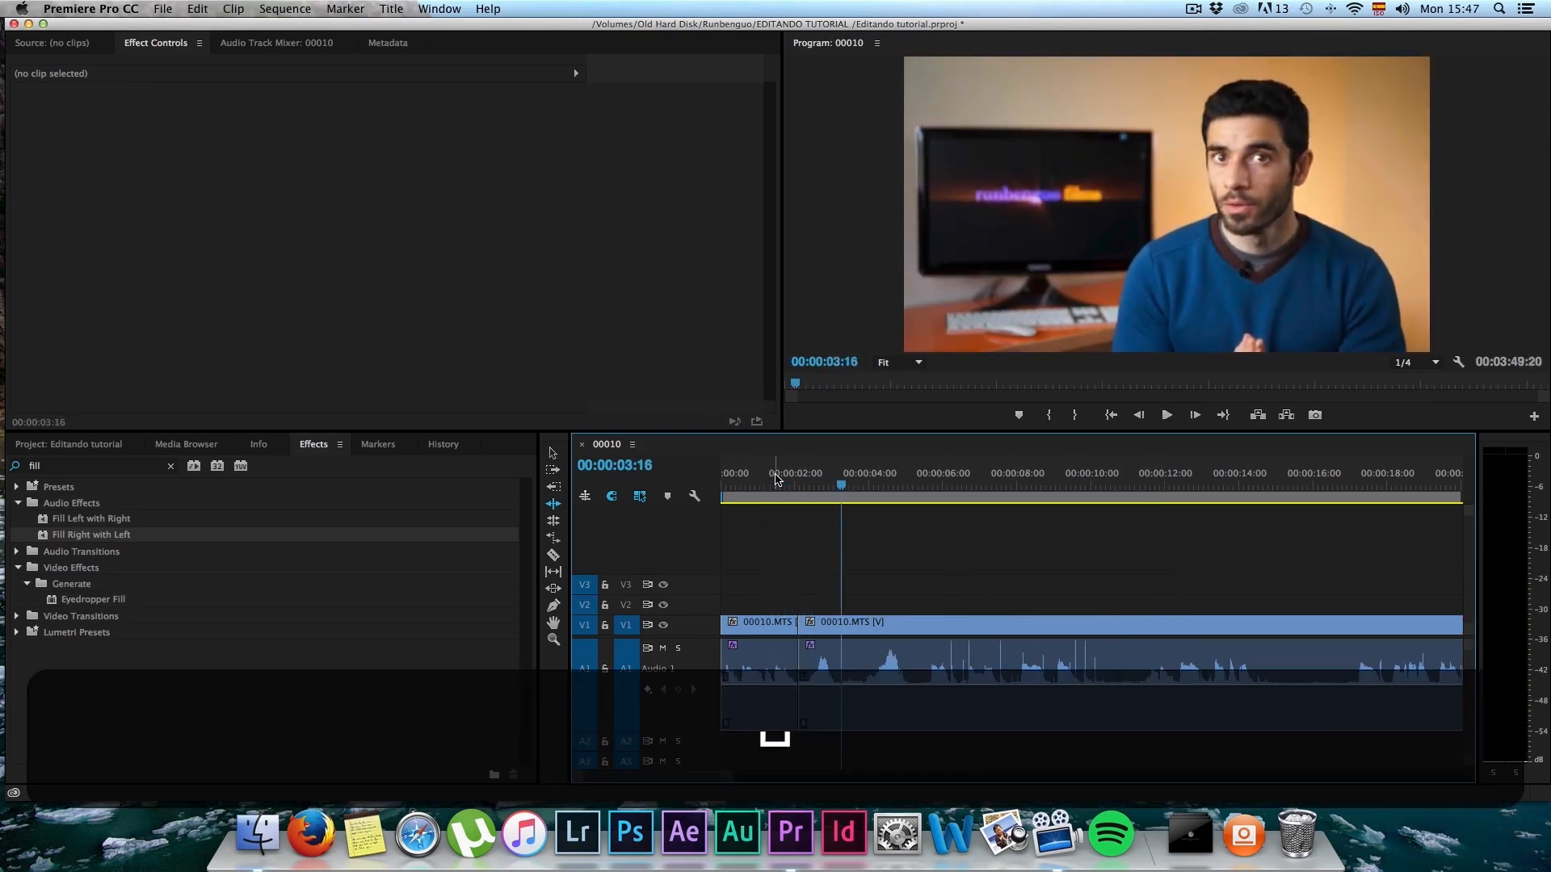
key("c")
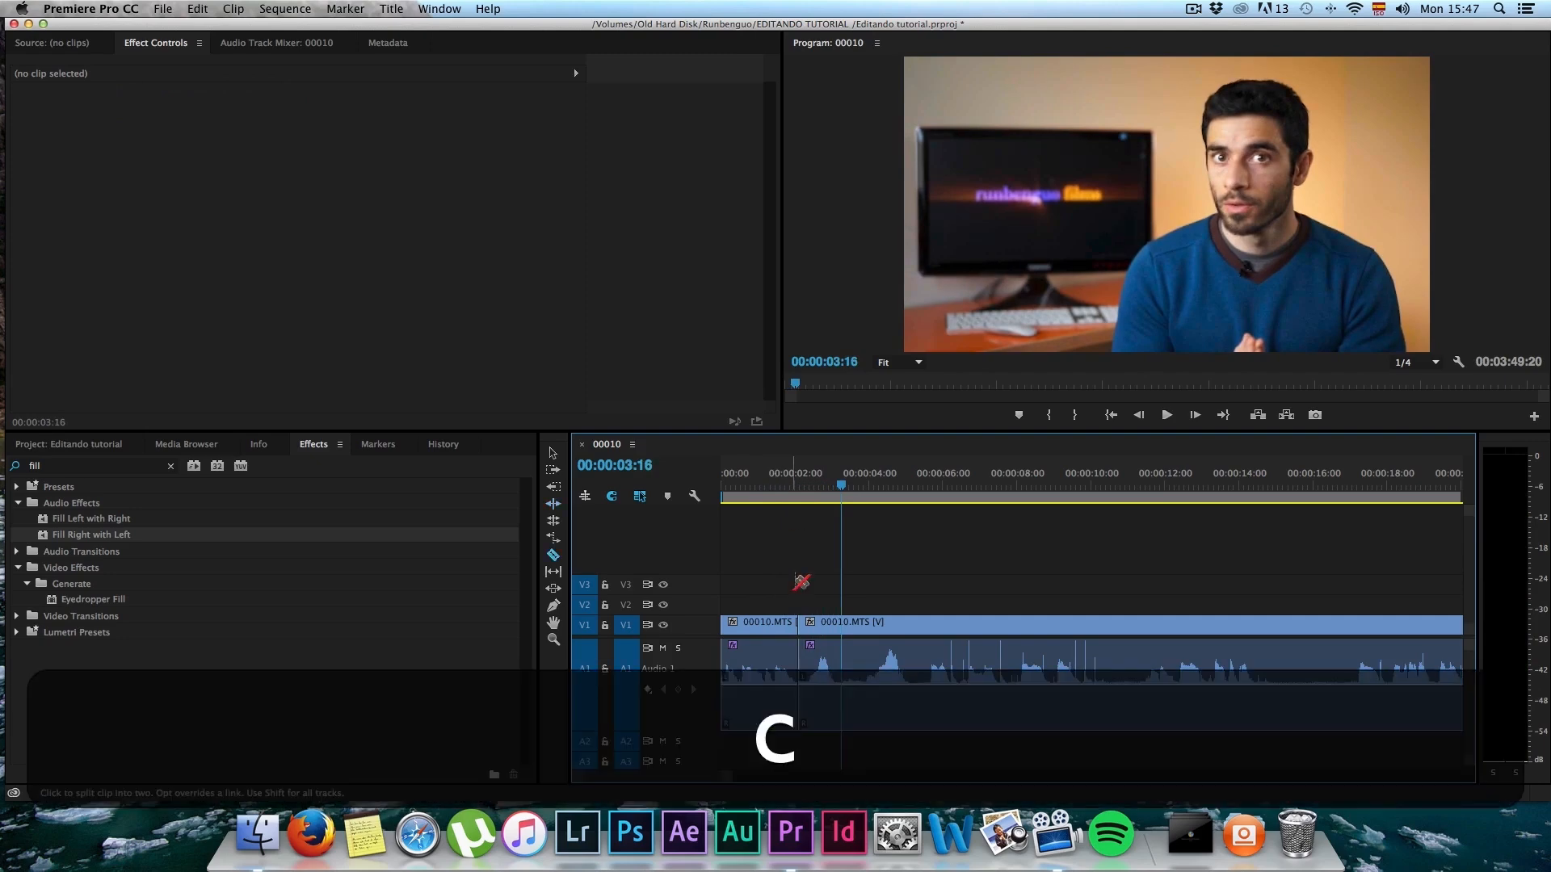
left_click(843, 683)
Step: Review the remaining footage, set the playhead to 00:00:23:08, and ripple-trim the third 00010.MTS segment's start to that point
key("space")
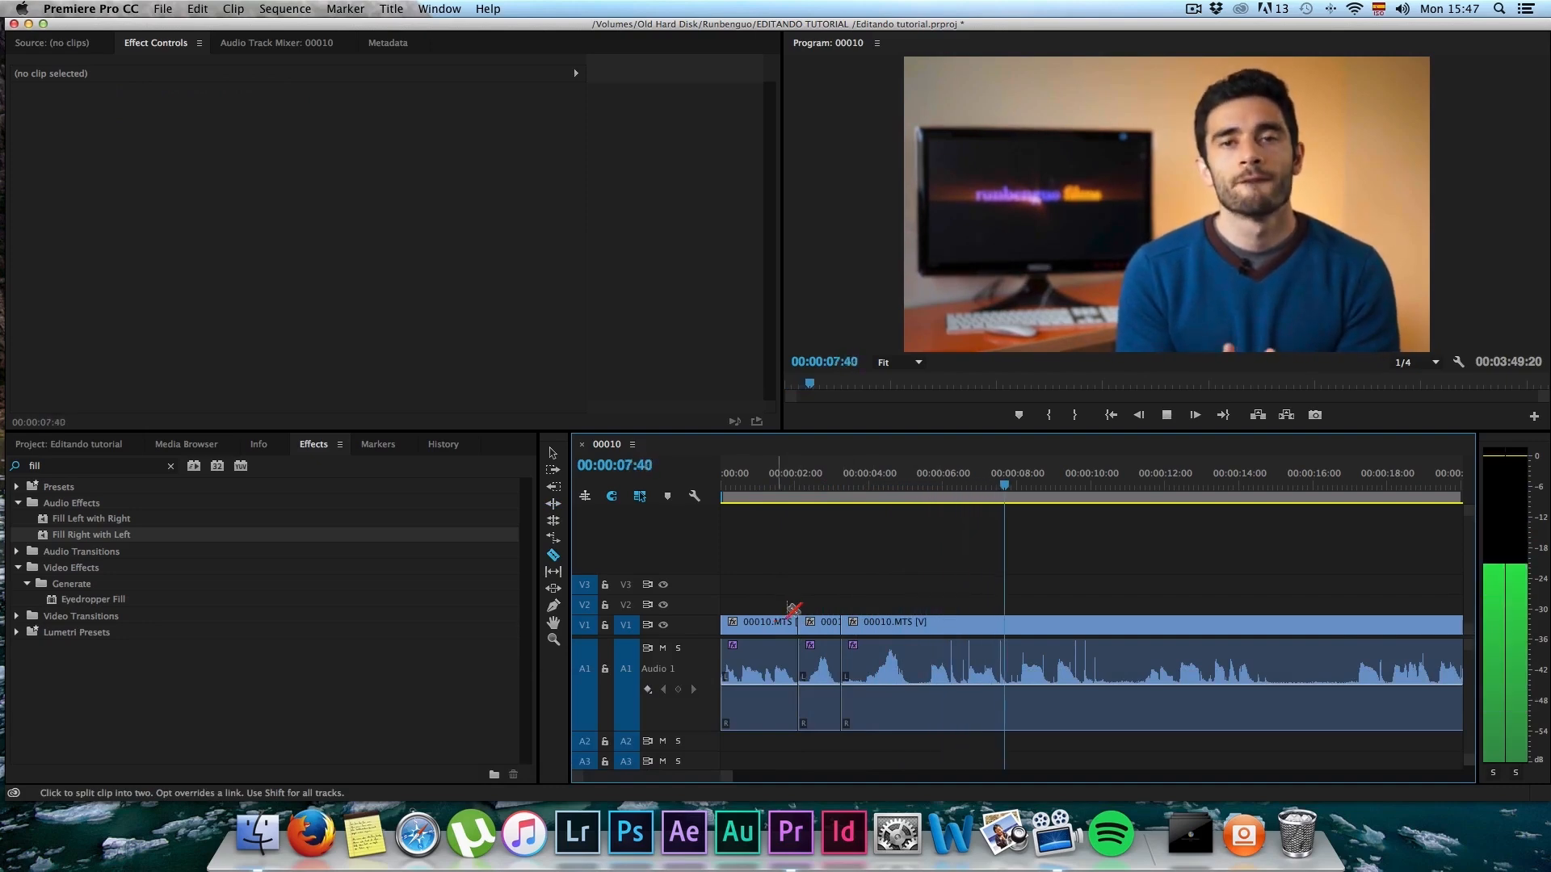
scroll(1056, 578, "down", 2)
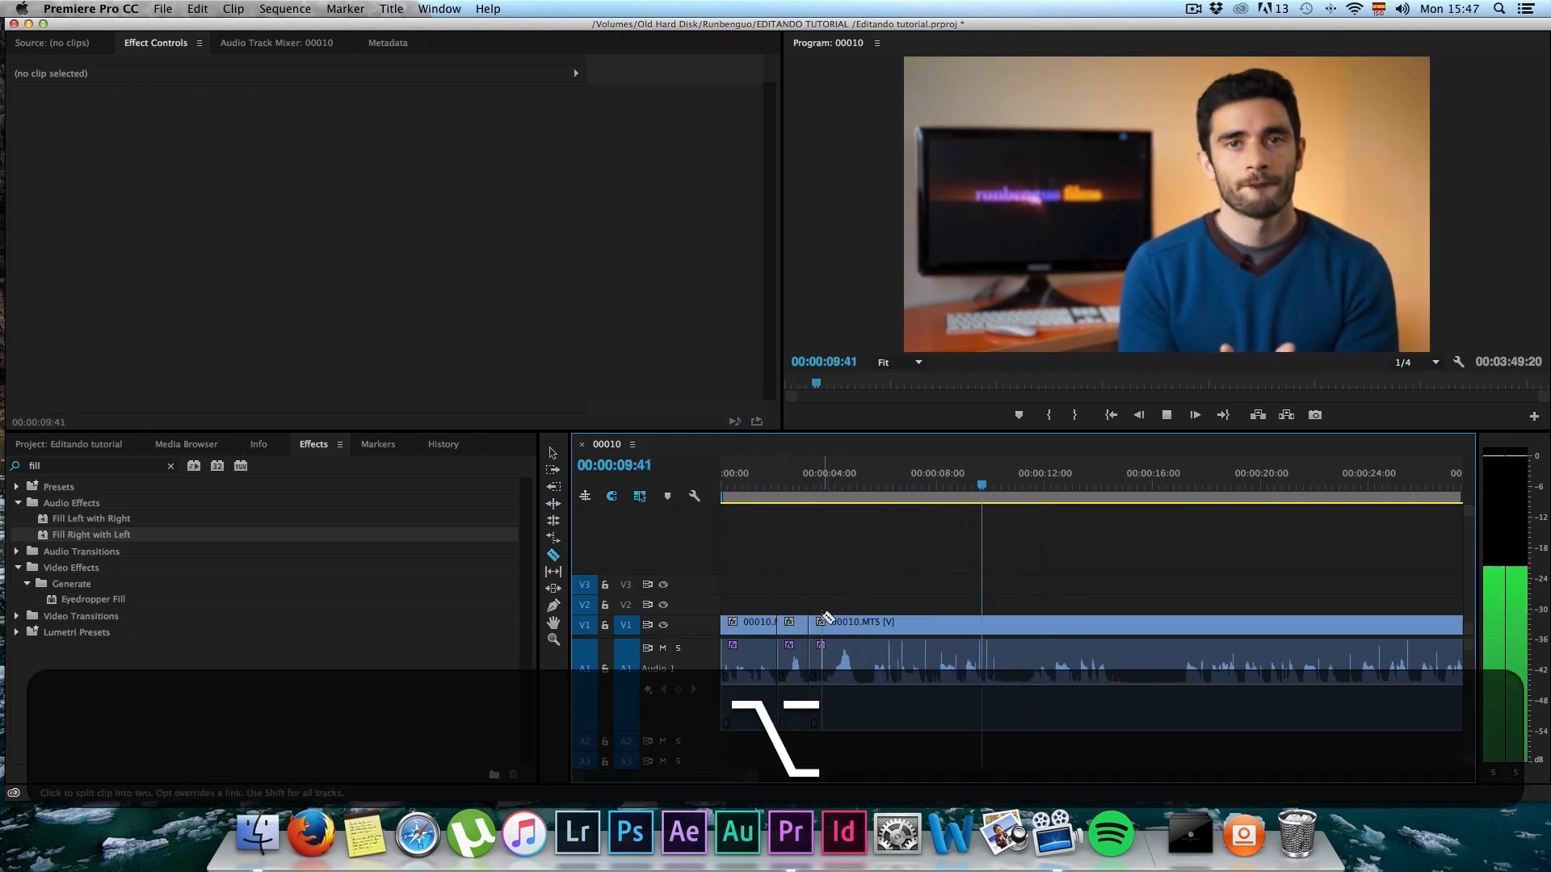
left_click_drag(1032, 485, 1173, 486)
key("space")
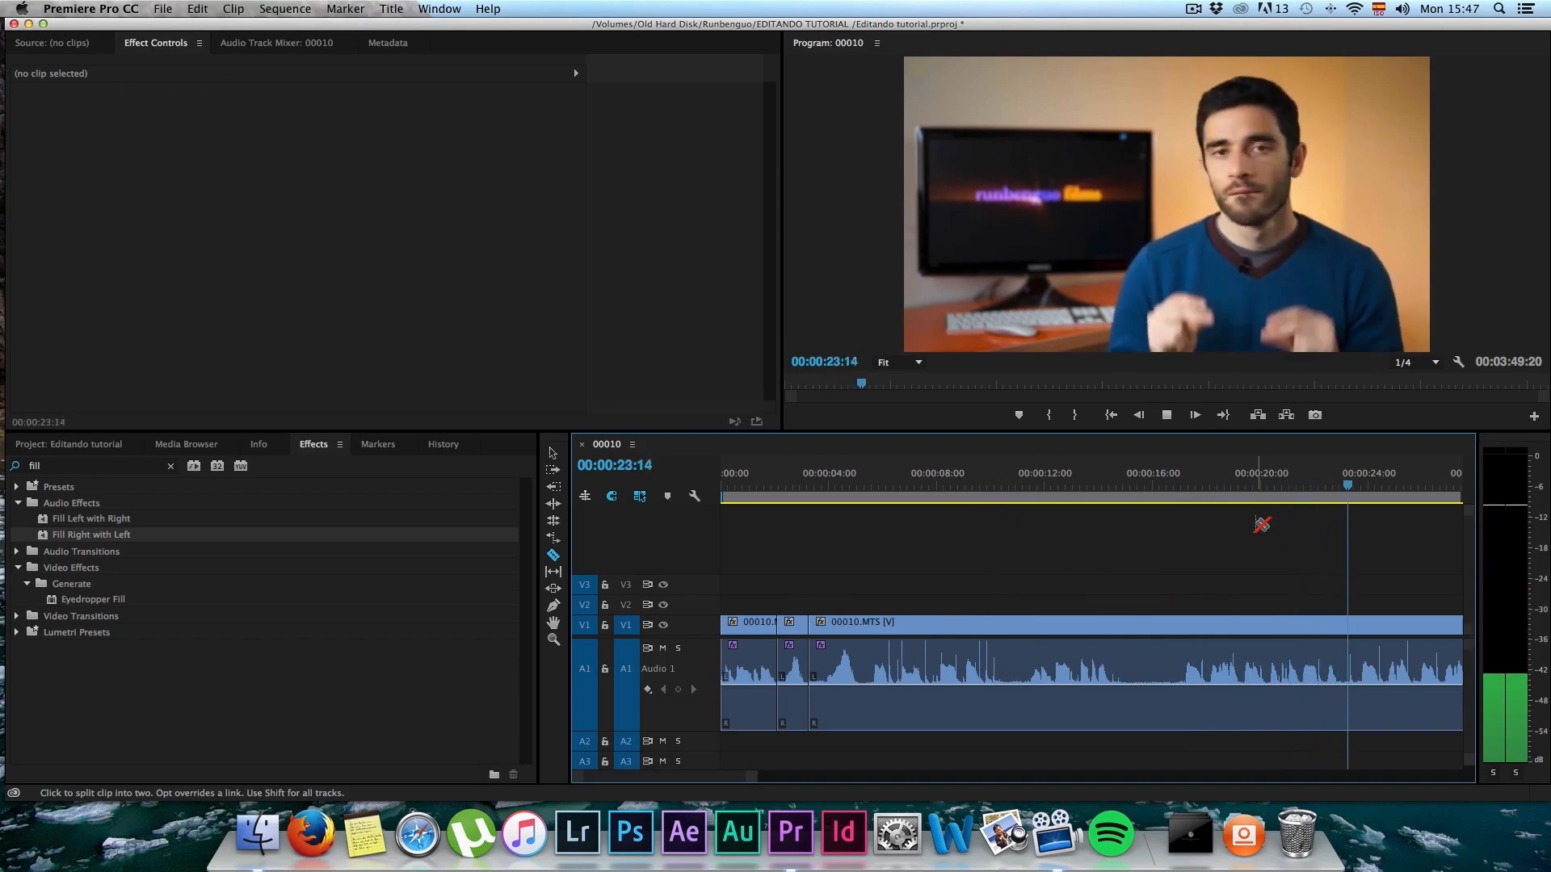
key("space")
left_click_drag(1388, 490, 1345, 491)
key("b")
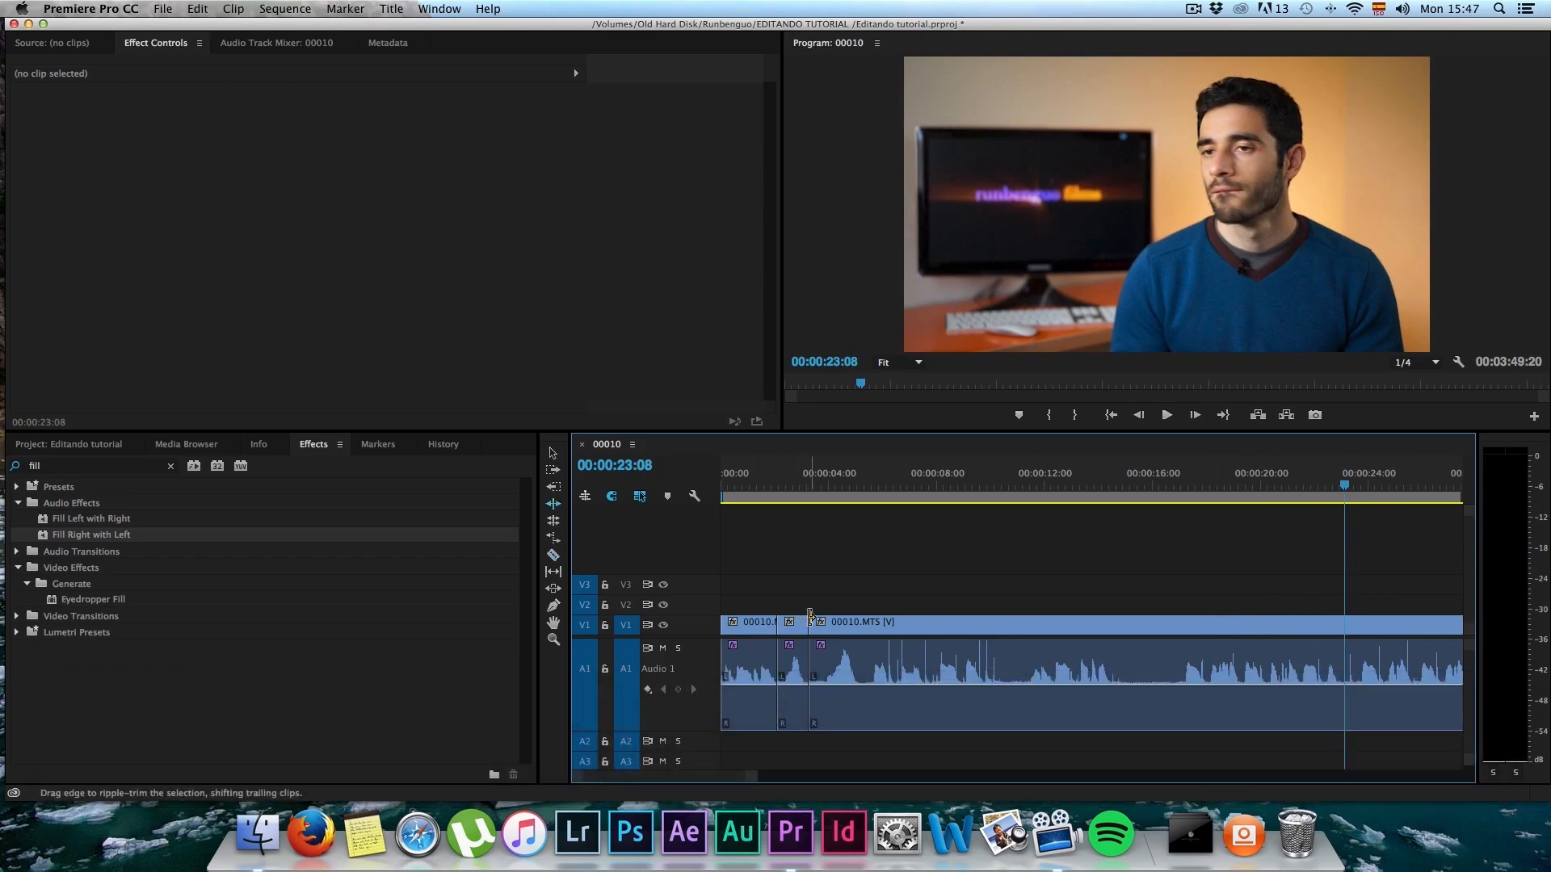
left_click_drag(821, 616, 1344, 618)
Step: Play up to 00:00:08:00, split the 00010.MTS clip there, and shift the remaining part about five seconds later to open a gap
left_click(797, 488)
key("space")
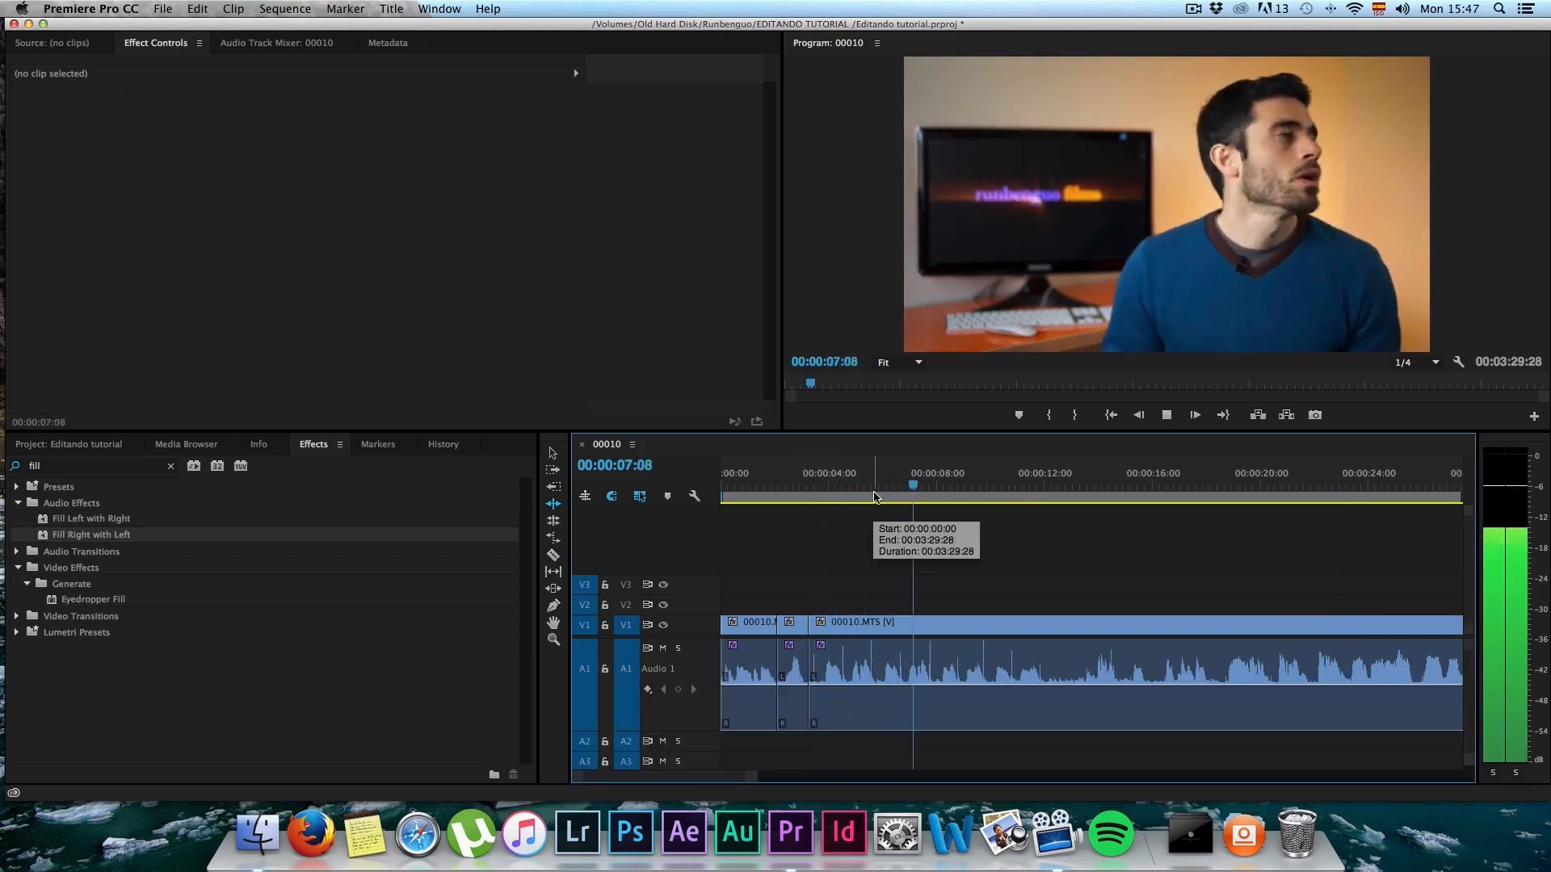
key("space")
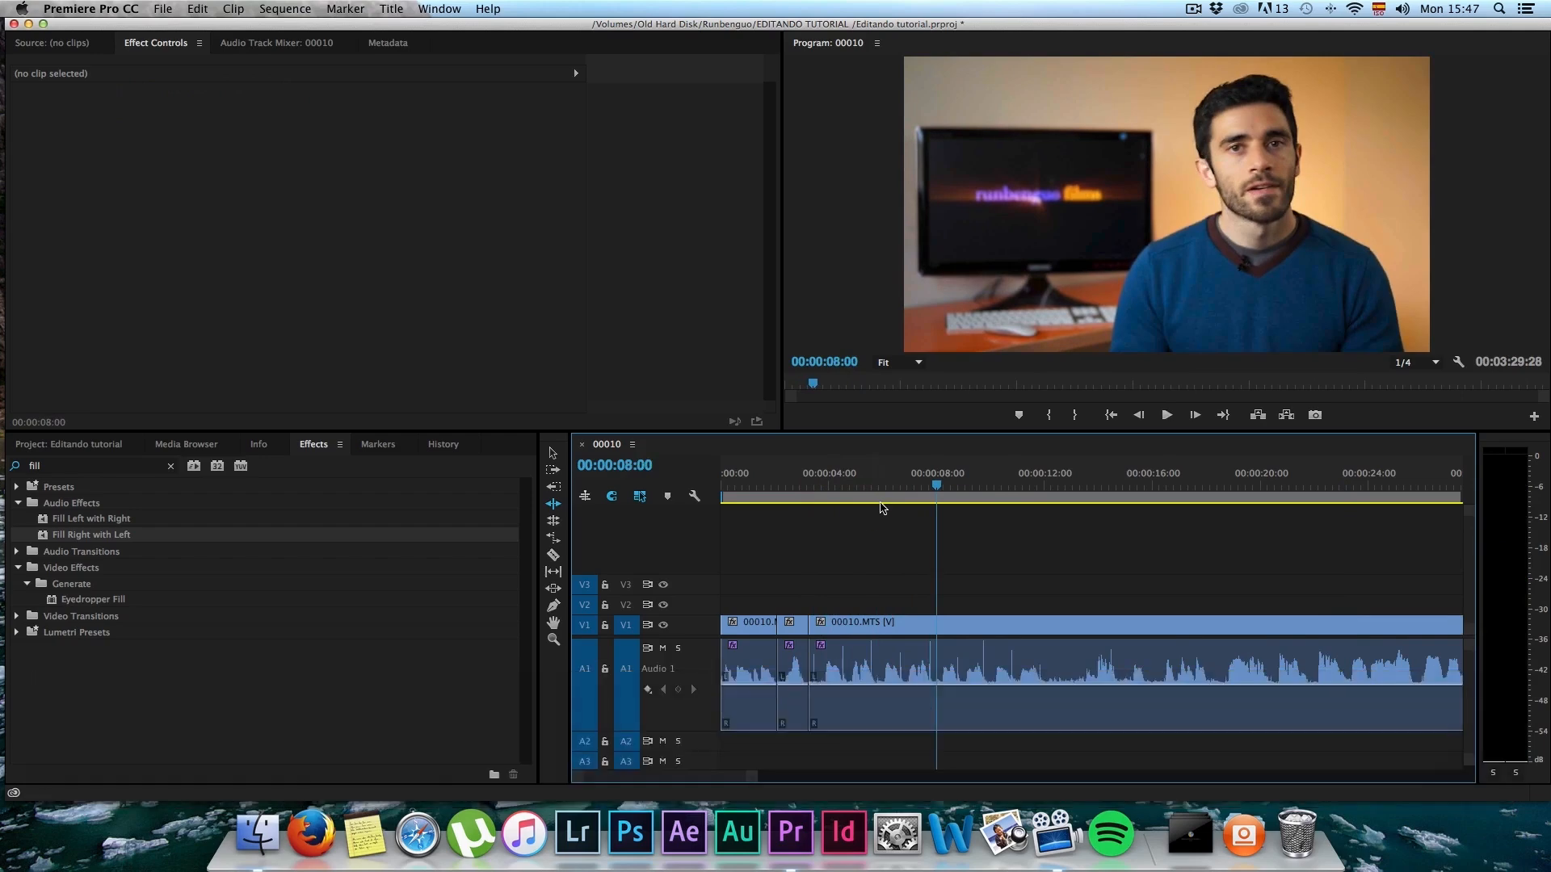
key("c")
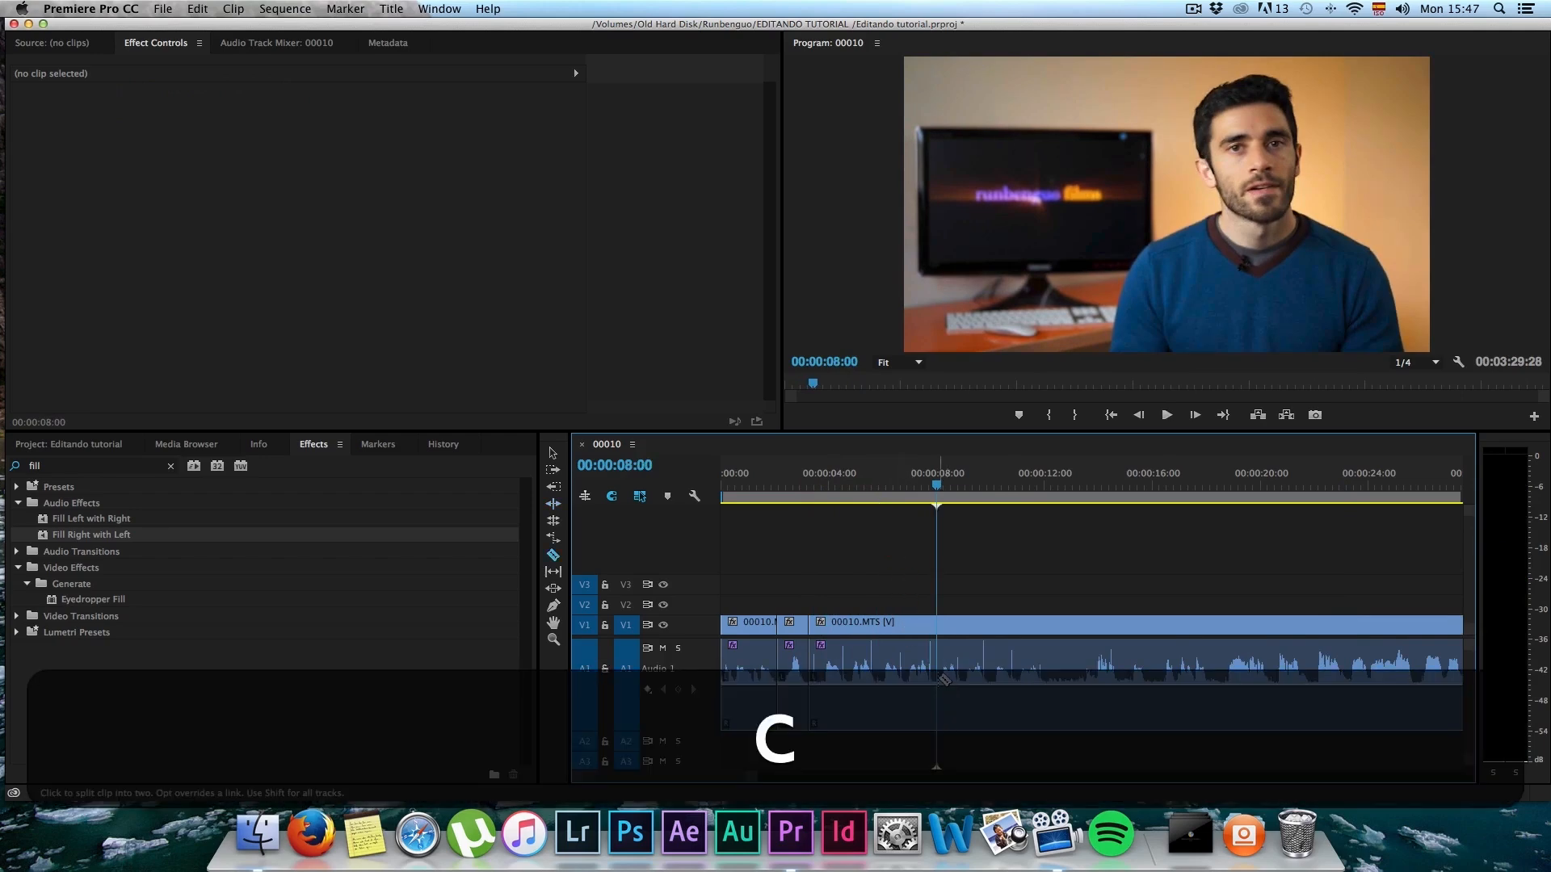
left_click(947, 699)
key("v")
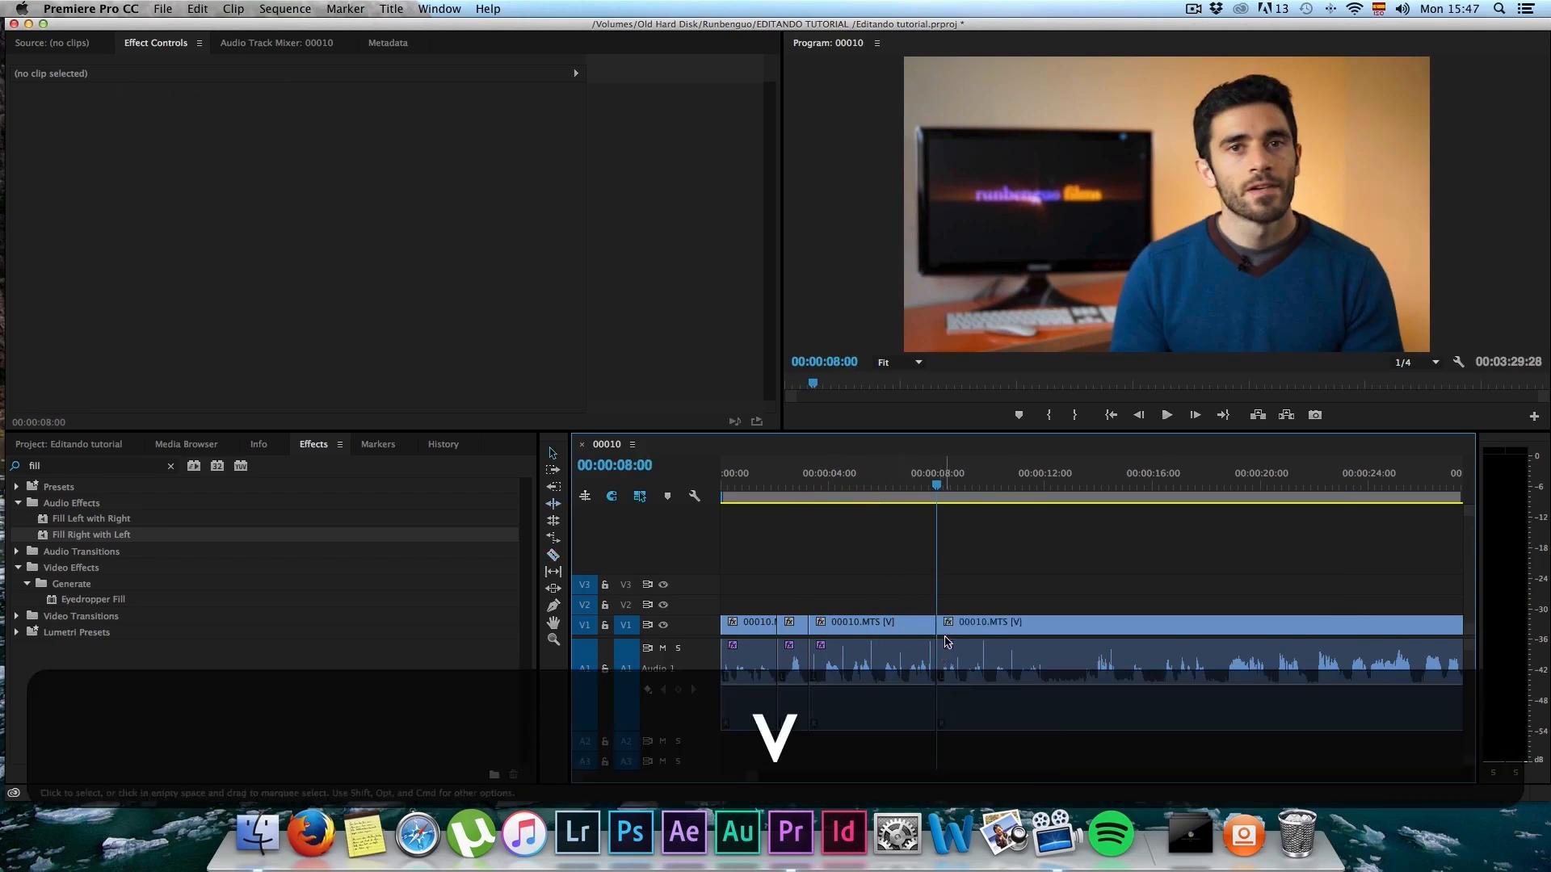
left_click_drag(947, 642, 1074, 643)
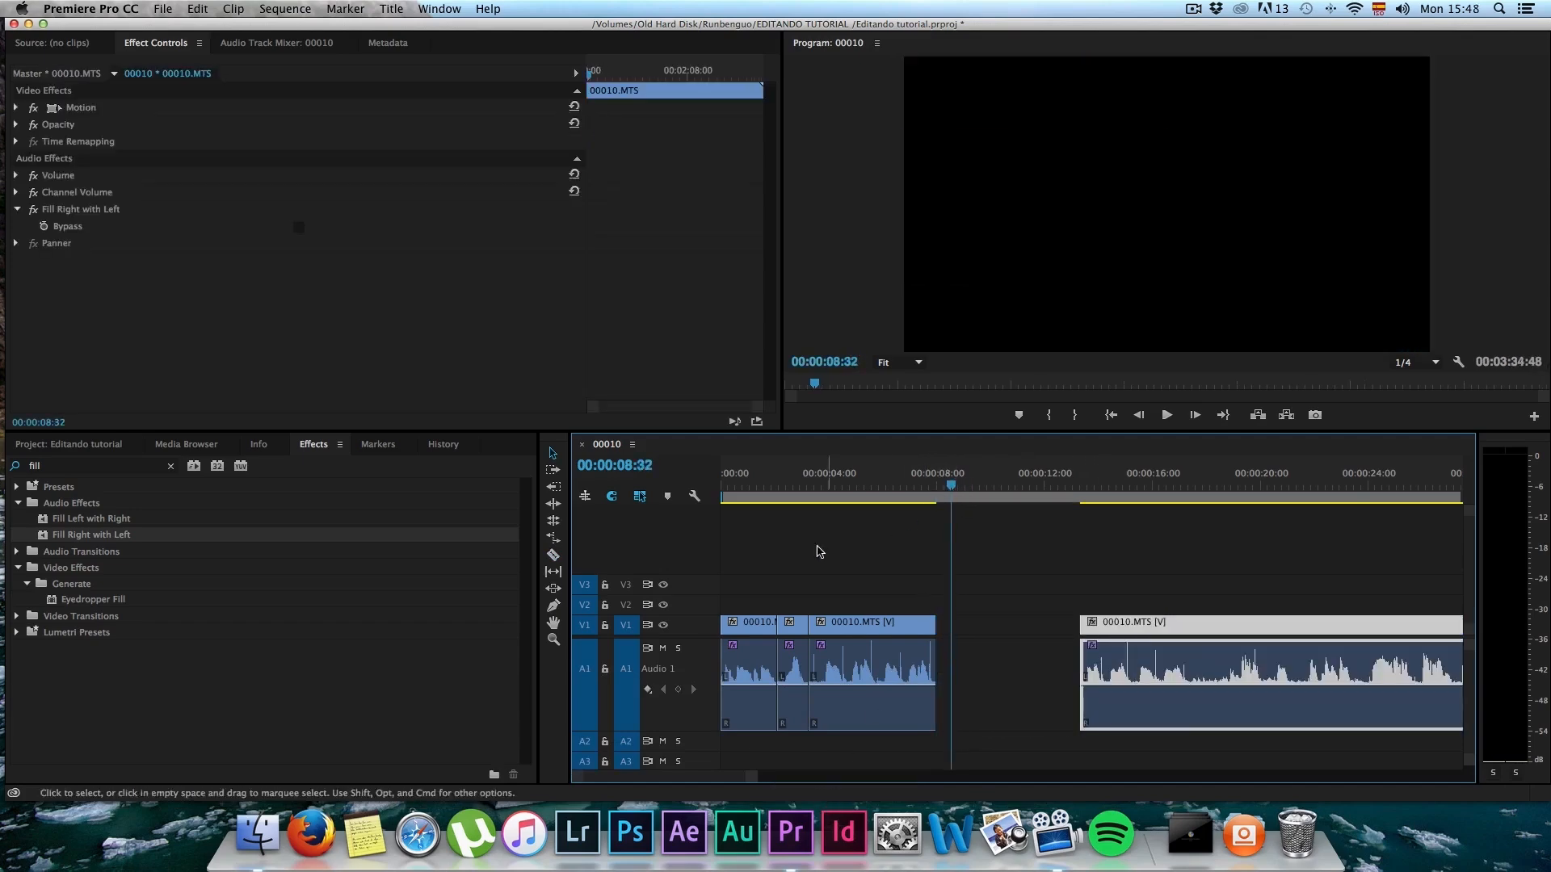
Step: In Finder, copy intro runbenguo.mp4 from the Desktop into the EDITANDO TUTORIAL project folder
left_click(263, 834)
left_click(541, 257)
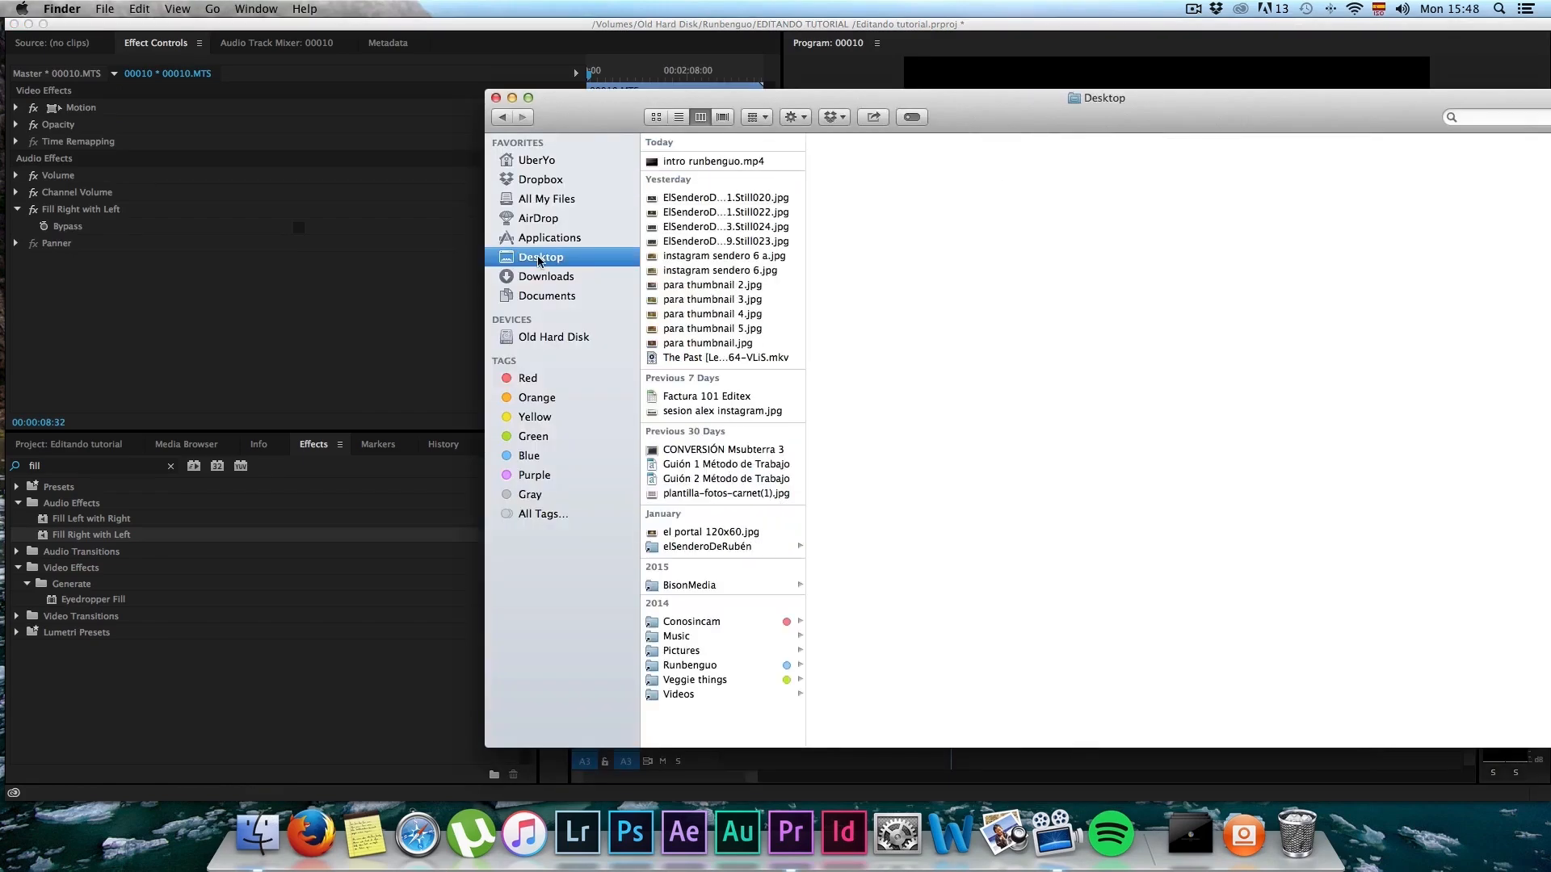
left_click(667, 162)
key("super+c")
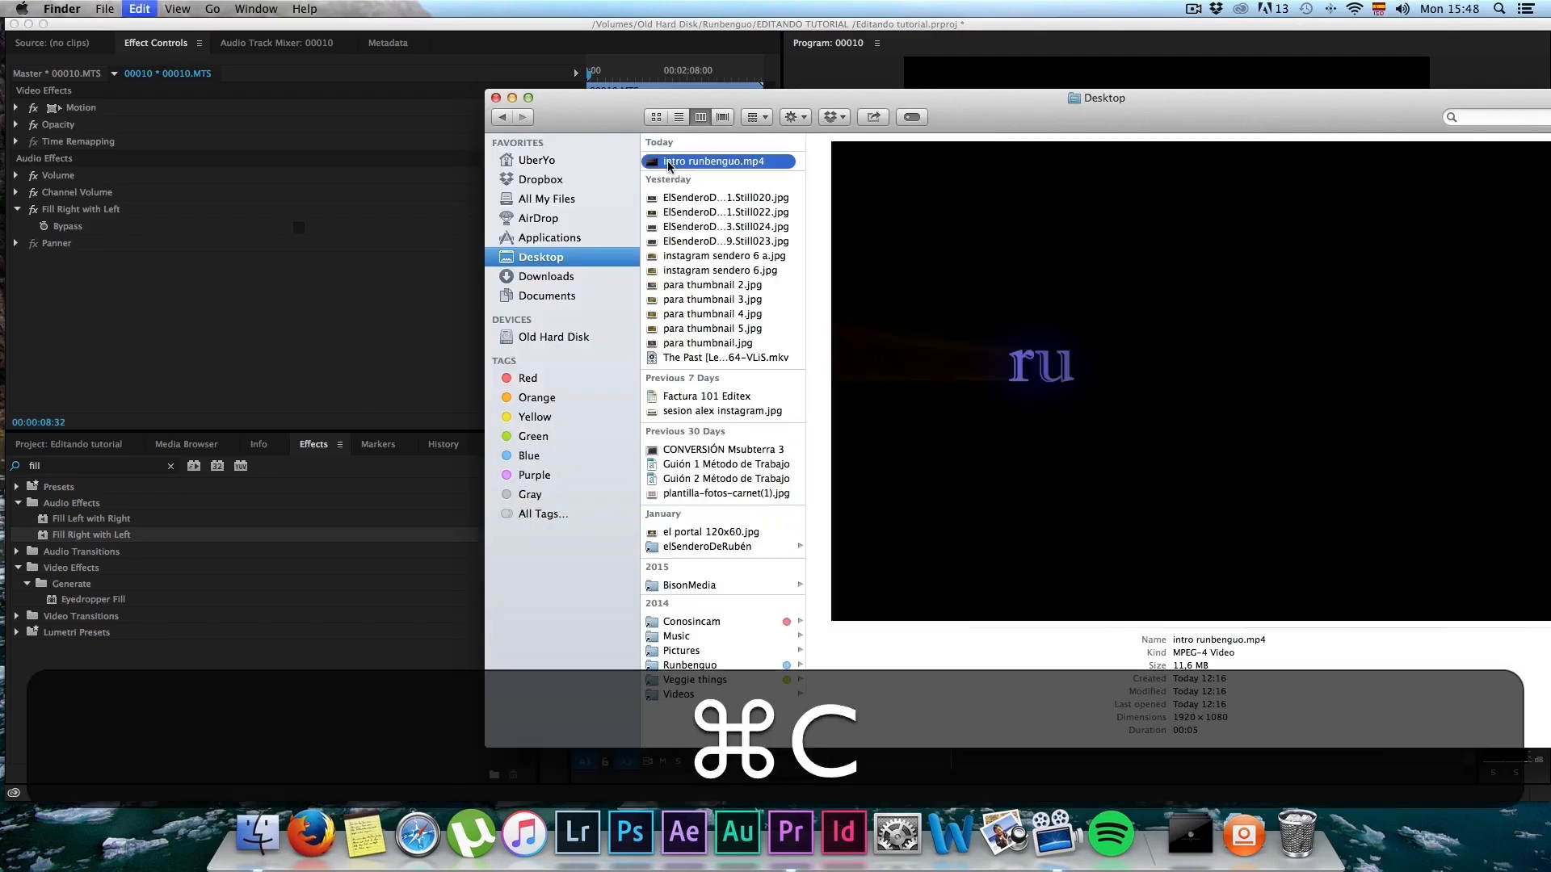
left_click(502, 117)
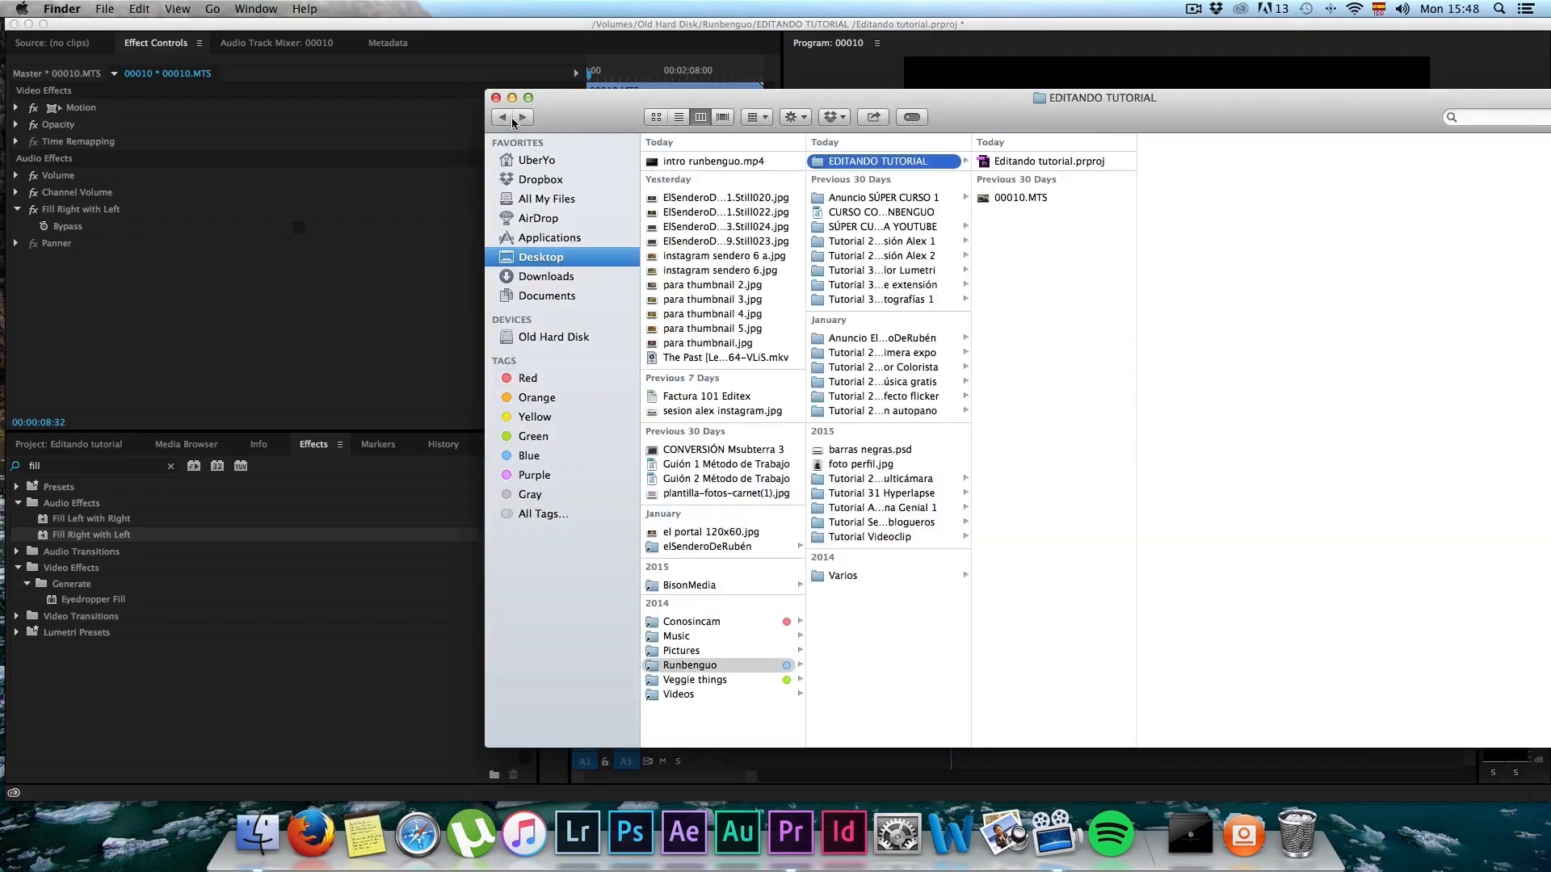
key("super+v")
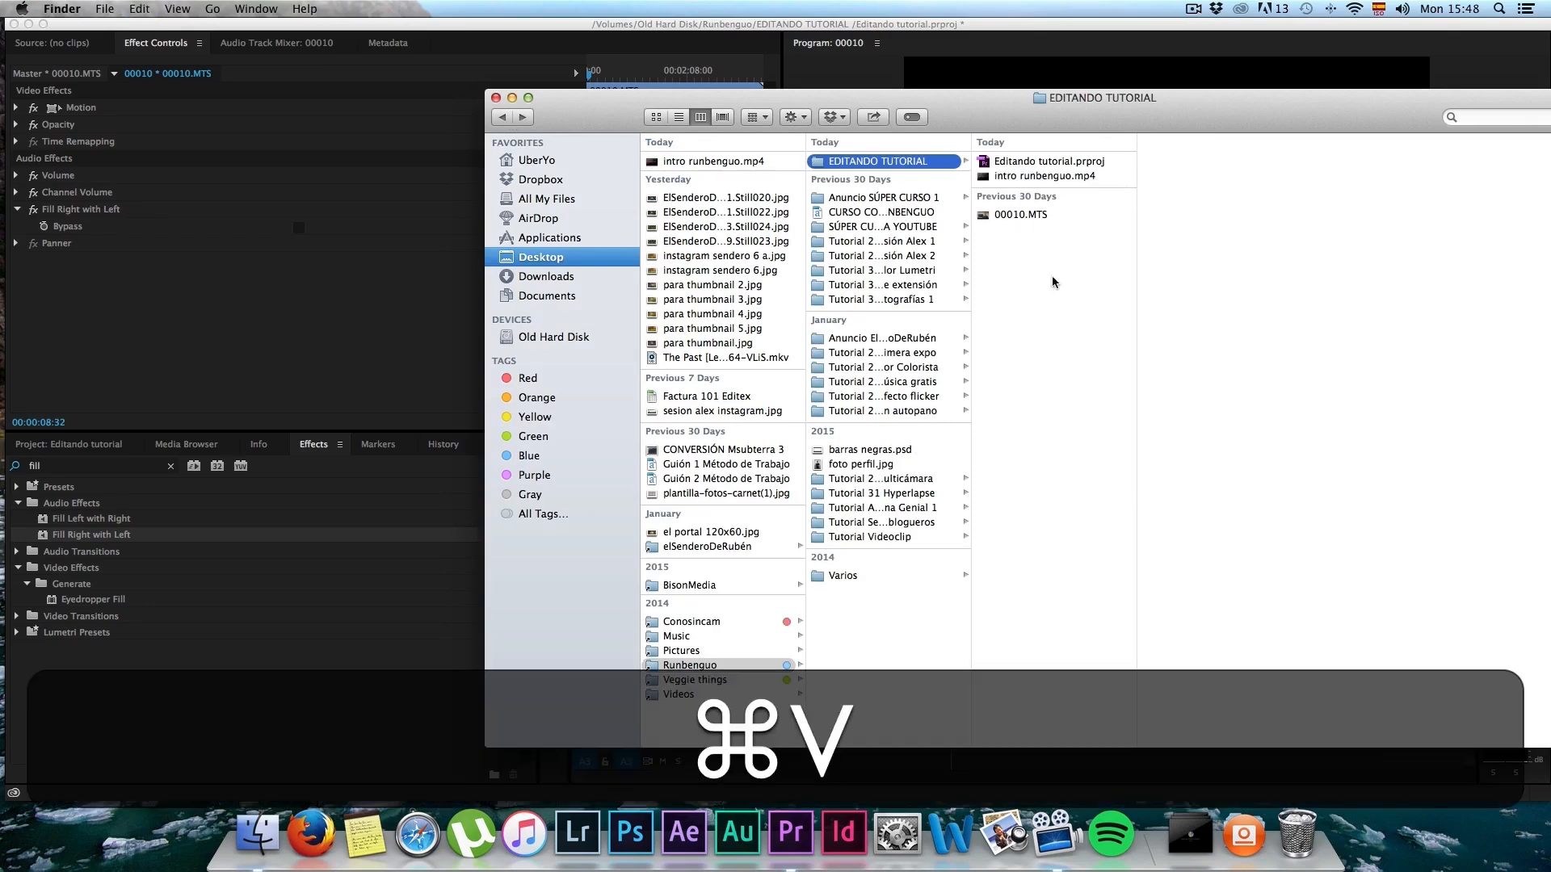
Step: Place the copied intro runbenguo.mp4 at the start of the gap on V1 and A1, and play the lead-in and intro
left_click(1013, 177)
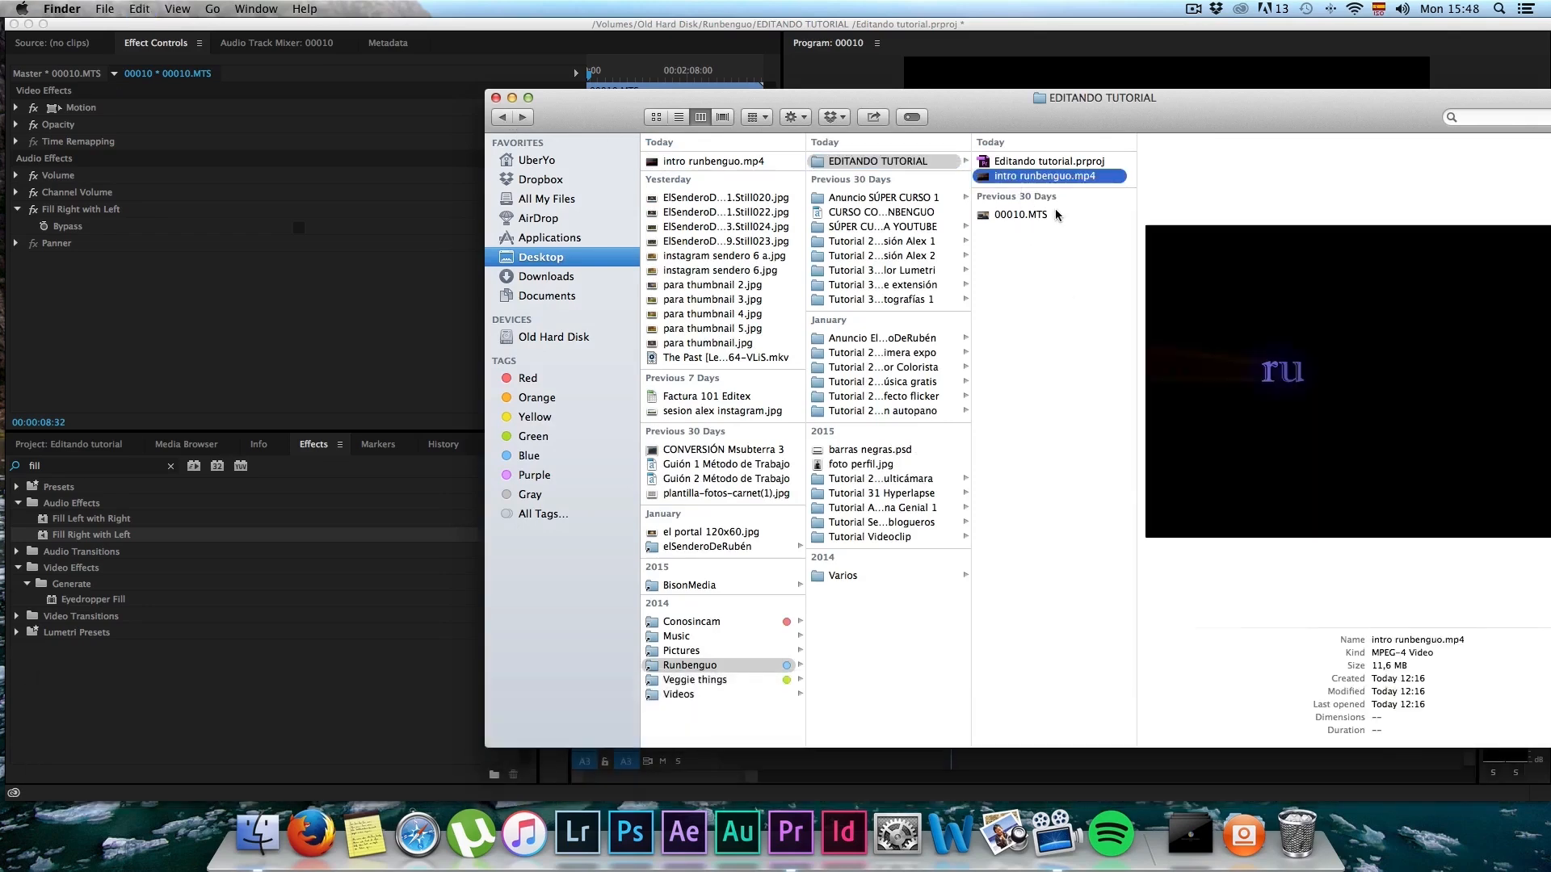
left_click_drag(1000, 113, 670, 83)
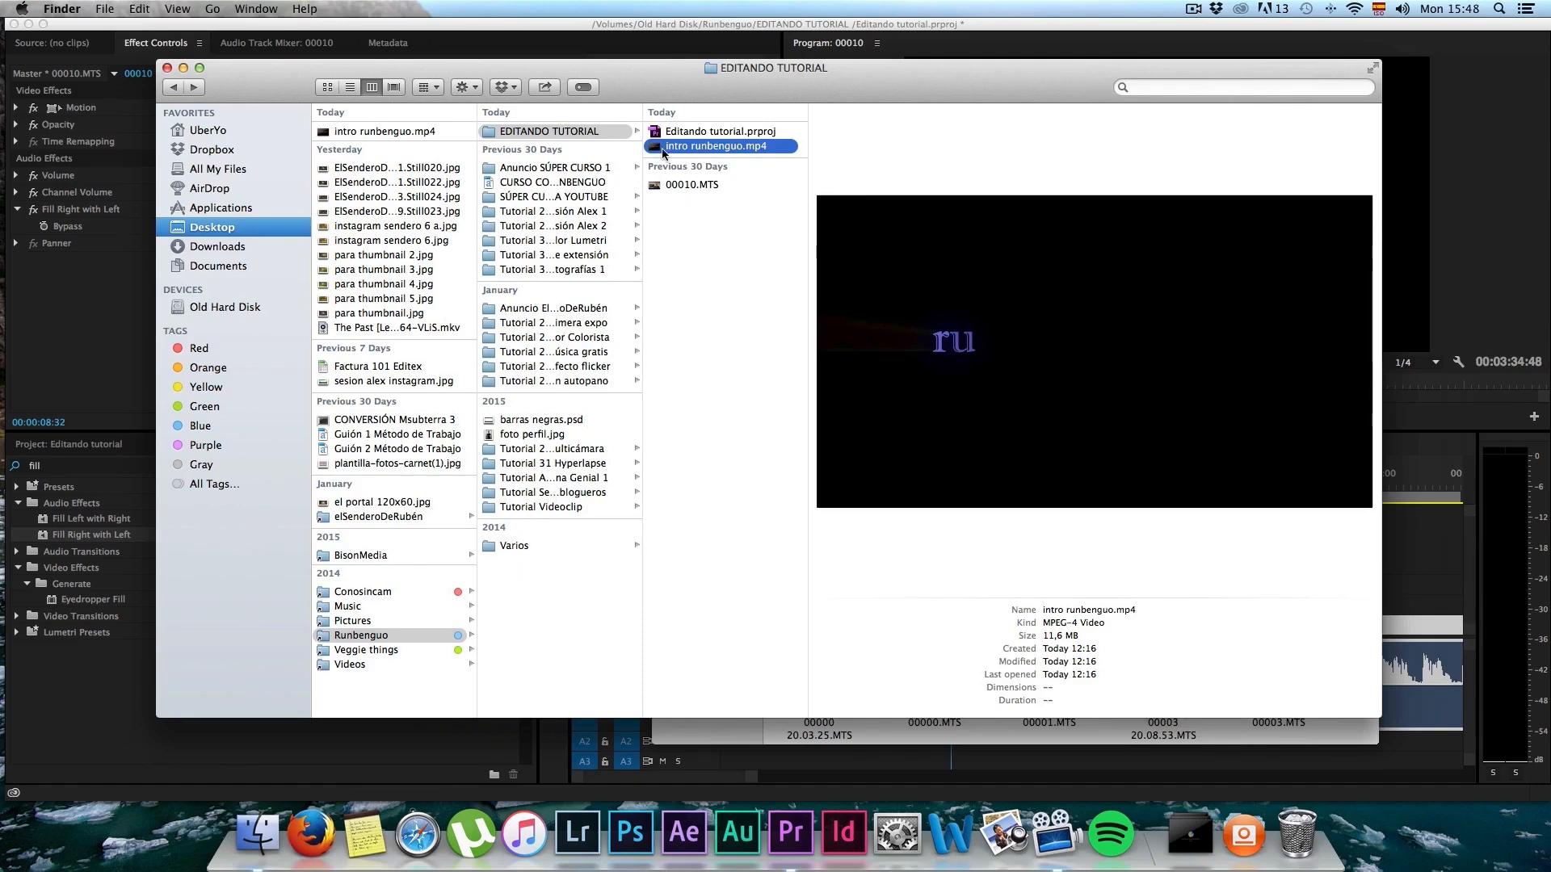
left_click_drag(677, 74, 546, 78)
left_click_drag(528, 153, 959, 604)
left_click(1426, 585)
left_click_drag(989, 764, 992, 686)
left_click(919, 488)
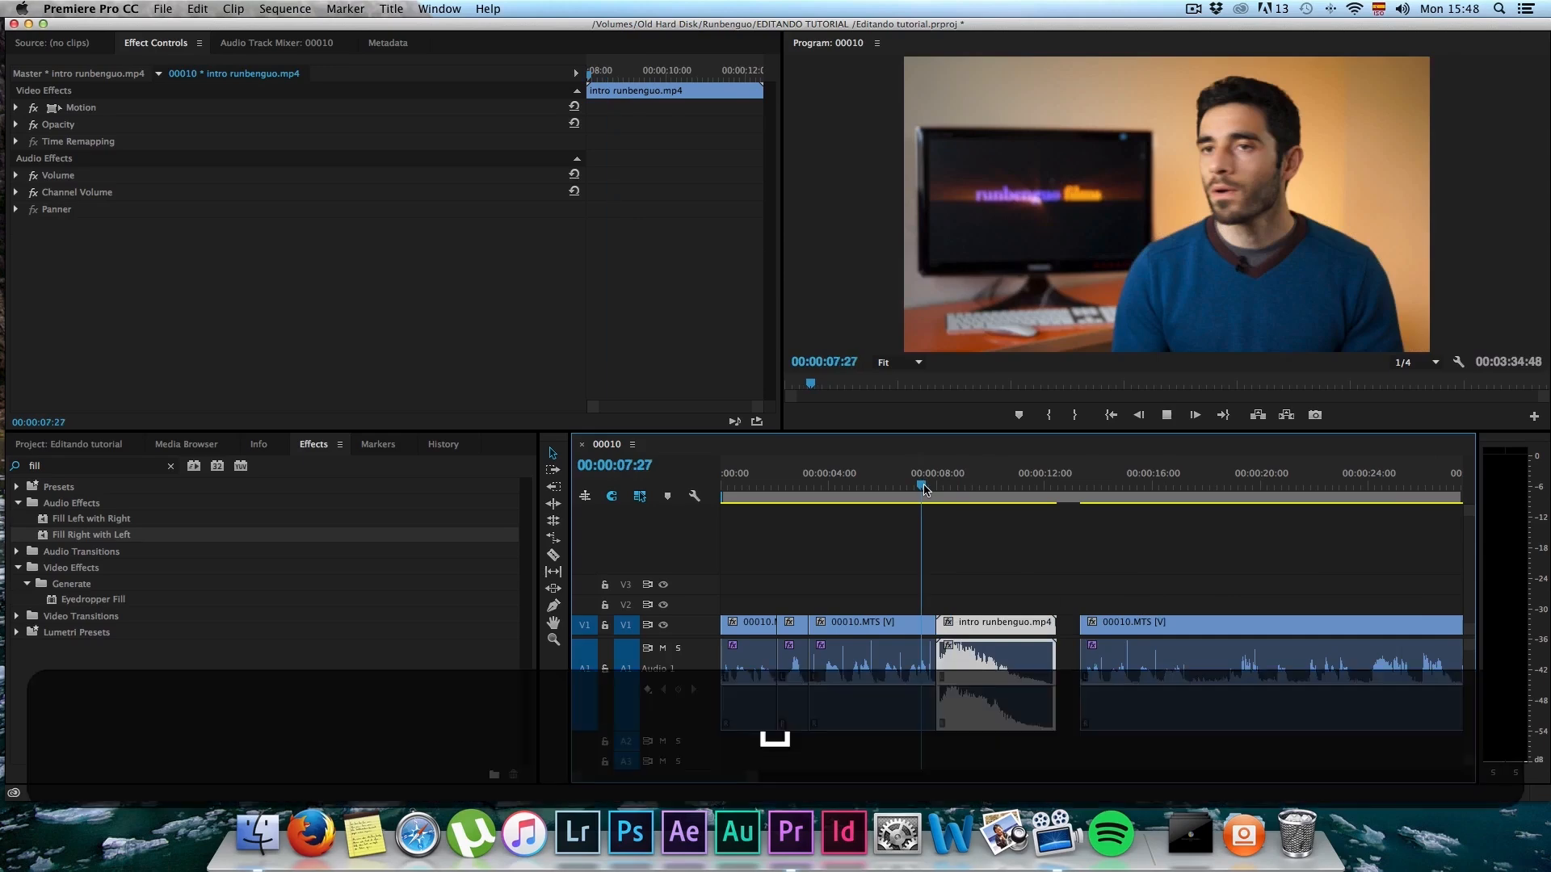
key("space")
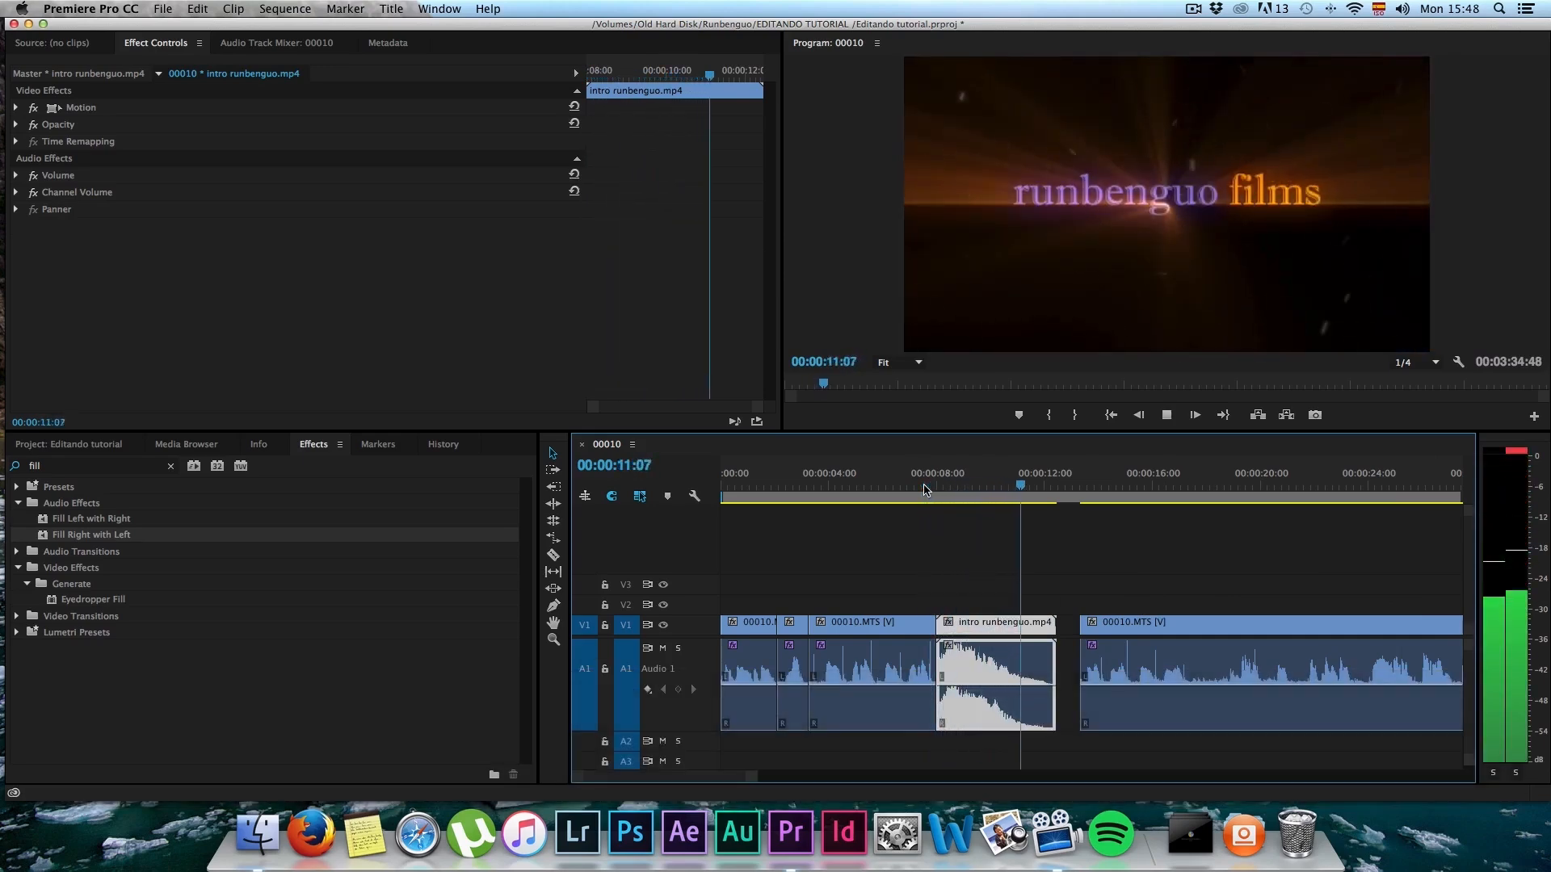
key("space")
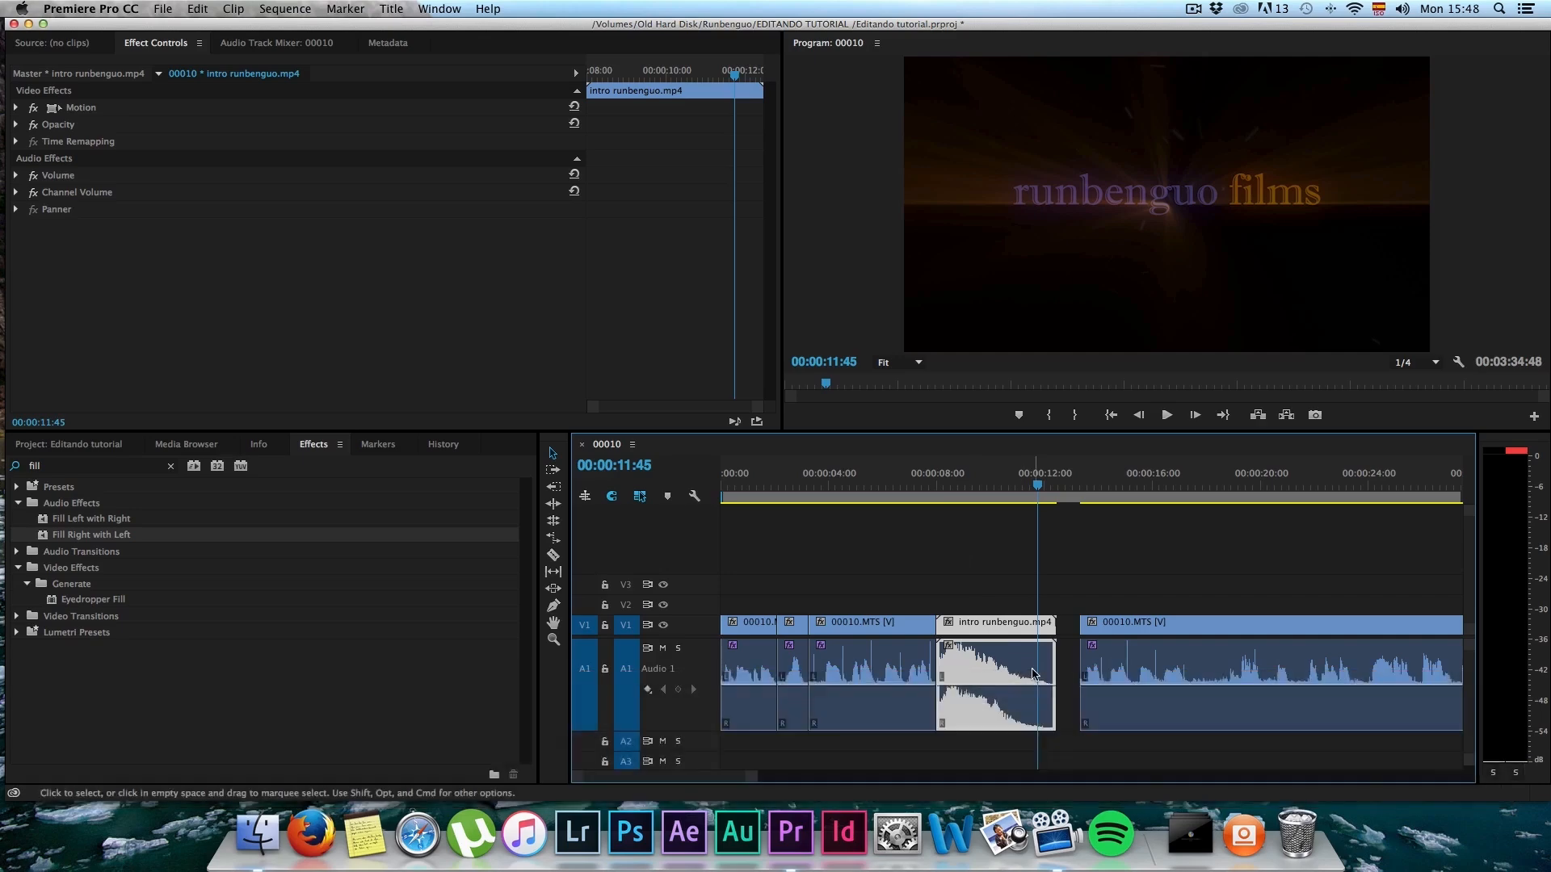
Step: Review the footage after the intro, stop at 00:00:27:20, and ripple-trim the last 00010.MTS segment's start to that point
scroll(1047, 655, "right", 1)
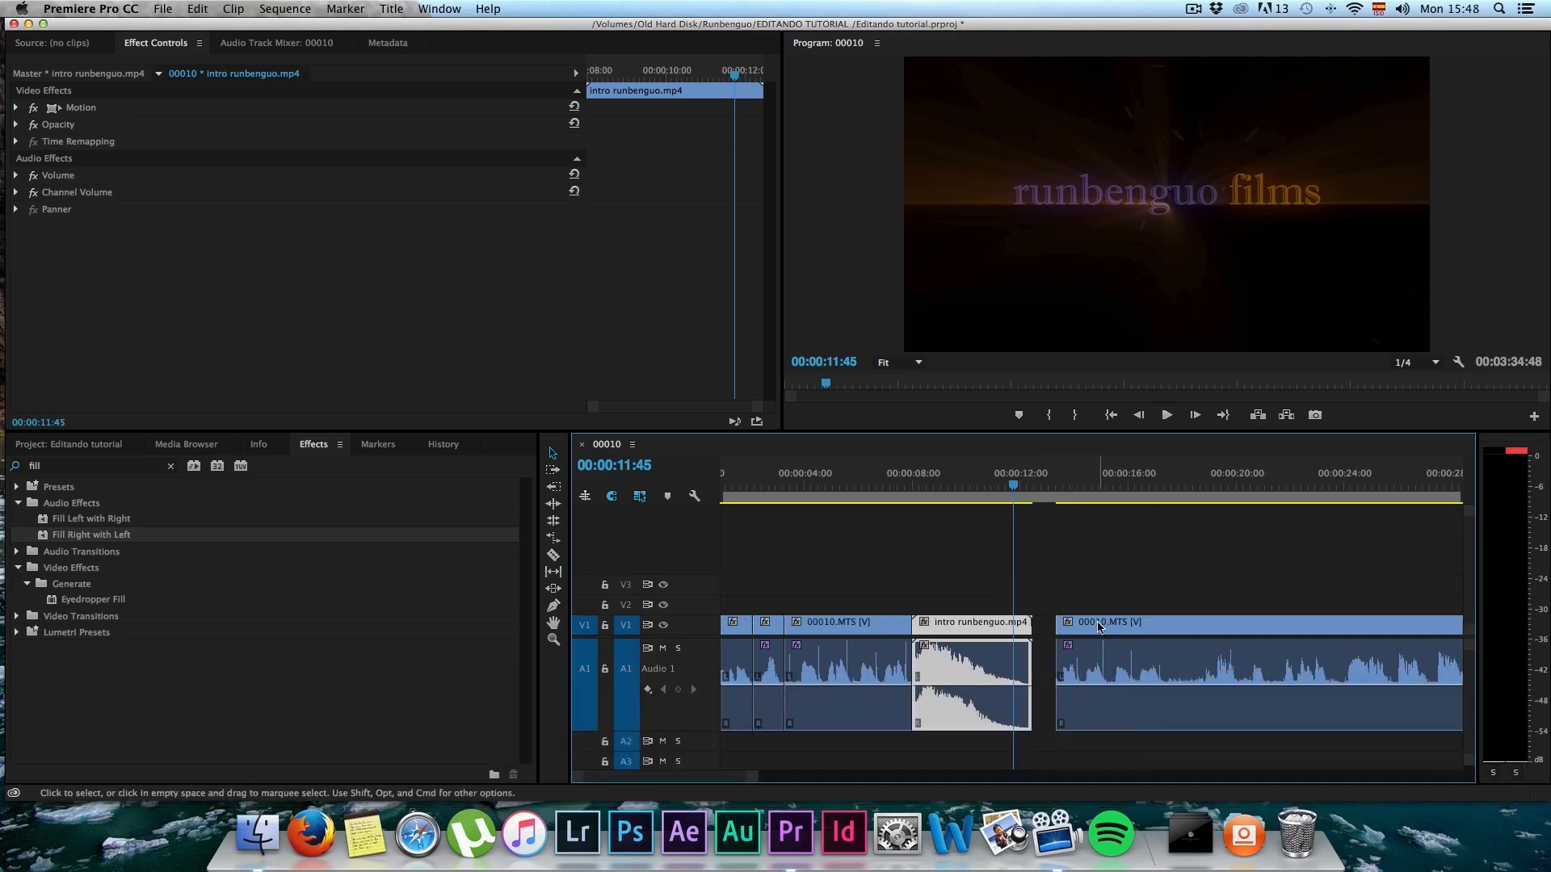
left_click_drag(1061, 487, 1233, 486)
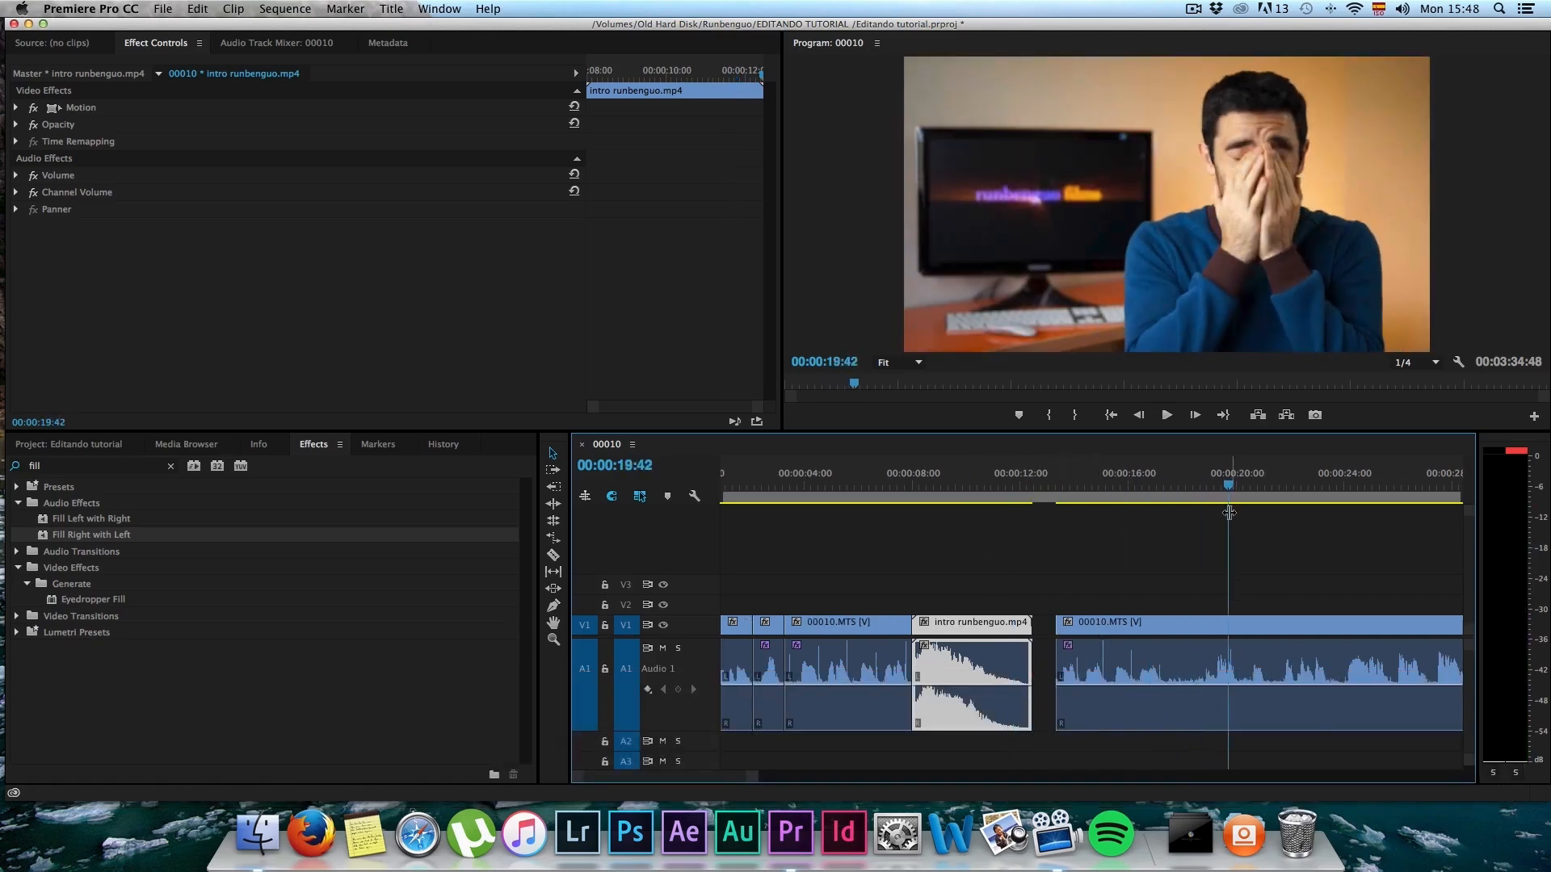
scroll(1214, 576, "down", 1)
scroll(1215, 580, "down", 3)
key("space")
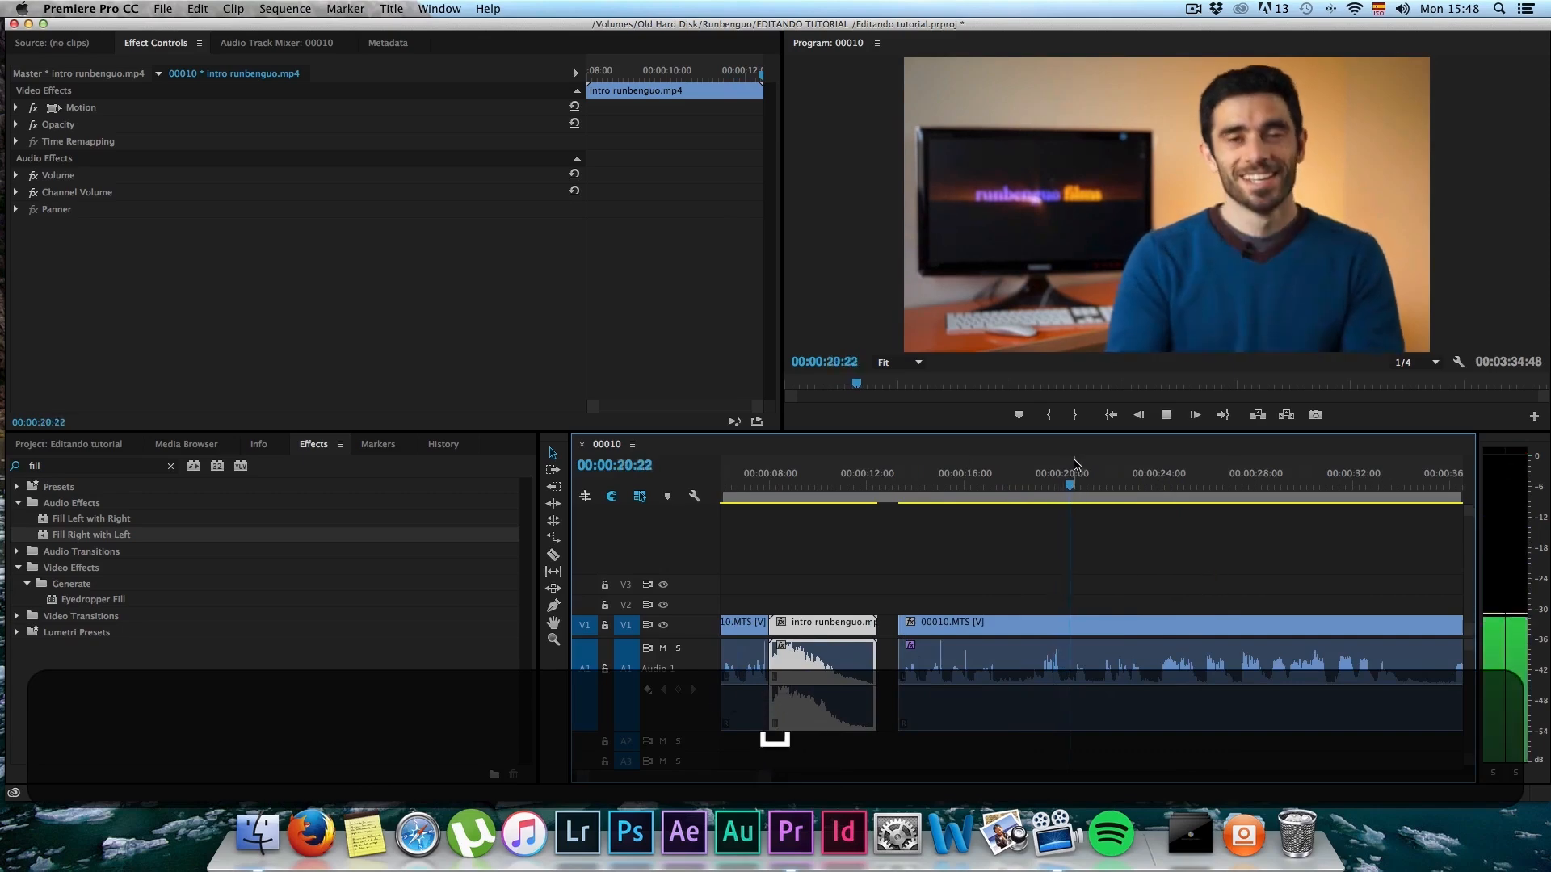
left_click_drag(1078, 483, 1129, 483)
key("space")
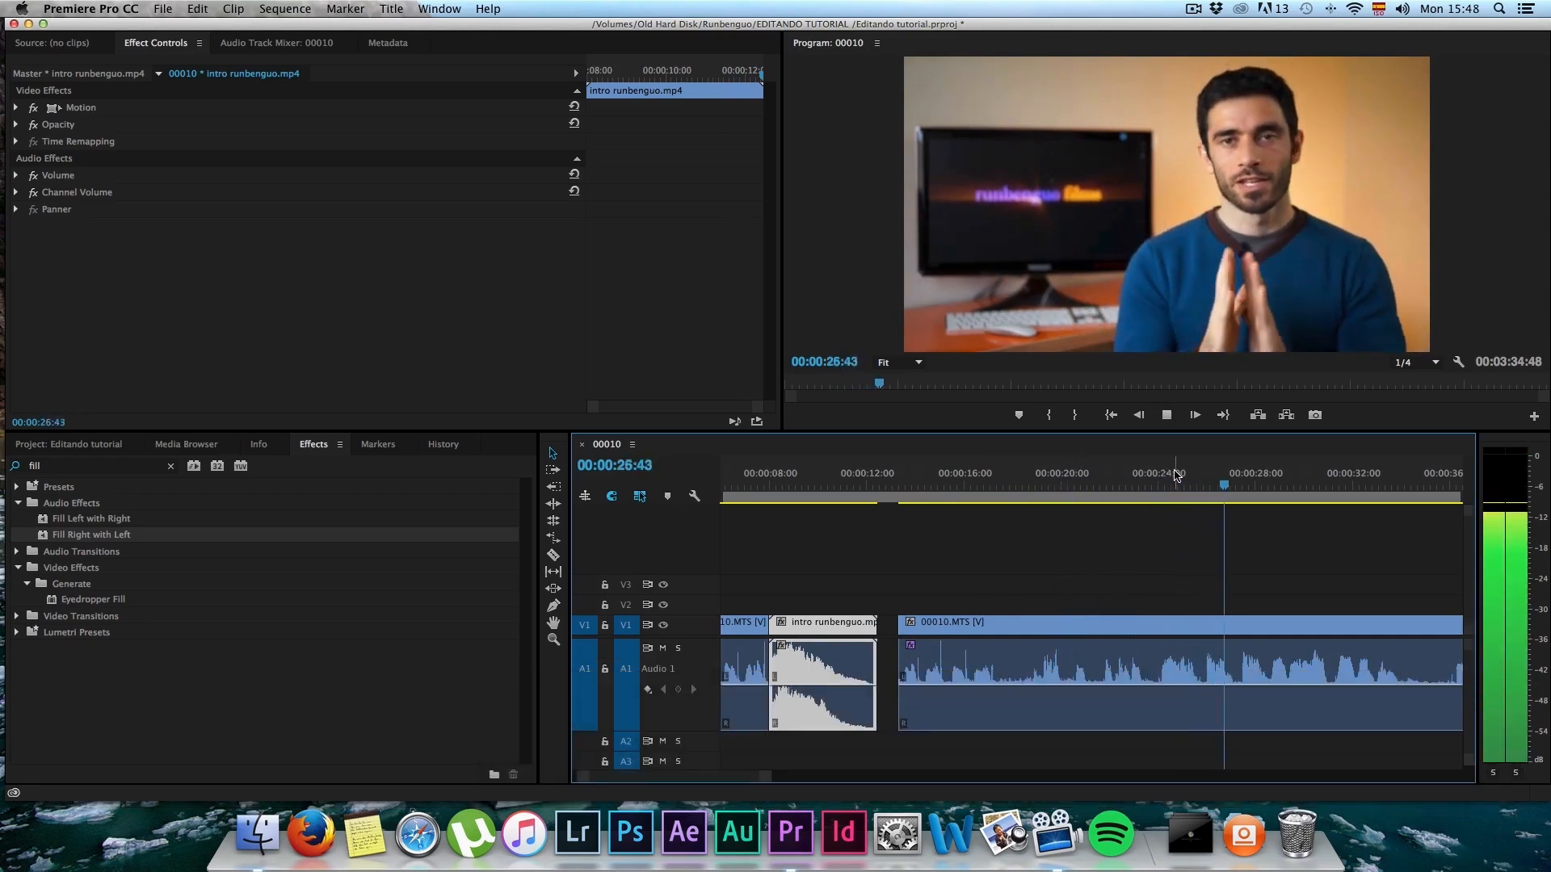
key("space")
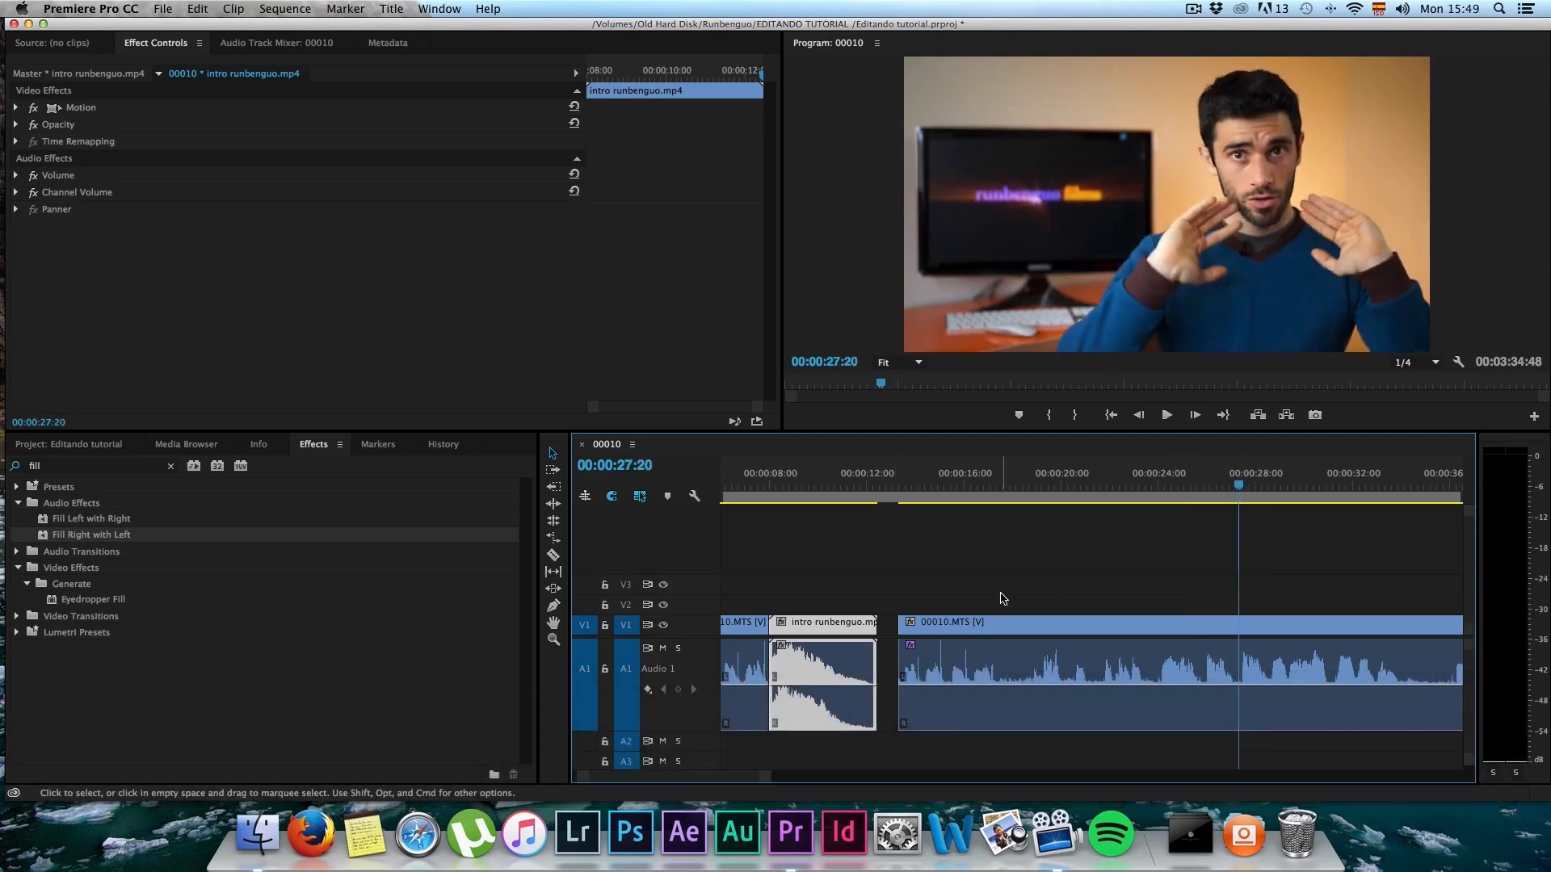
key("b")
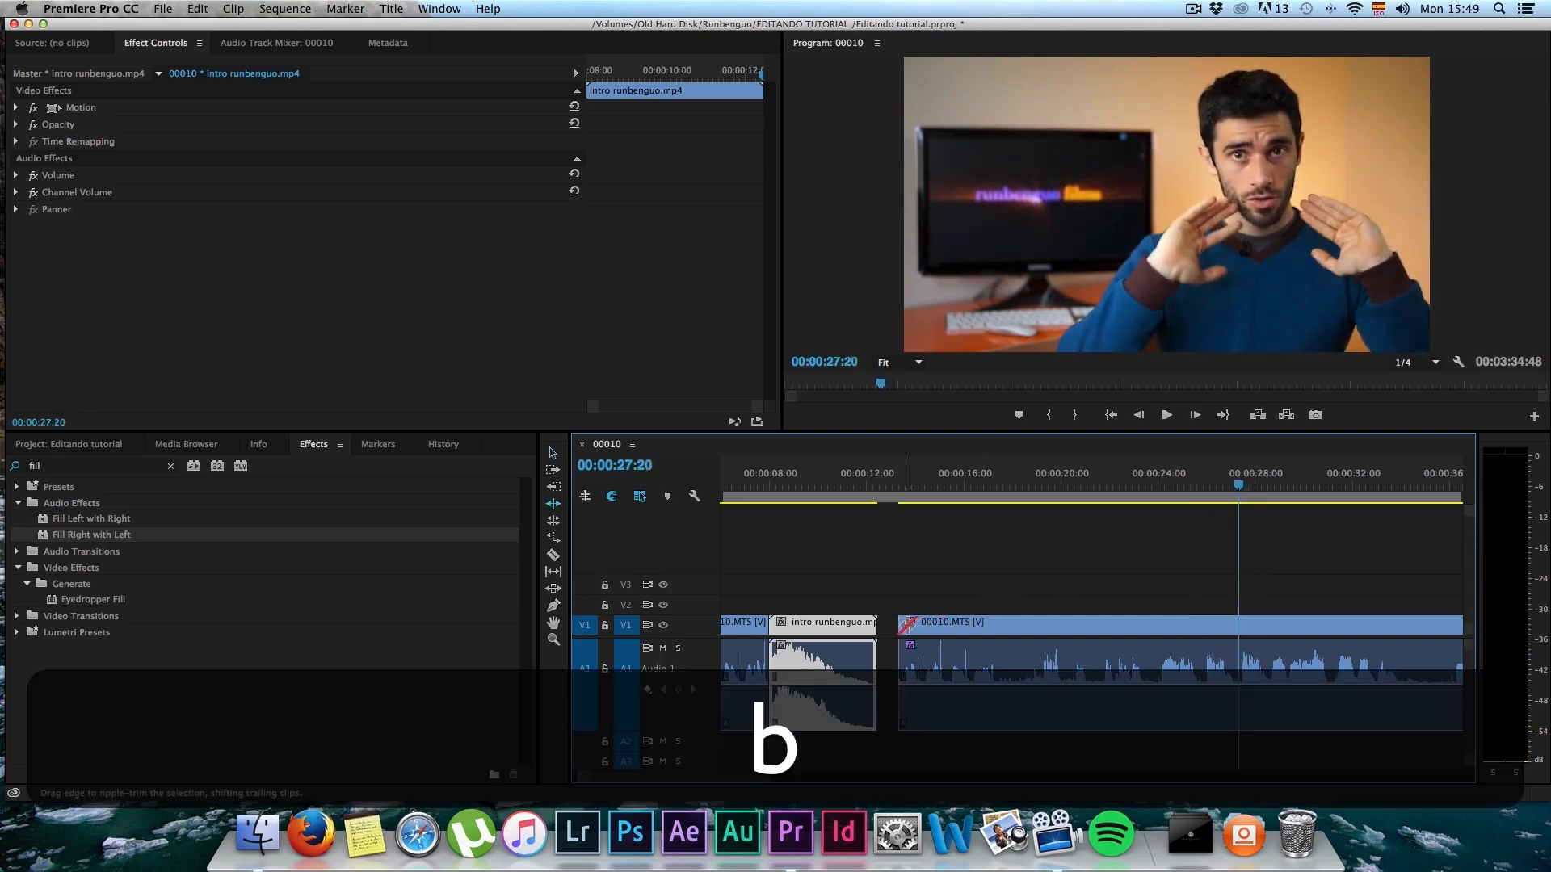
left_click_drag(908, 624, 1238, 624)
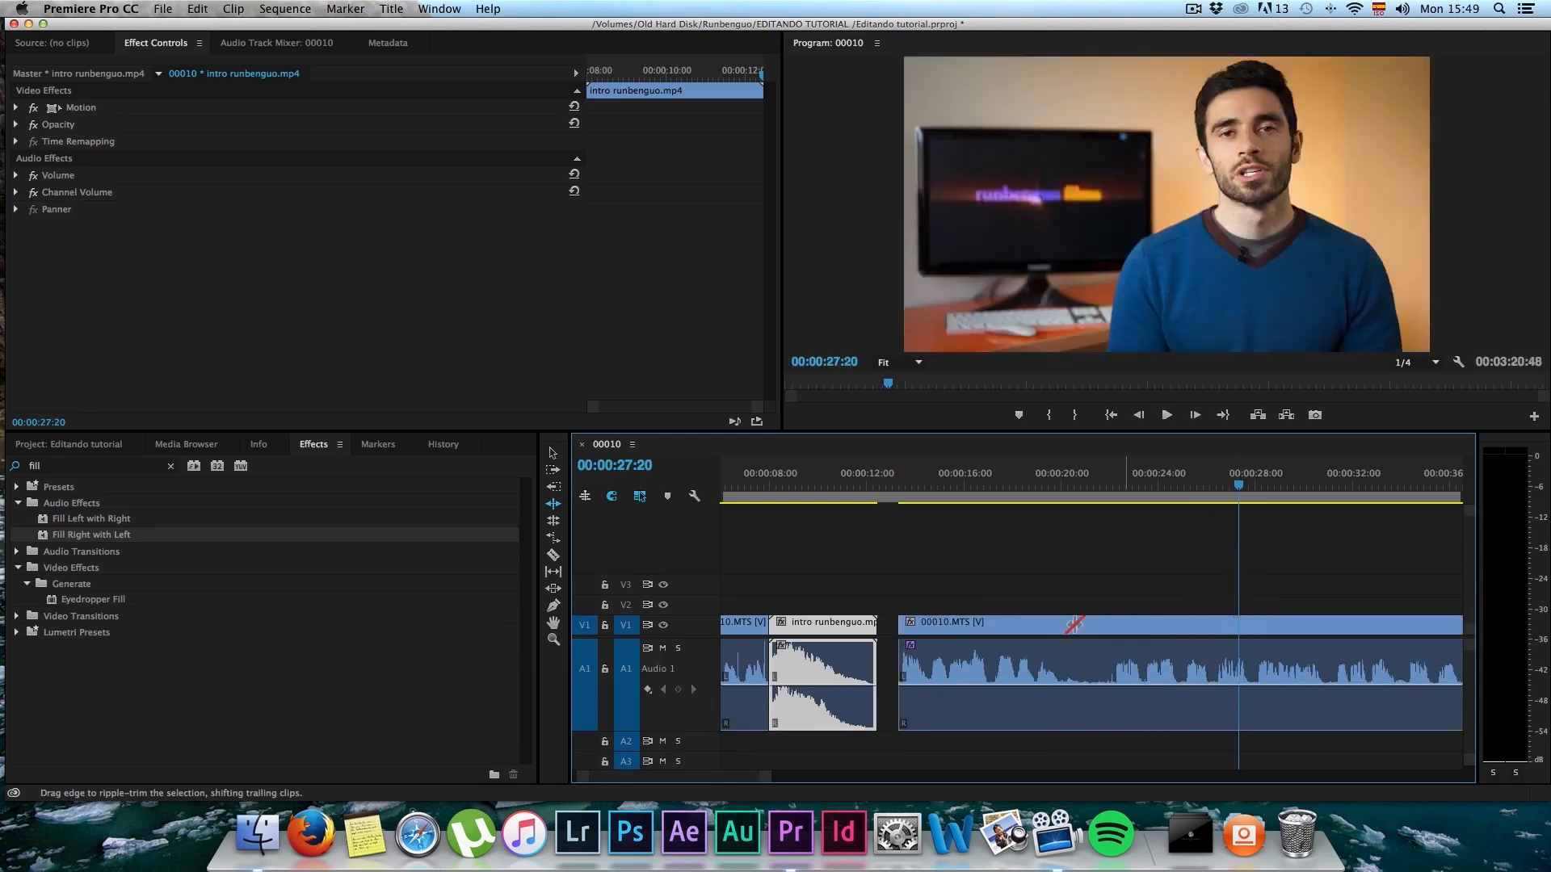
Step: Ripple-delete the gap after intro runbenguo.mp4 and play from the intro's end to 00:00:18:12
right_click(886, 624)
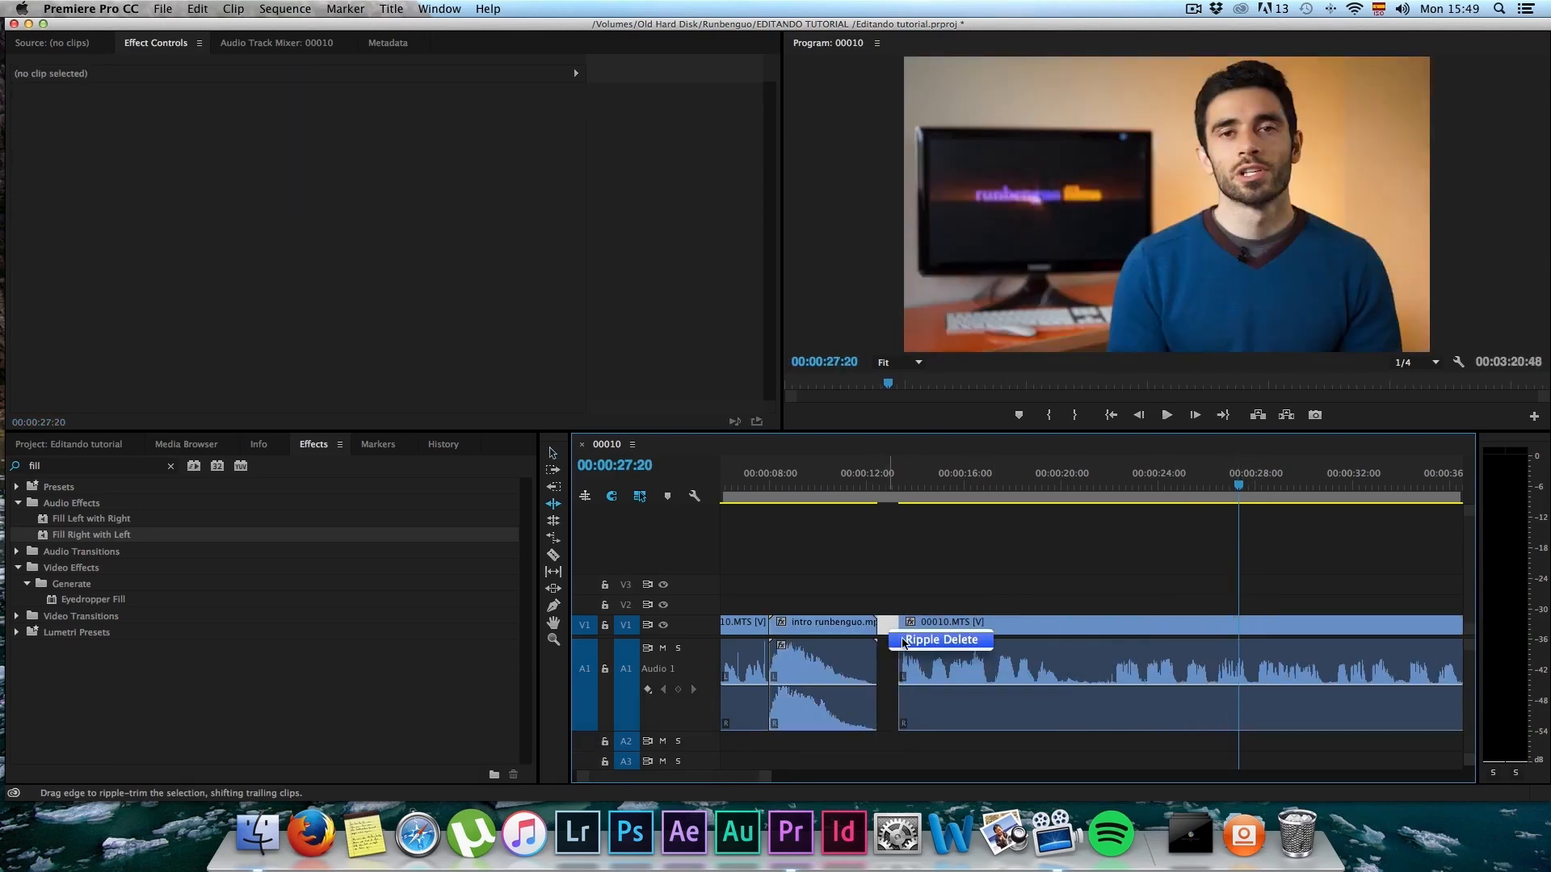
left_click(940, 639)
left_click(859, 488)
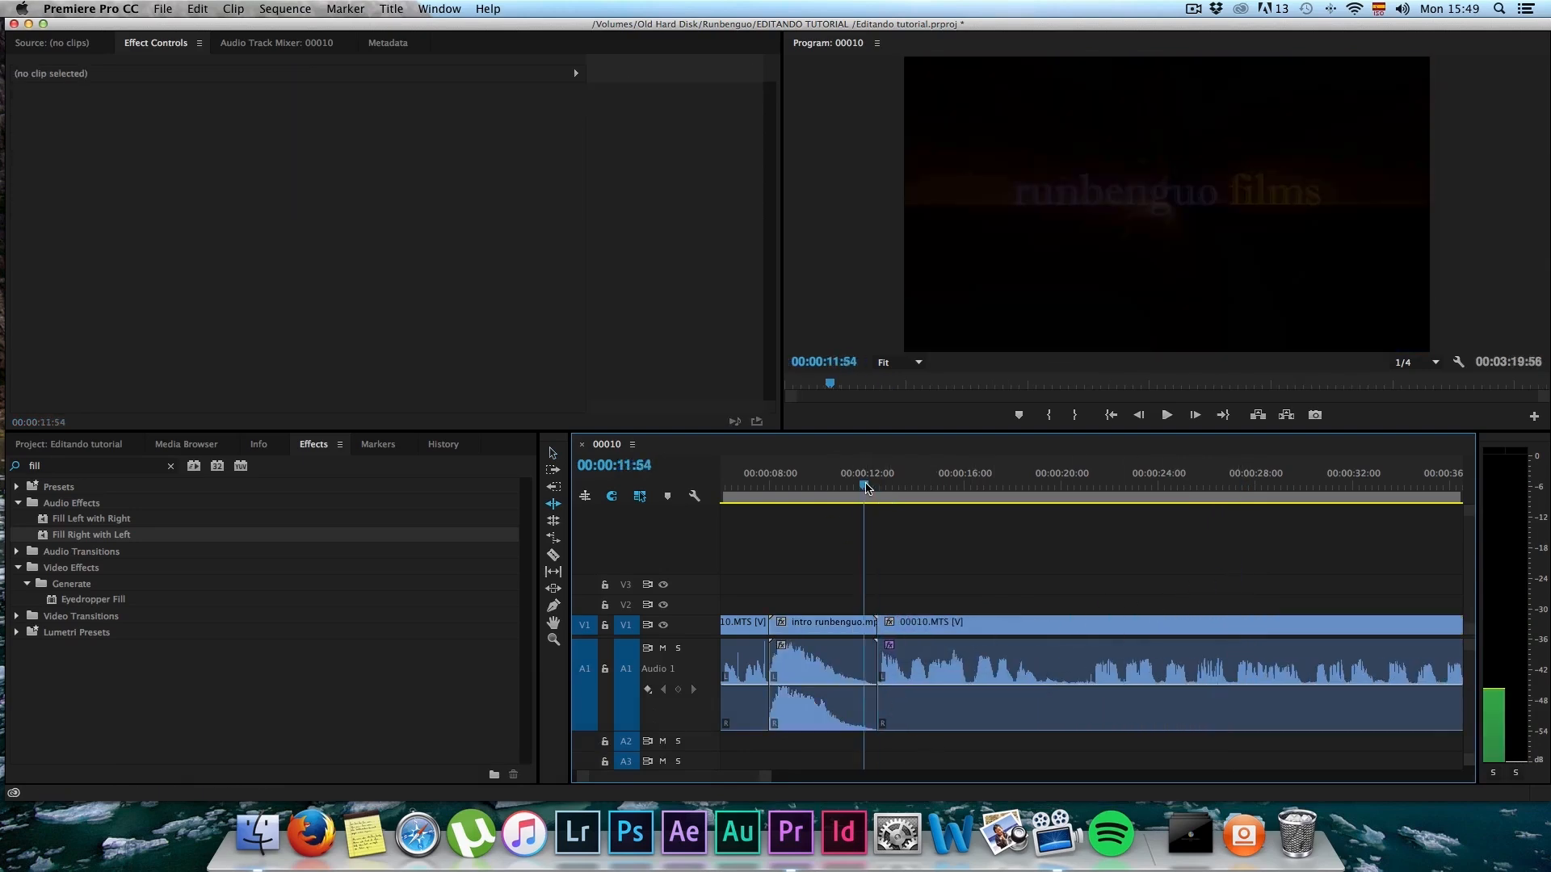
key("space")
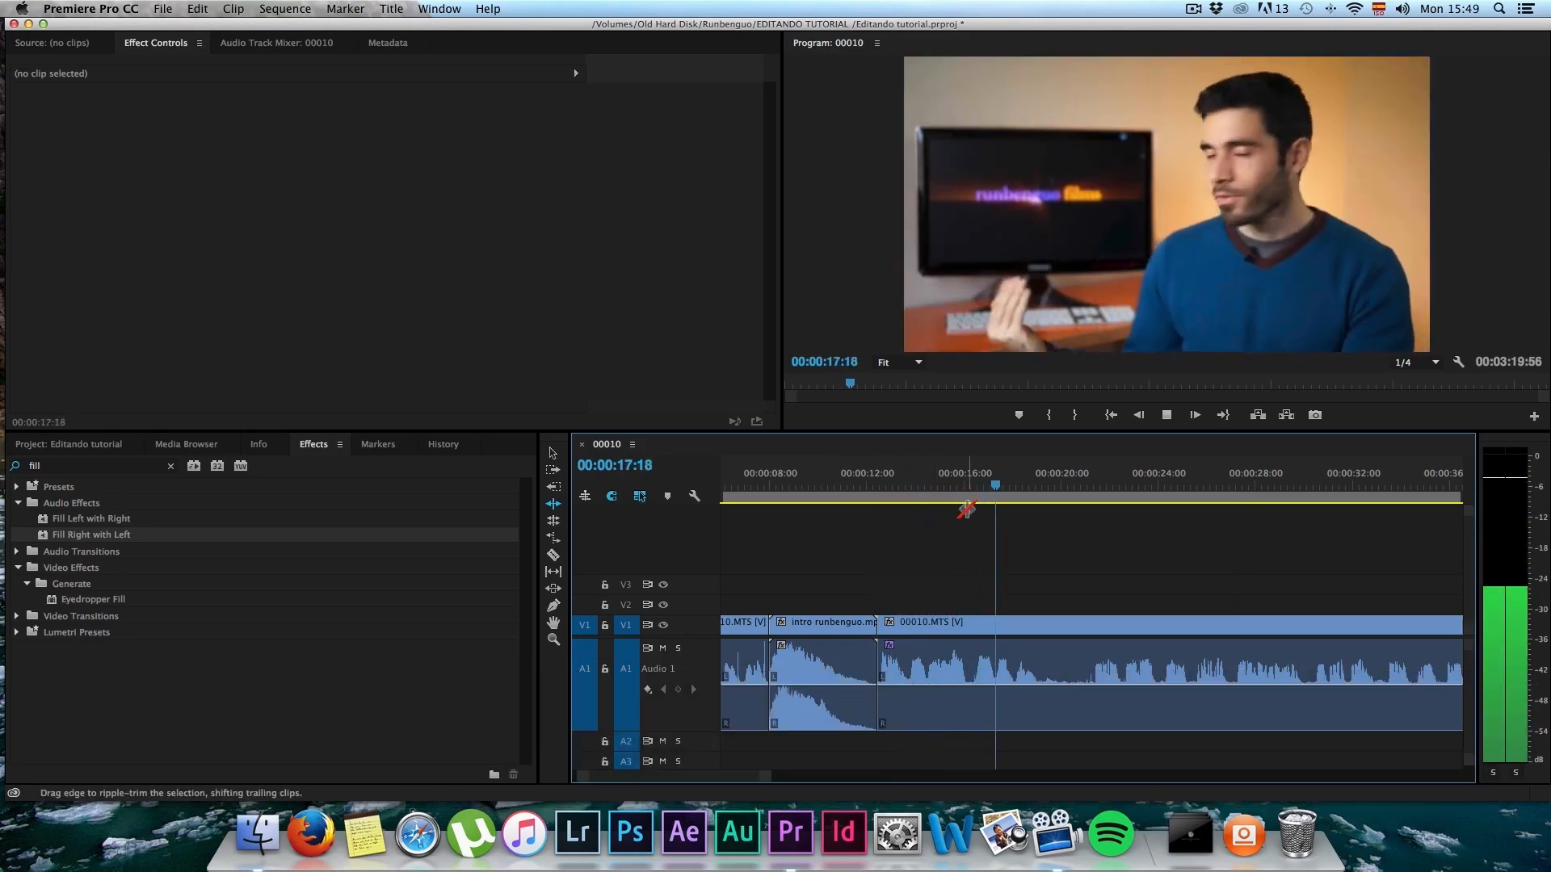
key("space")
scroll(1015, 573, "up", 3)
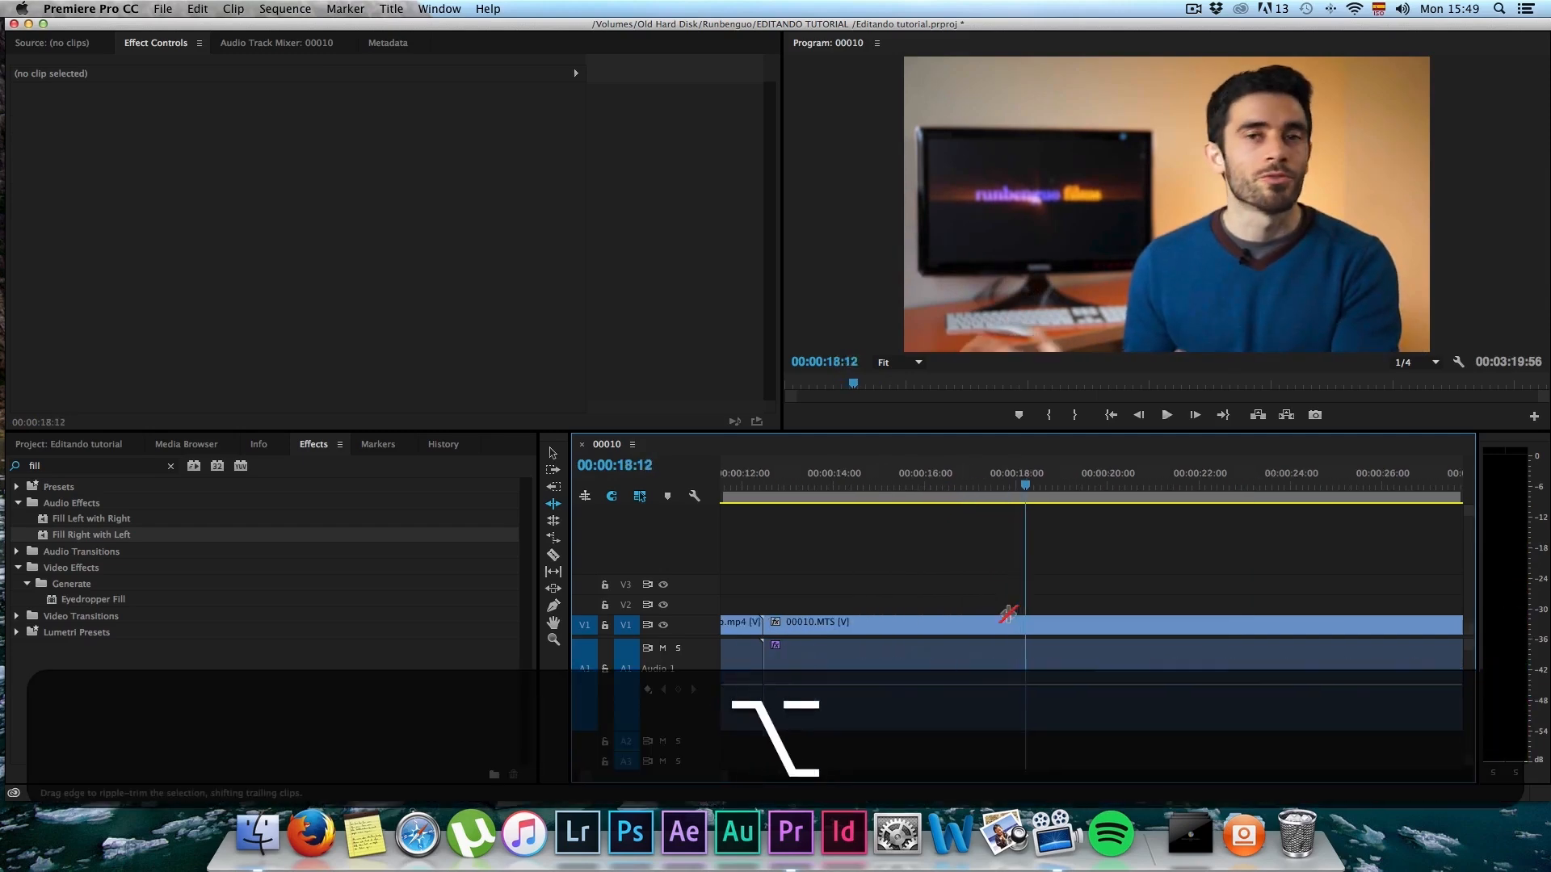
Step: Split 00010.MTS at 00:00:18:06 and ripple-trim the following segment's start to 00:00:21:21
left_click(1021, 486)
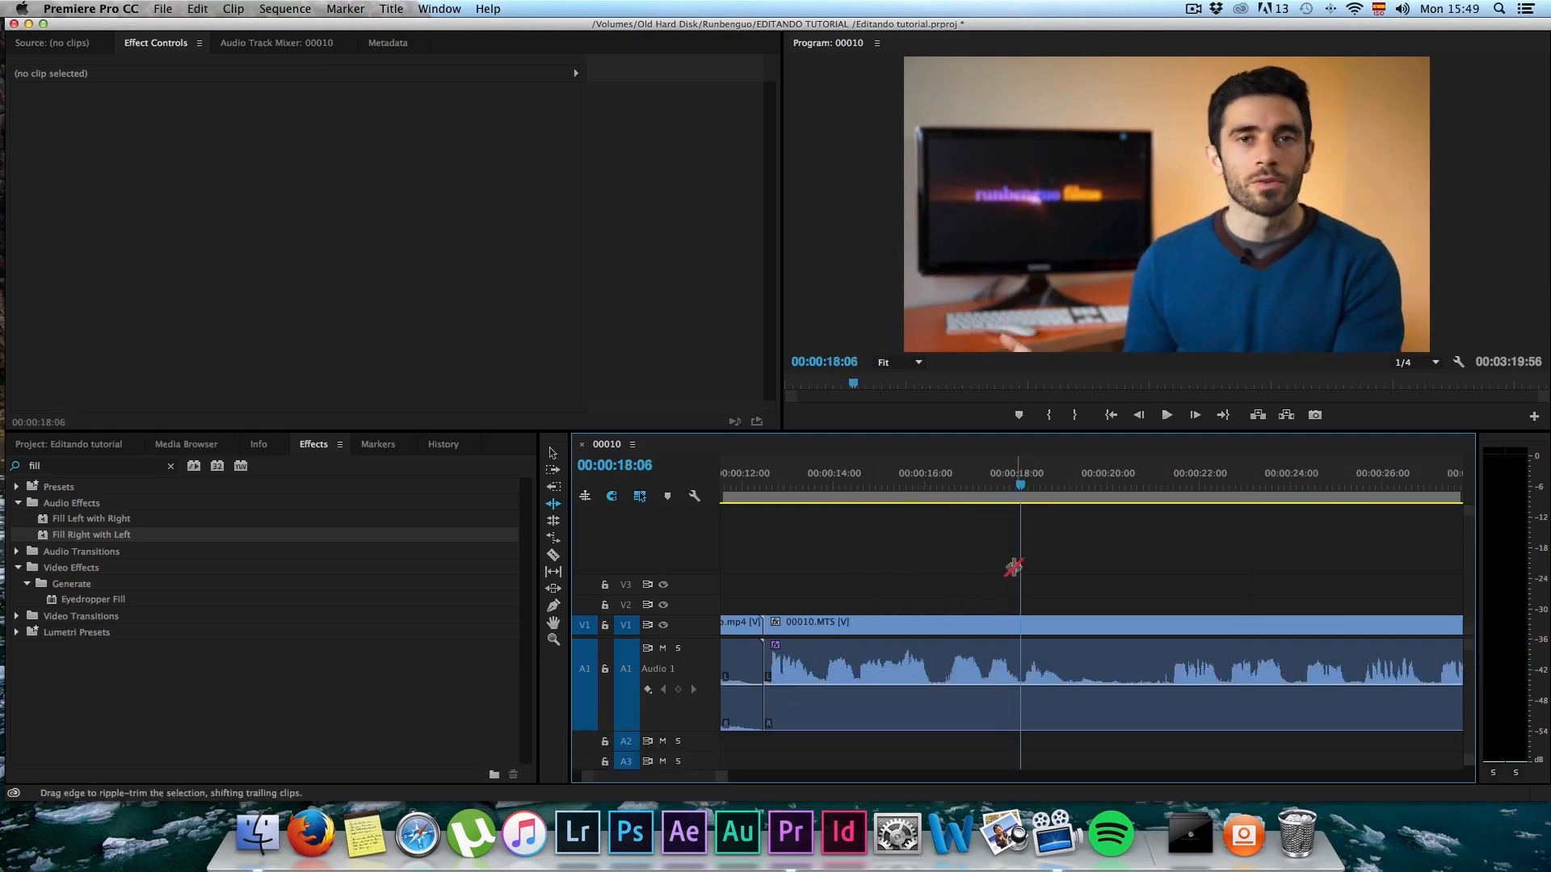
key("c")
key("space")
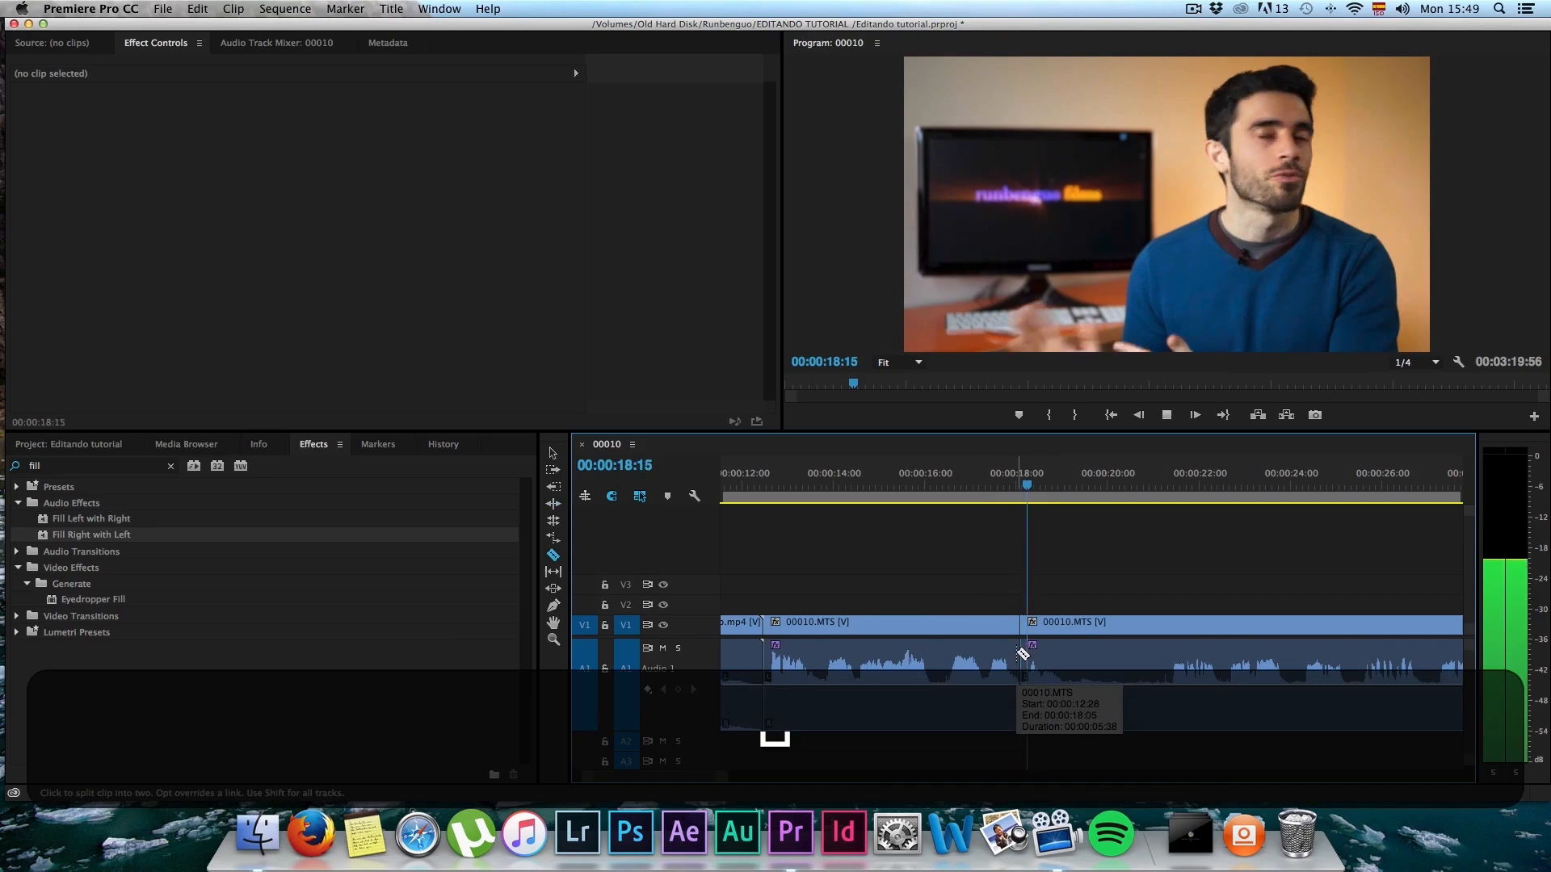
key("b")
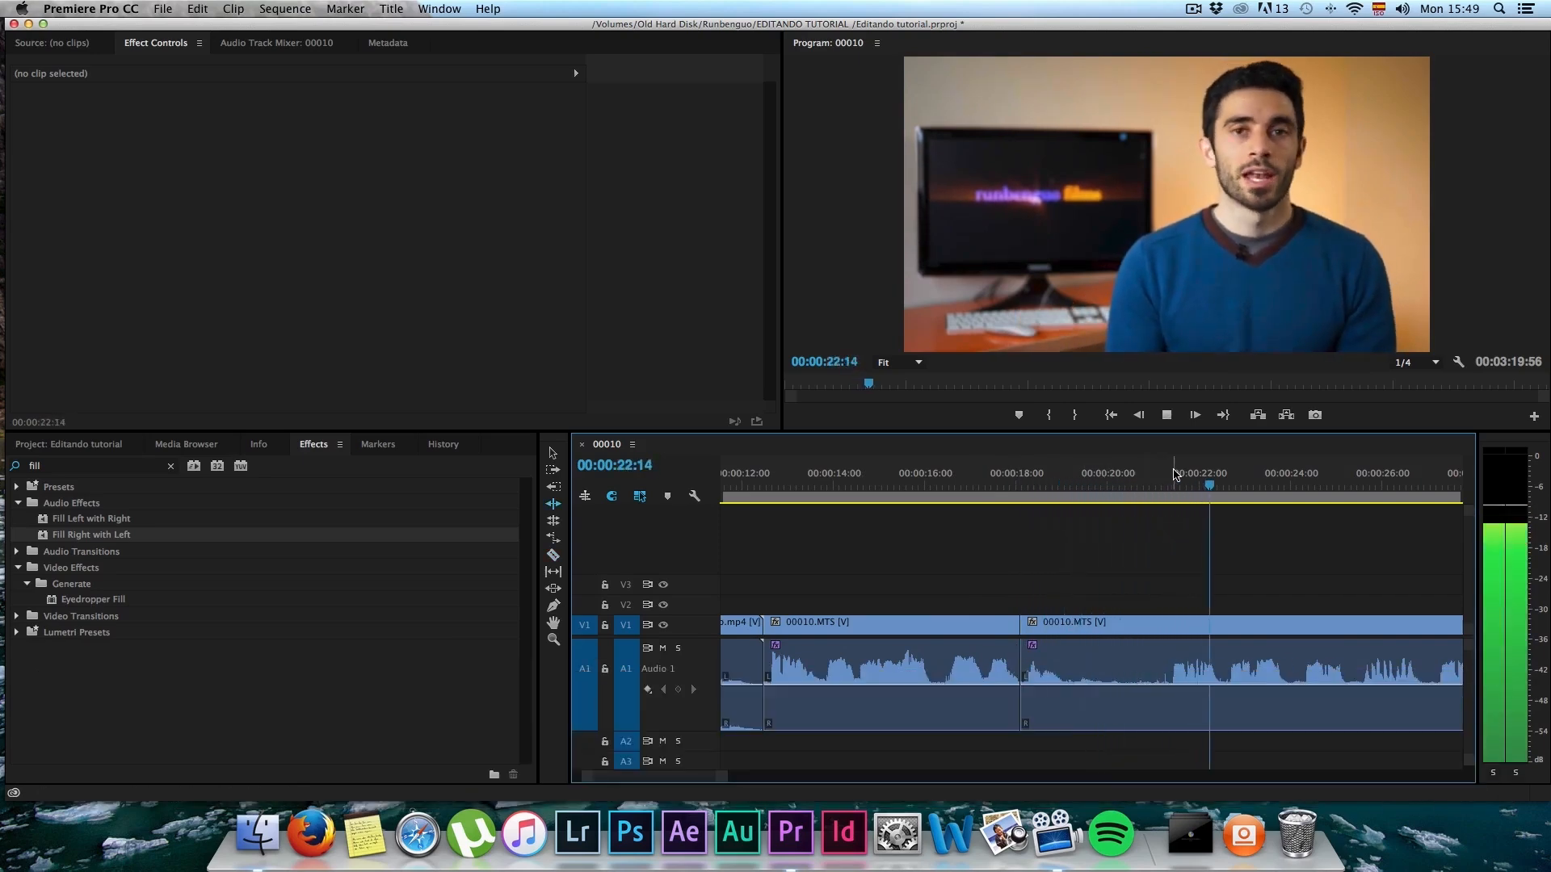
key("space")
left_click(1169, 480)
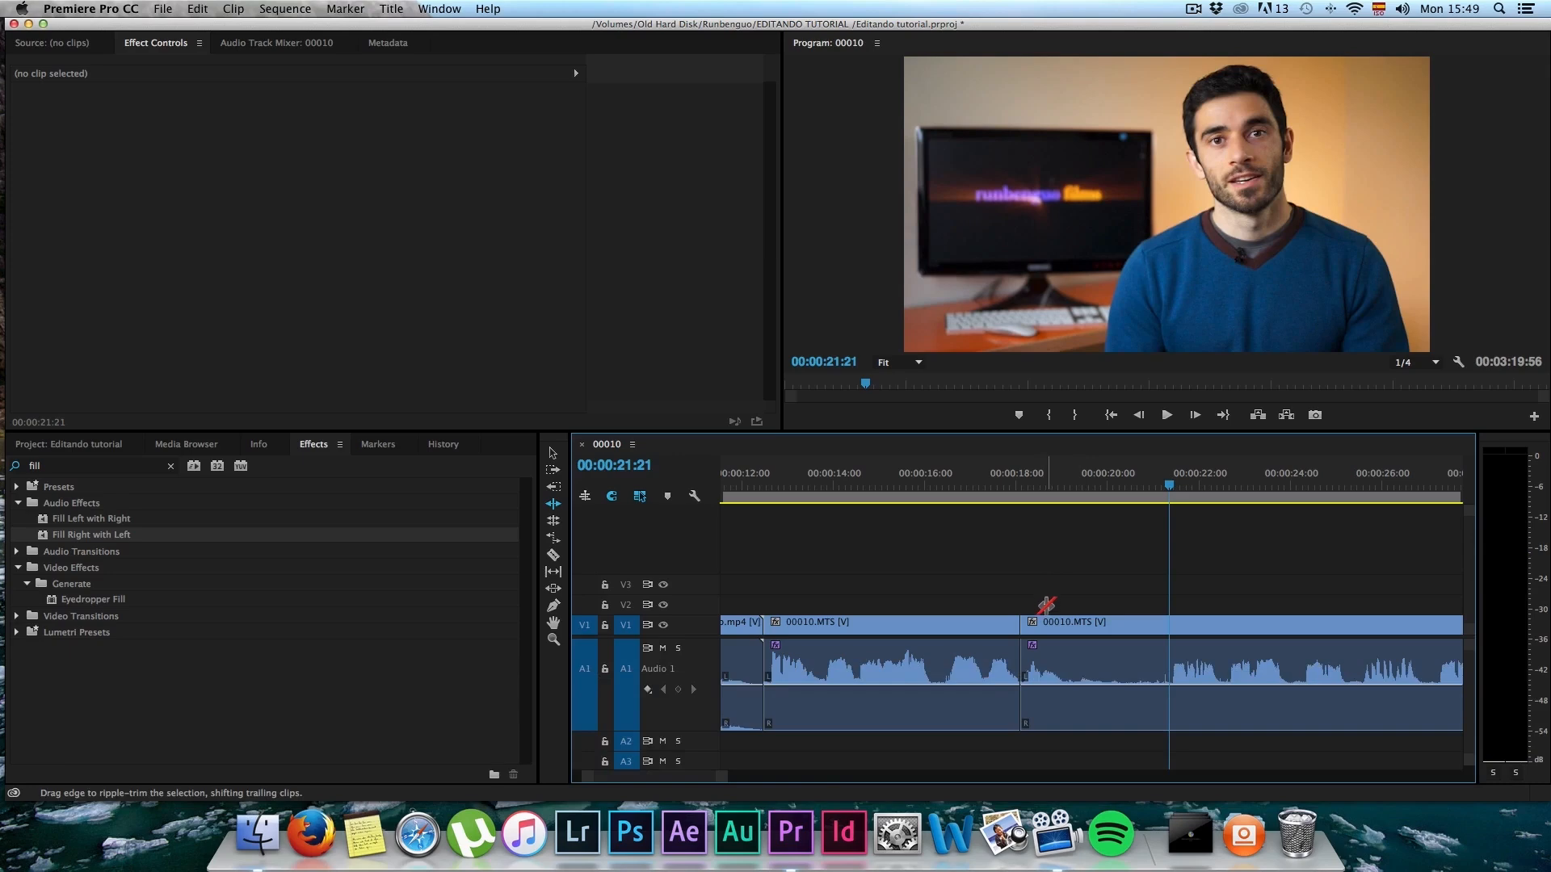
key("b")
left_click_drag(1024, 623, 1170, 608)
Step: Play across the 00:00:18:06 cut and ripple-trim about 1.2 seconds more from the start of the segment after it
left_click(1016, 498)
key("space")
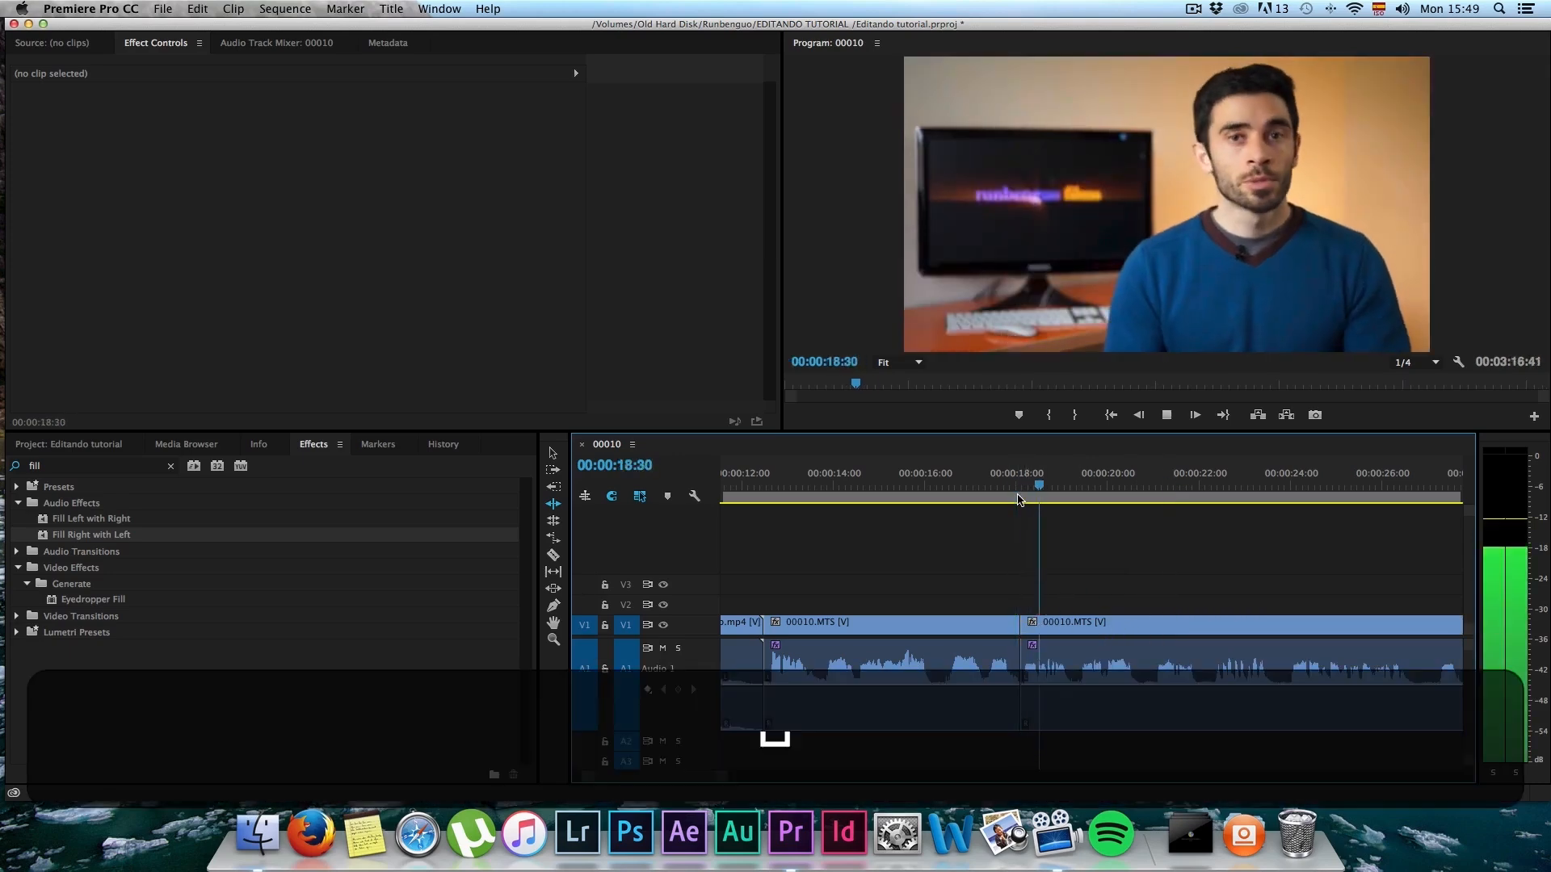
key("c")
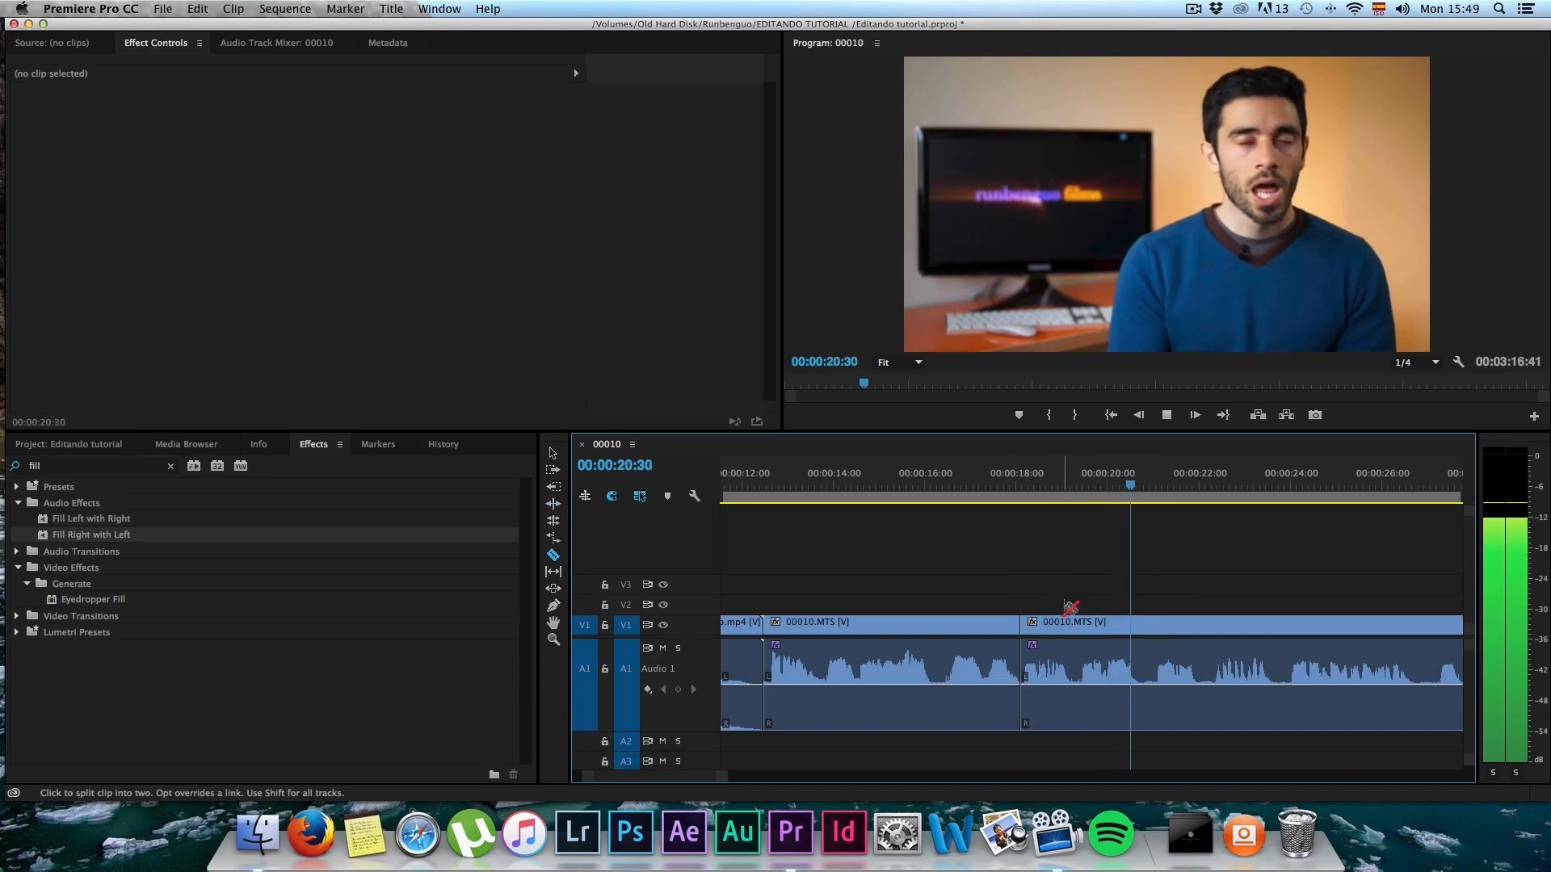
key("space")
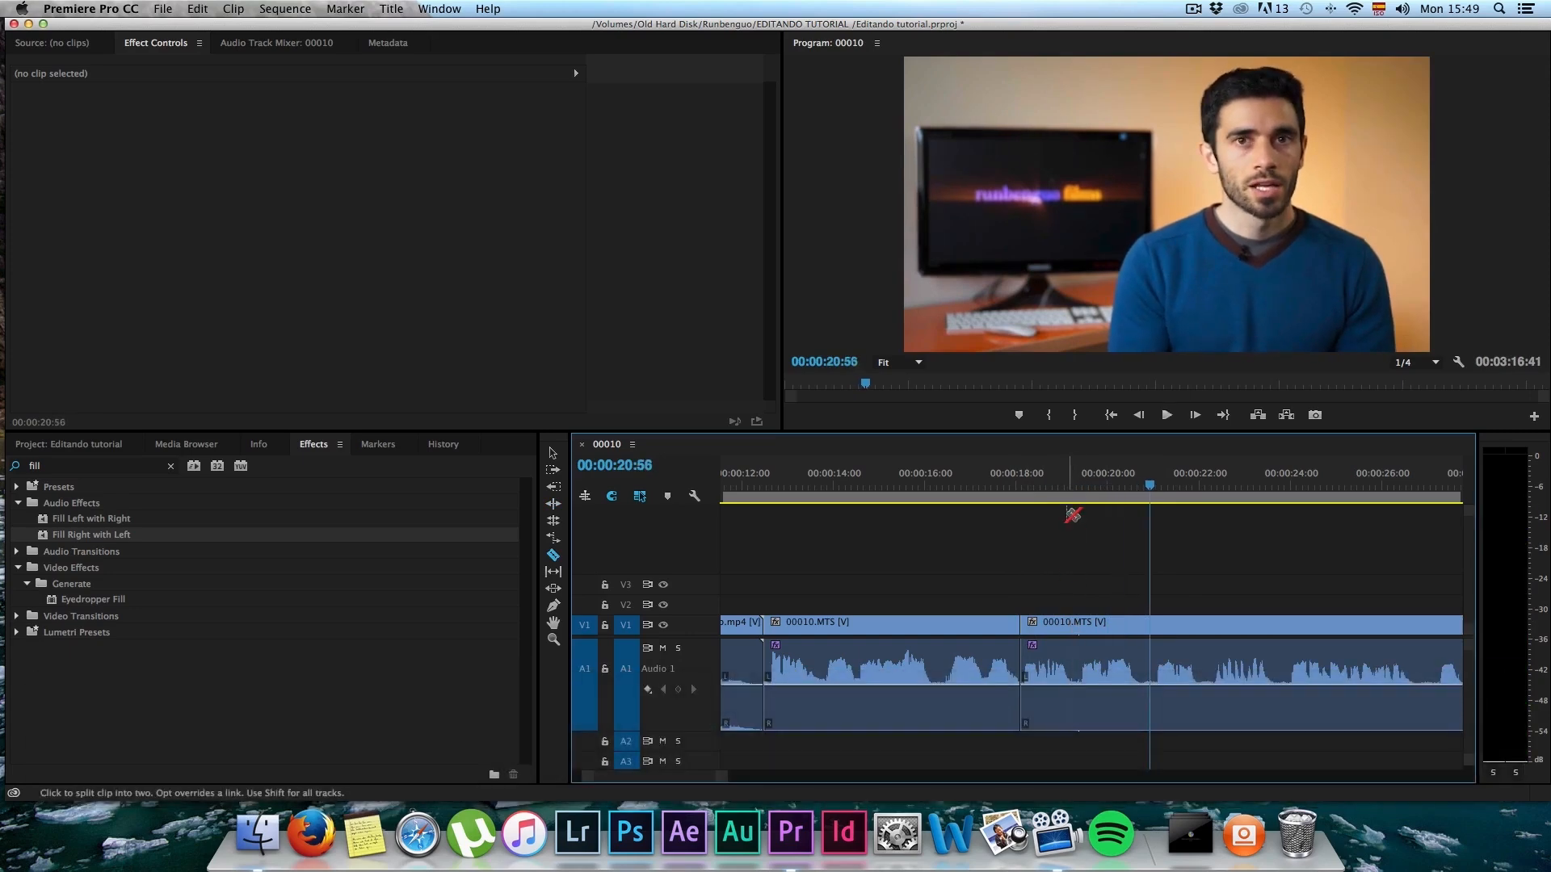
key("b")
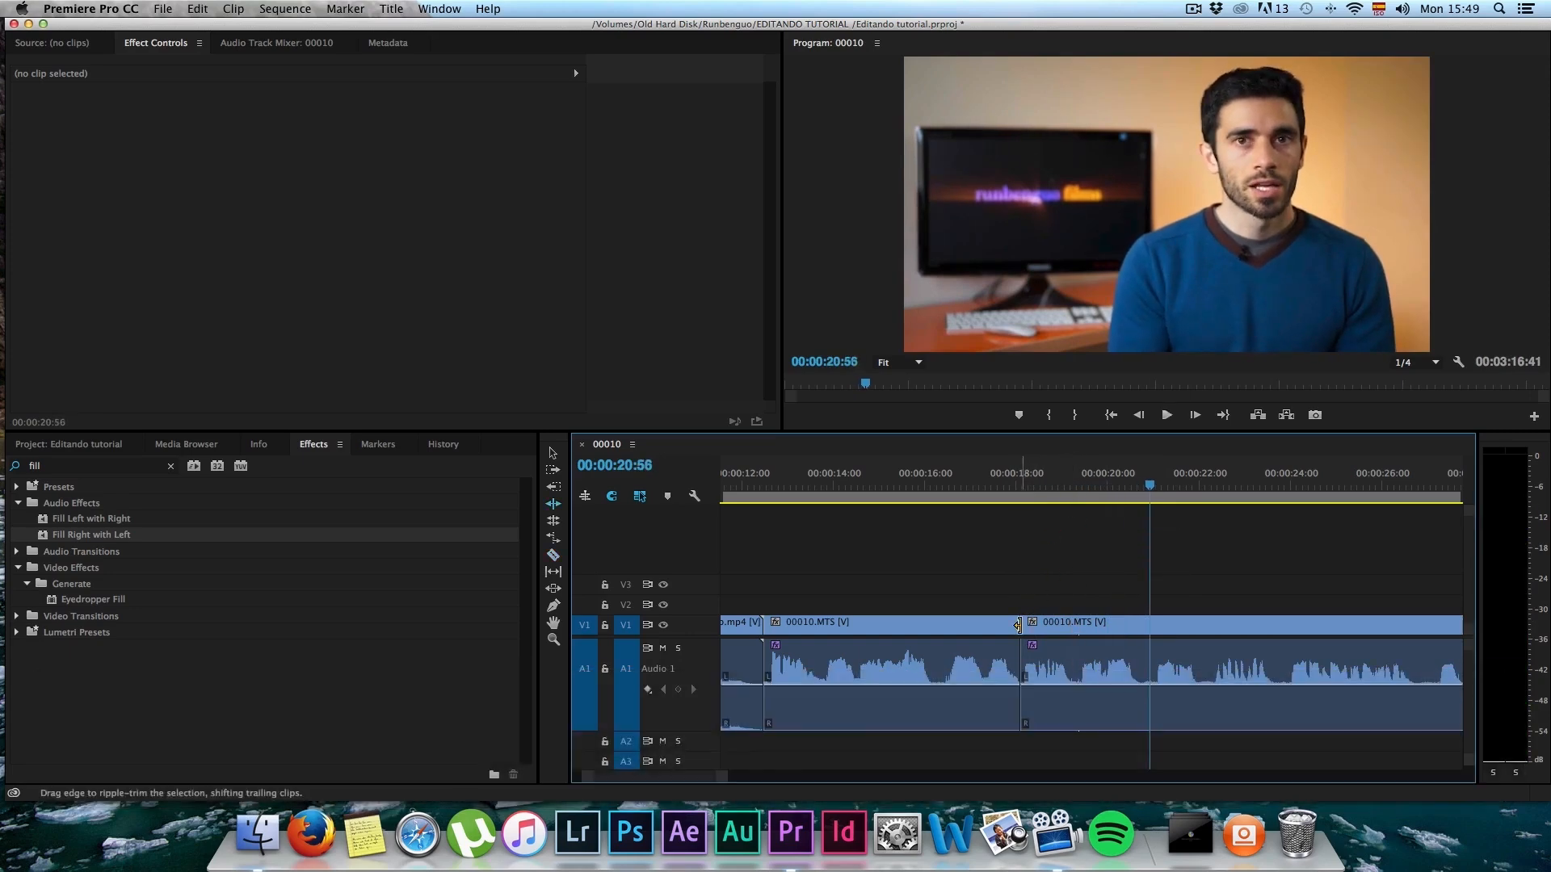
left_click_drag(1024, 673, 1081, 673)
Step: Replay from about 00:00:18:00, split 00010.MTS at 00:00:19:33, and ripple-trim about 1.5 seconds from the following segment's start
left_click(1016, 484)
key("space")
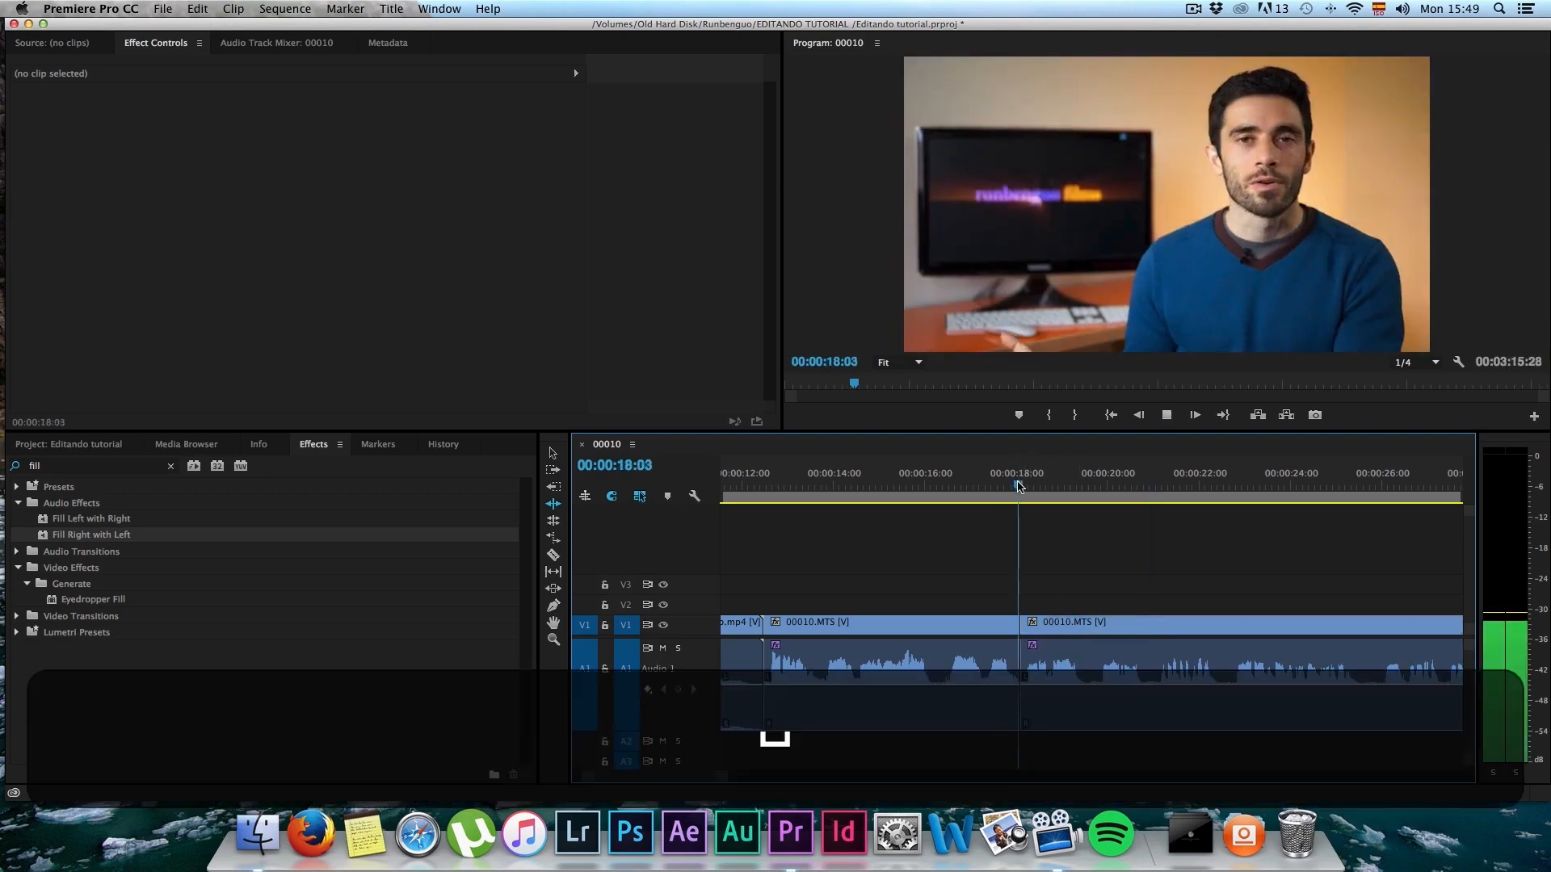
key("c")
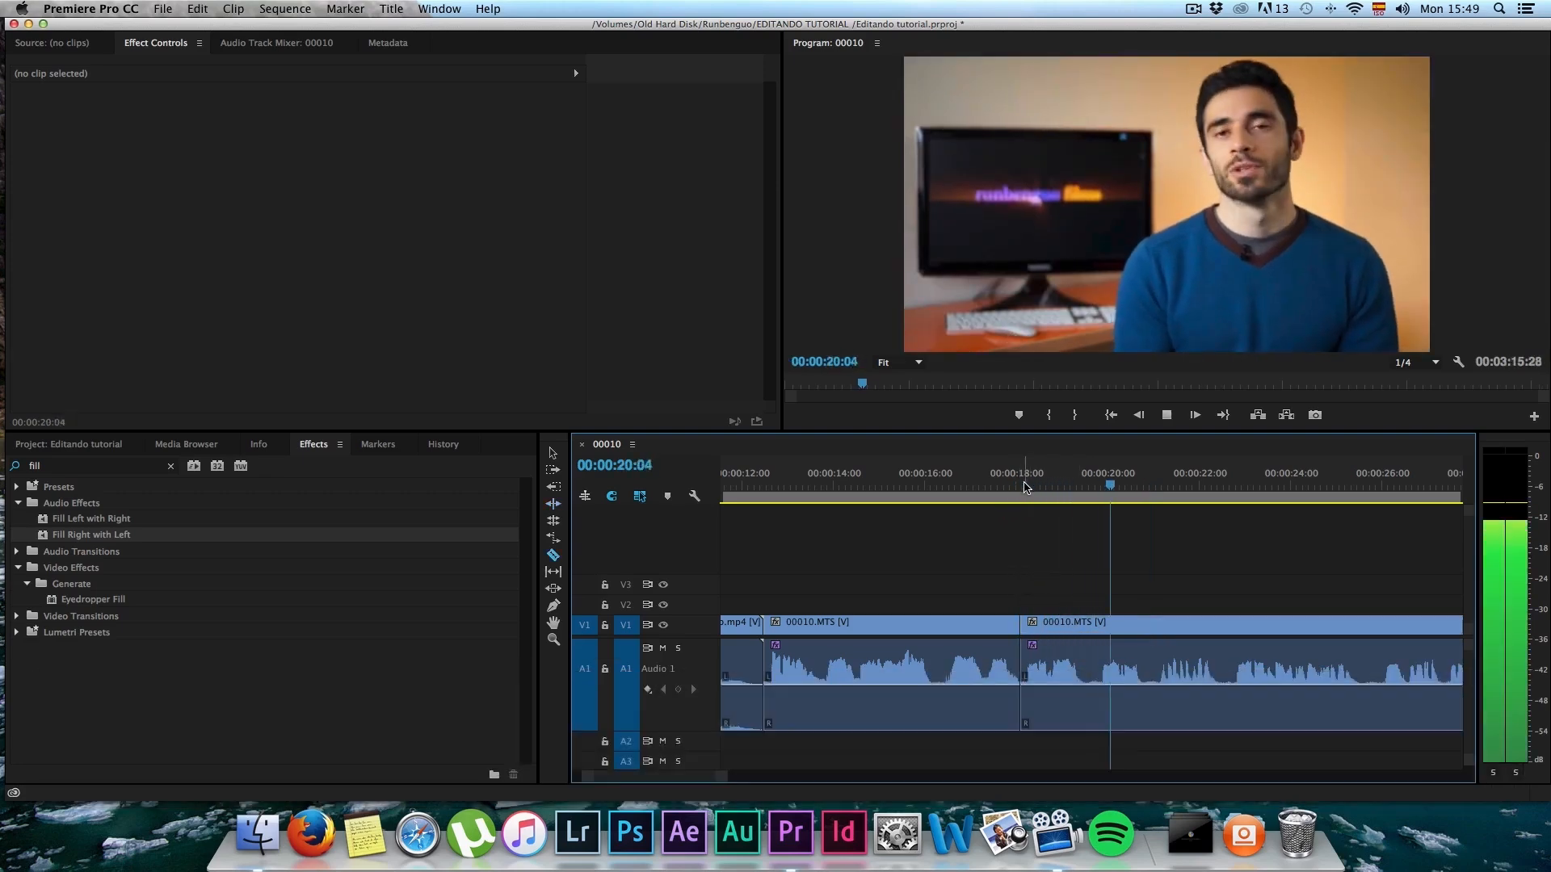
key("space")
key("b")
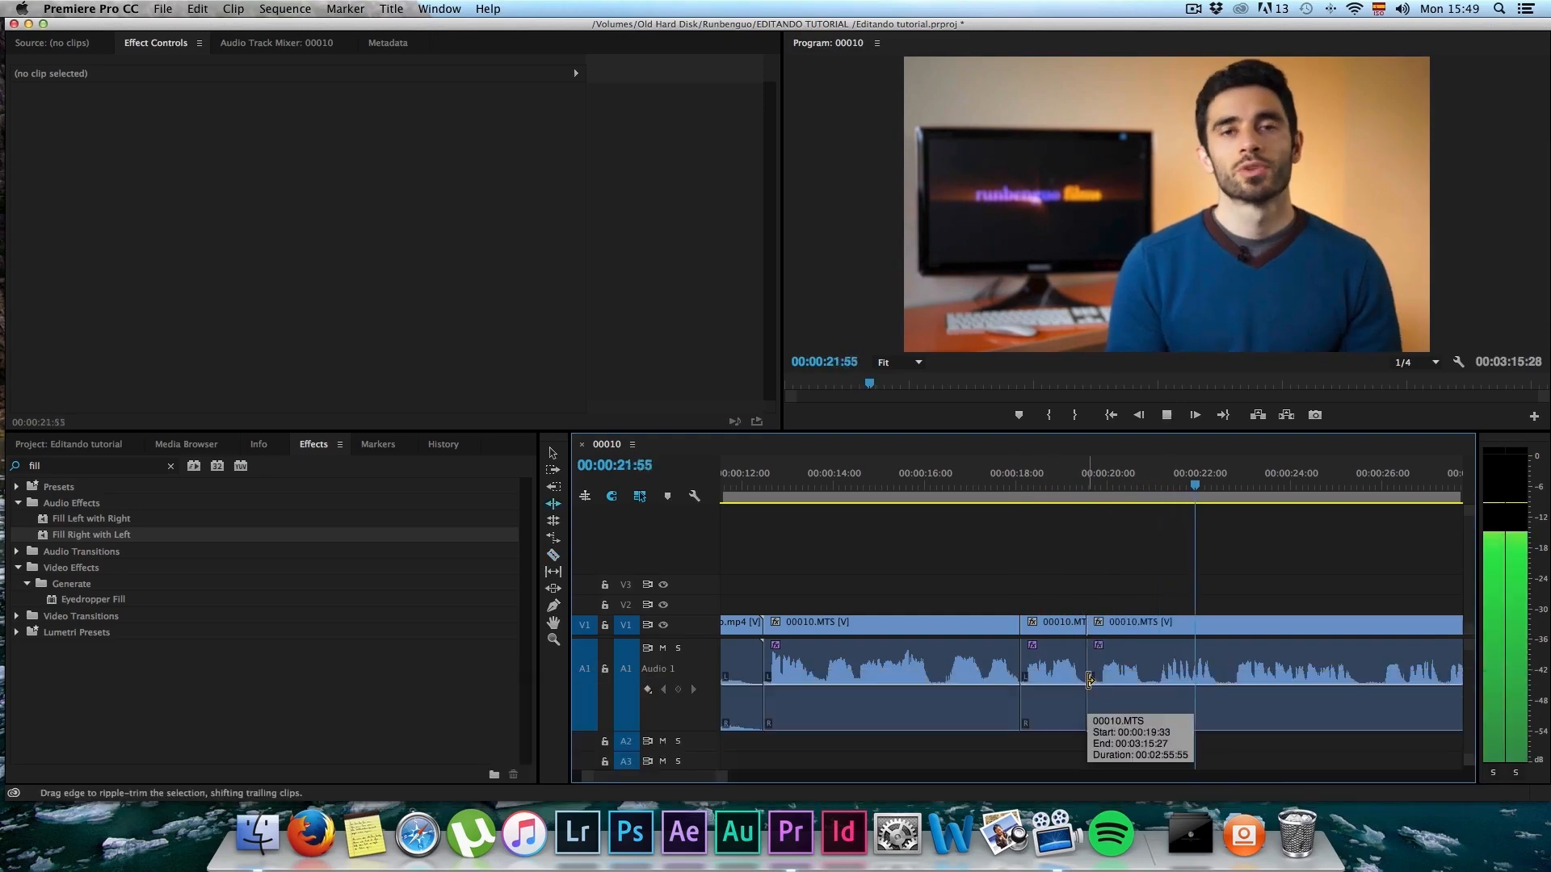
key("space")
left_click_drag(1089, 681, 1158, 681)
Step: Play from about 00:00:20:30, split 00010.MTS at about 00:00:20:56, and ripple-trim about 18 frames from the following segment's start
left_click(1131, 489)
key("space")
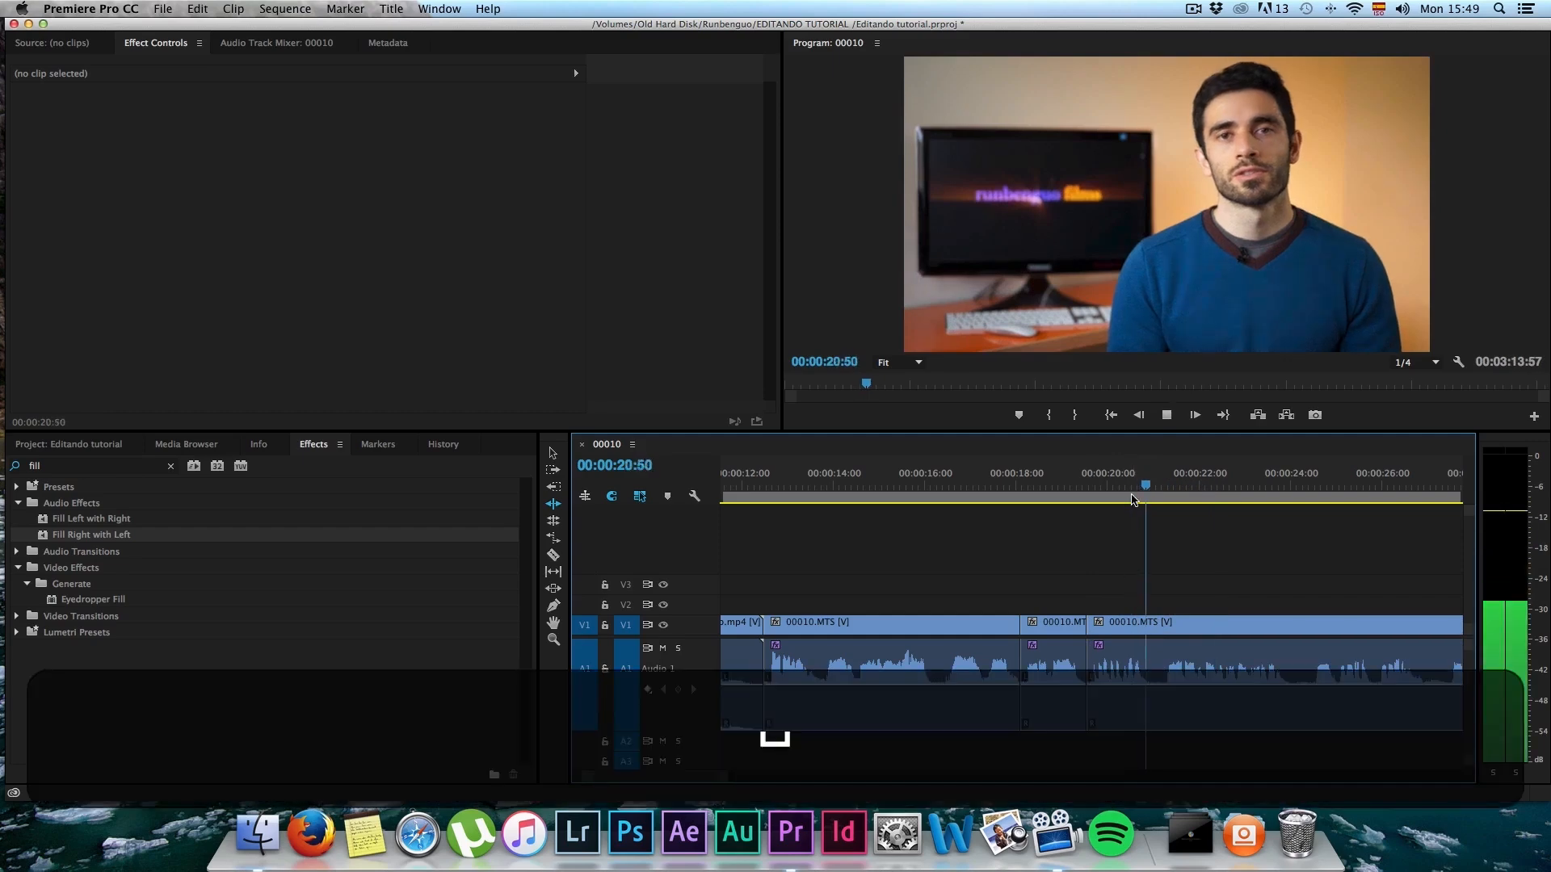
key("space")
key("c")
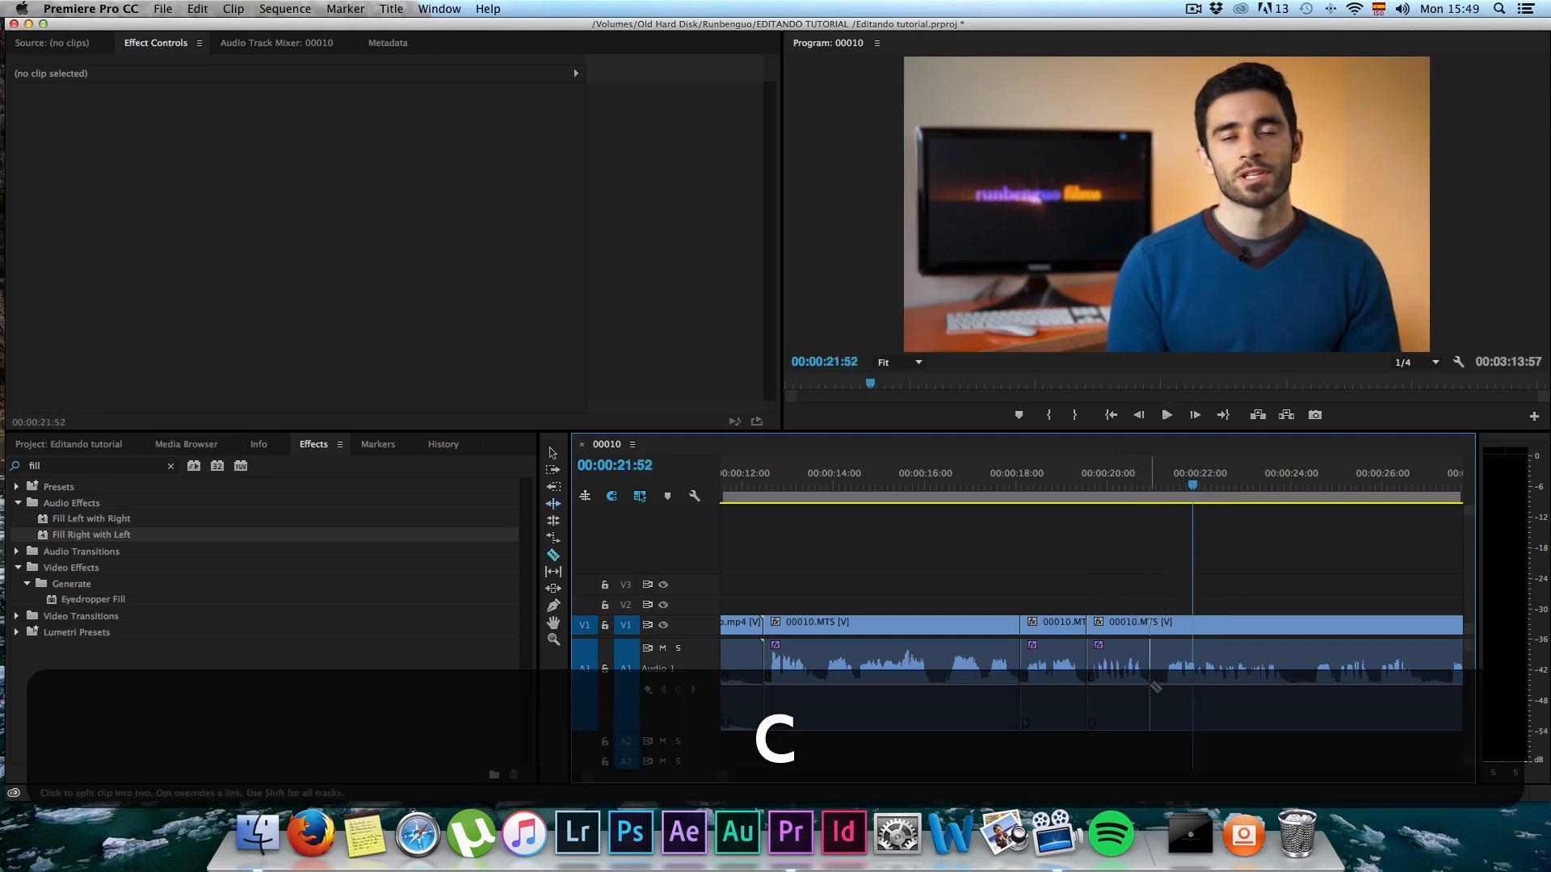
key("b")
left_click_drag(1150, 666, 1160, 658)
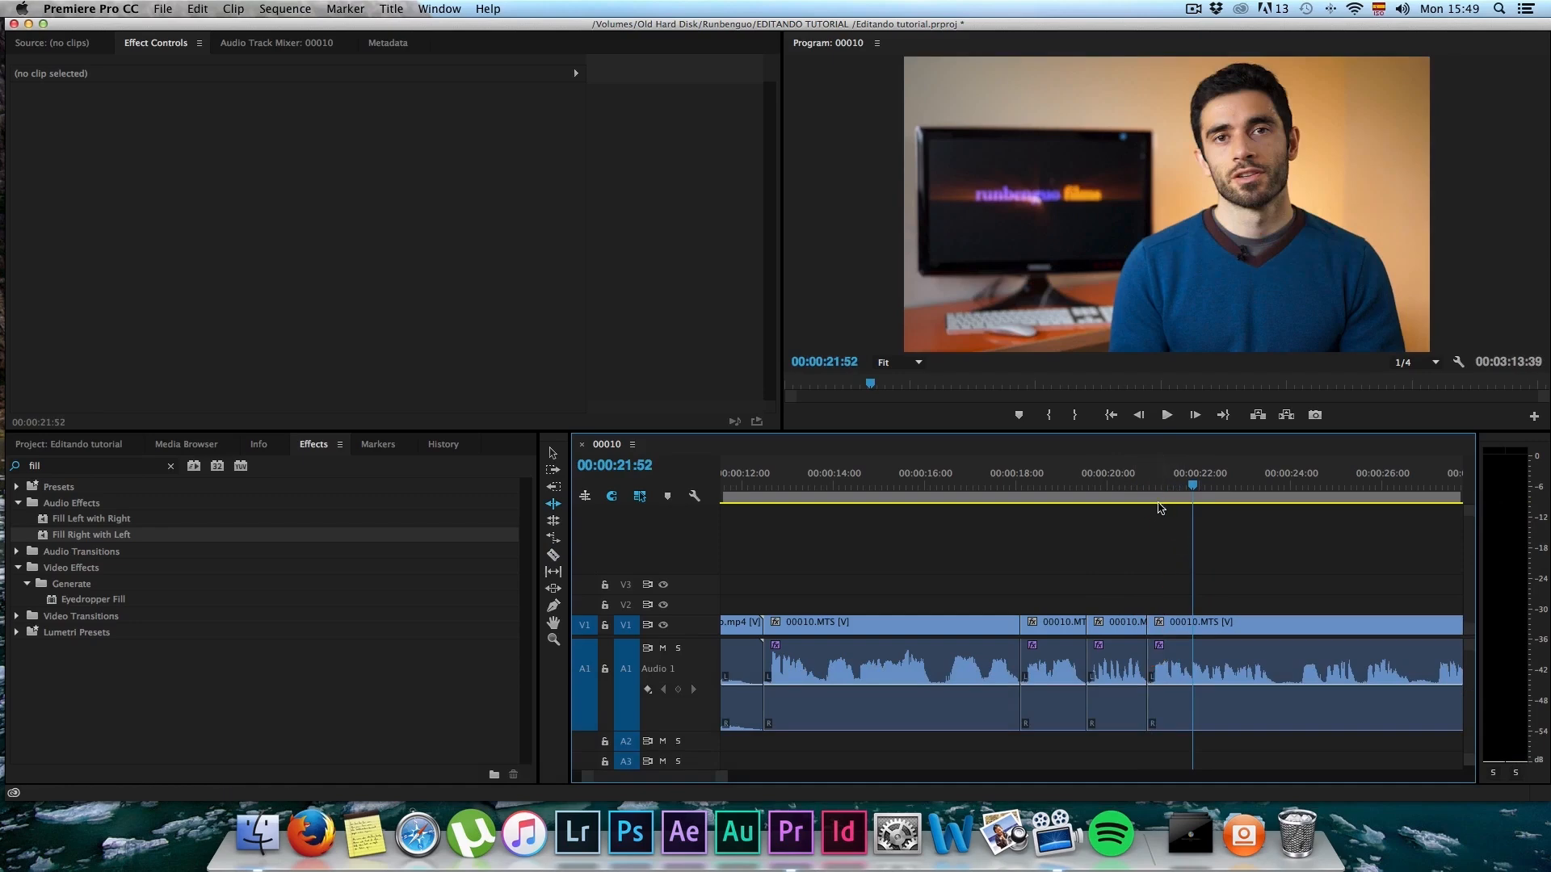
Step: Play on to 00:00:24:42, split 00010.MTS at about 00:00:23:40, and ripple-trim about 28 frames from the following segment's start
scroll(1095, 542, "right", 3)
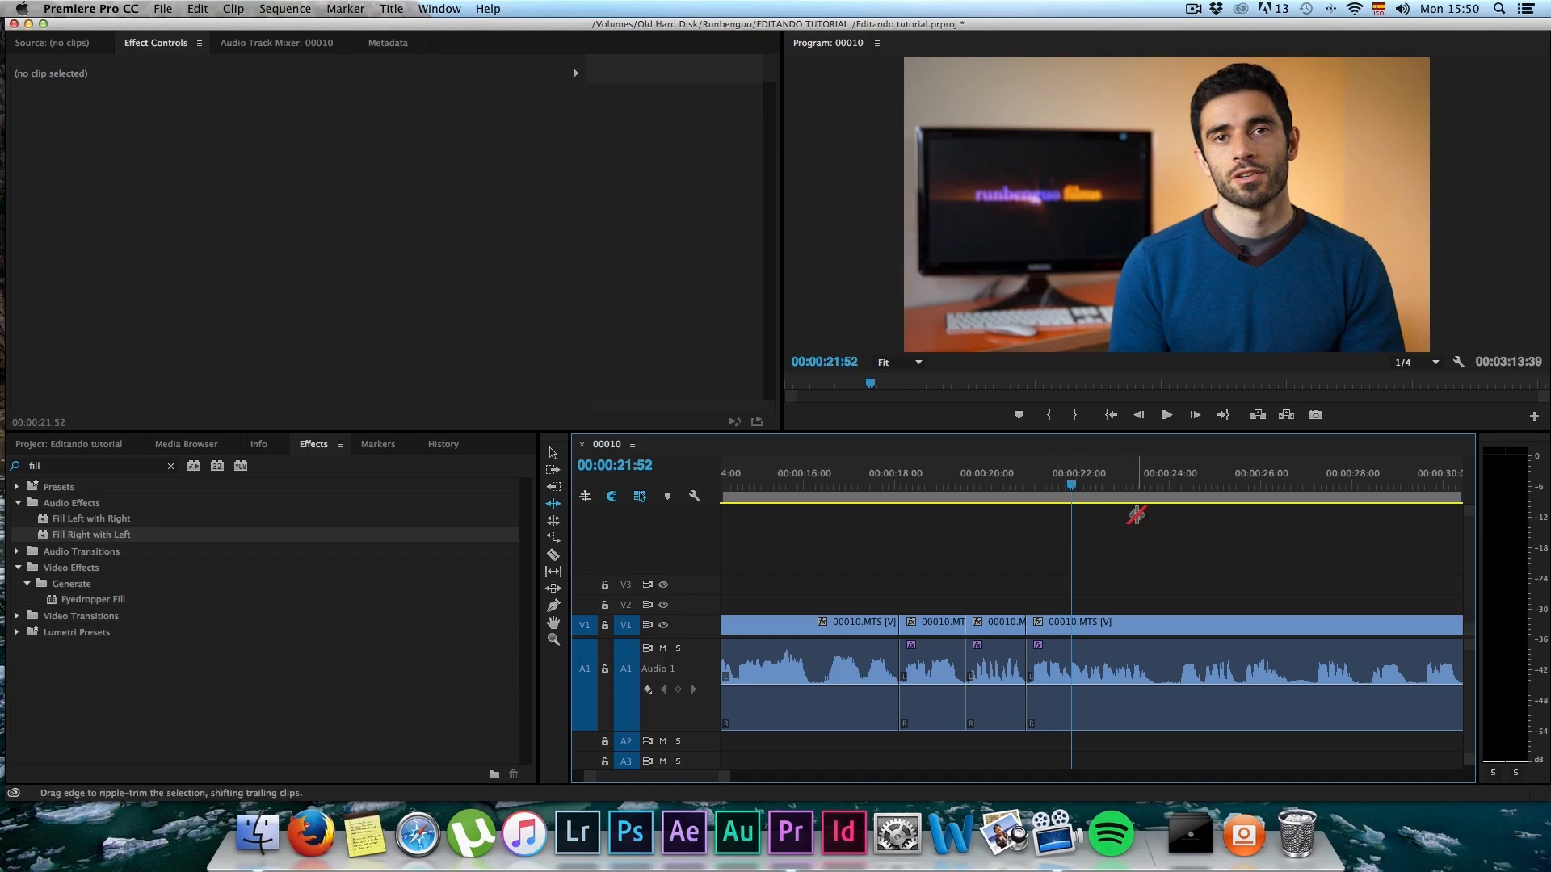
key("space")
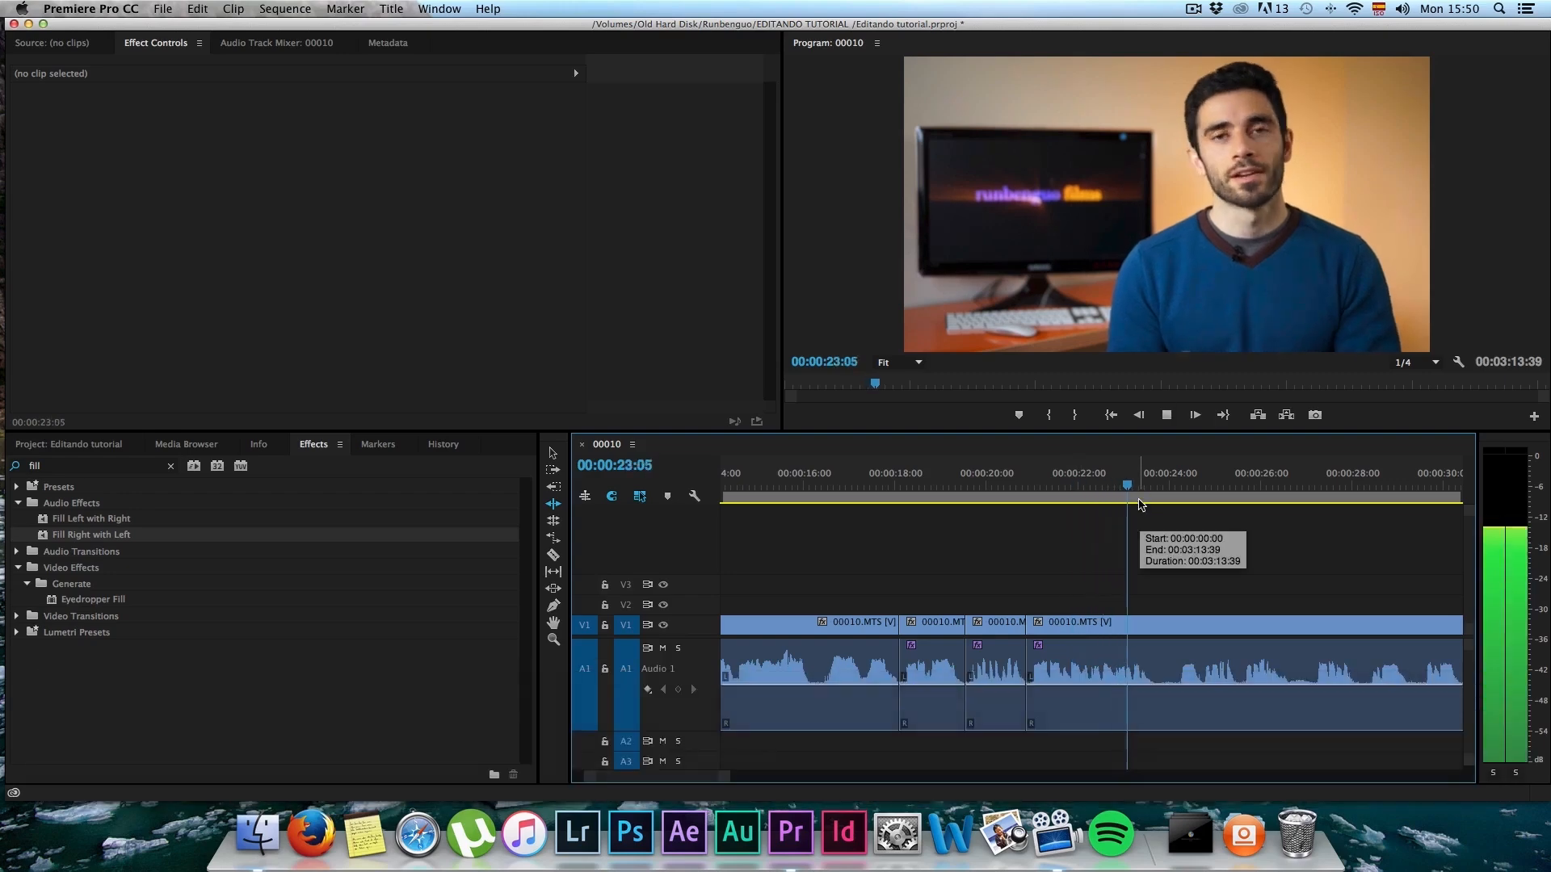
key("space")
key("c")
left_click(1153, 680)
key("b")
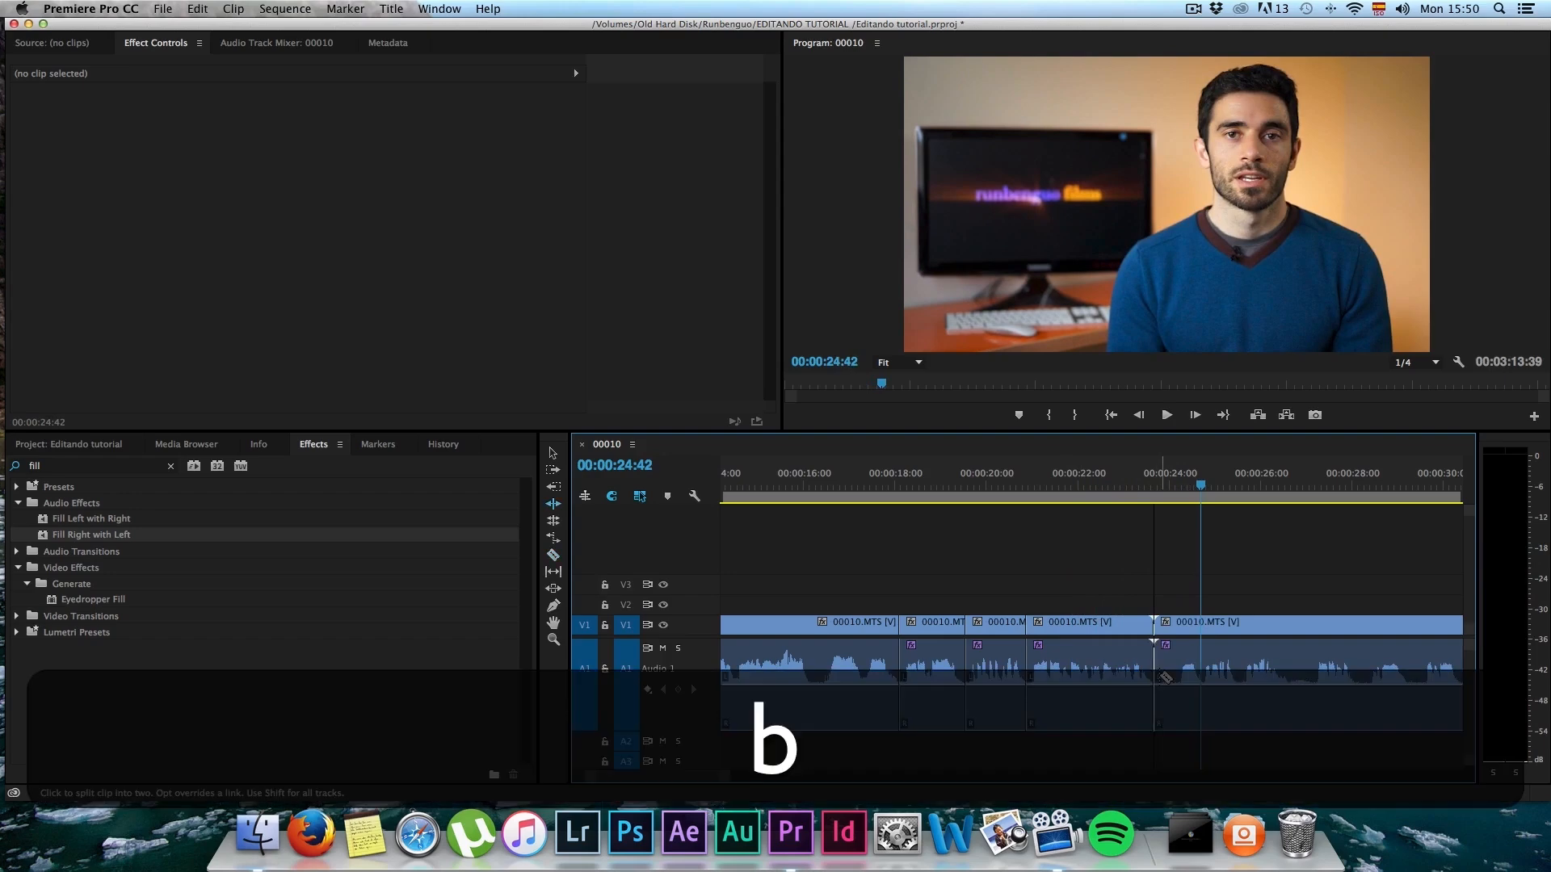
left_click_drag(1162, 672, 1169, 642)
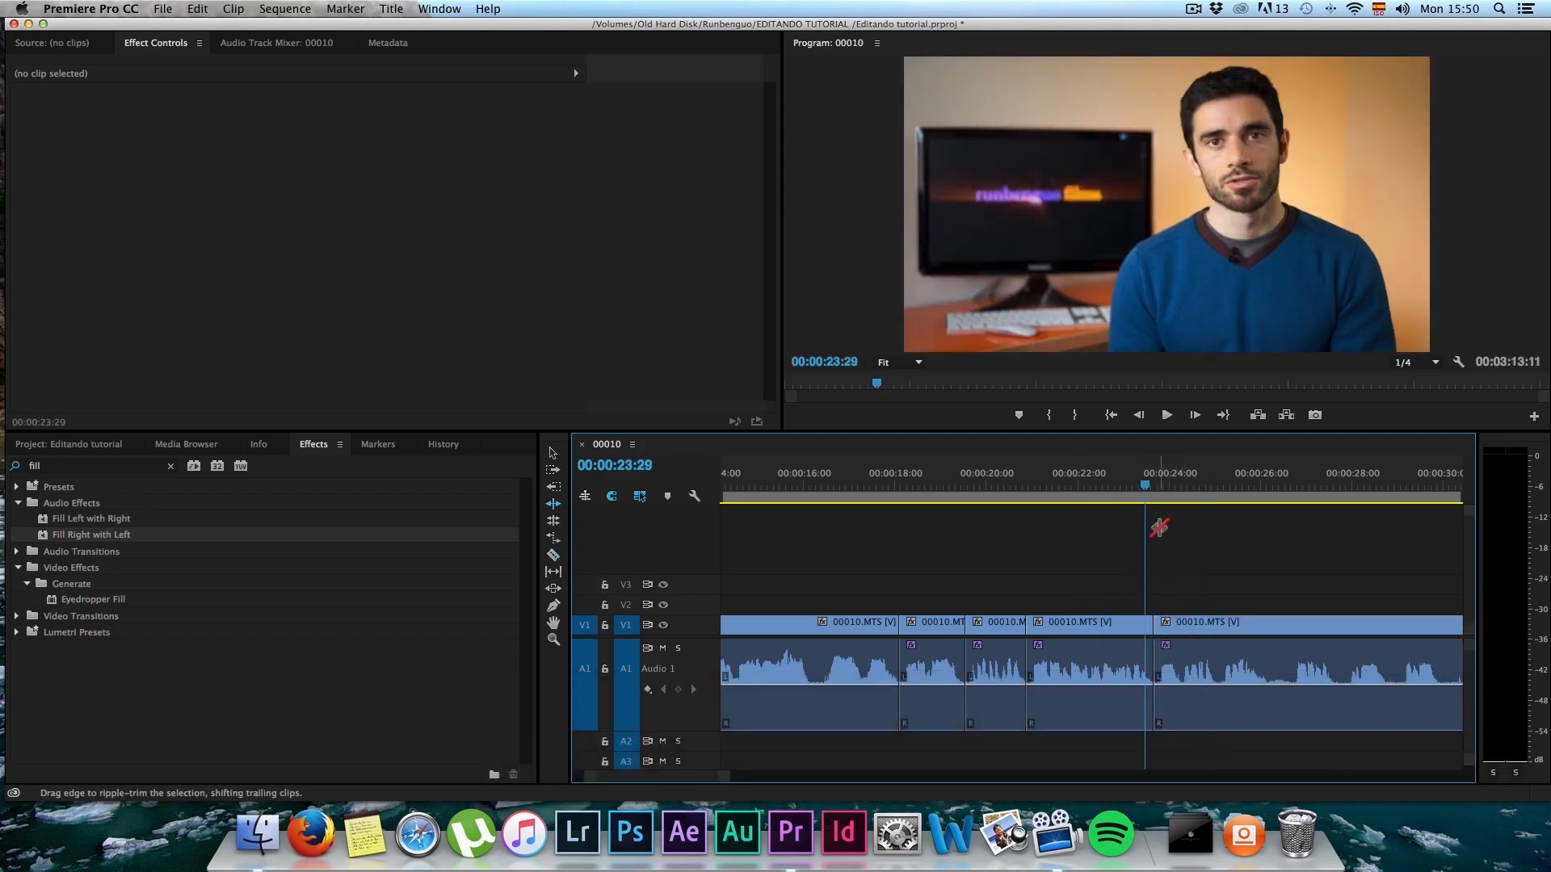
Step: Review the footage up to 00:00:31:19, split 00010.MTS at about 00:00:27:35, and ripple-trim about 16 frames from the following segment's start
key("space")
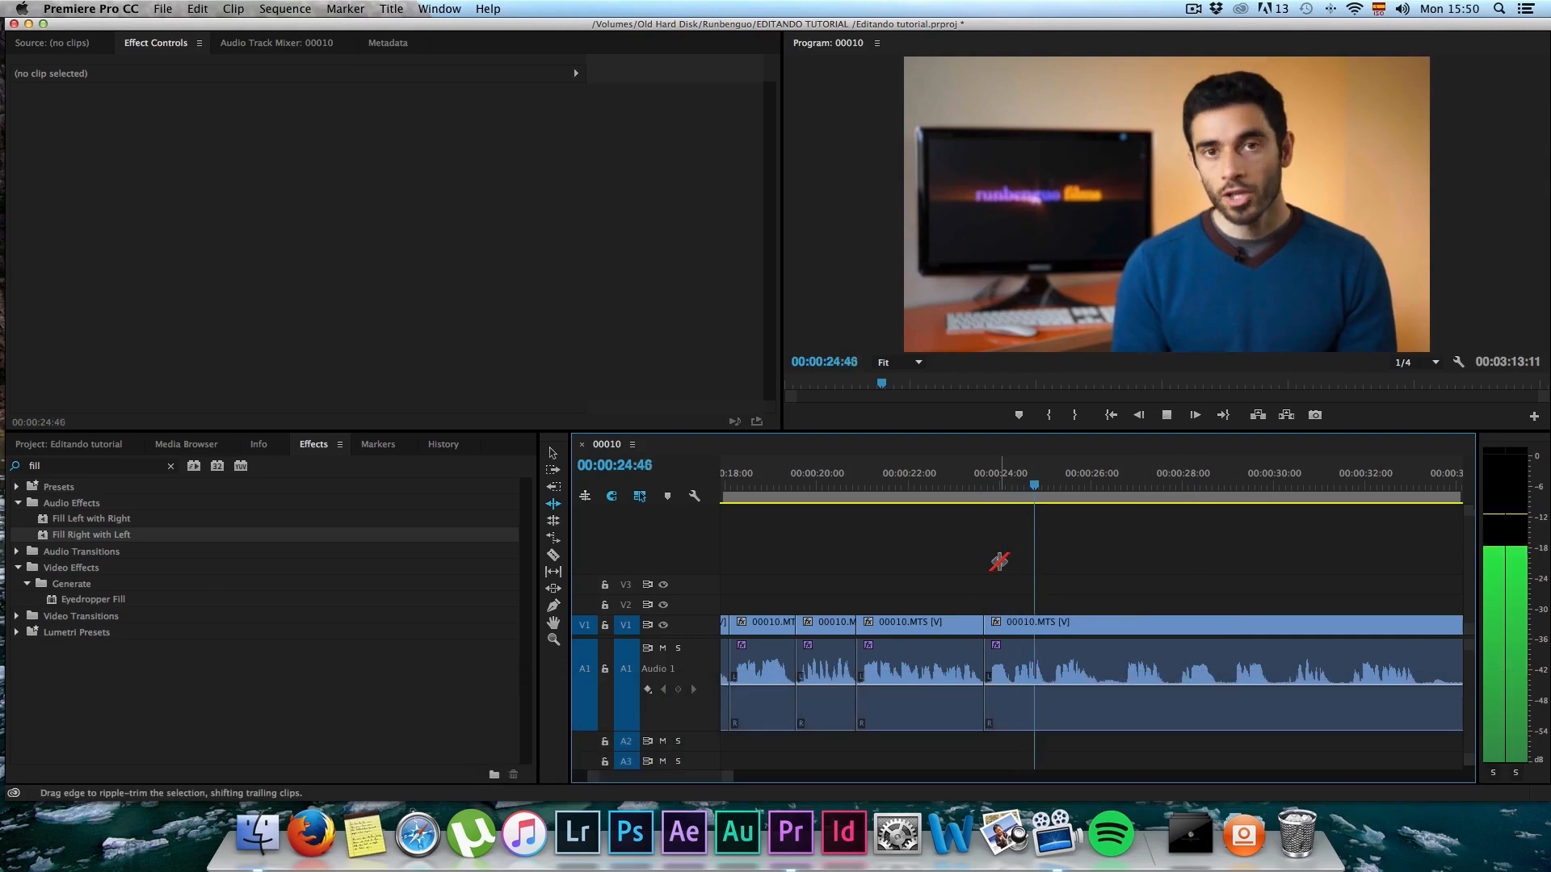
key("space")
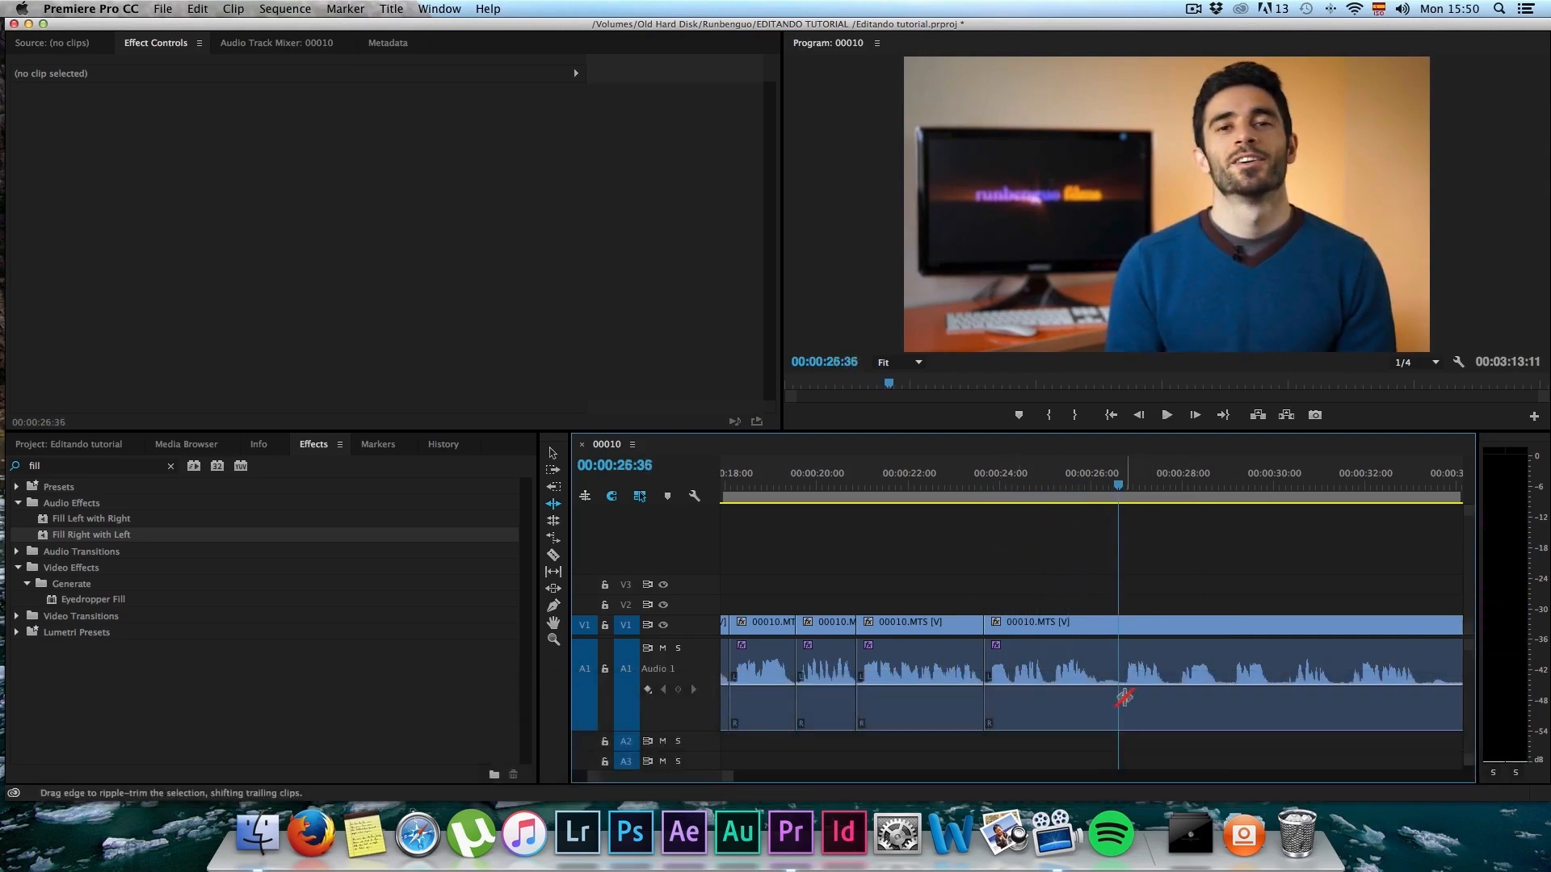
key("space")
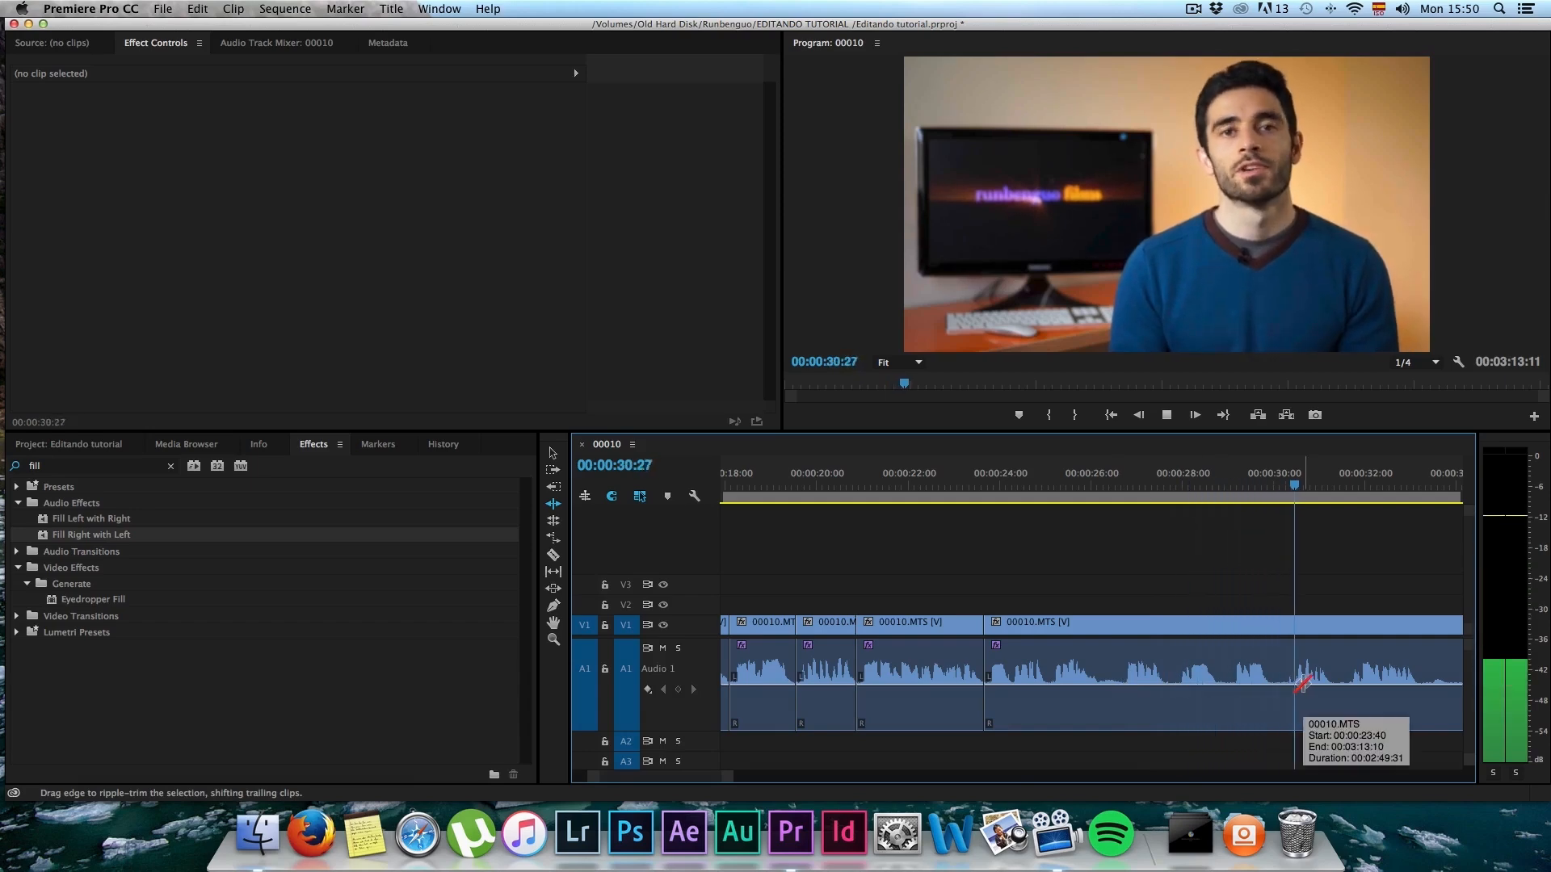
key("space")
scroll(1092, 664, "down", 3)
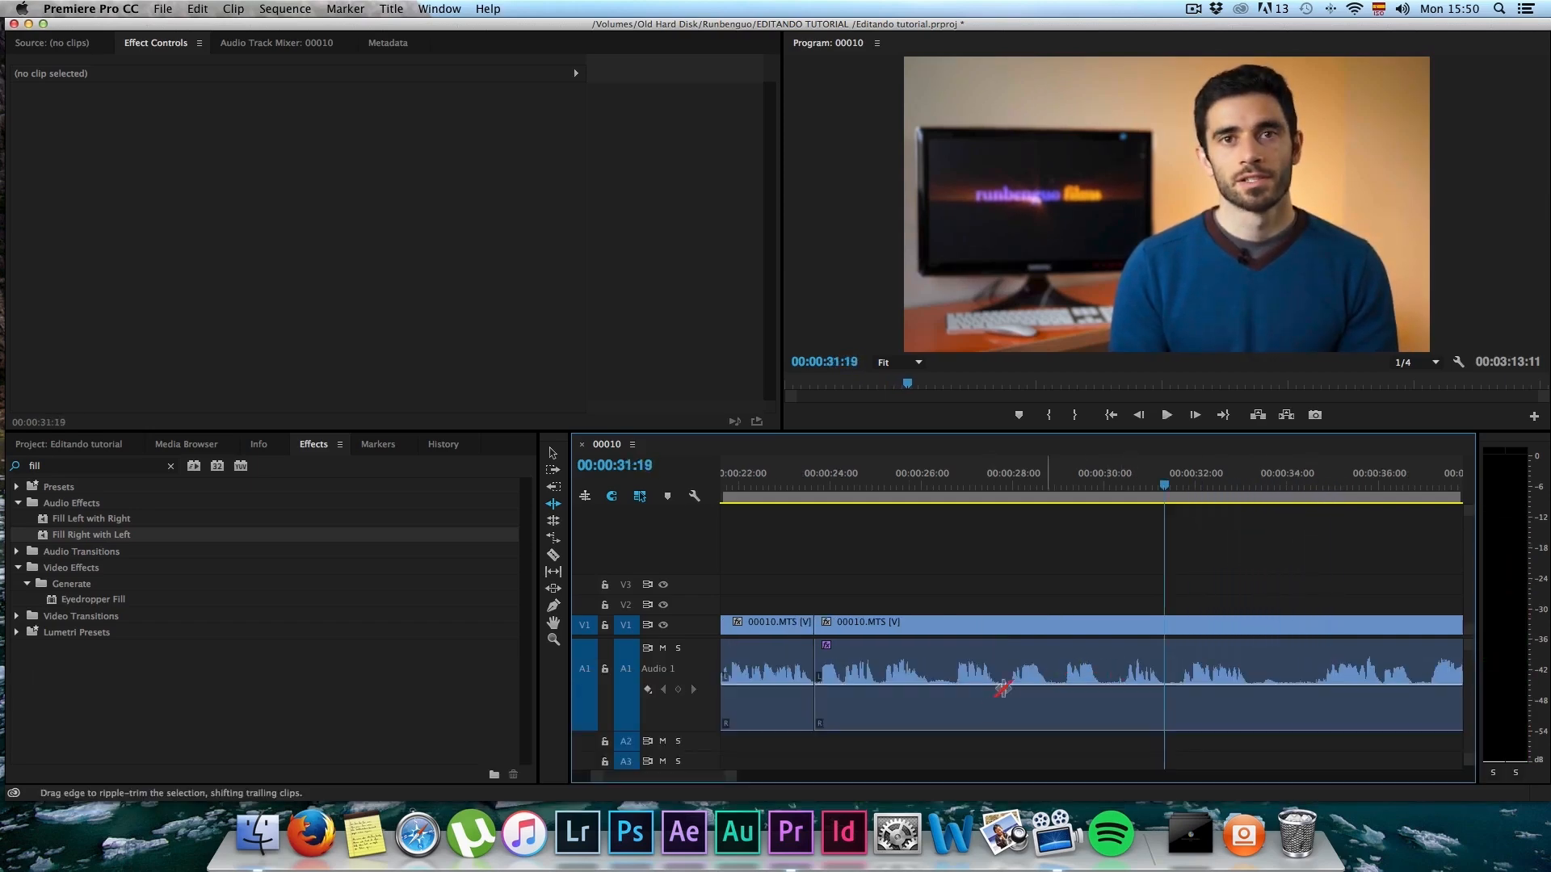
key("alt")
scroll(997, 693, "up", 2)
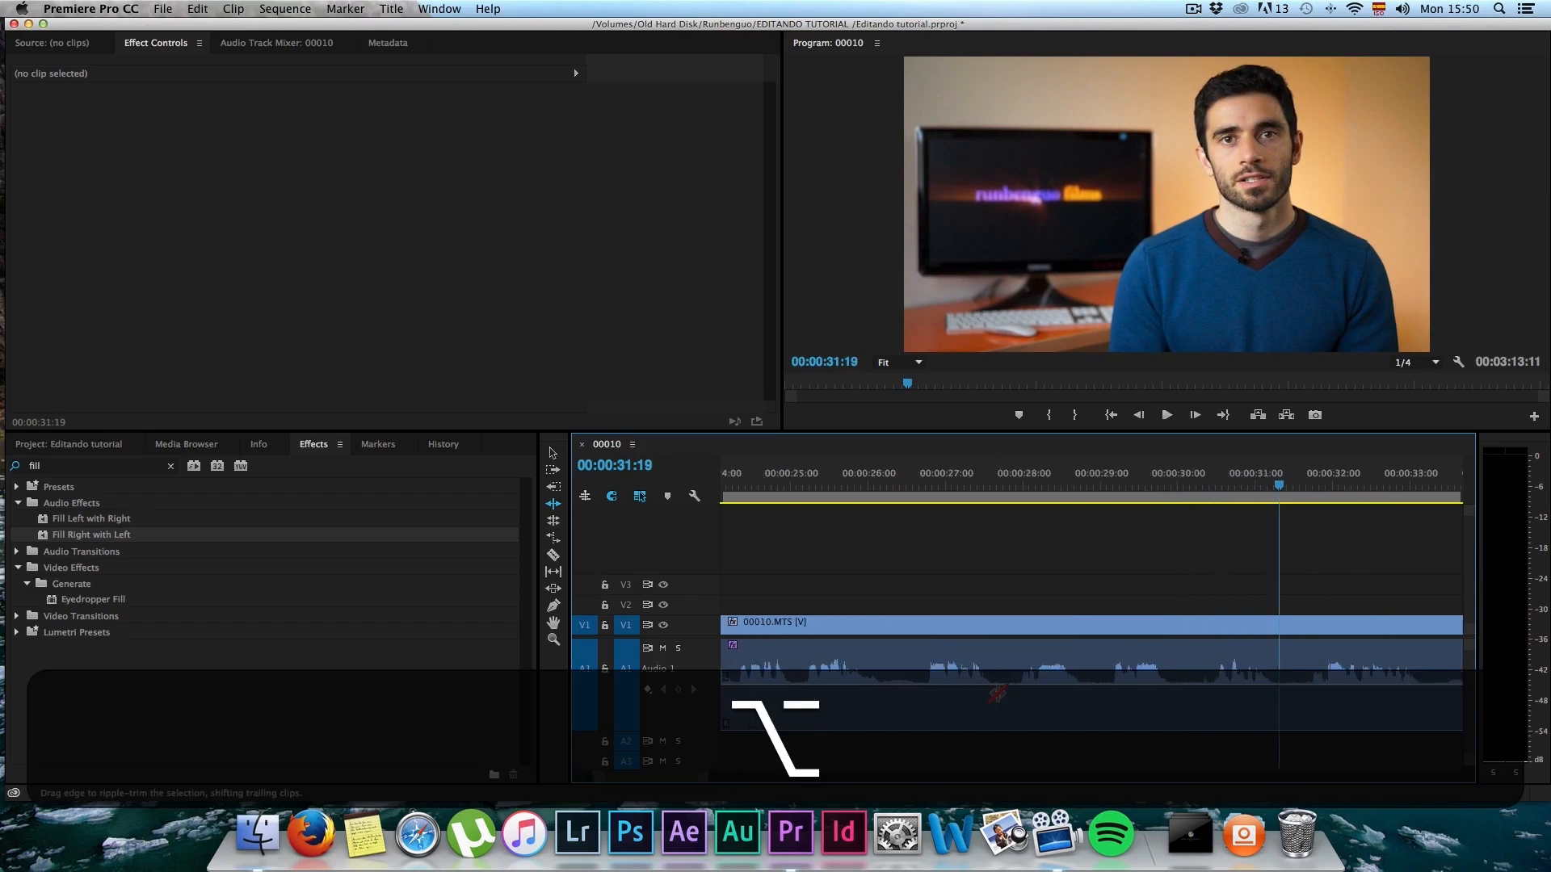
key("c")
left_click(999, 692)
key("b")
left_click_drag(997, 676, 1014, 667)
Step: Split 00010.MTS at about 00:00:28:30 and 00:00:29:20, ripple-trimming the short pause after each cut
key("c")
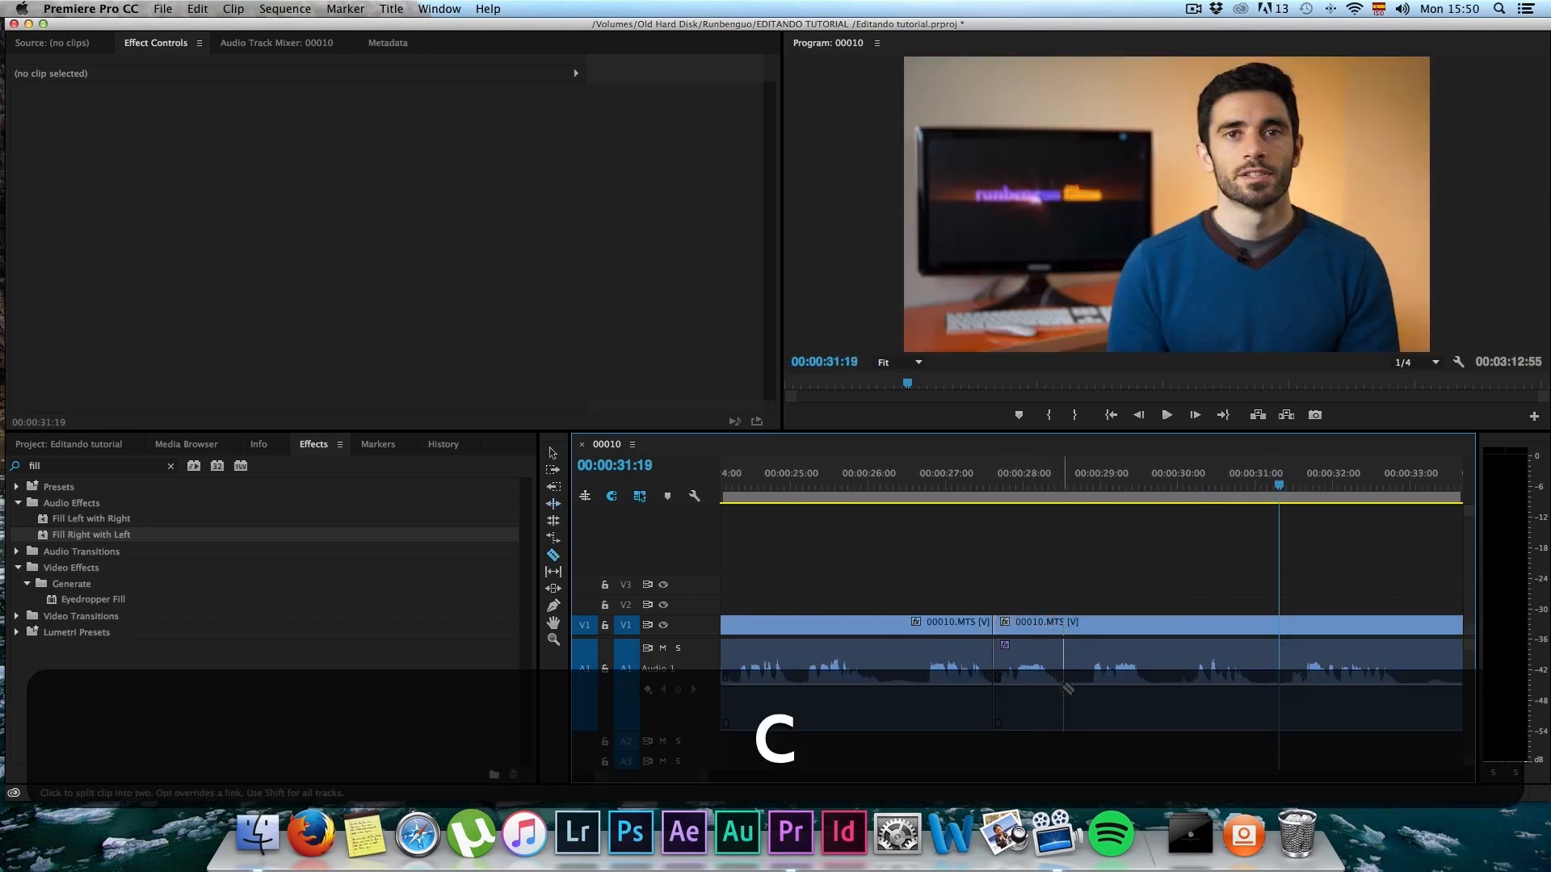
key("b")
left_click_drag(1065, 686, 1117, 688)
key("c")
left_click(1126, 687)
key("b")
left_click_drag(1130, 670, 1149, 669)
Step: Review the following footage, split 00010.MTS at about 00:00:32:00, and ripple-trim about 1.5 seconds from the last segment's start
key("space")
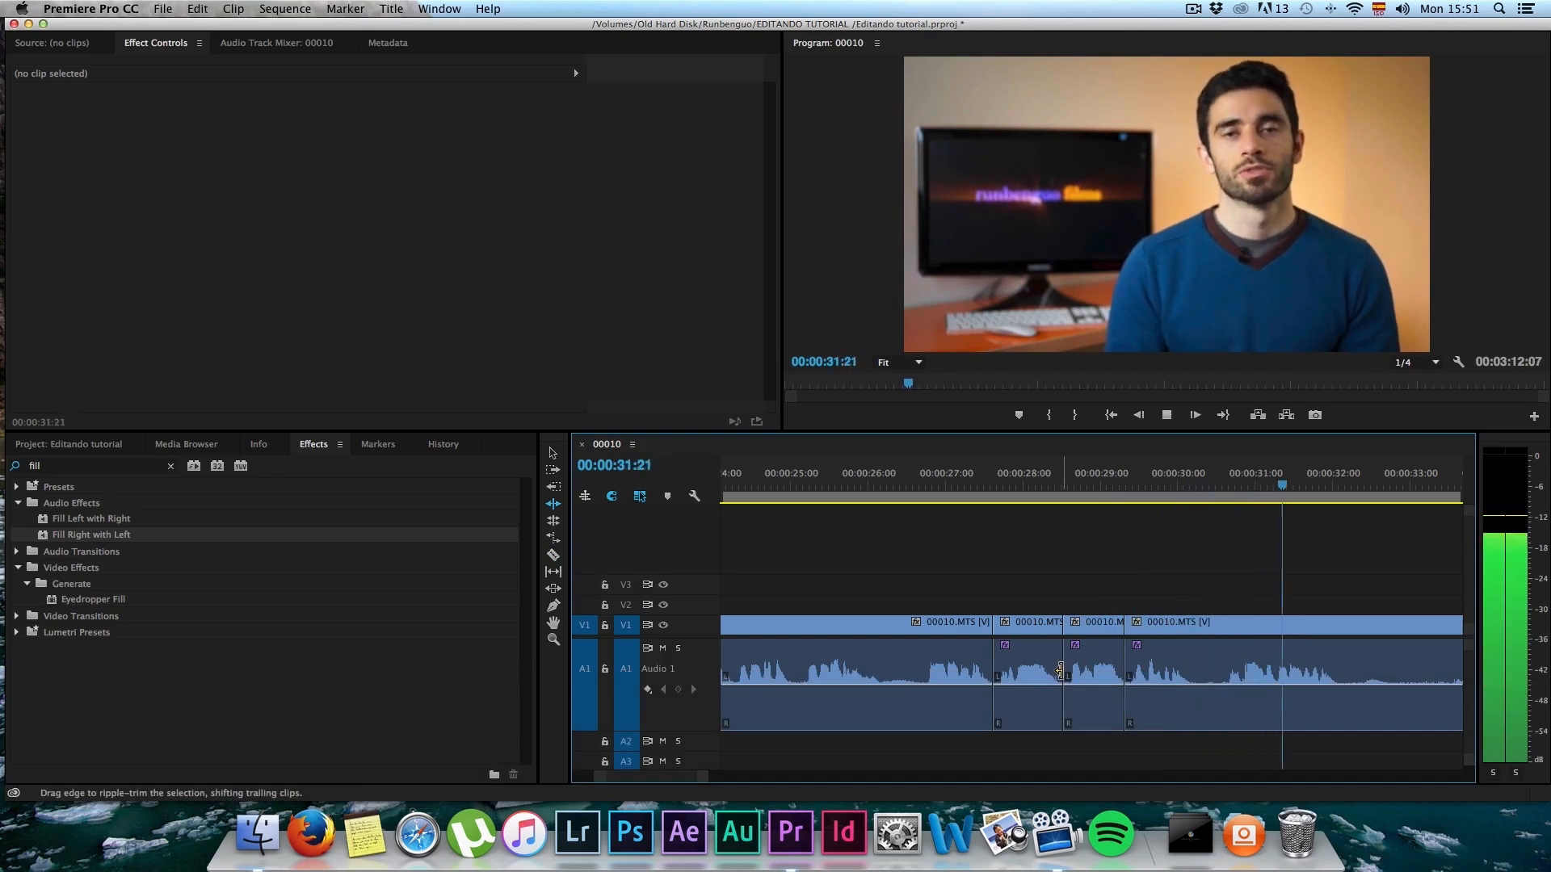
key("space")
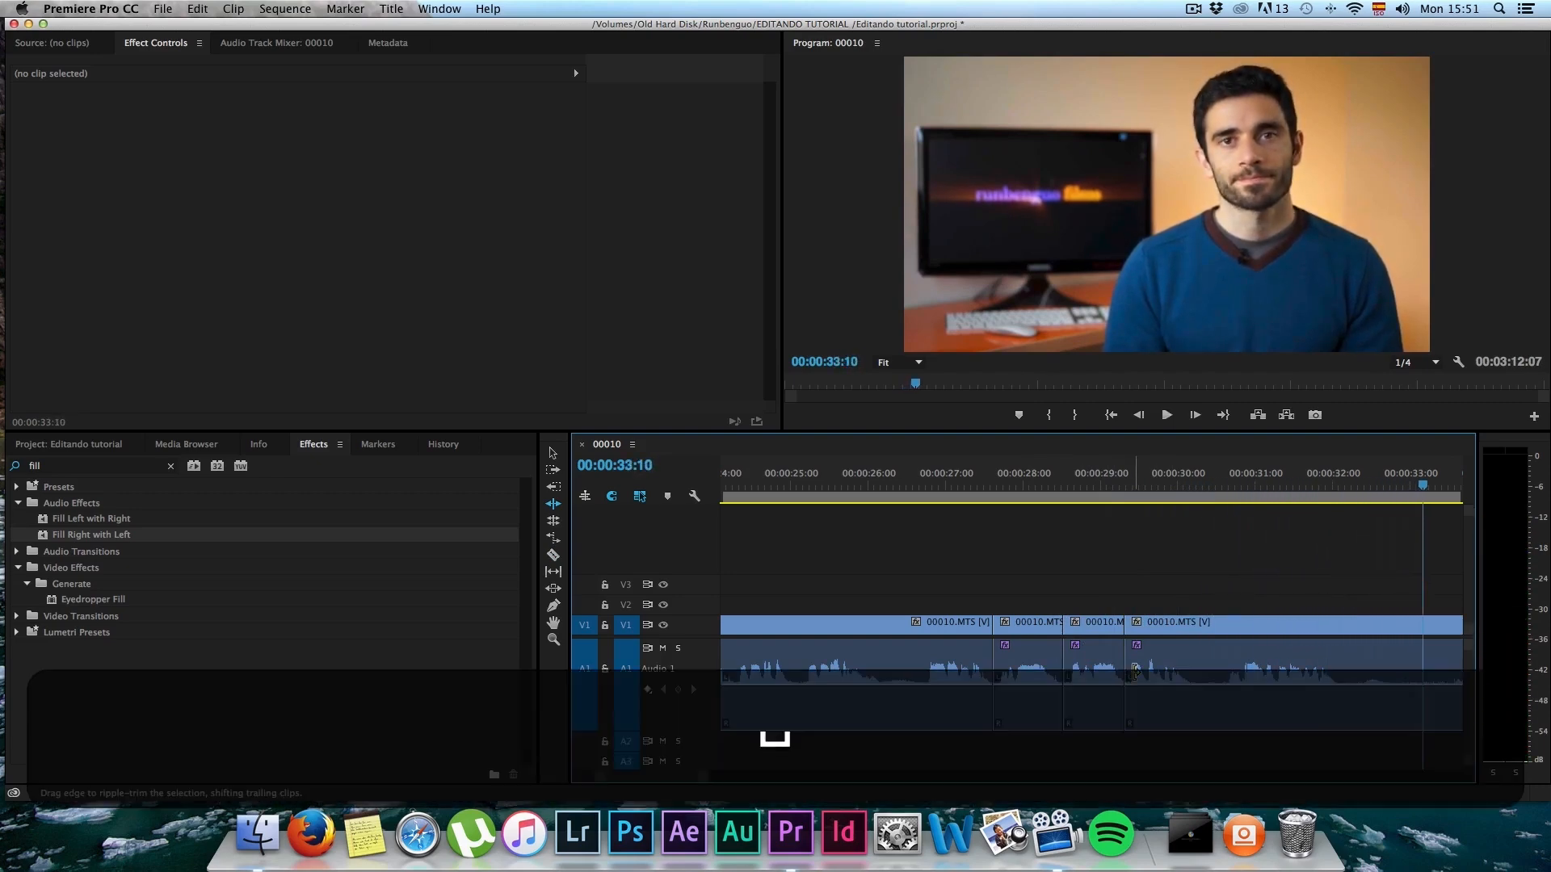
scroll(1360, 709, "right", 5)
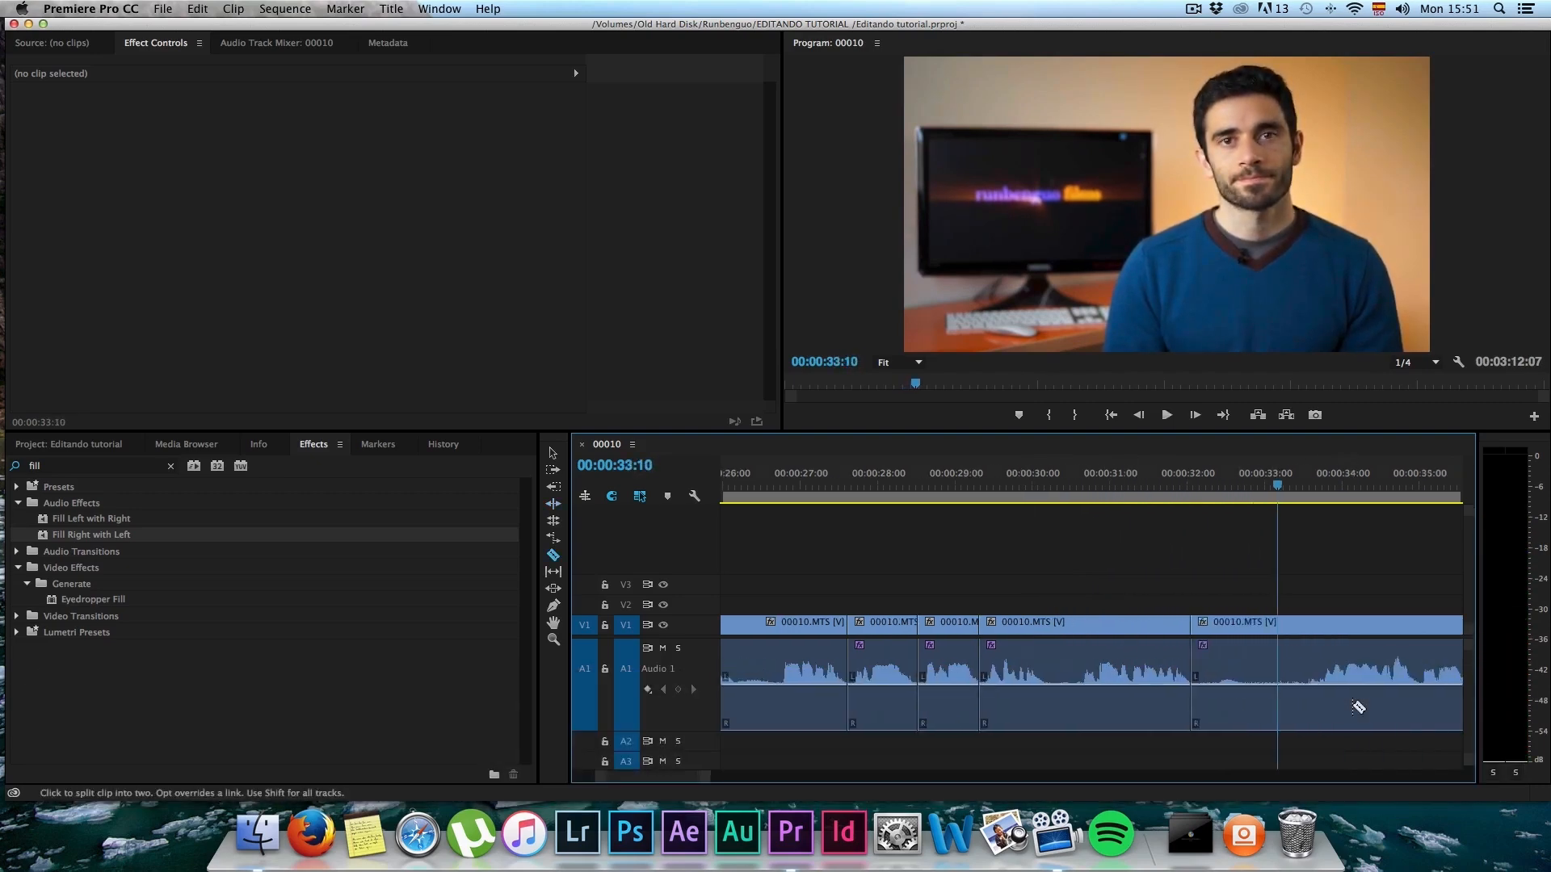
key("space")
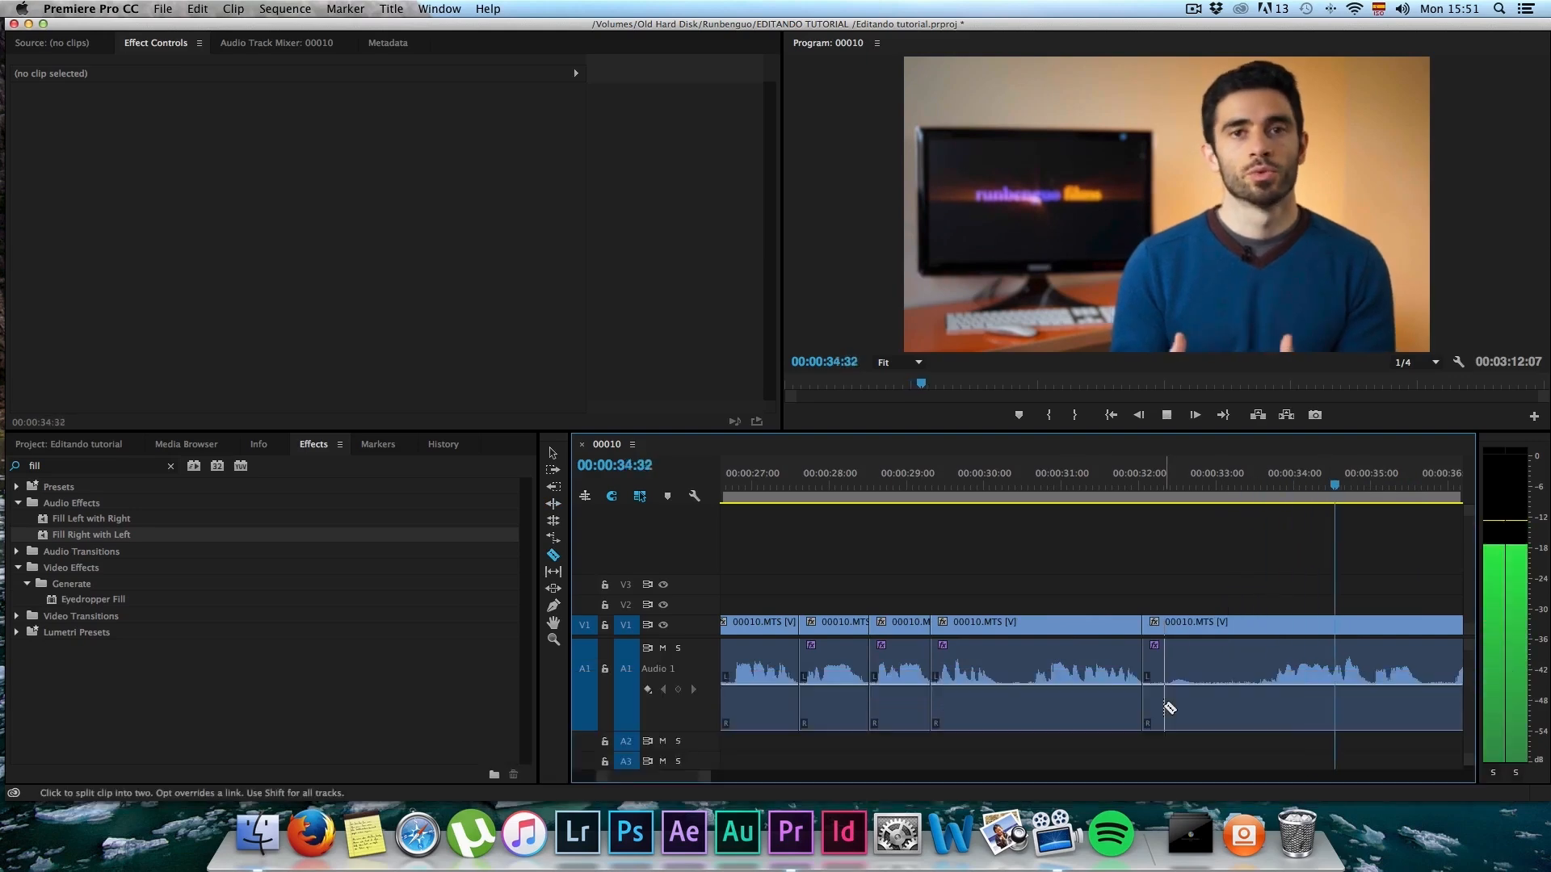
key("space")
key("b")
left_click_drag(1152, 677, 1257, 651)
Step: Play to 00:00:35:13, split 00010.MTS at about 00:00:34:15, ripple-trim about 19 frames from the following segment's start, and resume playback
key("space")
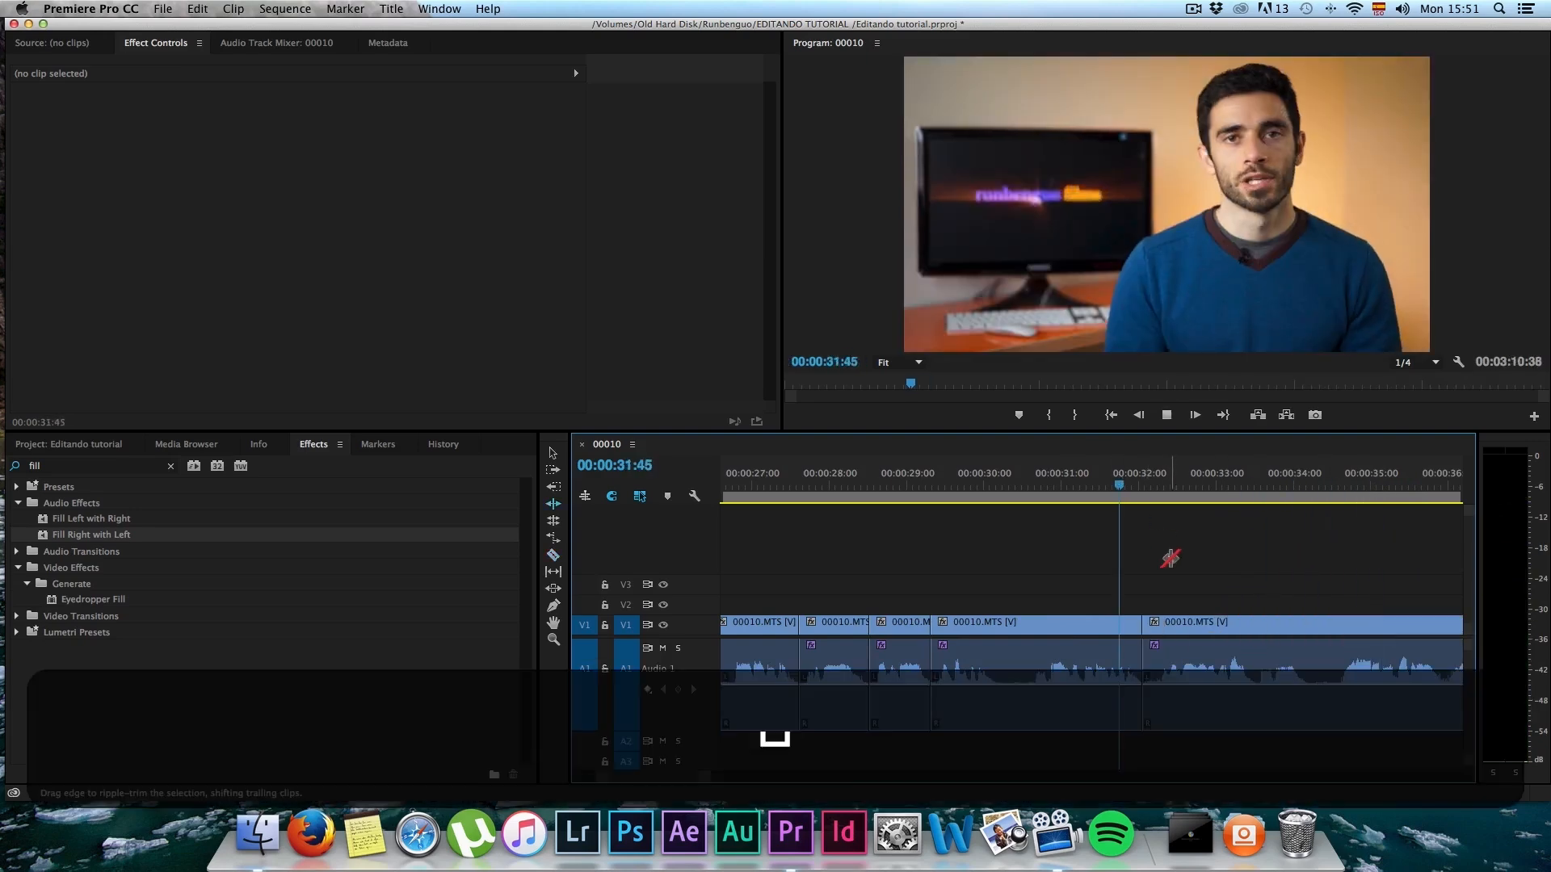
key("alt+minus")
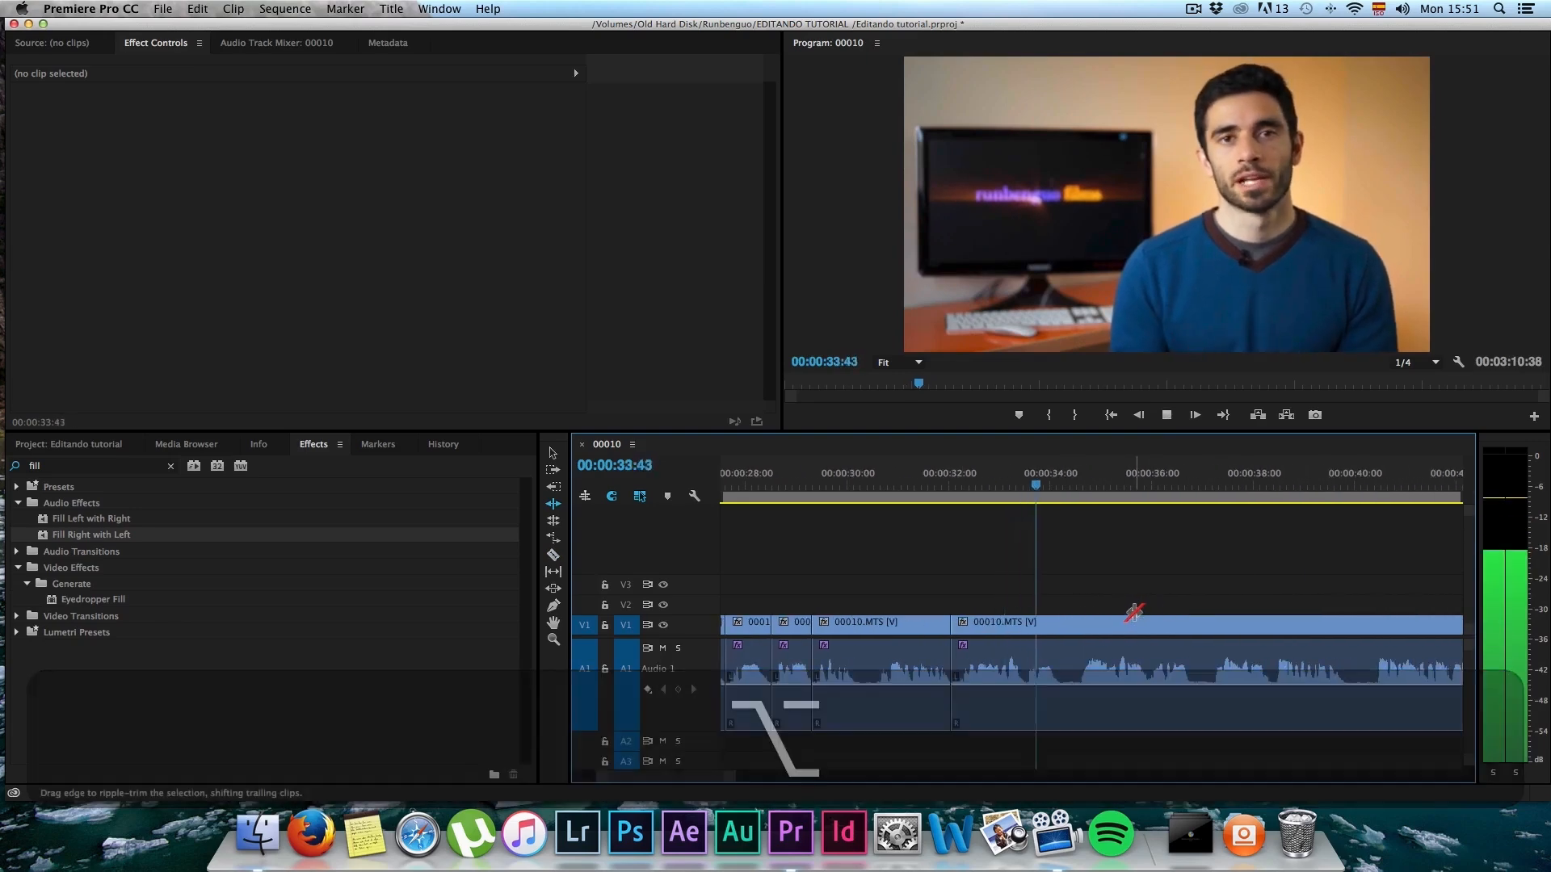
key("space")
key("c")
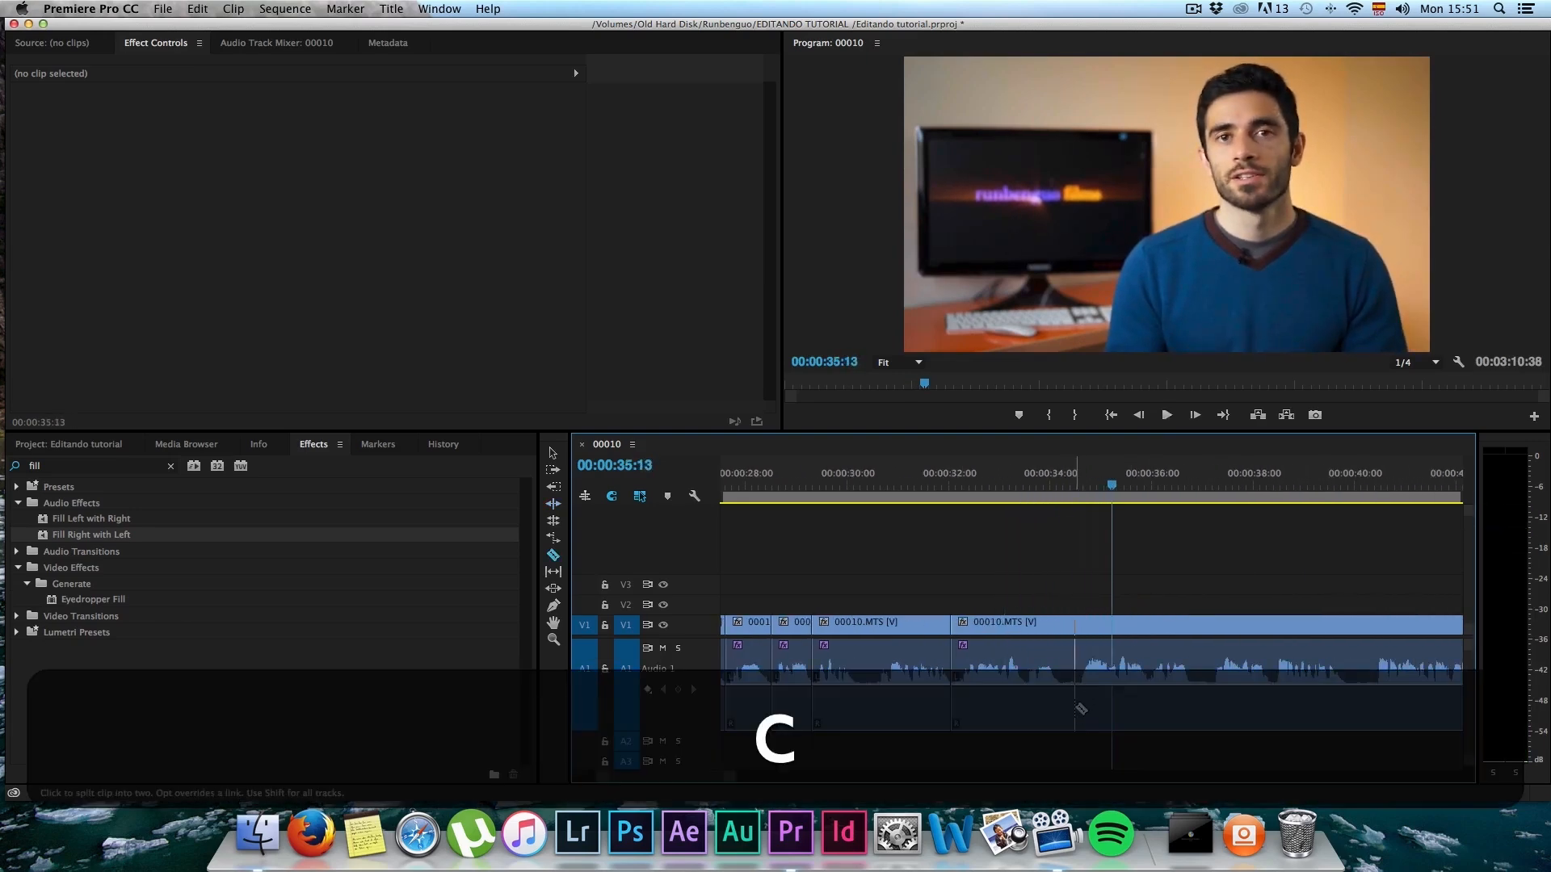
left_click(1063, 687)
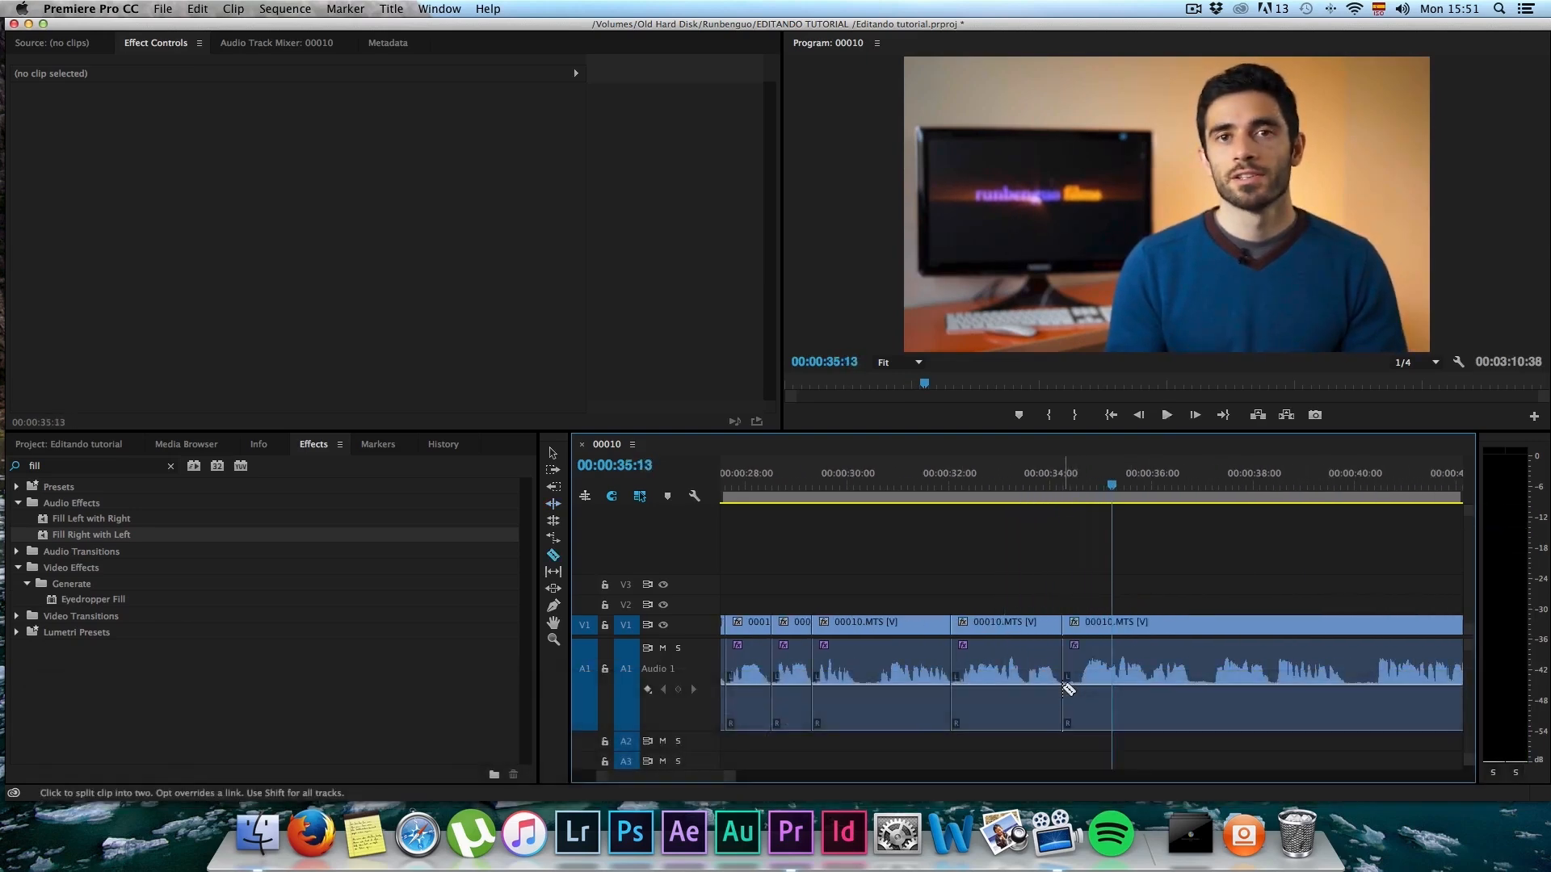
key("b")
left_click_drag(1065, 662, 1082, 658)
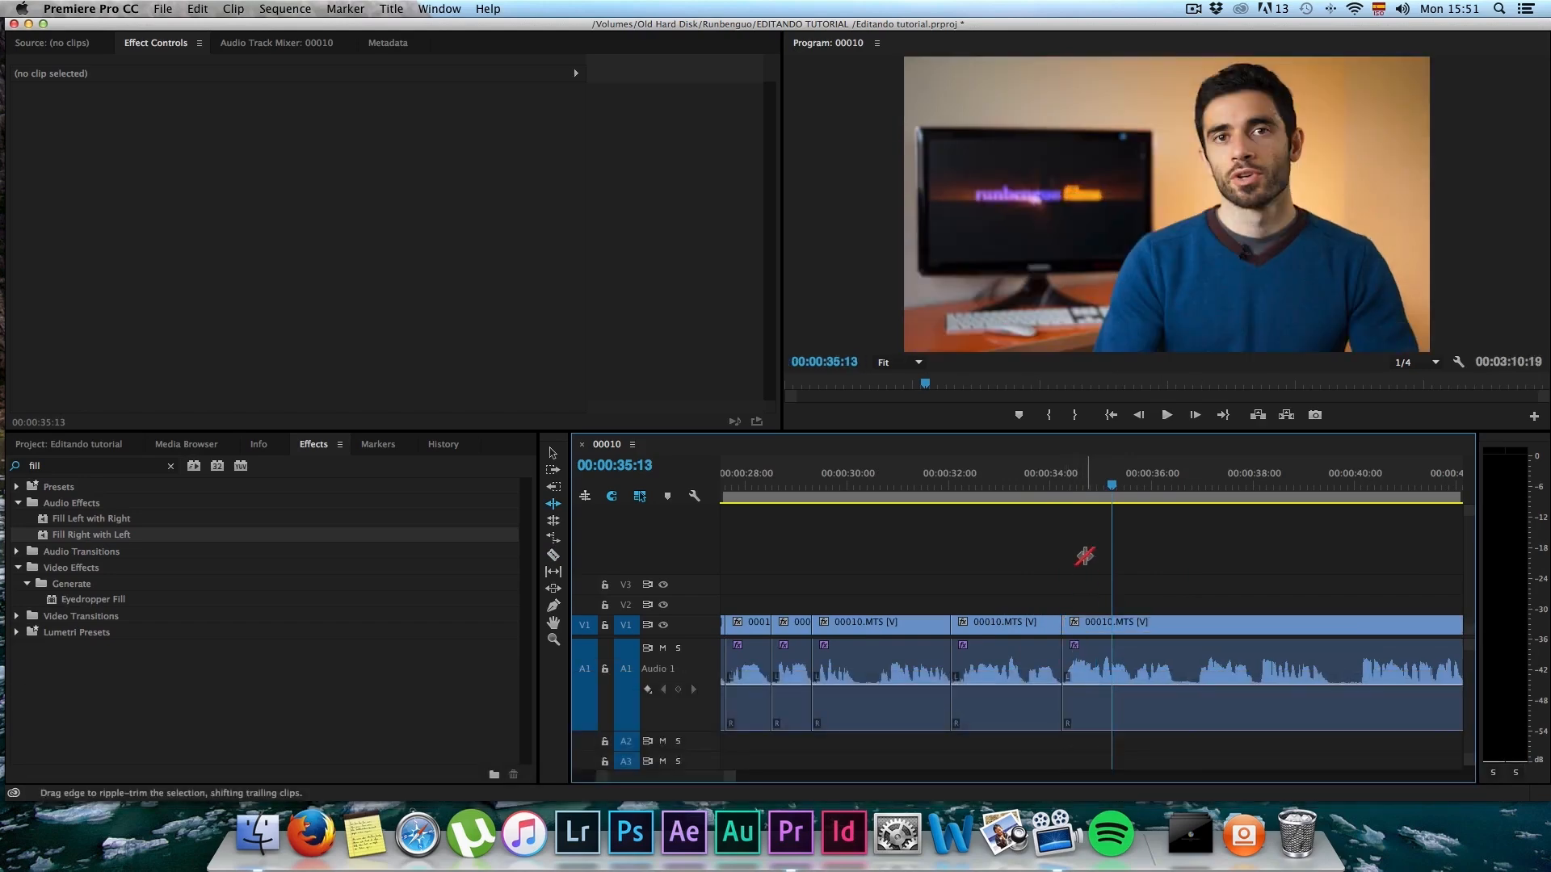
key("space")
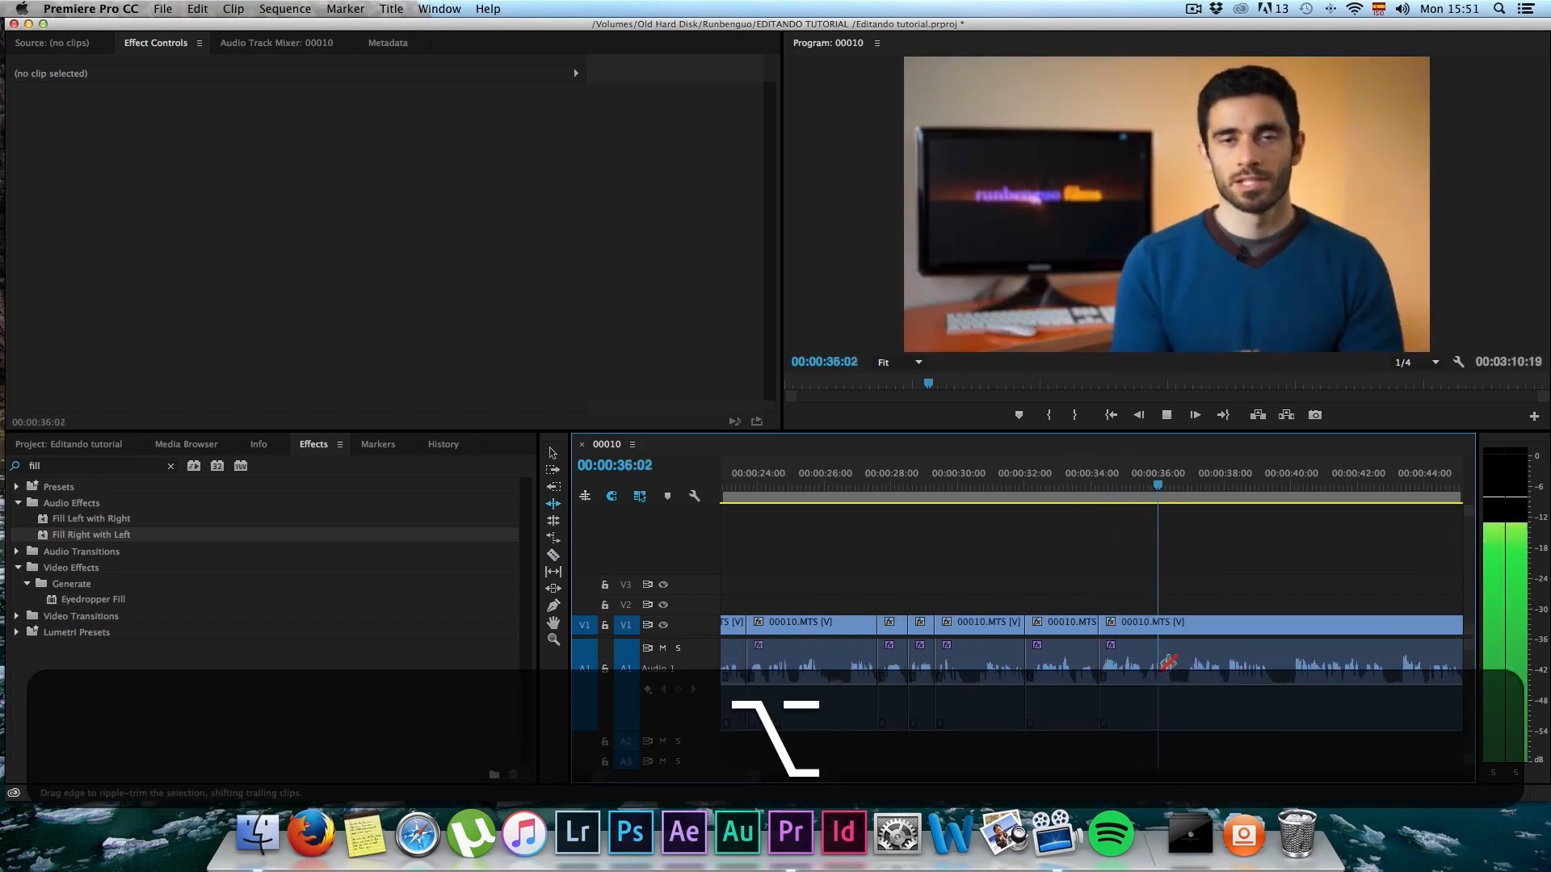
scroll(1166, 663, "down", 2, "alt")
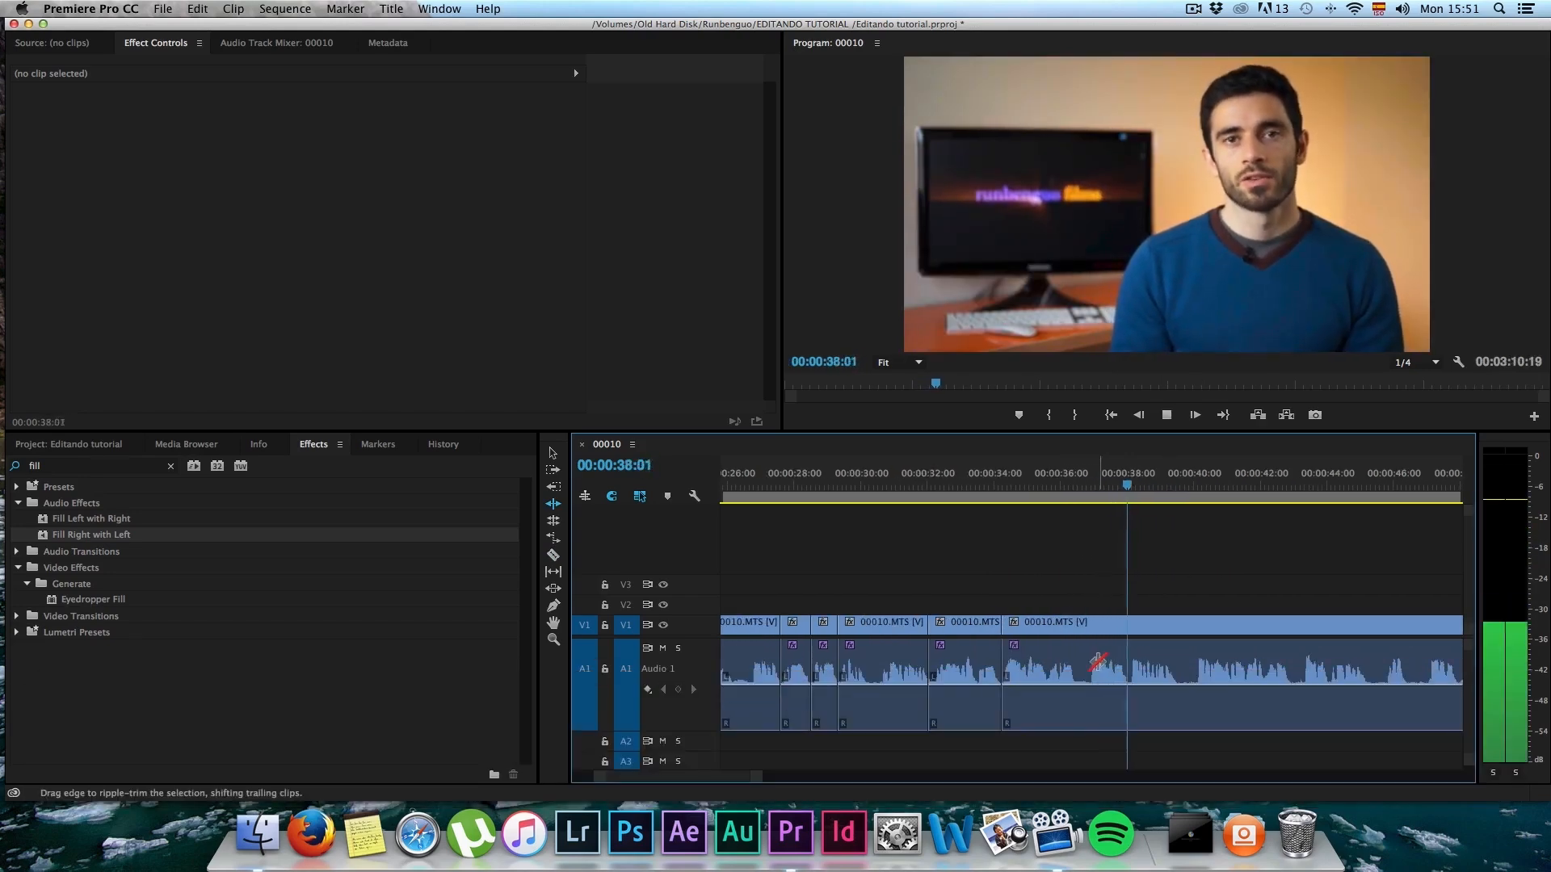
Step: Split 00010.MTS at about 00:00:39:35 and ripple-trim 28 frames from the following segment's start
key("c")
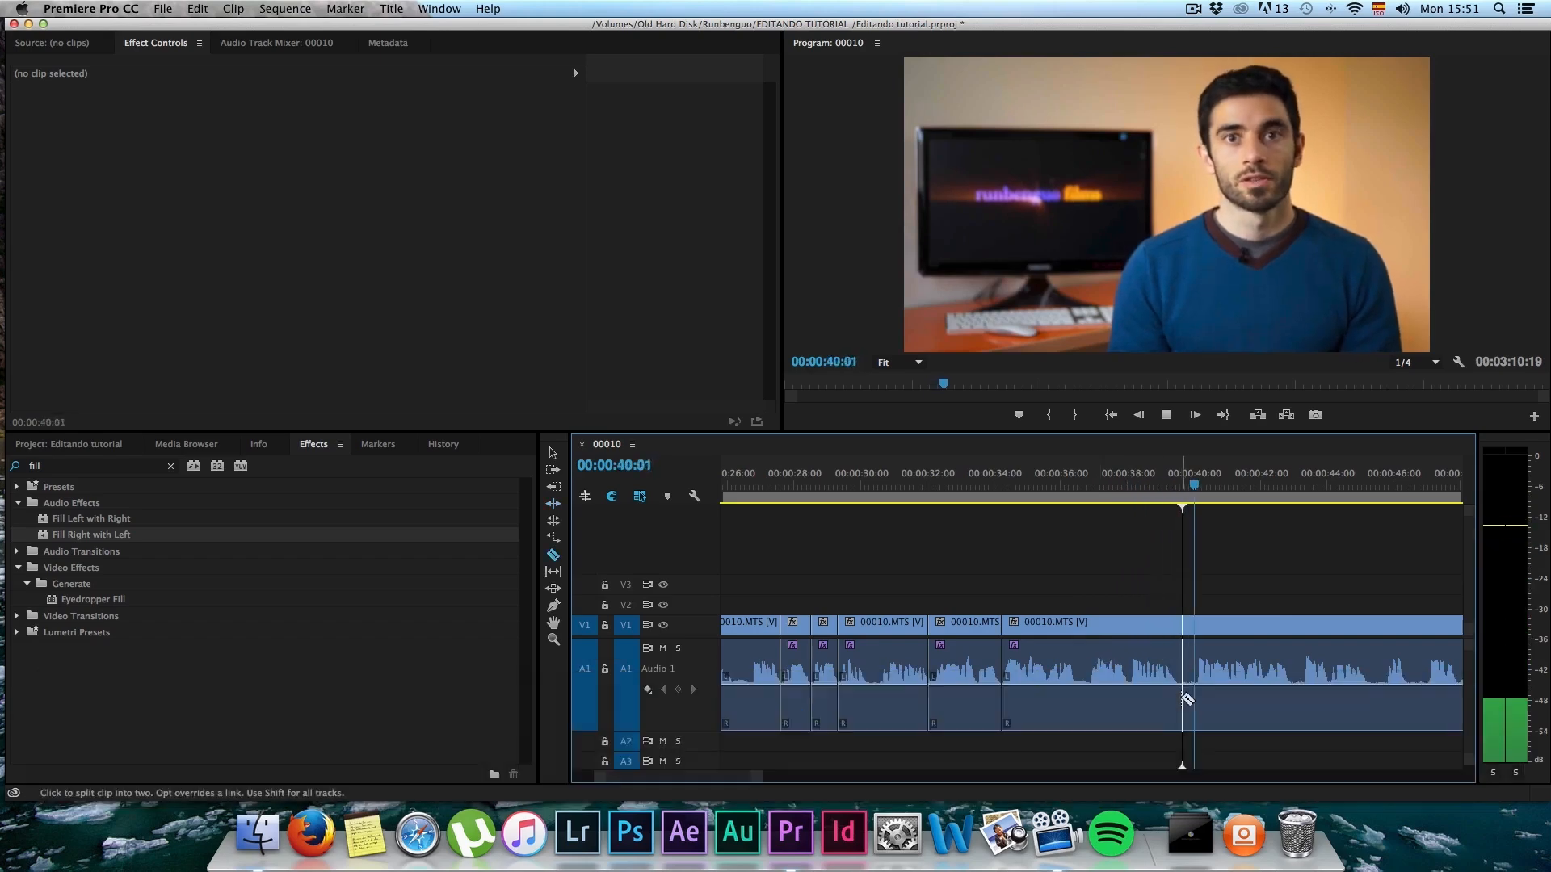
key("space")
left_click(1179, 685)
key("b")
left_click_drag(1180, 670, 1198, 665)
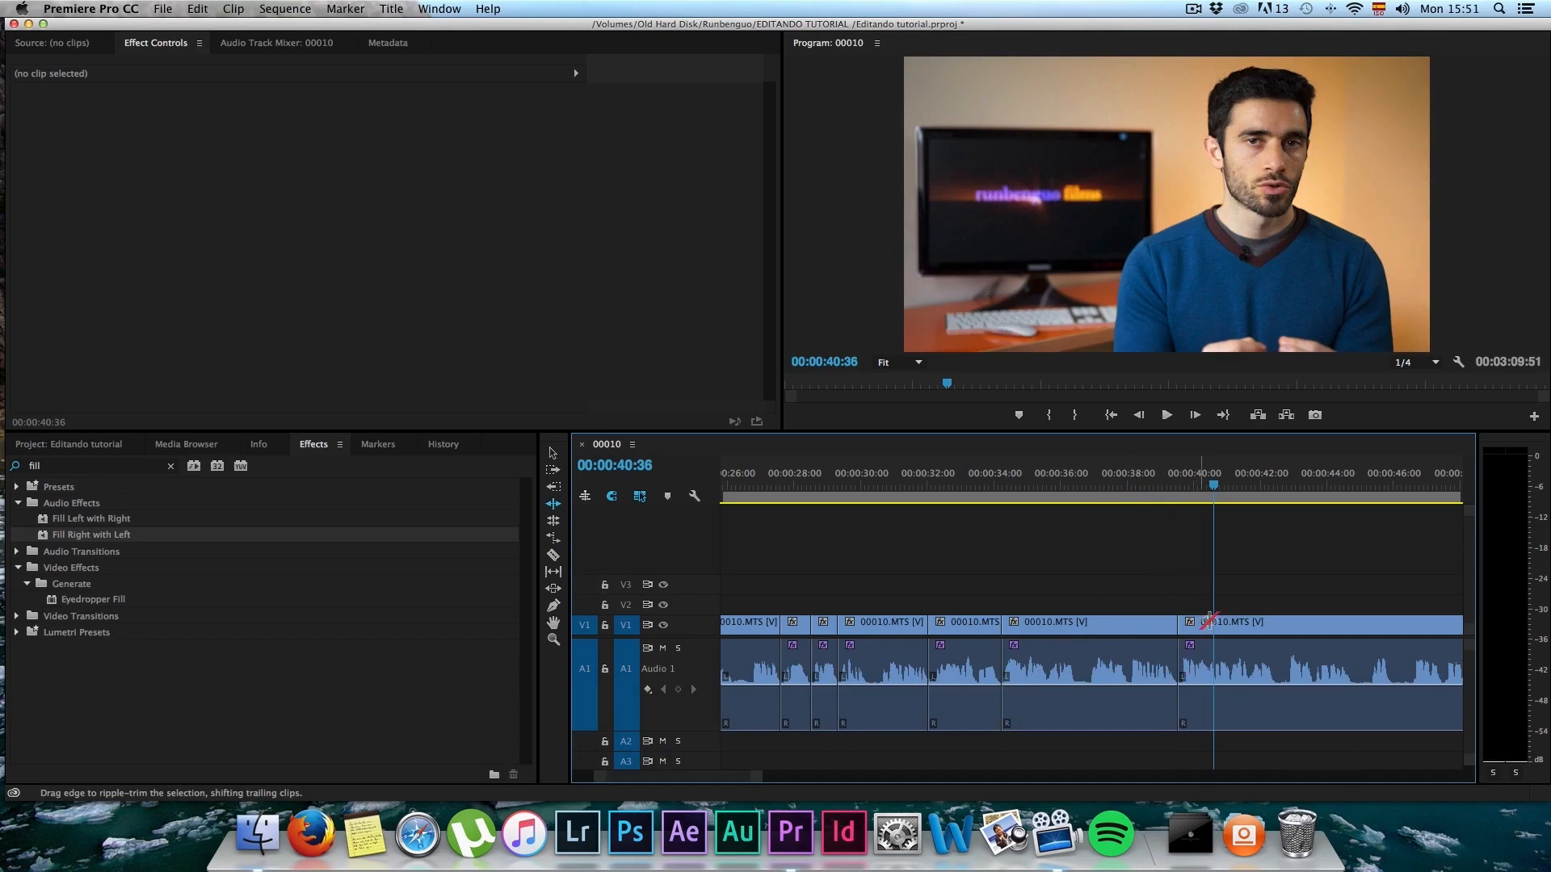
Step: Play the footage to 00:00:46:59, split 00010.MTS at about 00:00:44:50, and ripple-trim 30 frames from the following segment's start
key("space")
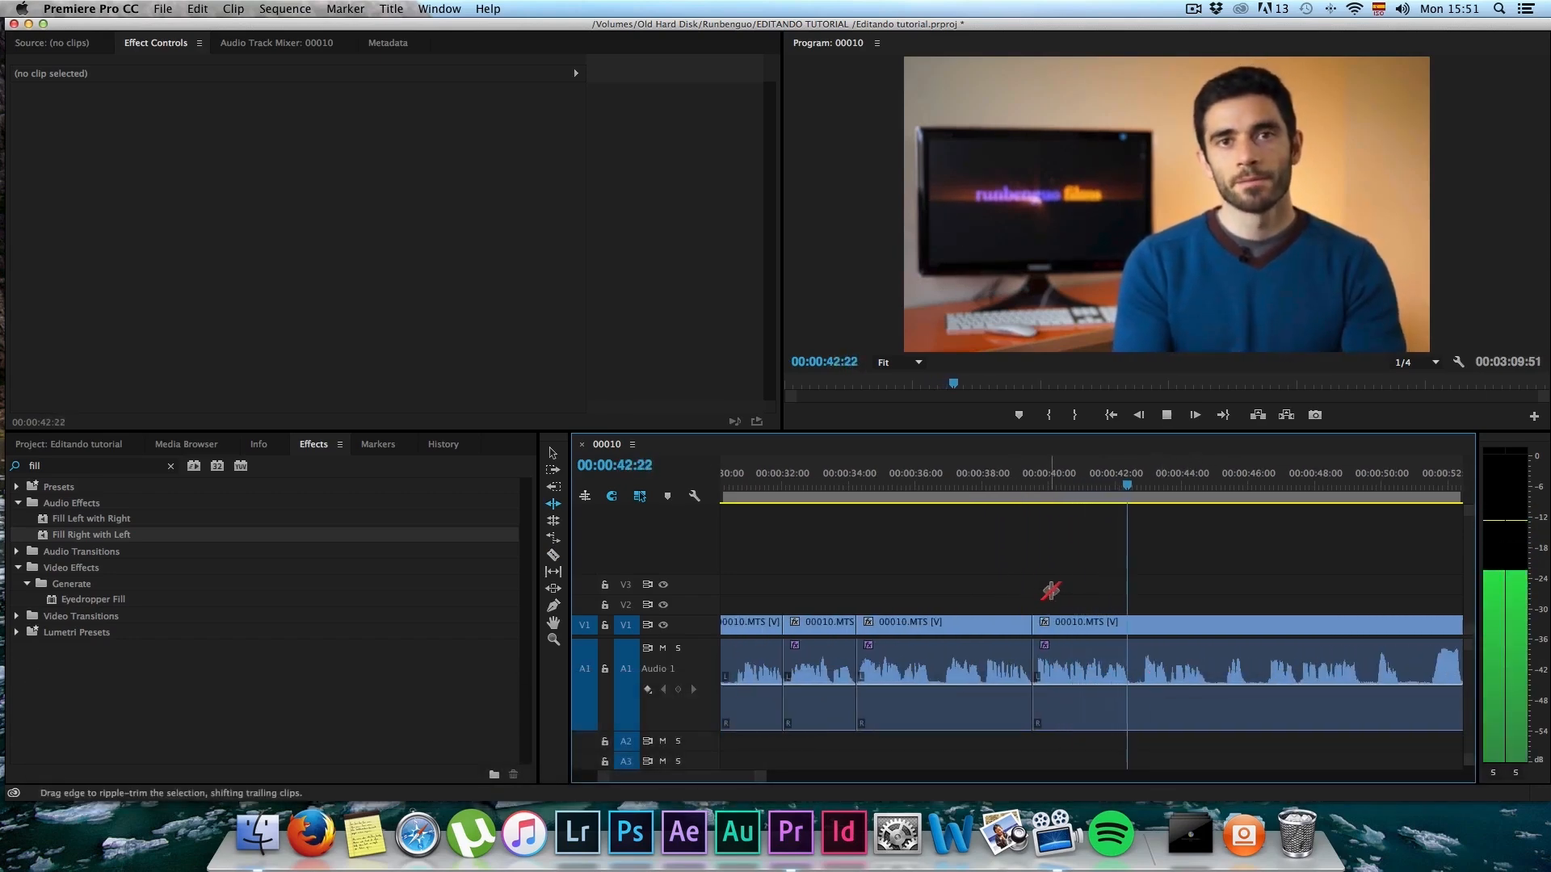
key("space")
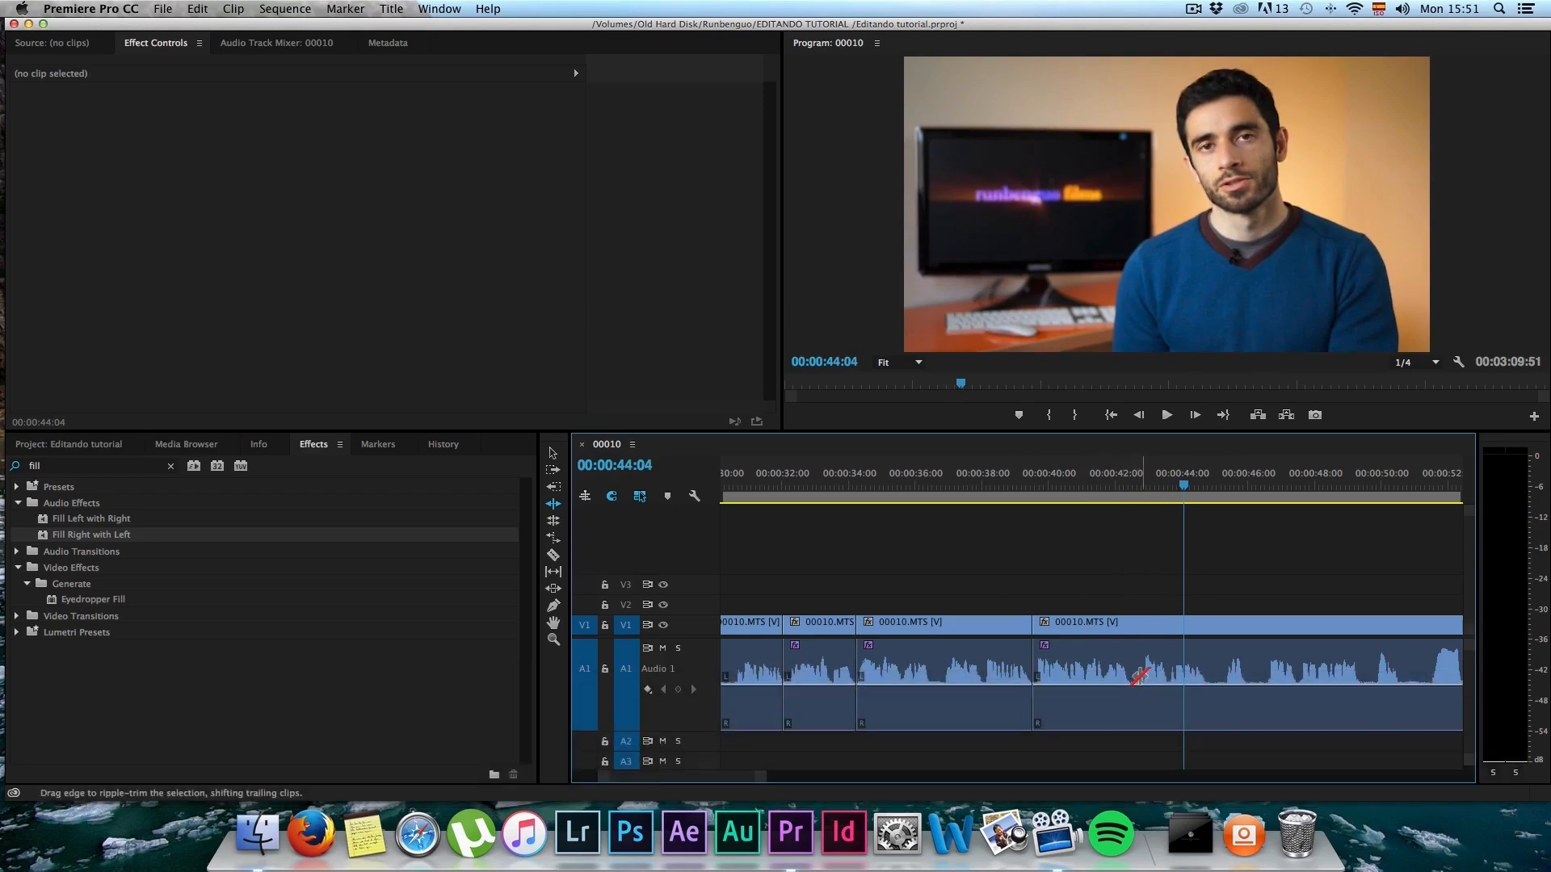
key("space")
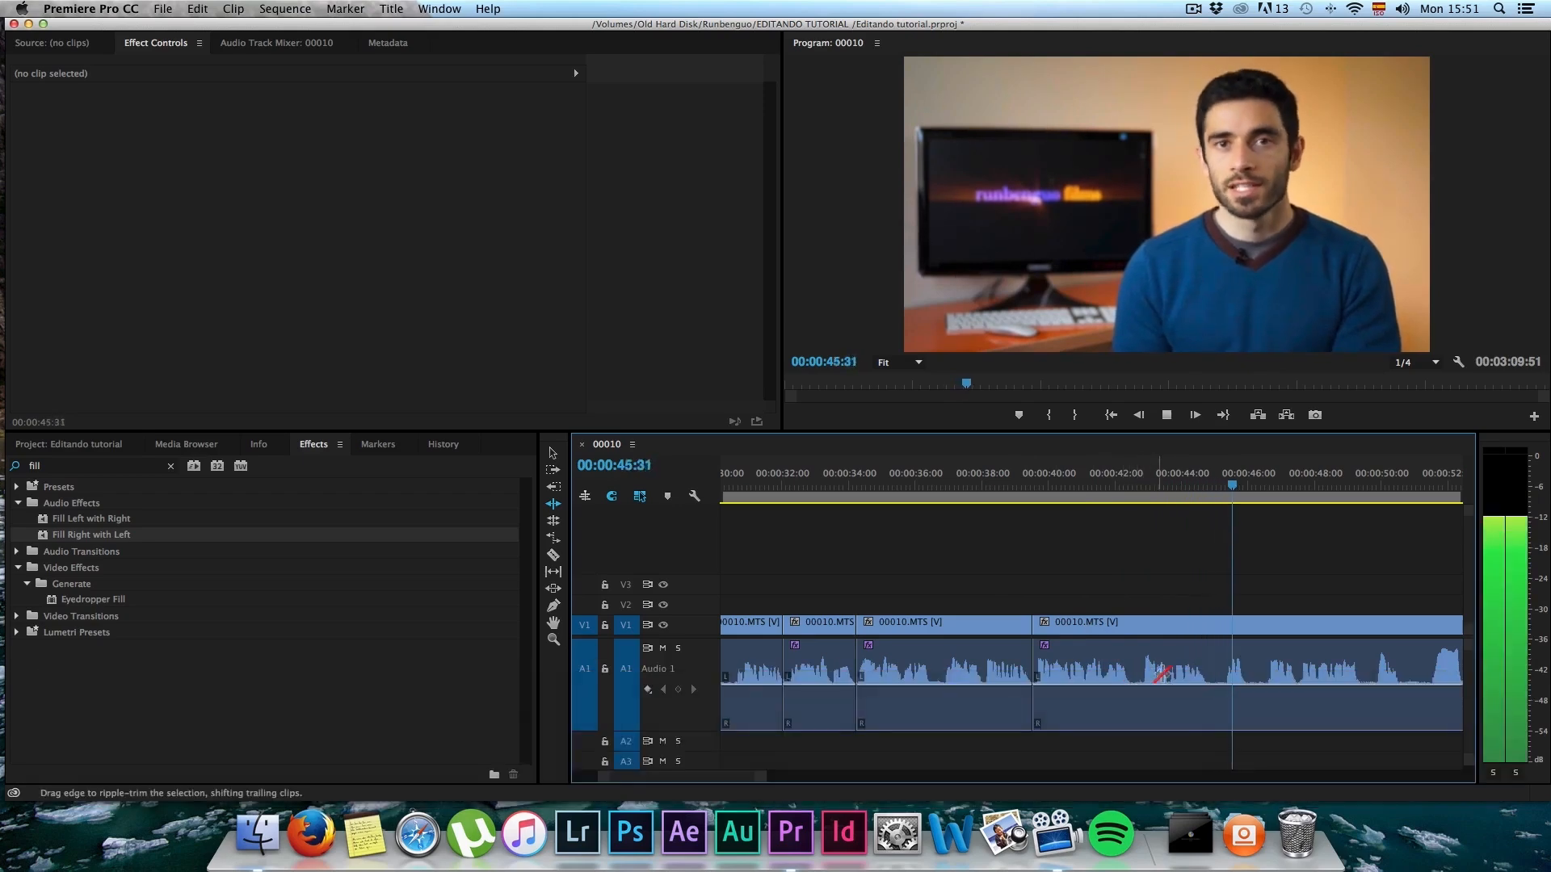
key("space")
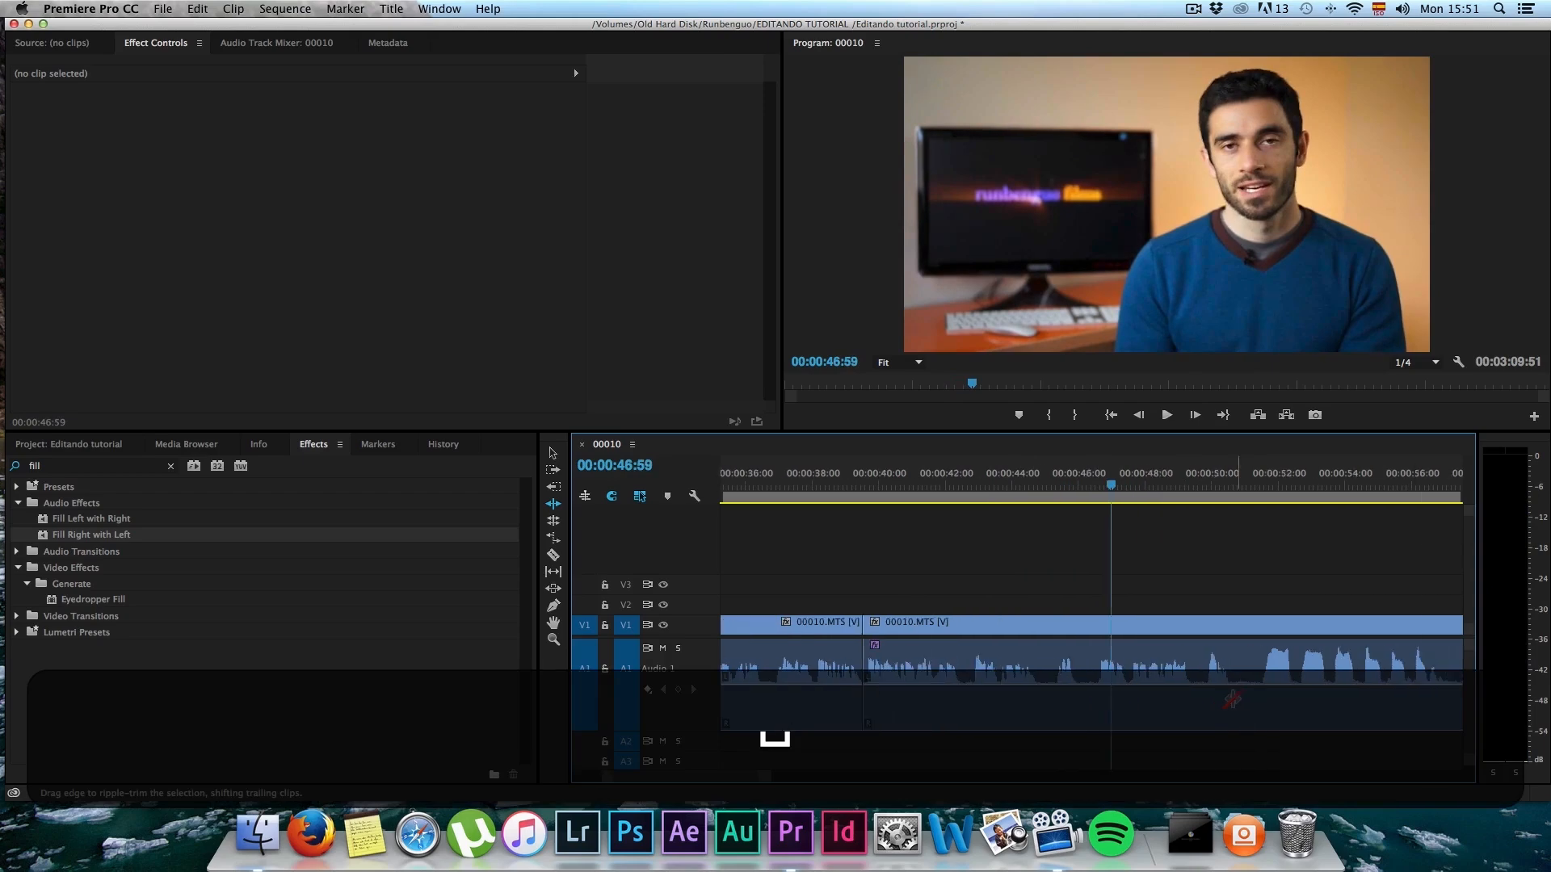
key("c")
scroll(1046, 692, "up", 2)
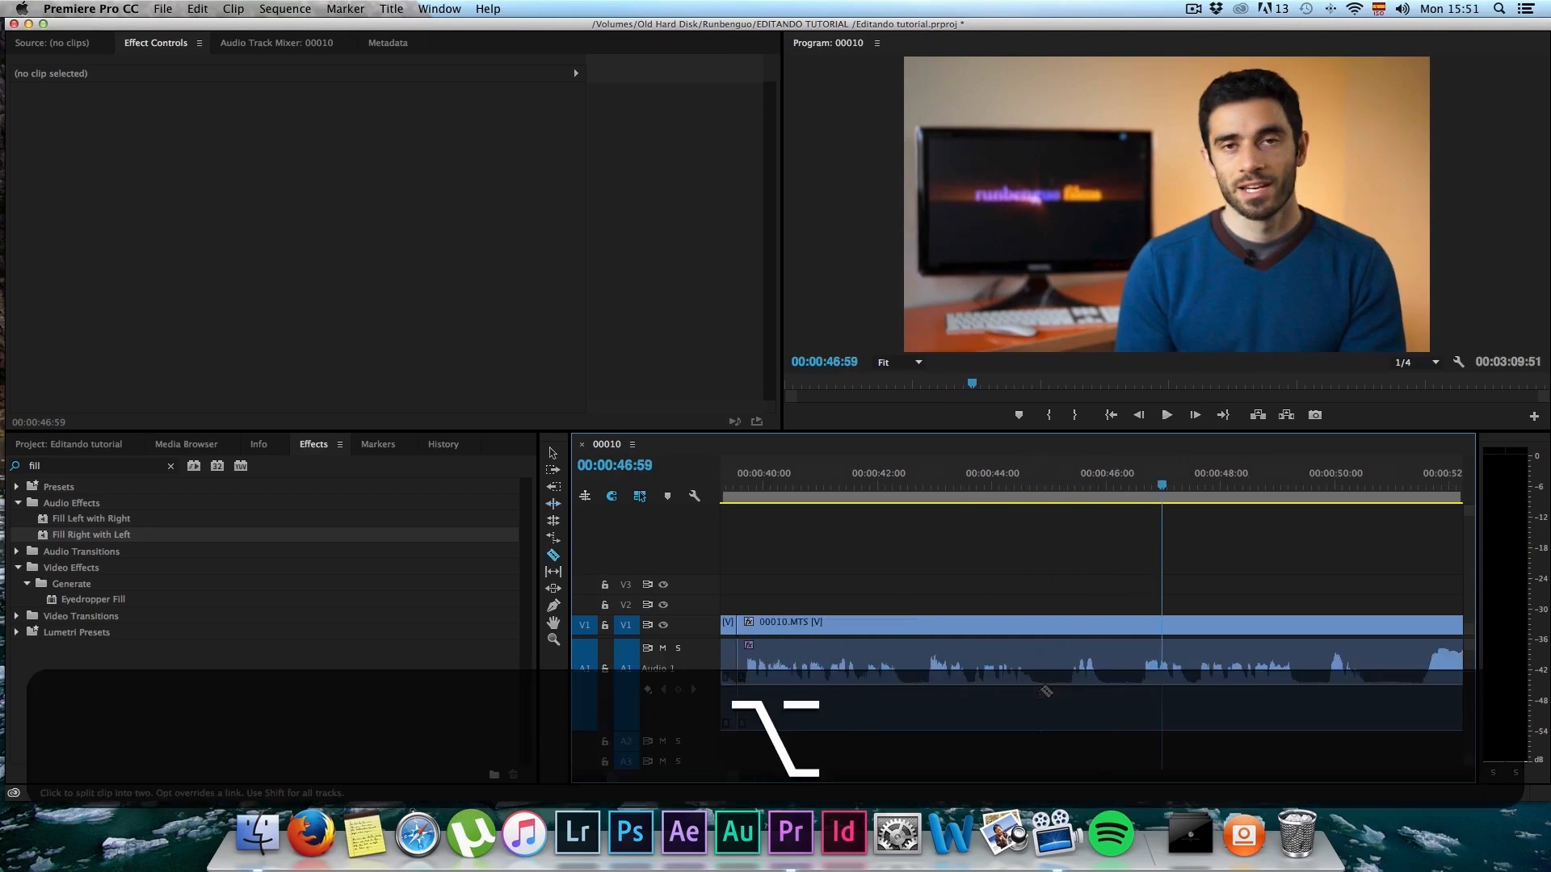
left_click(1039, 685)
key("b")
left_click_drag(1038, 670, 1061, 662)
Step: Split 00010.MTS at about 00:00:45:30 and ripple-trim 30 frames from the start of the segment after the cut
key("c")
left_click(1078, 670)
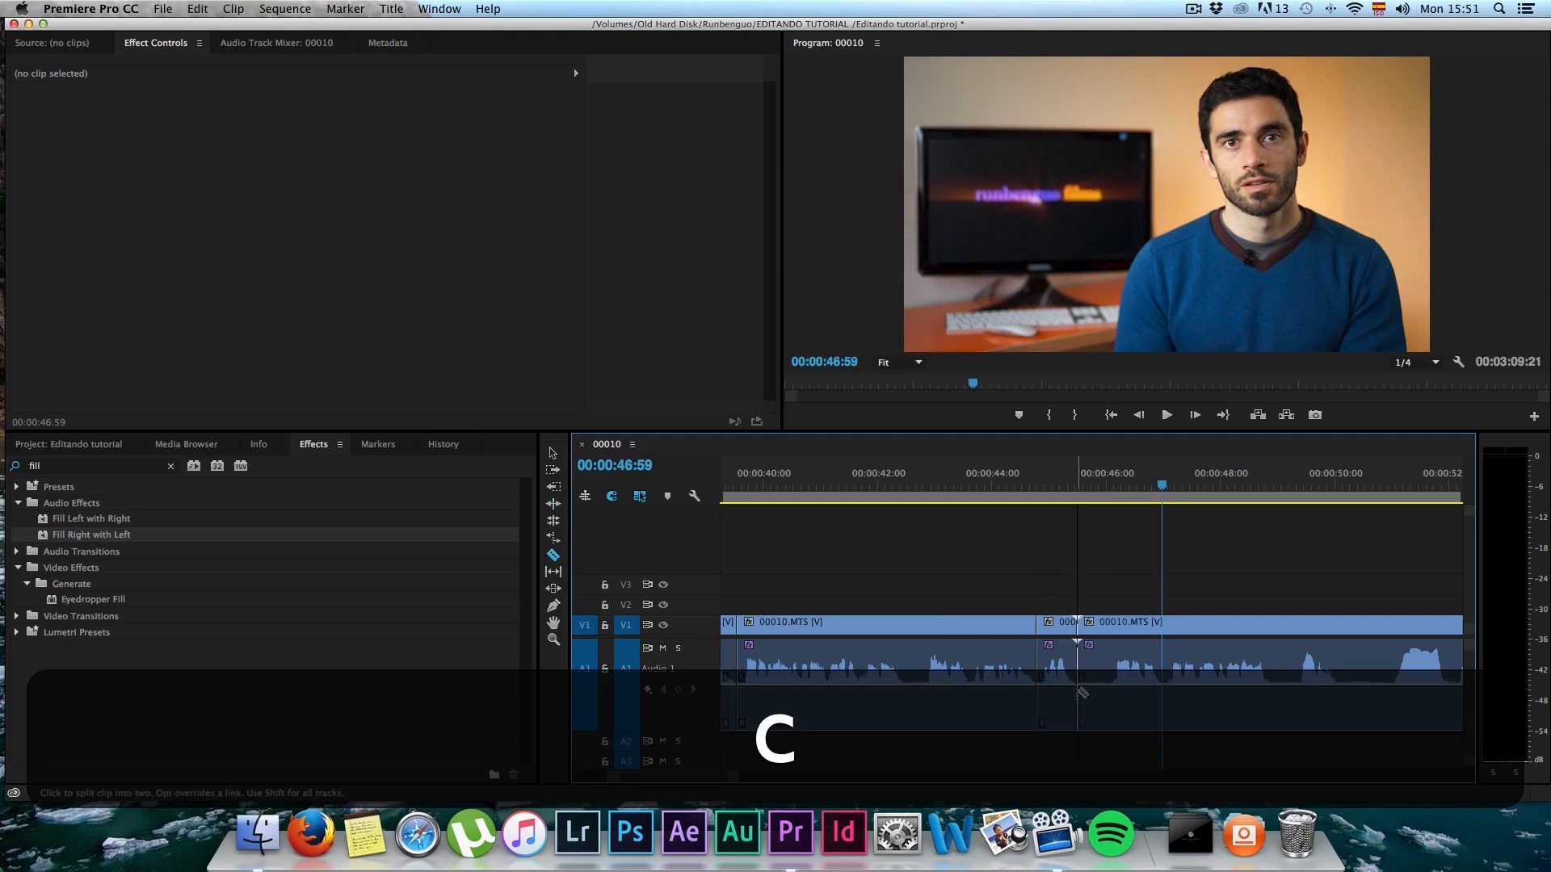
key("b")
left_click_drag(1080, 666, 1109, 666)
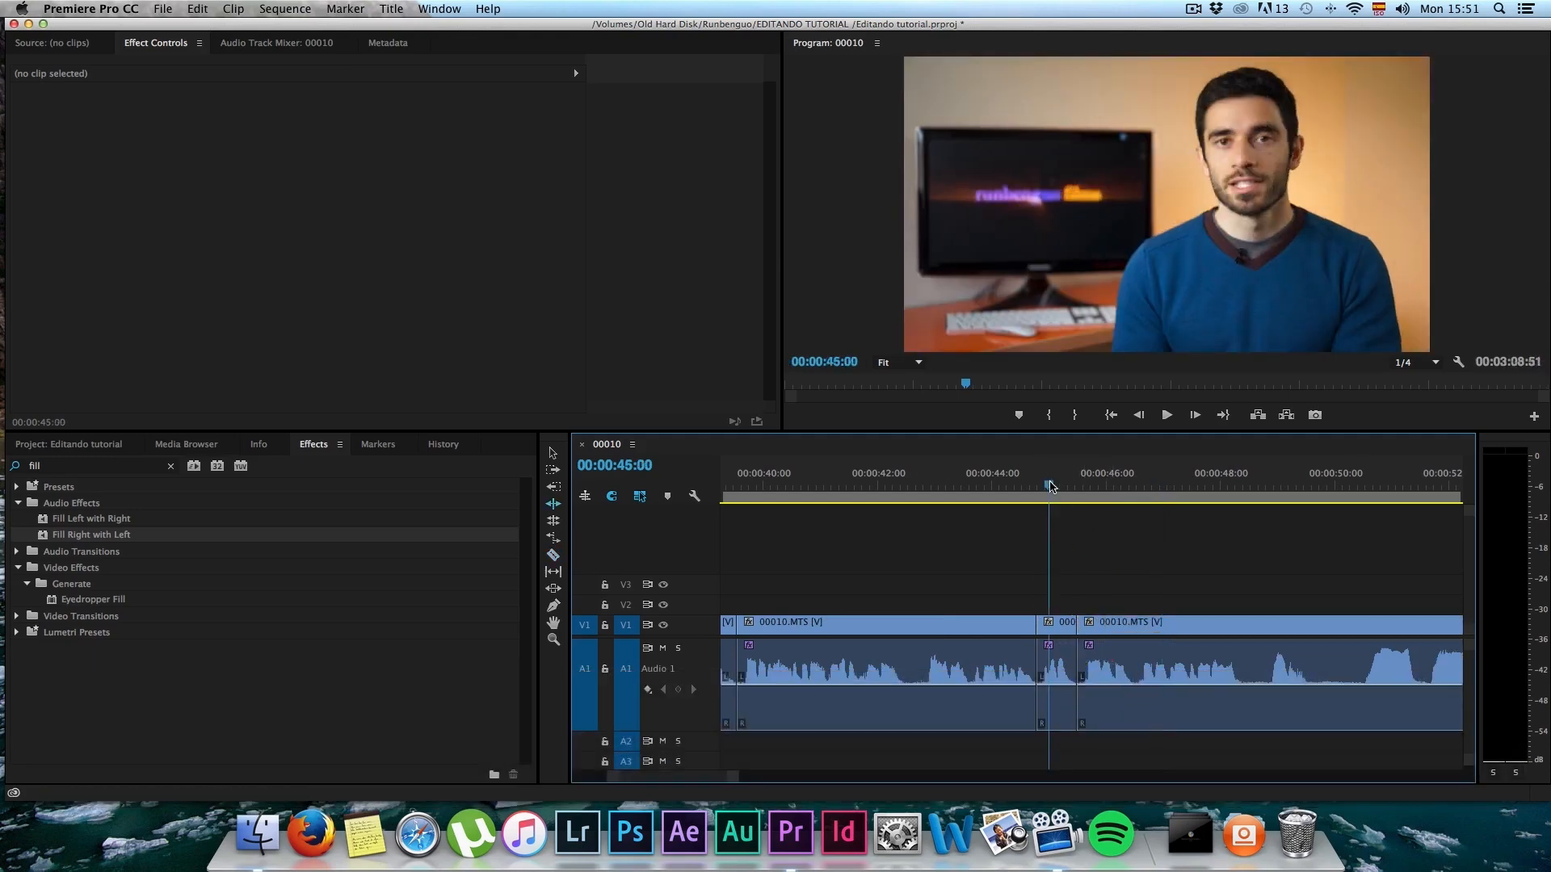
Step: Play on from 00:00:45:00, split 00010.MTS at about 00:00:48:25, and ripple-trim 21 frames from the following segment's start
scroll(1067, 540, "down", 2)
key("space")
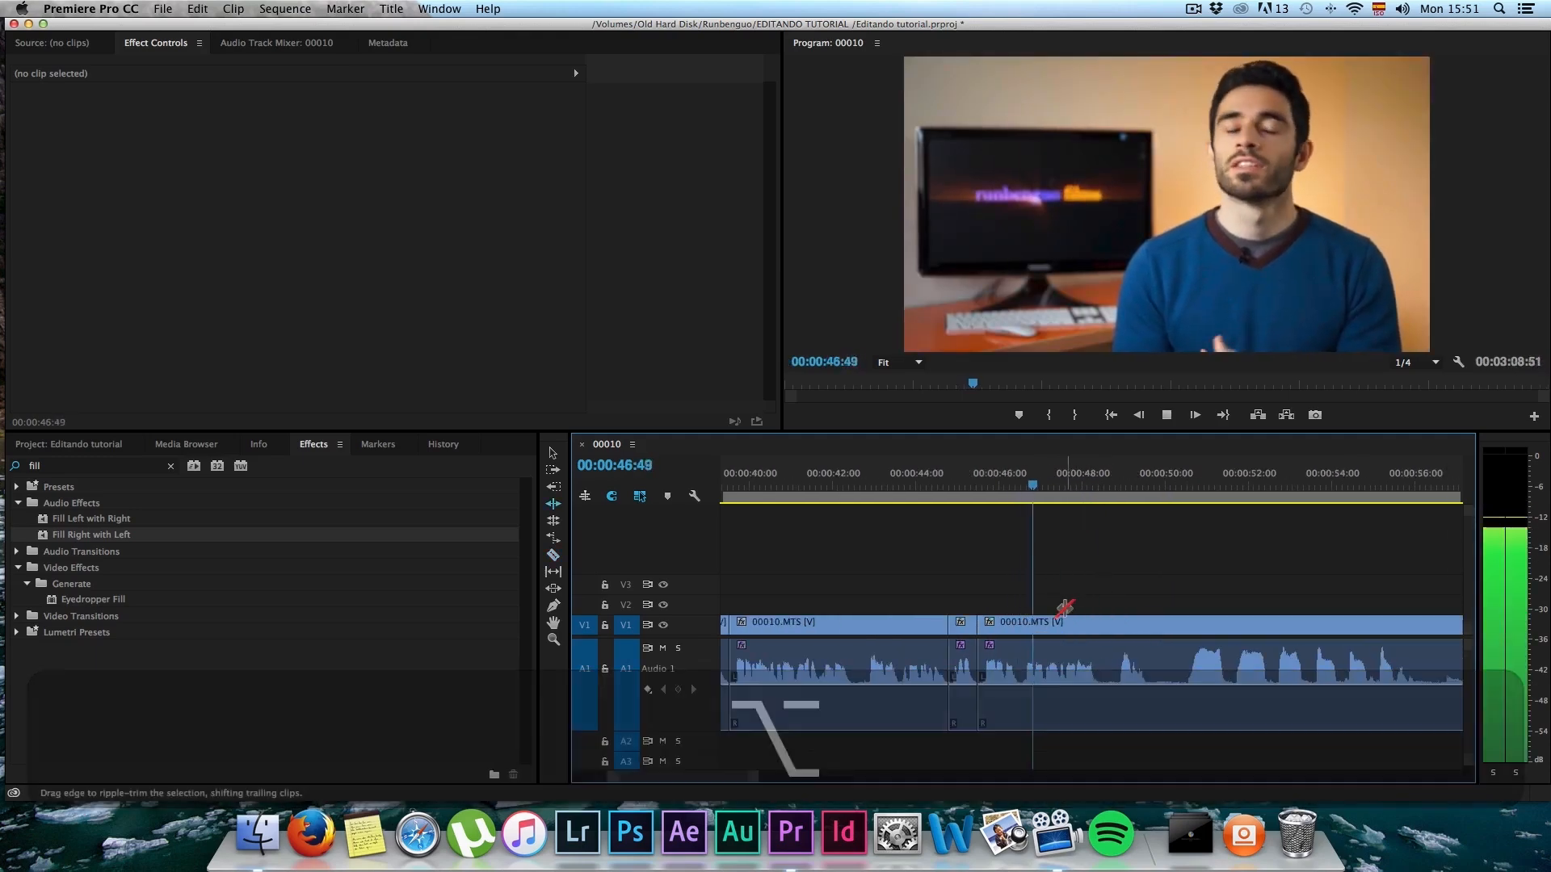
key("c")
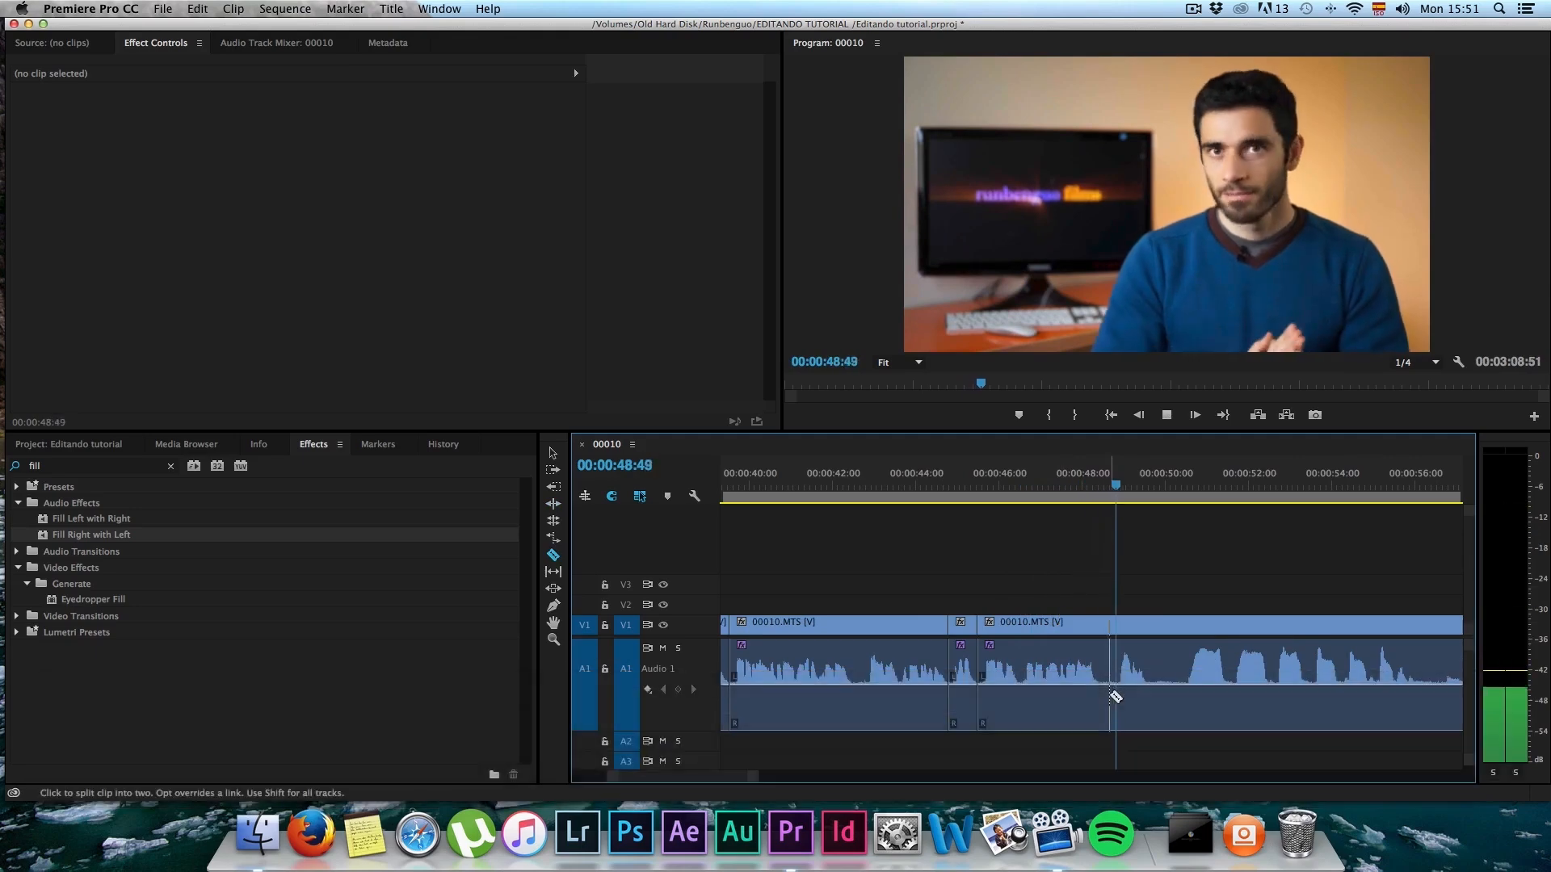
left_click(1102, 687)
key("space")
key("b")
left_click_drag(1103, 667, 1112, 668)
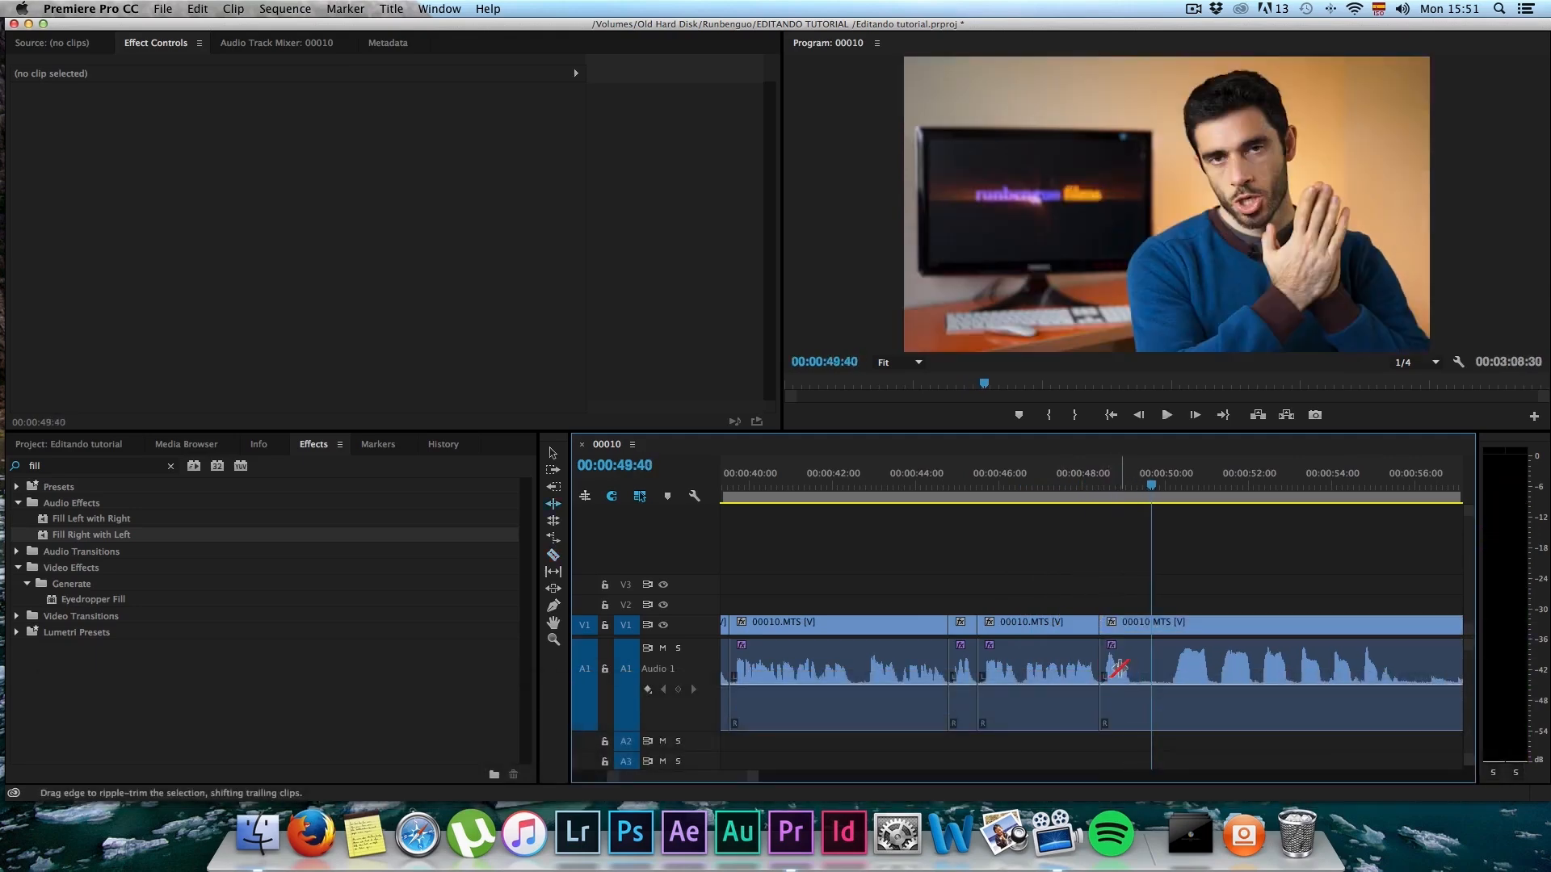
Step: Split 00010.MTS at about 00:00:49:14, play to 00:00:54:25, and ripple-trim nearly 4 seconds from the following segment's start
key("c")
left_click(1135, 686)
key("space")
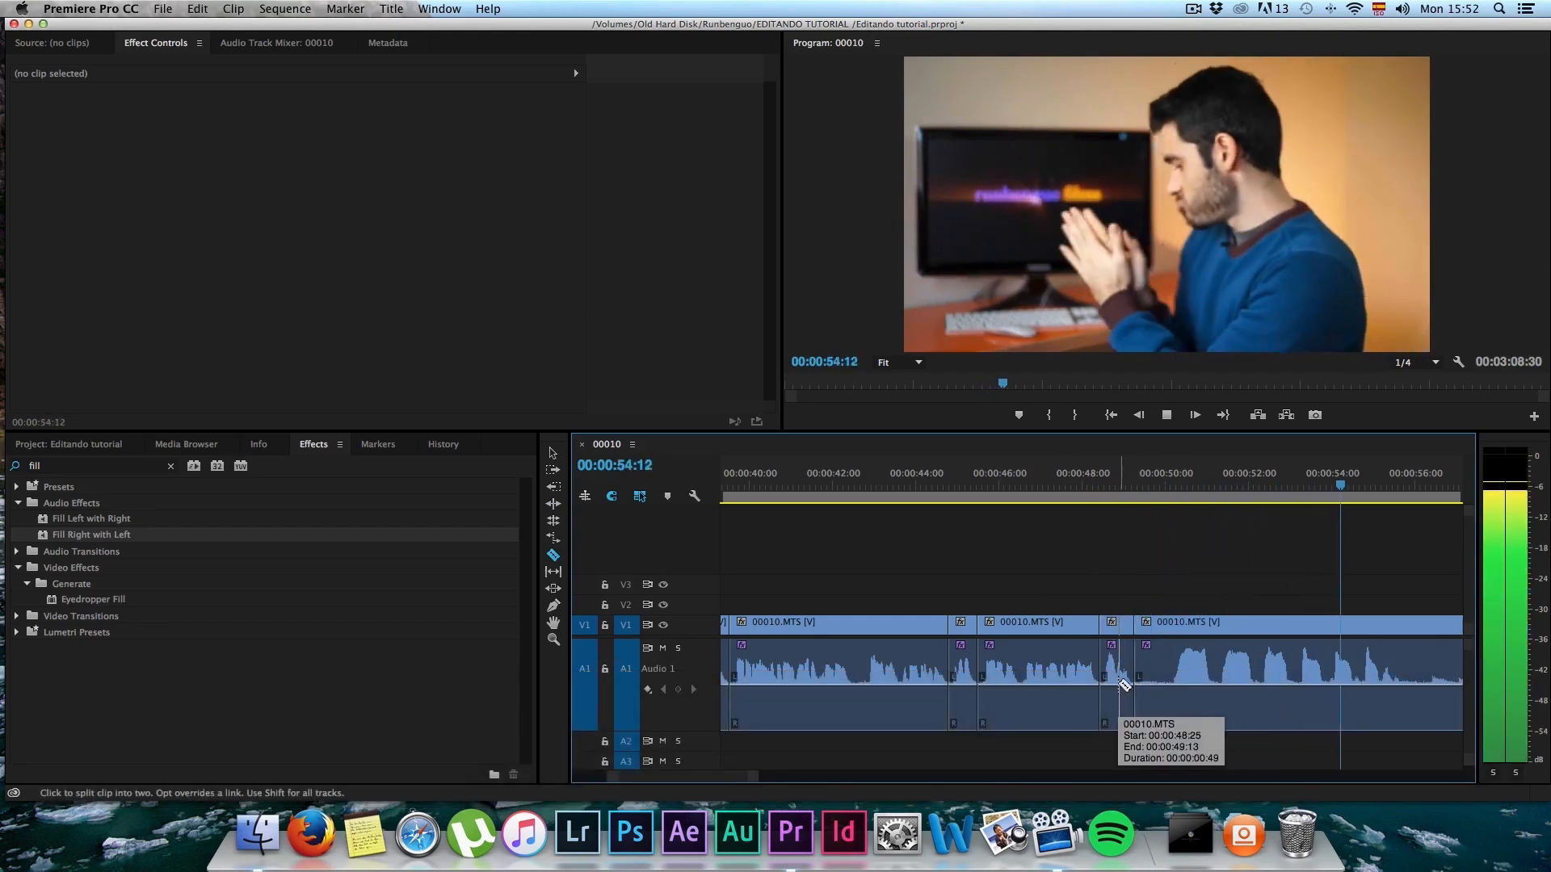
key("b")
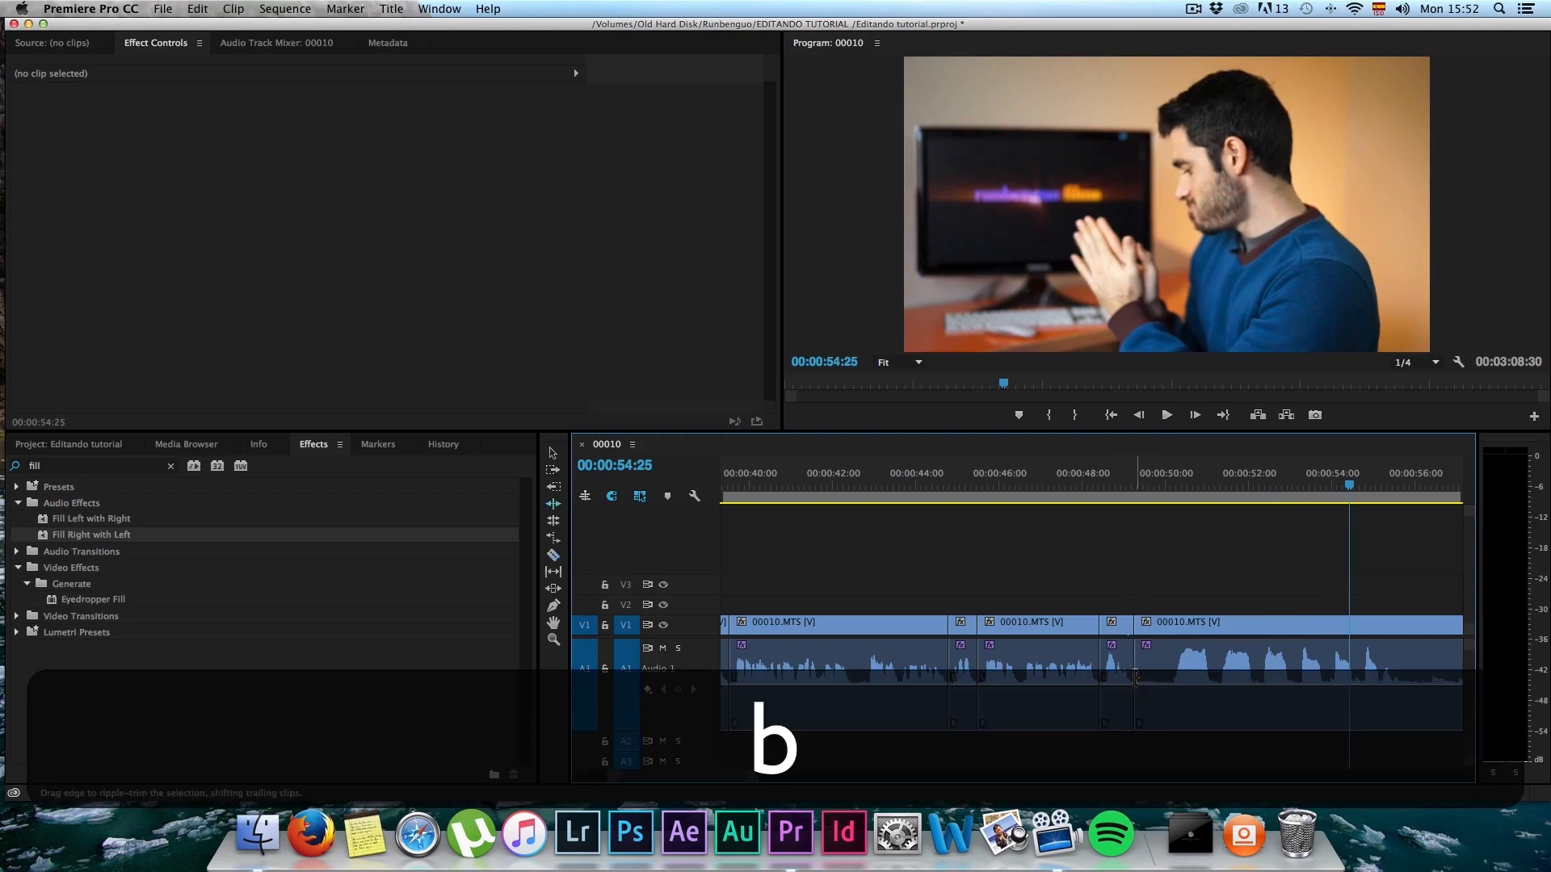
left_click_drag(1136, 677, 1292, 658)
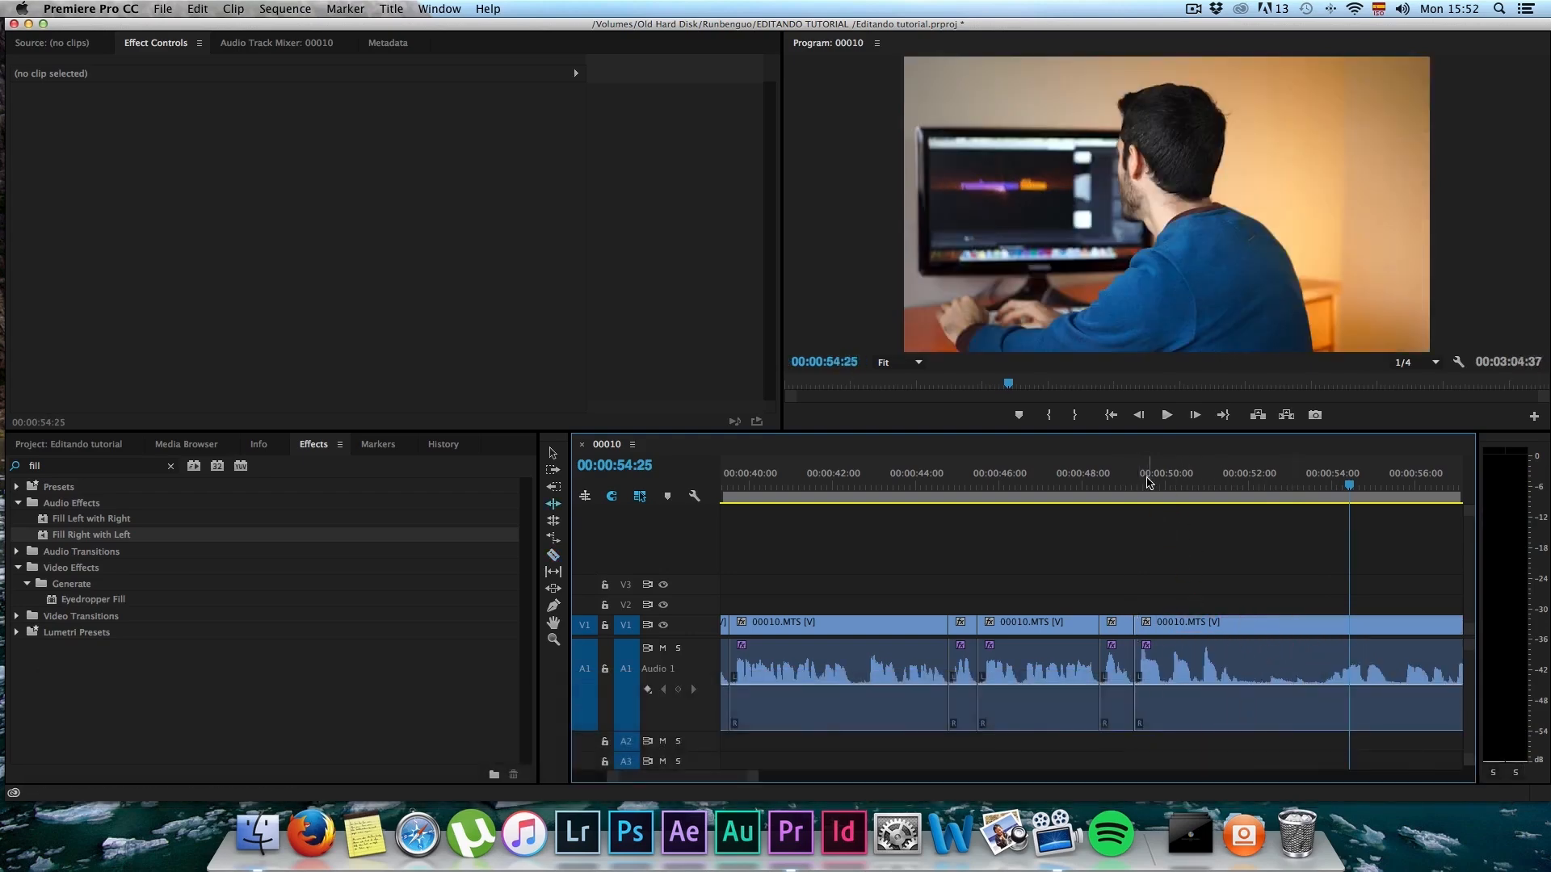
Step: Play the new cut to 00:00:51:54, split 00010.MTS there, and ripple-trim 33 frames from the following segment's start
left_click(1149, 482)
key("space")
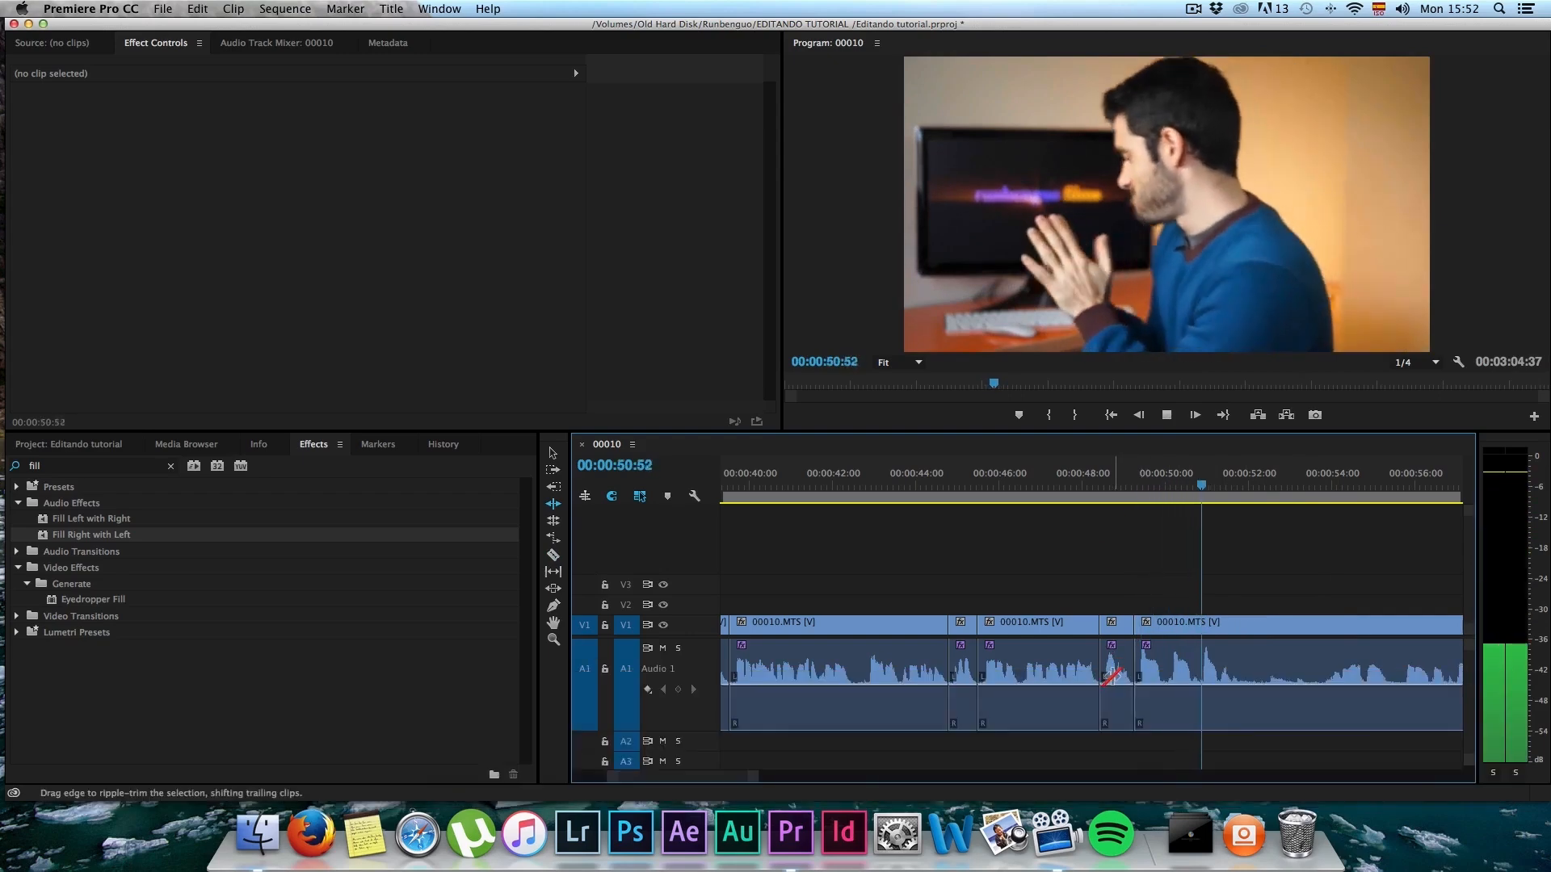
key("space")
key("c")
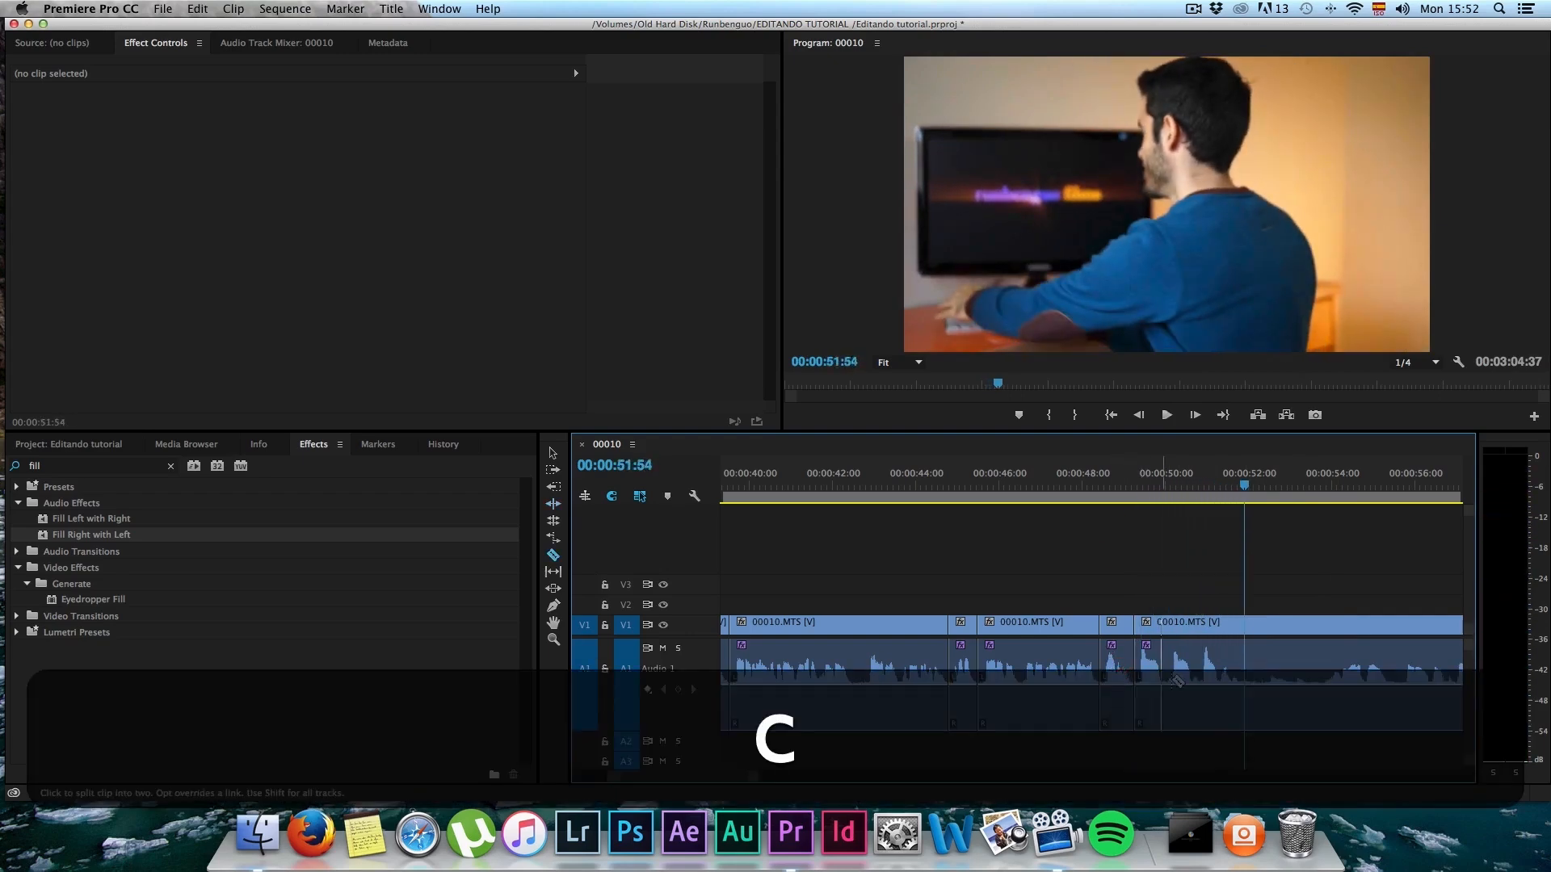
left_click(1247, 670)
key("b")
left_click_drag(1247, 658, 1270, 656)
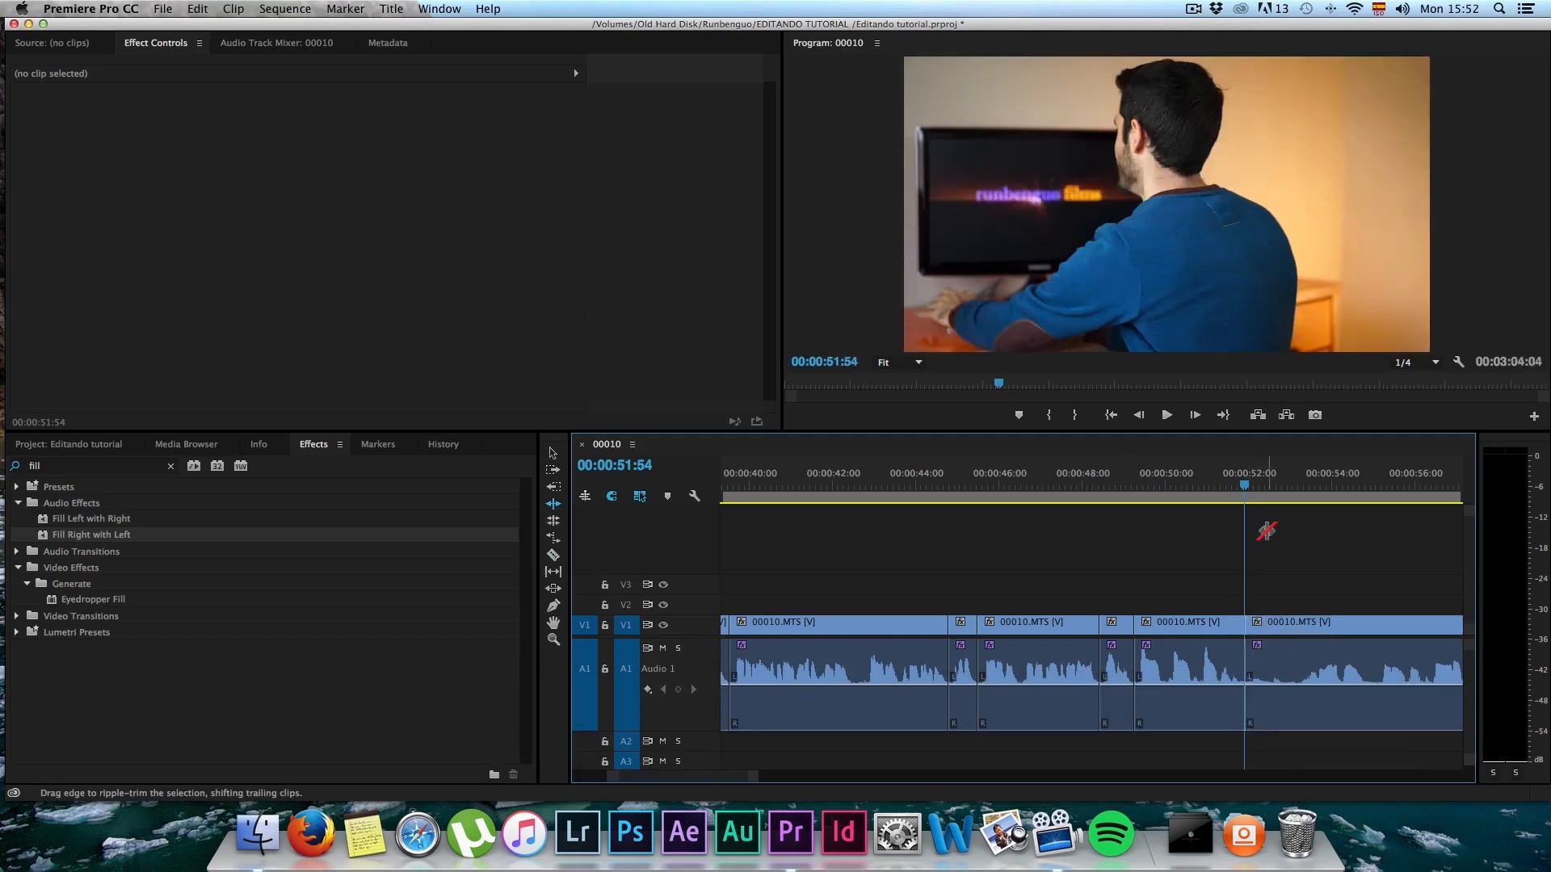
Step: Move the playhead to 00:00:52:36, where the computer screen is shown, and split 00010.MTS there
left_click_drag(1245, 495, 1273, 495)
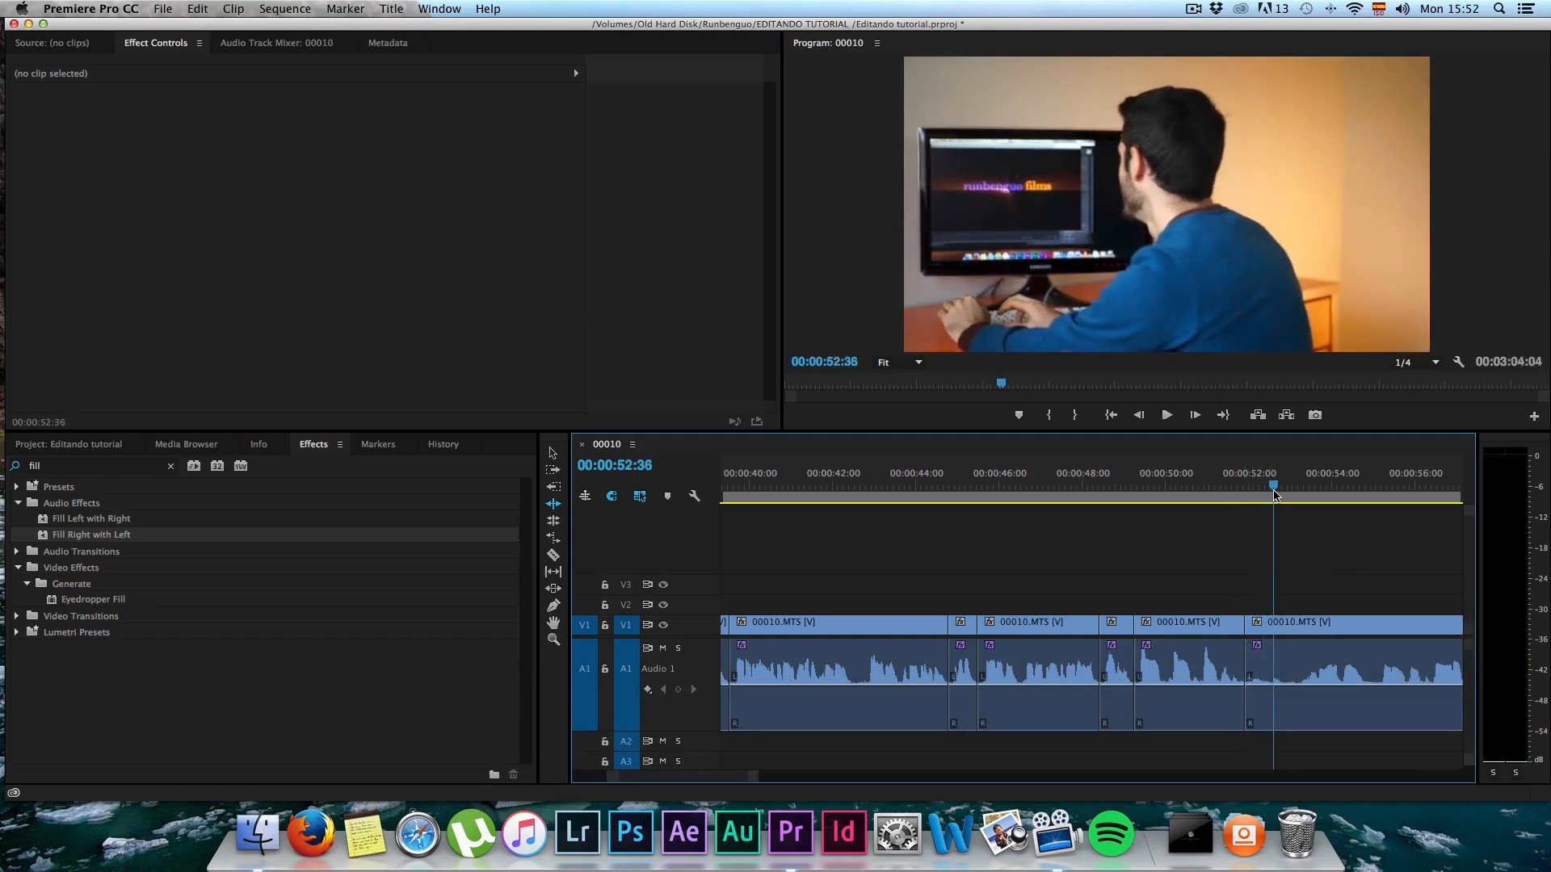
key("c")
left_click(1274, 672)
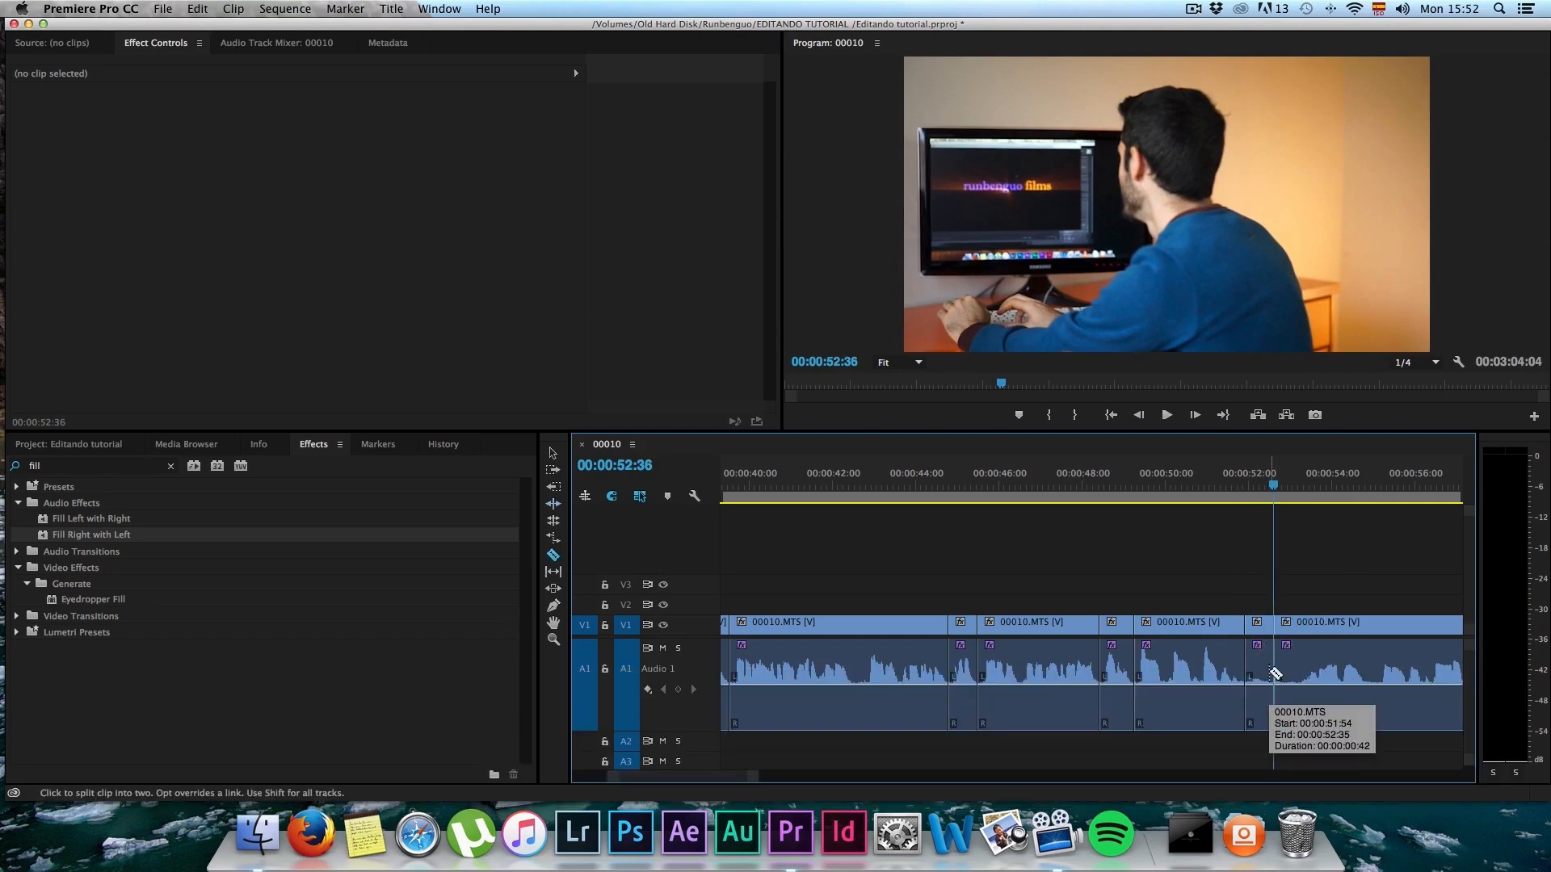
Step: Review the footage up to 00:00:54:21 and move the last 00010.MTS segment down the timeline, leaving a gap after the 00:00:52:36 cut
scroll(1270, 672, "right", 3)
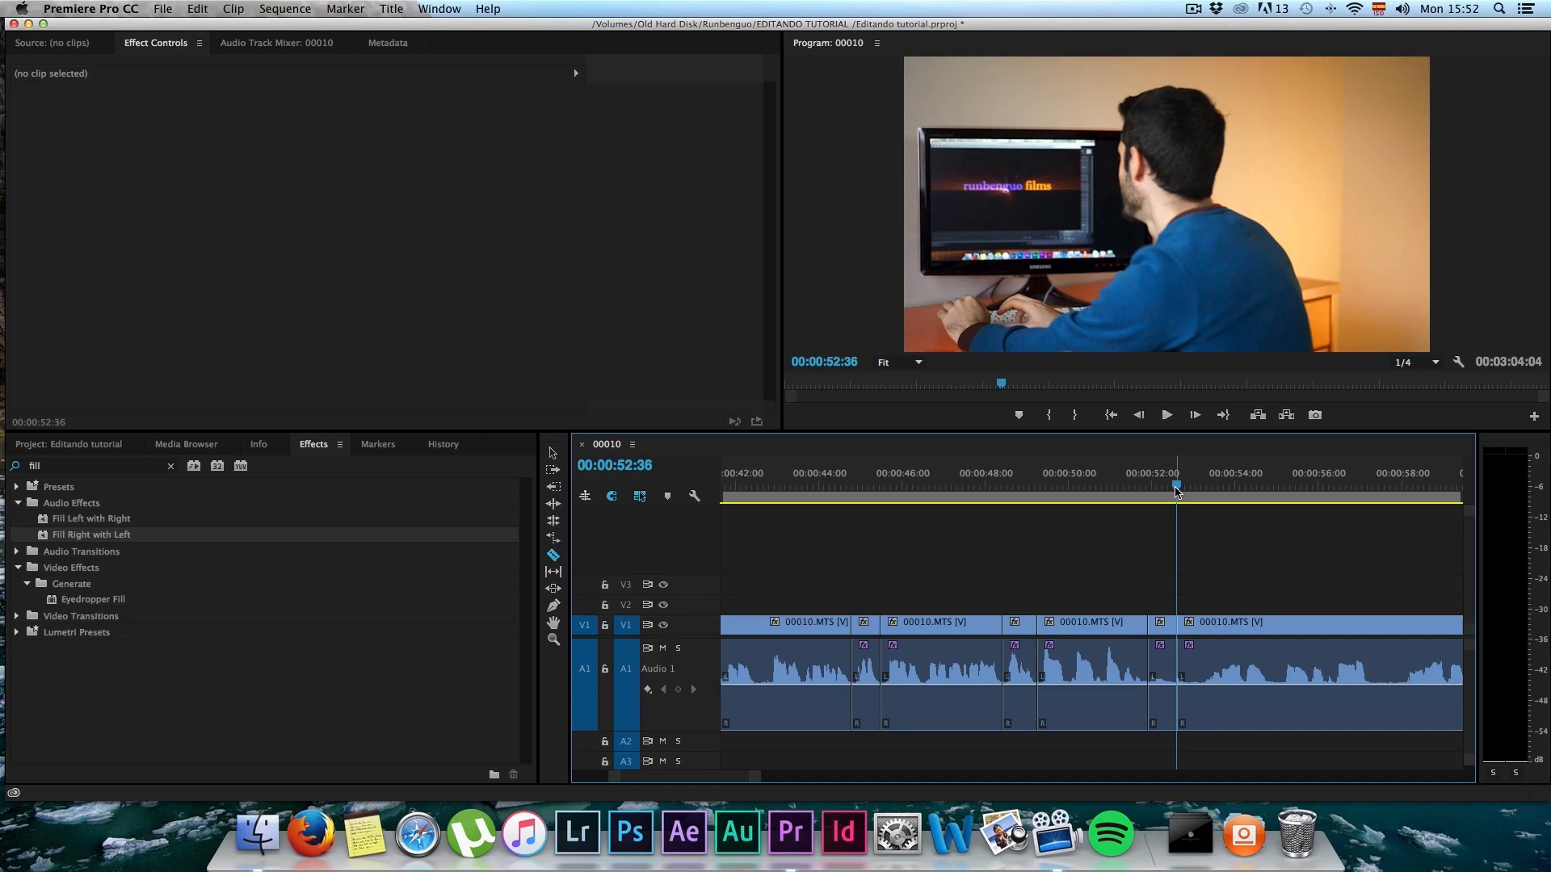
left_click_drag(1160, 493, 1195, 496)
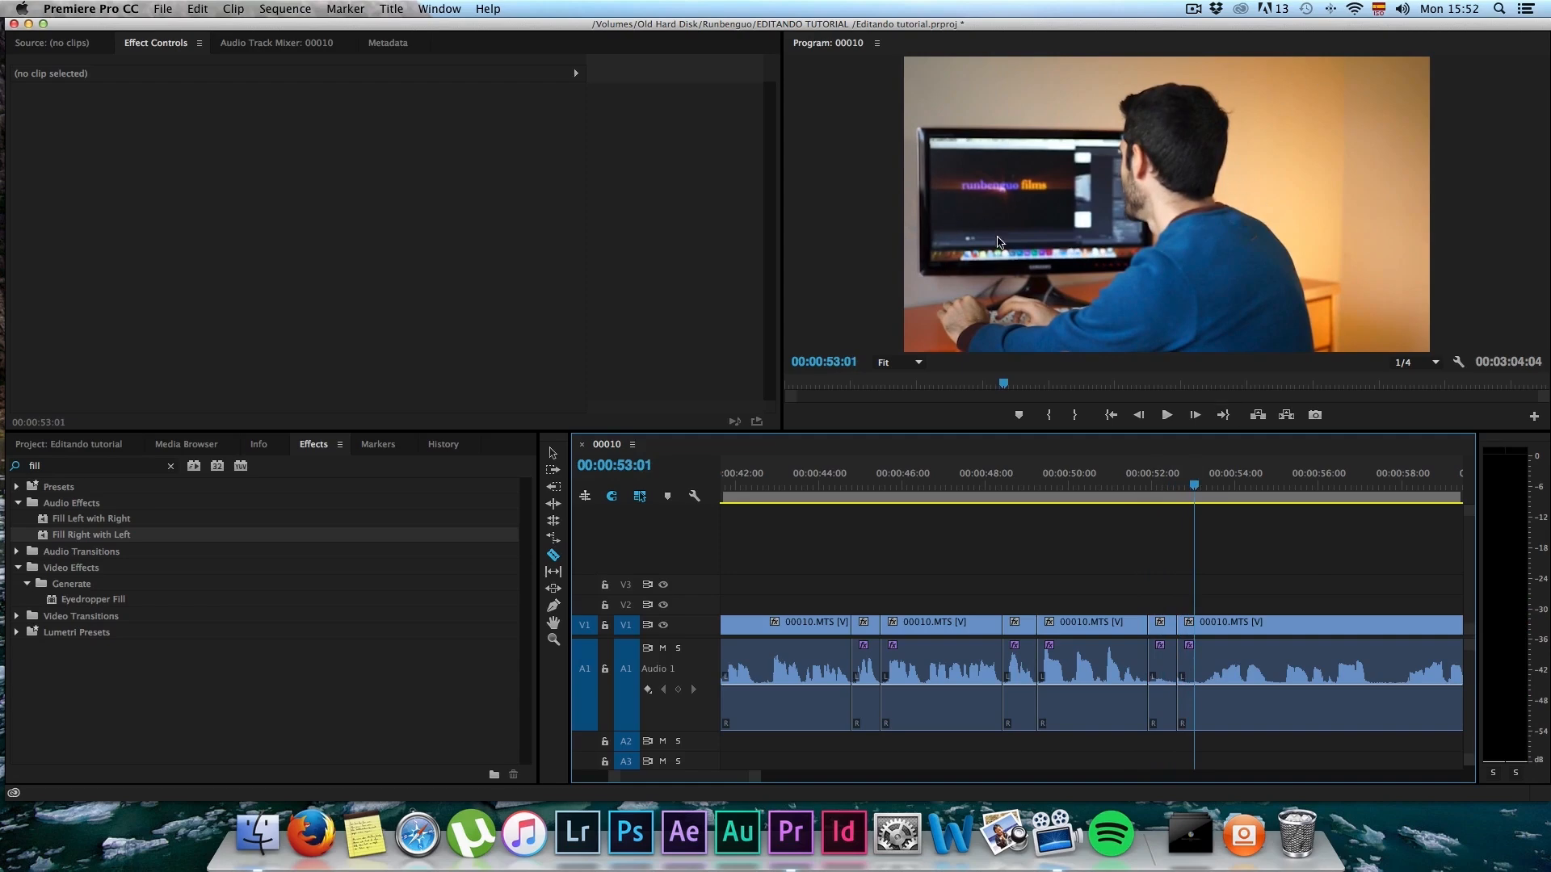
scroll(1163, 666, "down", 3)
key("space")
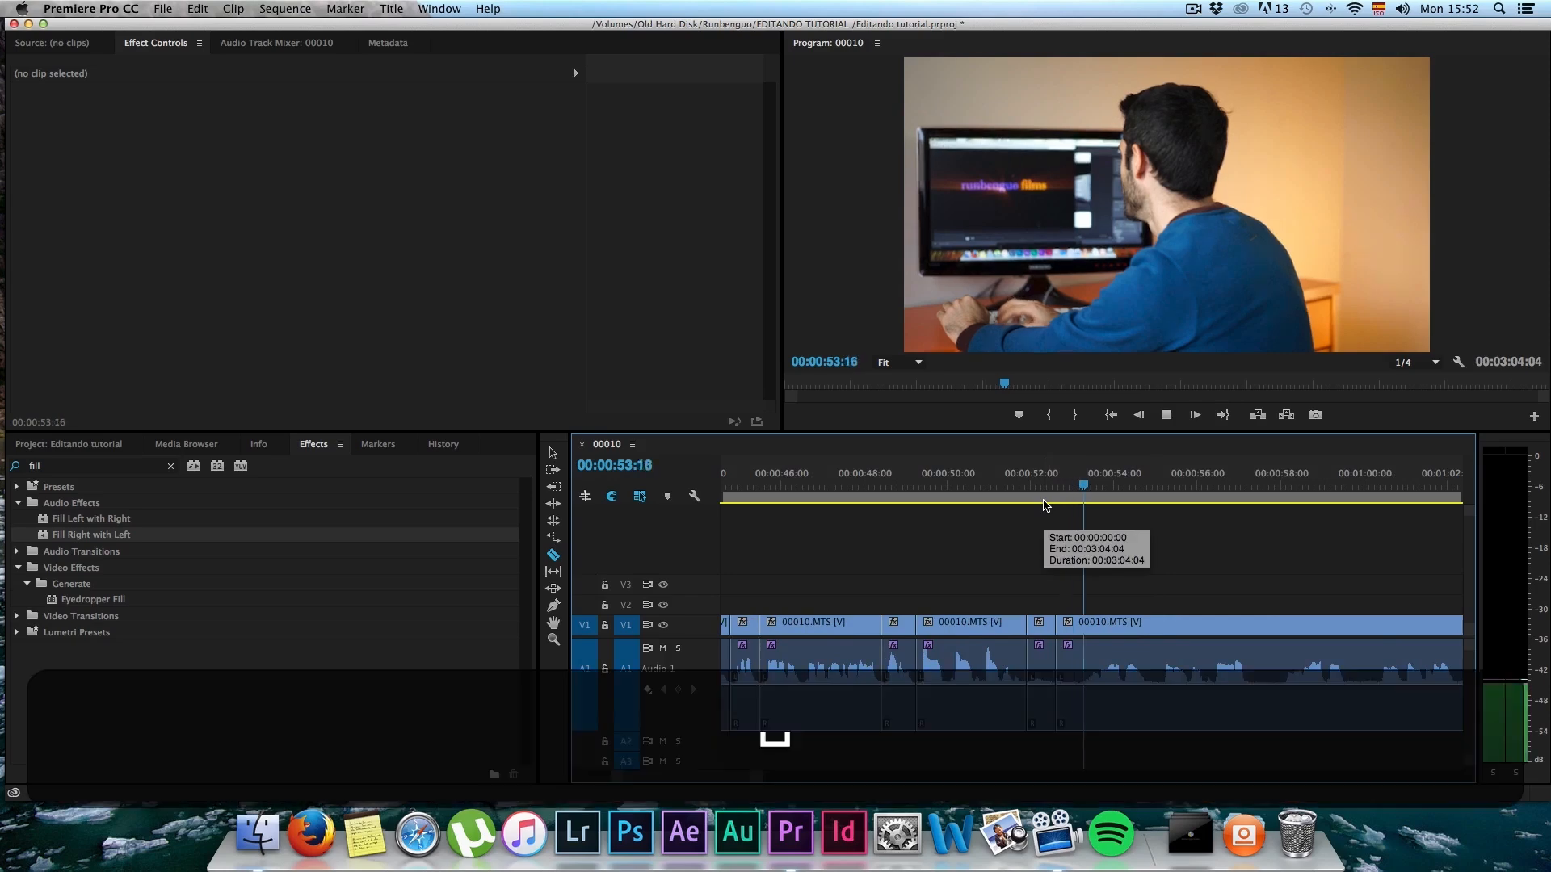
key("space")
scroll(1074, 537, "down", 3)
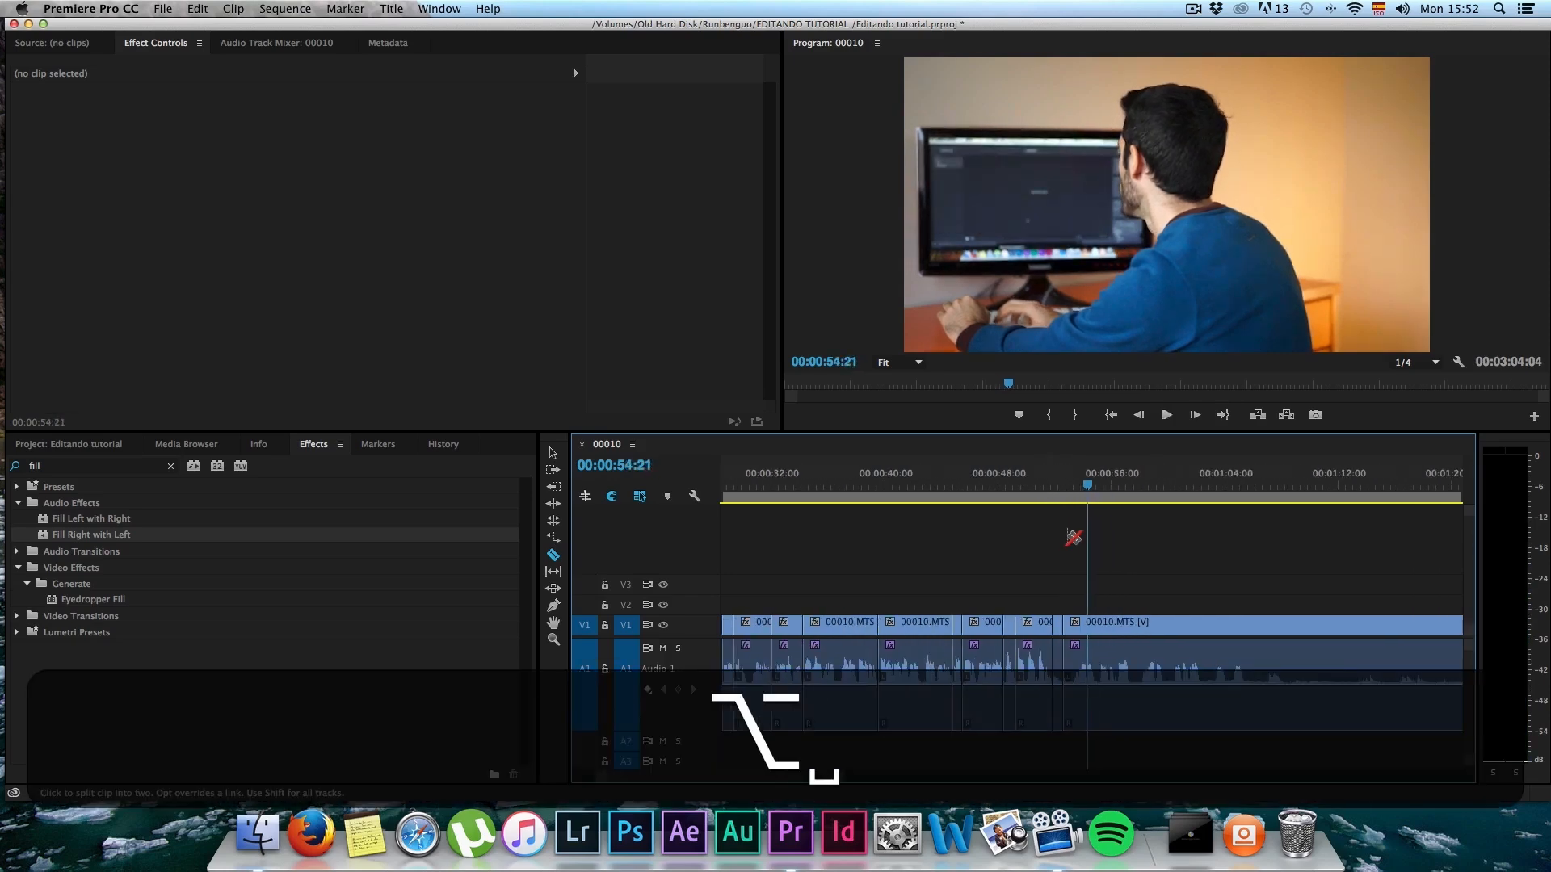
key("v")
left_click_drag(1066, 626, 1388, 627)
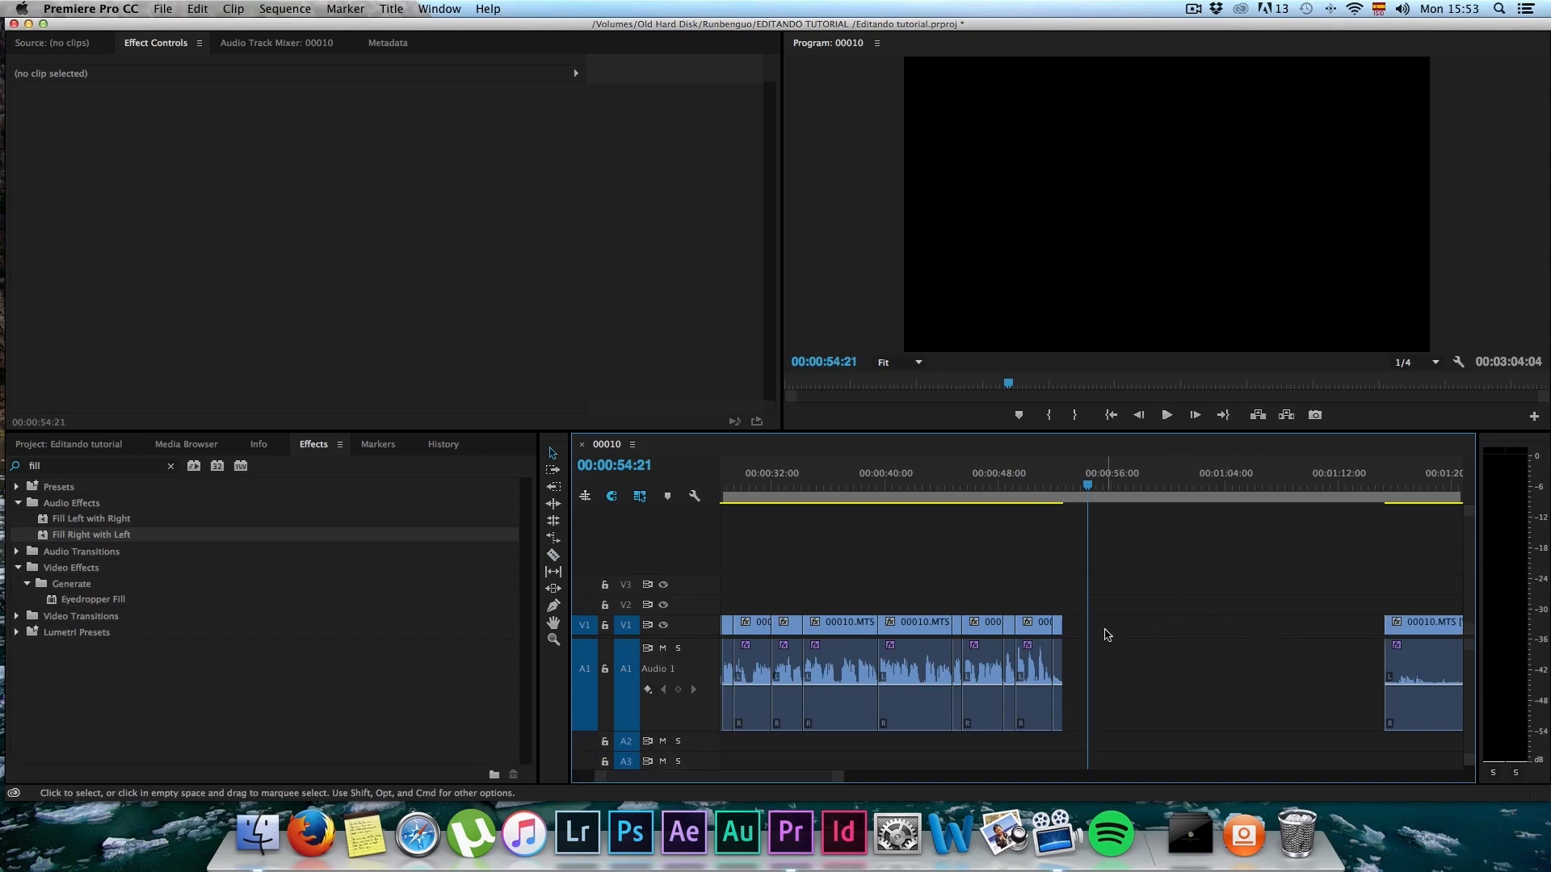
scroll(1106, 634, "down", 3)
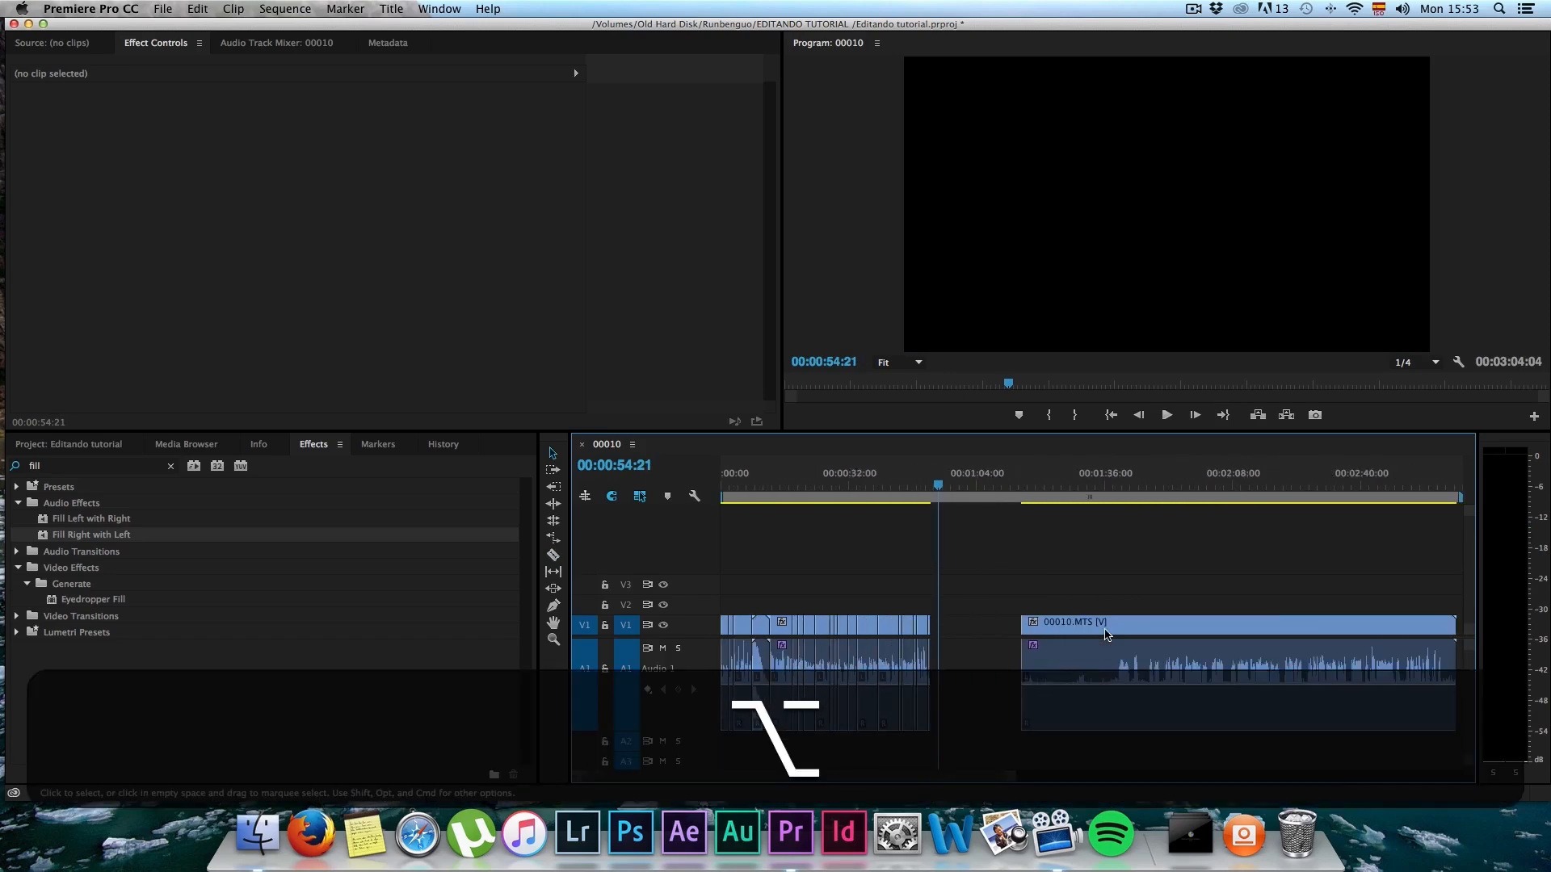
left_click_drag(732, 481, 861, 476)
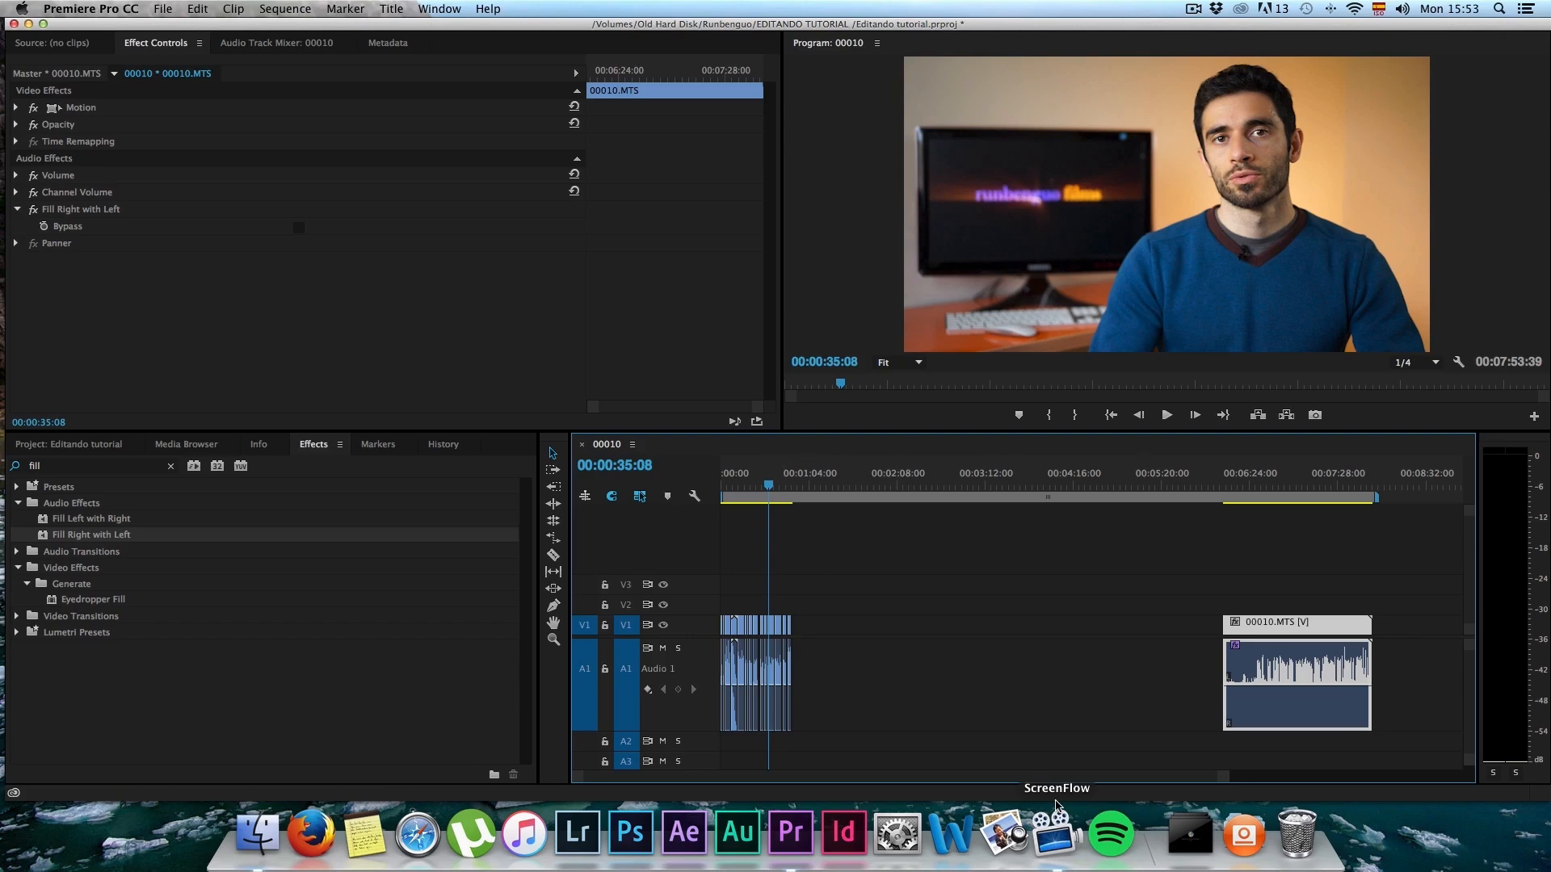
Step: Match the frame at 00:00:34:15 to open its 00010.MTS source clip in the Source monitor
key("t")
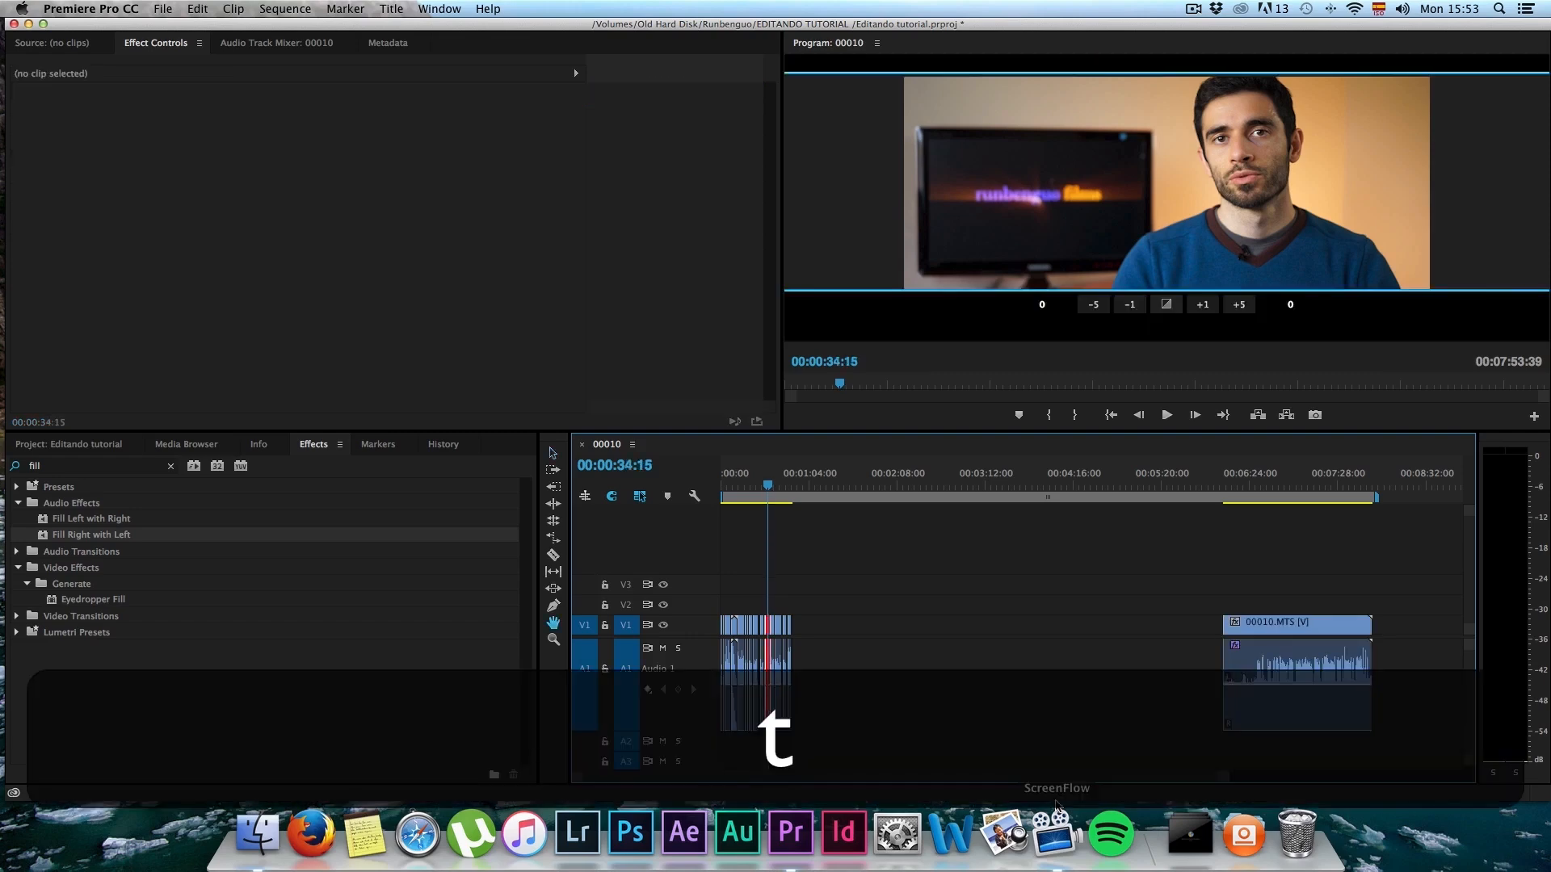
key("f")
key("alt")
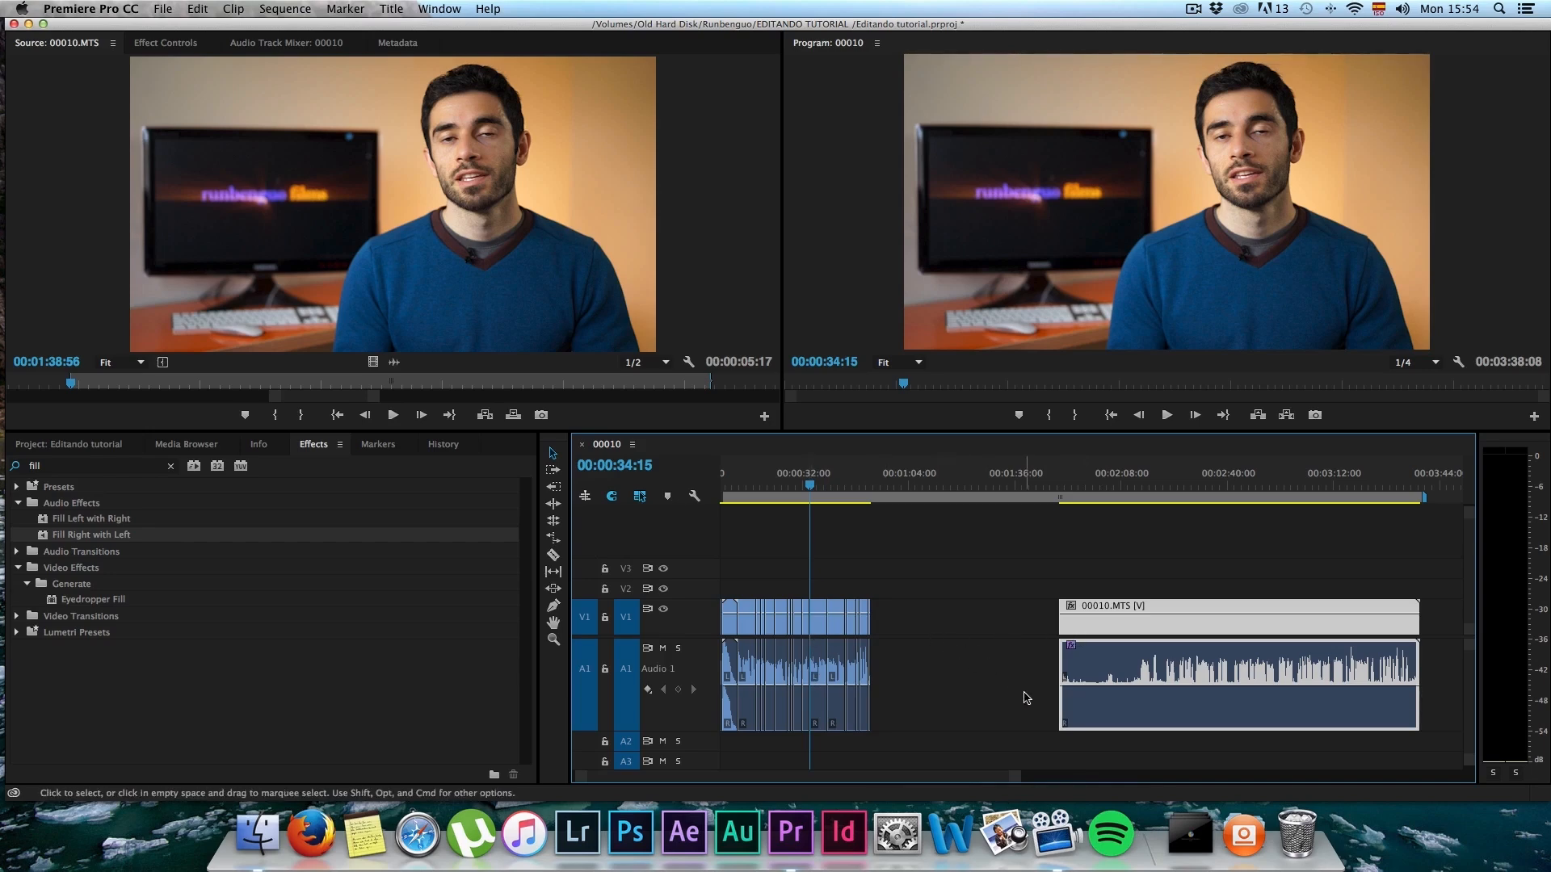
Step: Switch to Finder and copy editando foto alex.mp4 from the Tutorial 29 Sesión Alex 2 folder into the EDITANDO TUTORIAL folder
left_click(257, 834)
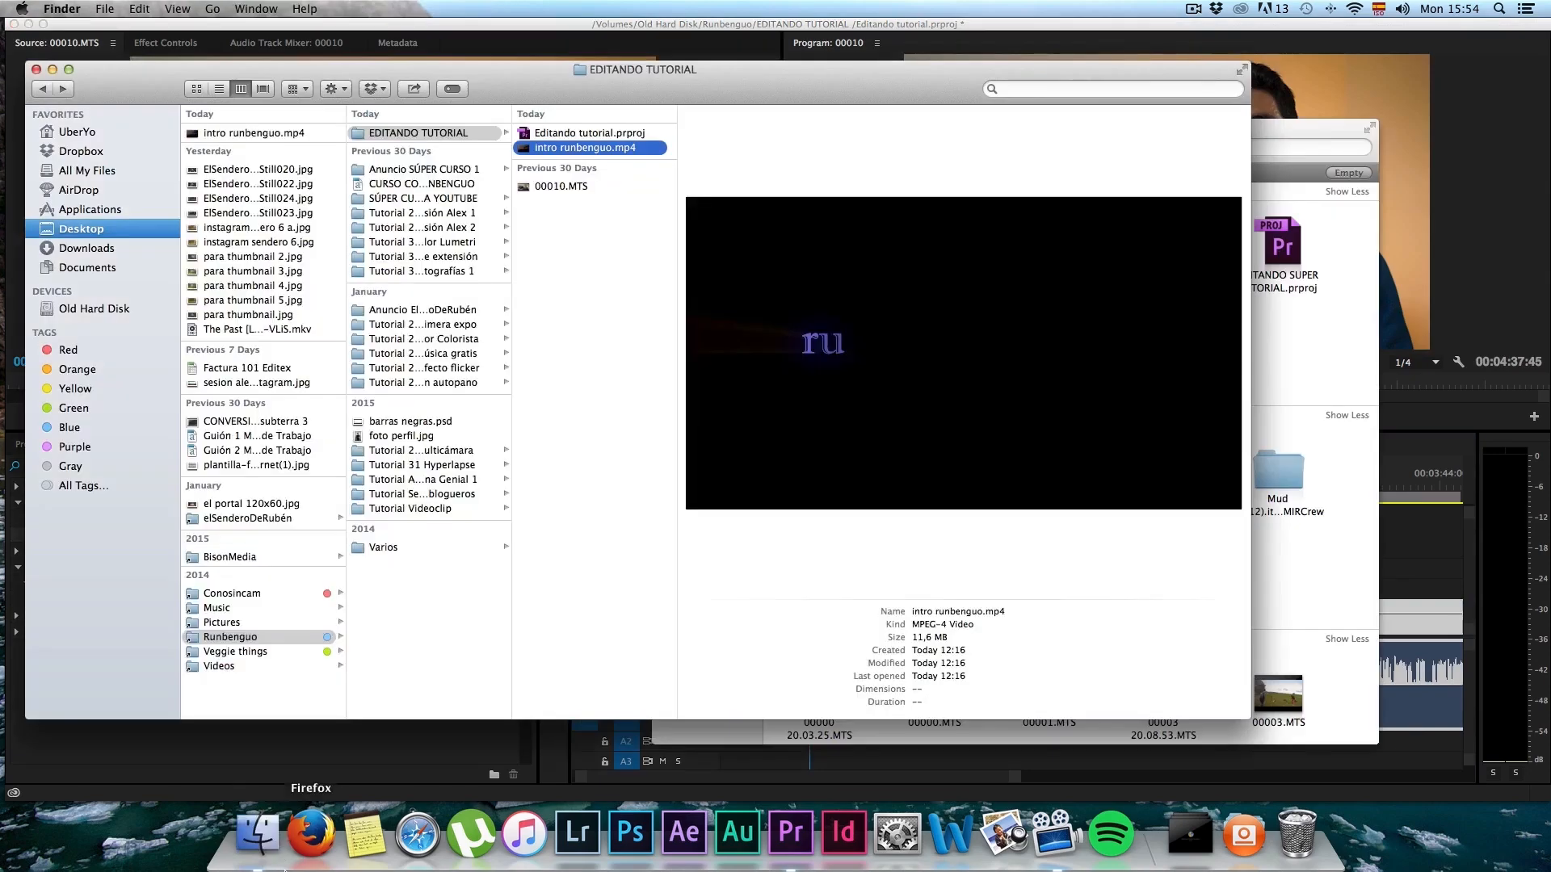
left_click(451, 226)
left_click(561, 219)
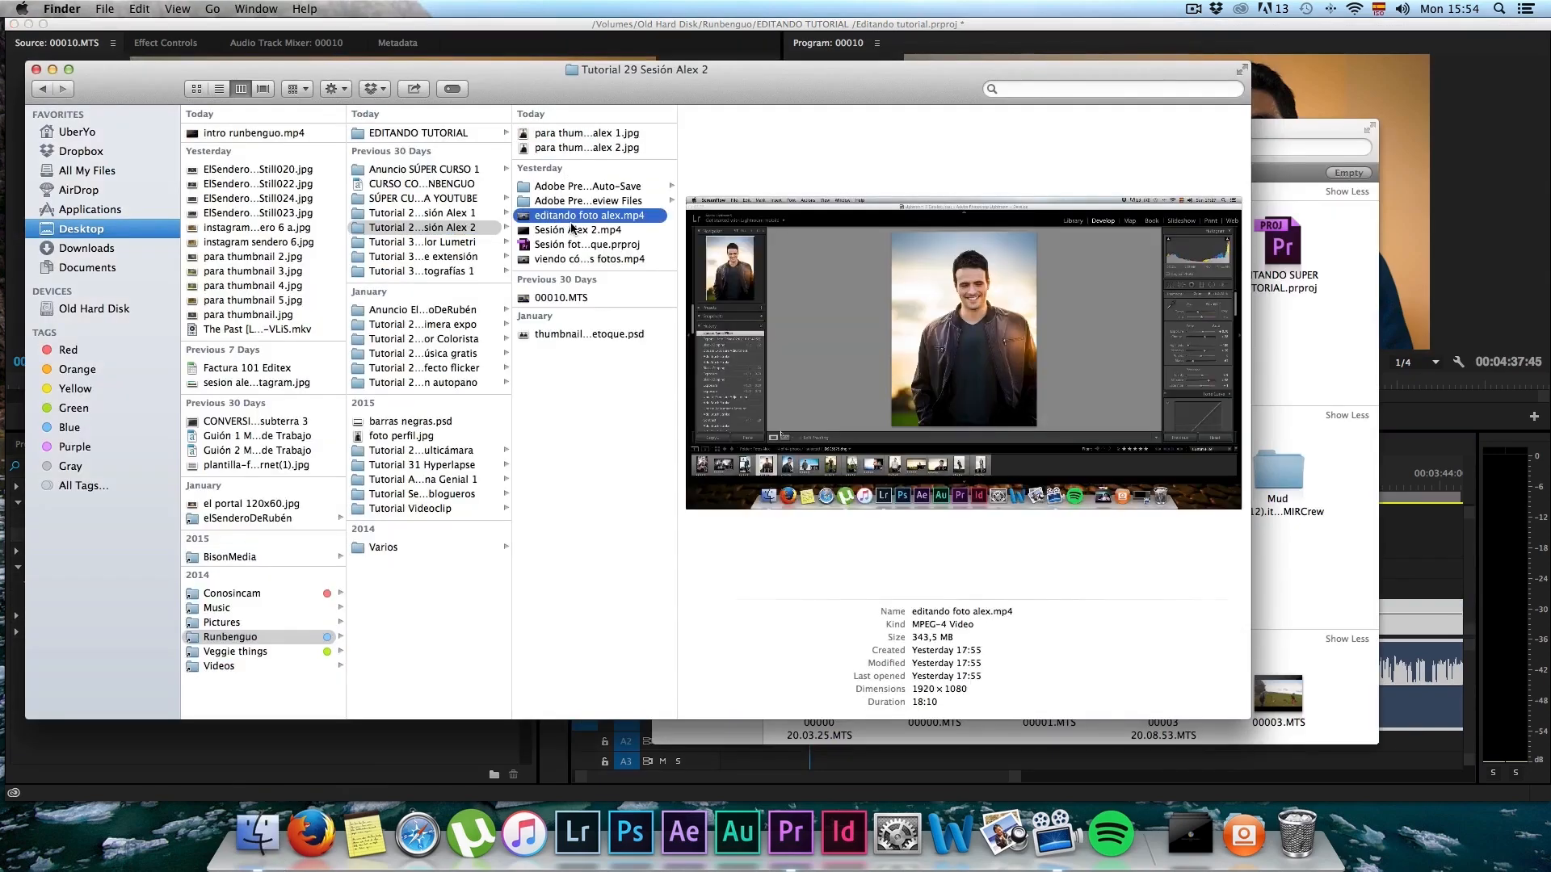
key("super+c")
left_click(428, 132)
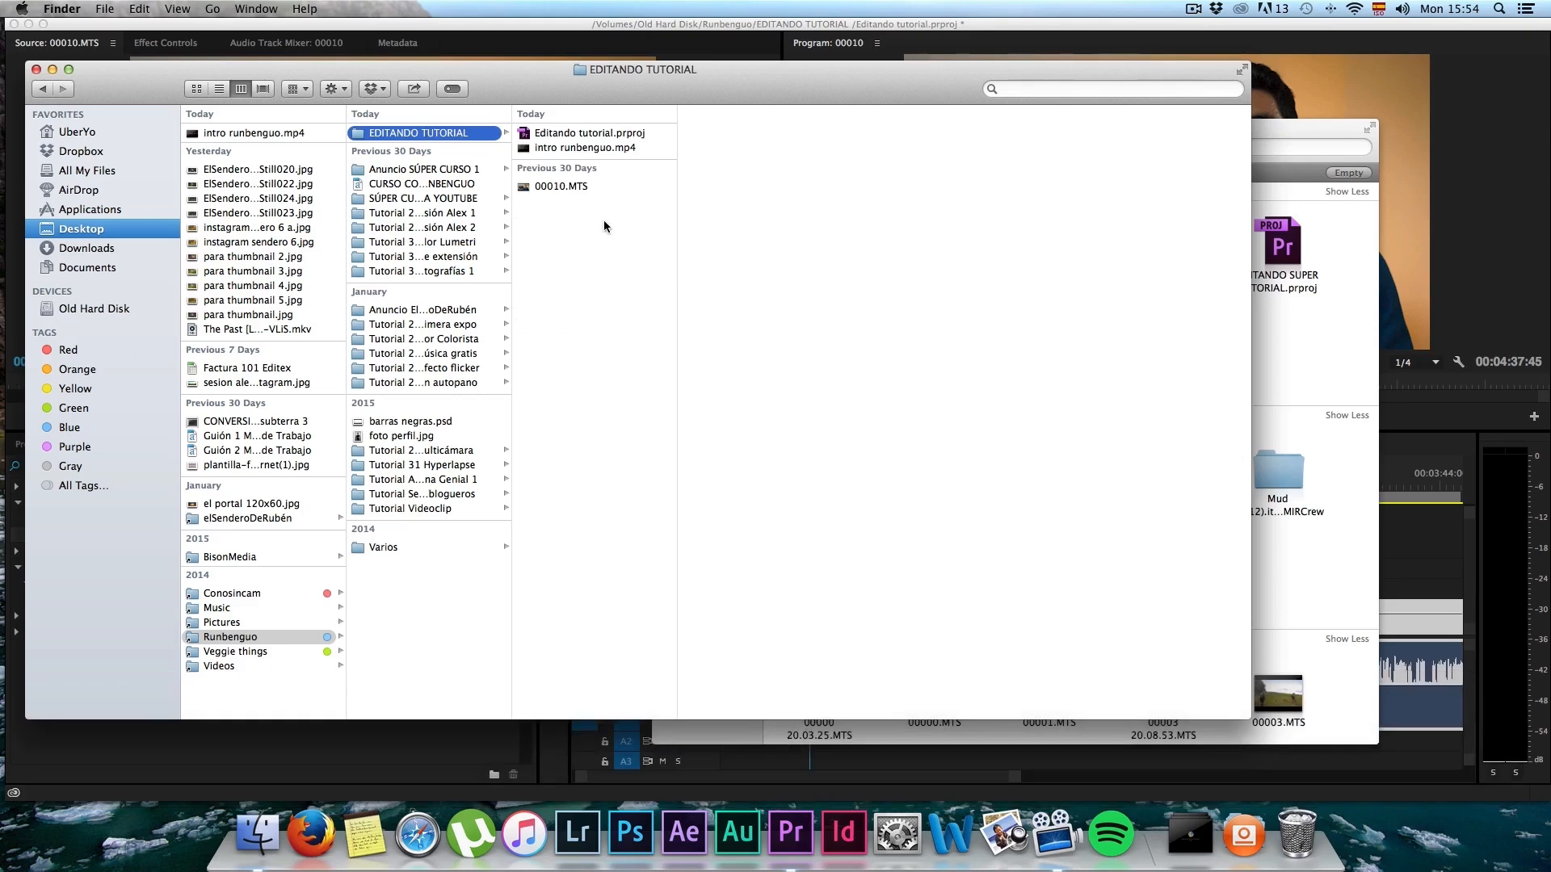
key("super+v")
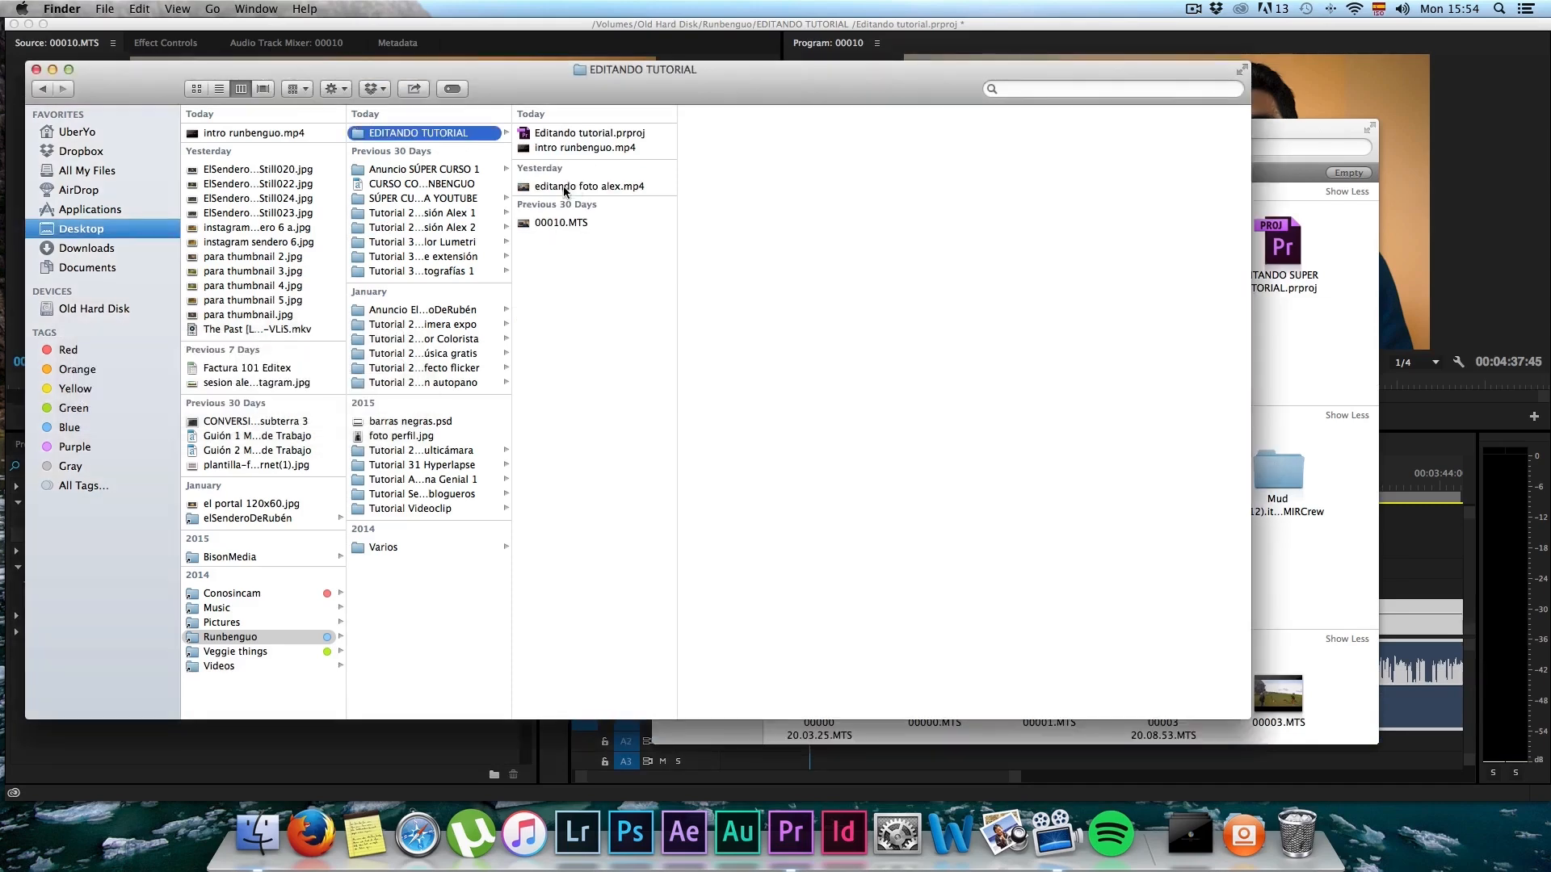
Step: Preview 00010.MTS and the copied editando foto alex.mp4 in the EDITANDO TUTORIAL folder
left_click(565, 190)
left_click(562, 222)
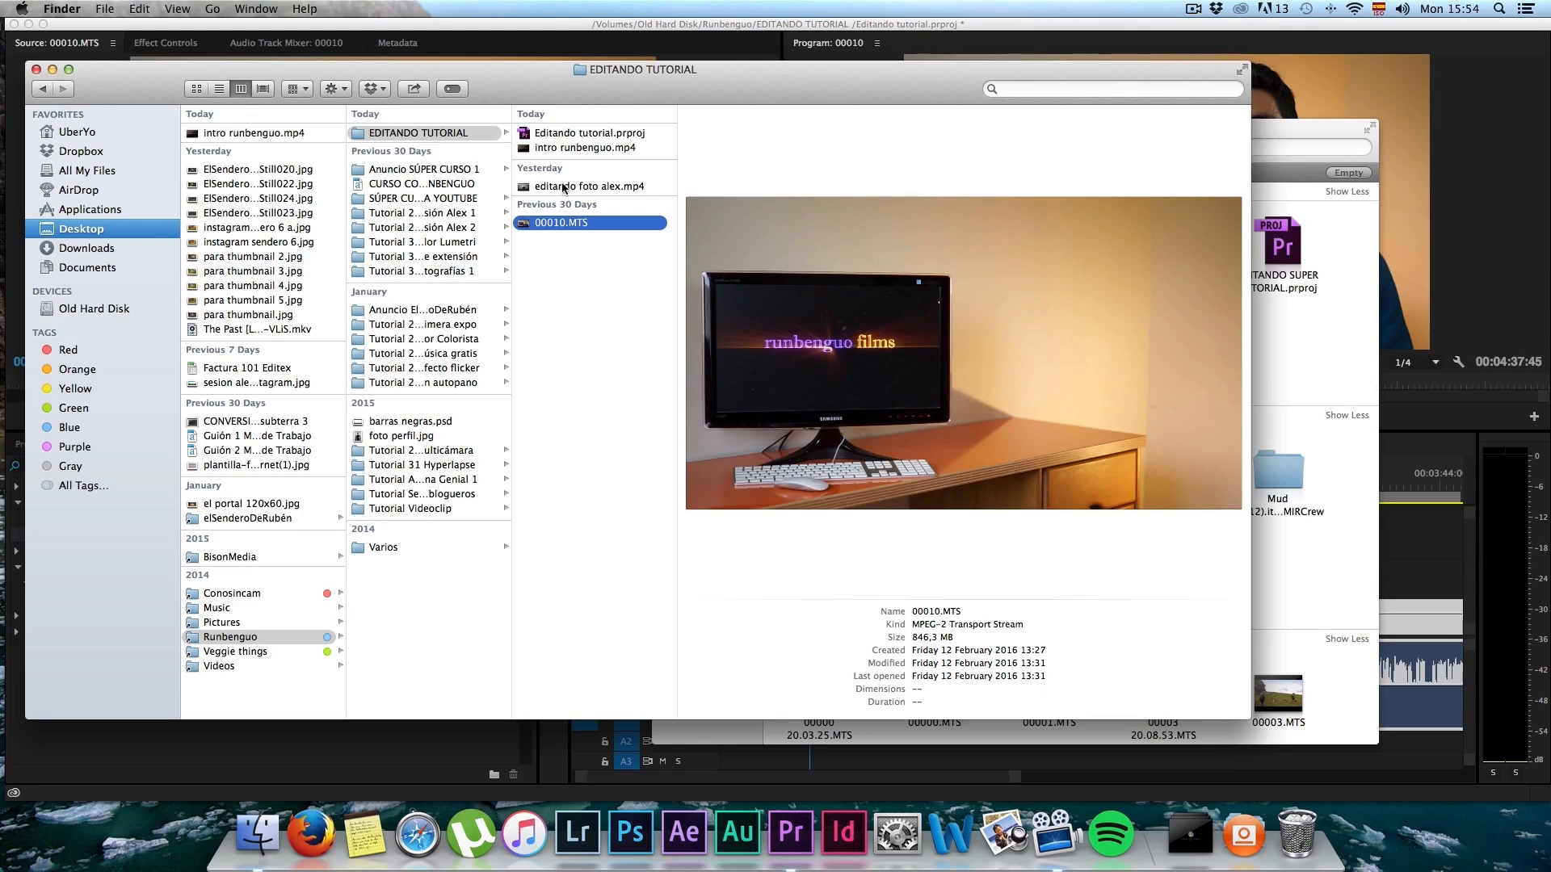
key("Up")
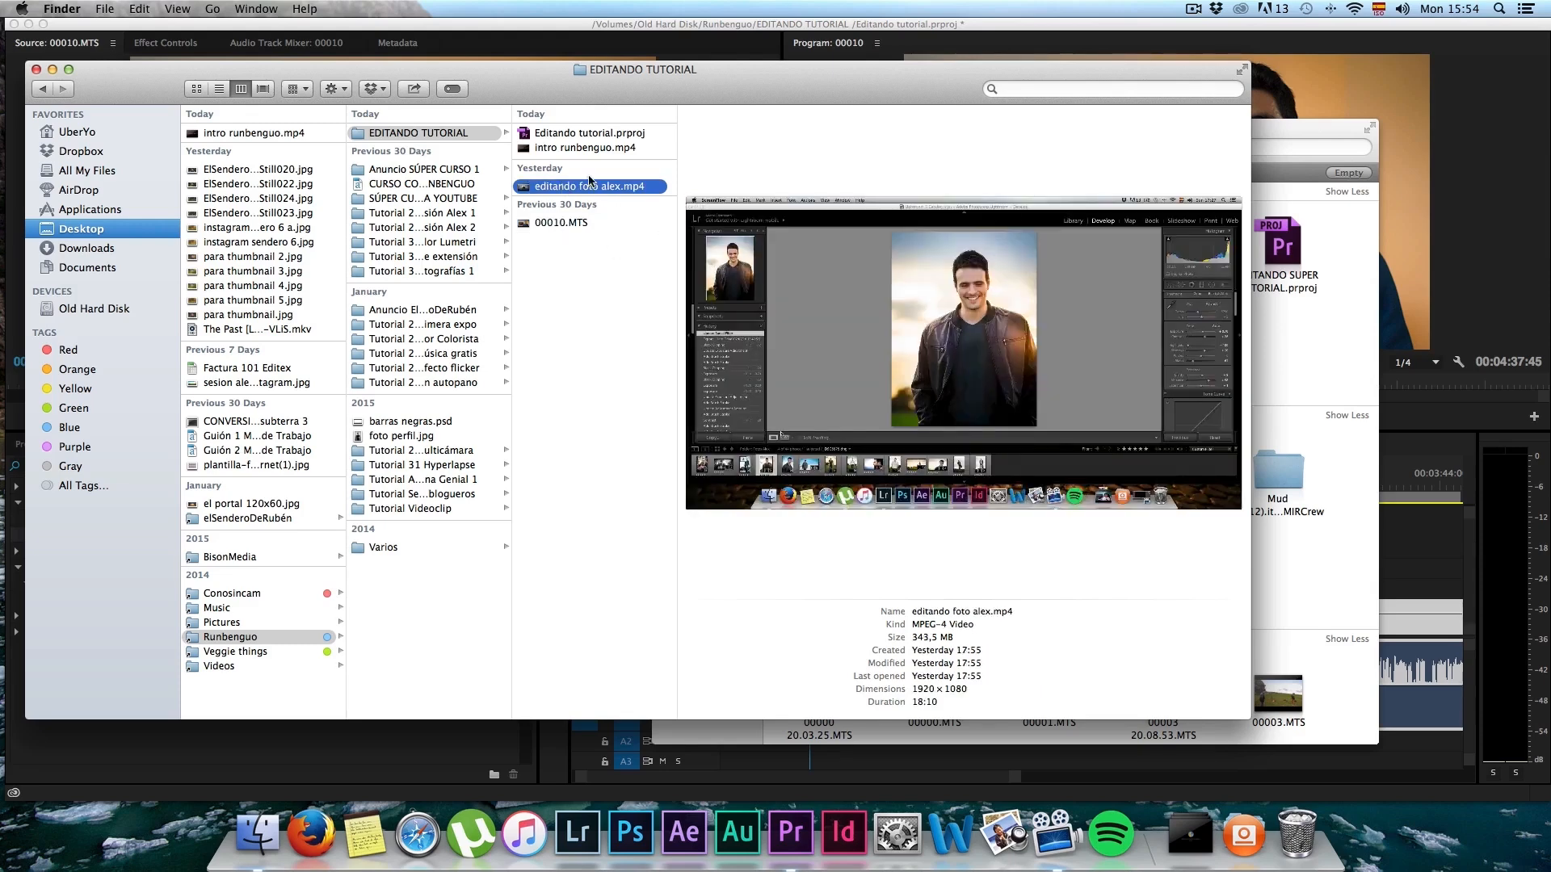
Step: Switch to Premiere Pro and place editando foto alex.mp4 from the EDITANDO TUTORIAL folder on track V3, starting just before the last 00010.MTS segment
left_click_drag(606, 80, 497, 77)
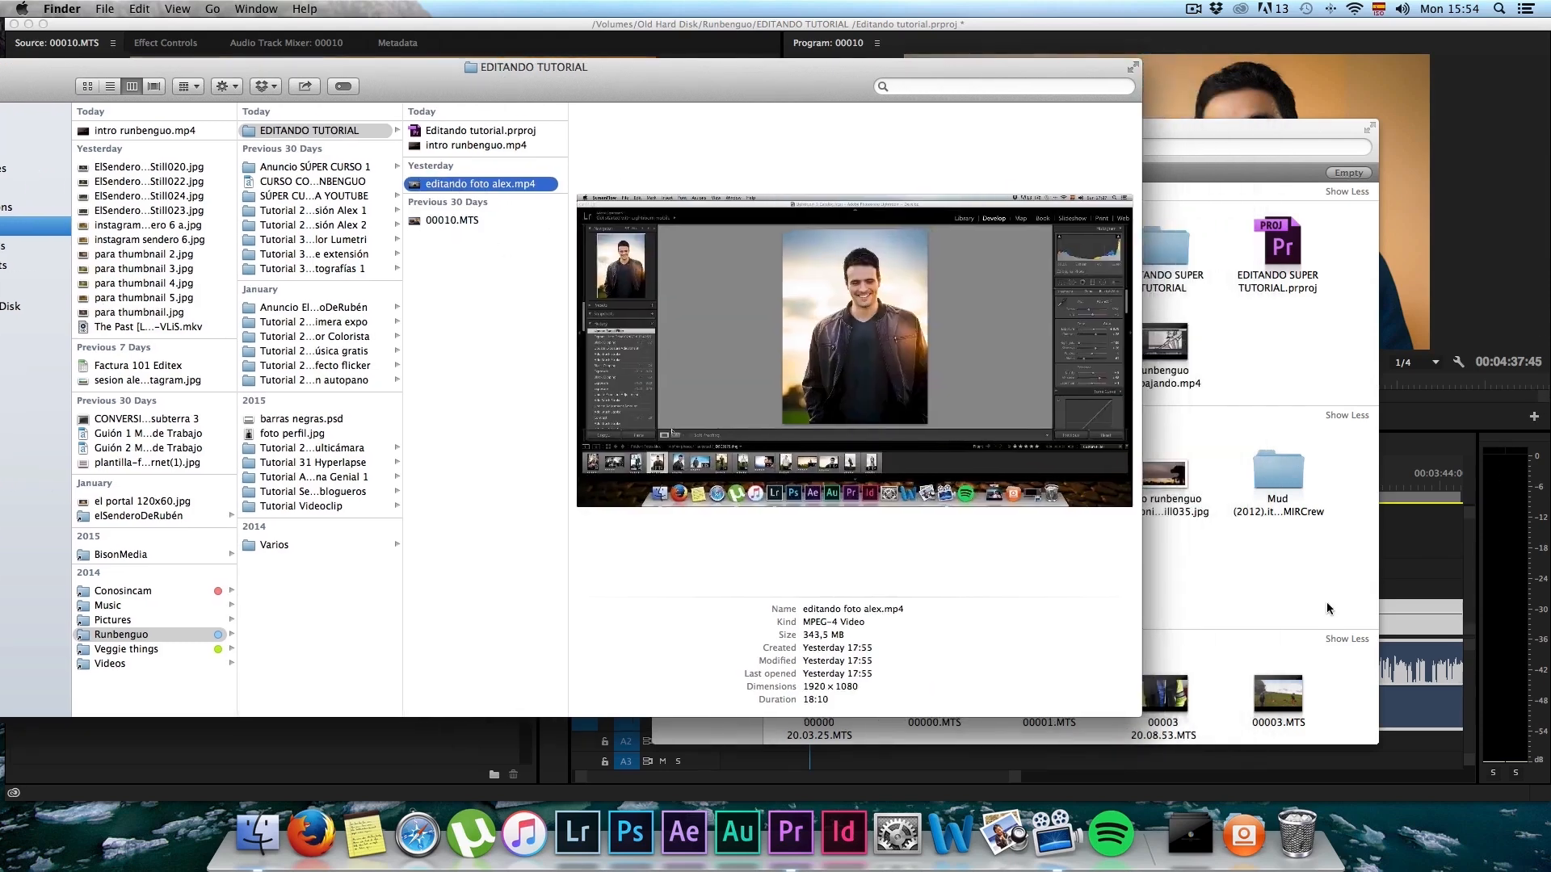
left_click(1180, 134)
left_click(665, 128)
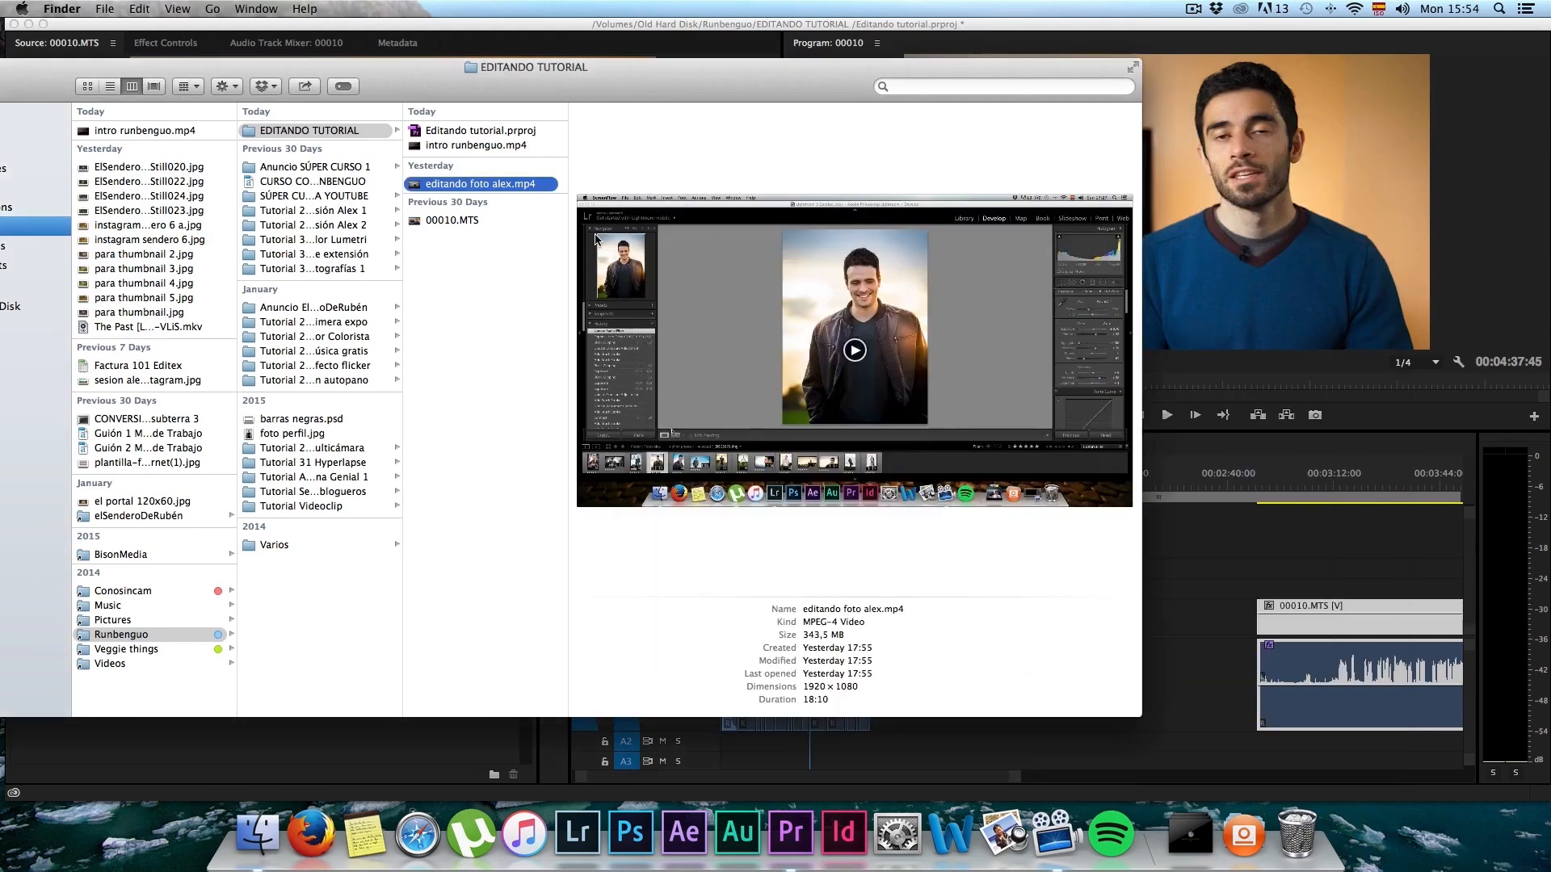
left_click_drag(416, 188, 1211, 574)
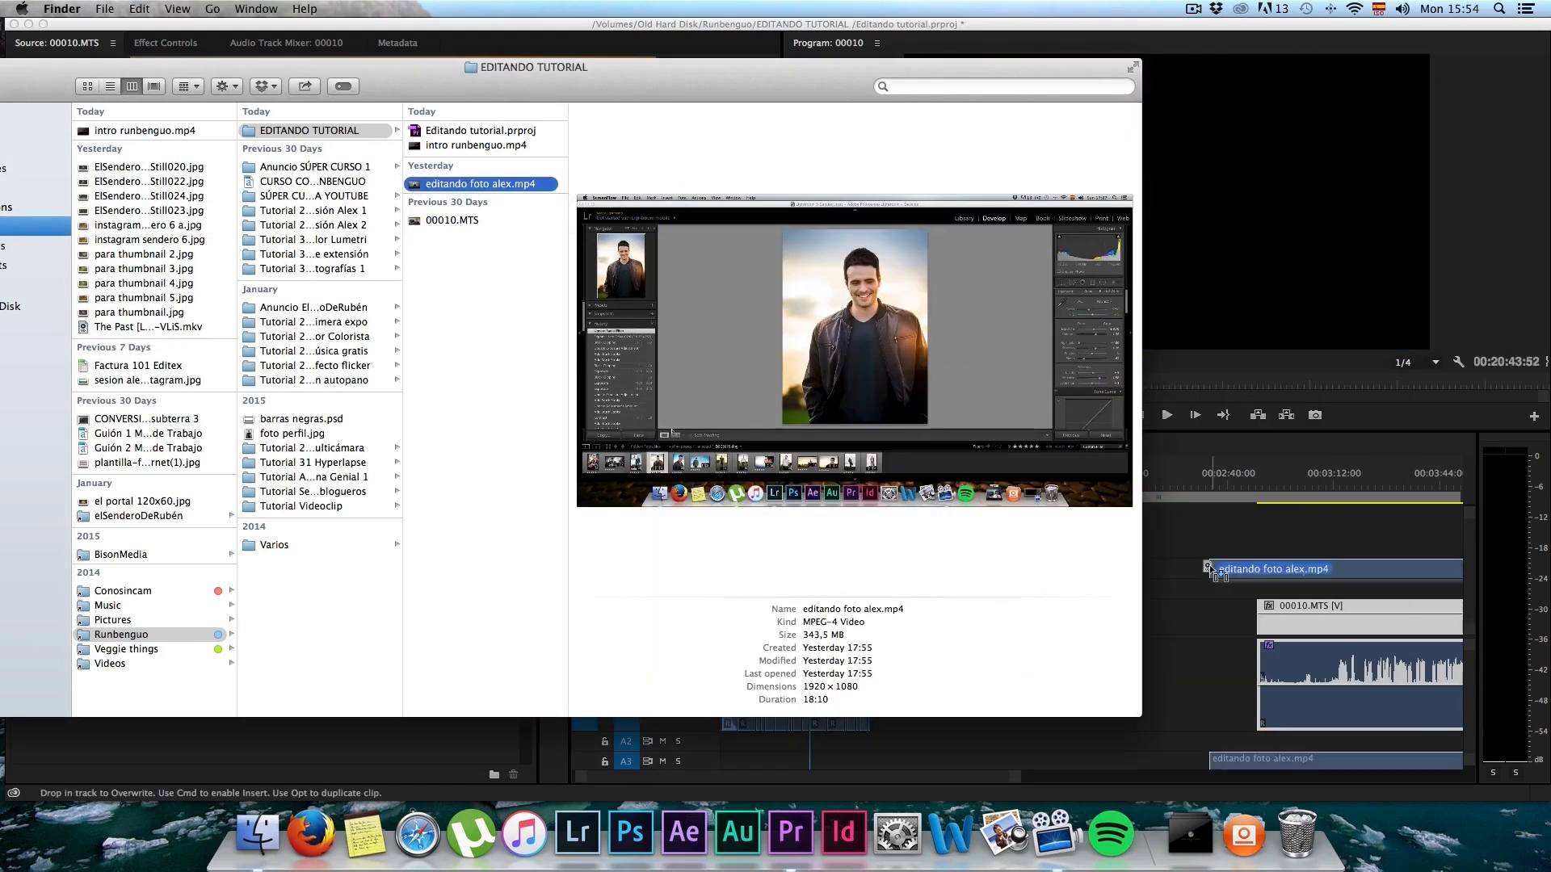
left_click(1249, 574)
Step: Move the last 00010.MTS segment near 00:20:00:00 and shift editando foto alex.mp4 into the gap before it, on tracks V1 and A1
scroll(1119, 597, "down", 5)
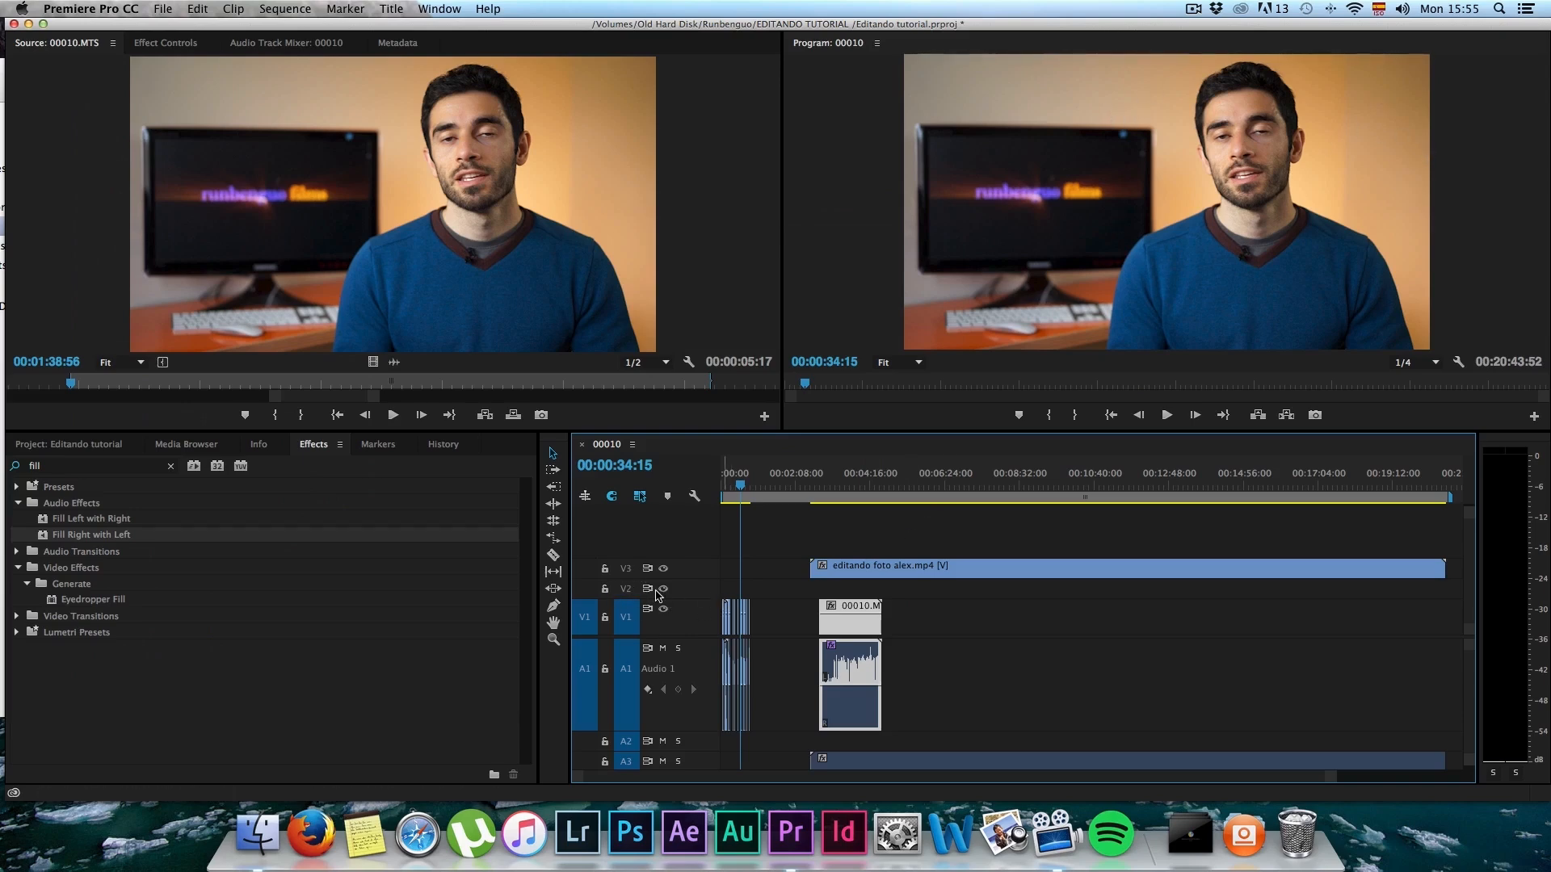
left_click_drag(842, 608, 1405, 614)
left_click_drag(1193, 570, 1153, 579)
left_click_drag(903, 568, 872, 630)
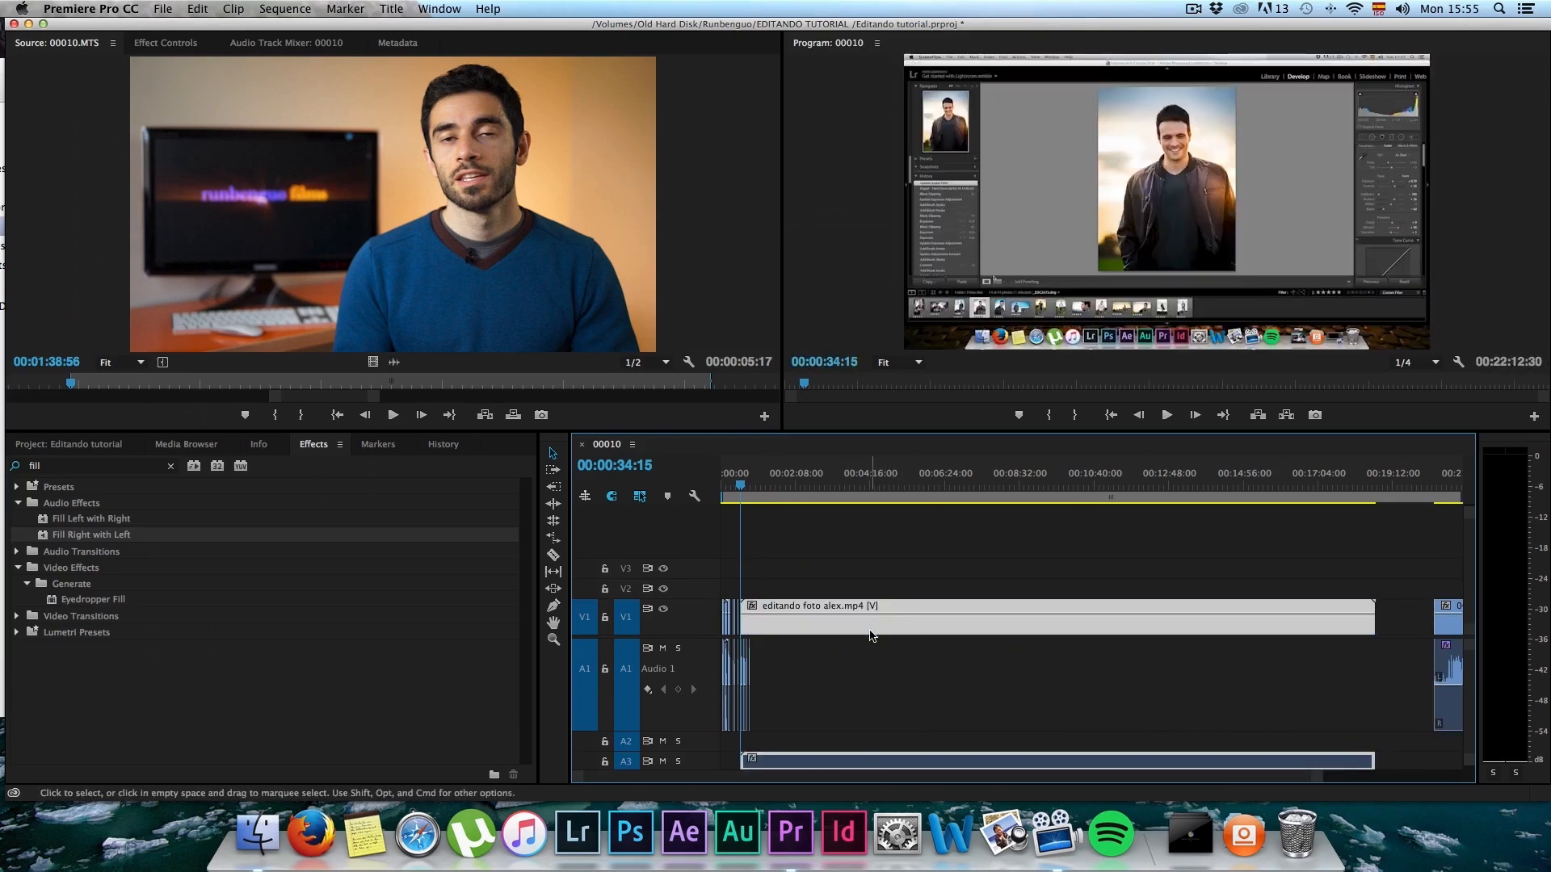
key("super+z")
left_click_drag(862, 569, 862, 620)
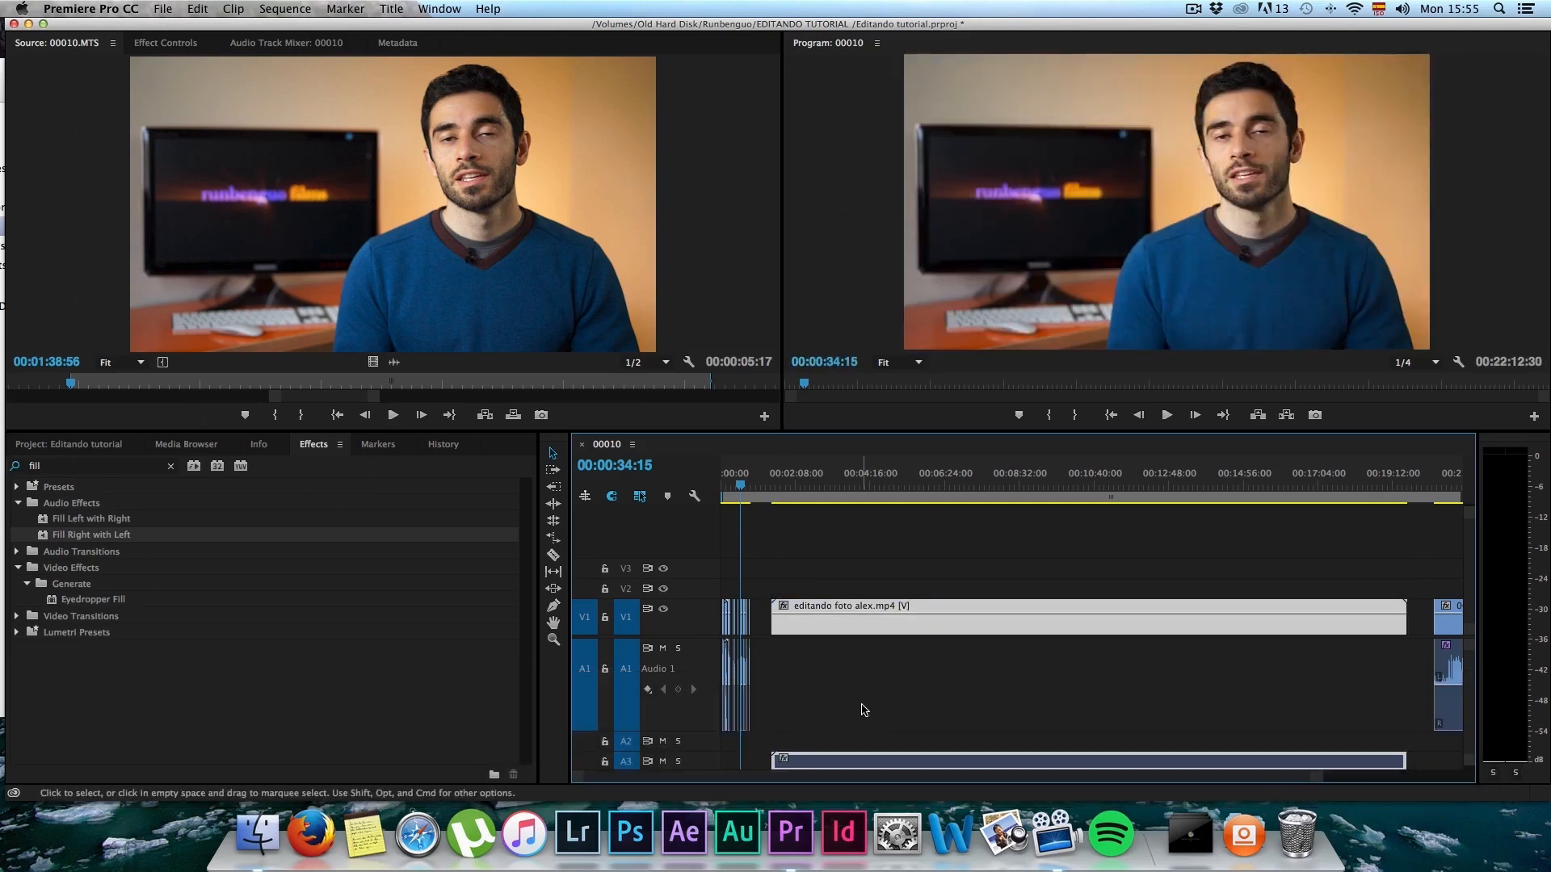
left_click_drag(864, 762, 835, 652)
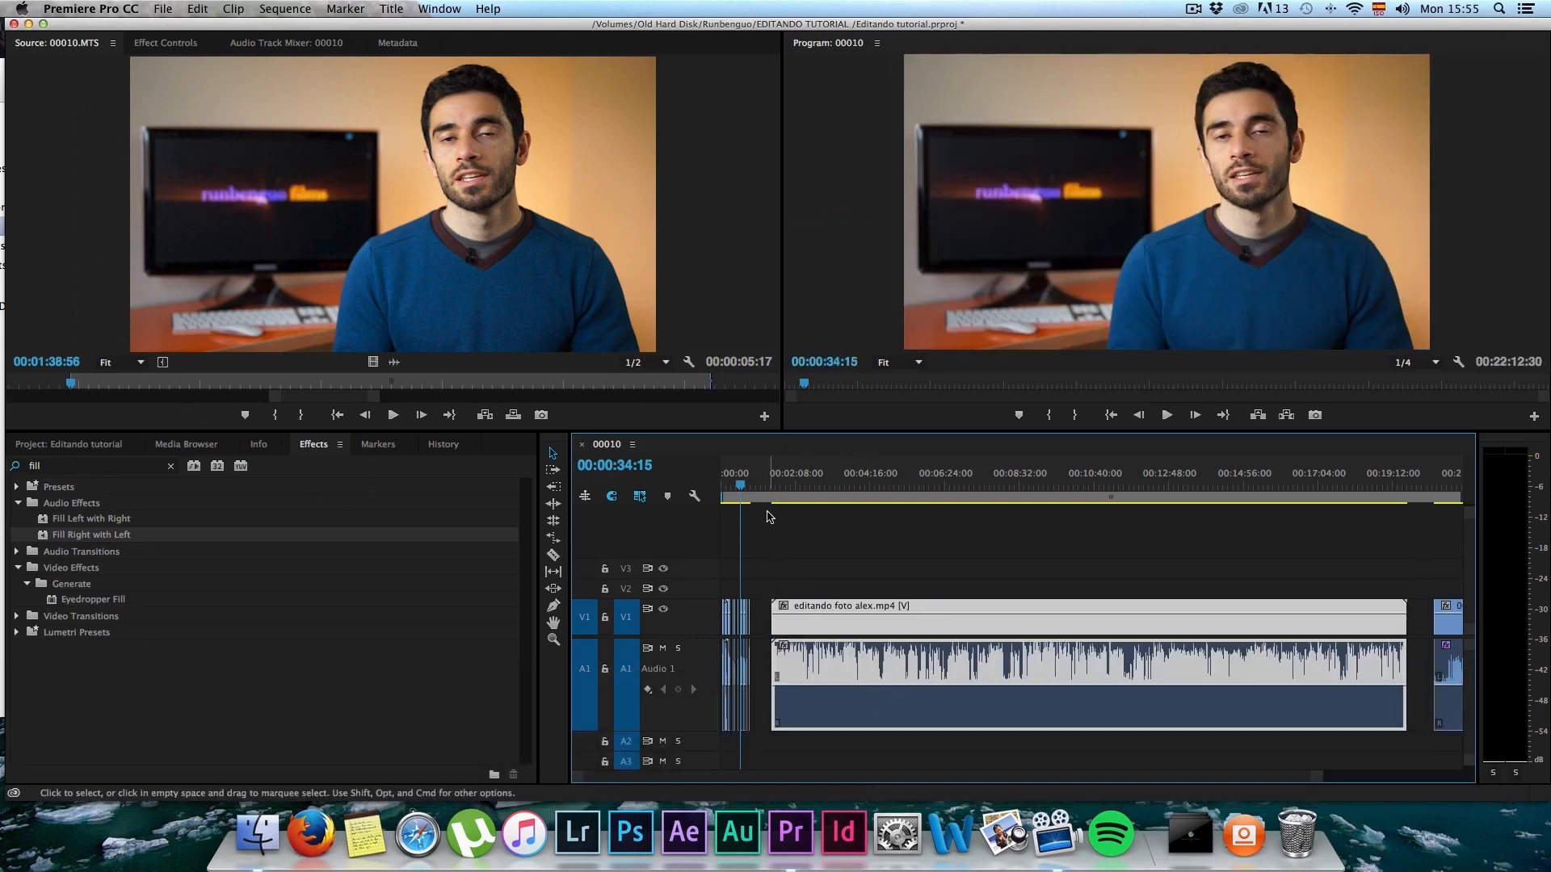
Step: Preview the start of editando foto alex.mp4, apply Fill Right with Left to its audio, and listen to it
left_click_drag(762, 484, 769, 484)
scroll(772, 548, "up", 3, "alt")
scroll(771, 548, "up", 4, "alt")
left_click(809, 485)
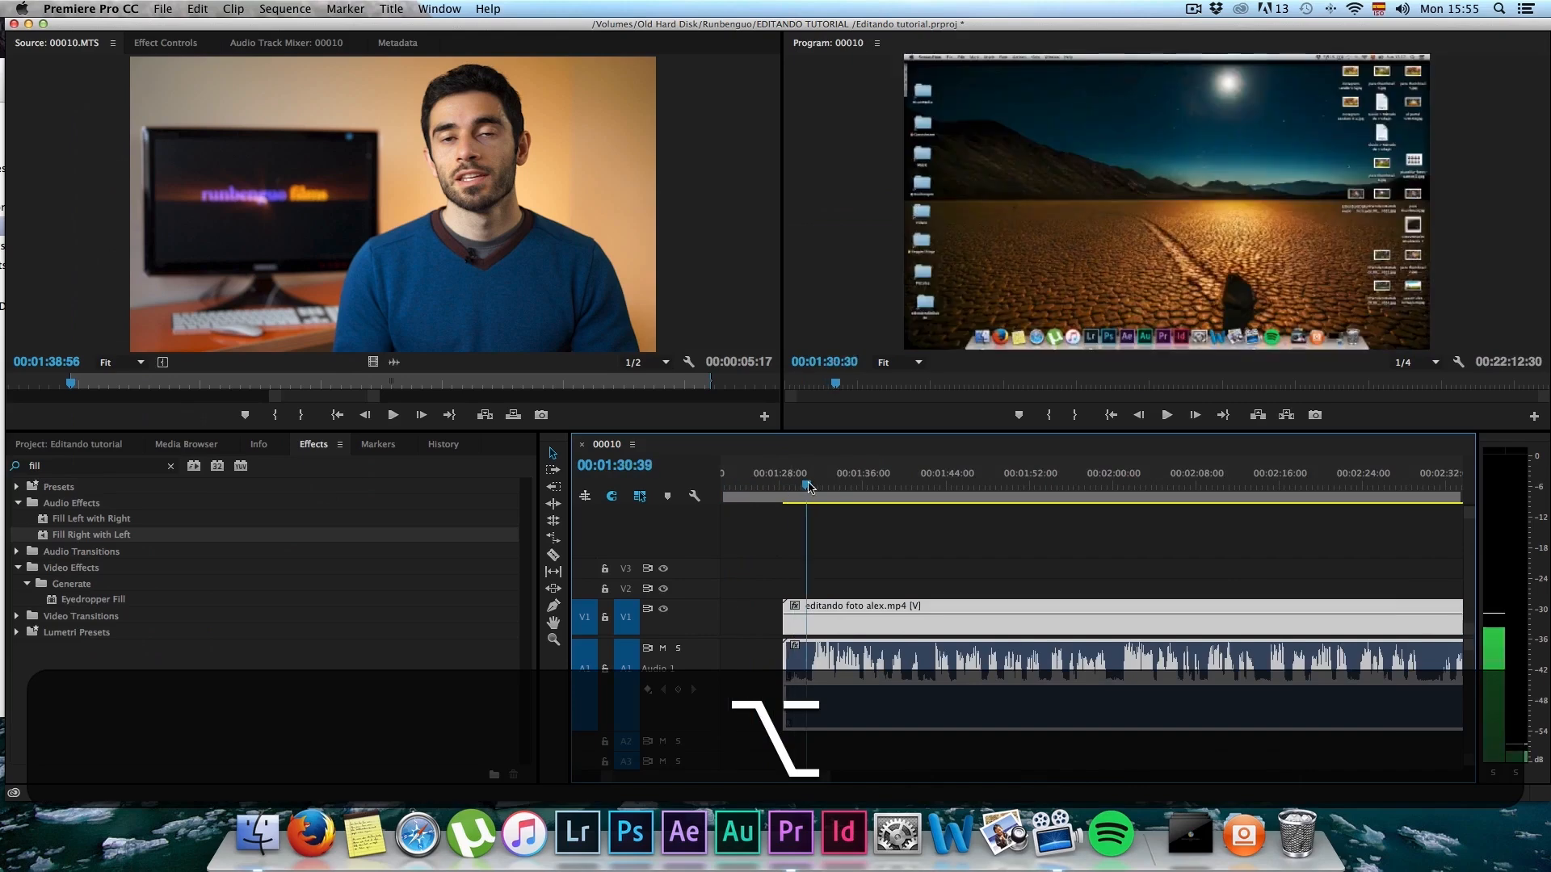
key("space")
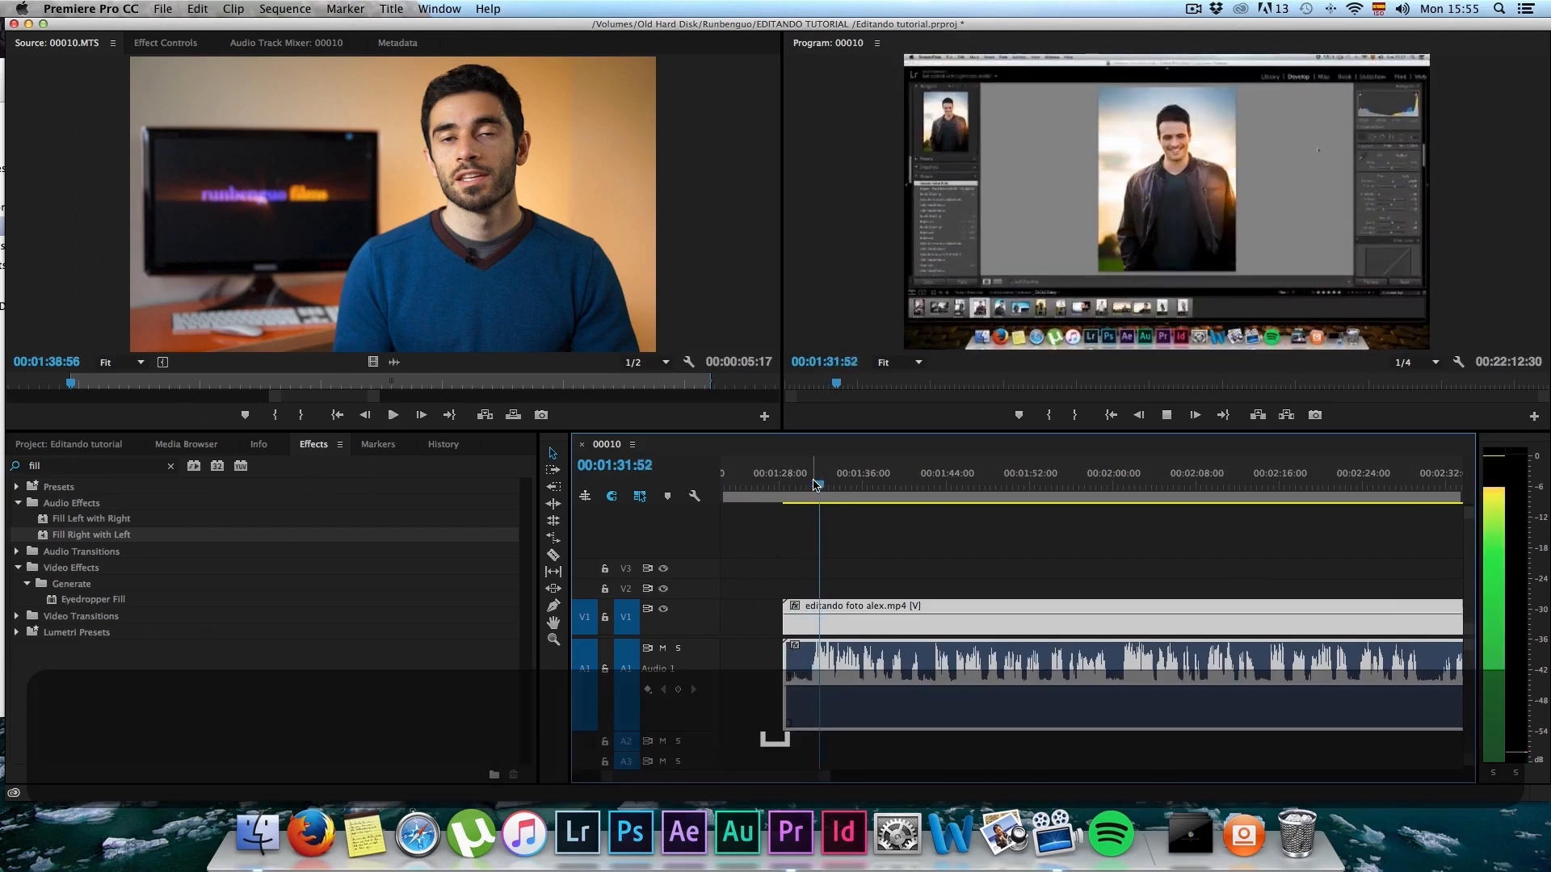
key("space")
left_click_drag(58, 538, 861, 693)
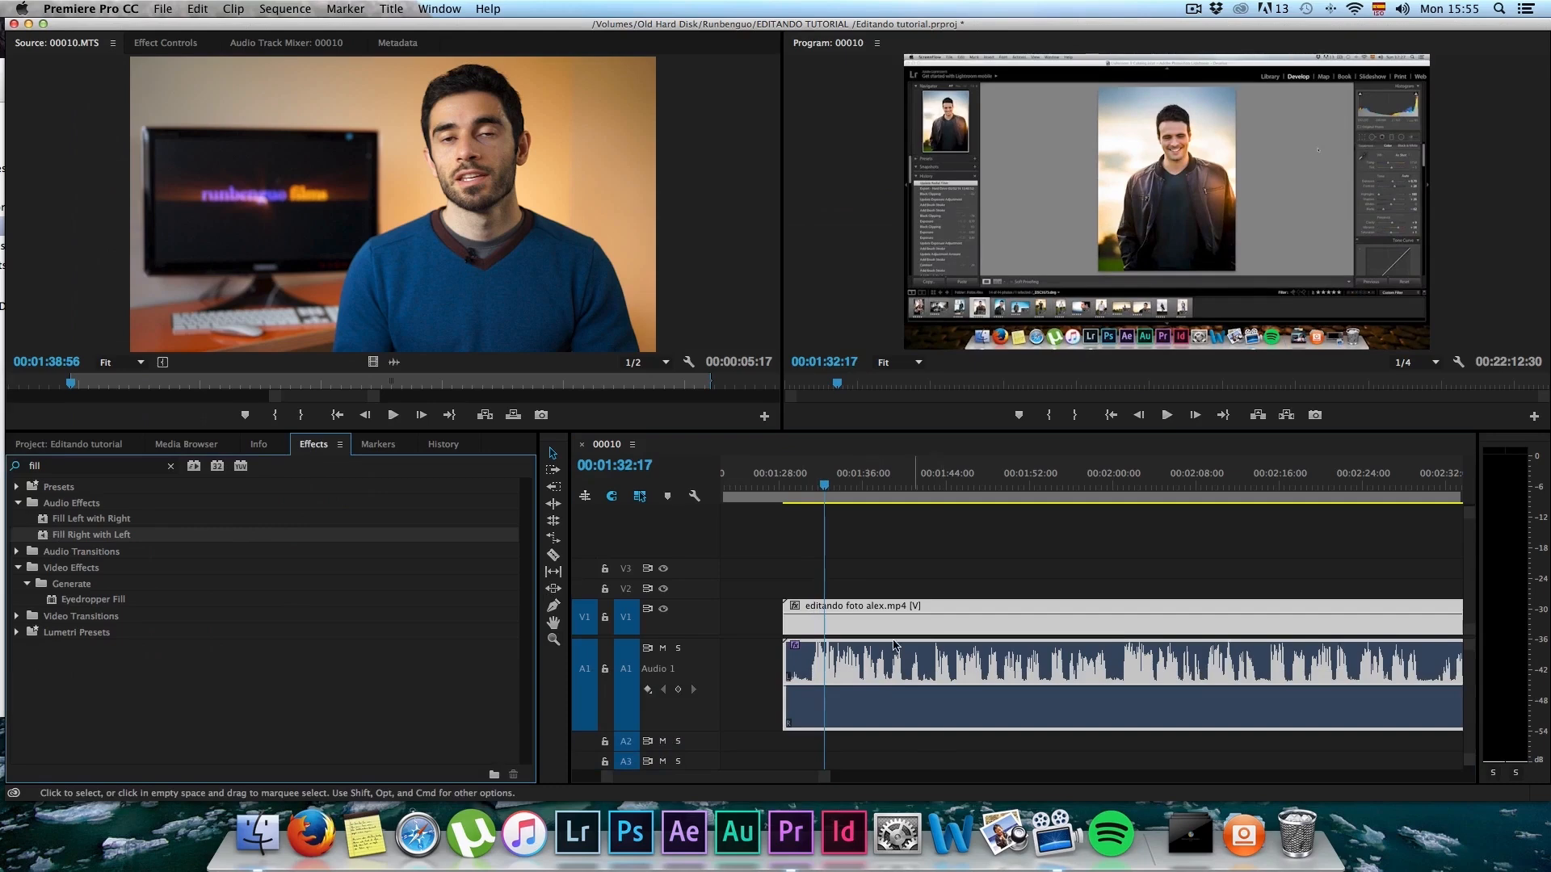
key("space")
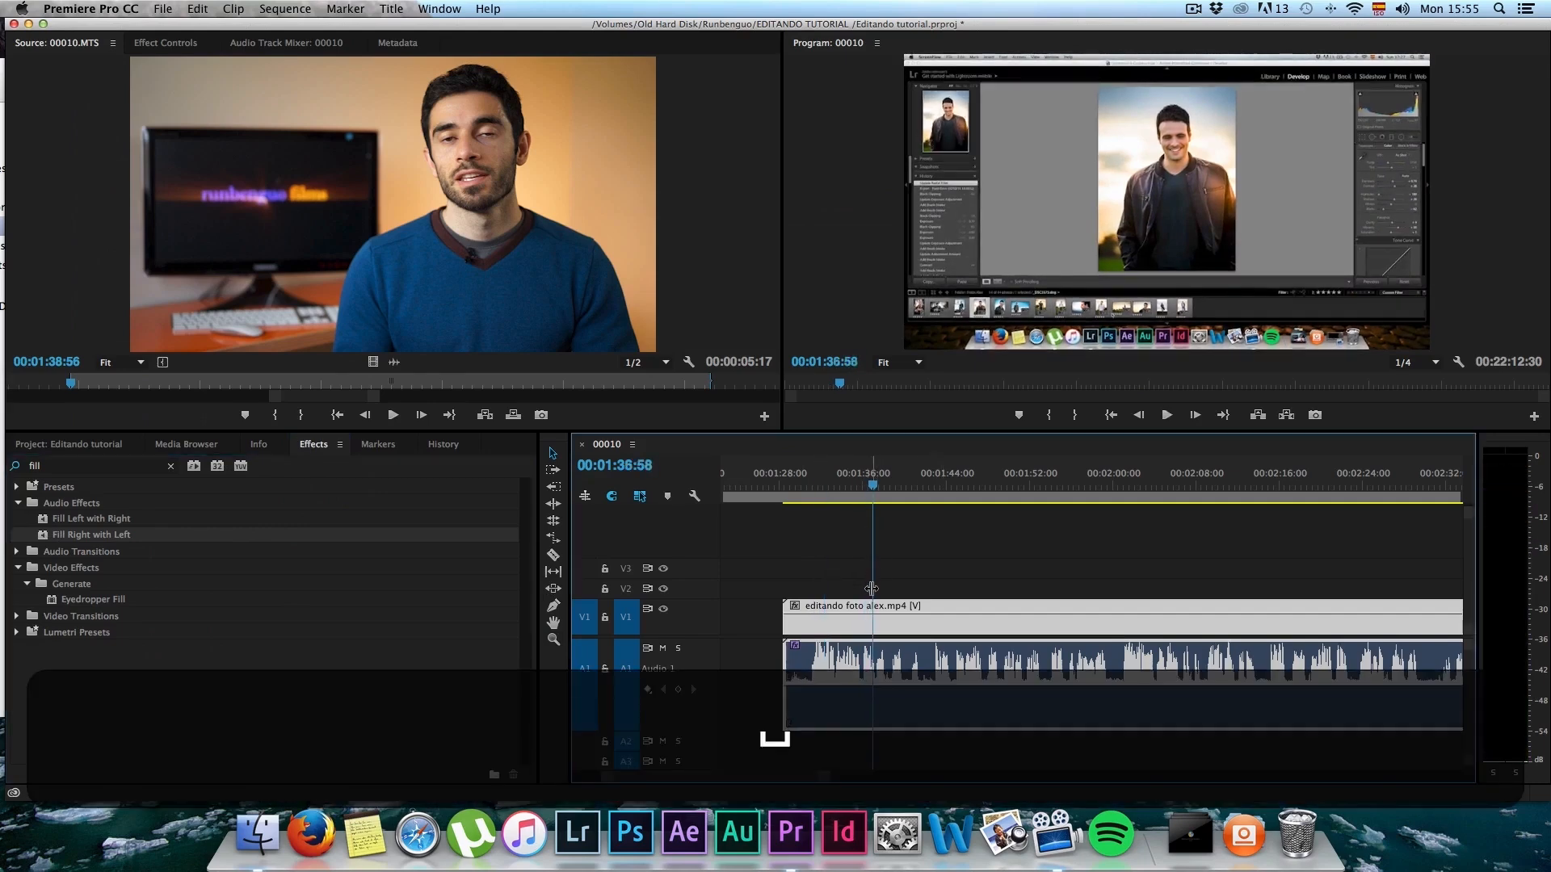
Step: Trim the start of editando foto alex.mp4 to the playhead at 00:01:30:49
left_click_drag(790, 485, 812, 485)
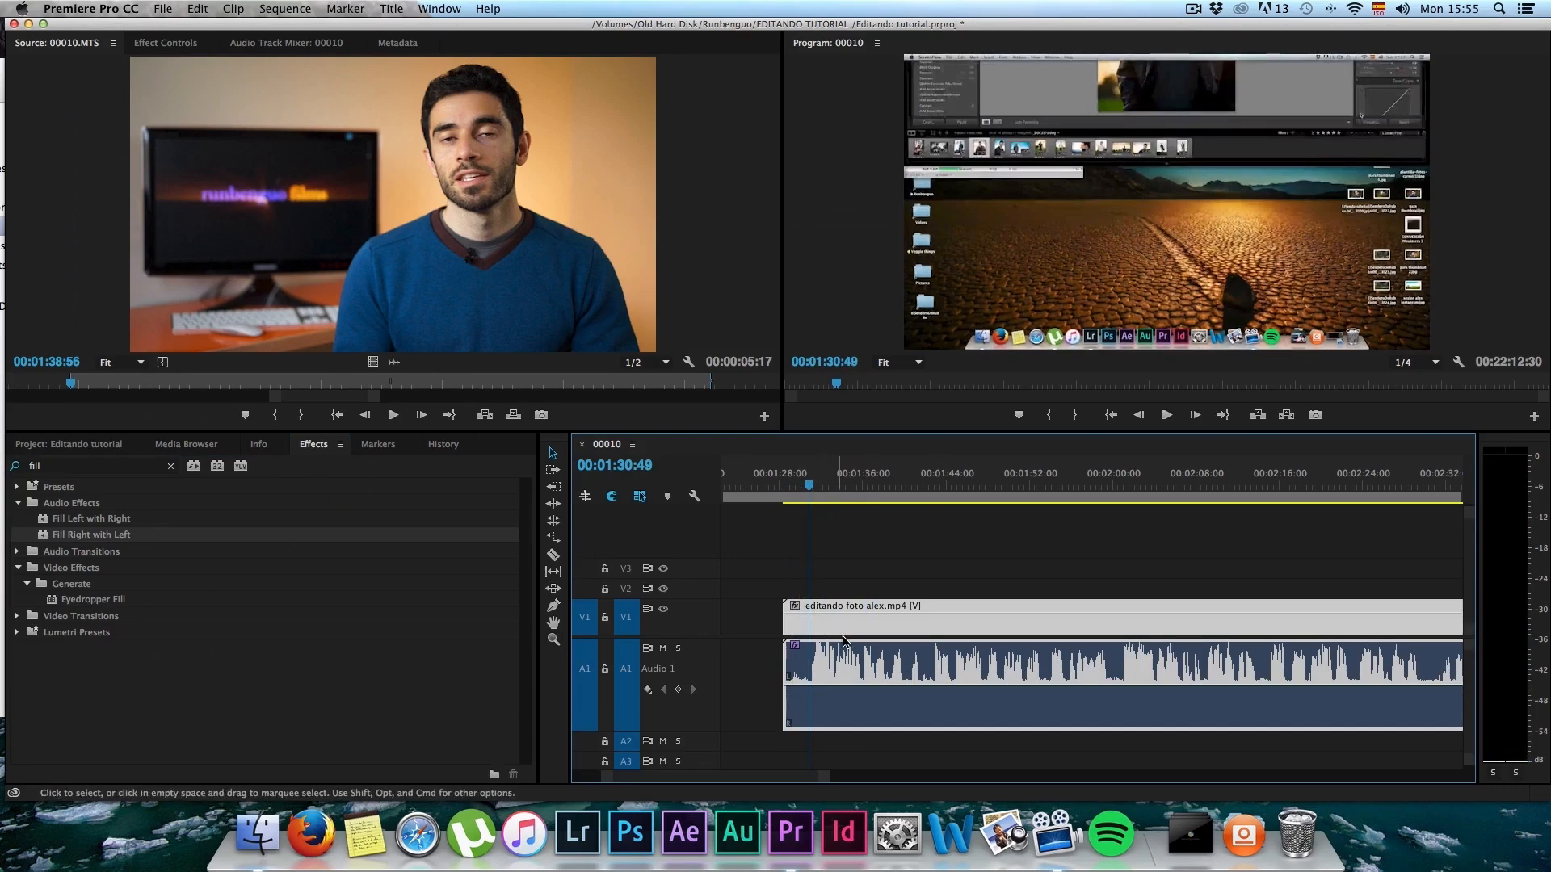
key("v")
left_click_drag(782, 602, 809, 599)
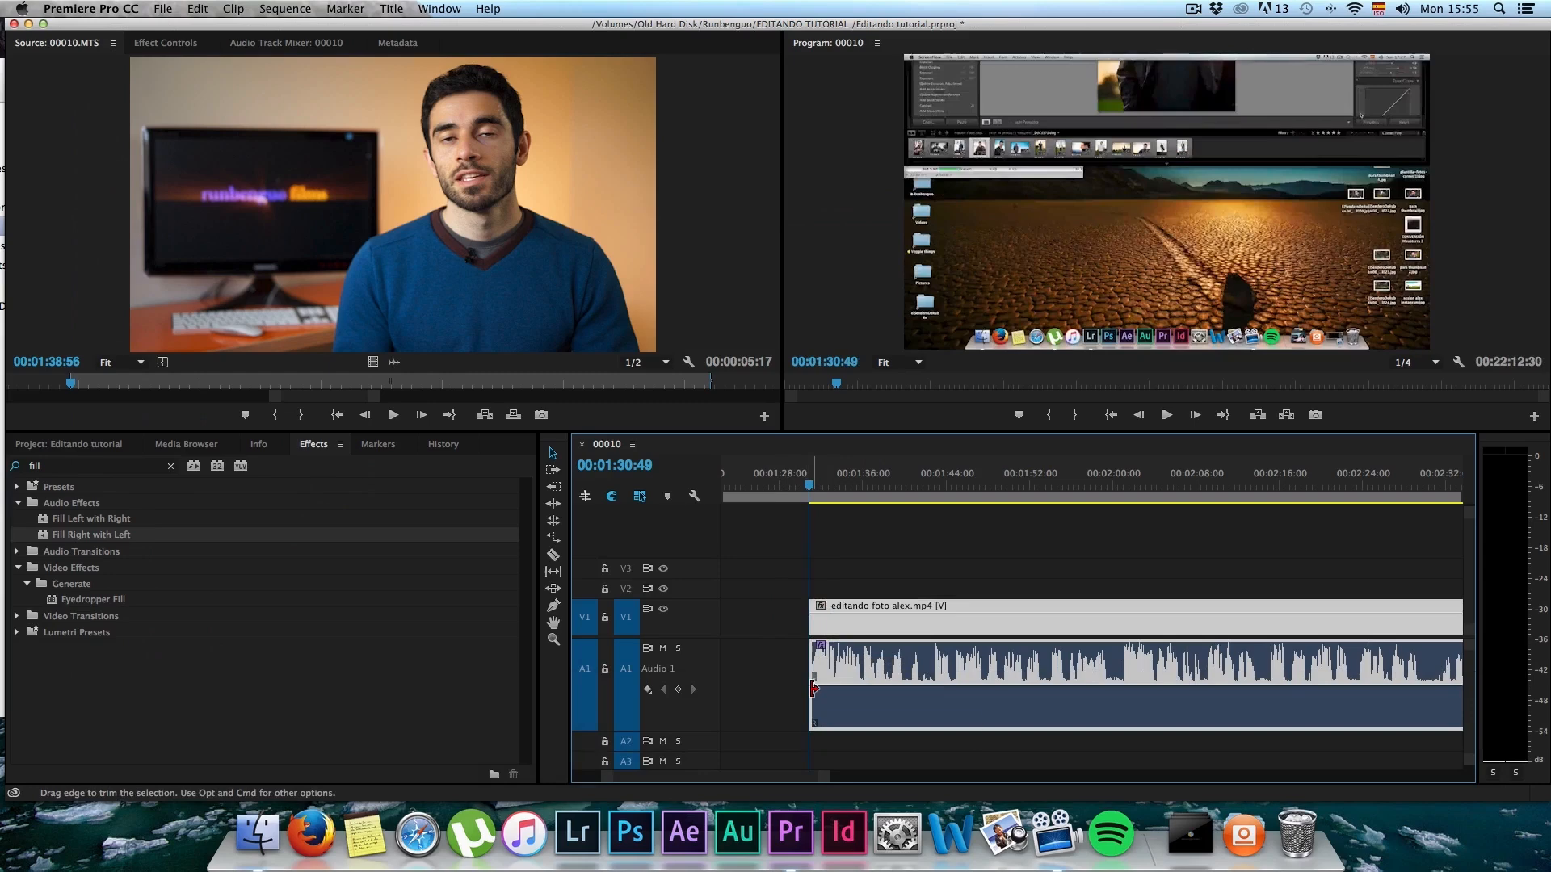
key("c")
key("b")
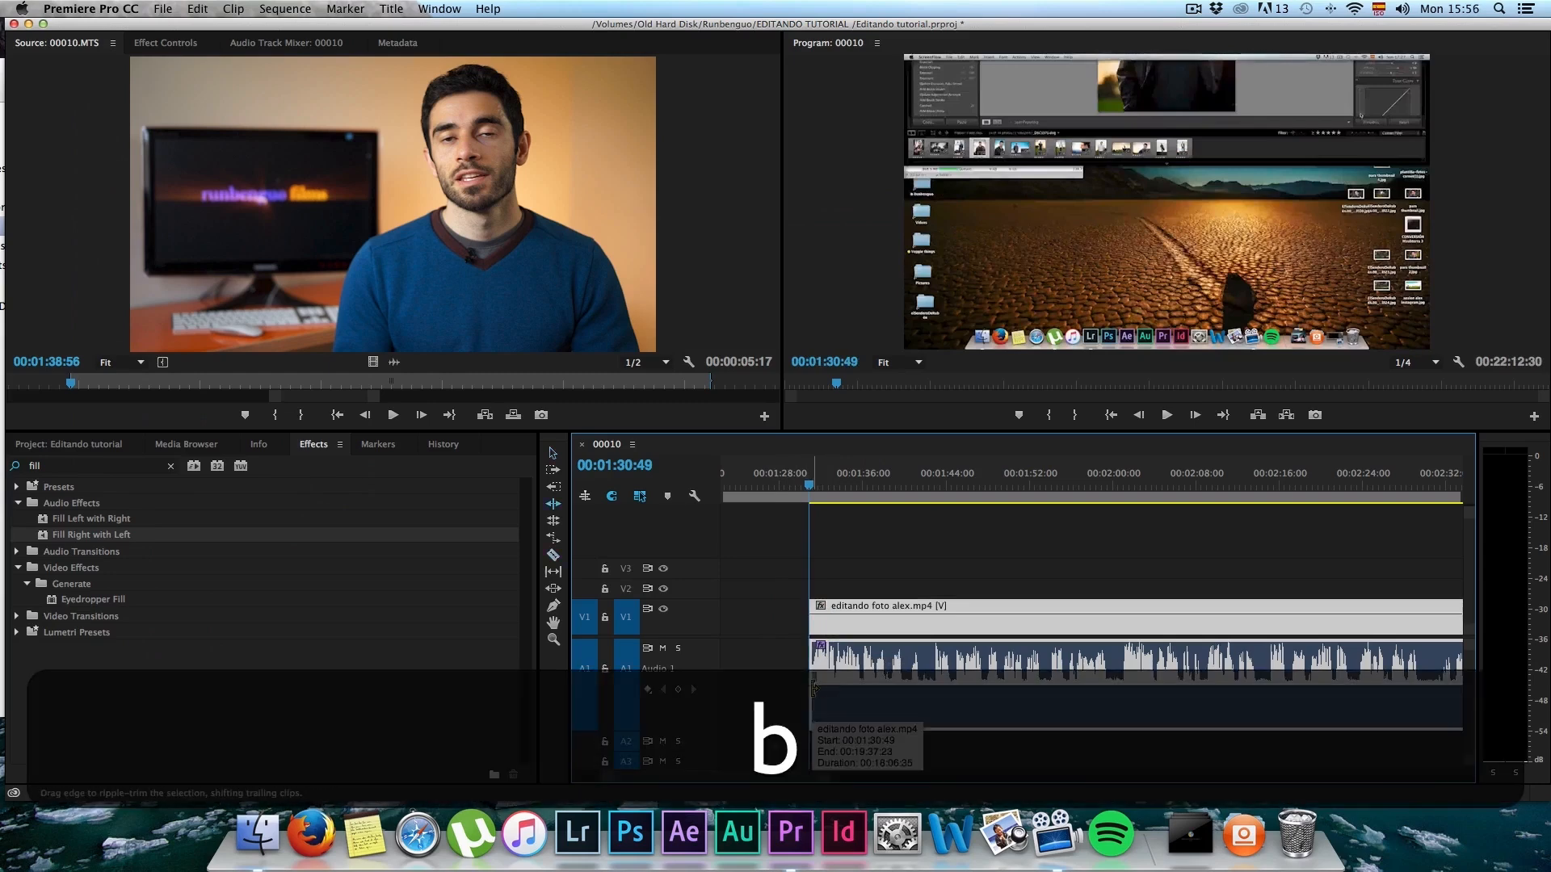
scroll(1083, 589, "down", 3)
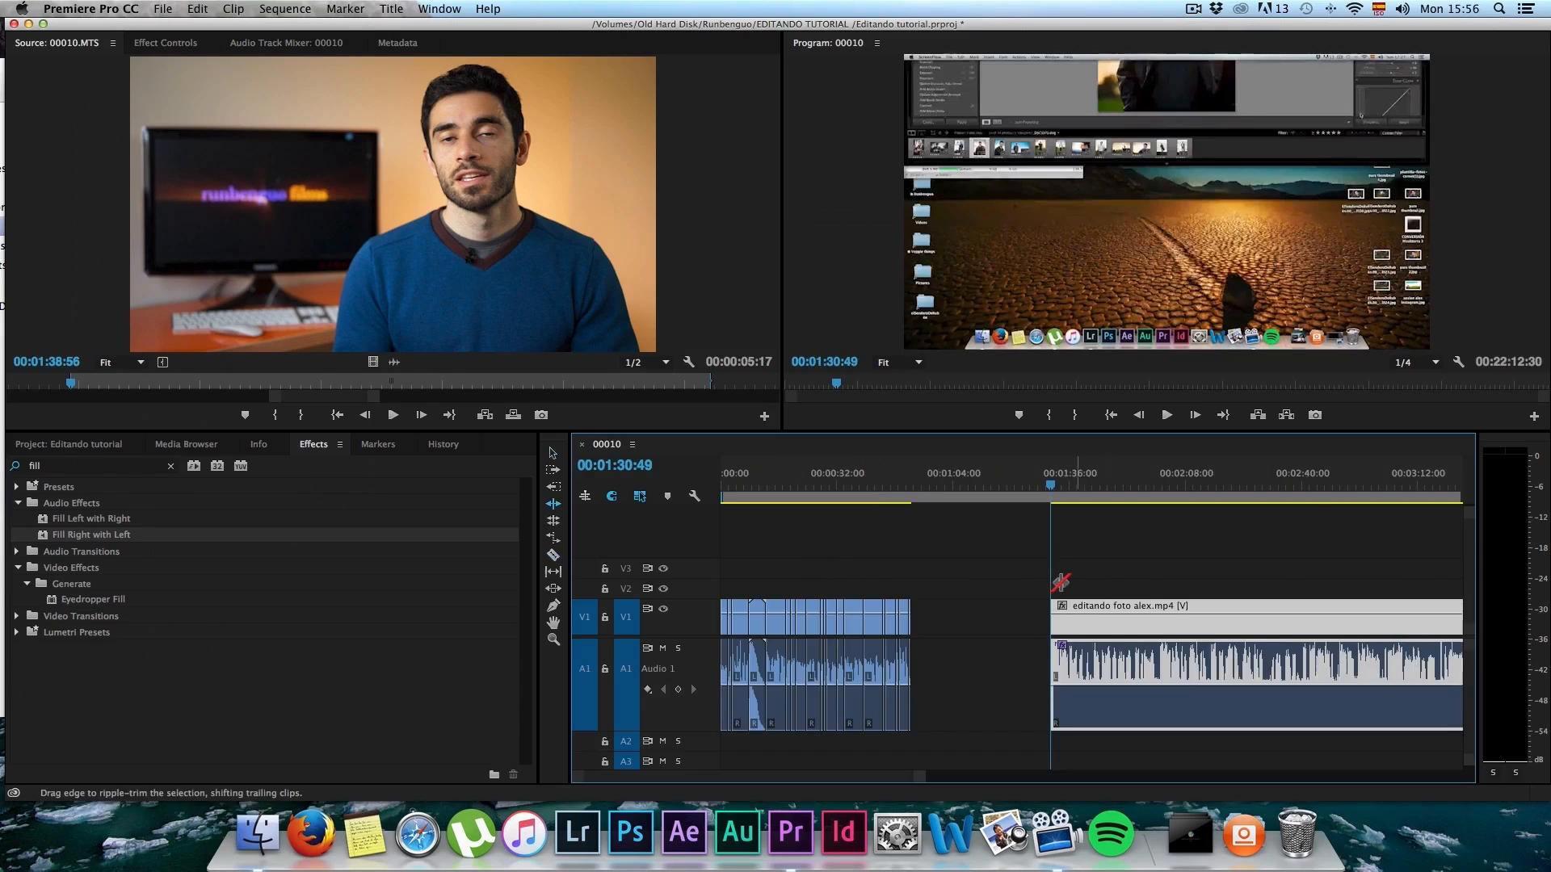
scroll(1046, 604, "right", 6)
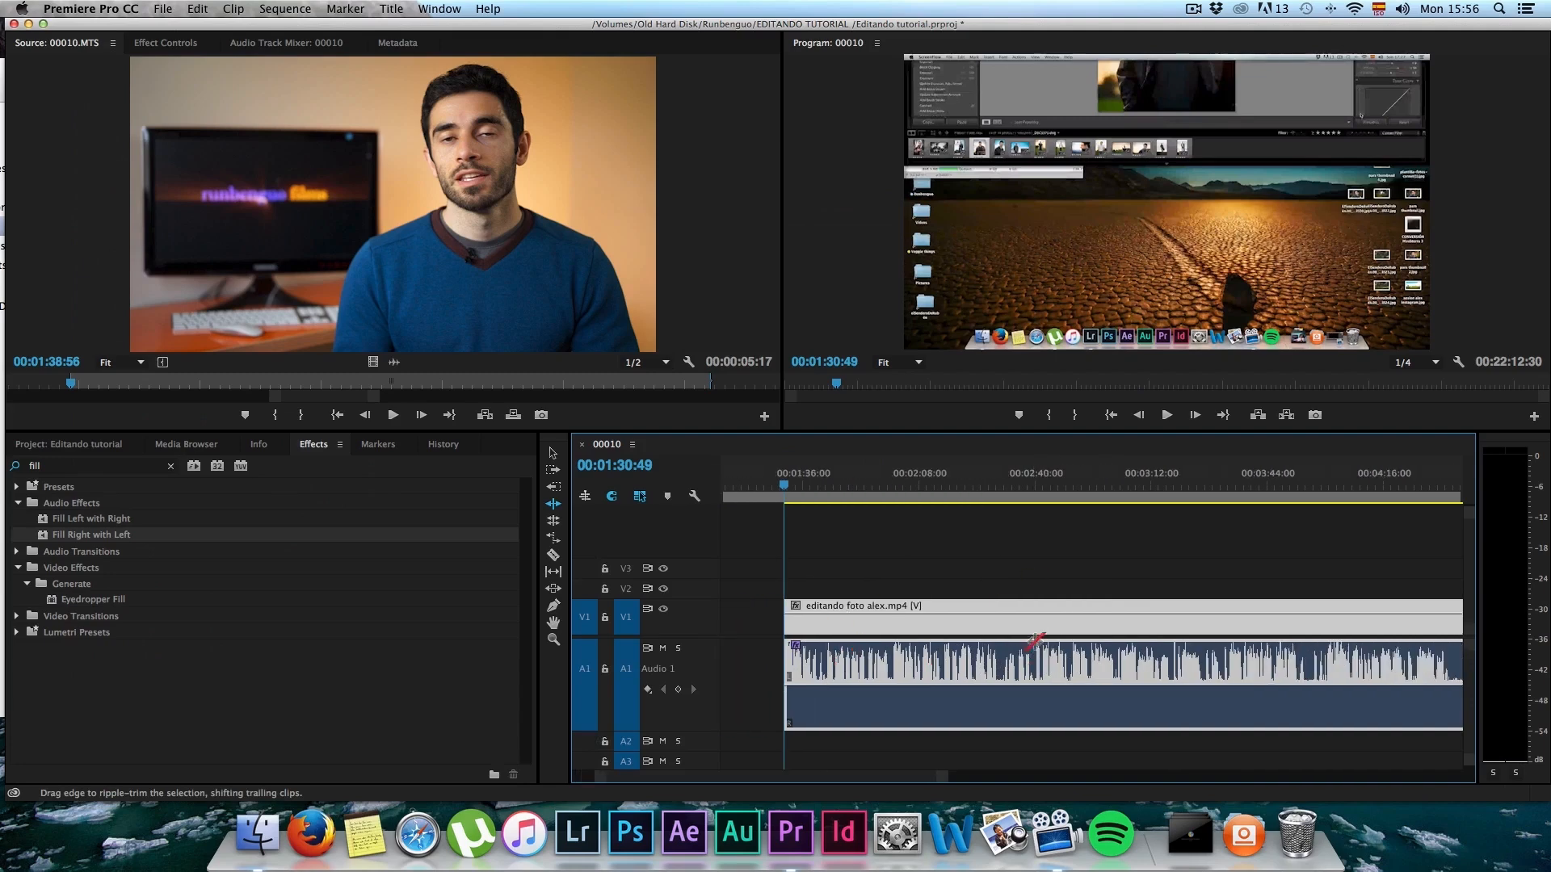
scroll(1057, 630, "right", 2)
scroll(797, 644, "left", 2)
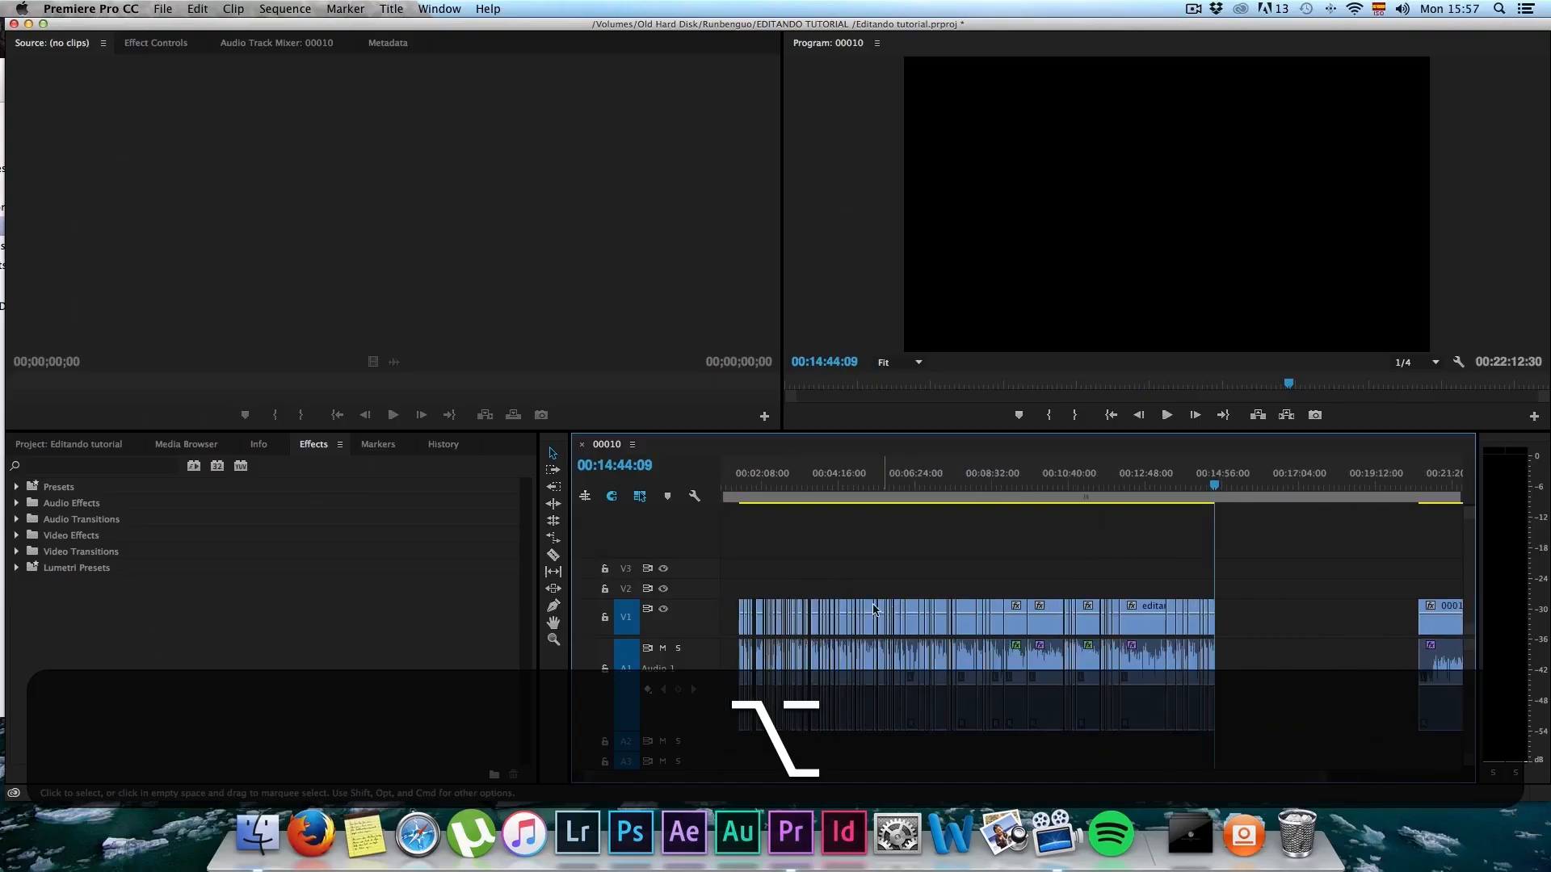
Step: Delete the Texto title from track V2 at 00:04:58:47
scroll(874, 609, "up", 4, "alt")
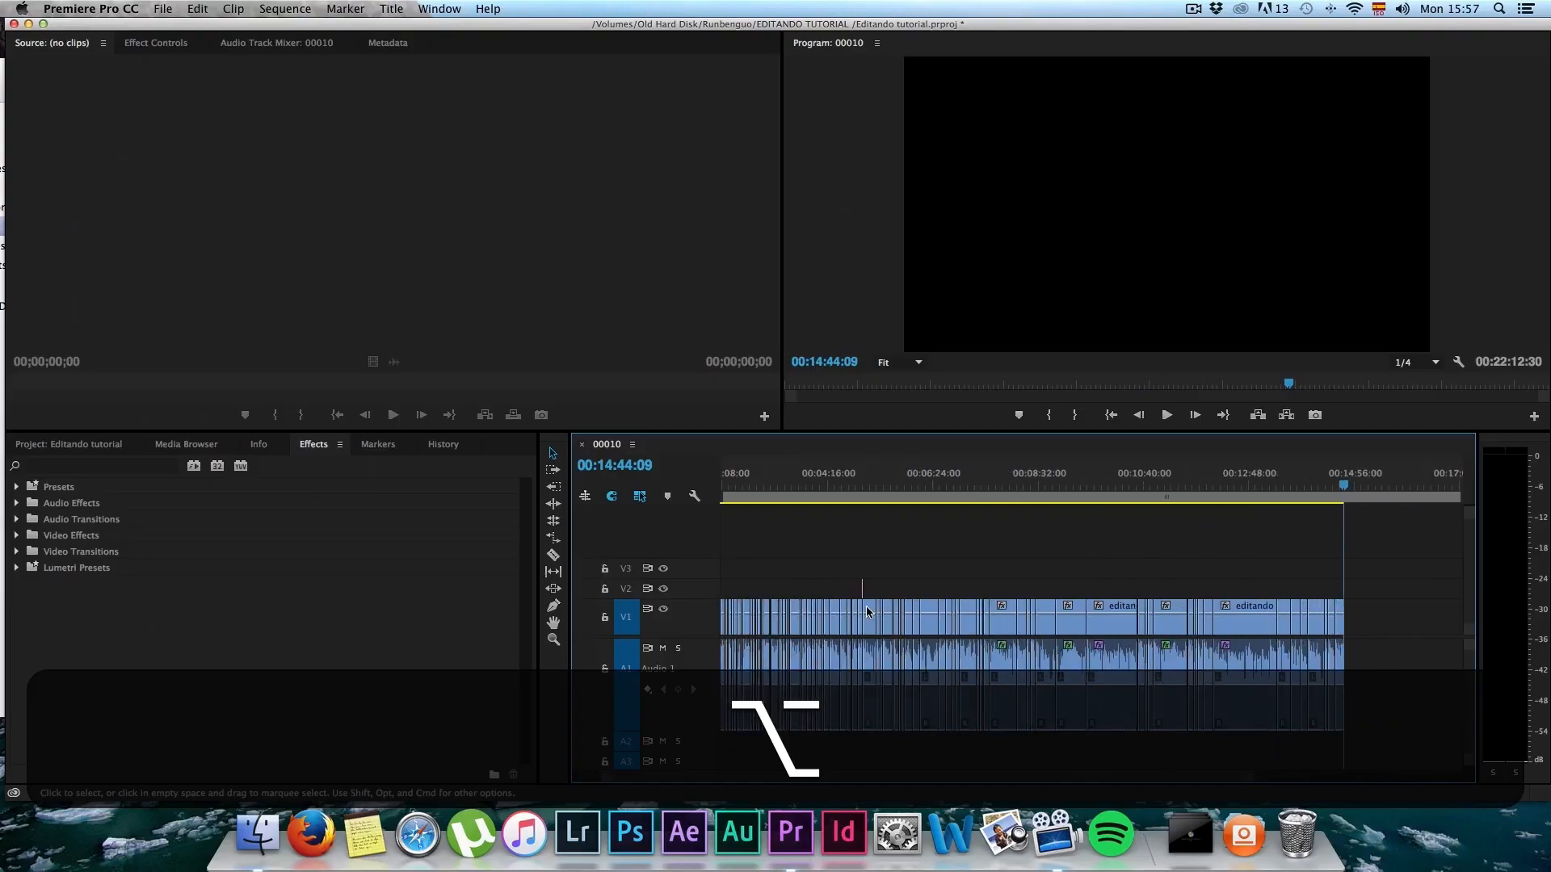
left_click_drag(1332, 542, 1310, 519)
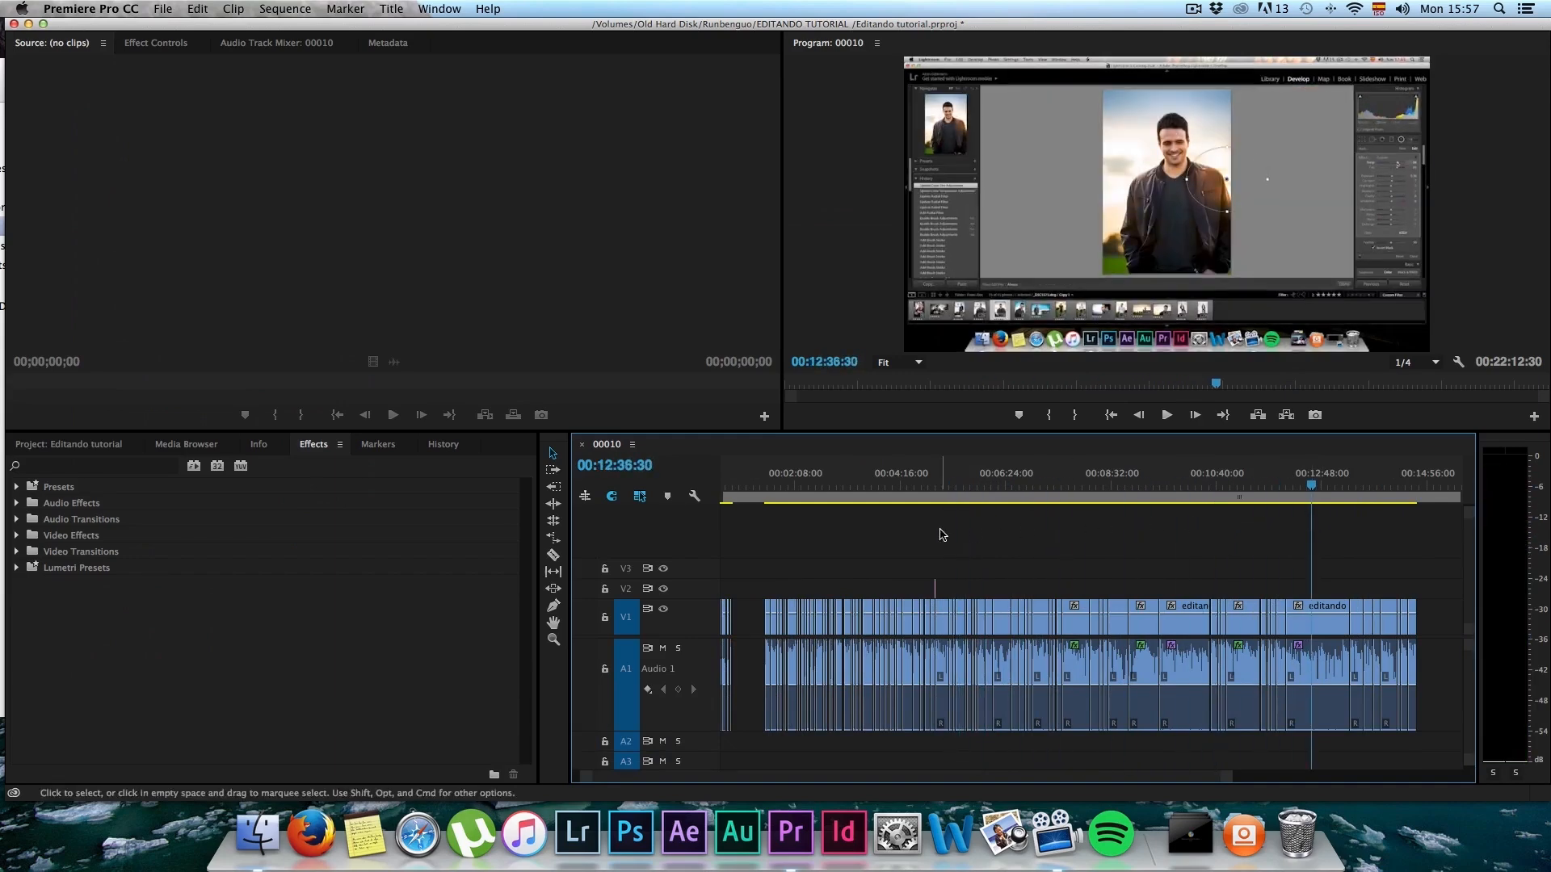
scroll(937, 557, "up", 3)
scroll(965, 566, "up", 10)
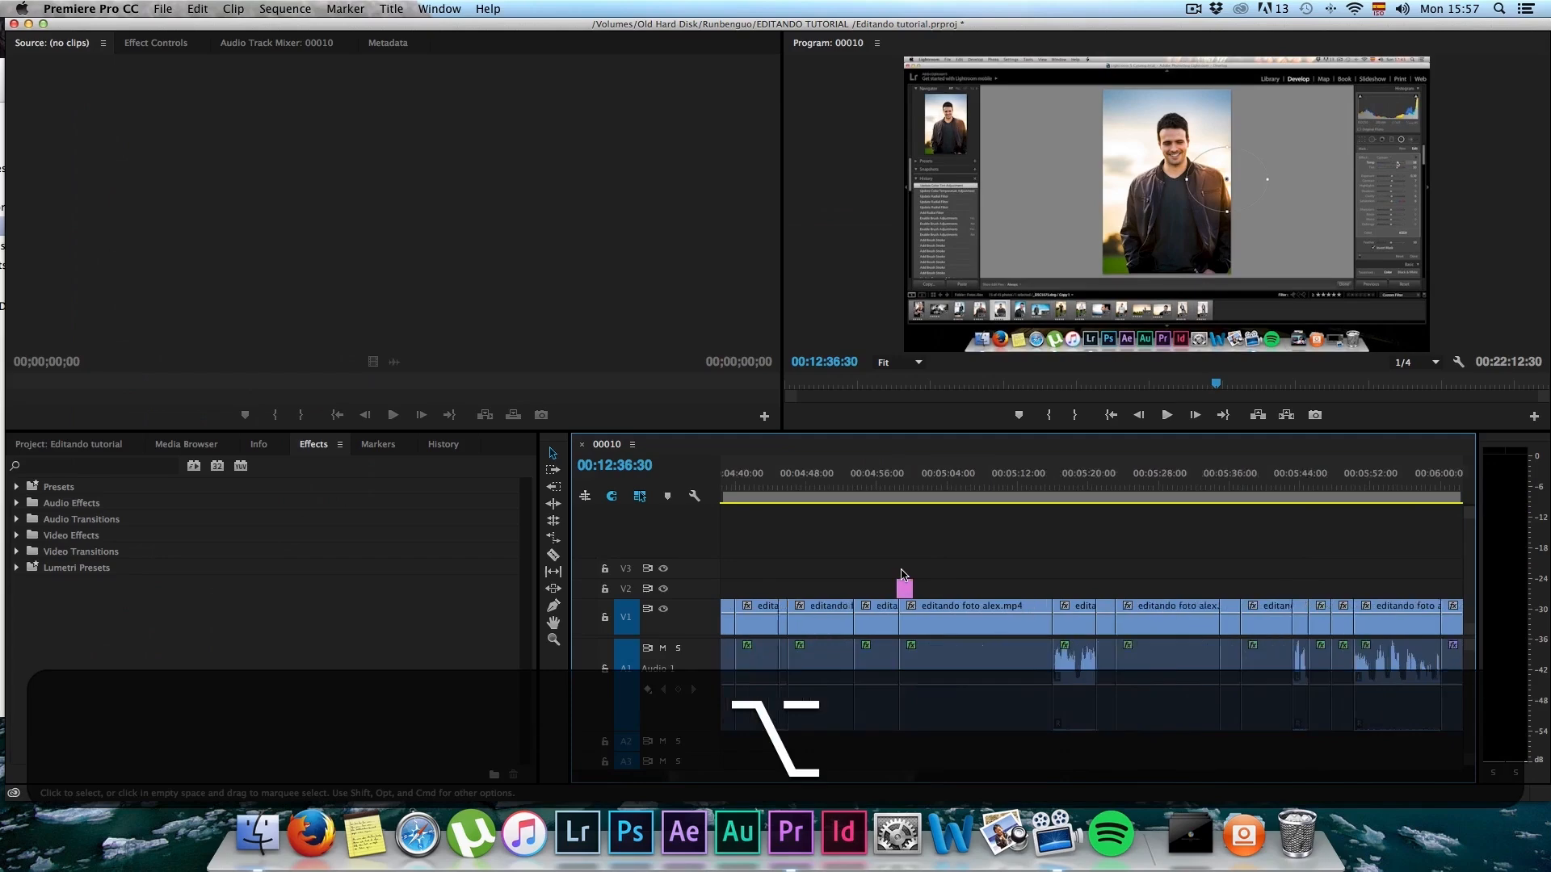
left_click(899, 484)
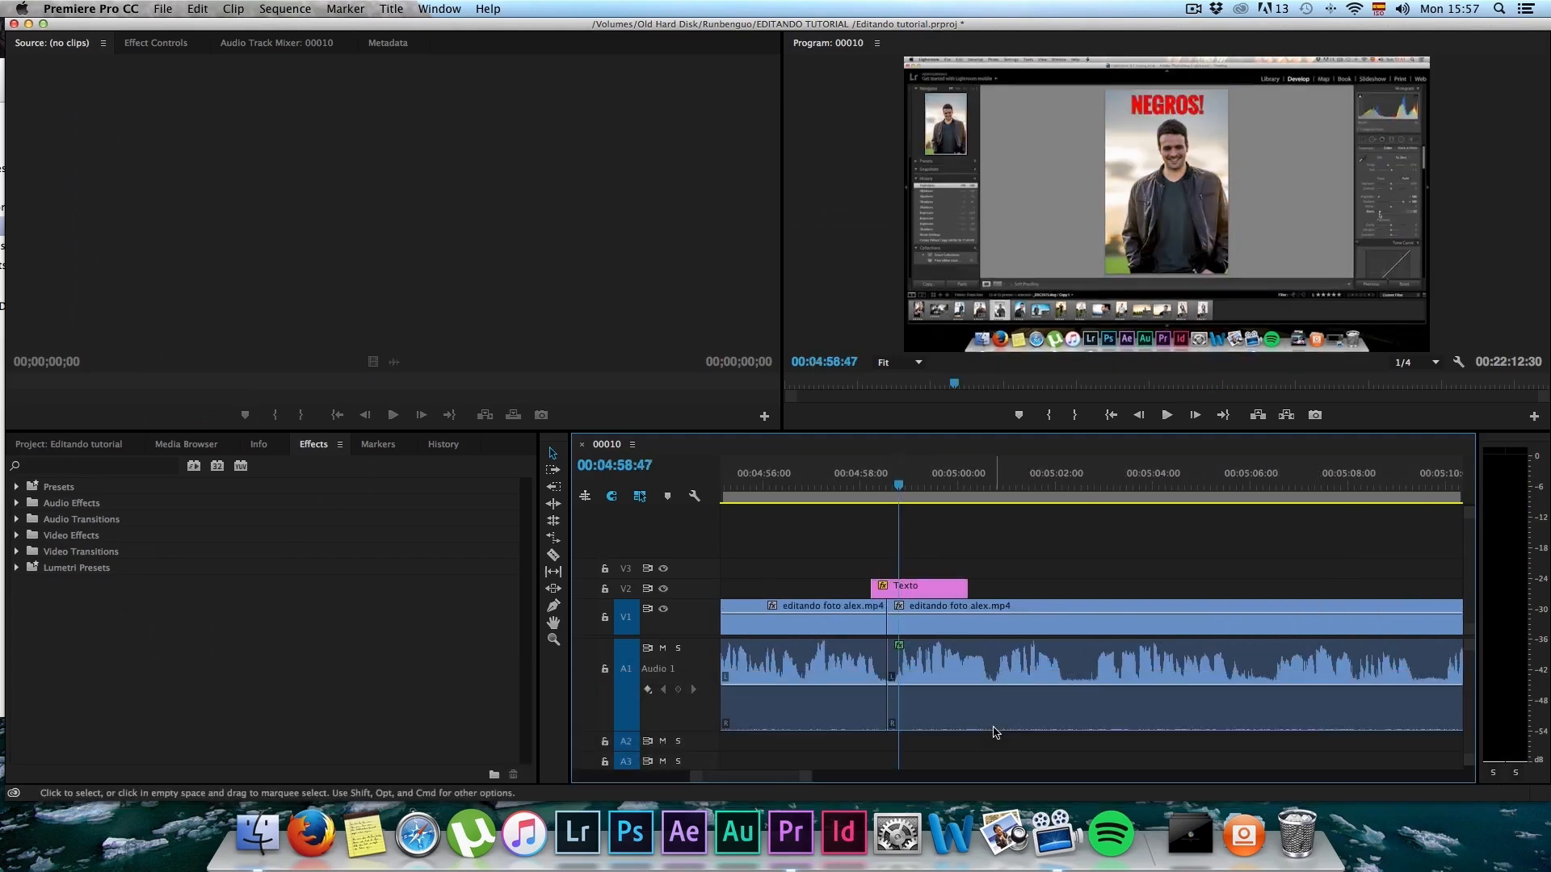
left_click(921, 590)
key("BackSpace")
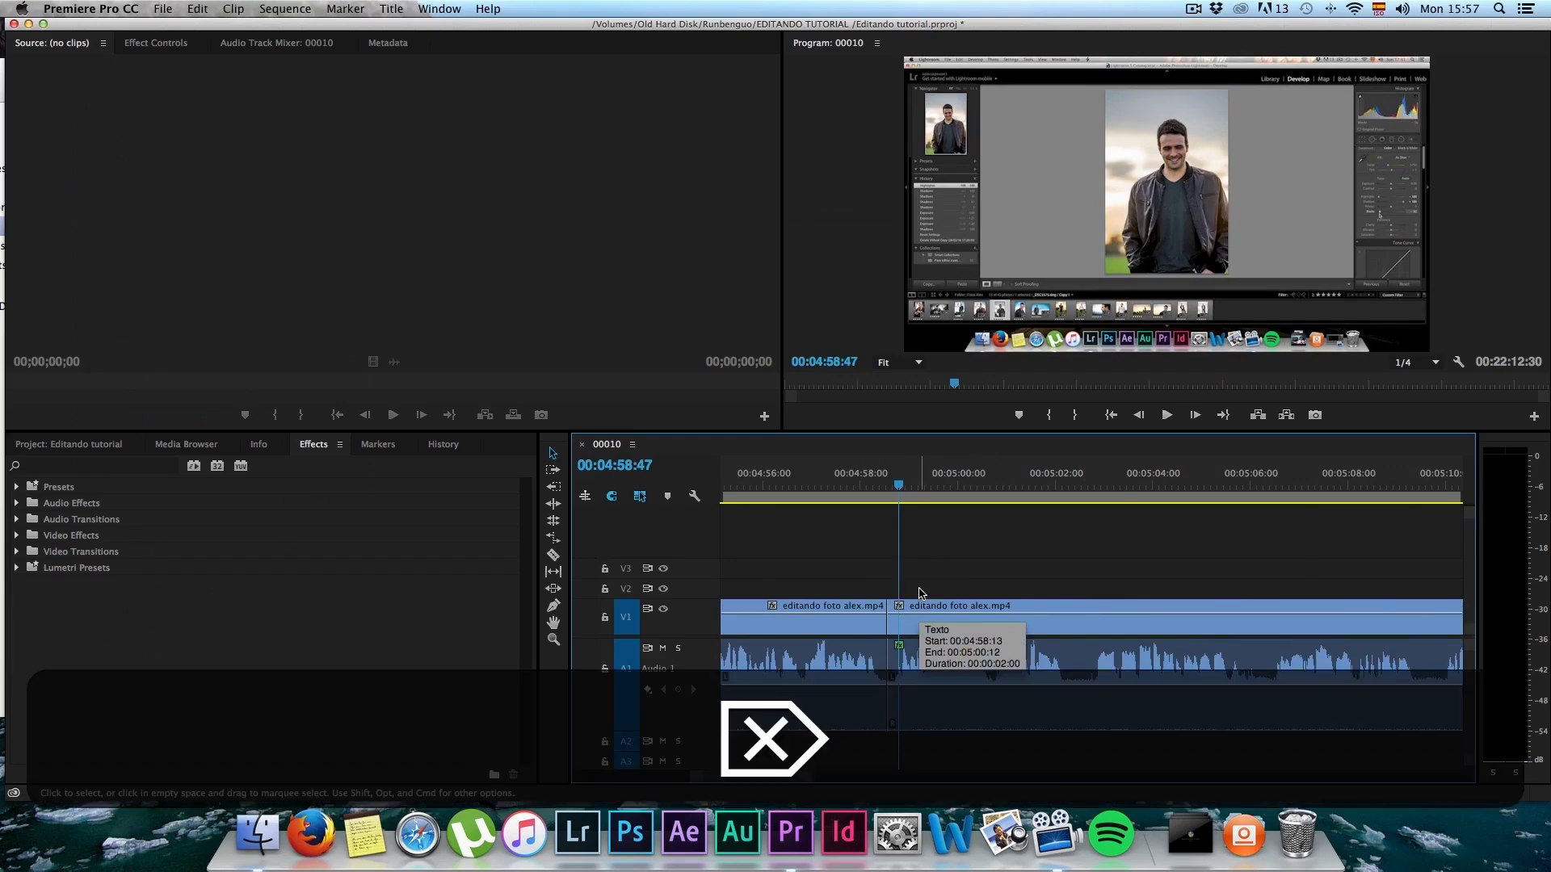
Step: Create a new default still title named negros
key("shift+1")
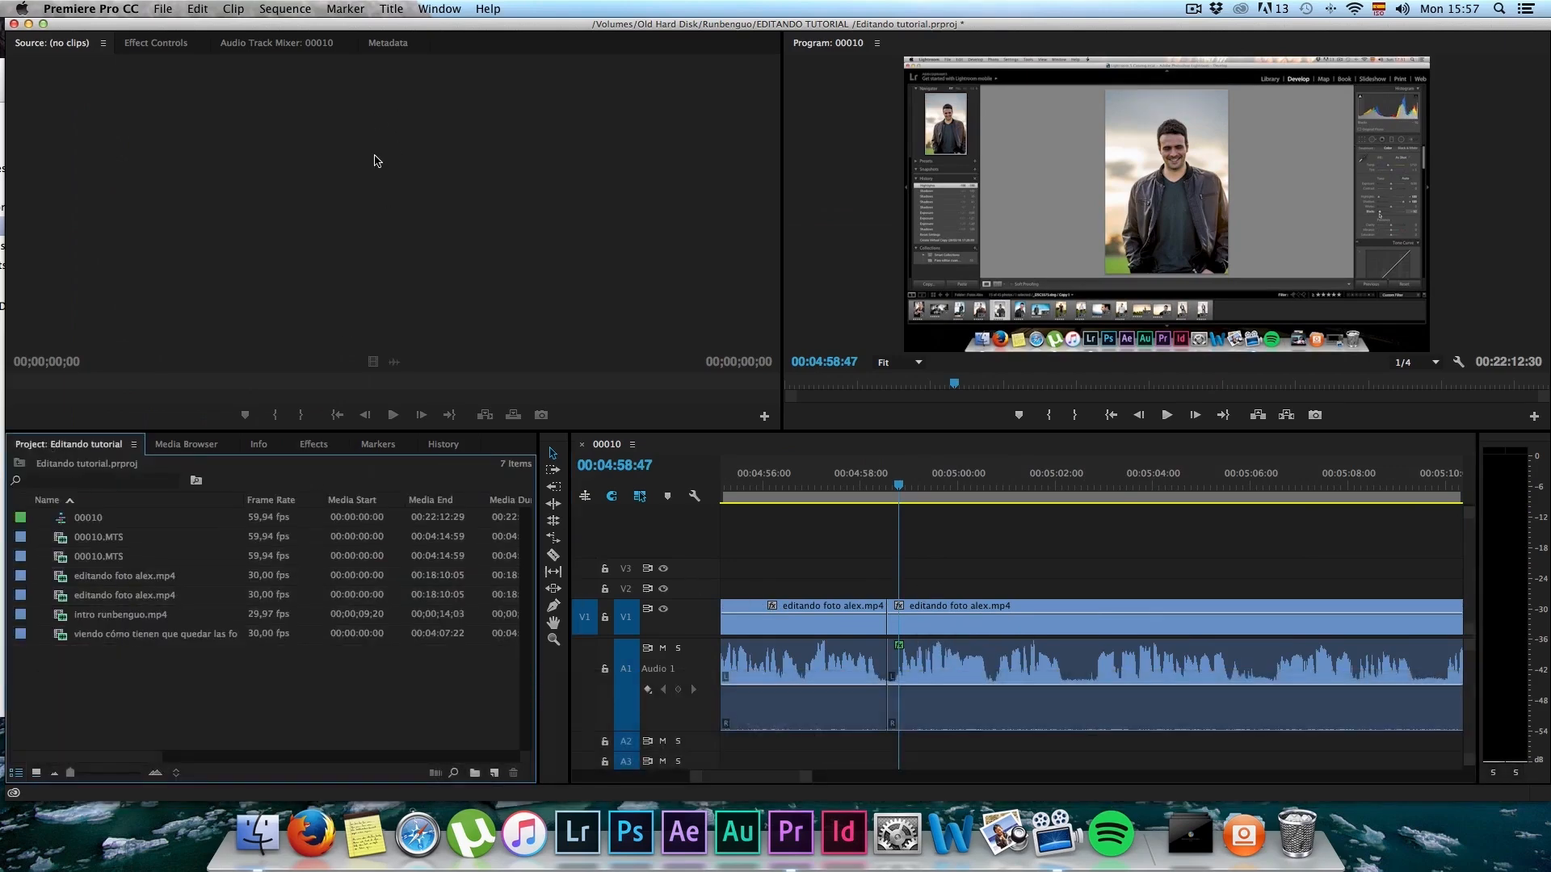
left_click(382, 8)
mouse_move(391, 54)
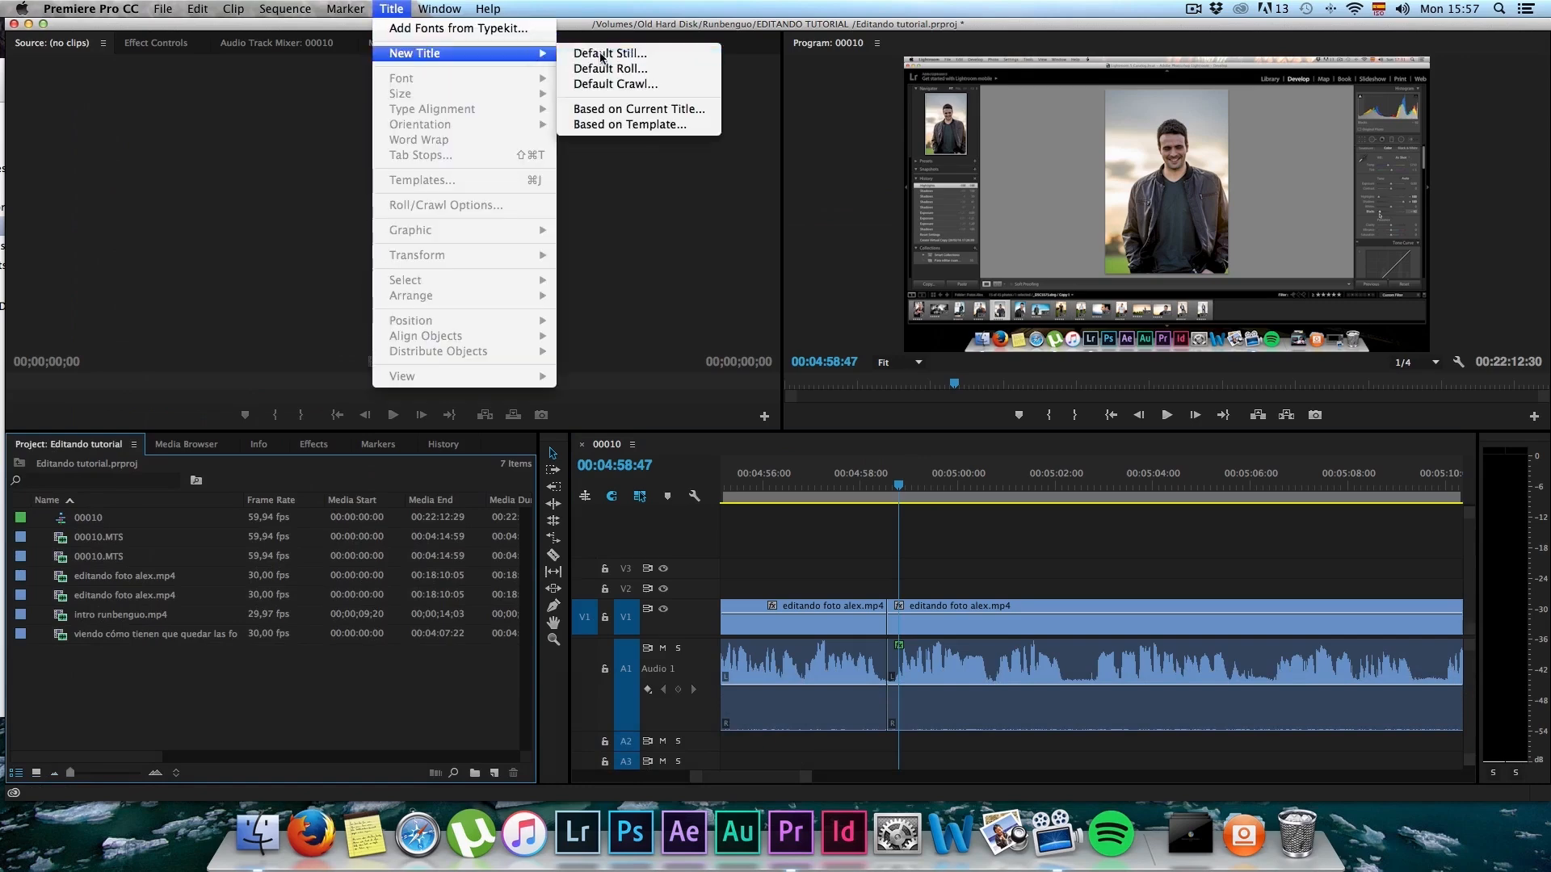
left_click(601, 53)
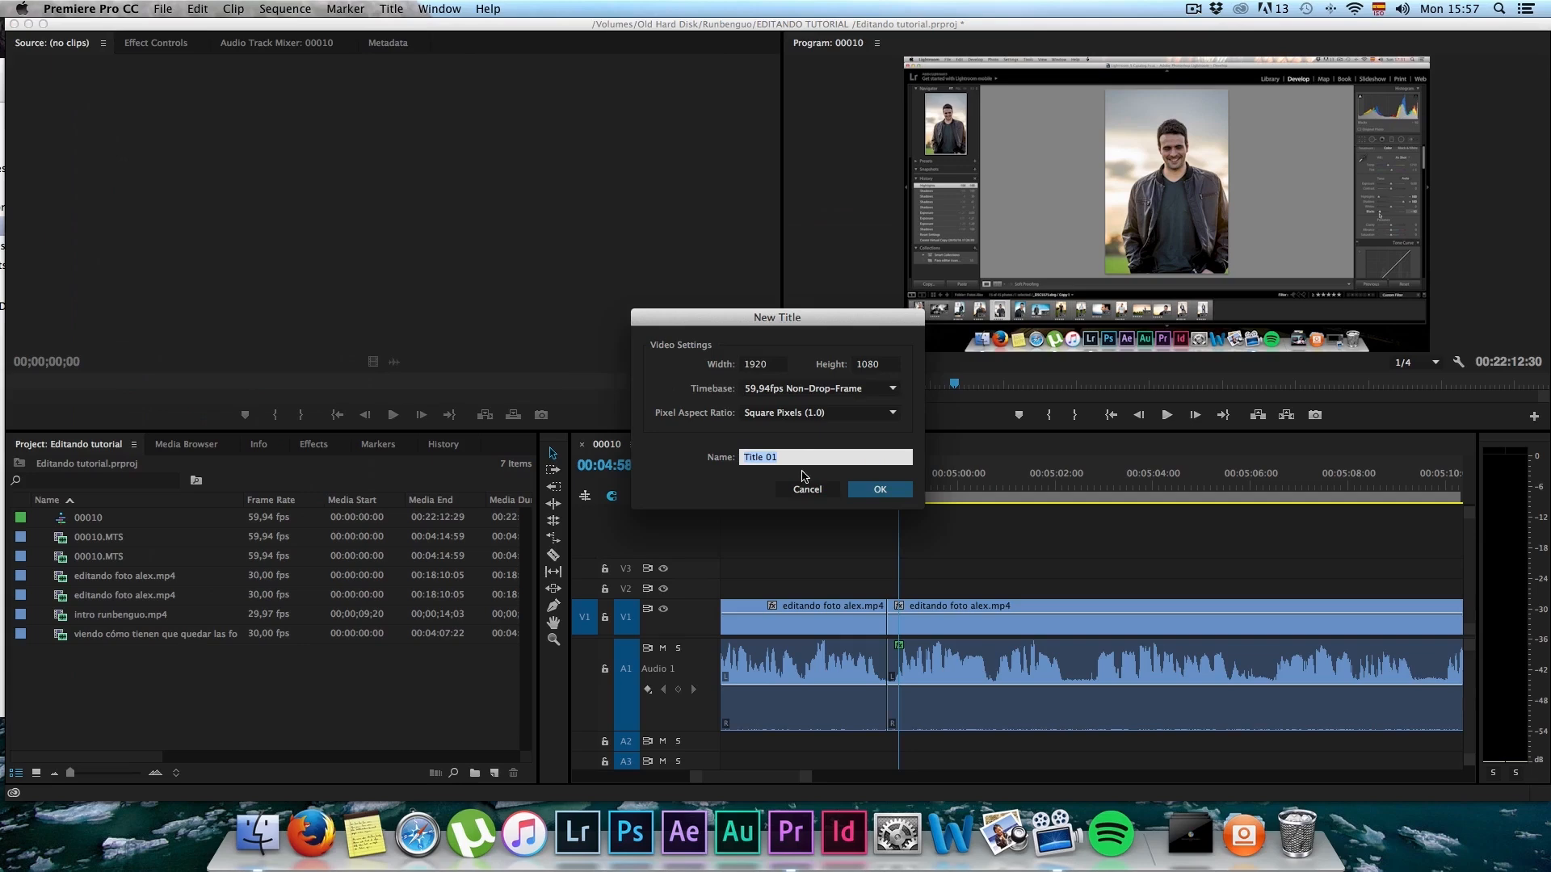
type("negros")
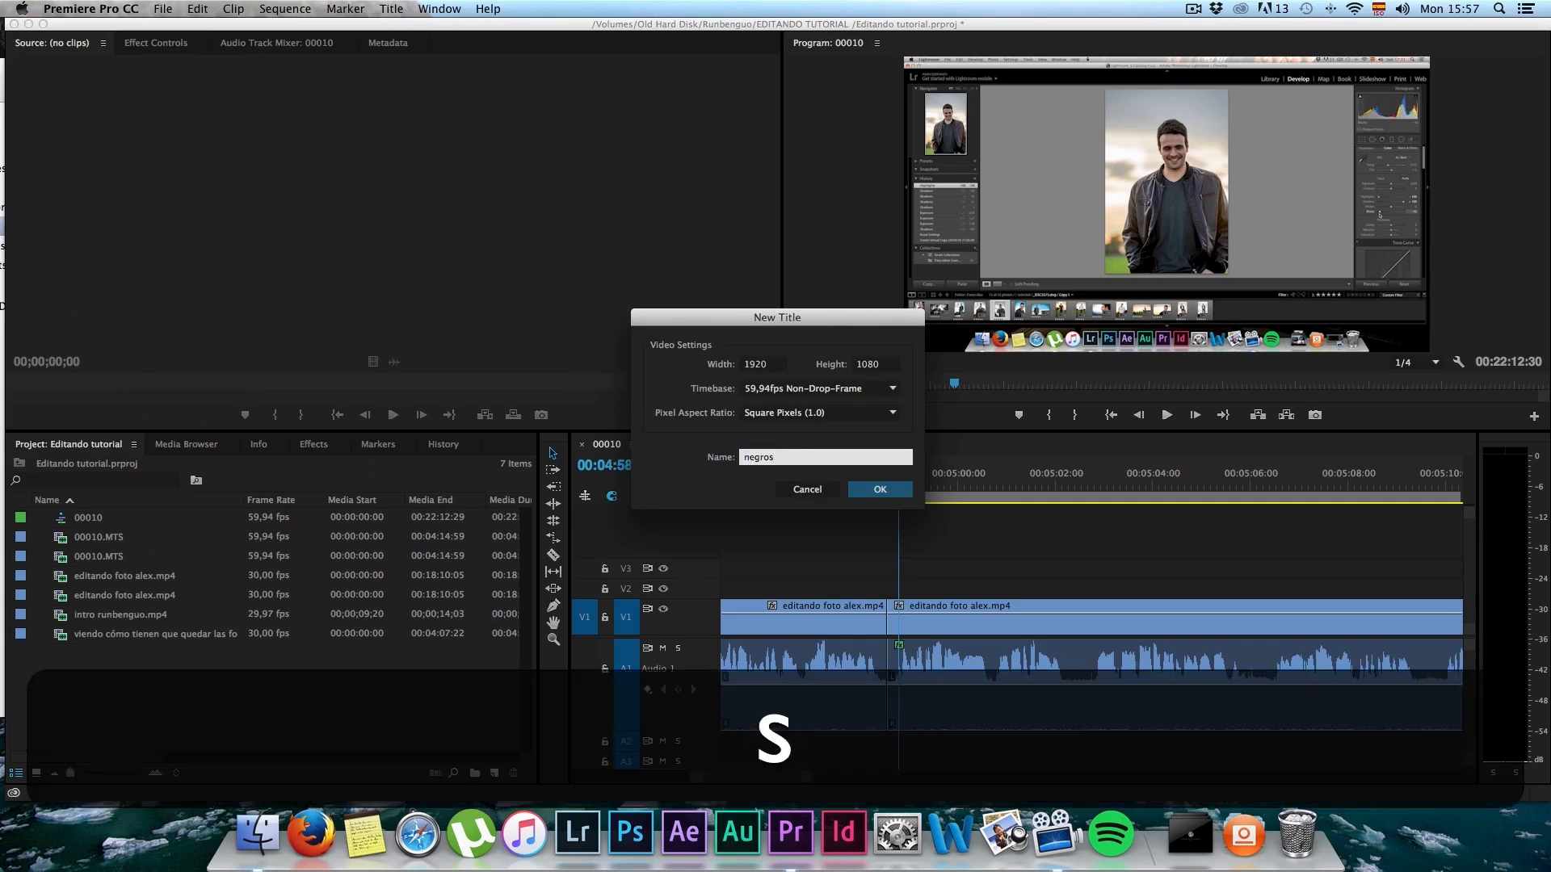
key("Return")
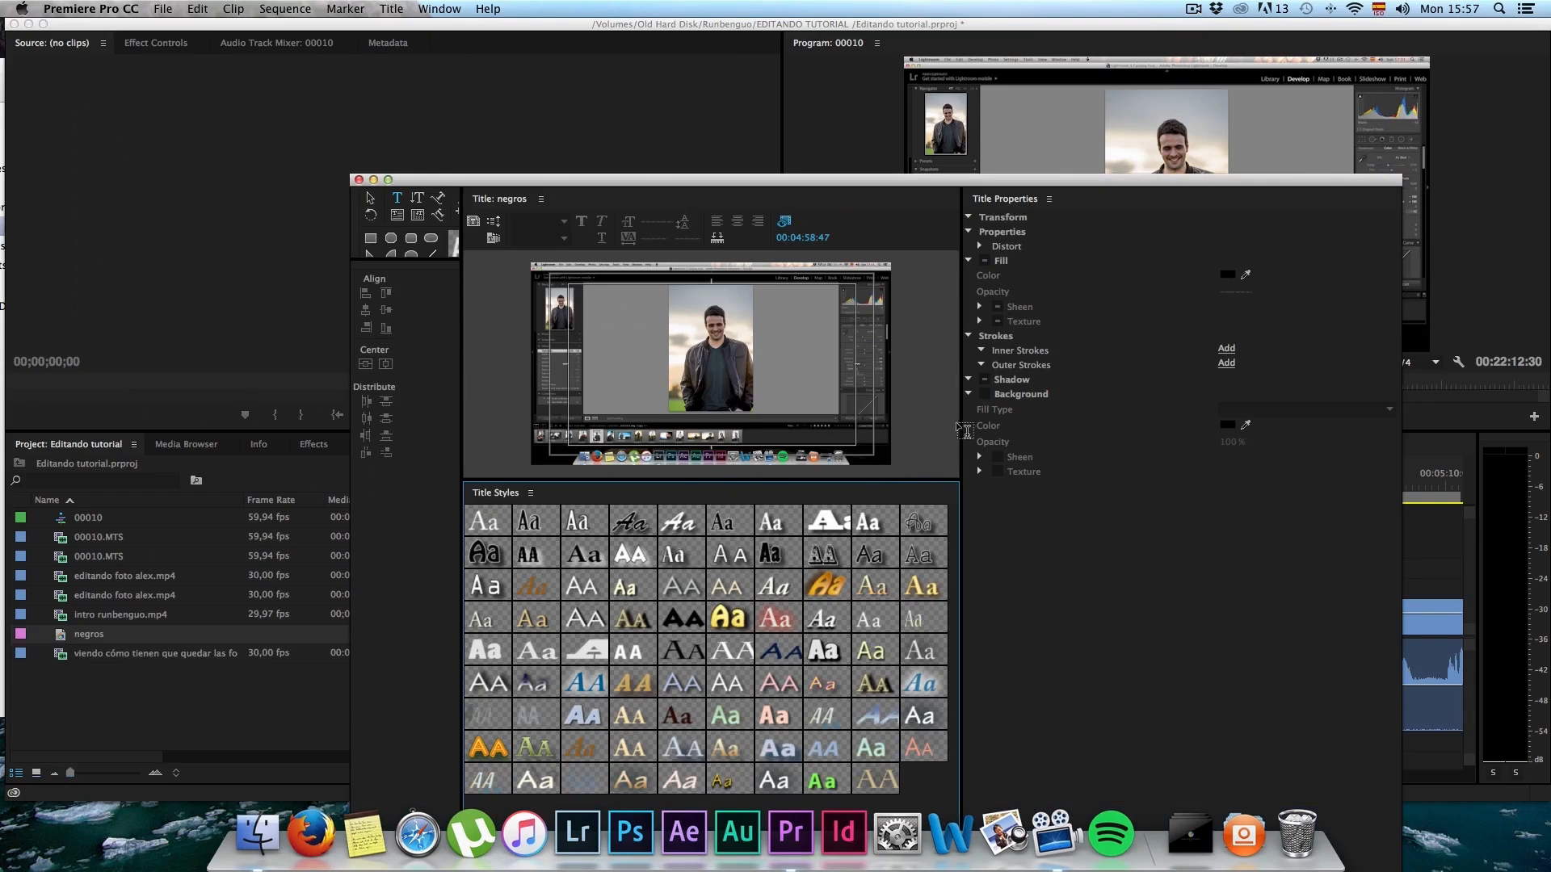
Step: Resize the title editor's panels to enlarge the title preview and expose all the drawing tools
left_click_drag(961, 421, 1056, 421)
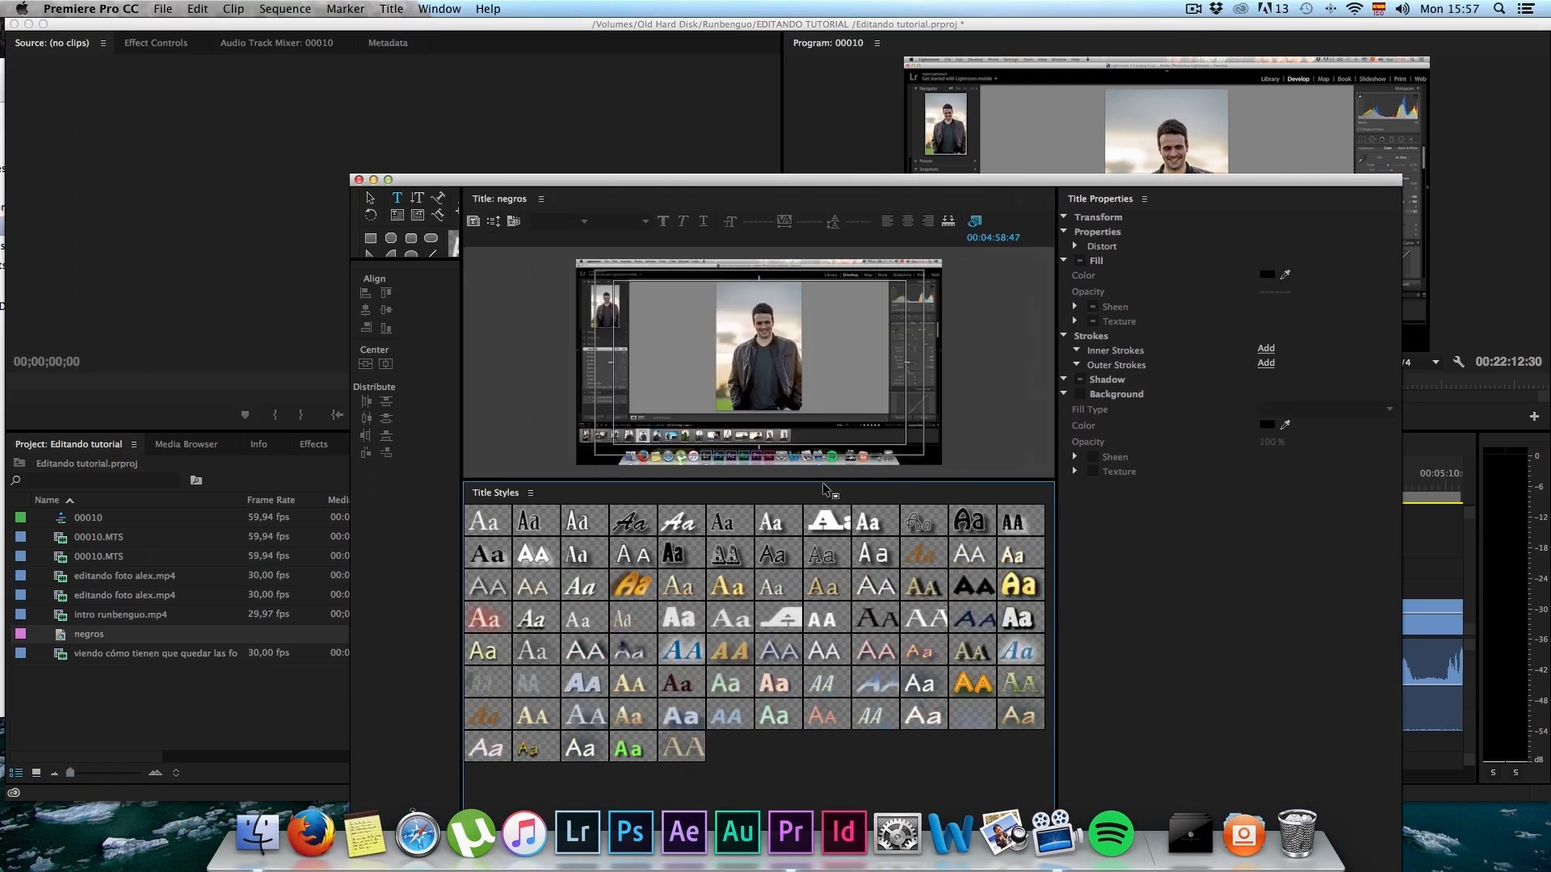
left_click_drag(824, 480, 824, 685)
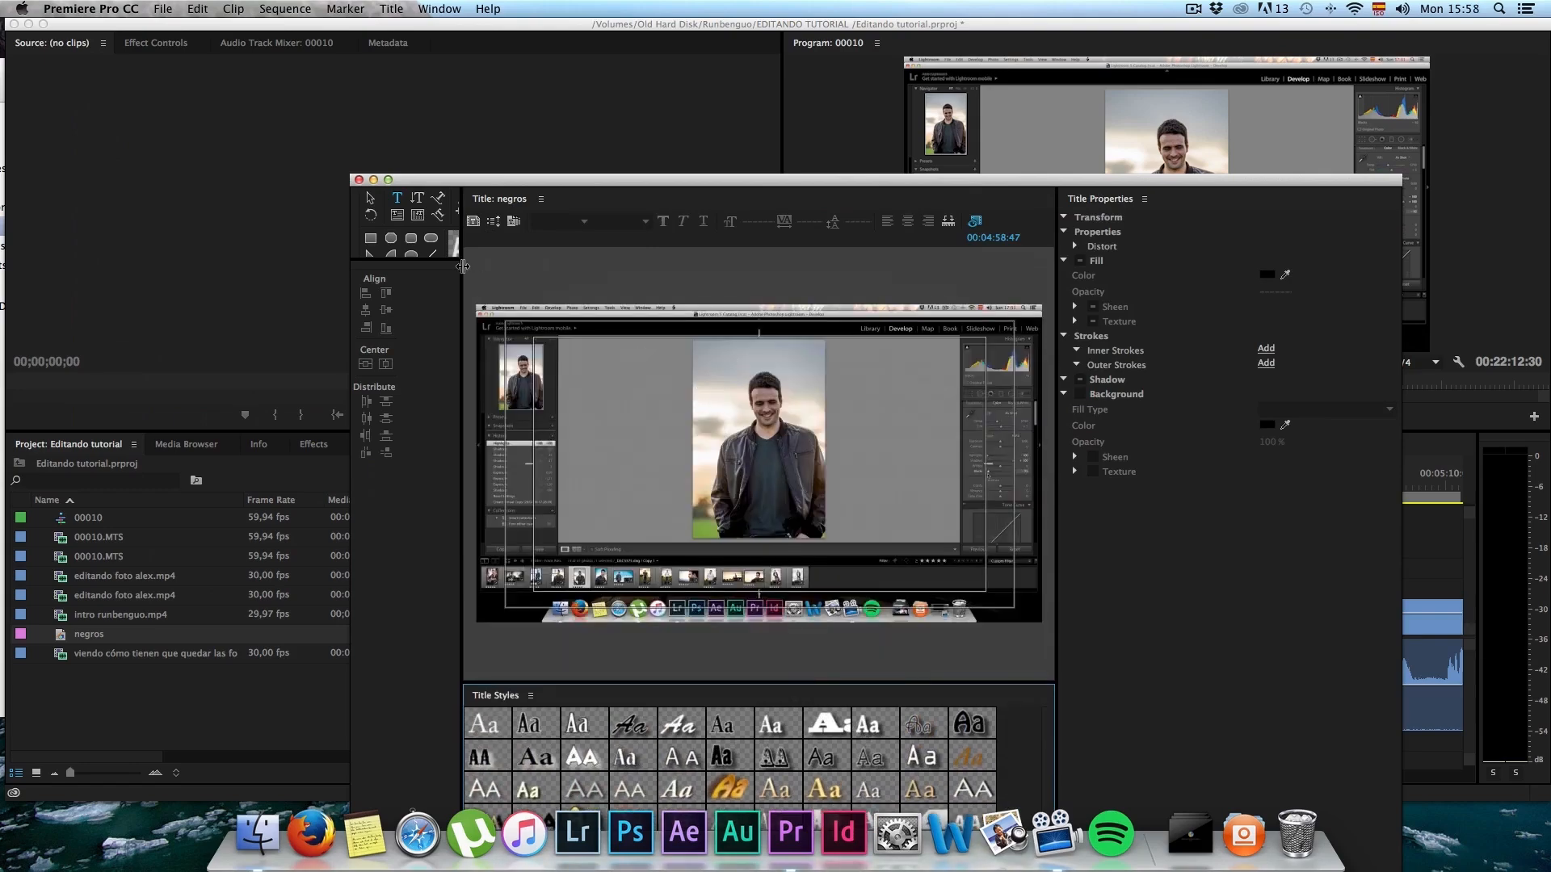
left_click_drag(396, 260, 396, 405)
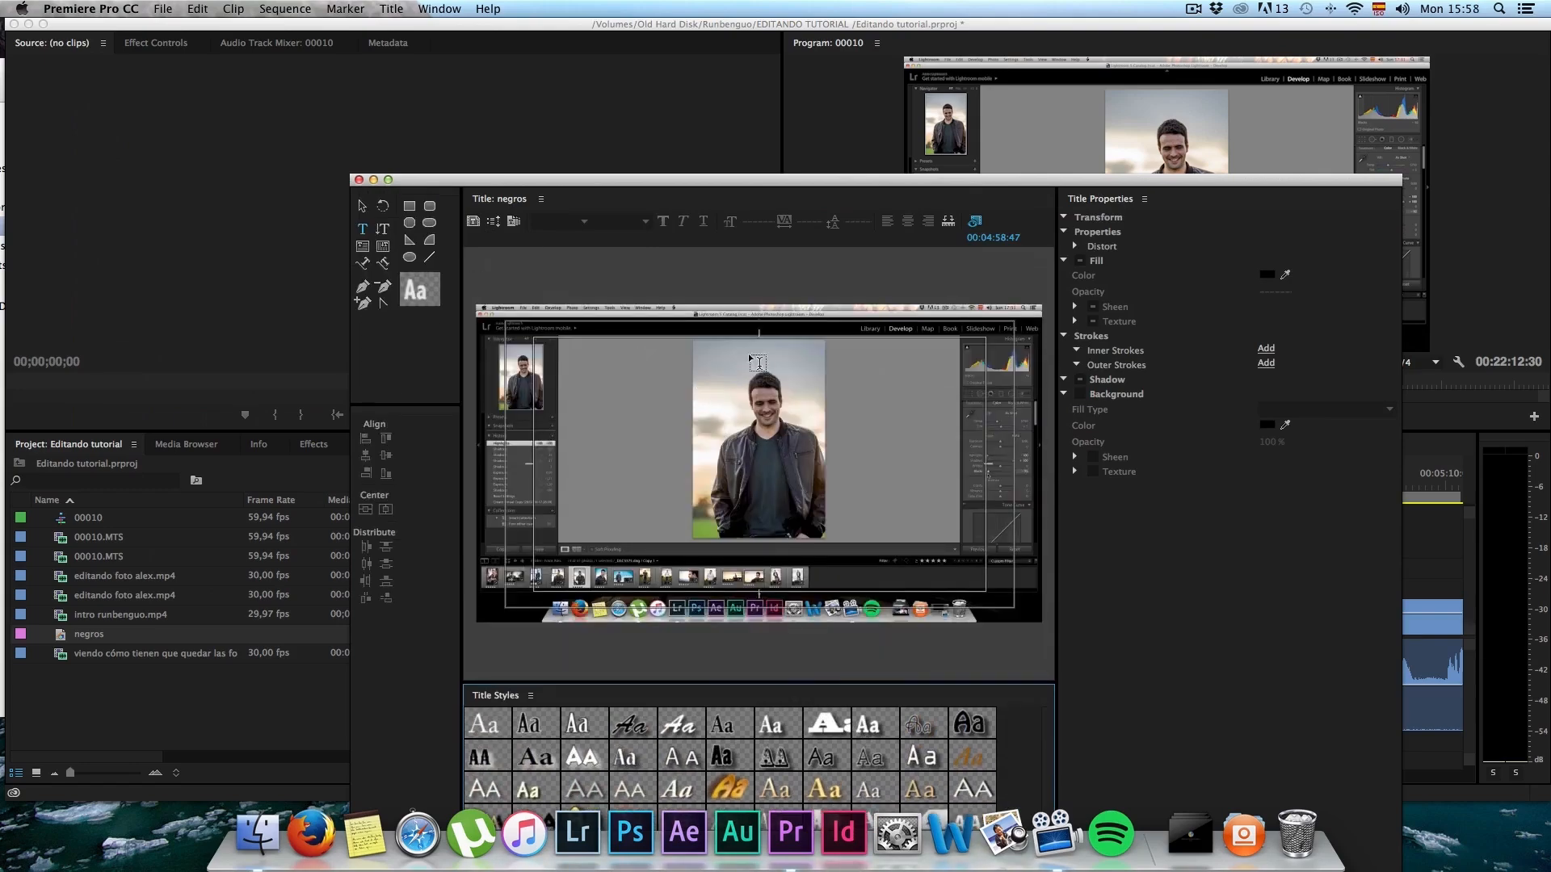
Step: Add the text "negros!" above the man's head, positioned at about X 961, Y 191
left_click(741, 349)
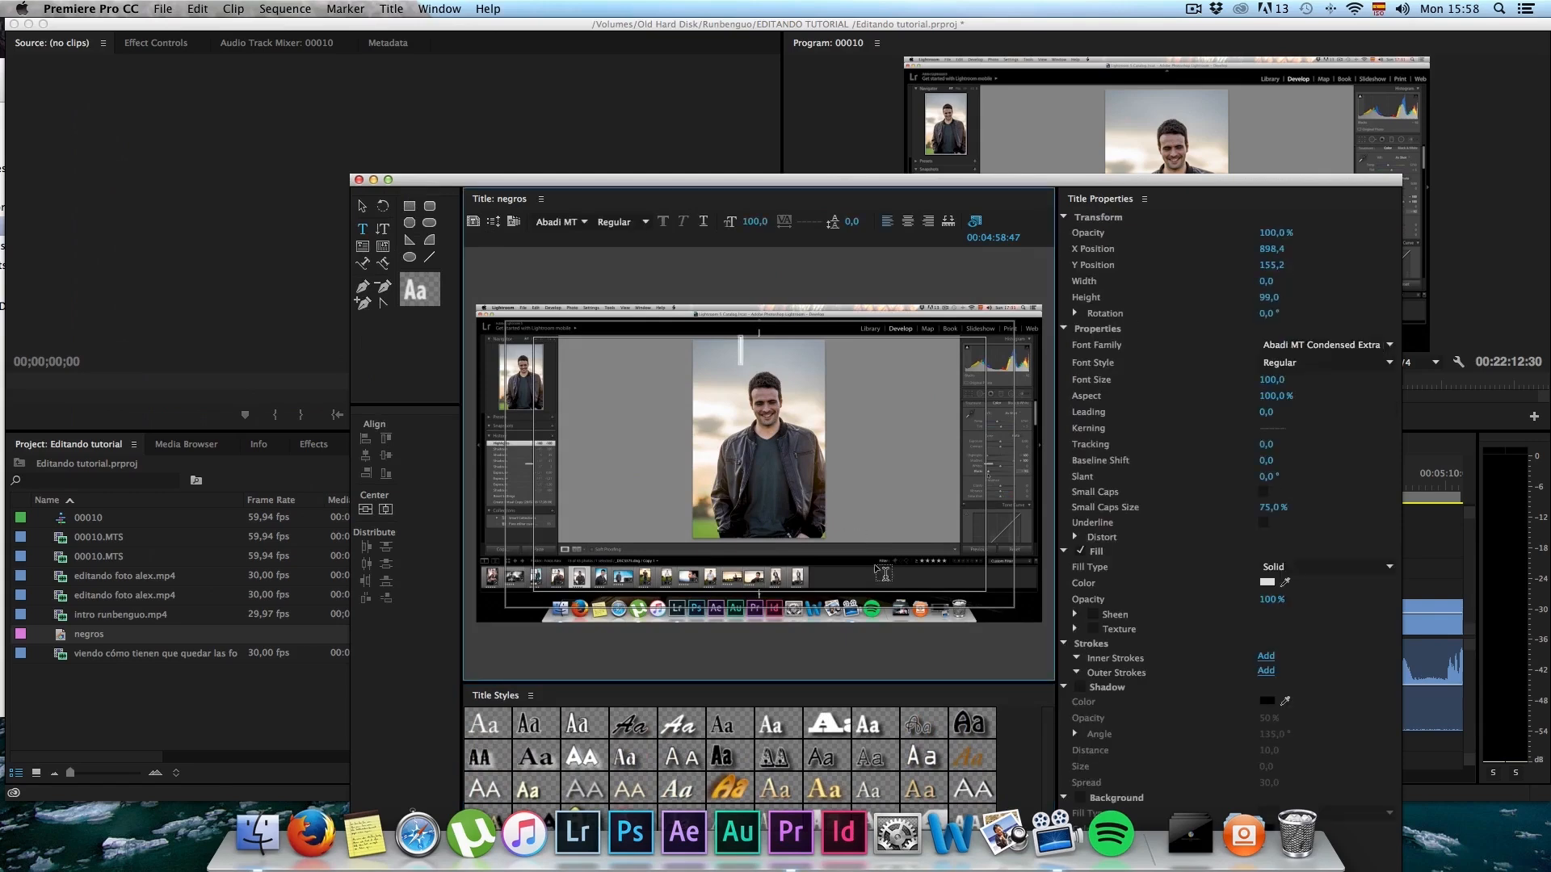
type("negro")
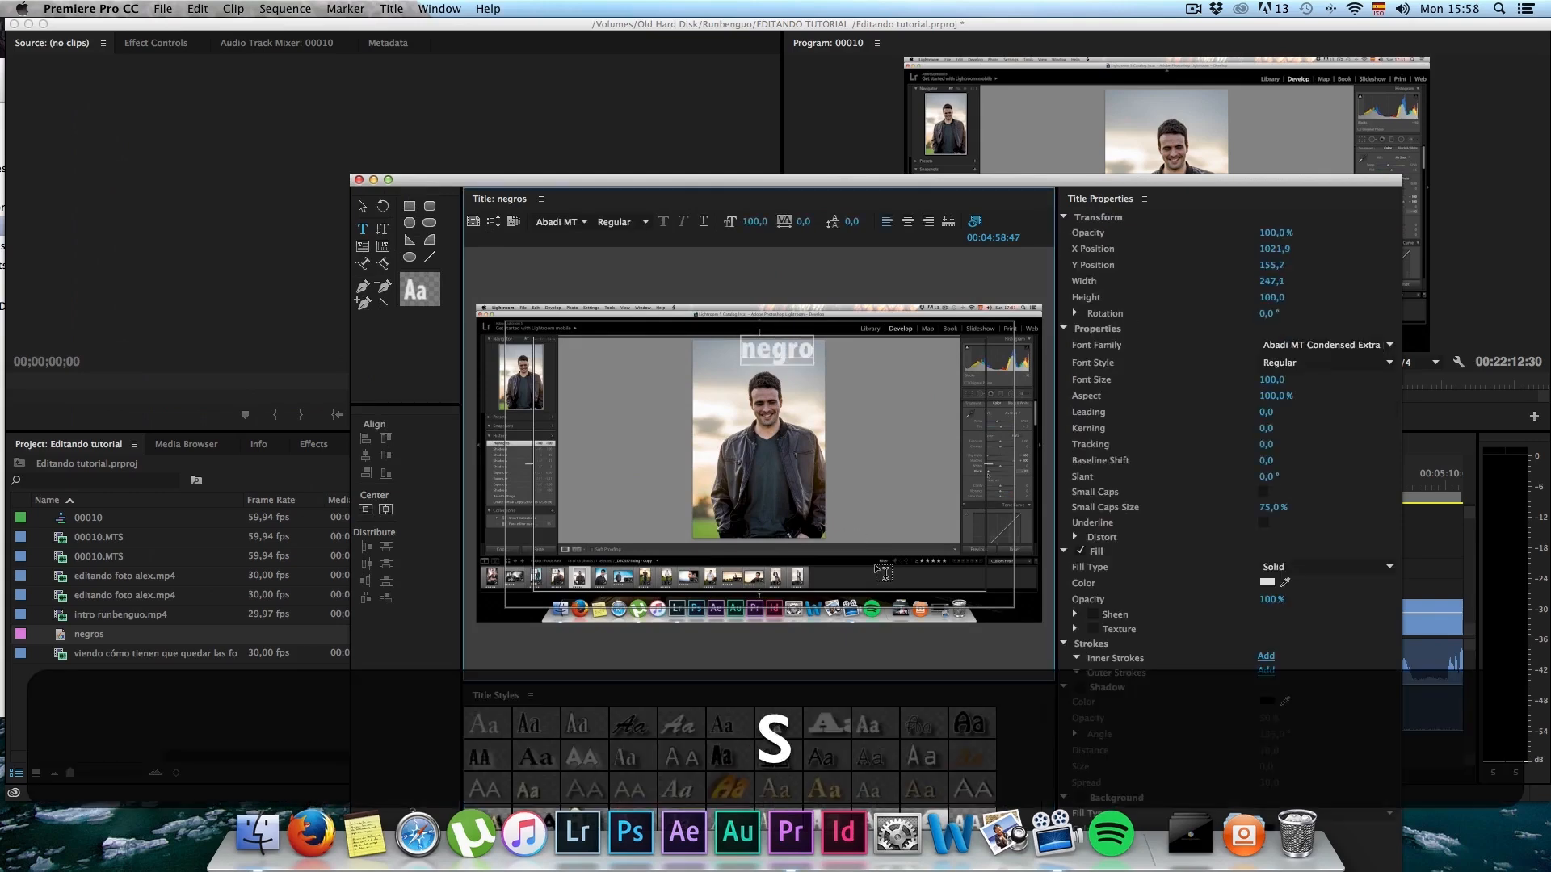
type("s!")
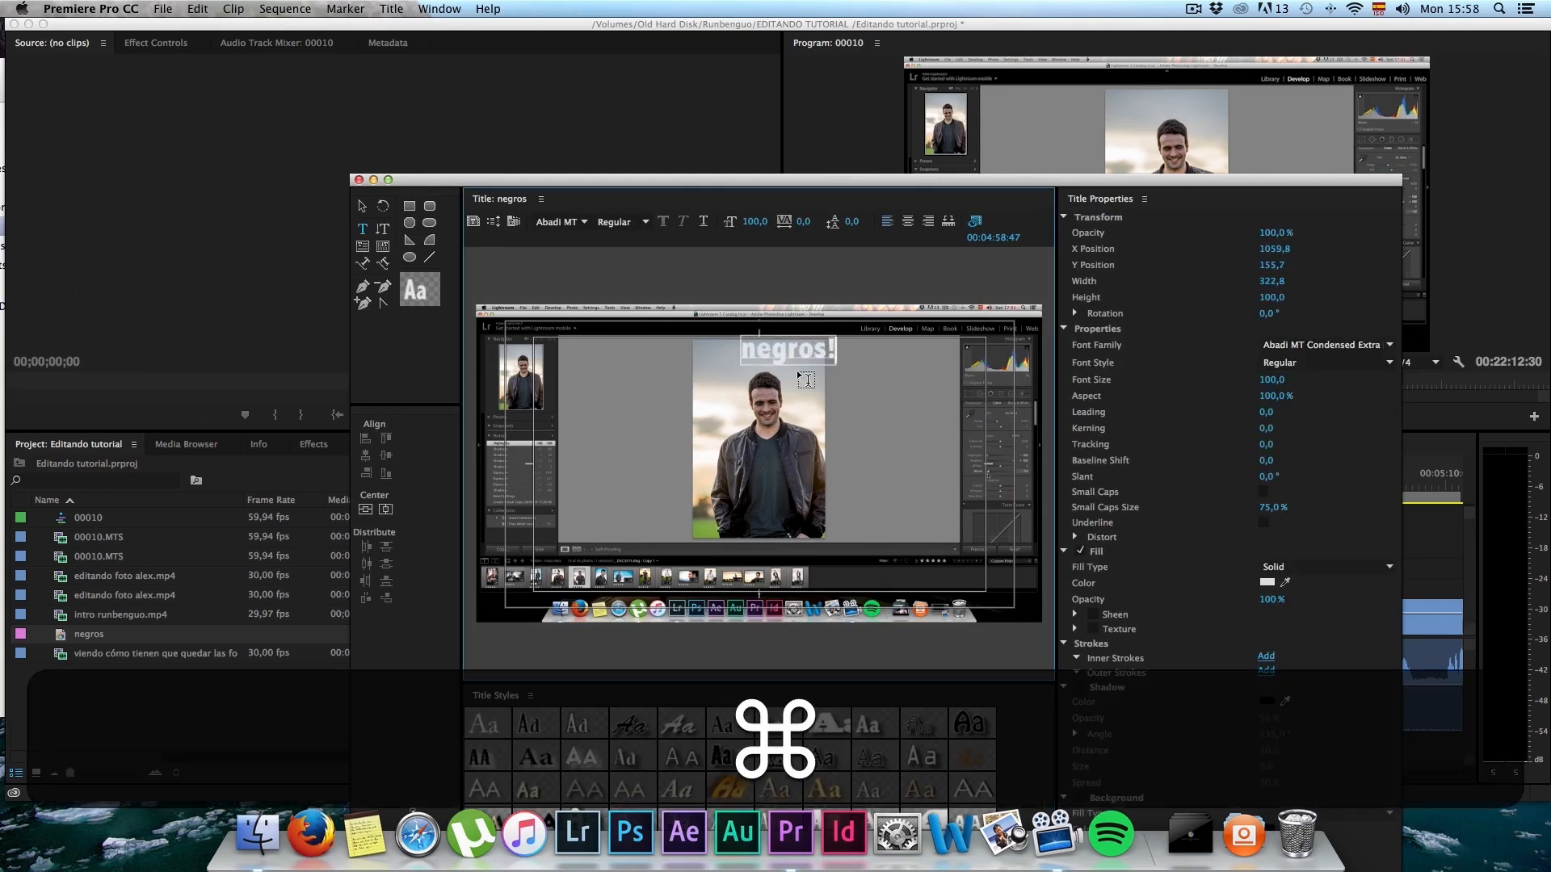
left_click_drag(796, 370, 759, 362)
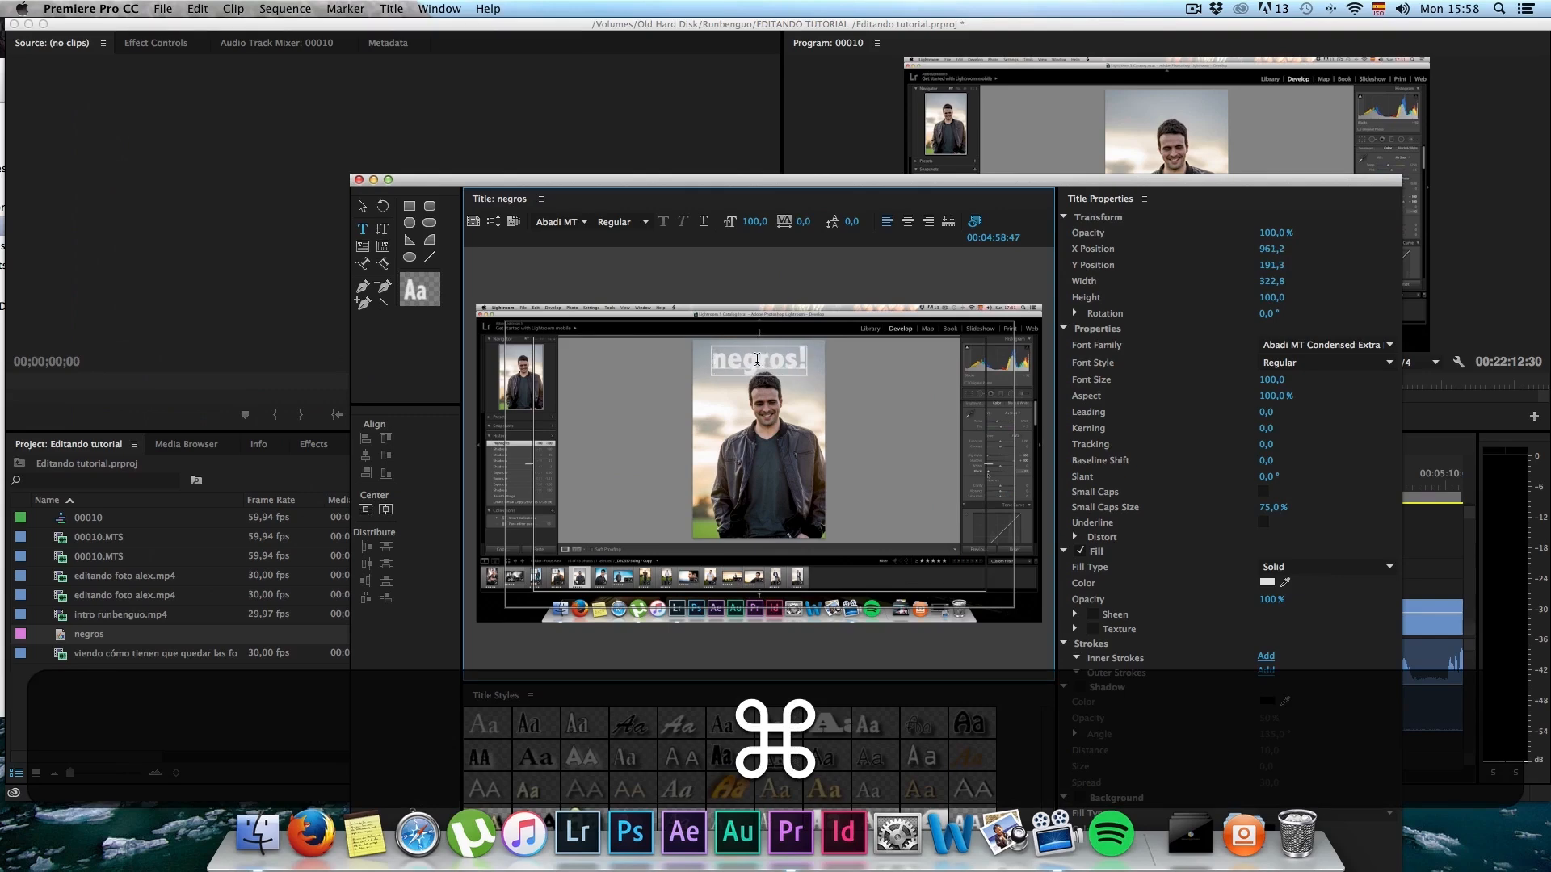
Step: Set the negros! text in Oswald Bold at size 149 and reposition it at about X 965, Y 164
left_click(557, 222)
type("Oswald")
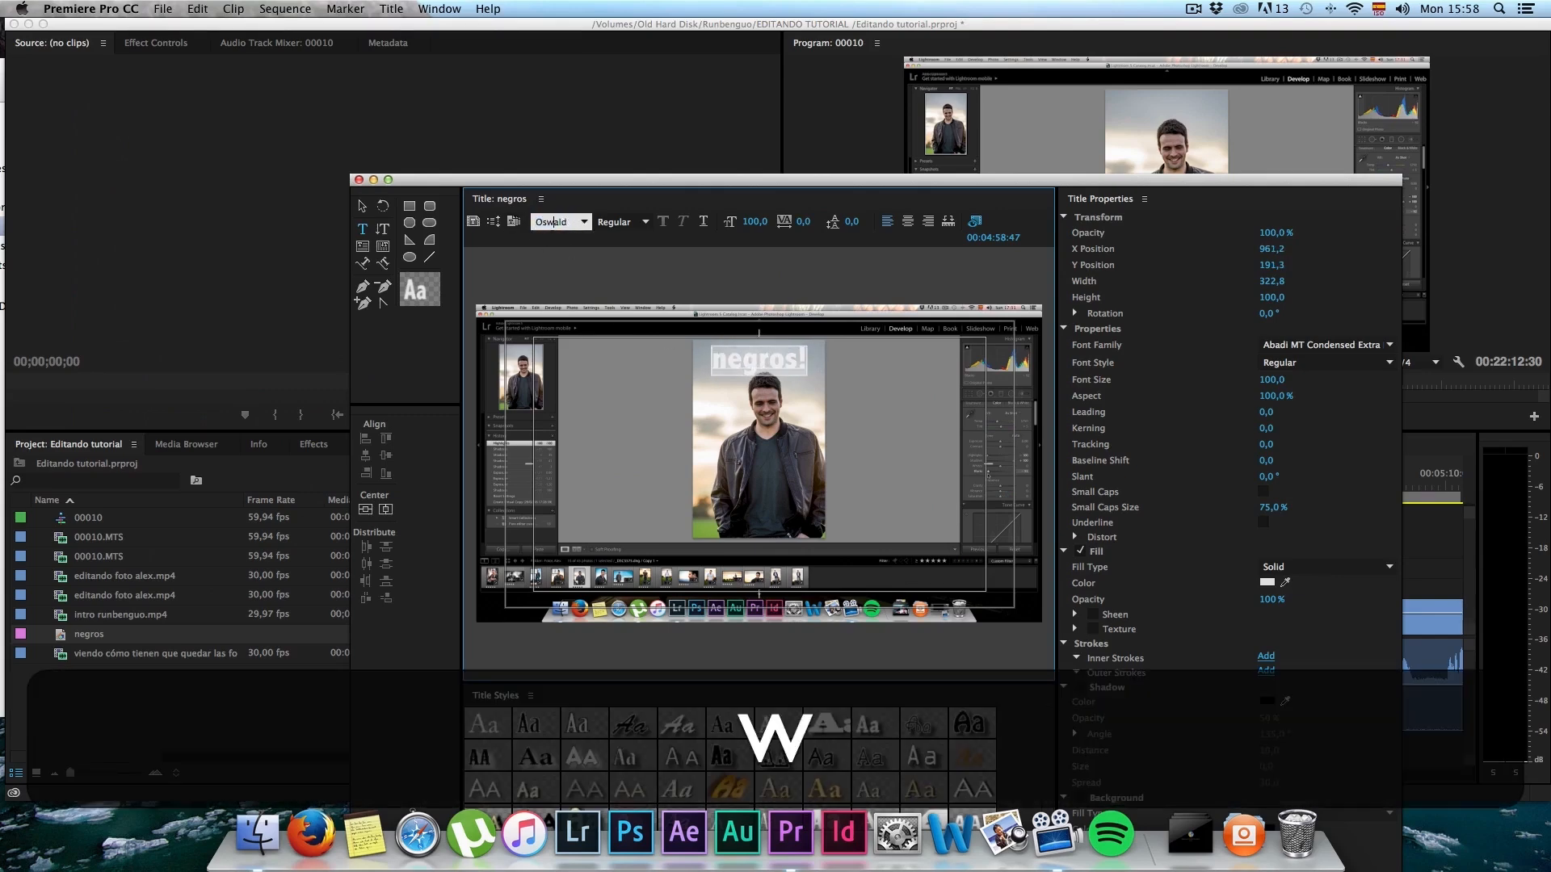
key("Return")
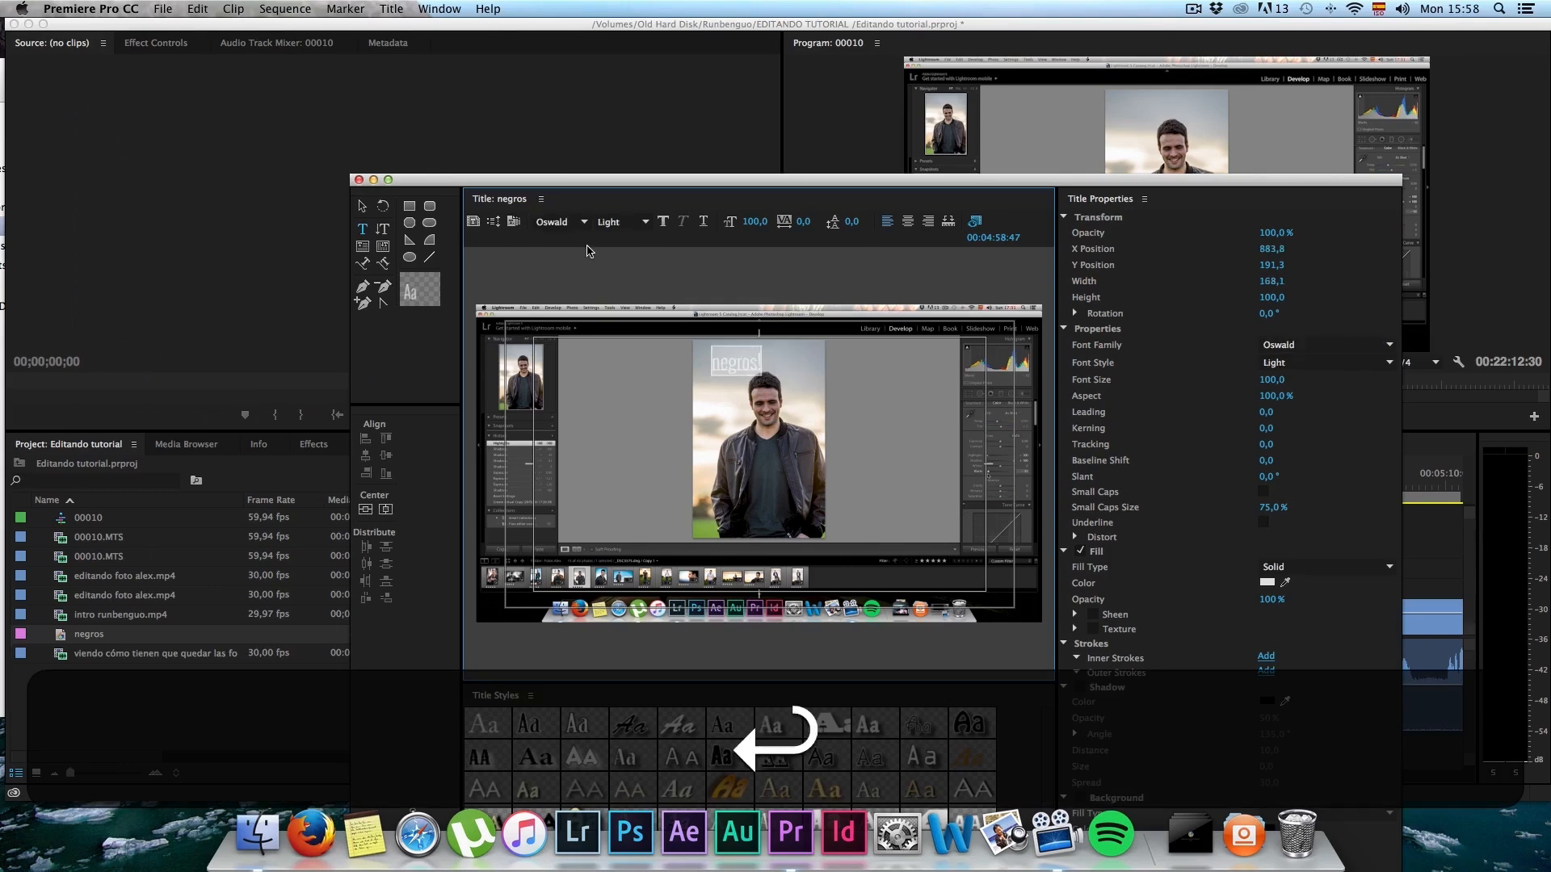
left_click(645, 222)
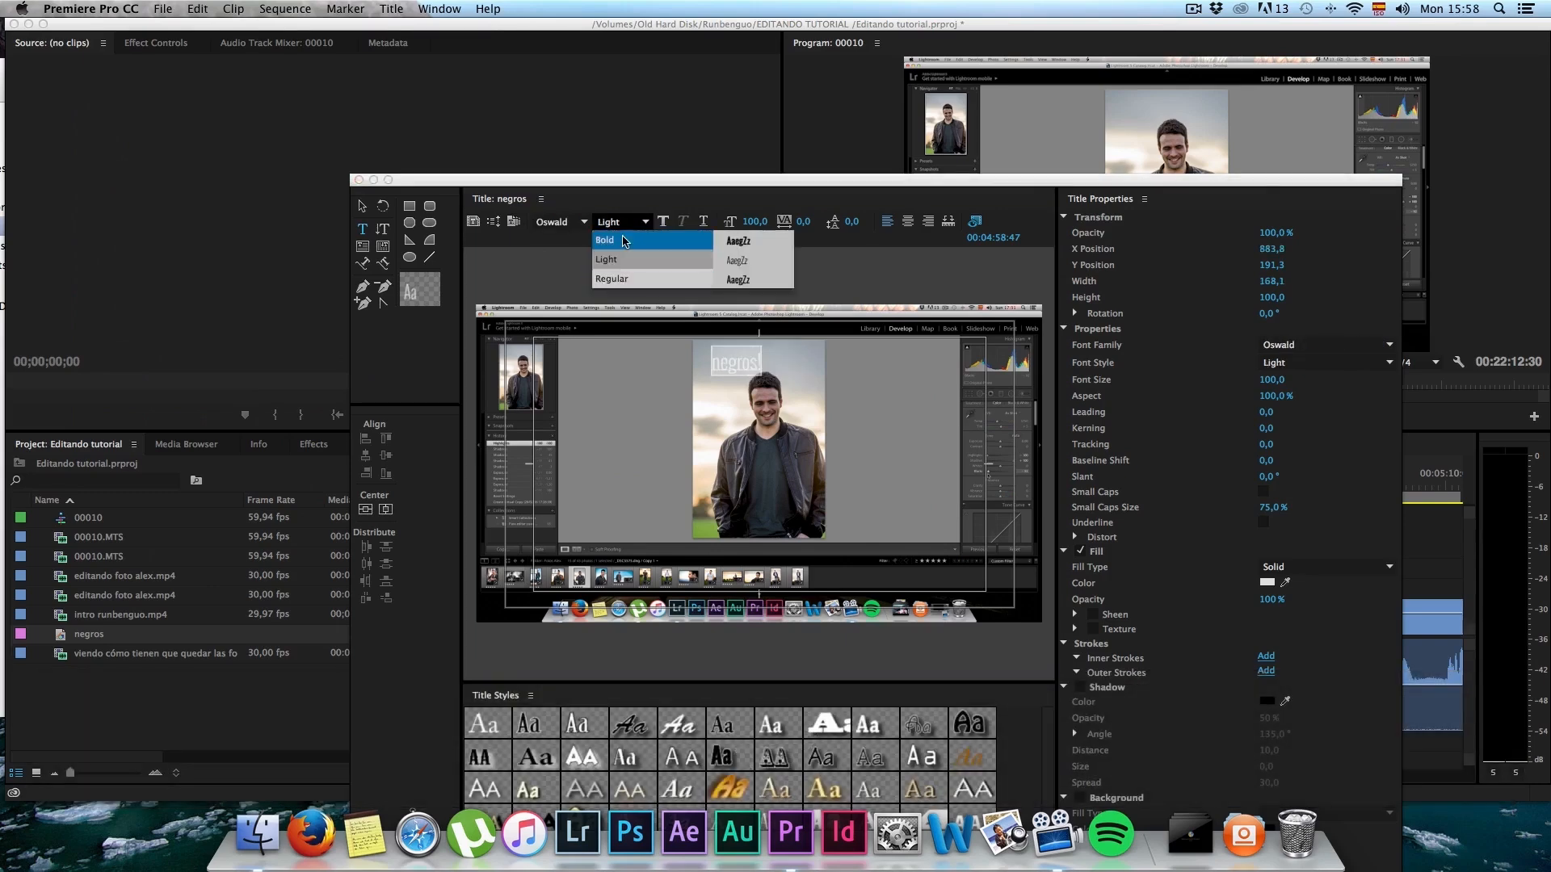
left_click(622, 239)
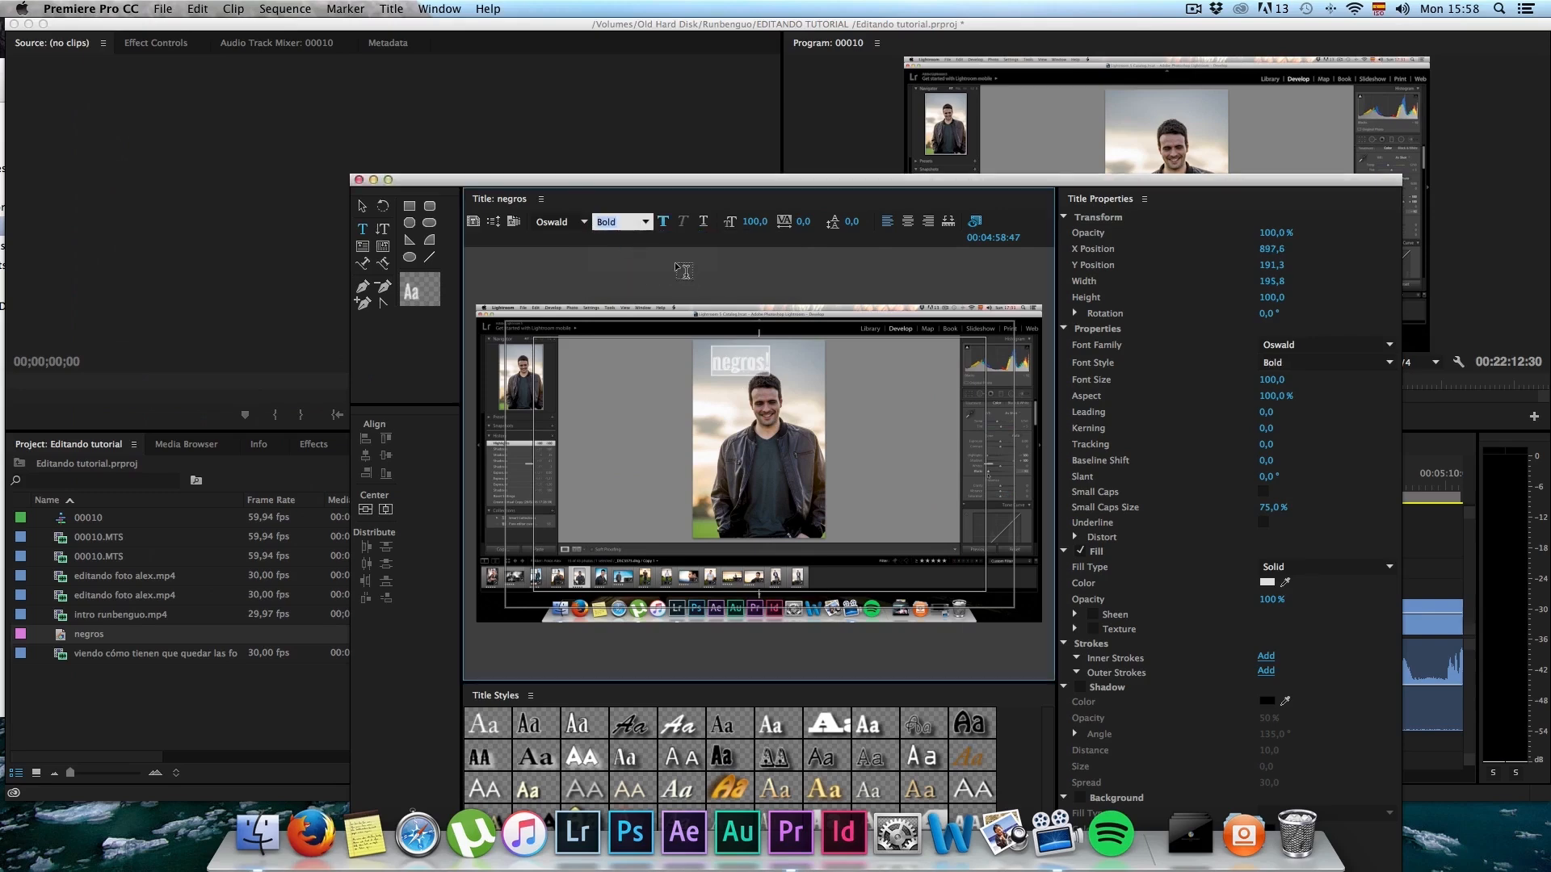
left_click_drag(749, 229, 789, 229)
left_click_drag(755, 361, 758, 353)
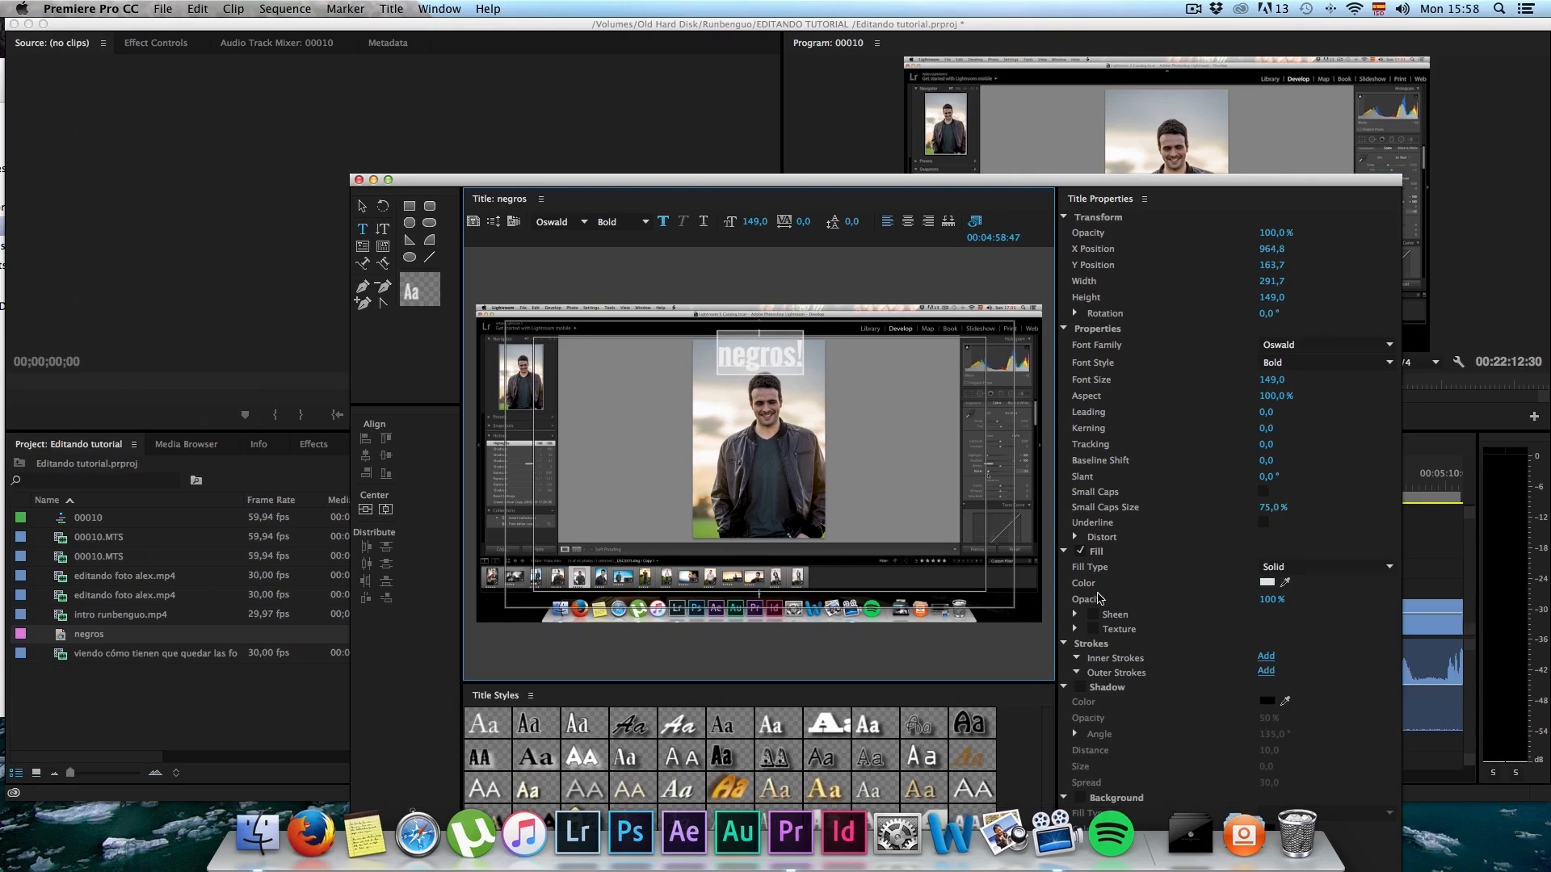
Step: Change the negros! text's fill colour to red
left_click(1267, 582)
left_click_drag(784, 326, 794, 362)
left_click(948, 184)
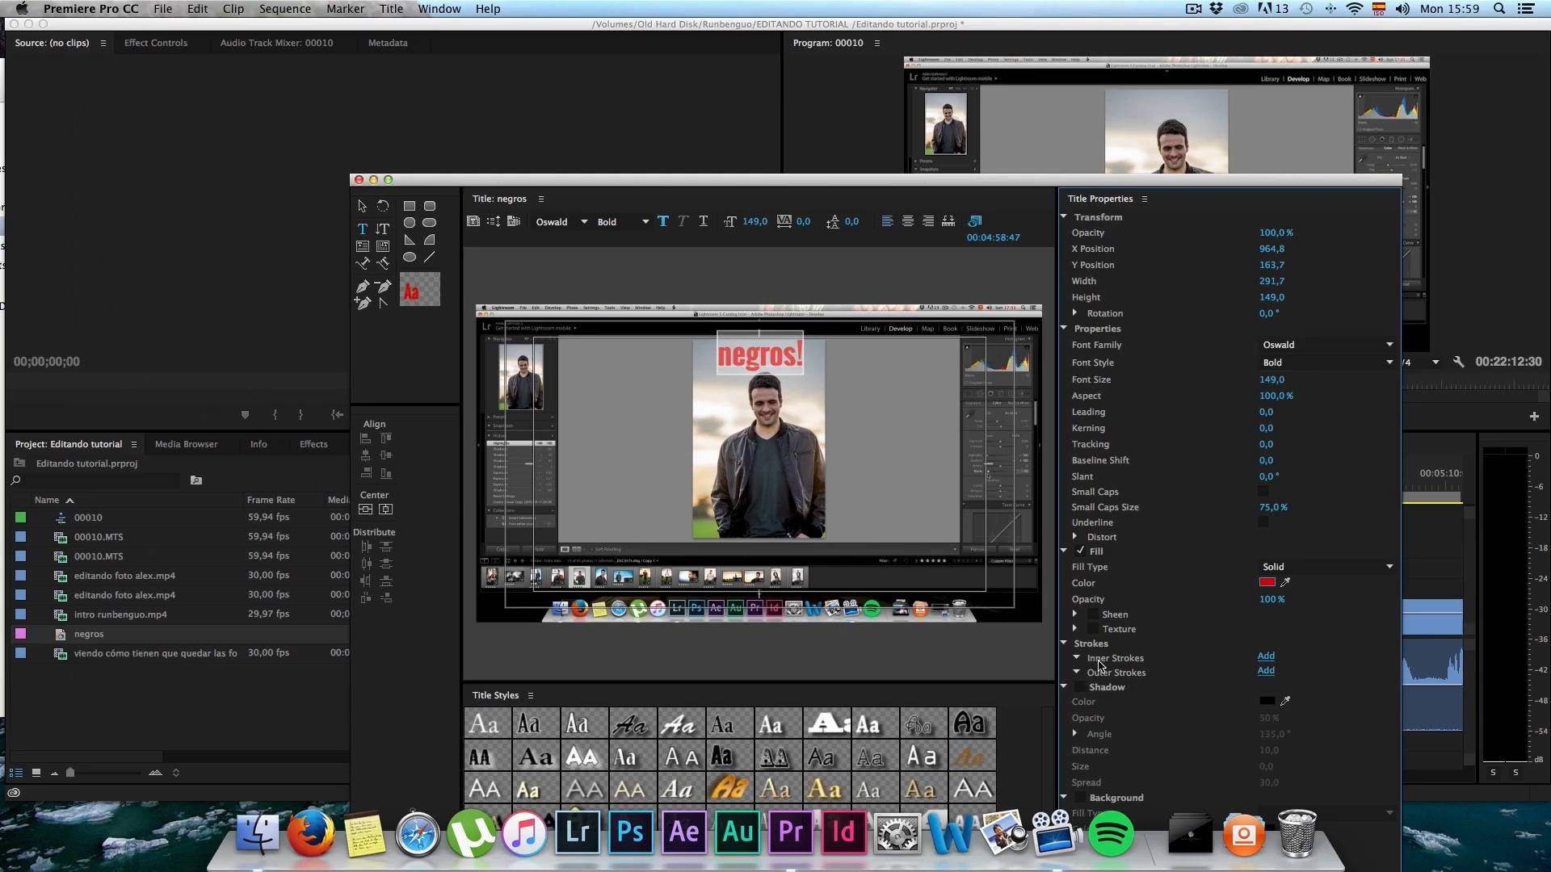
Step: Add a black outer edge stroke of size 10 to the negros! text and turn on its shadow
left_click(1266, 671)
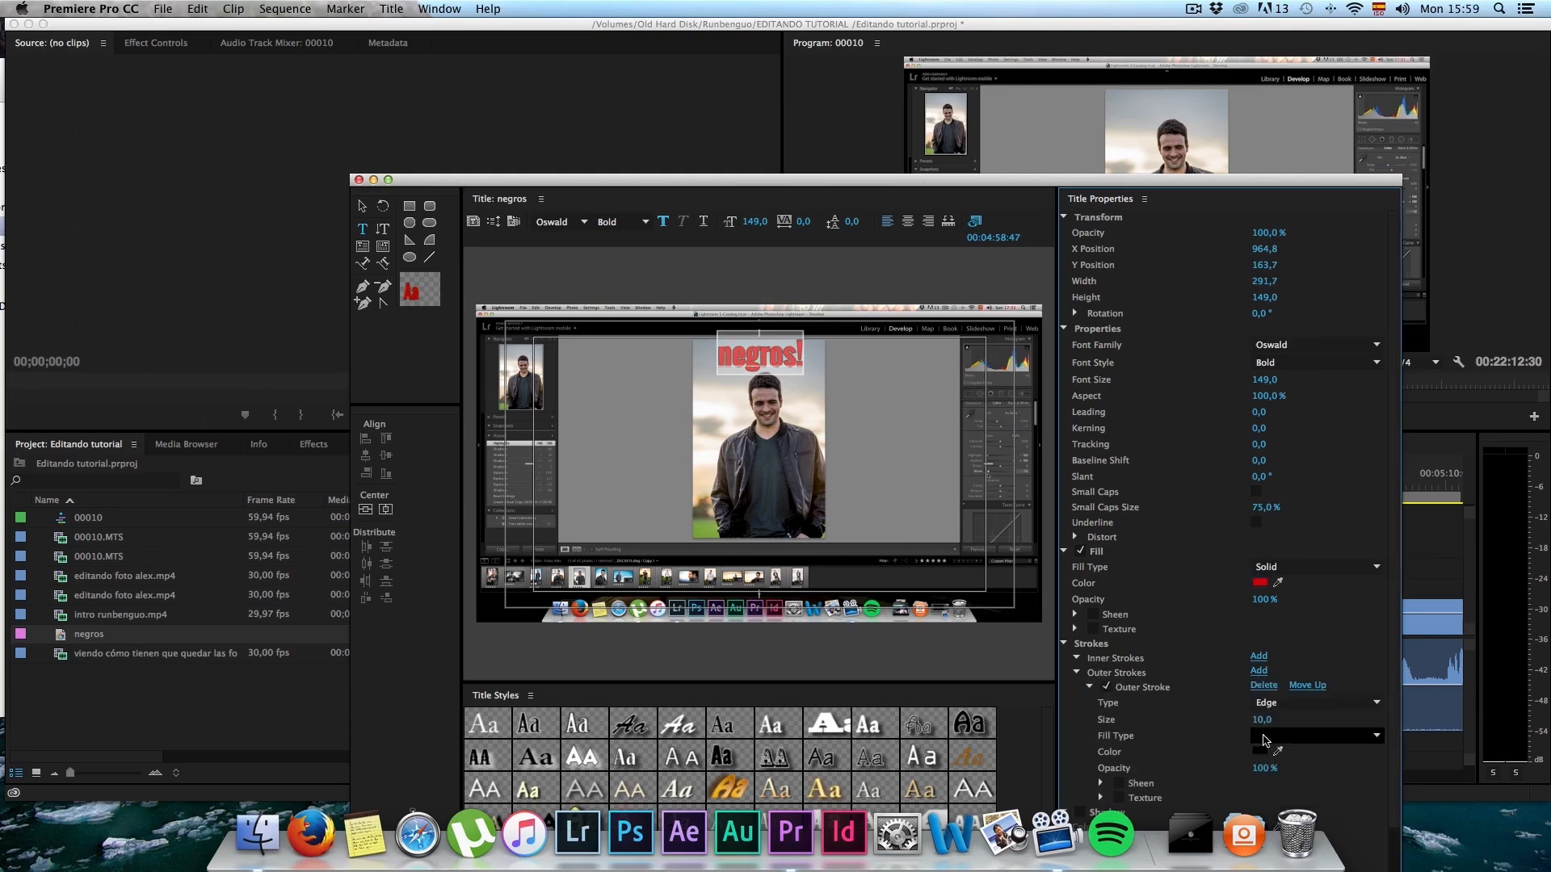
scroll(1247, 733, "down", 3)
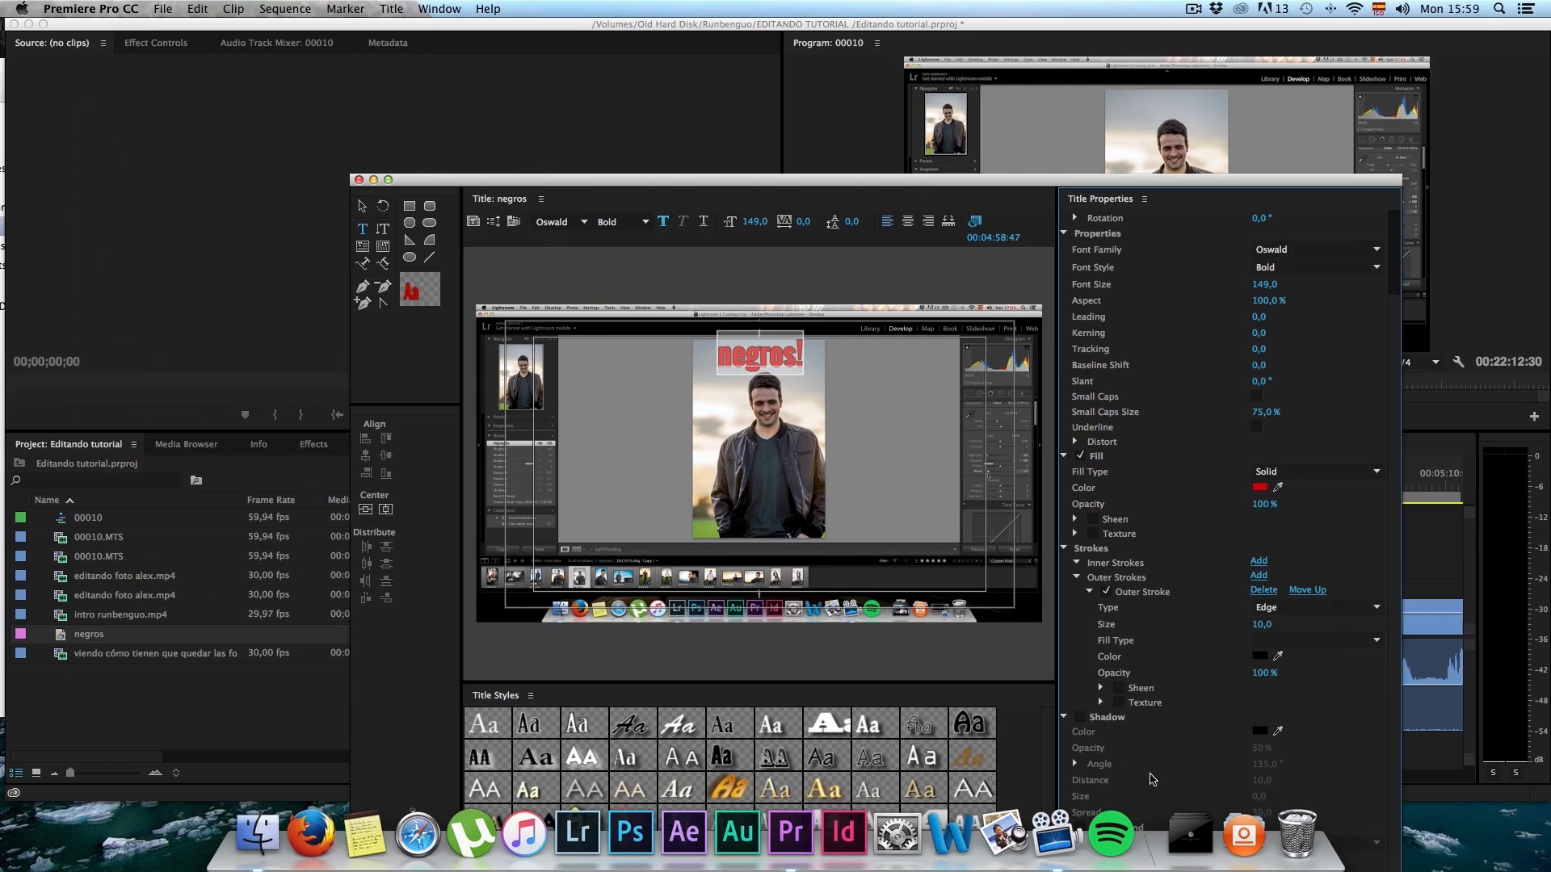
left_click(1081, 717)
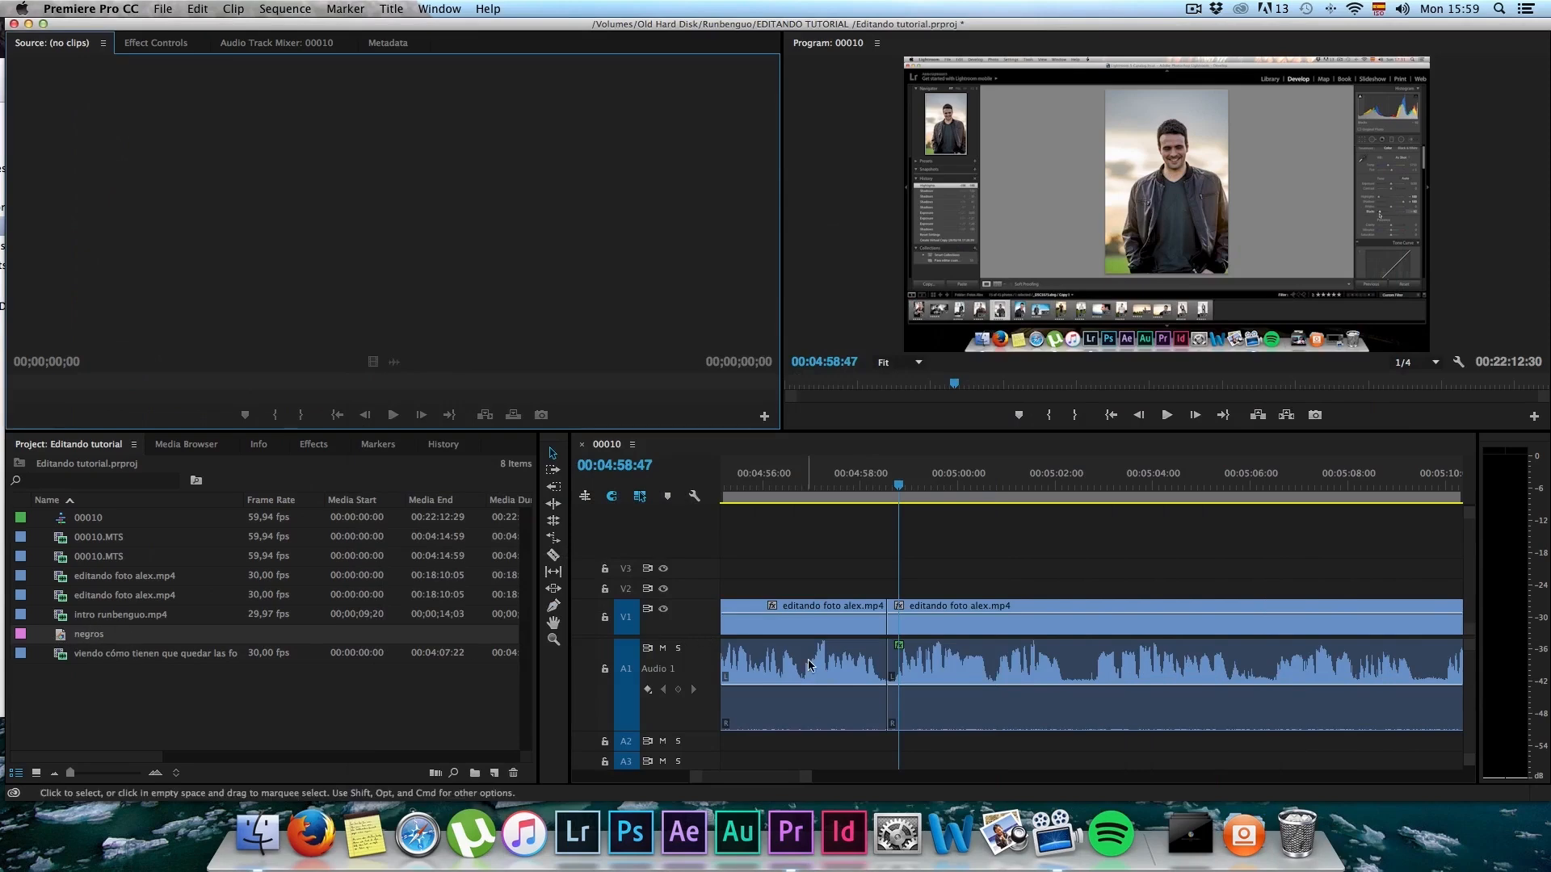
Step: Place the negros title on track V1 in the empty gap at about 00:00:56:50 and check its first frames
scroll(825, 620, "down", 5)
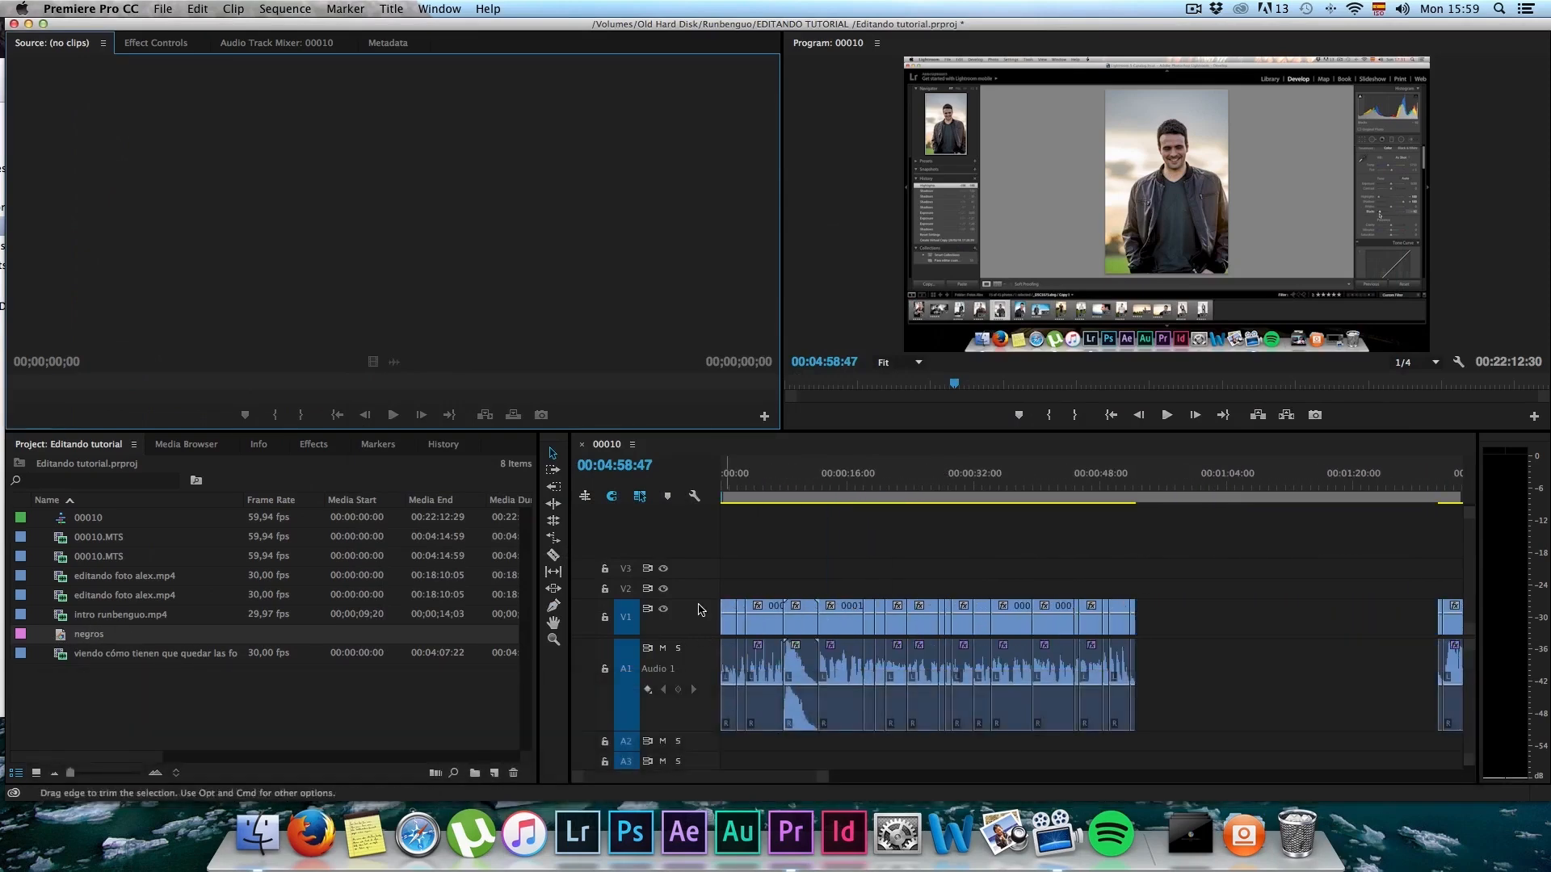
scroll(717, 620, "up", 5)
scroll(716, 620, "down", 4)
scroll(1298, 518, "down", 3)
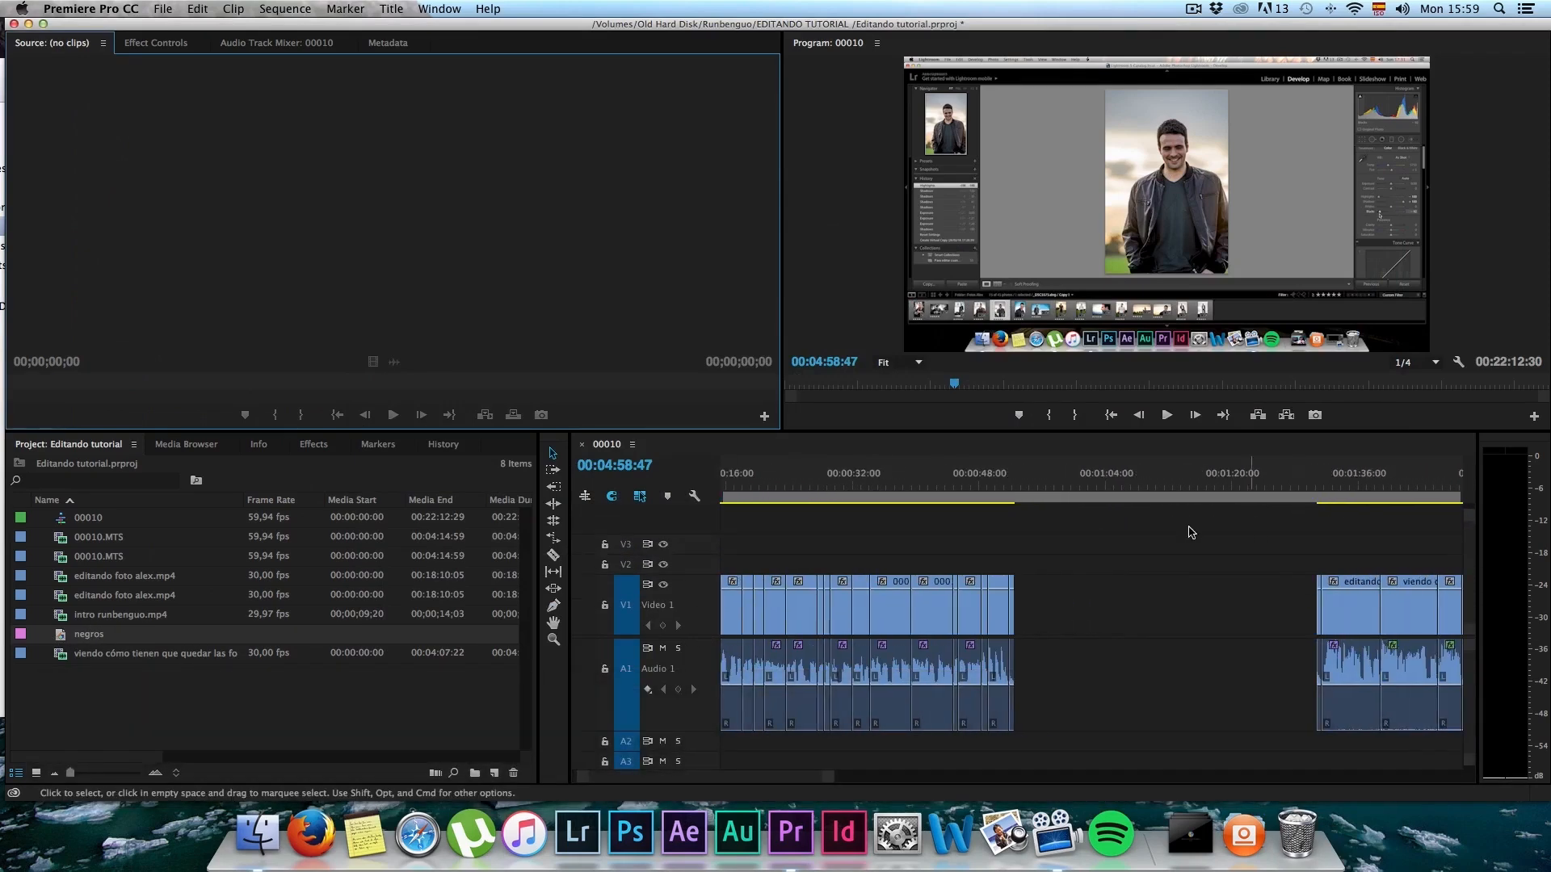
left_click(1048, 483)
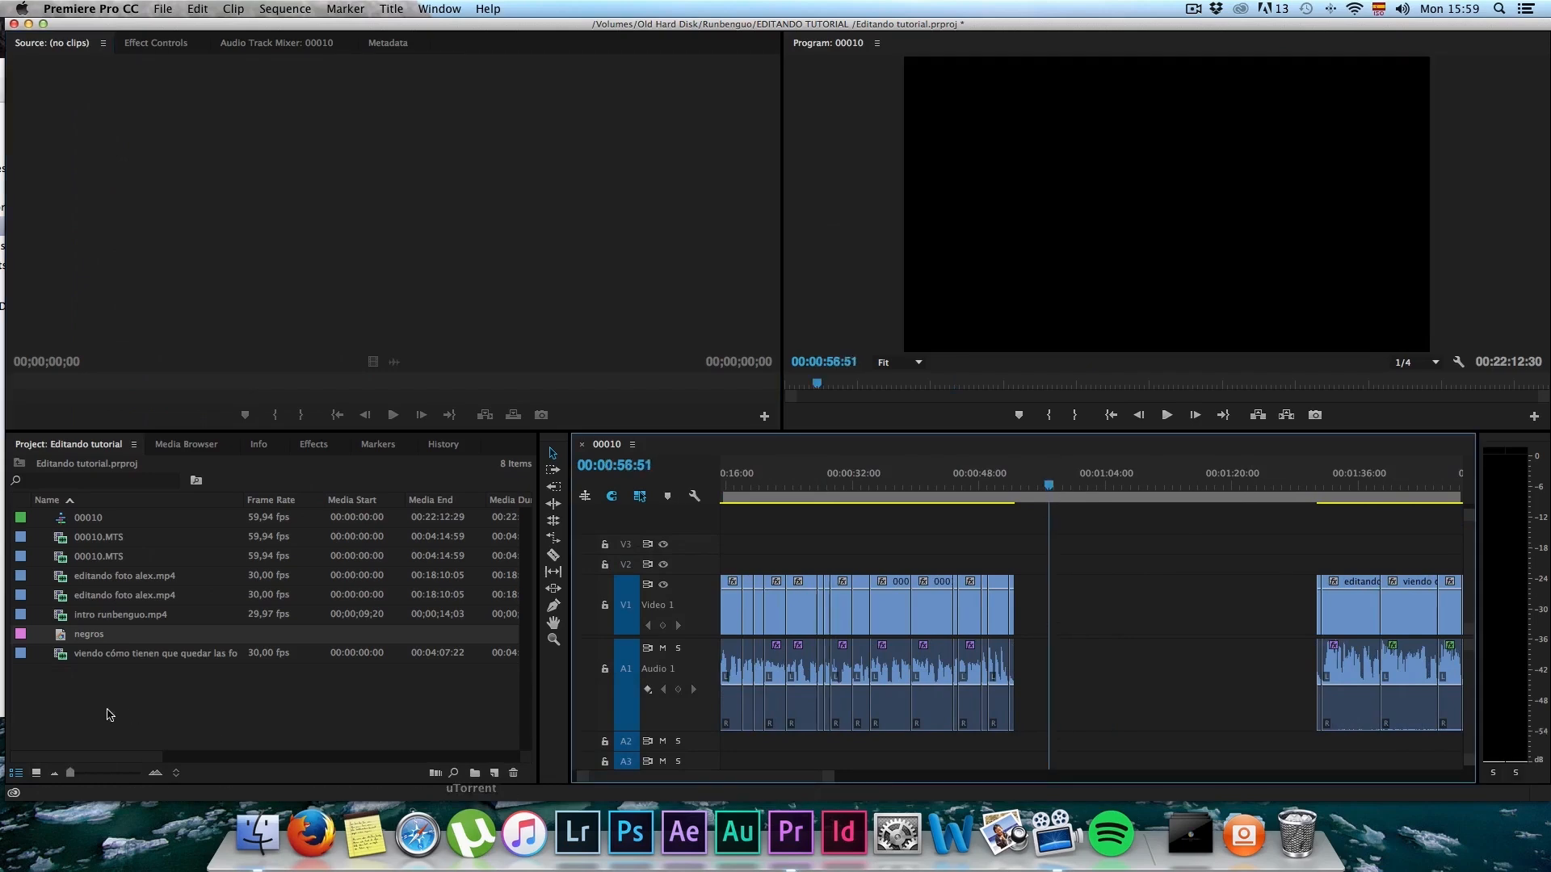
left_click_drag(61, 641, 1088, 580)
scroll(1069, 612, "up", 4)
mouse_move(1042, 493)
left_mouse_down()
mouse_move(1015, 491)
mouse_move(1076, 487)
mouse_move(1027, 487)
left_mouse_up()
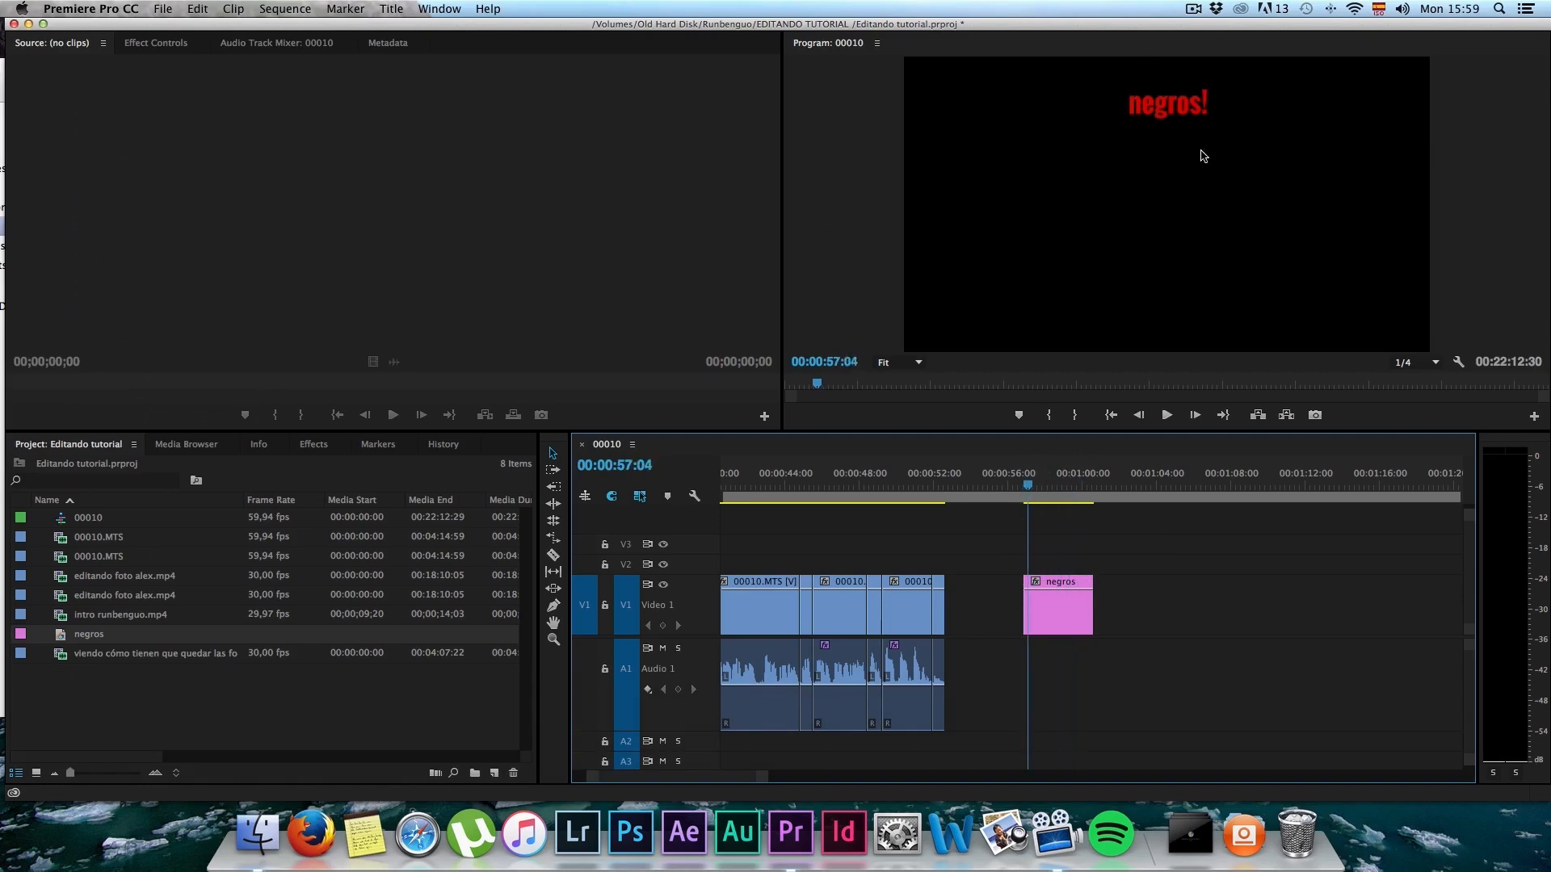
left_click_drag(1021, 477, 1024, 488)
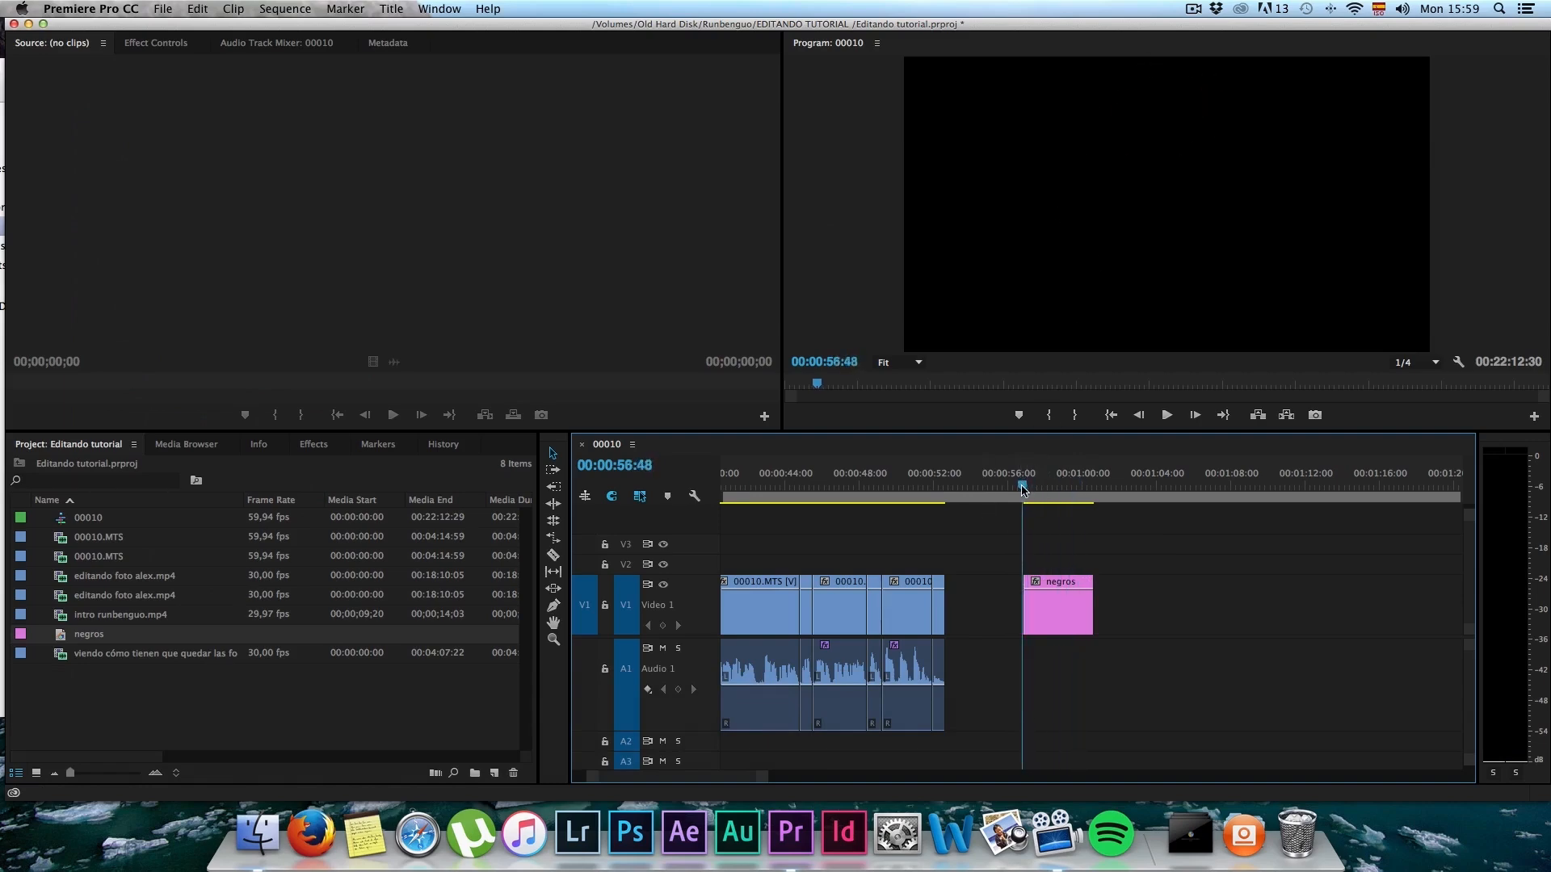
Step: Find the Dip to Black transition by searching for "dip", apply it to the start of the negros title and preview it
left_click(313, 445)
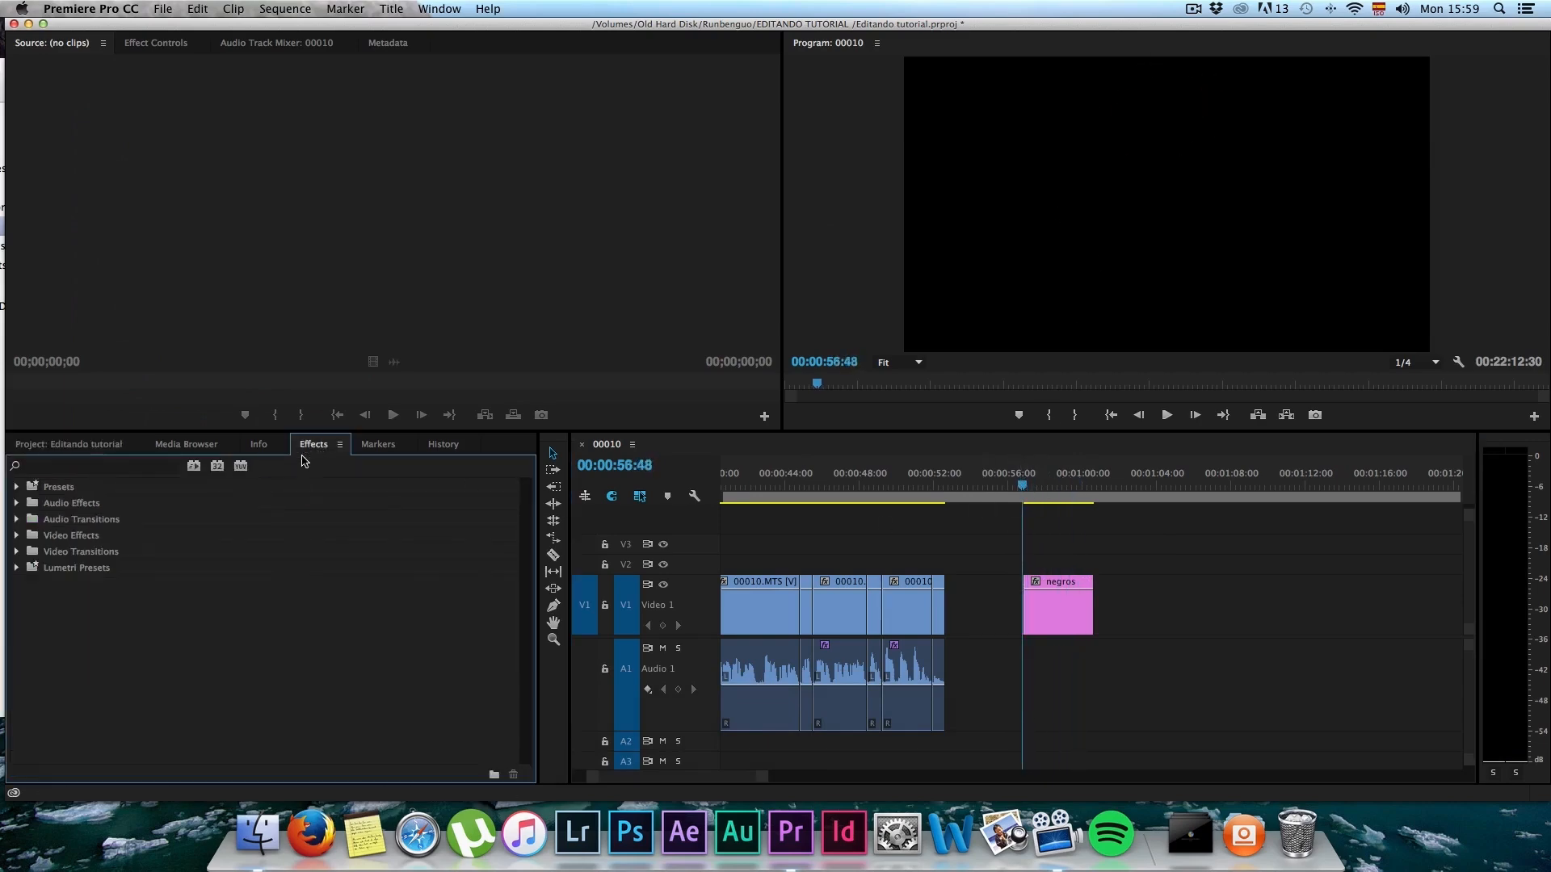
left_click(95, 469)
type("dip")
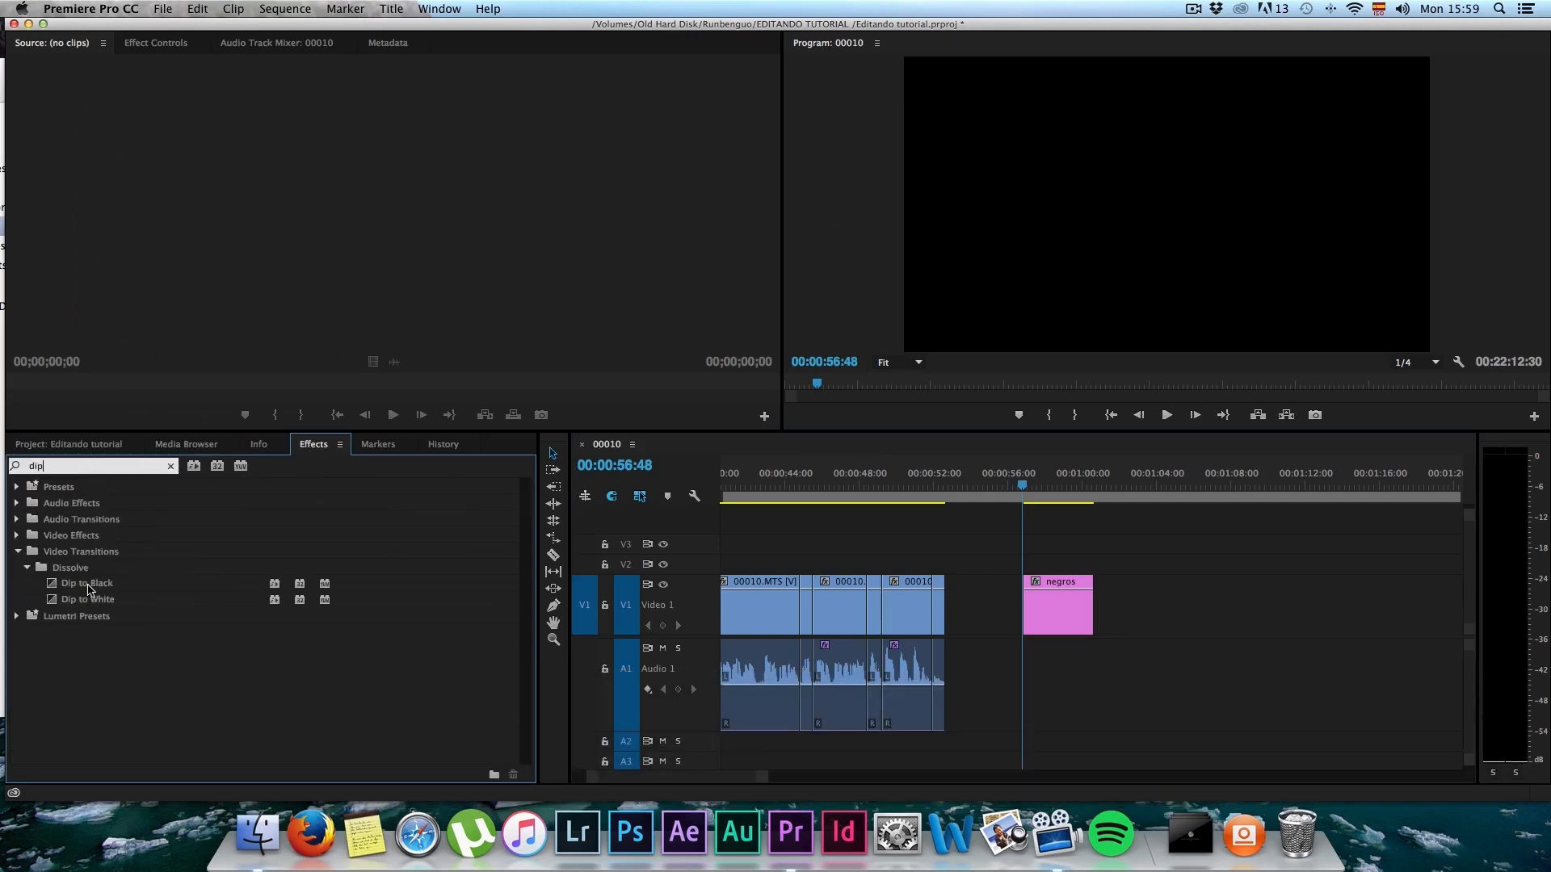
left_click(100, 585)
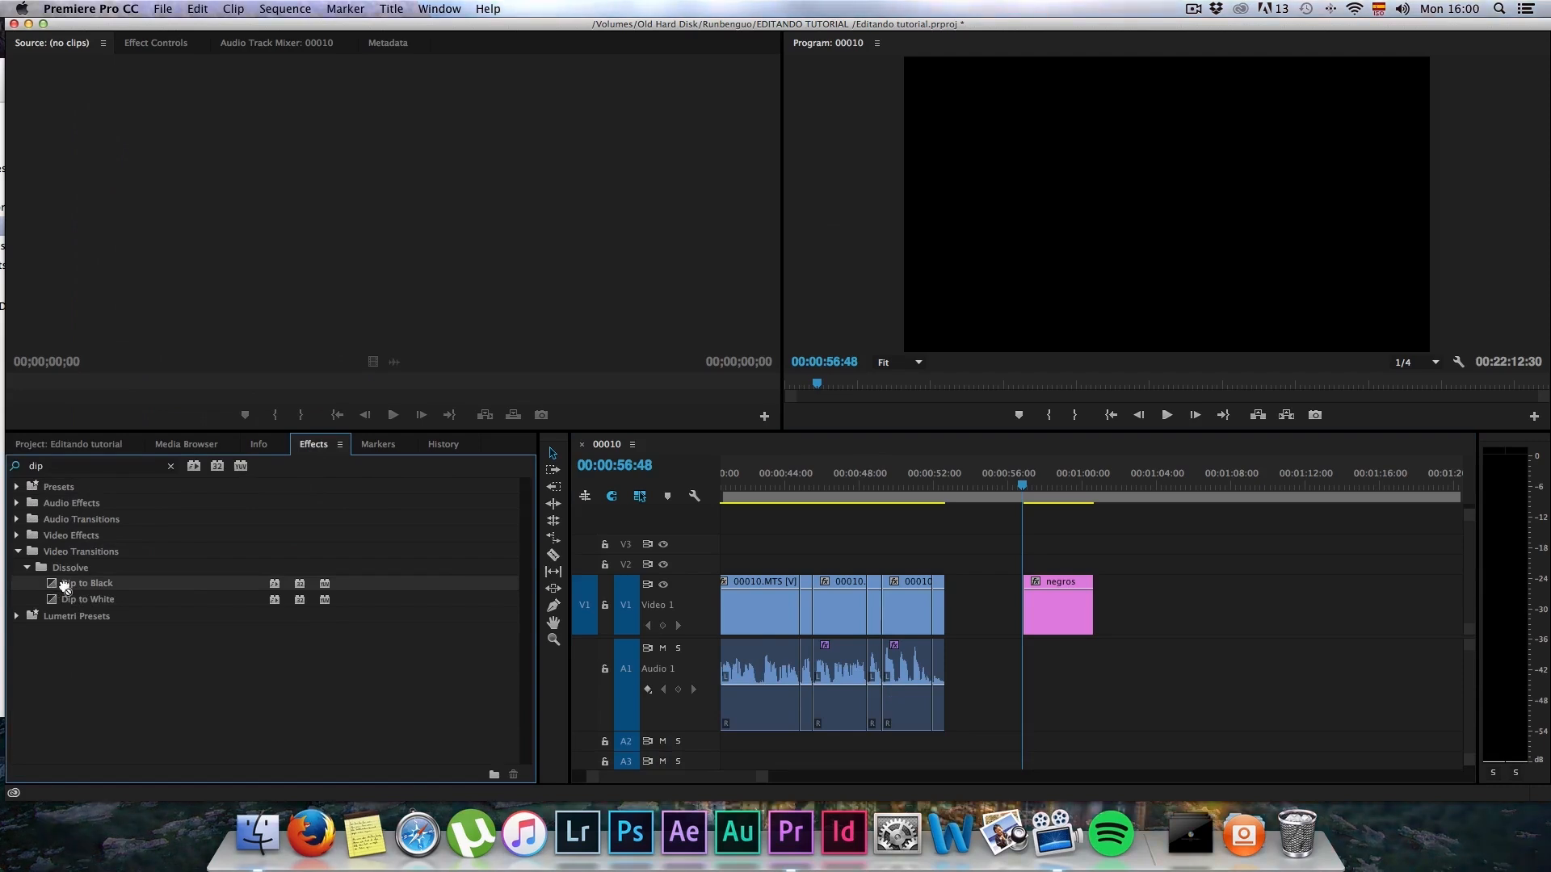
left_click_drag(99, 585, 1040, 612)
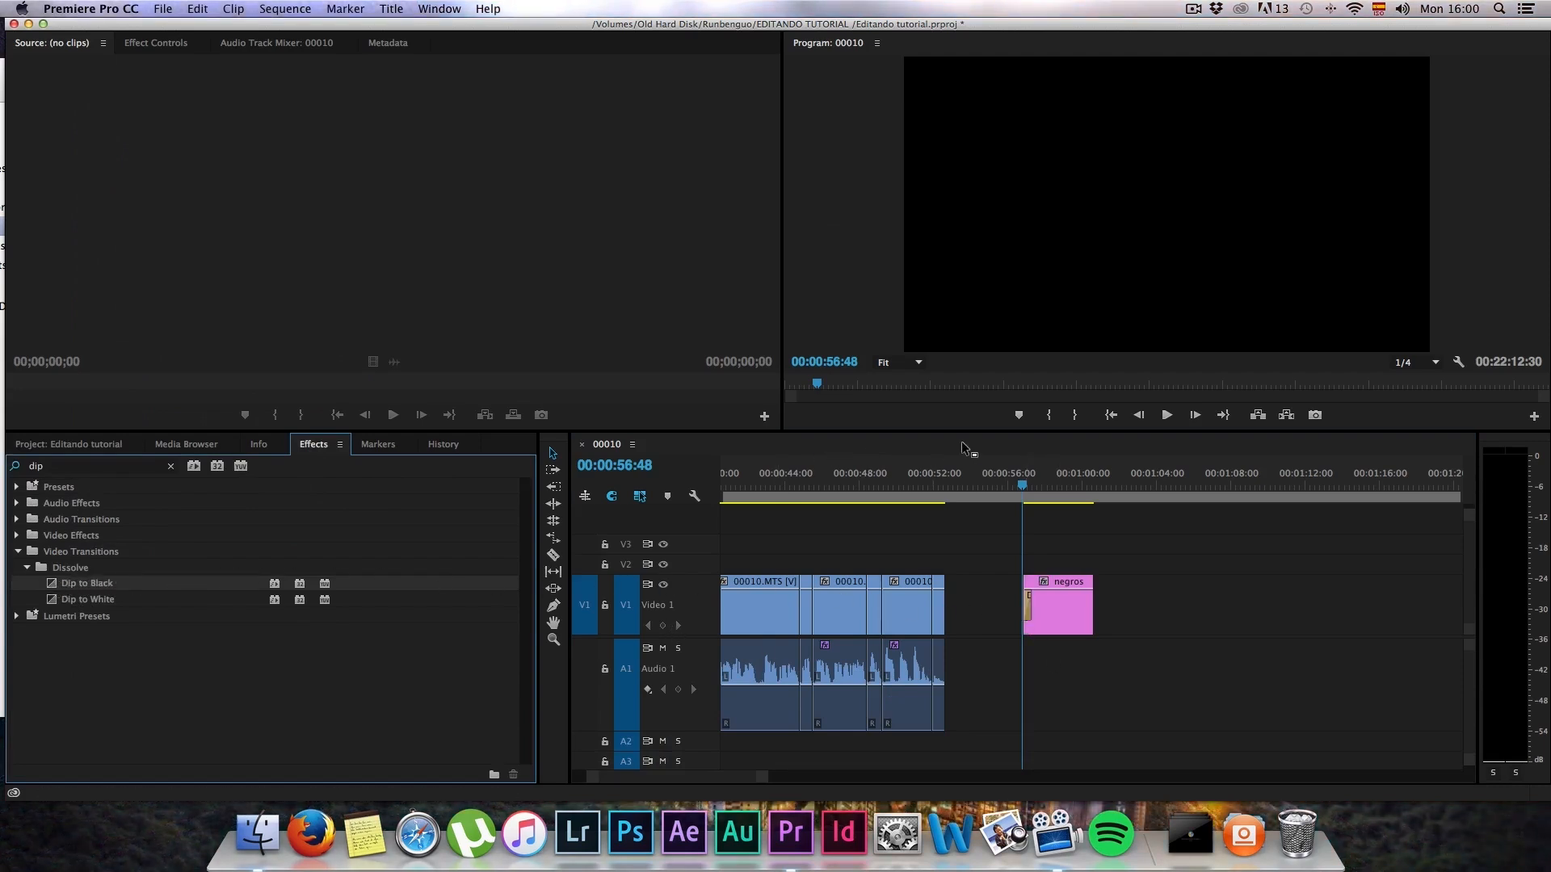
mouse_move(1022, 485)
left_mouse_down()
mouse_move(1048, 484)
mouse_move(1022, 487)
left_mouse_up()
key("space")
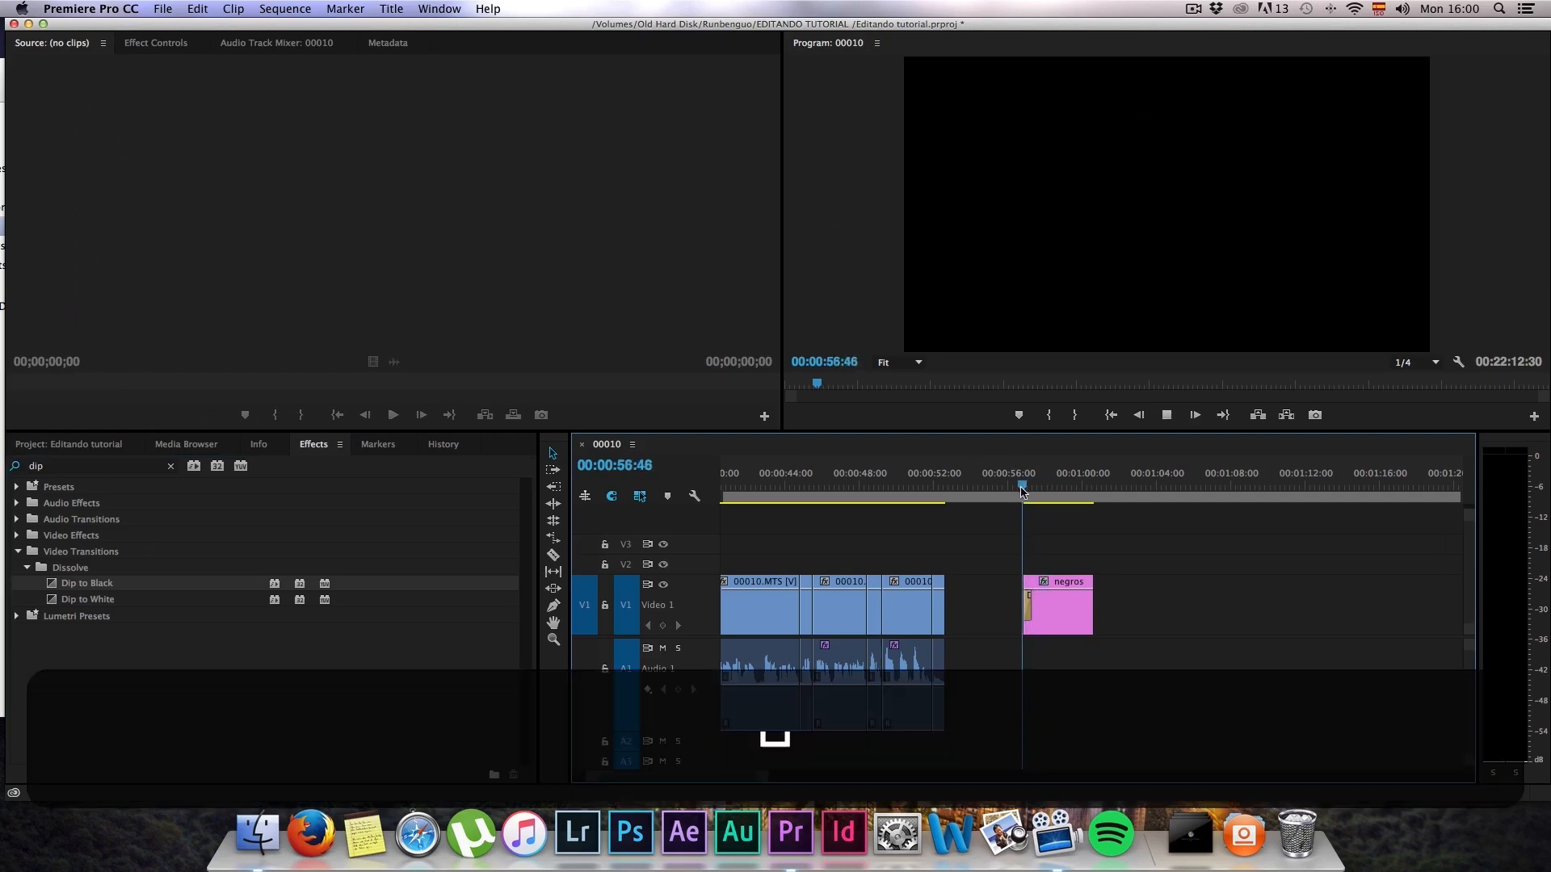
key("space")
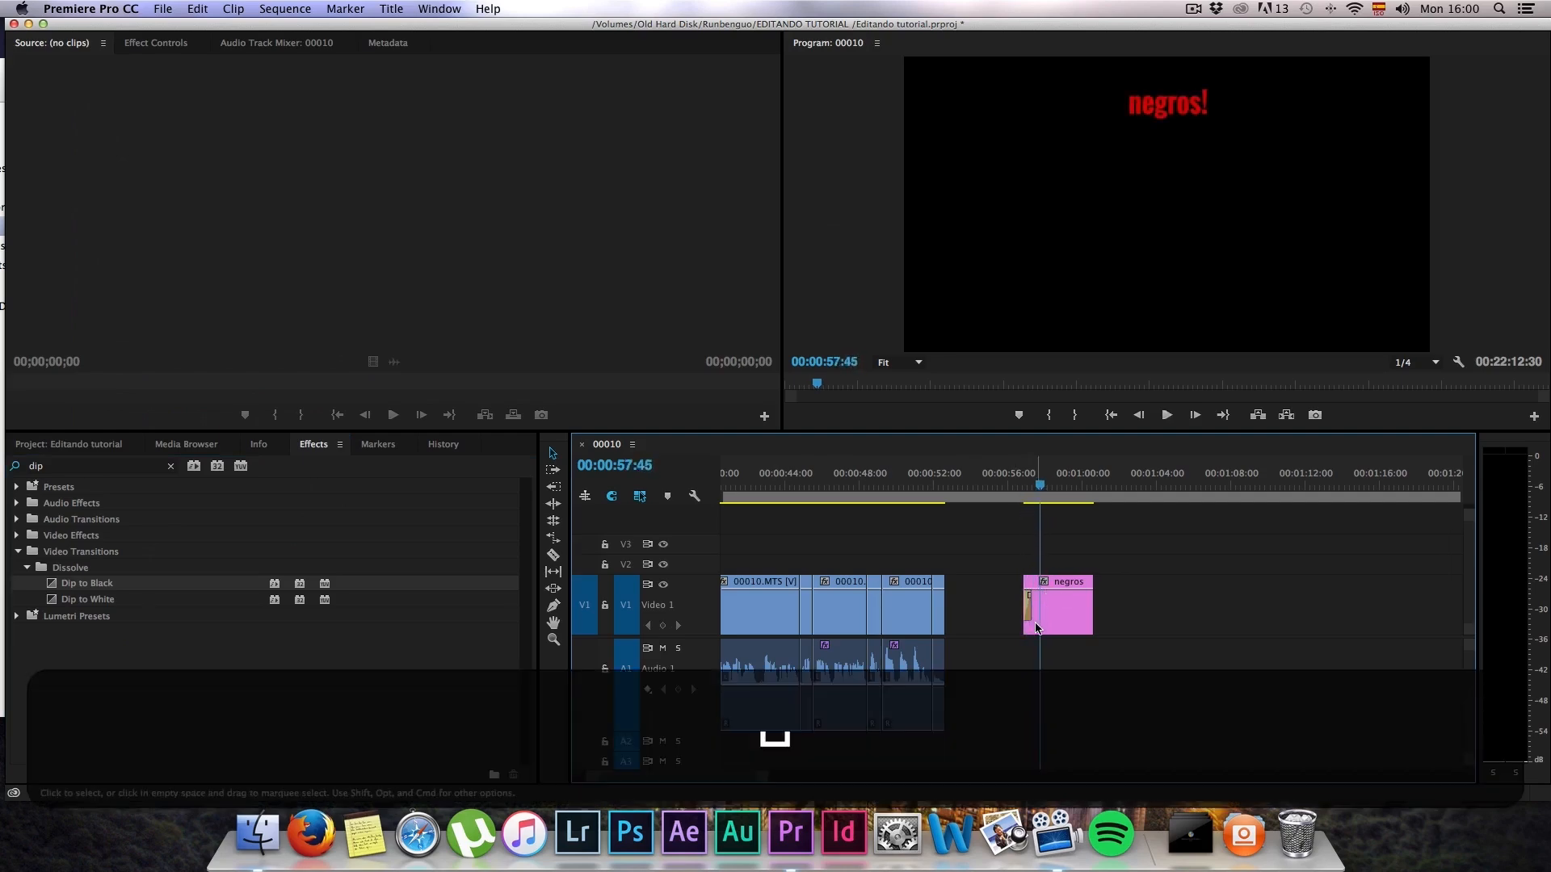
Step: Lengthen the Dip to Black transition on the negros title to 00:00:01:10 and play it back
scroll(1035, 628, "up", 3)
scroll(1037, 628, "up", 3)
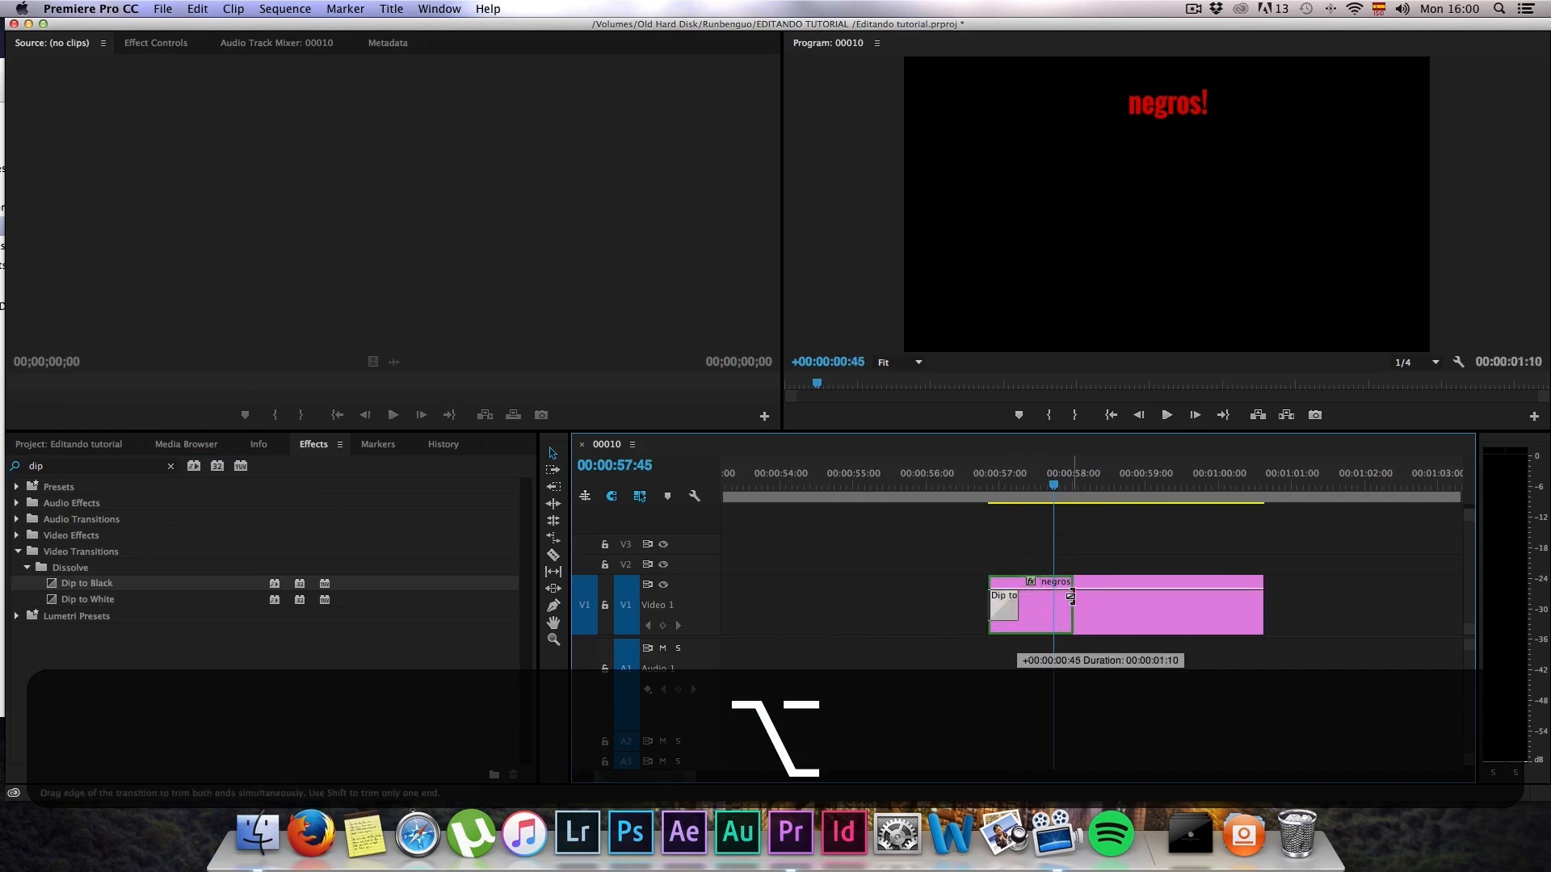
left_click(991, 485)
key("space")
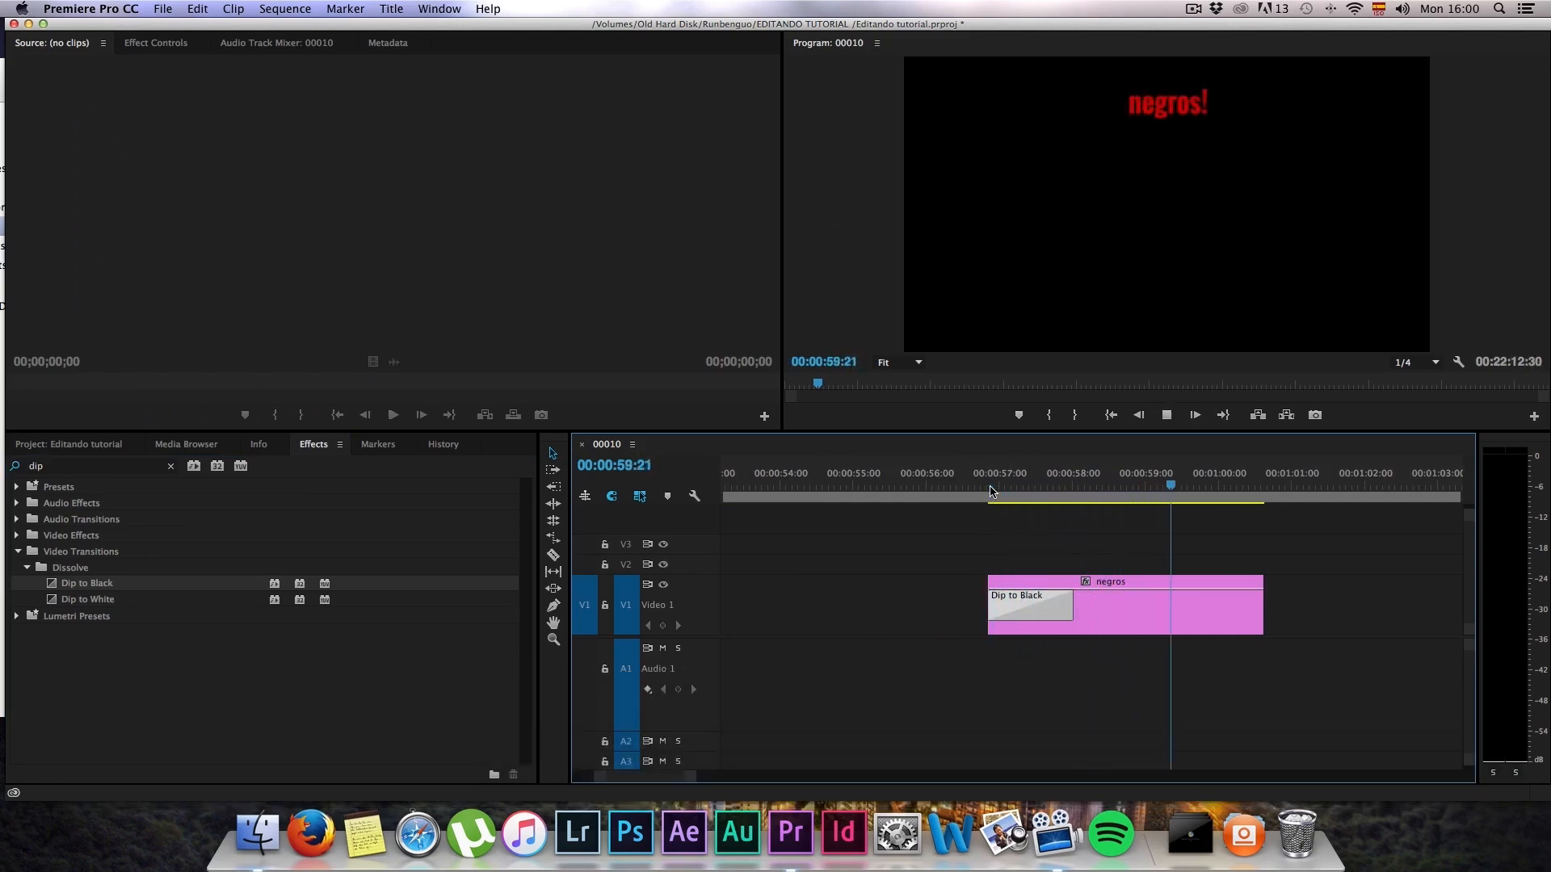
key("space")
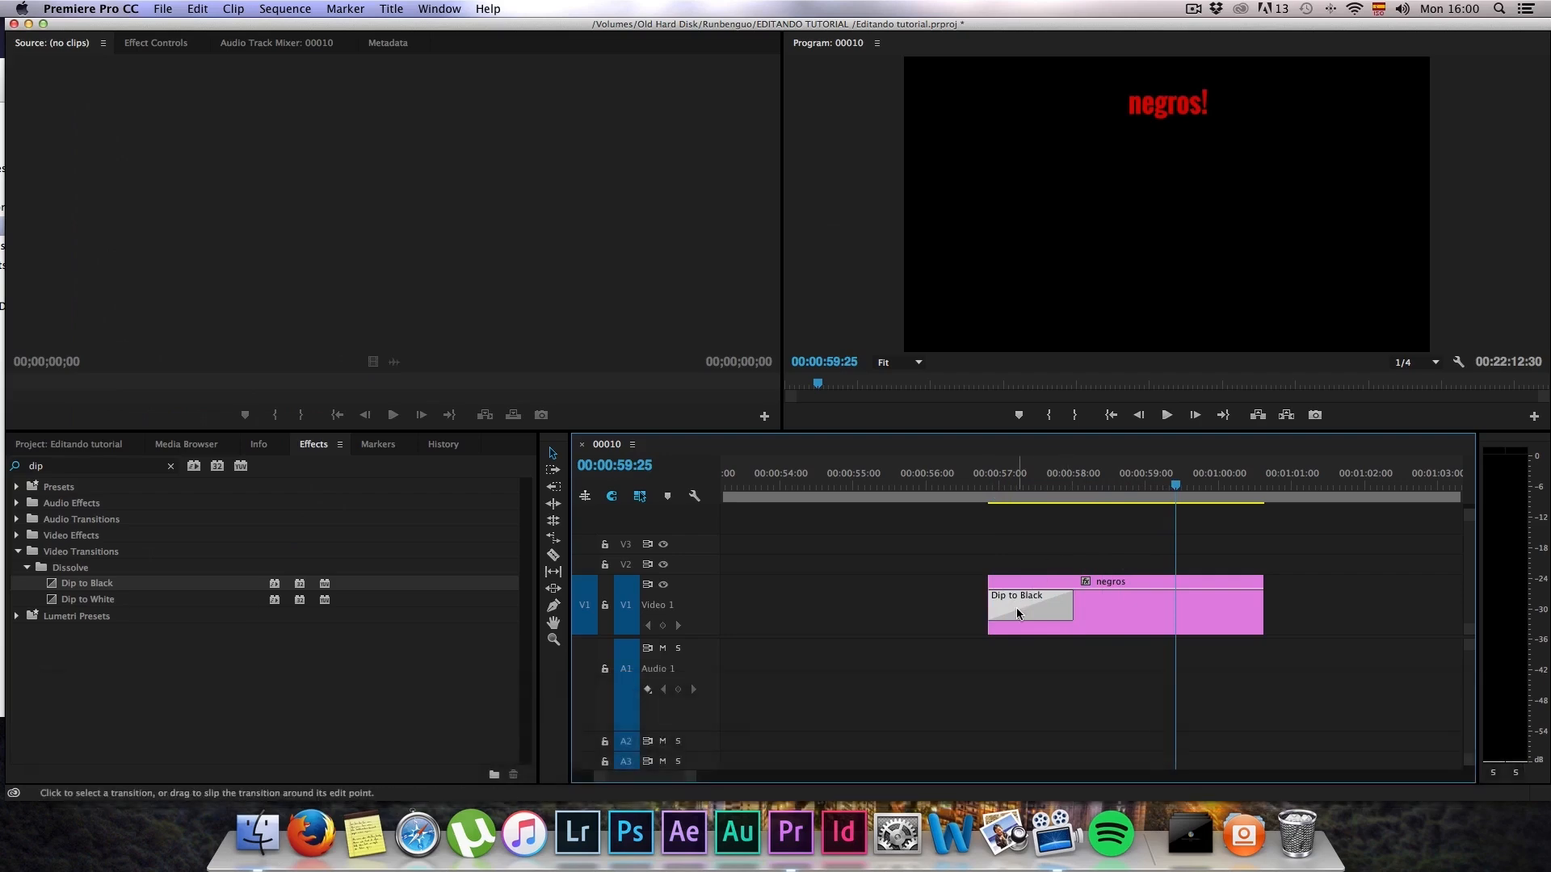
Step: Replace the Dip to Black on the negros title with a lengthened Dip to White transition and play it back
left_click(1016, 608)
key("Delete")
left_click(92, 599)
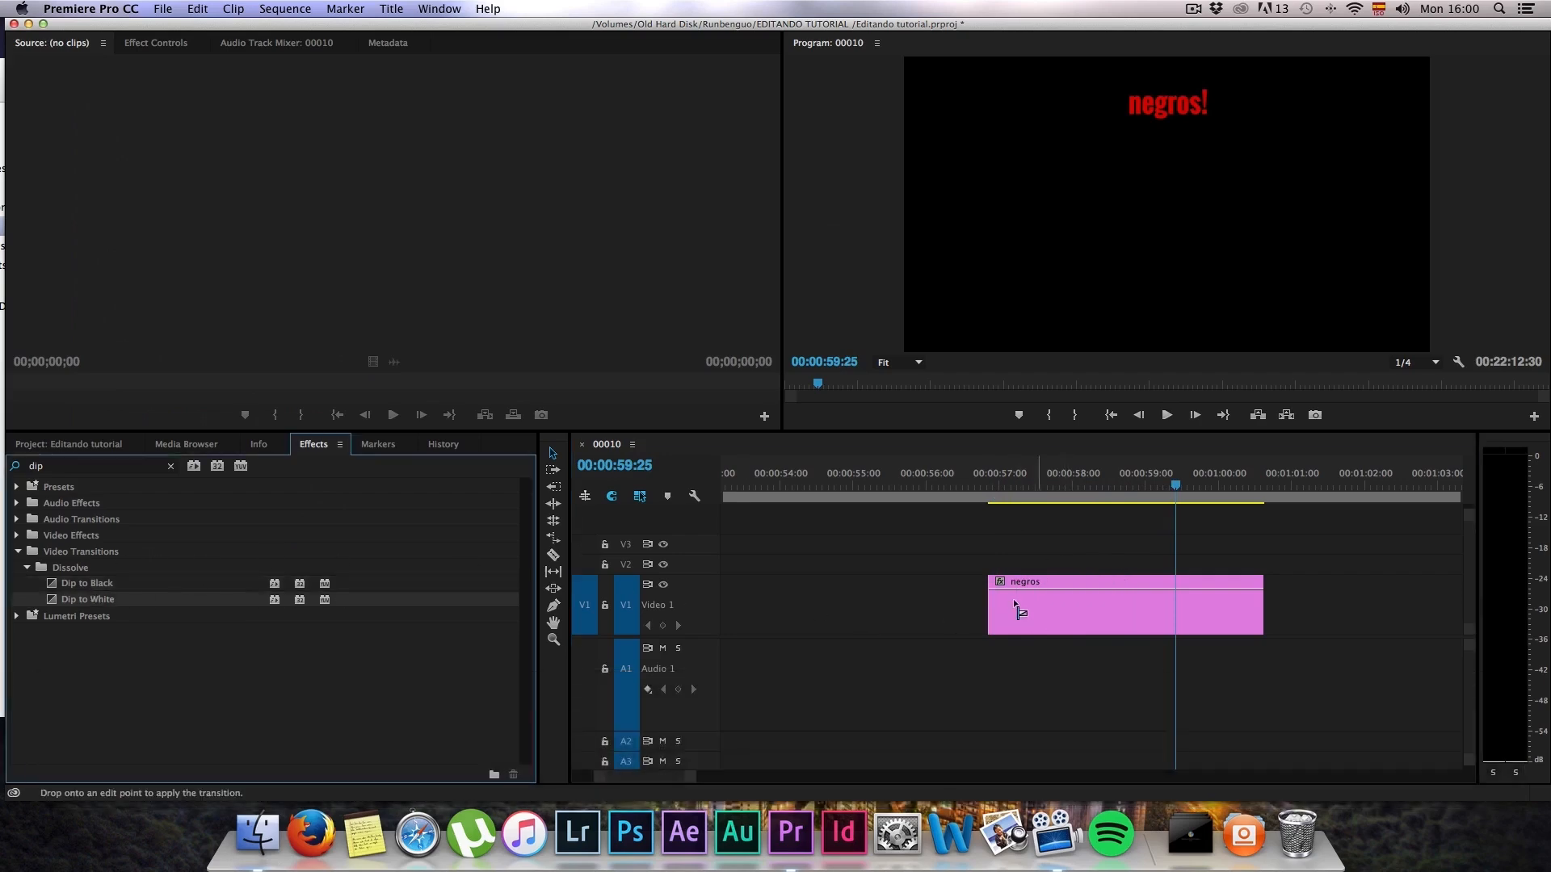
left_click_drag(102, 601, 1080, 602)
left_click(1001, 485)
key("space")
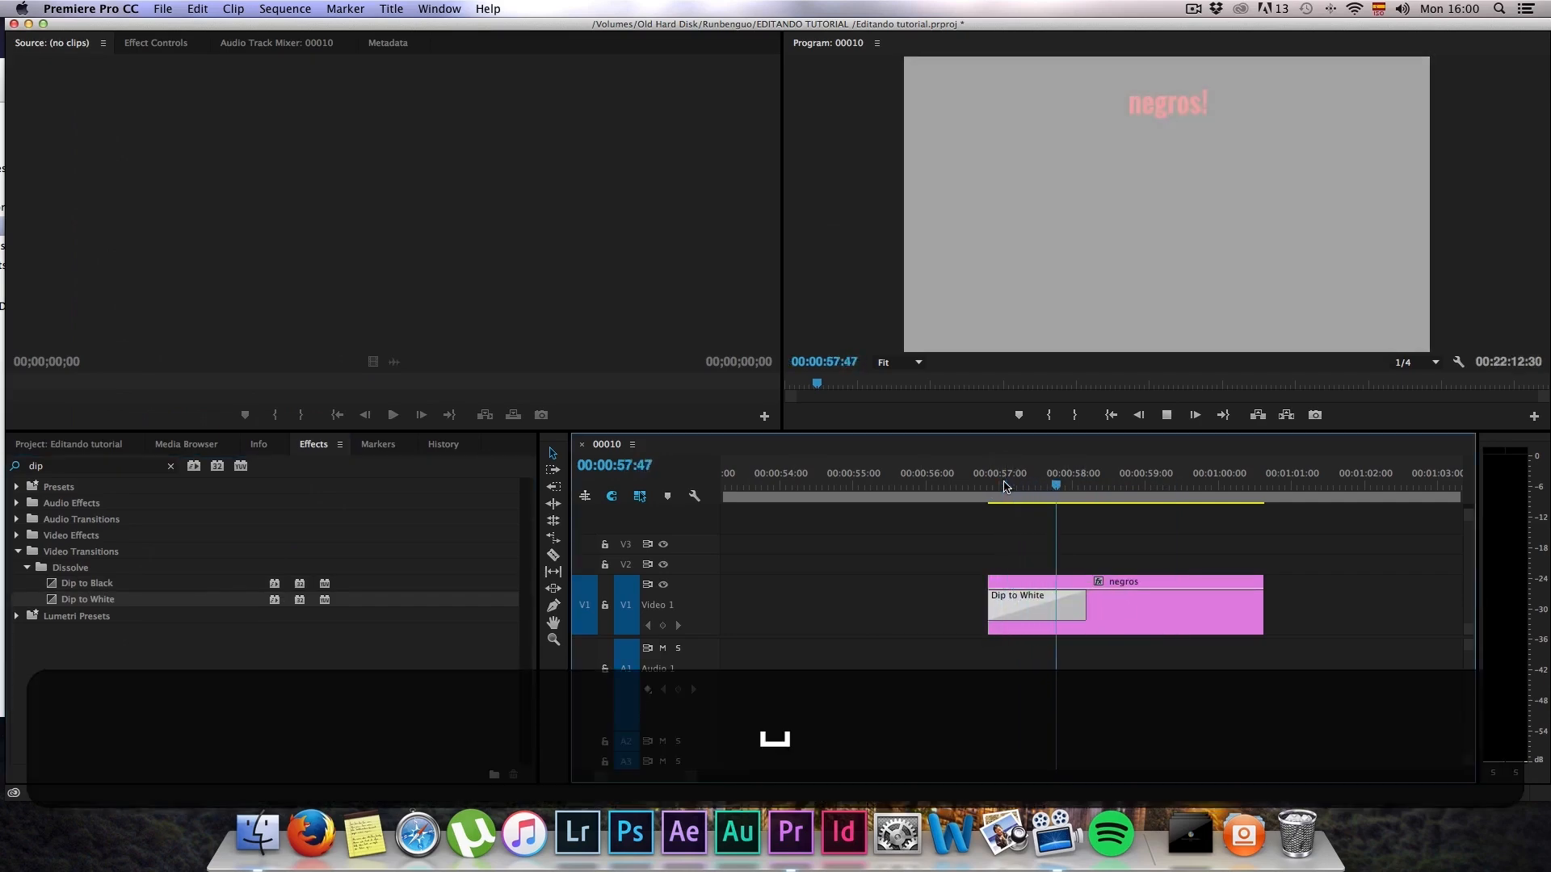
key("space")
Step: Undo the Dip to White's lengthening and delete the transition from the start of the negros title
key("super+z")
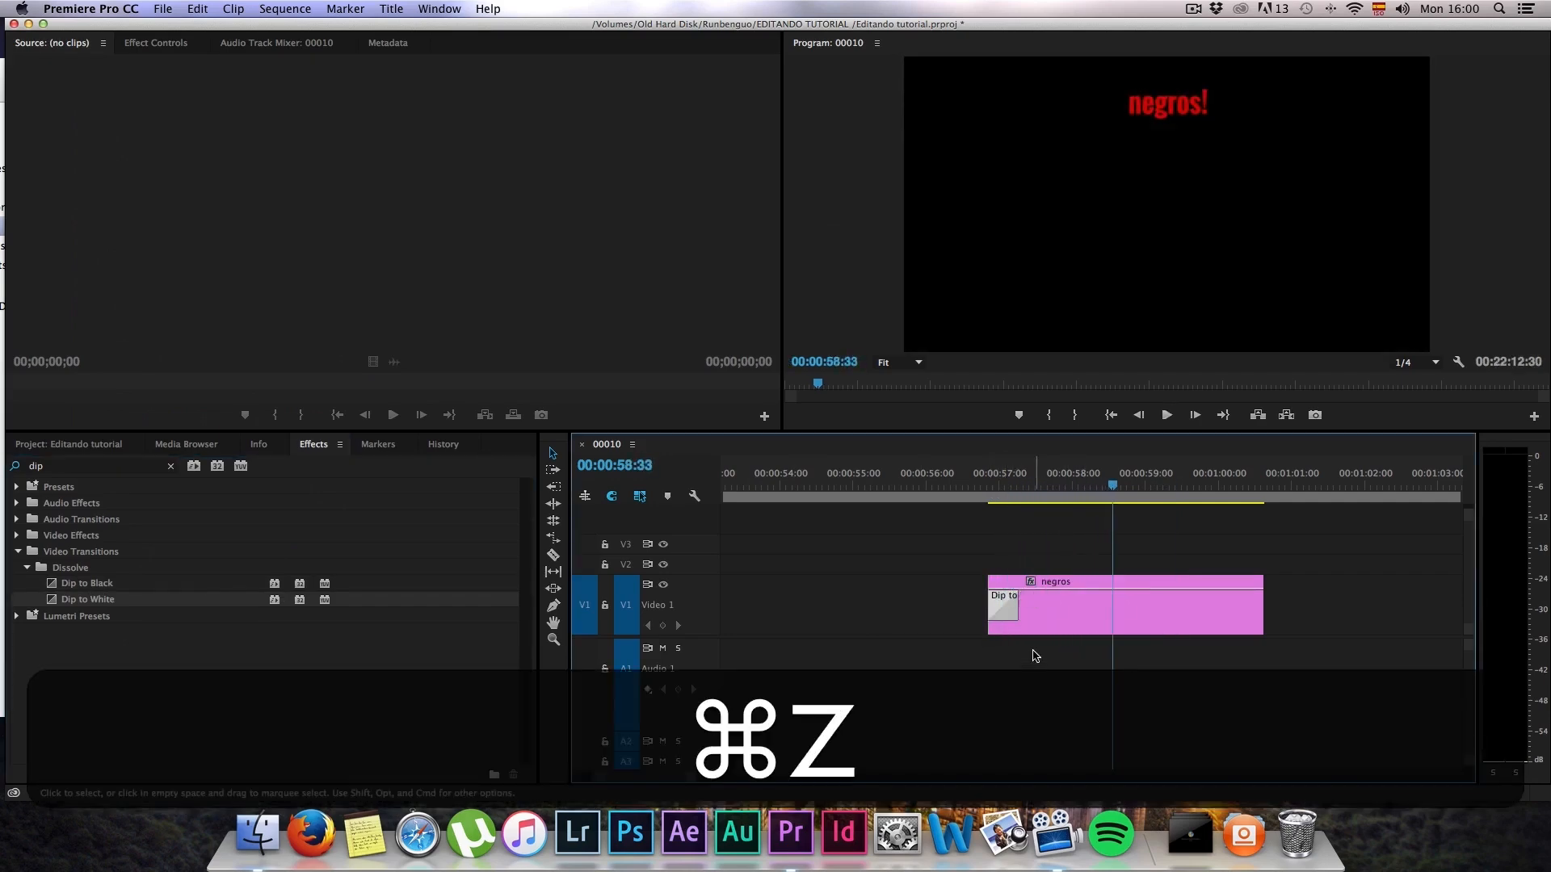
key("BackSpace")
scroll(1034, 598, "down", 4)
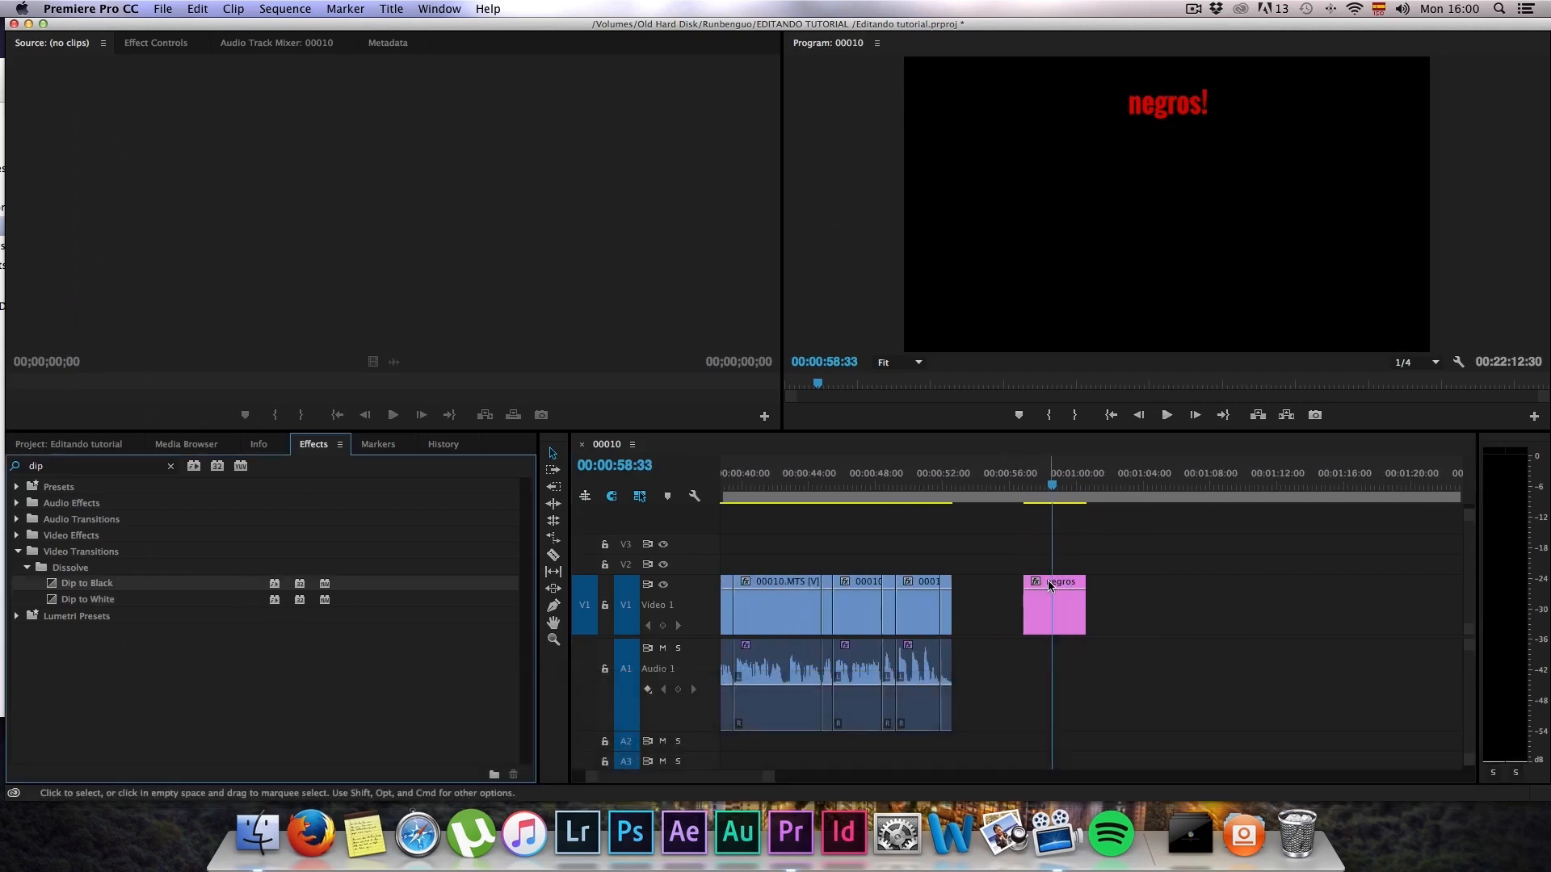
Step: Move the negros title to track V2 above the editando foto alex.mp4 clips, starting at about 00:03:43:30
scroll(1046, 583, "up", 5)
scroll(1054, 586, "down", 8)
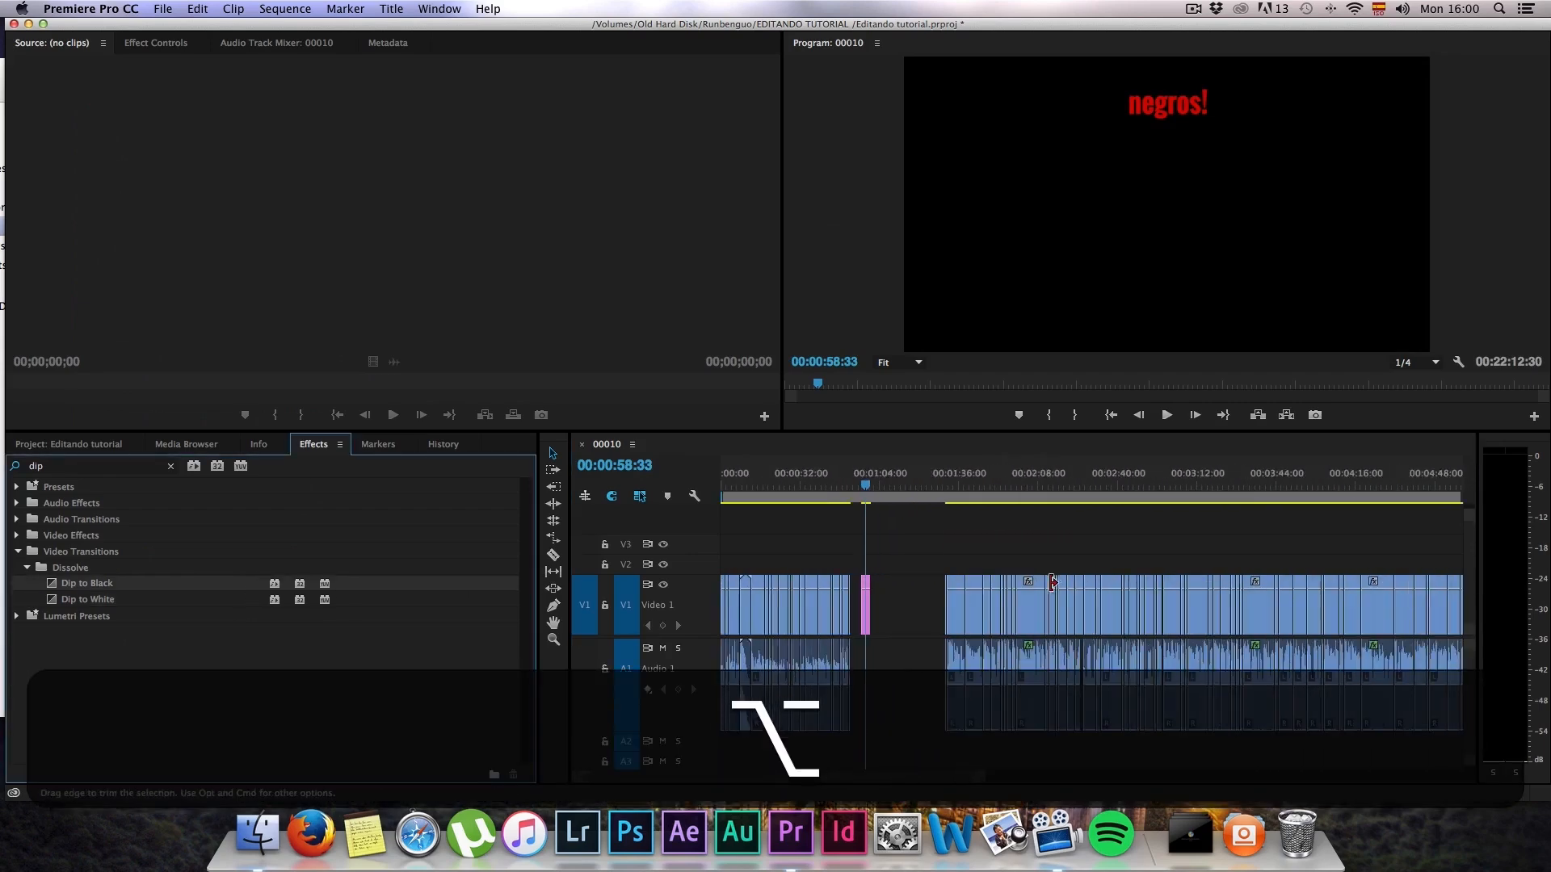
left_click_drag(865, 587, 1296, 563)
scroll(1287, 561, "down", 10)
left_click_drag(1040, 484, 1006, 484)
scroll(1020, 579, "up", 8)
left_click_drag(1075, 562, 960, 561)
Step: Trim the end of the negros title on V2 to about 00:03:46 and play it over the footage
scroll(989, 570, "up", 4)
scroll(988, 570, "up", 4)
scroll(989, 574, "up", 2)
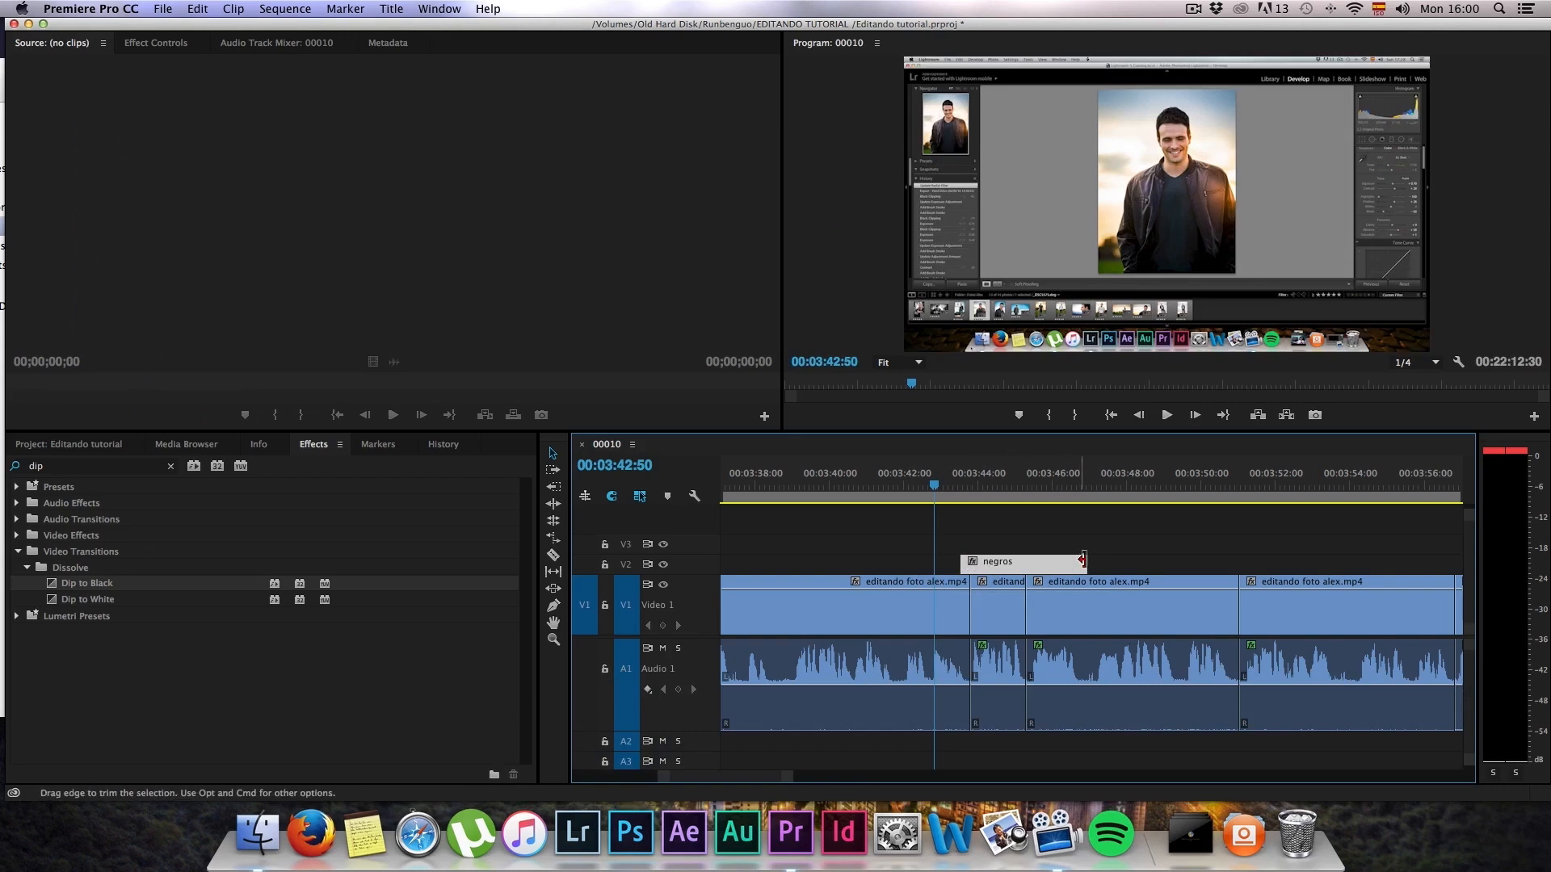
left_click_drag(1091, 560, 1050, 561)
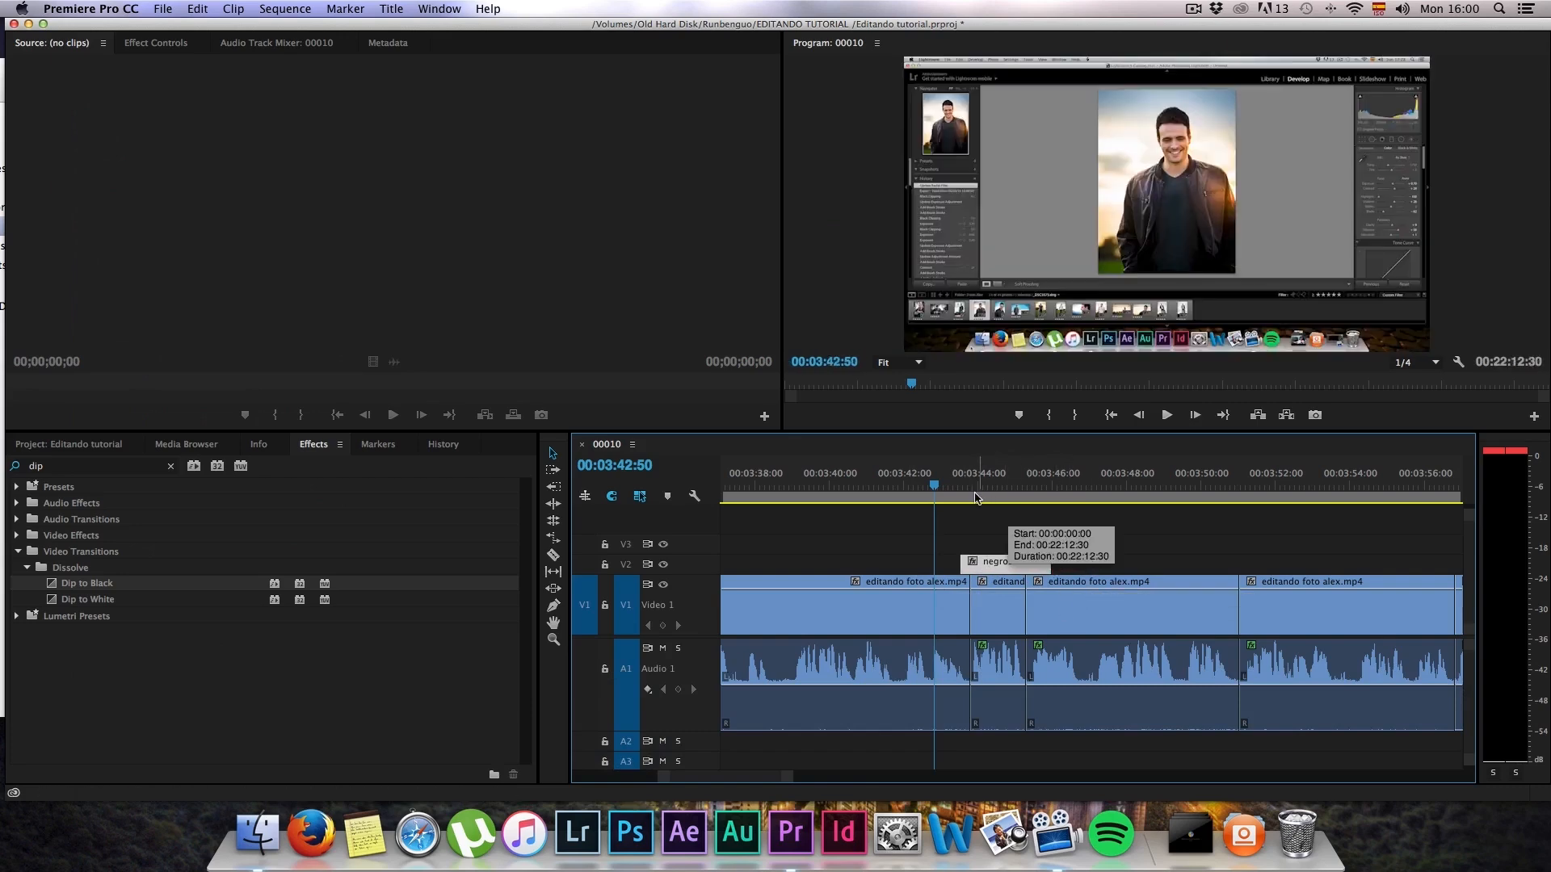
left_click(959, 483)
key("space")
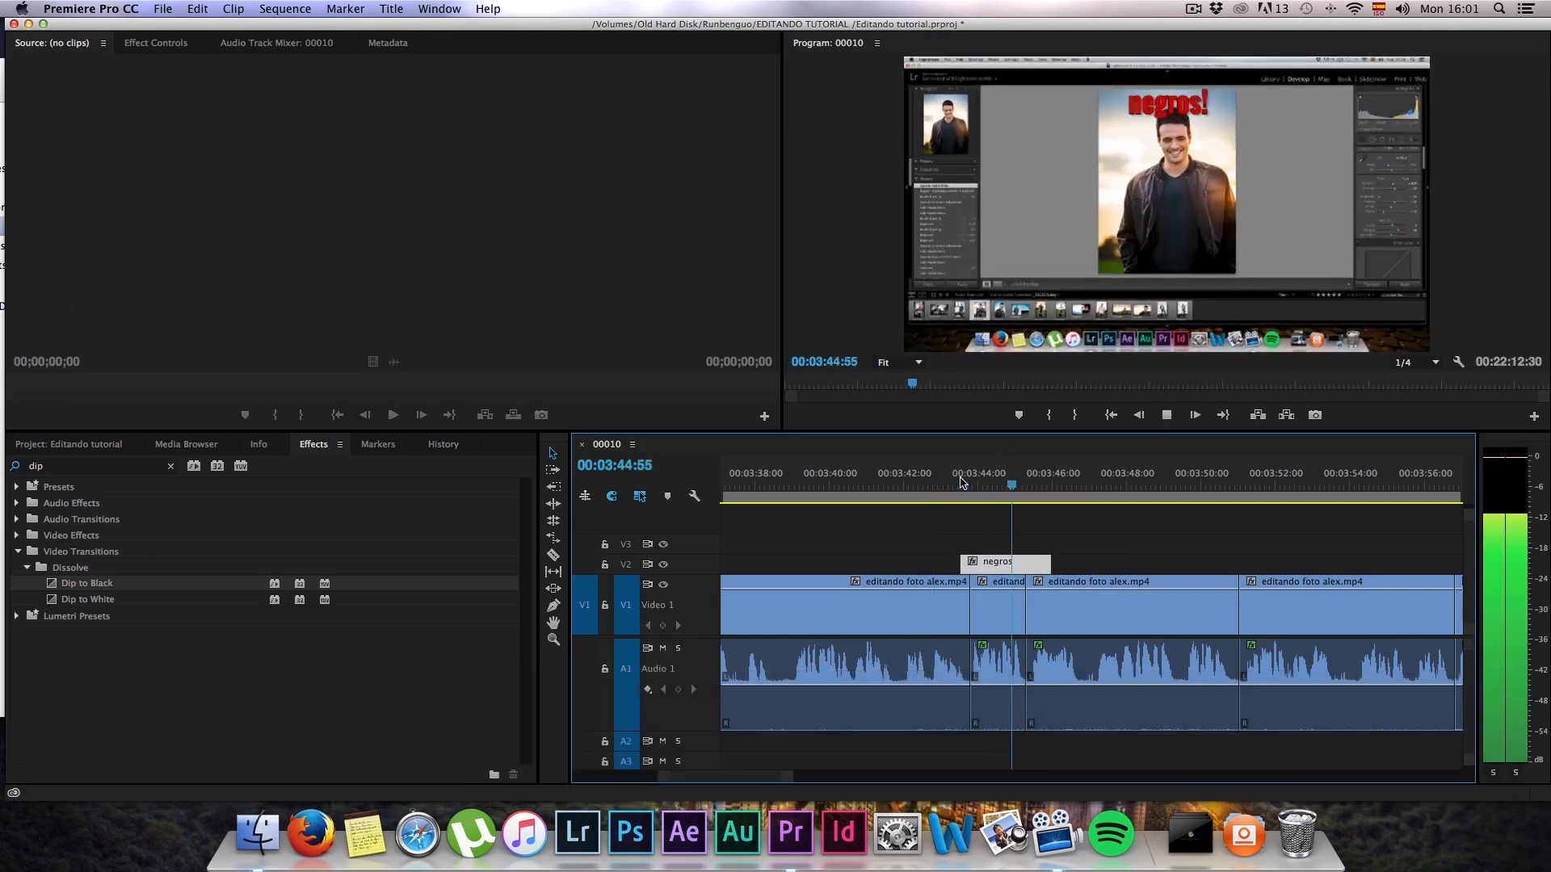
key("space")
Step: Ripple-delete the empty gap on track V1 between about 00:00:52 and 00:01:30
scroll(969, 521, "down", 5, "alt")
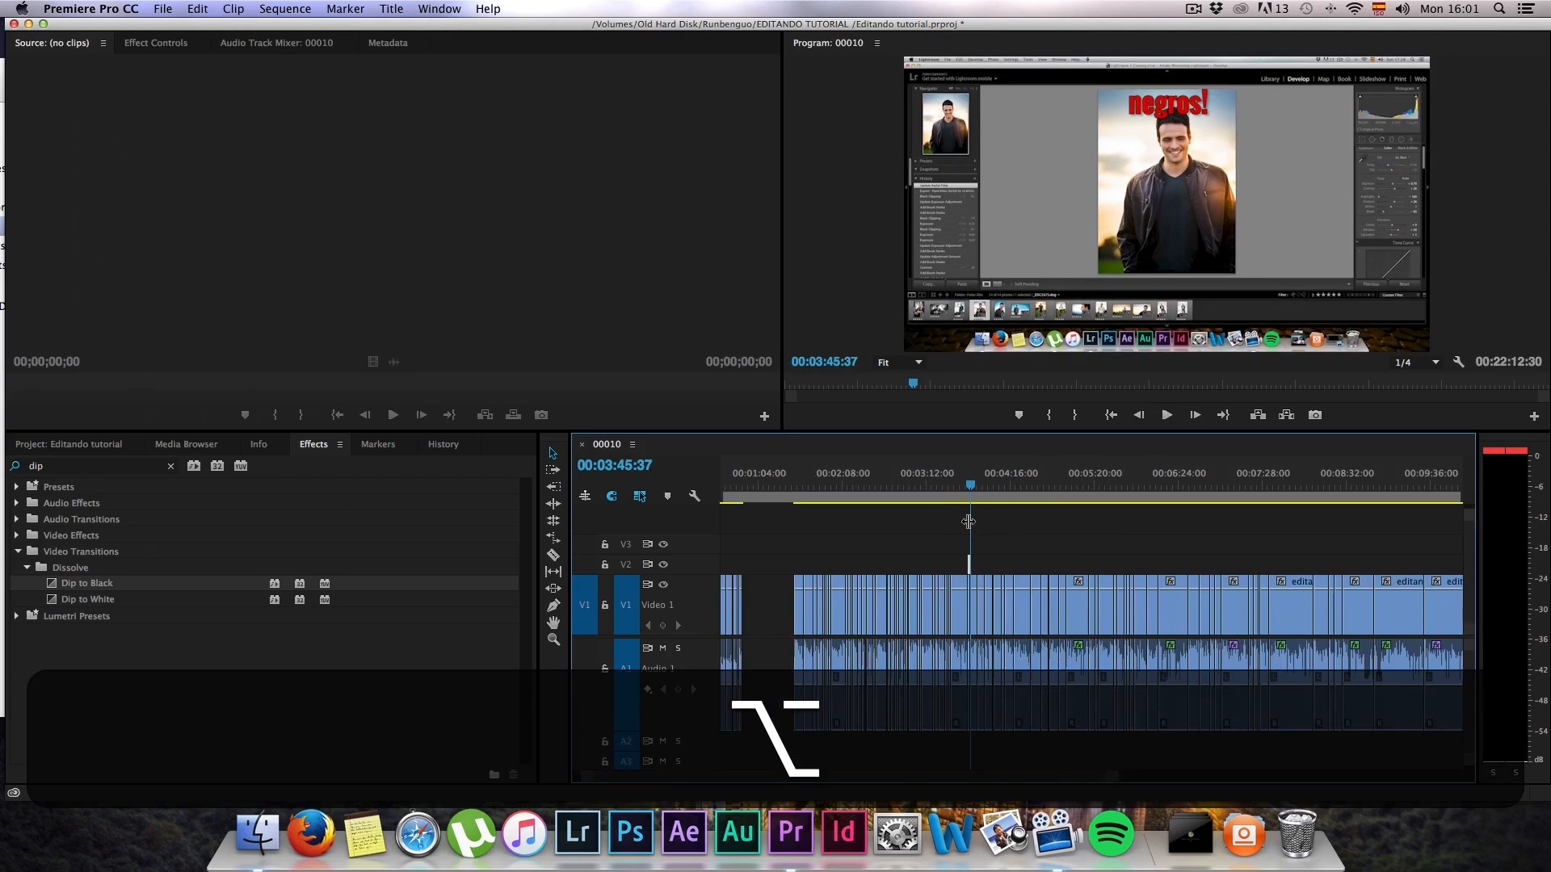
scroll(980, 544, "down", 3, "alt")
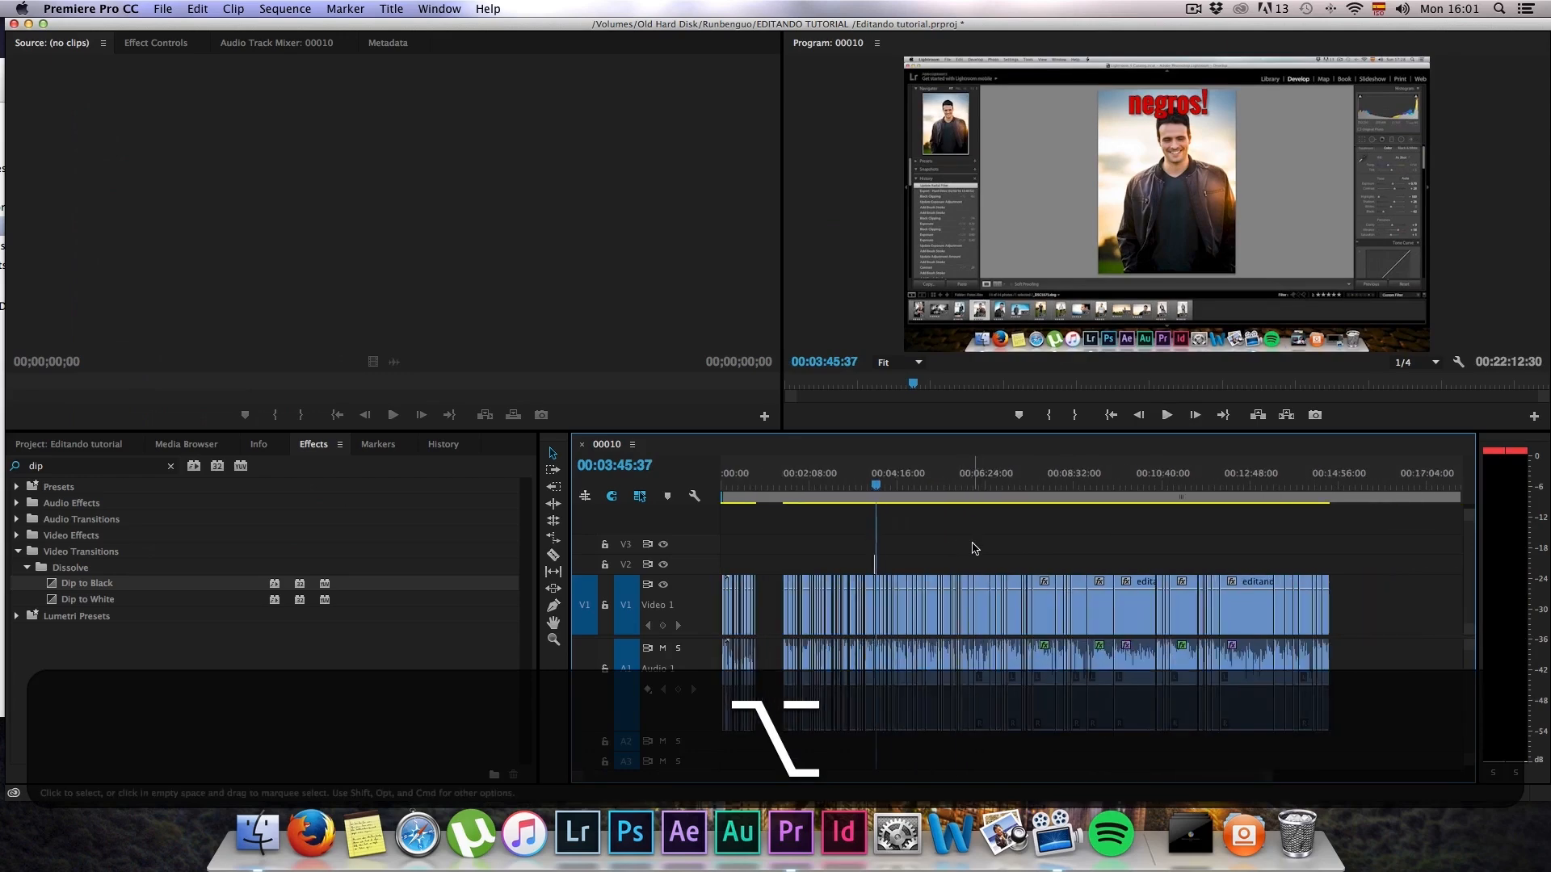
scroll(813, 602, "up", 8, "alt")
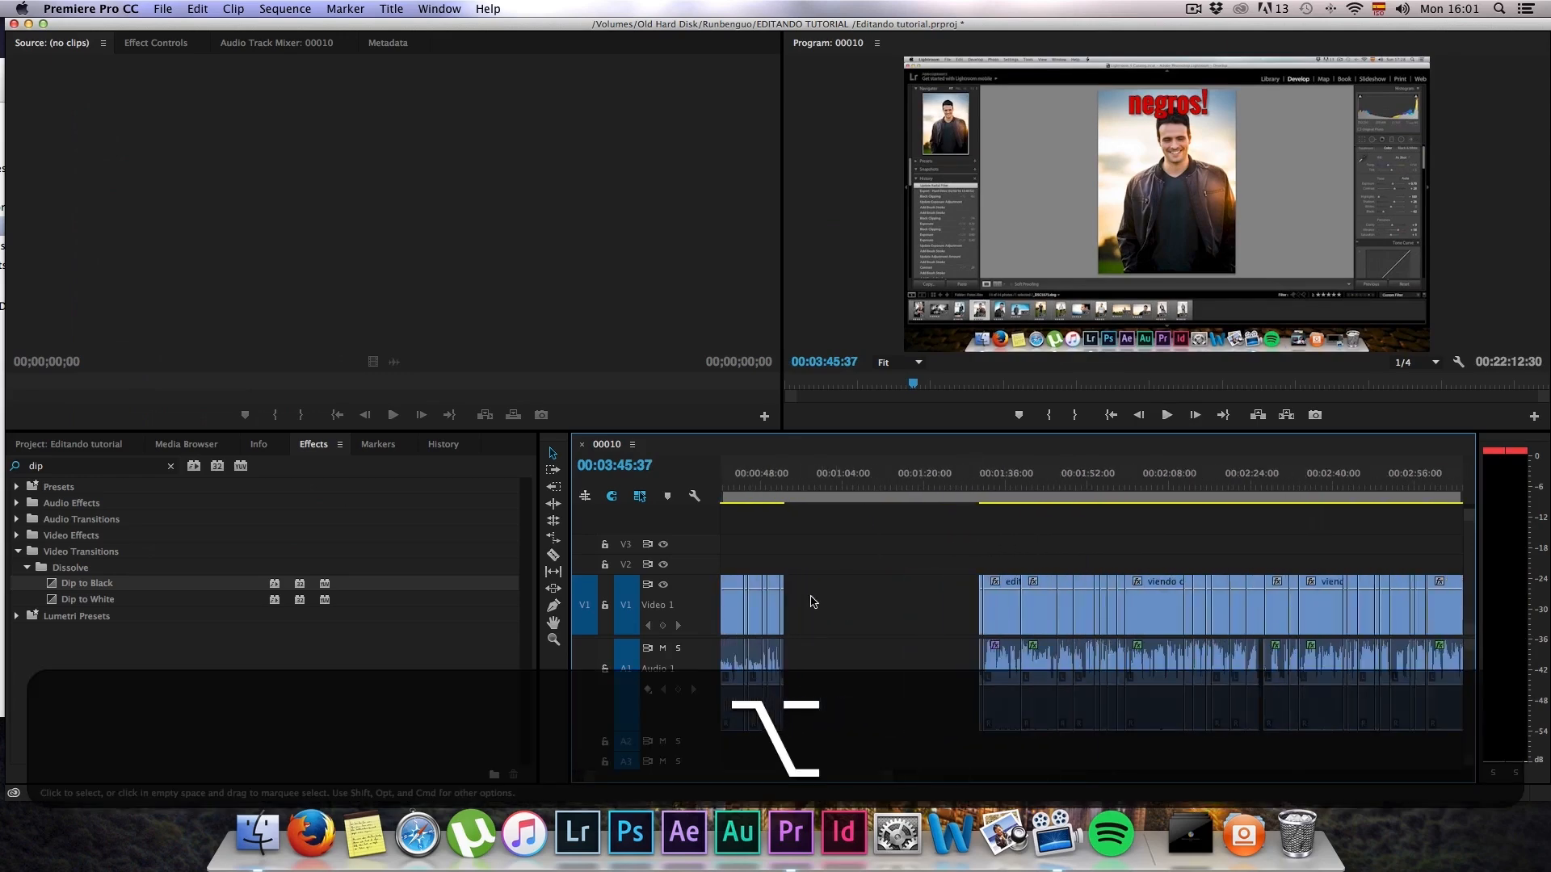
left_click(1026, 602)
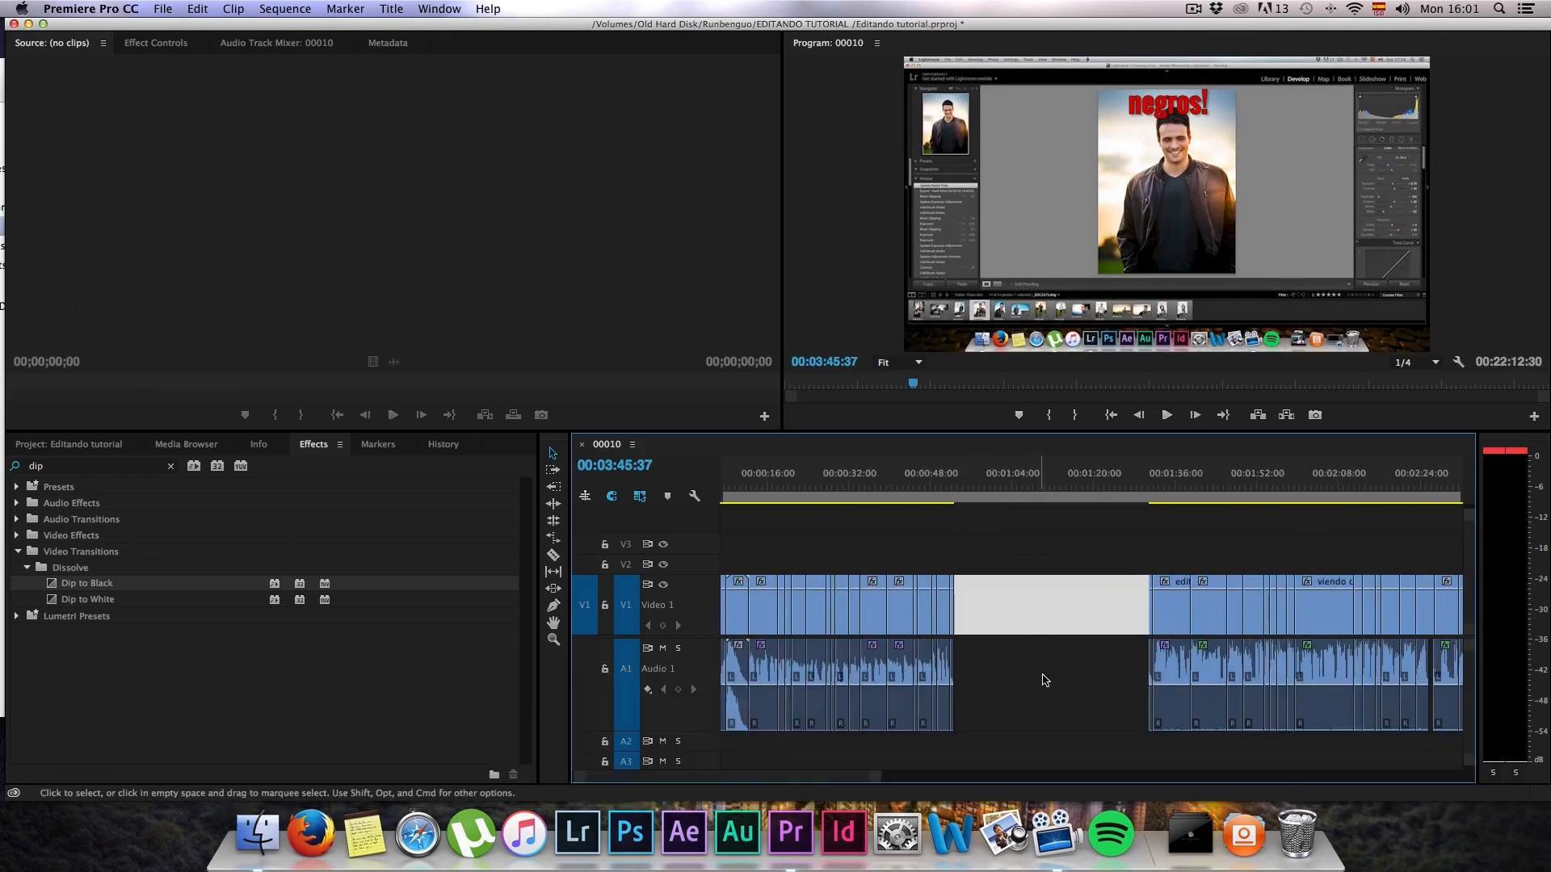
right_click(1040, 594)
left_click(1059, 606)
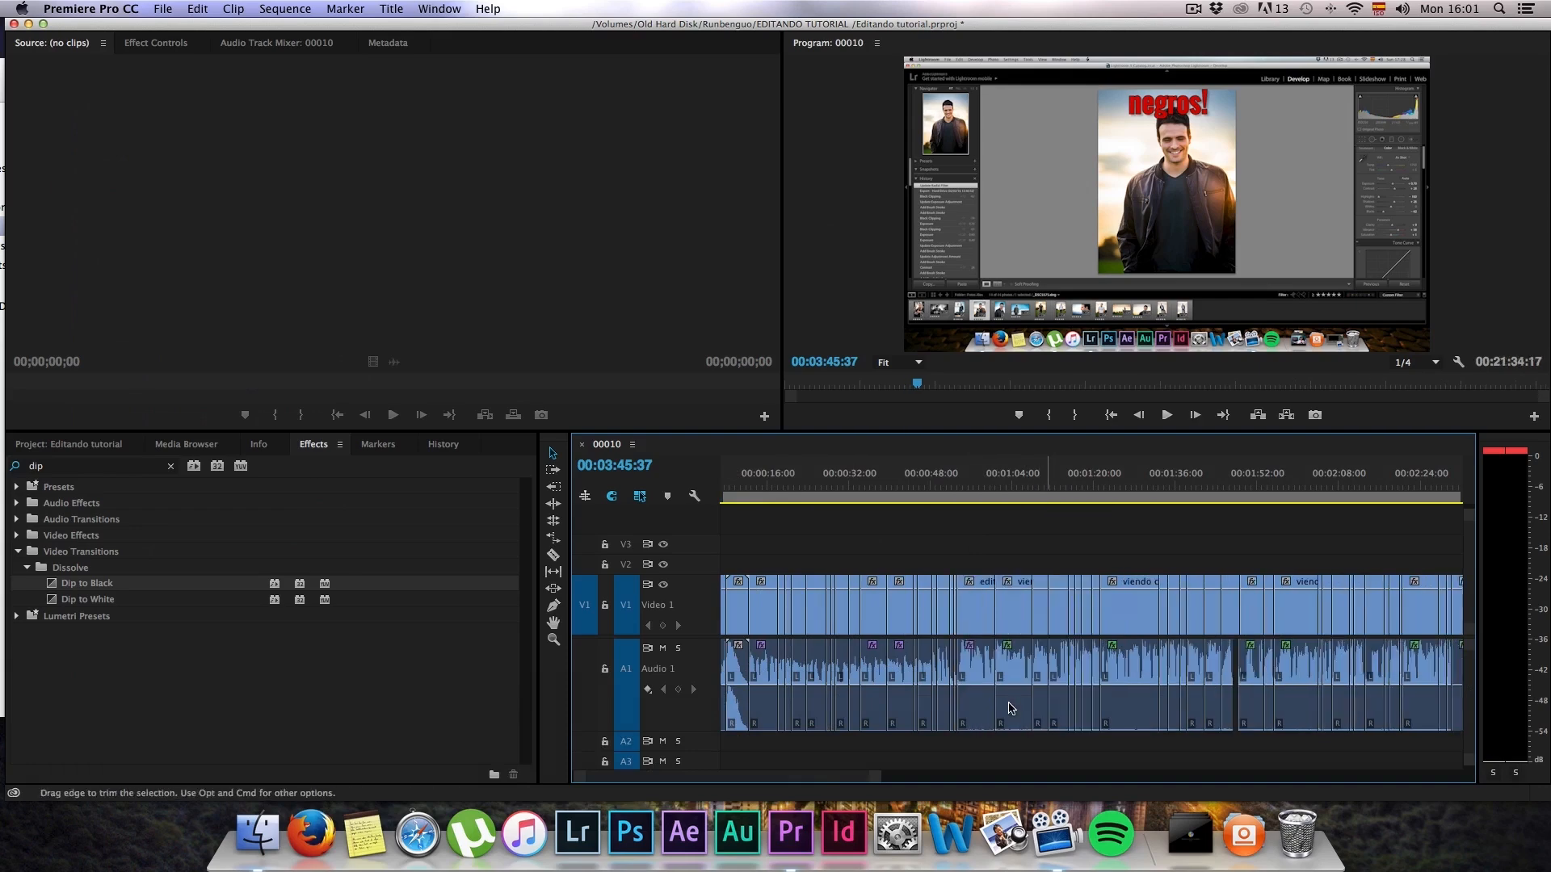
Step: Trim the short excess footage at the closed join near 00:00:52, then play from about 00:00:41:56 and 00:00:55:48
key("Up")
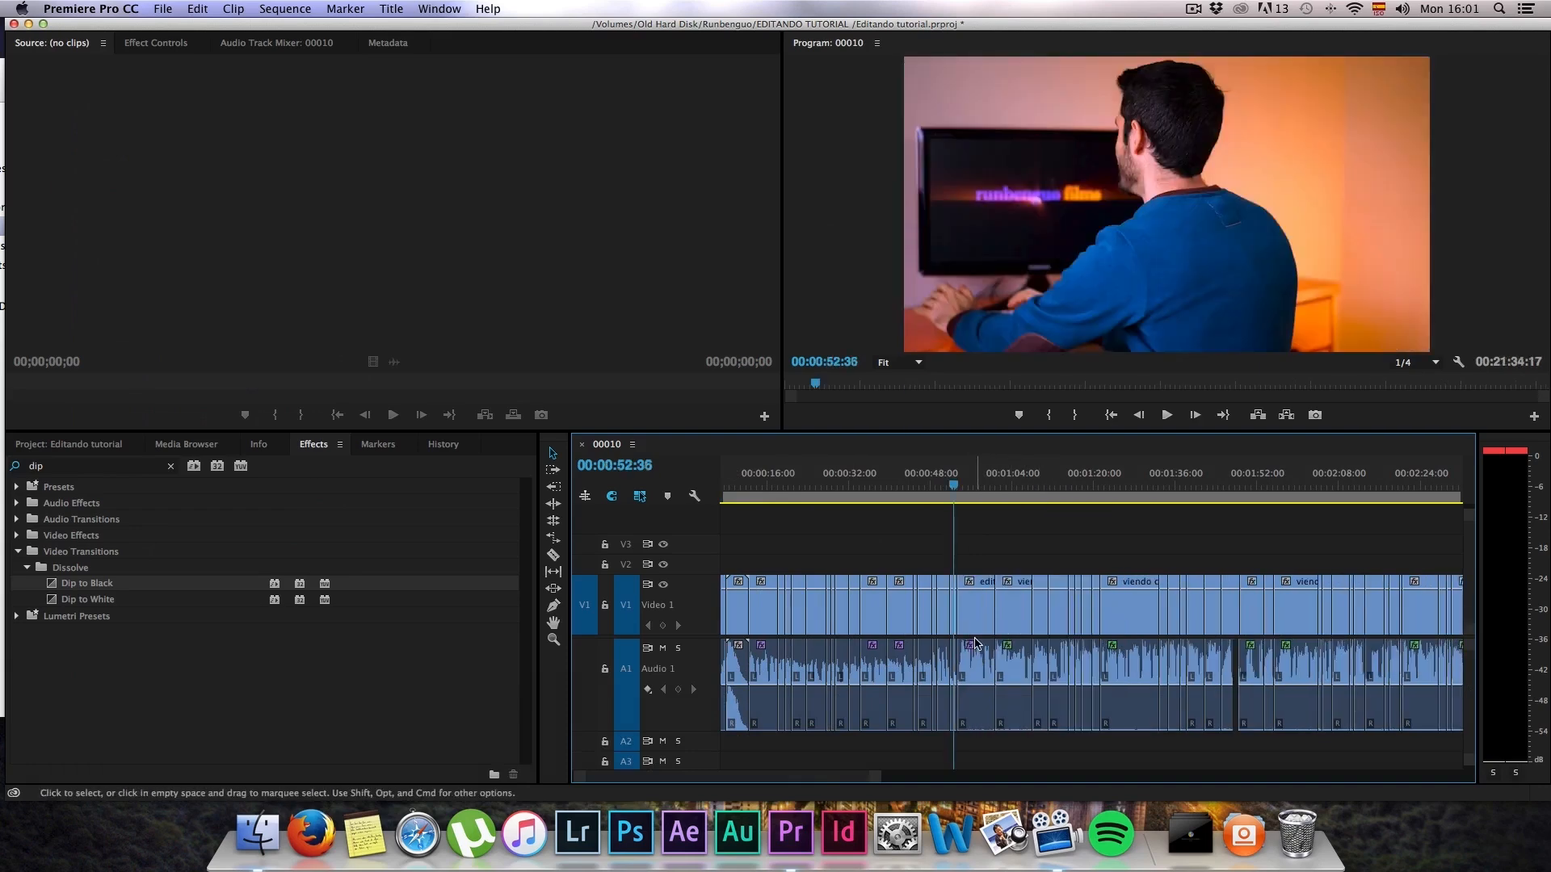
scroll(879, 530, "up", 5, "alt")
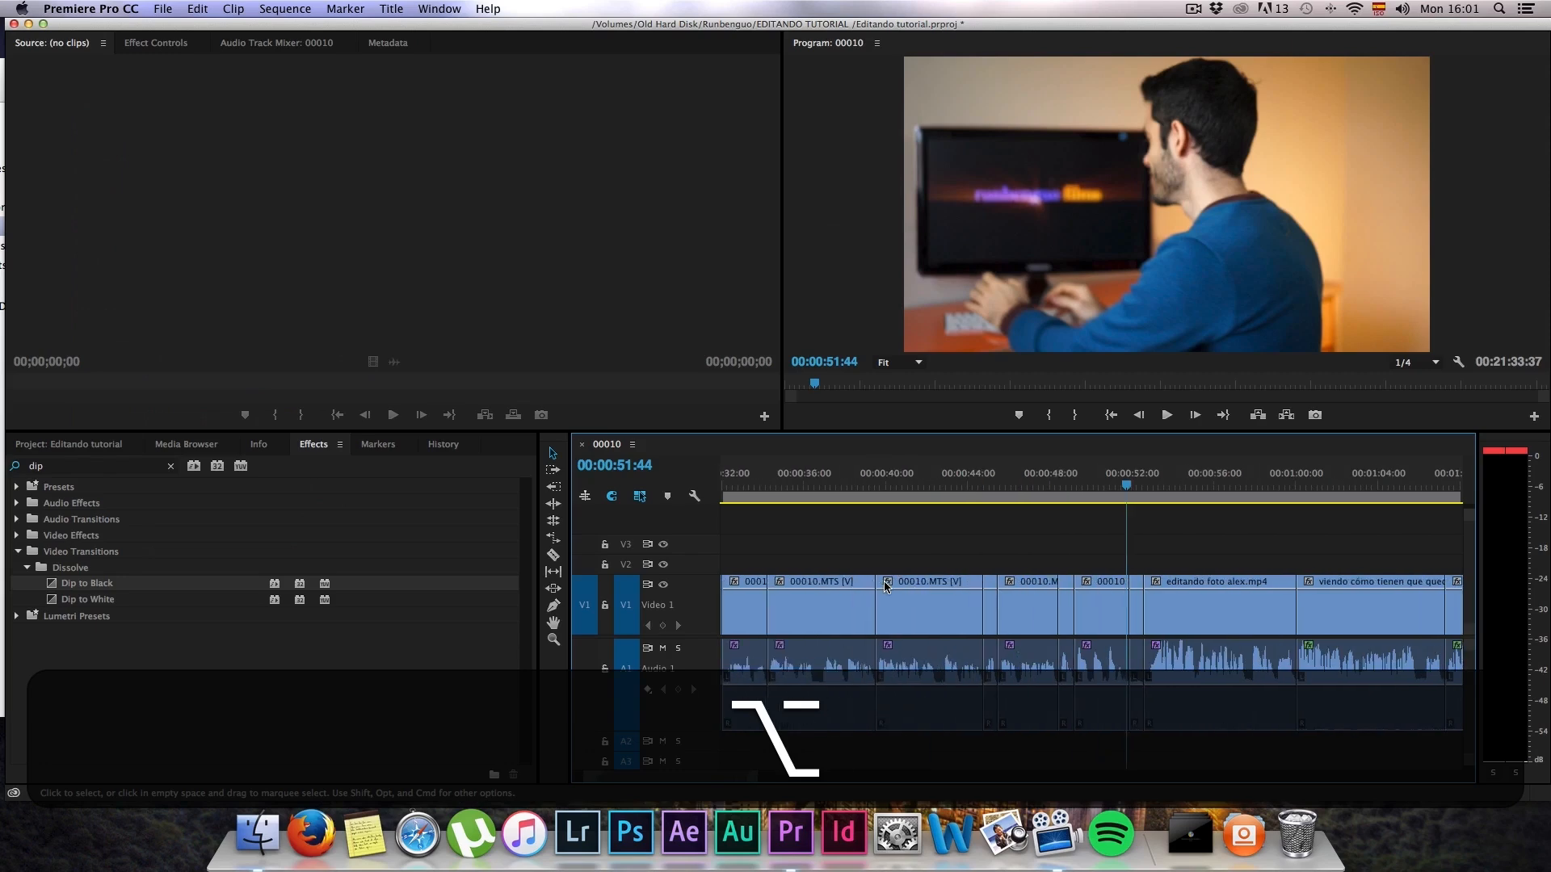
scroll(888, 582, "down", 3, "alt")
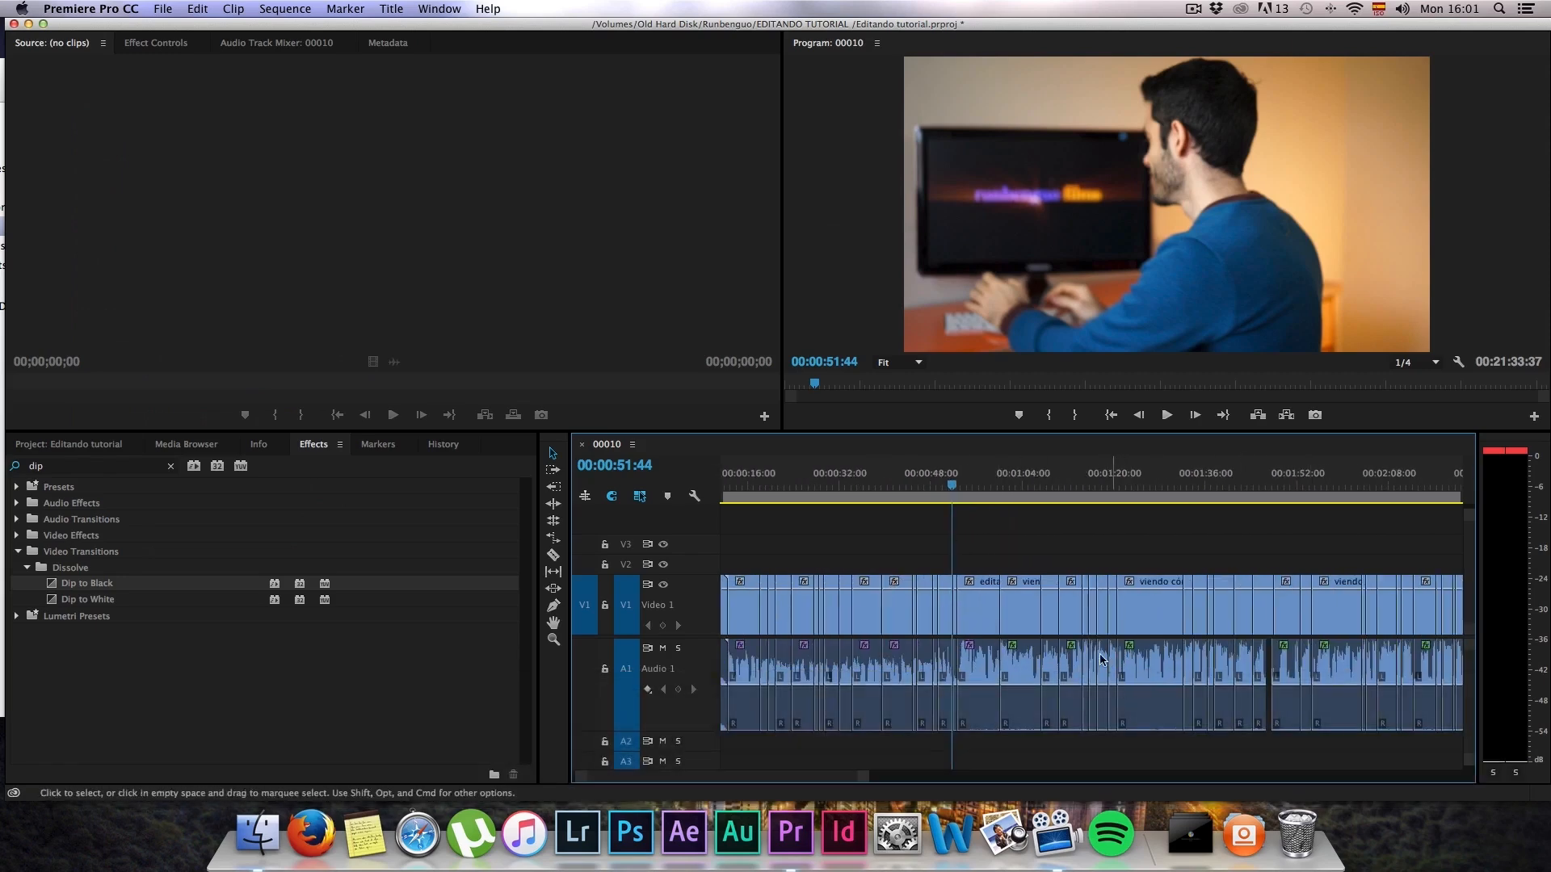
left_click(894, 485)
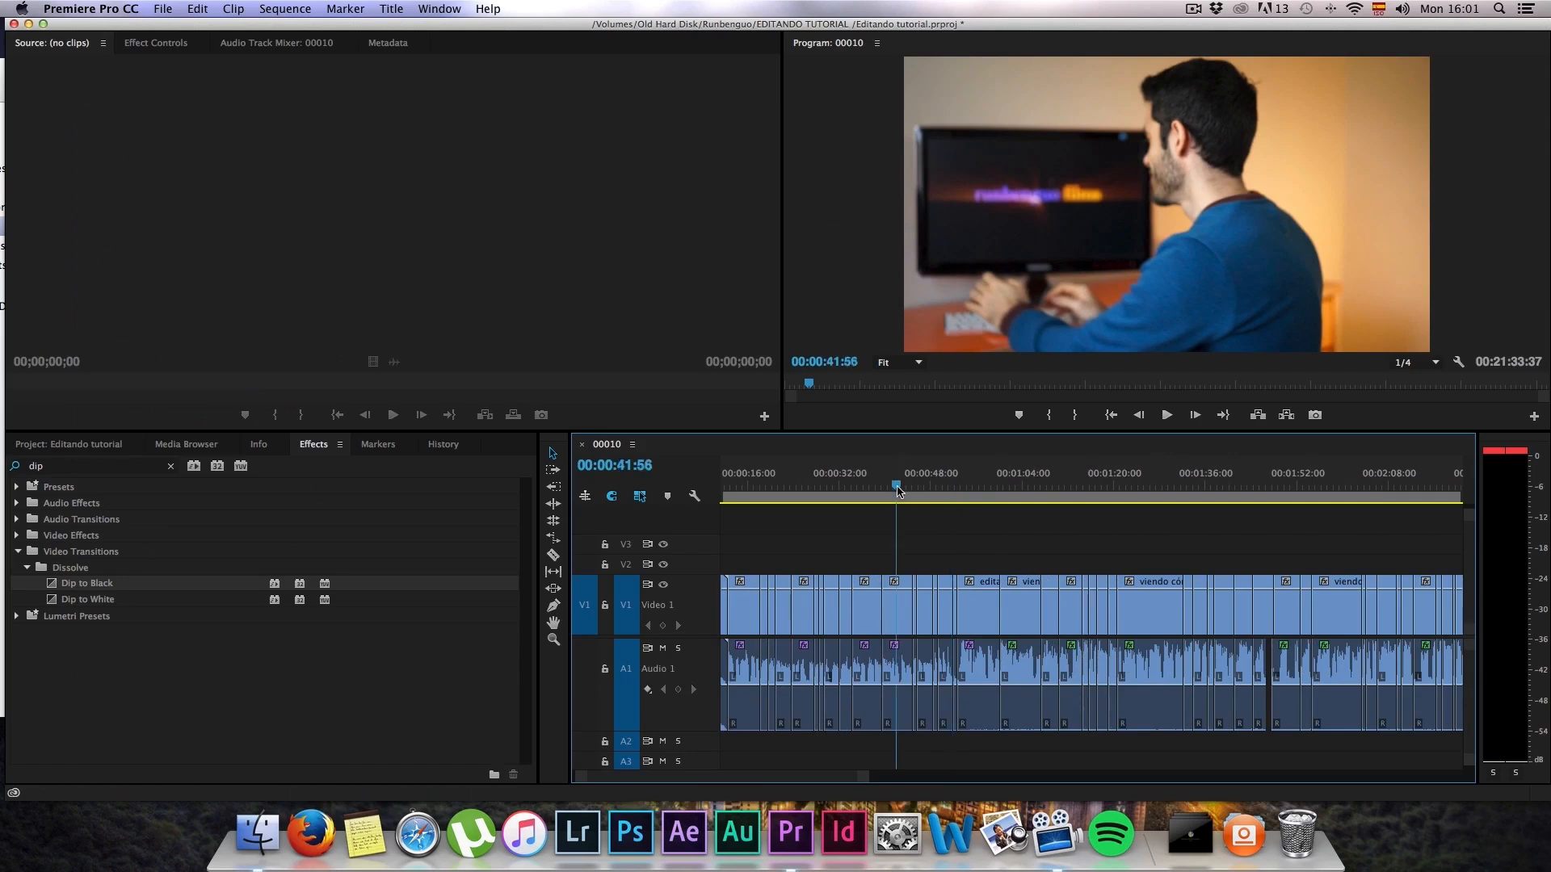
key("space")
left_click(977, 485)
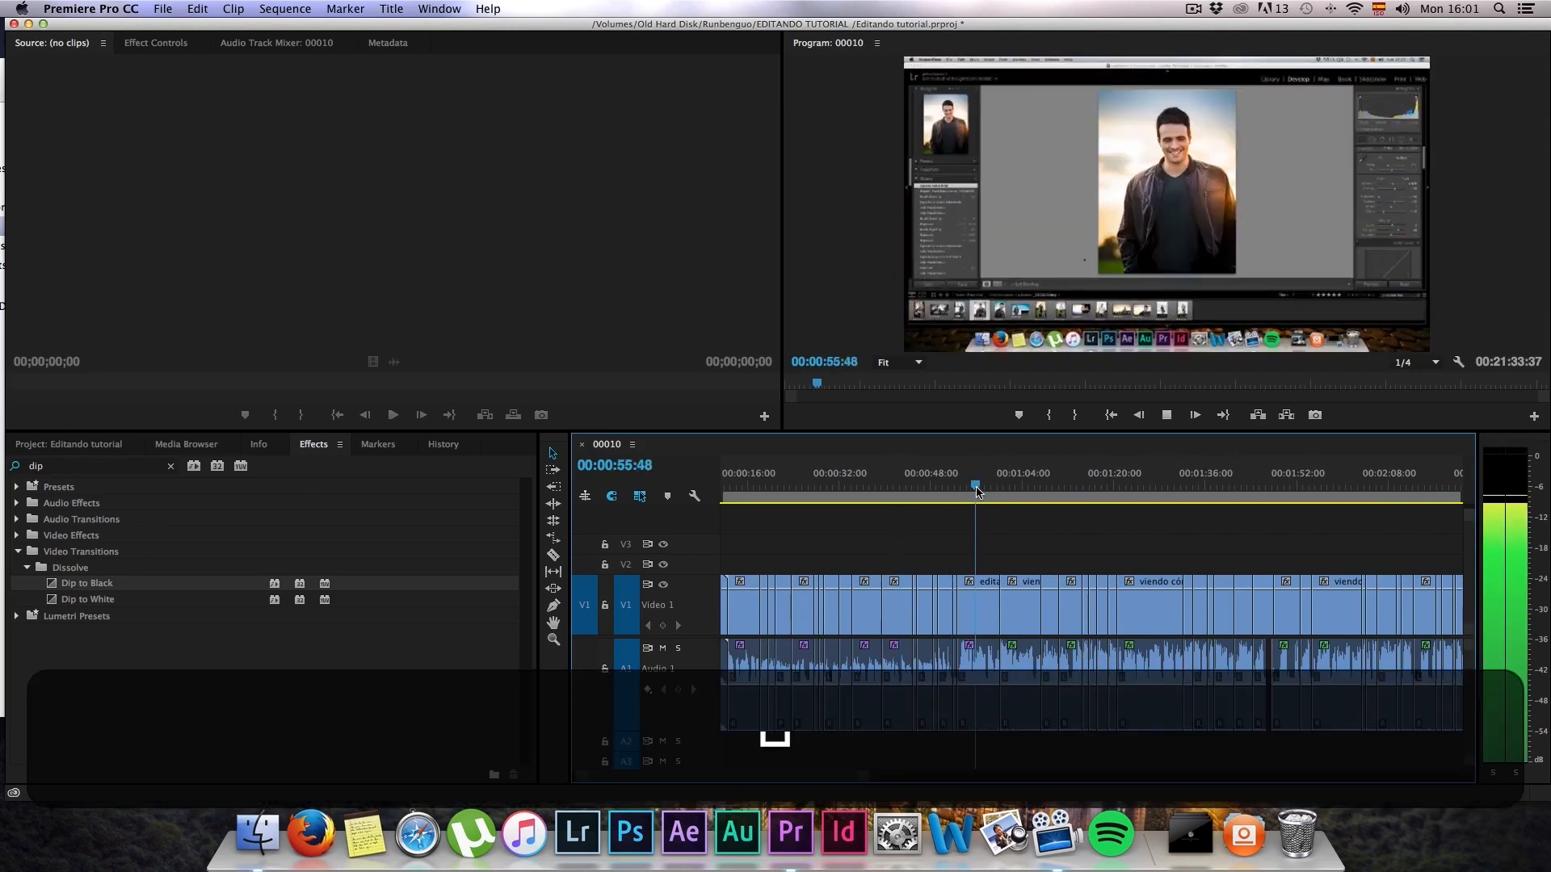
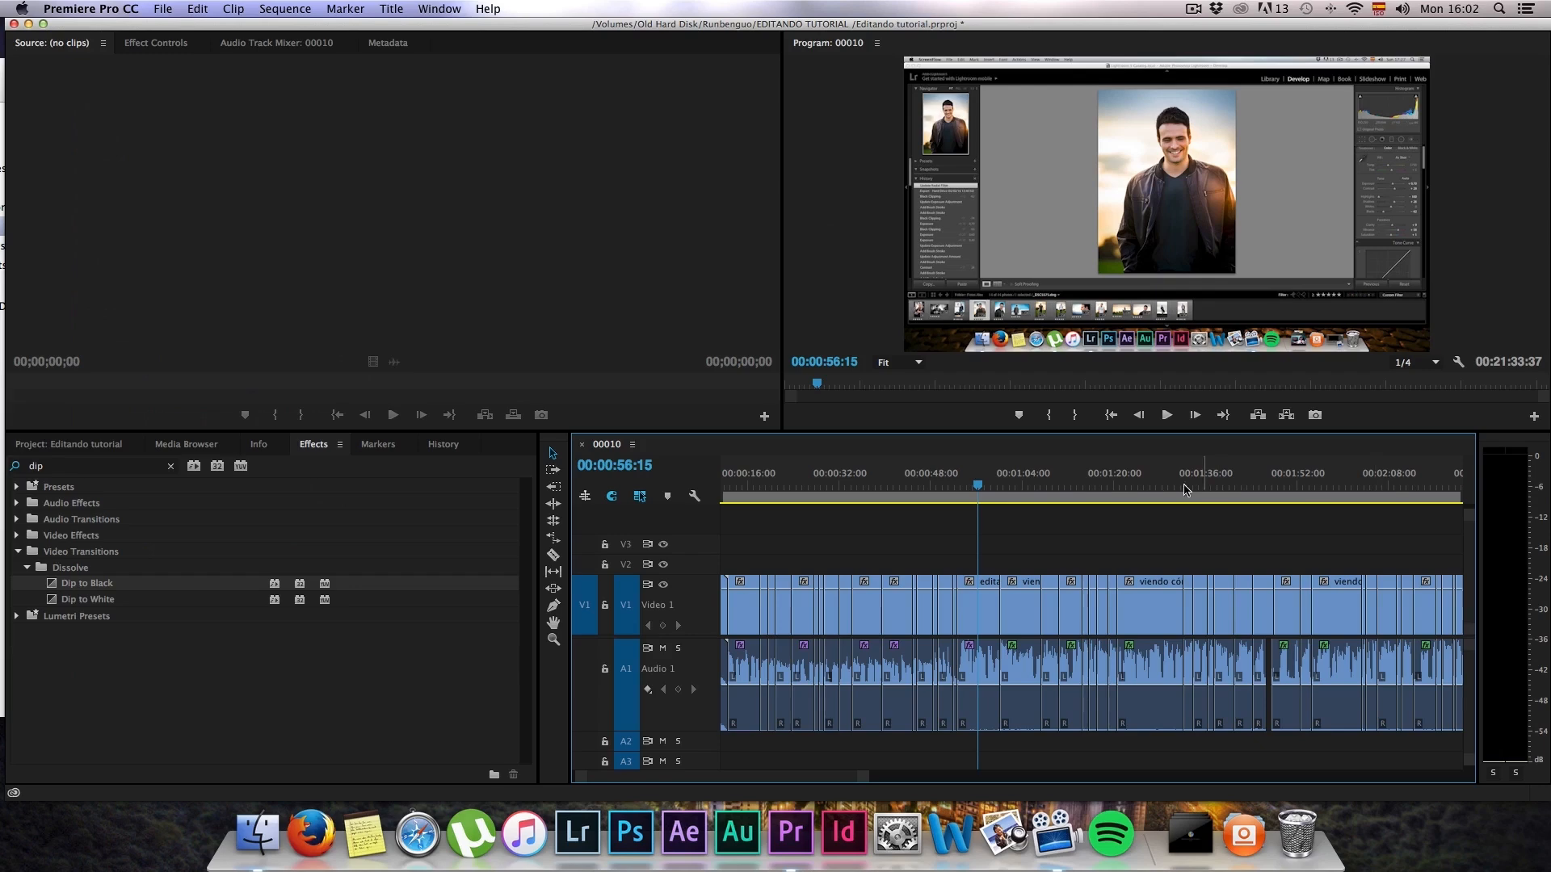
Step: Play the sequence from about 00:00:59 to check the audio level of the editando foto alex.mp4 section
left_click_drag(975, 500, 995, 486)
key("space")
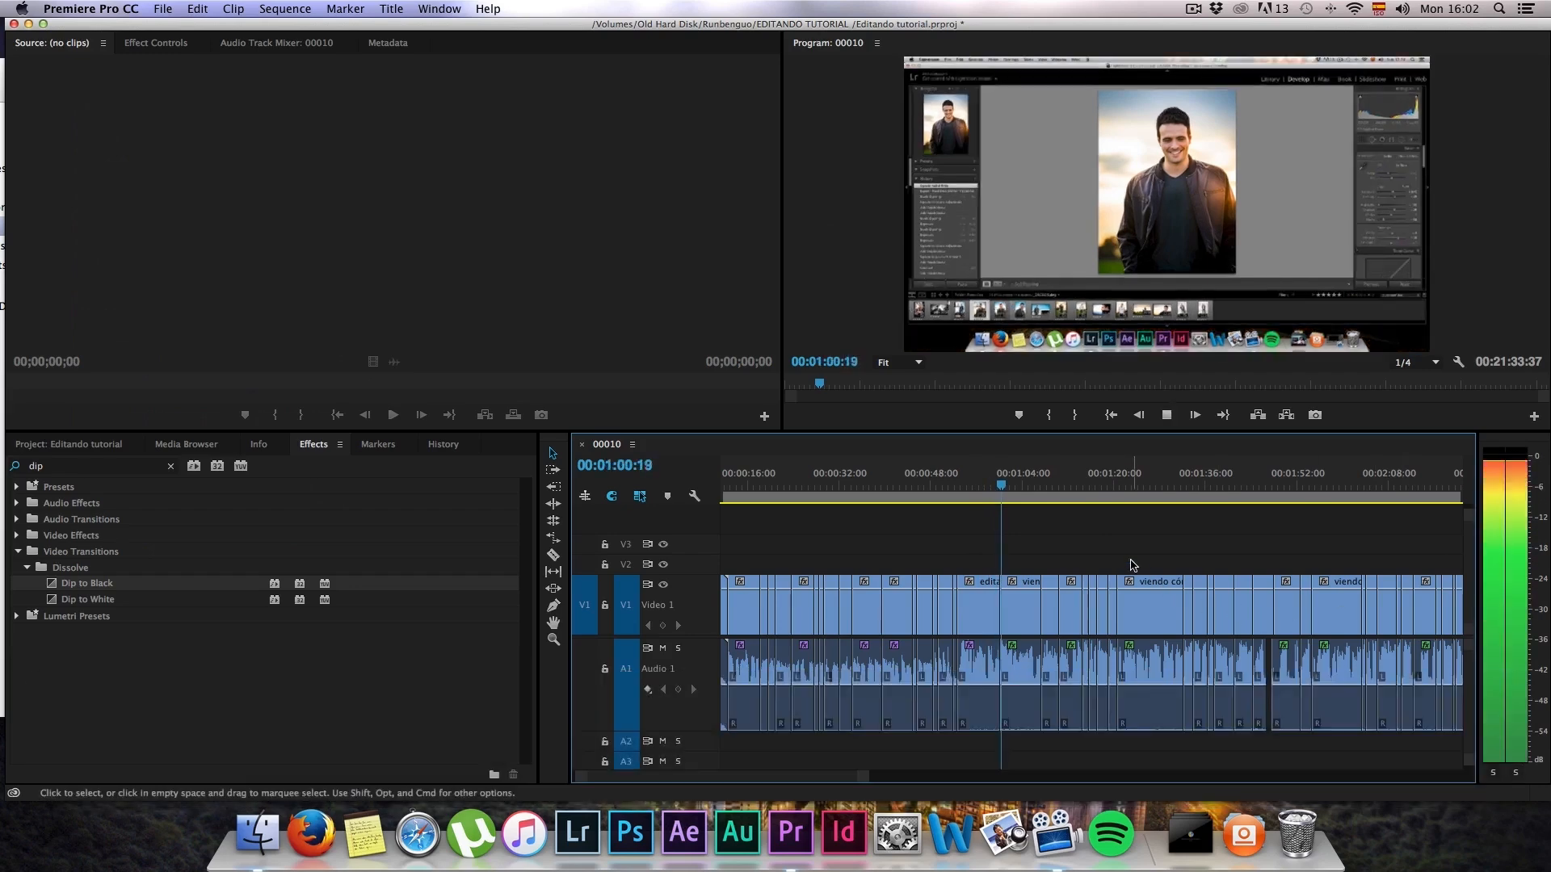
key("space")
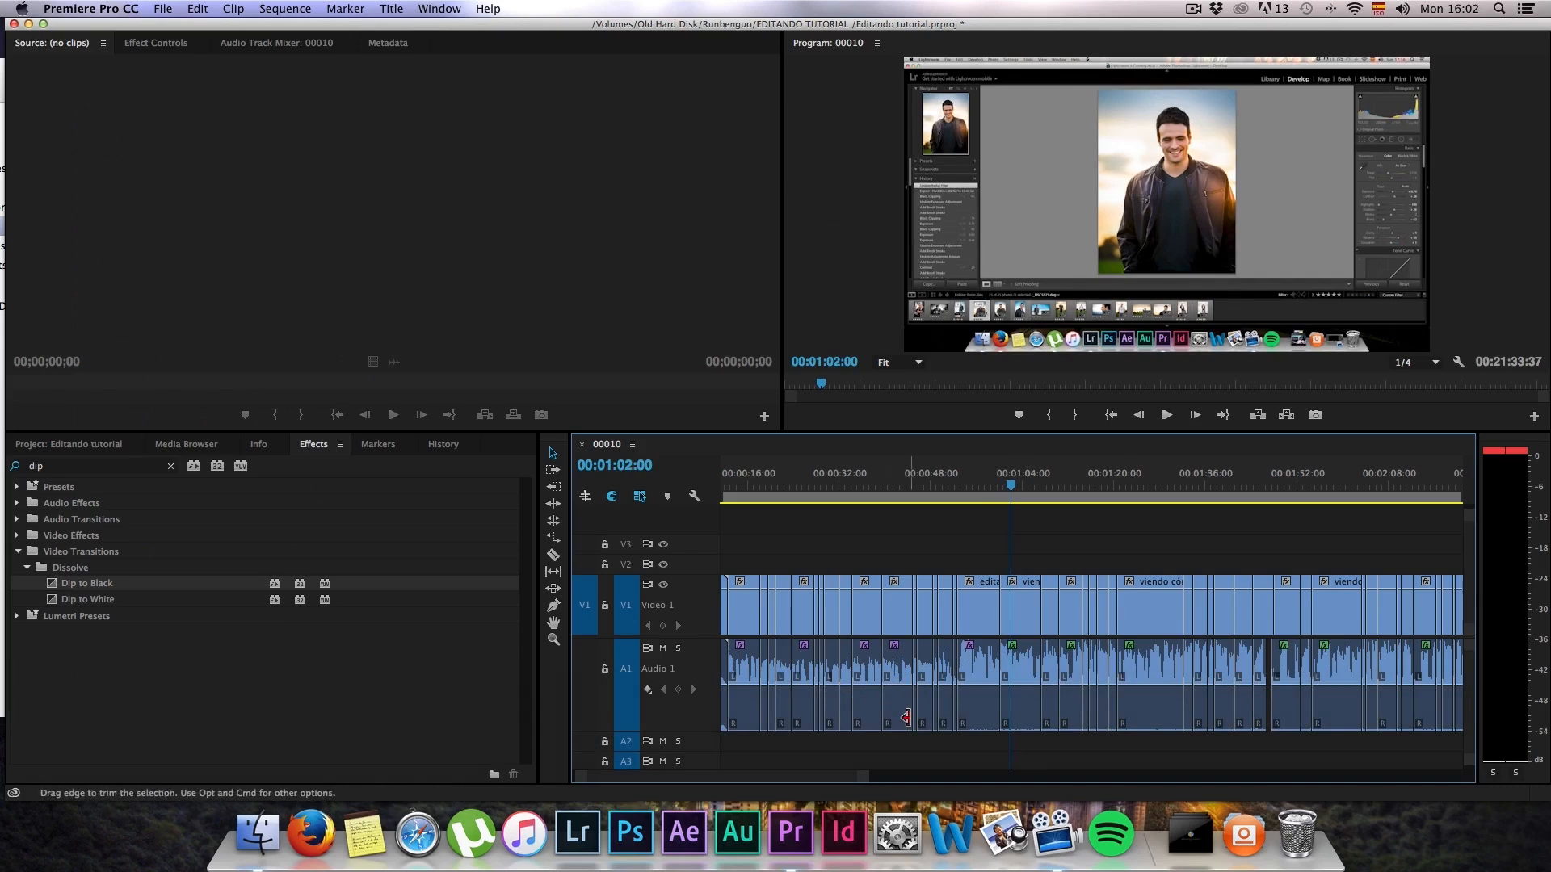
Step: Select all clips before editando foto alex.mp4 on V1 and A1, leaving the intro clip near 00:00:10 out of the selection
key("alt")
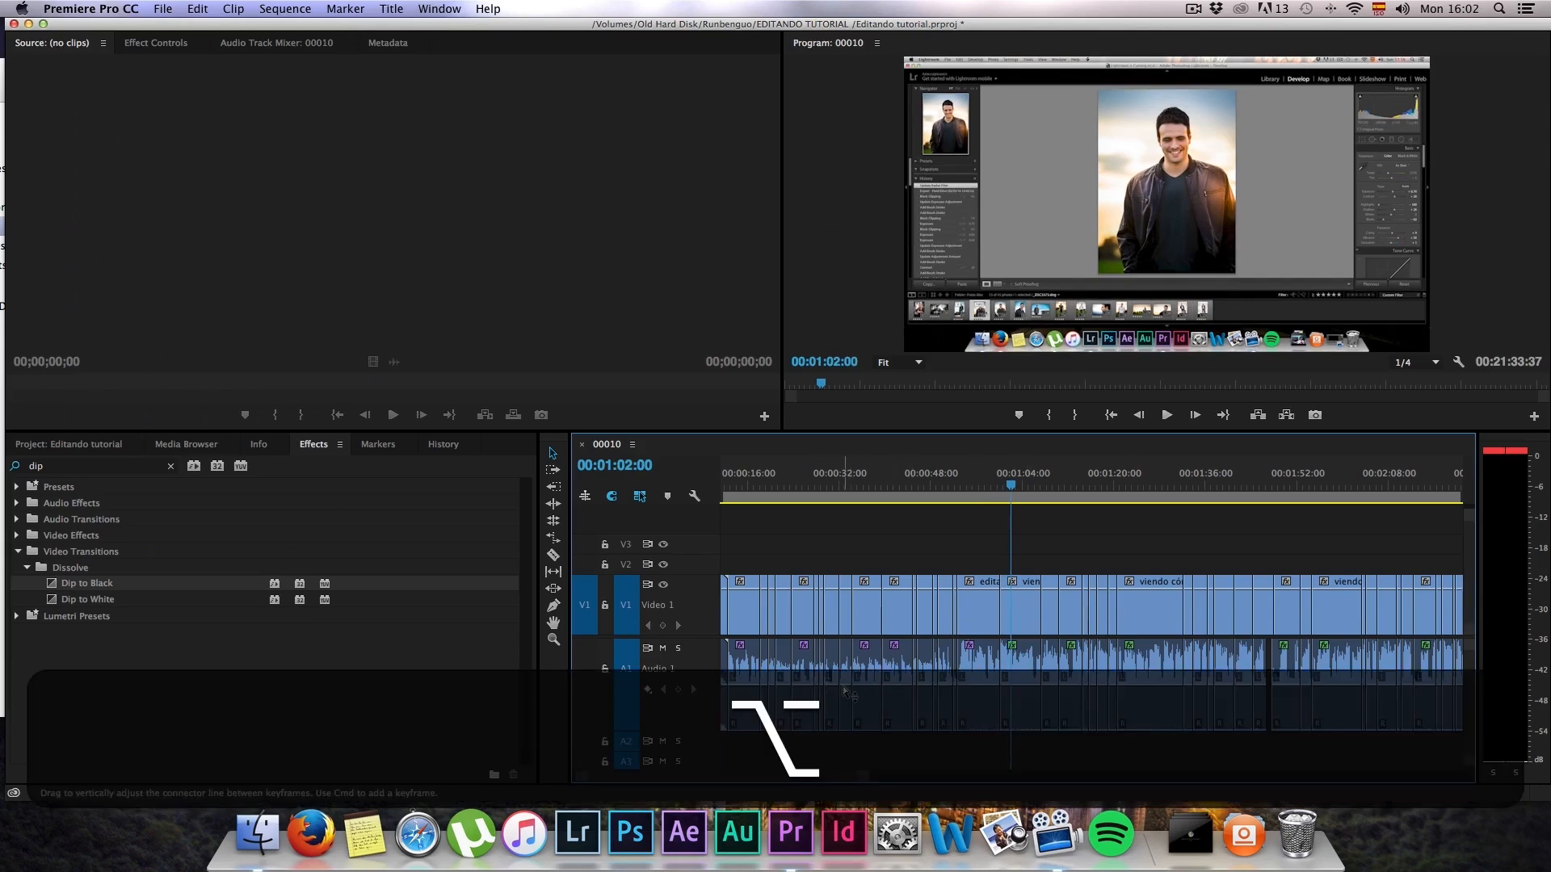
scroll(881, 698, "up", 3)
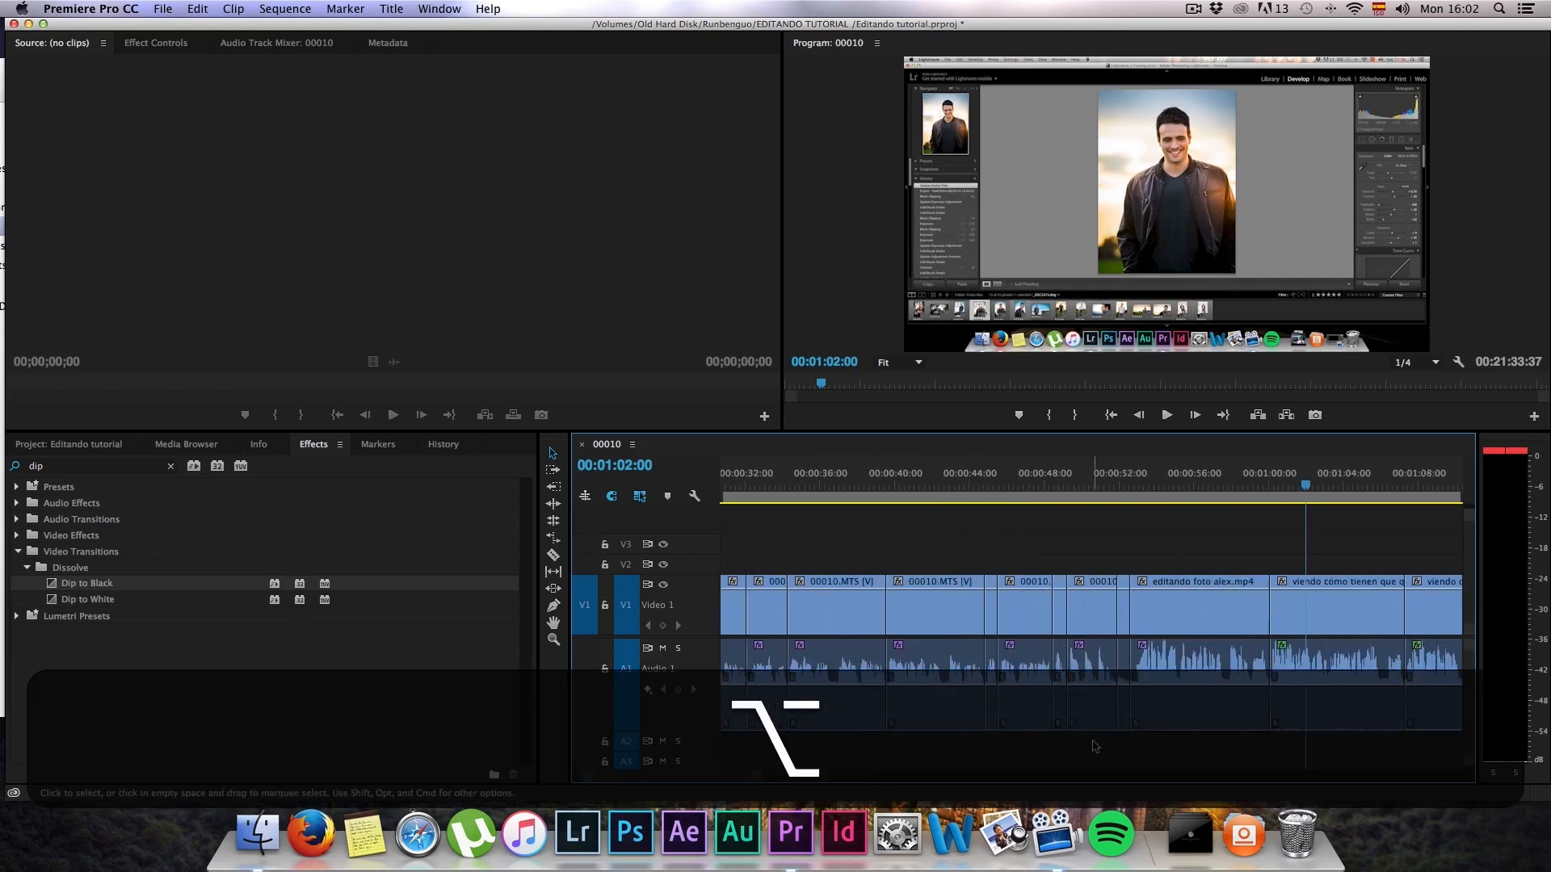
left_click_drag(1093, 745, 667, 655)
scroll(899, 690, "down", 2)
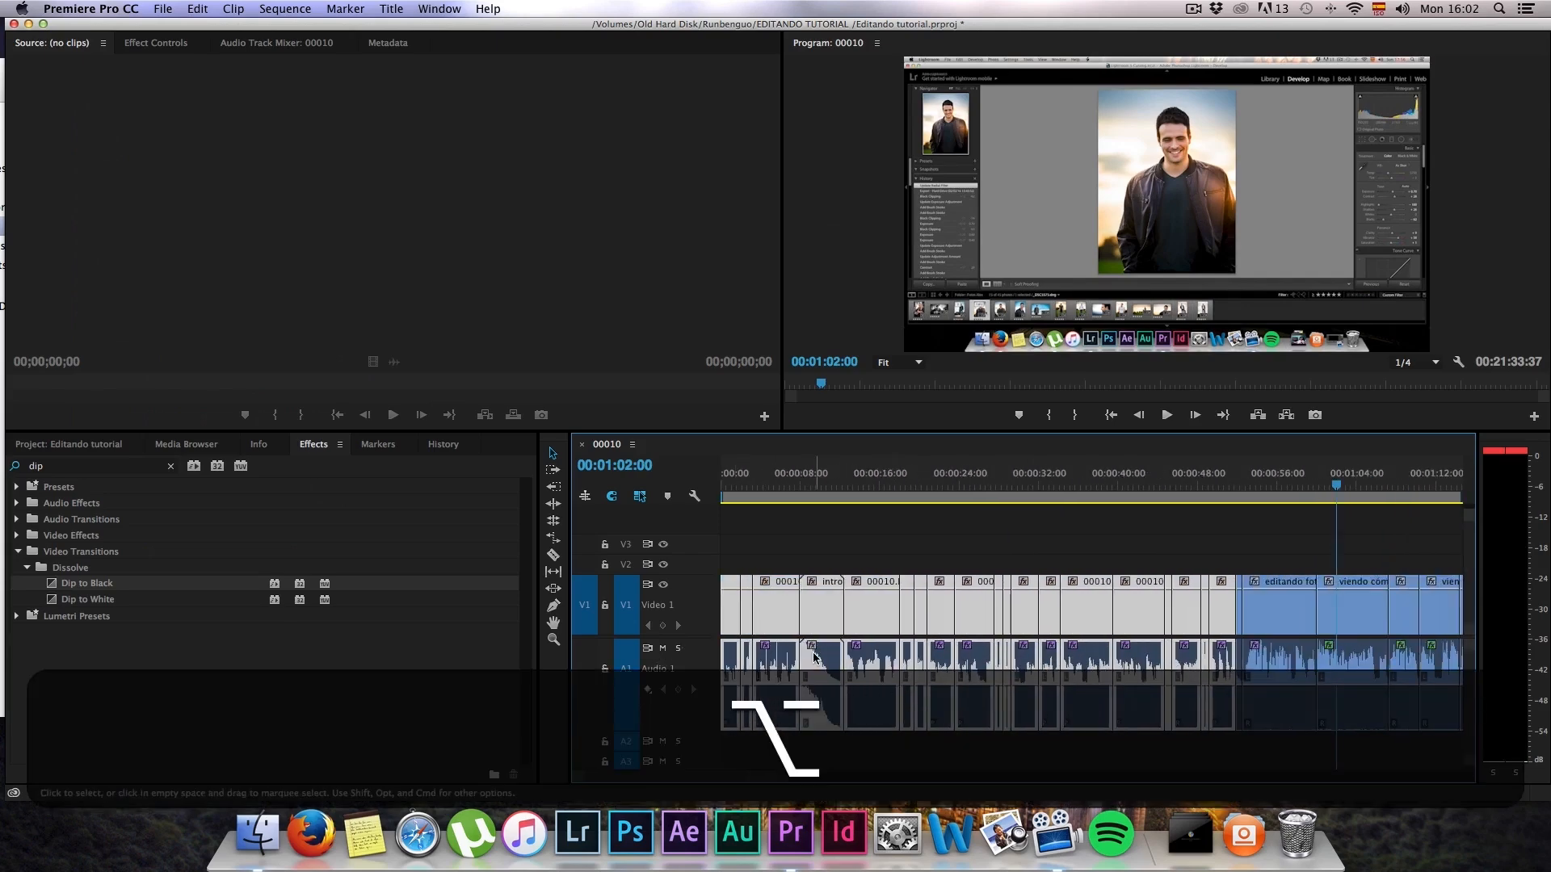
left_click(828, 488)
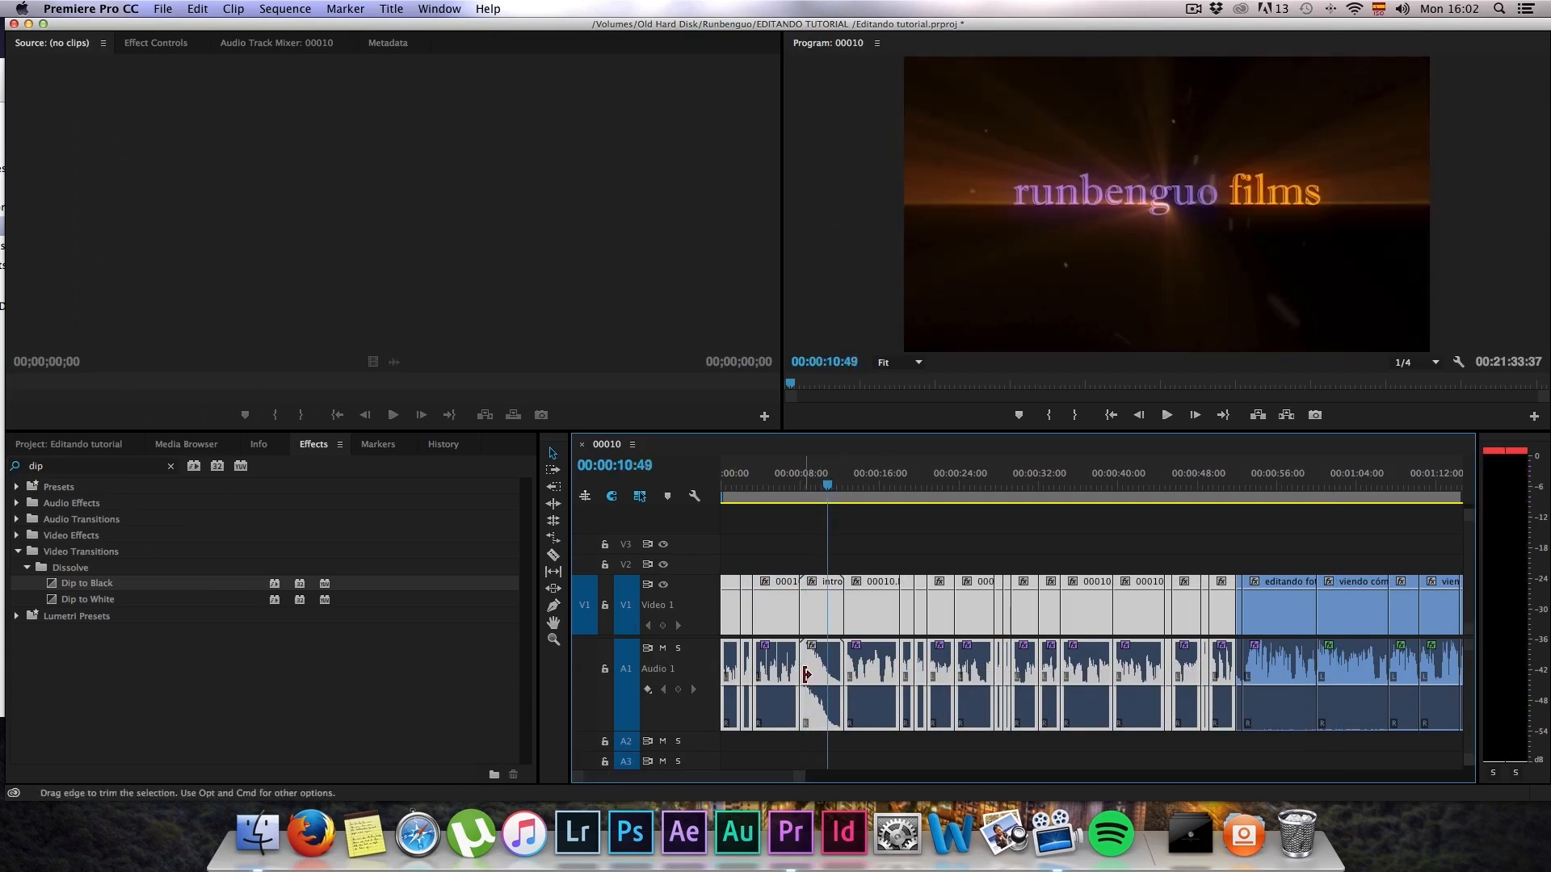
key("shift")
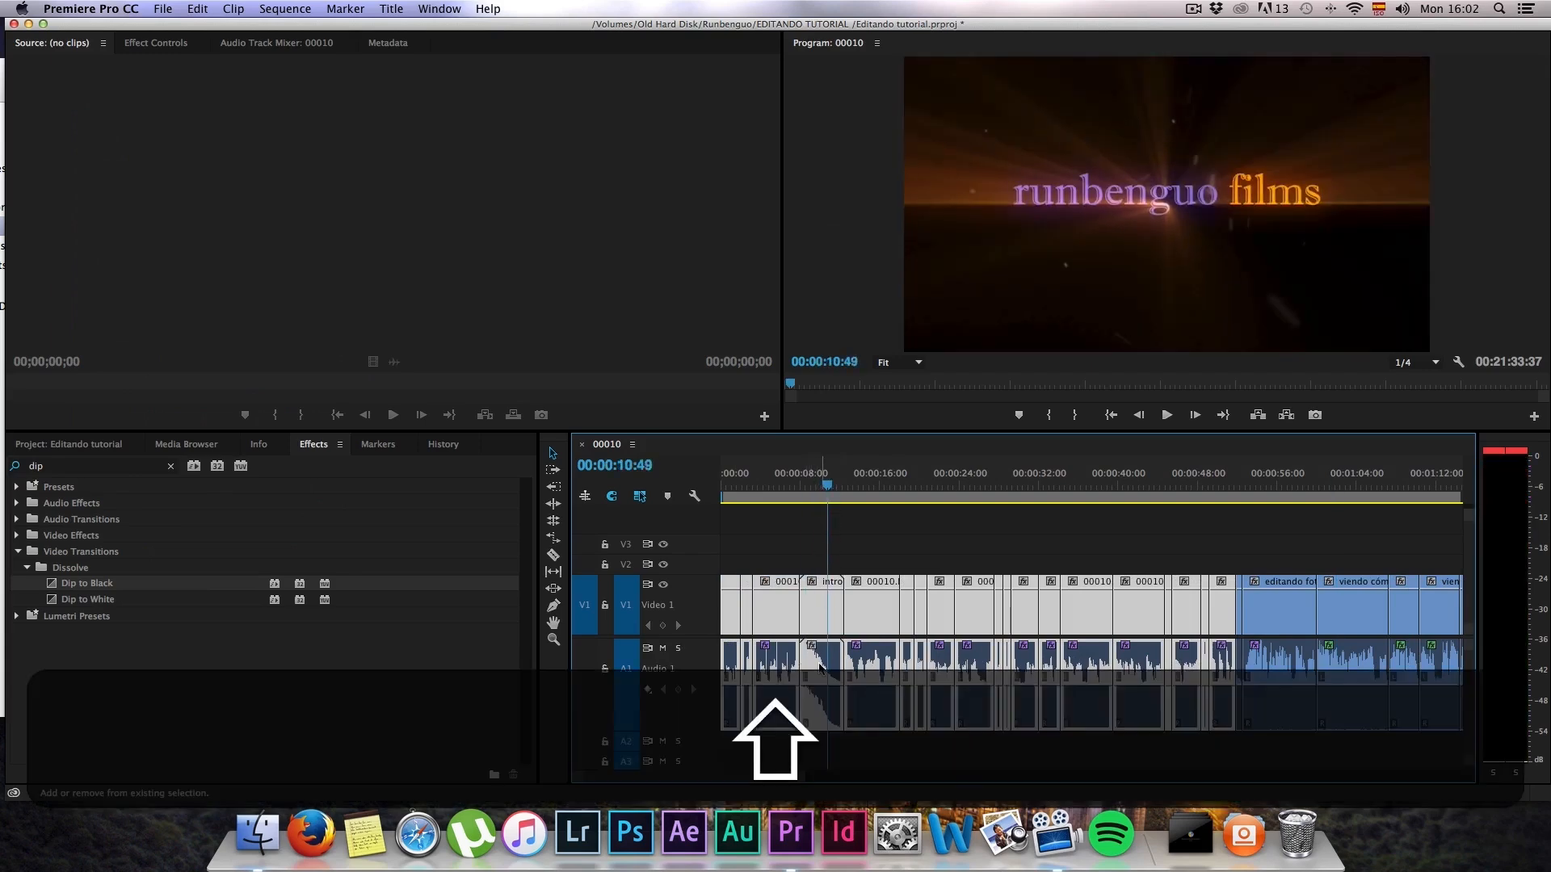
left_click(824, 667, "shift")
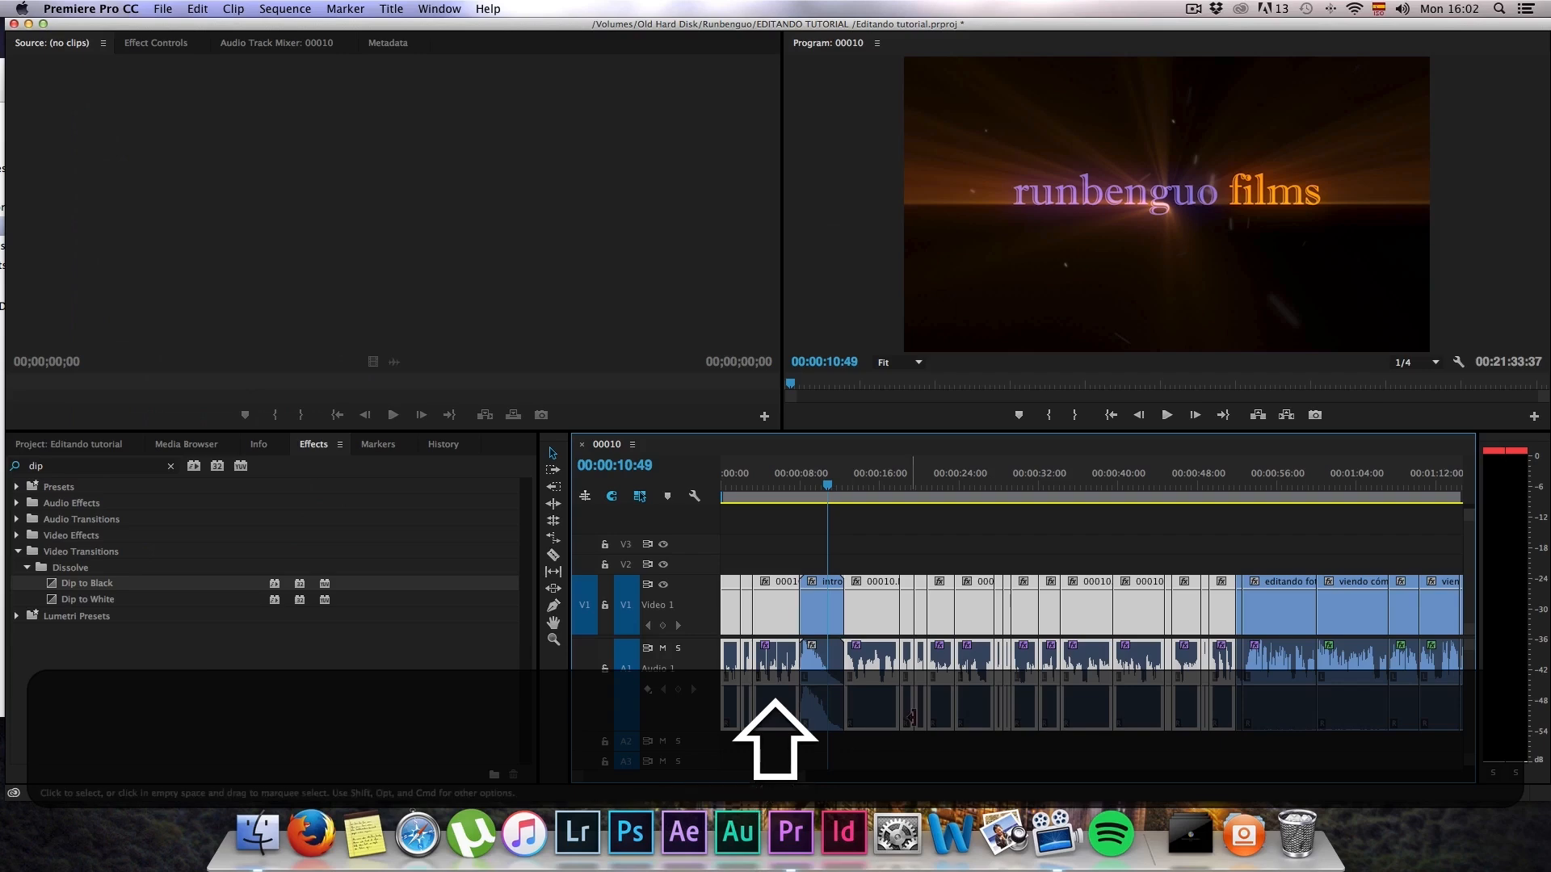
Step: Normalize all audio peaks of the selected clips to 0 dB
right_click(880, 659)
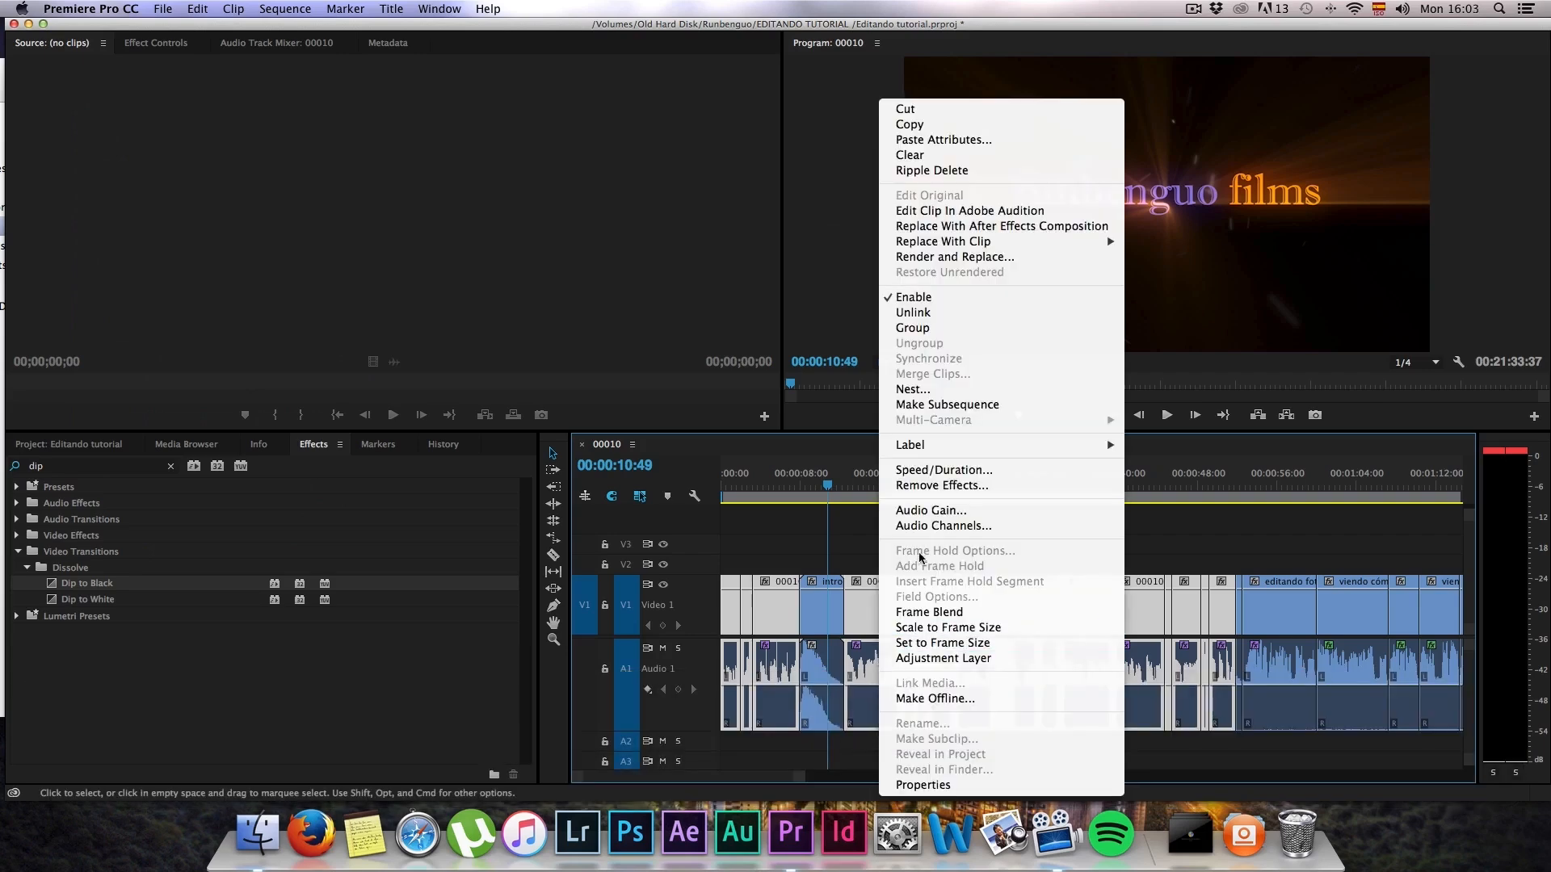
left_click(929, 511)
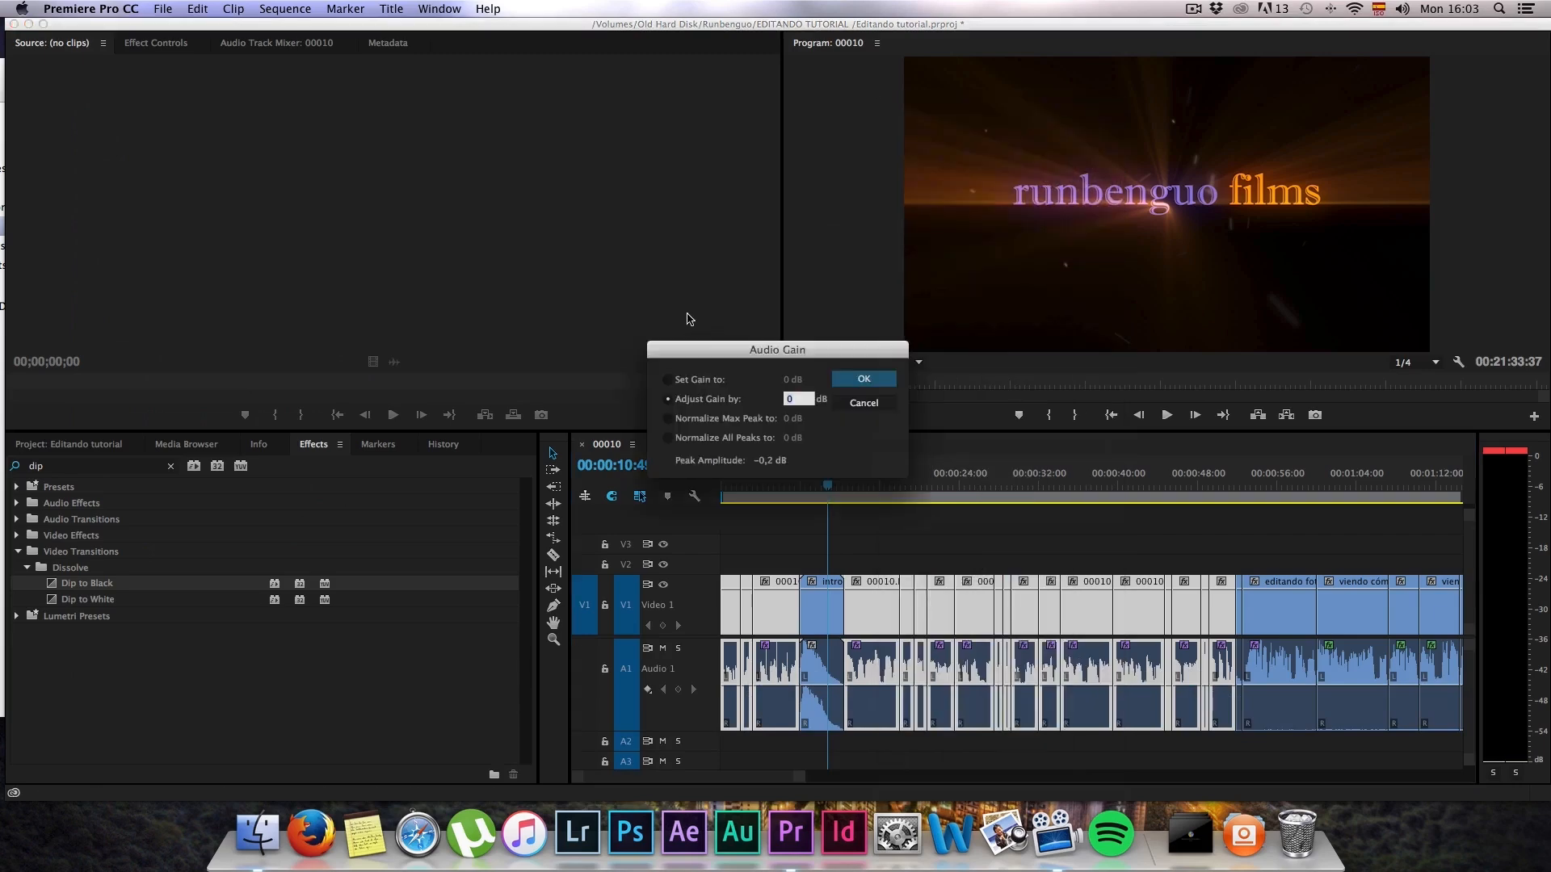
left_click(720, 439)
left_click(863, 379)
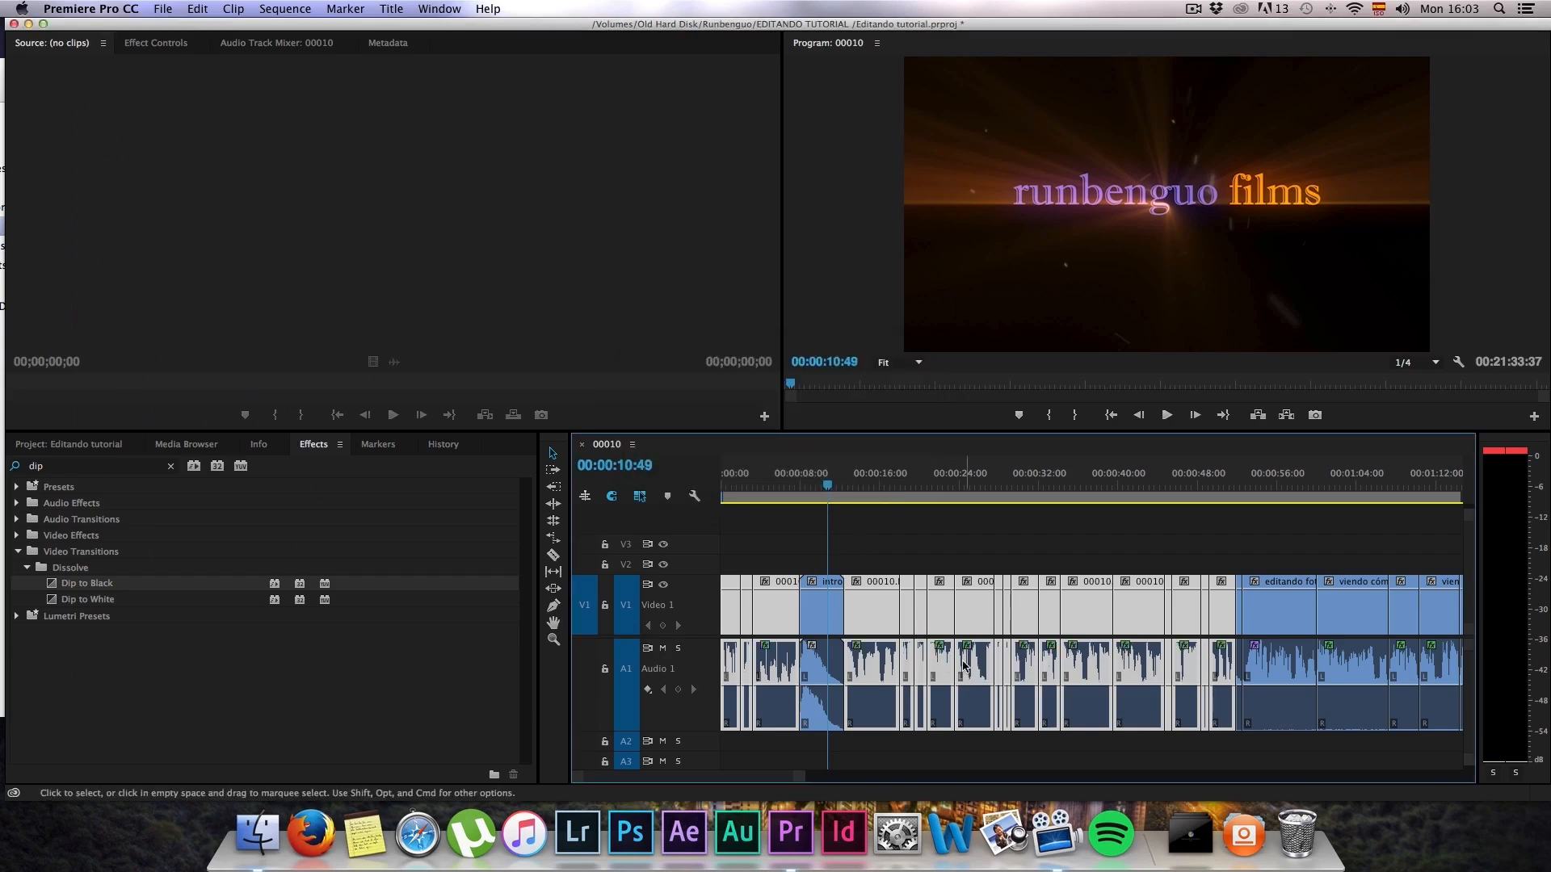
Step: Play the opening clips from about 00:00:02 to check the normalized audio
left_click(738, 486)
key("space")
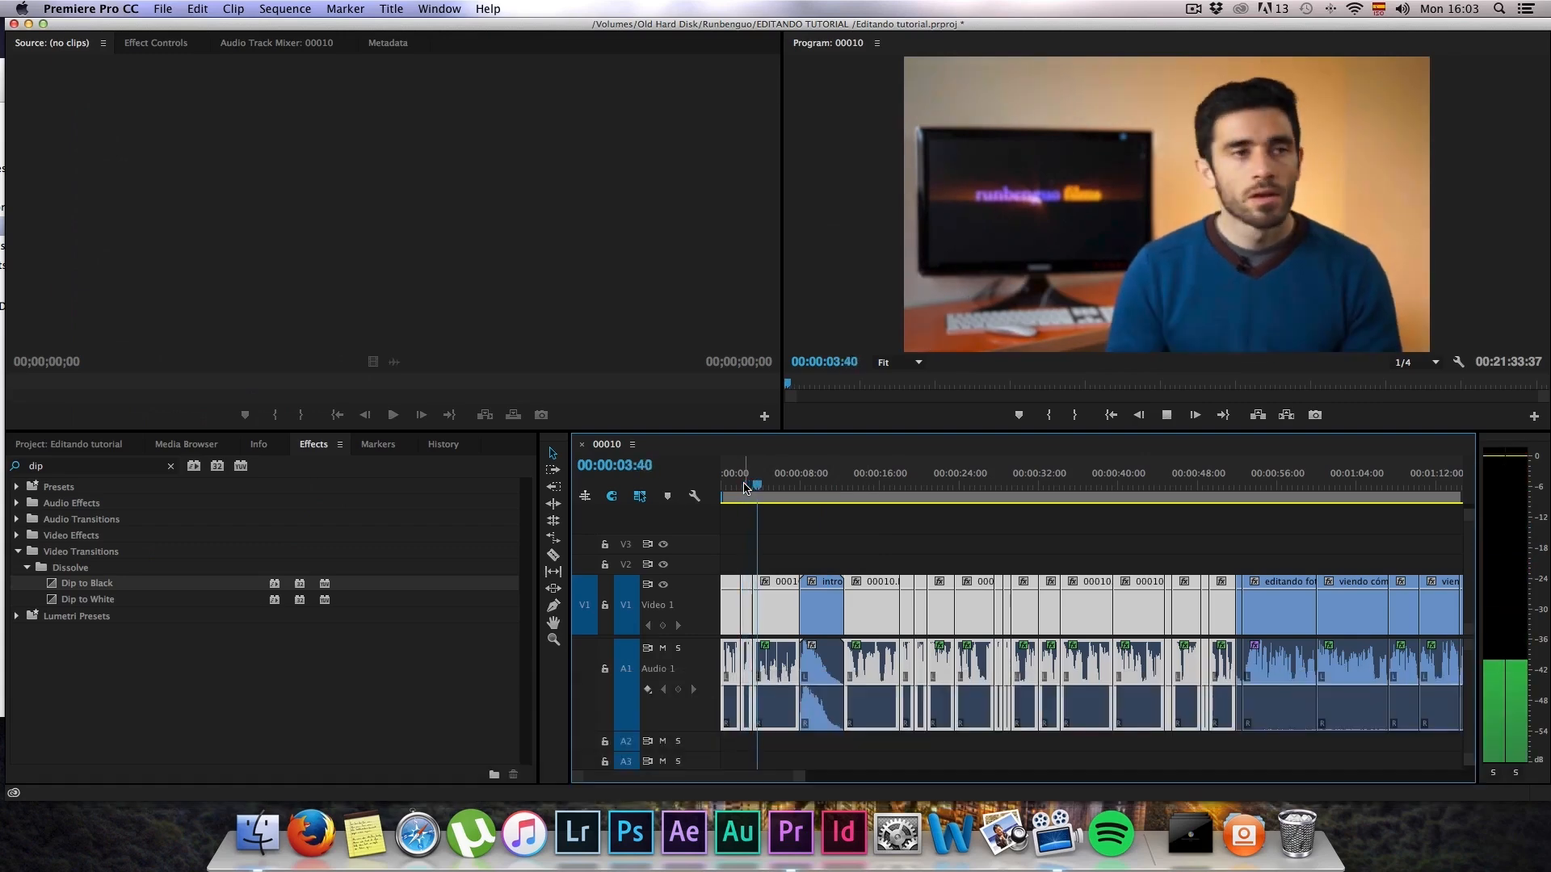
key("space")
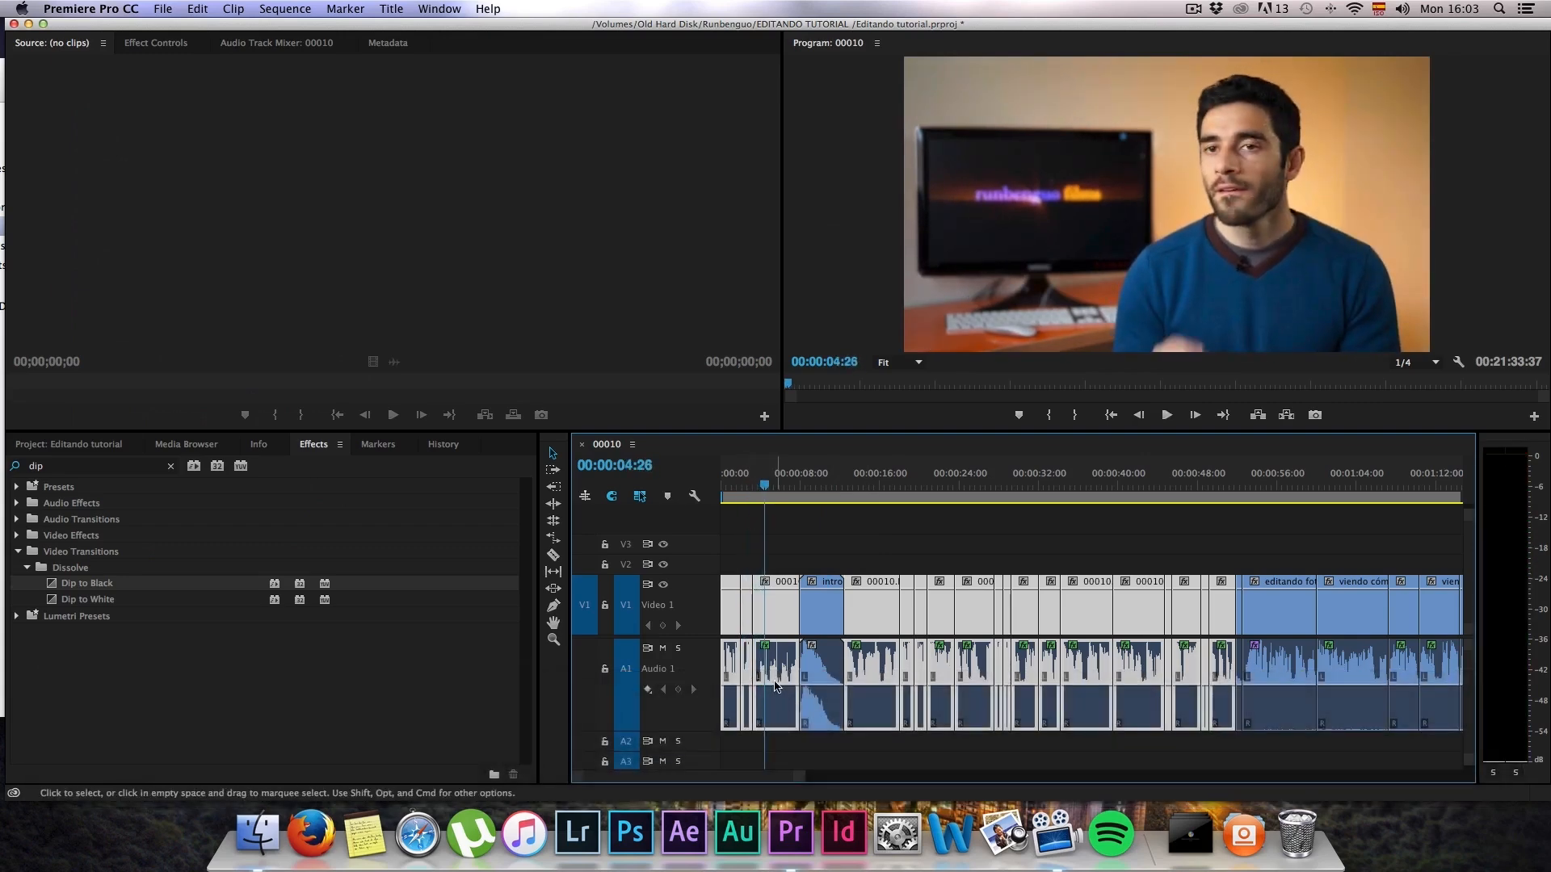
Step: Set the audio gain of the 00010.MTS clip just before the intro, at 00:00:04:26, to 4,4 dB
left_click(790, 548)
right_click(771, 572)
left_click(774, 604)
key("shift+super+z")
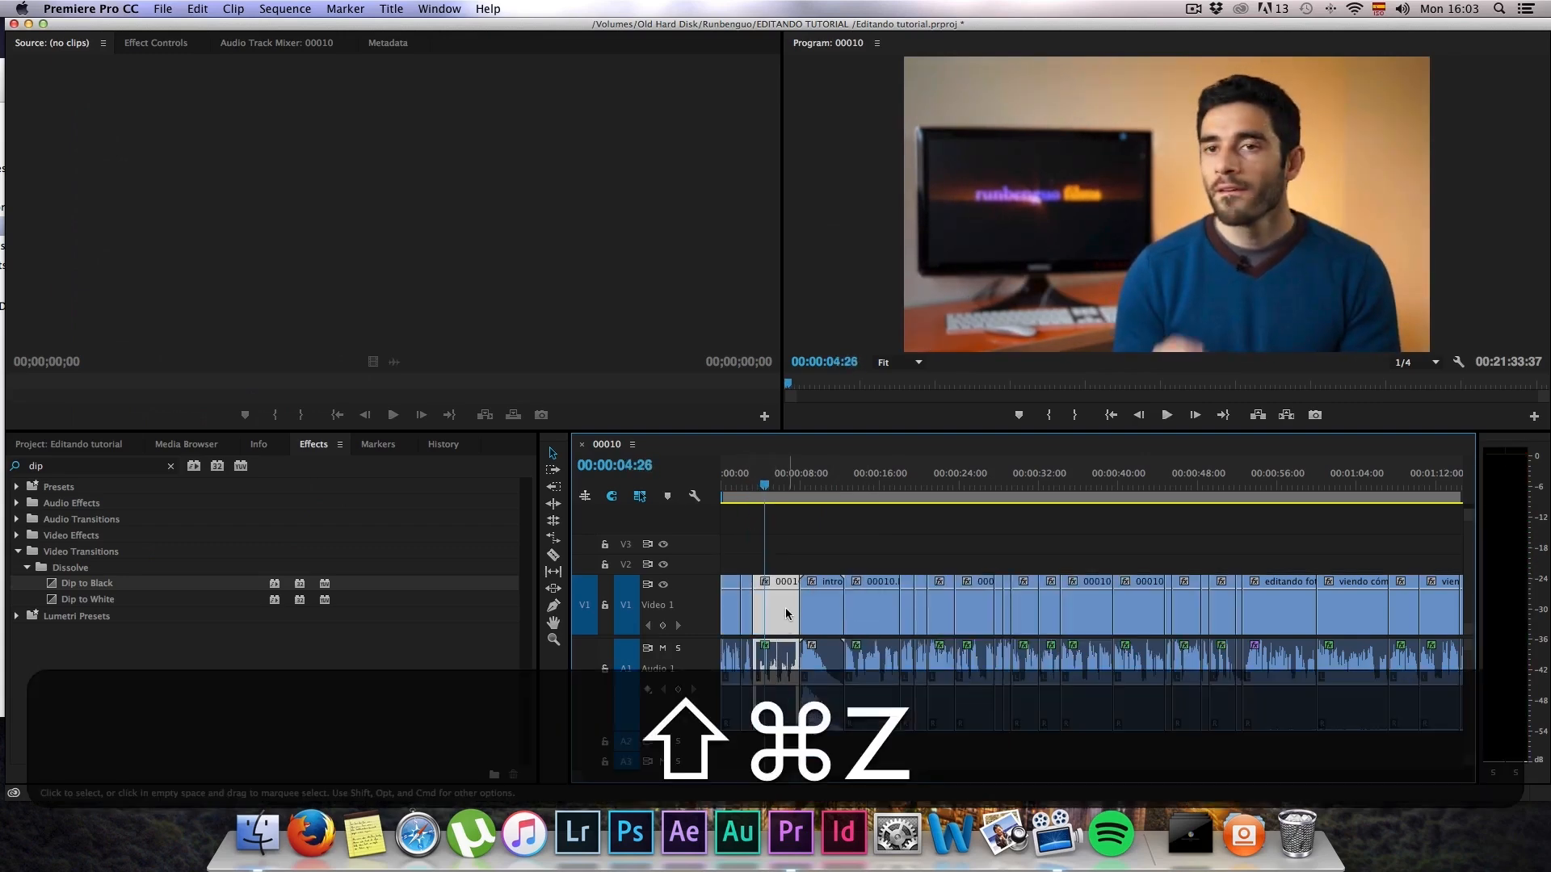
right_click(780, 586)
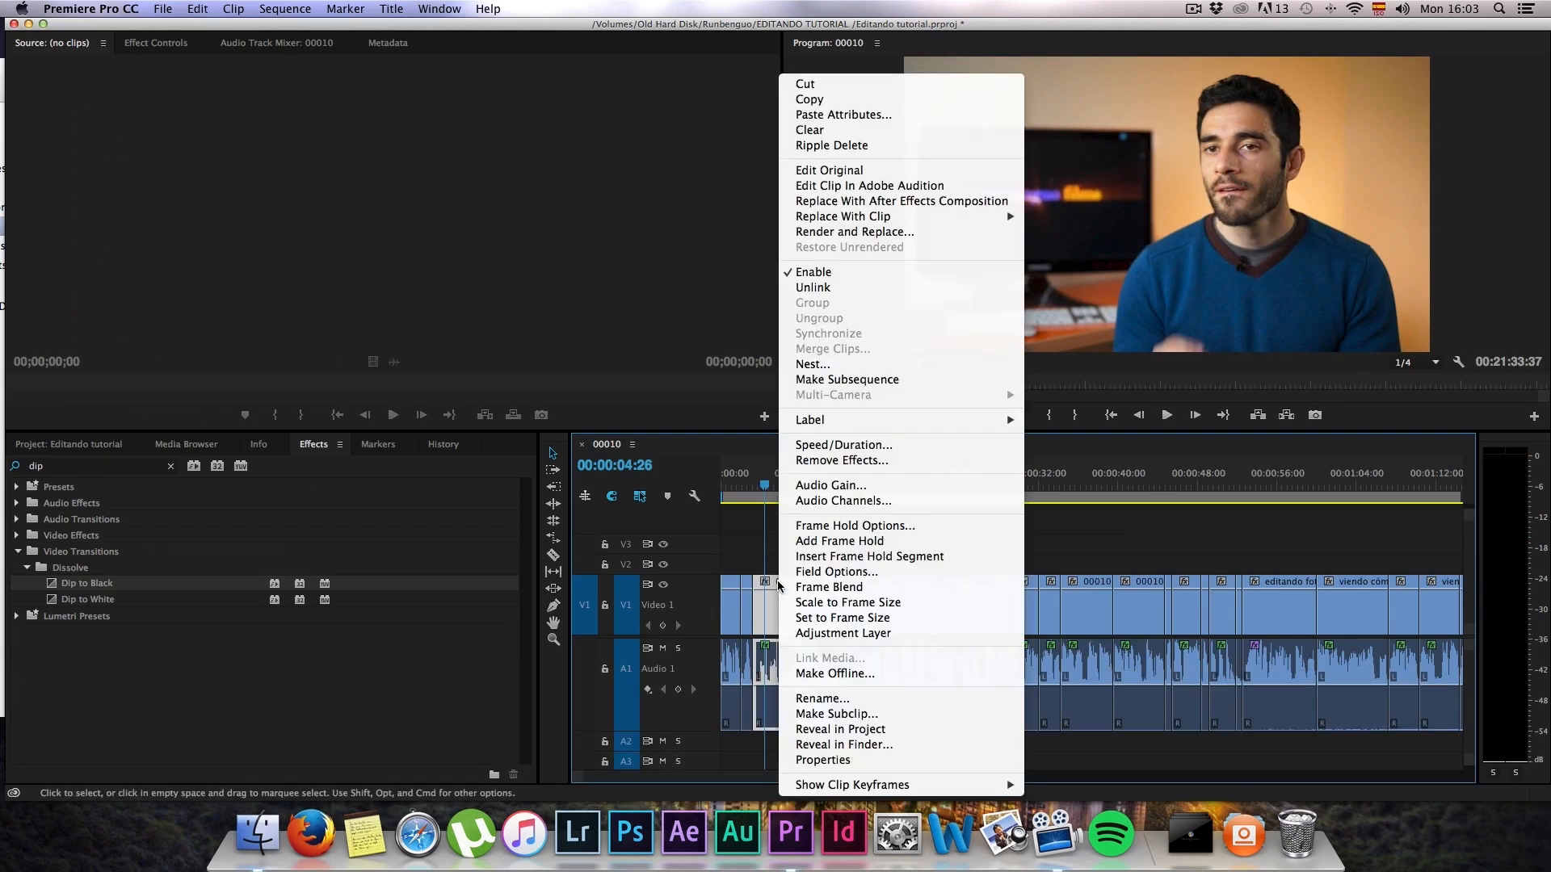
left_click(858, 485)
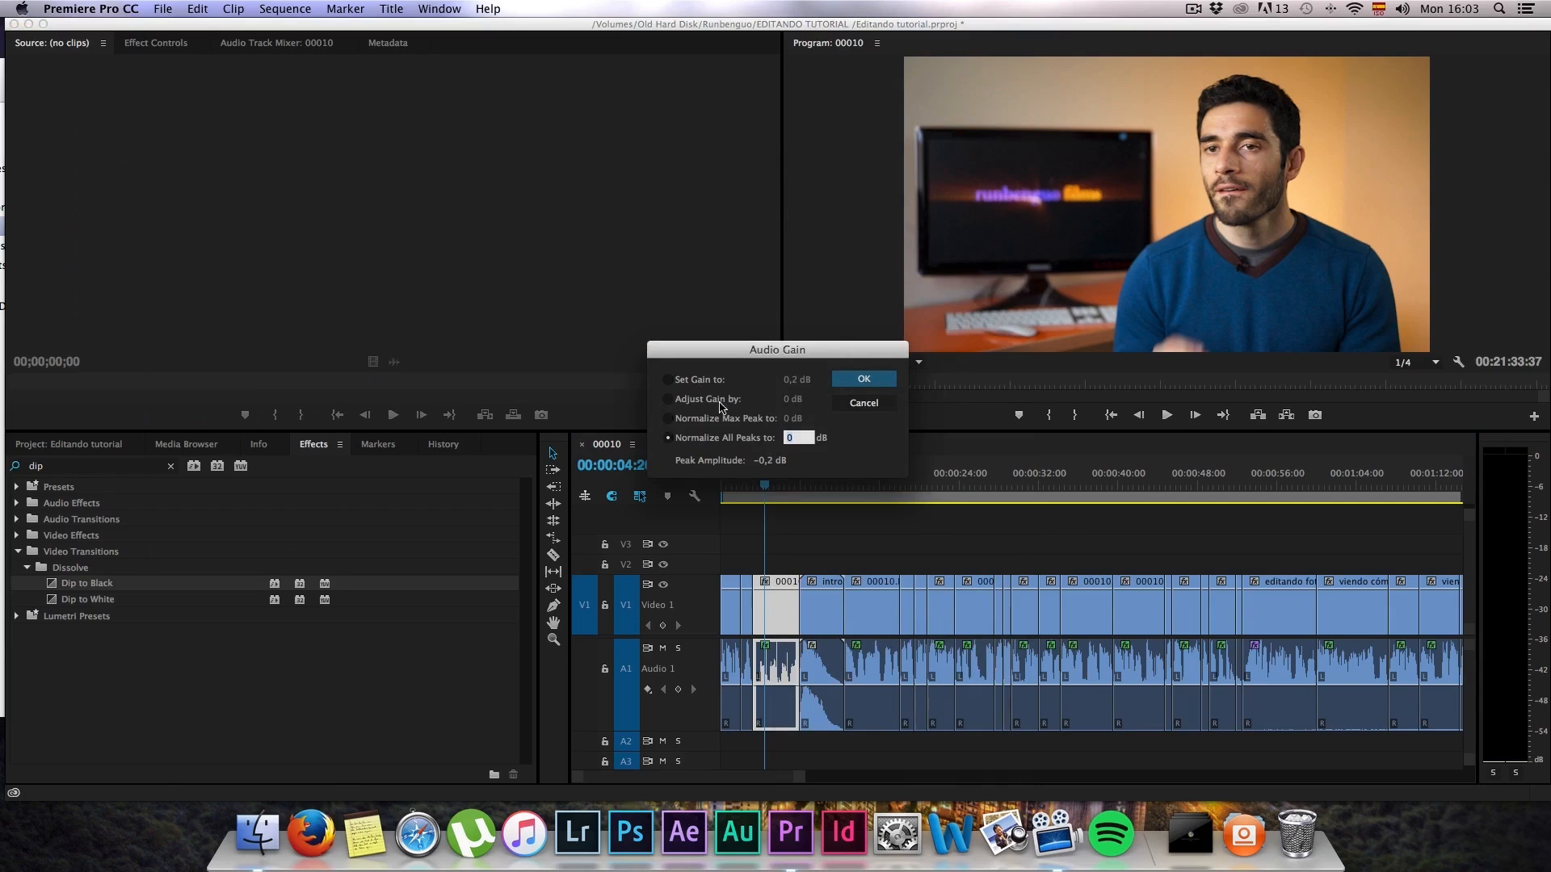
left_click(692, 383)
left_click(790, 380)
type("4,4")
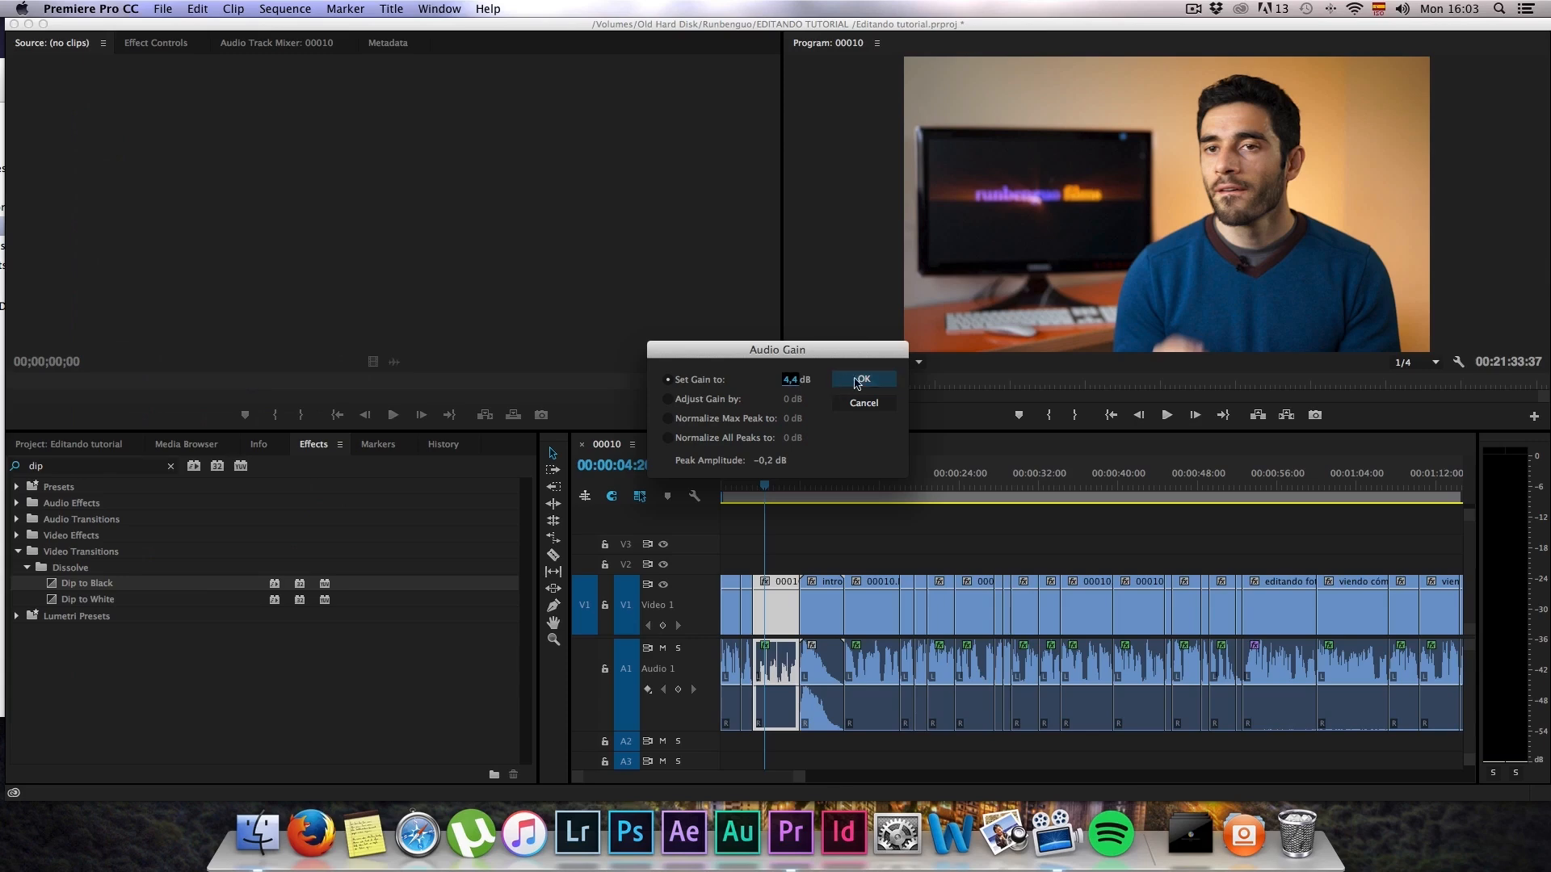
key("Return")
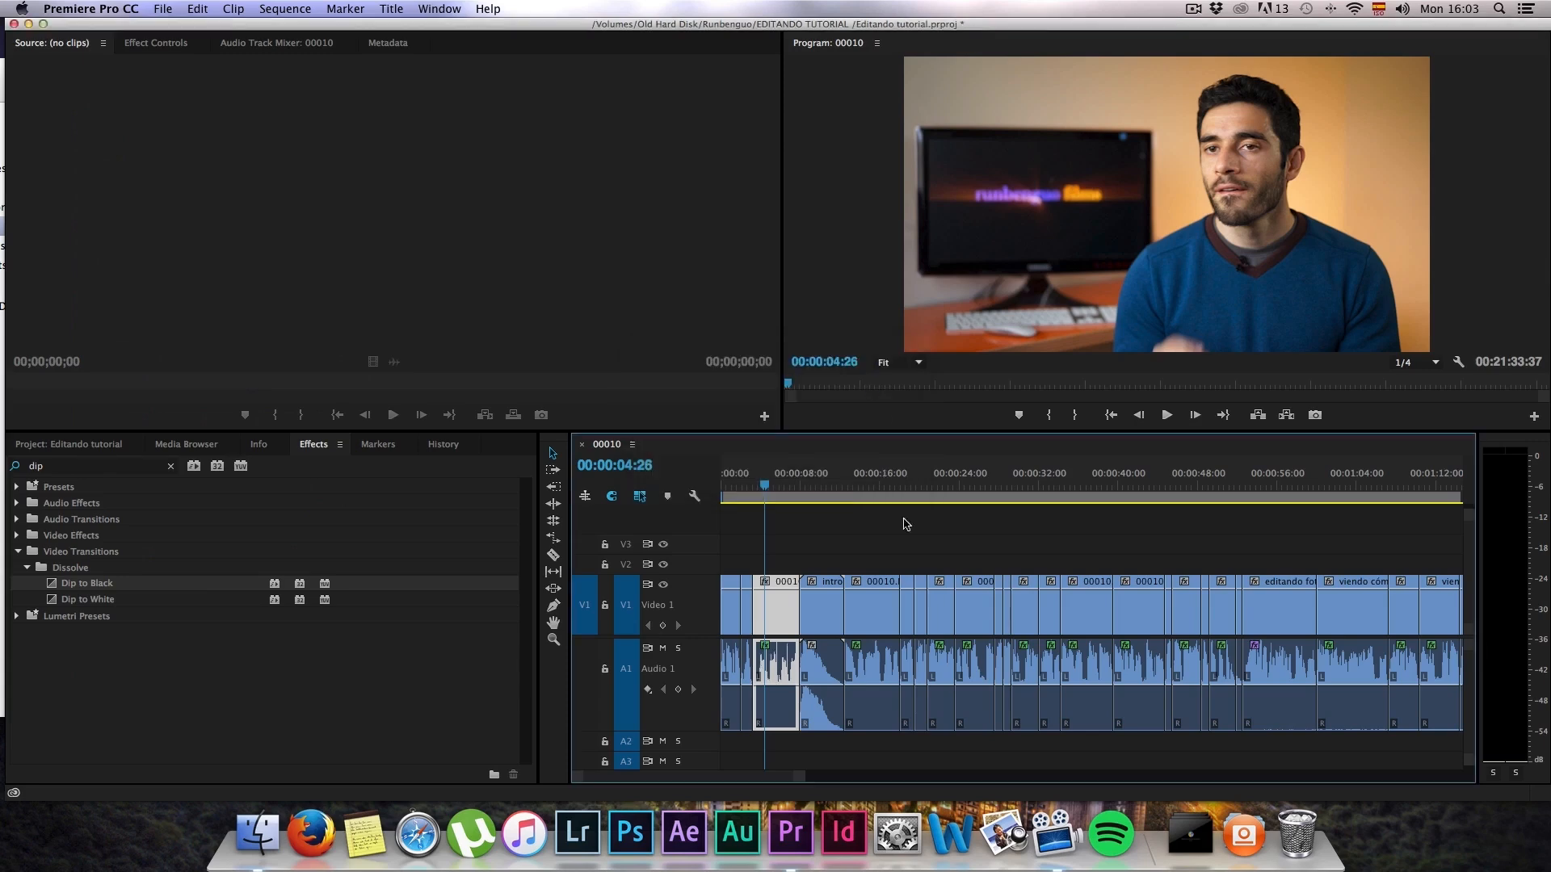
Step: Set the audio gain of the short clip near 00:00:03 to 5 dB
right_click(751, 657)
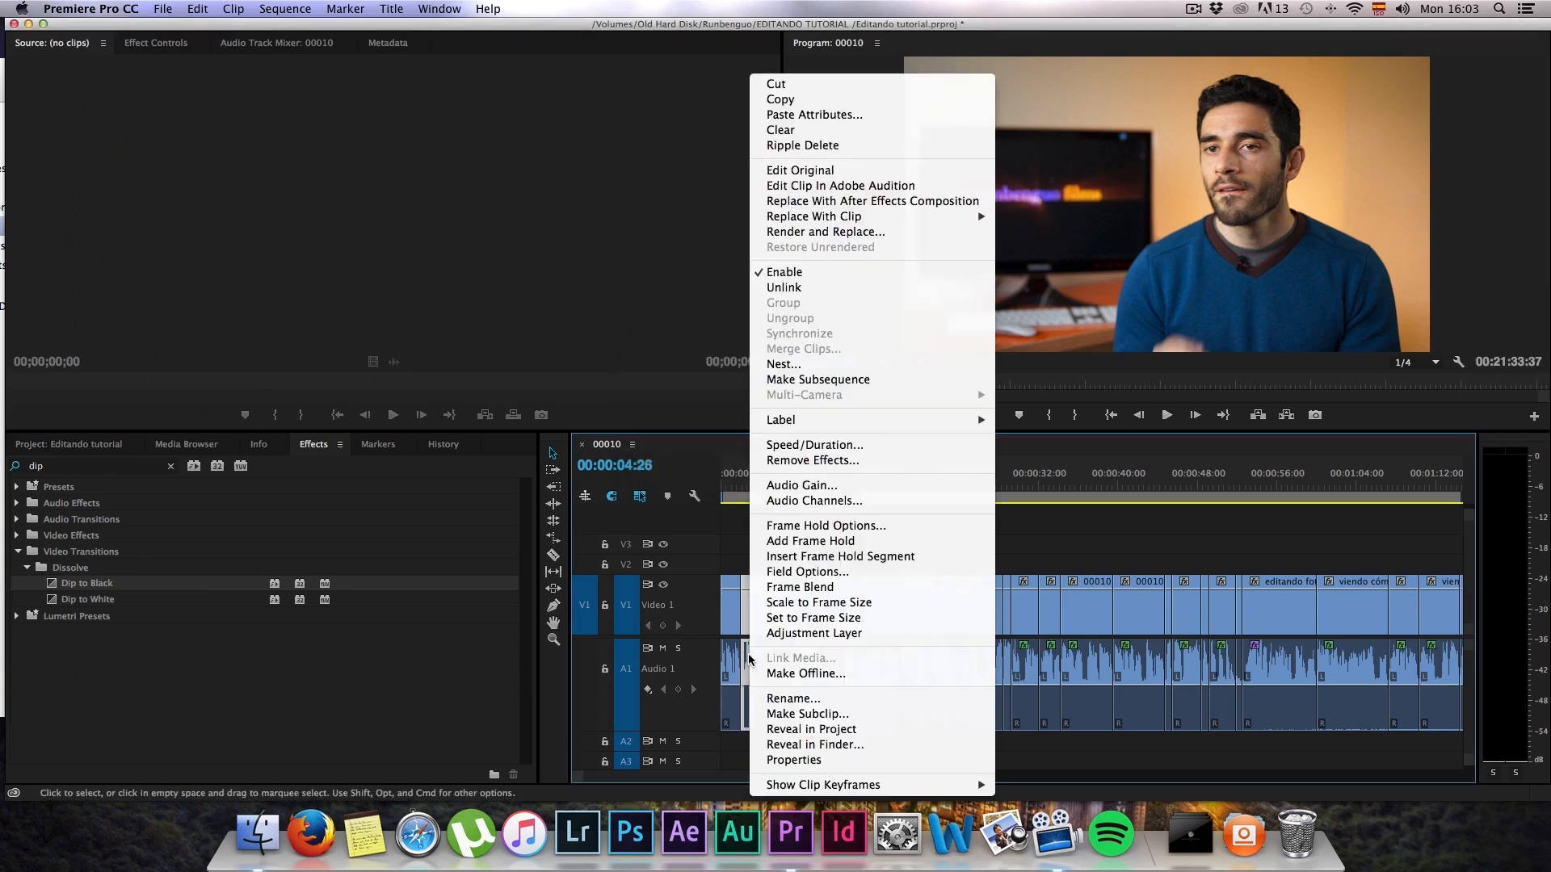
left_click(813, 486)
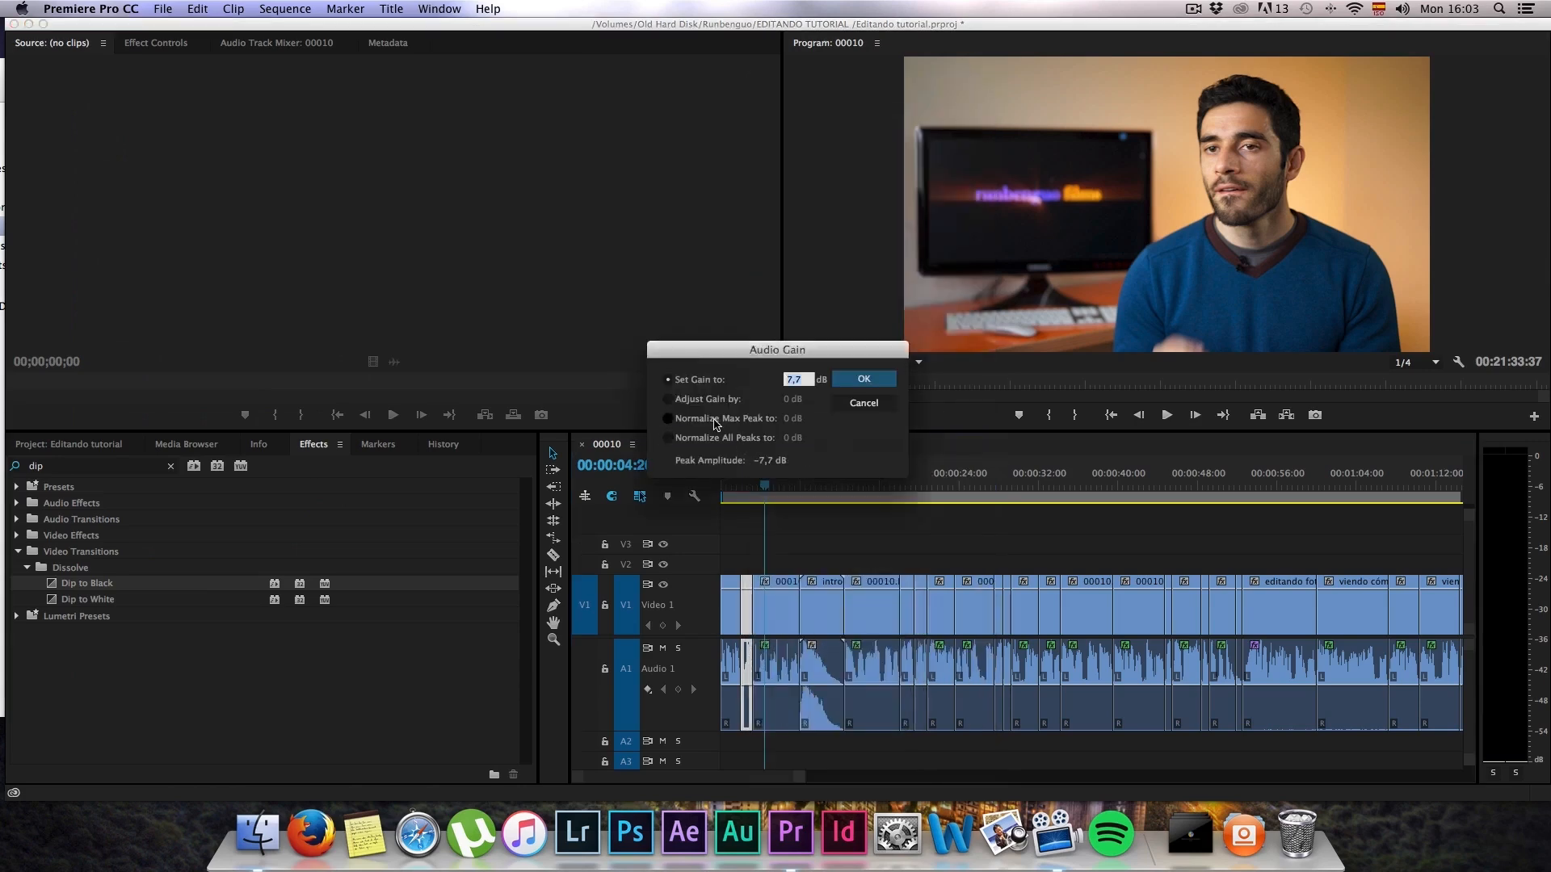
type("5")
left_click(881, 383)
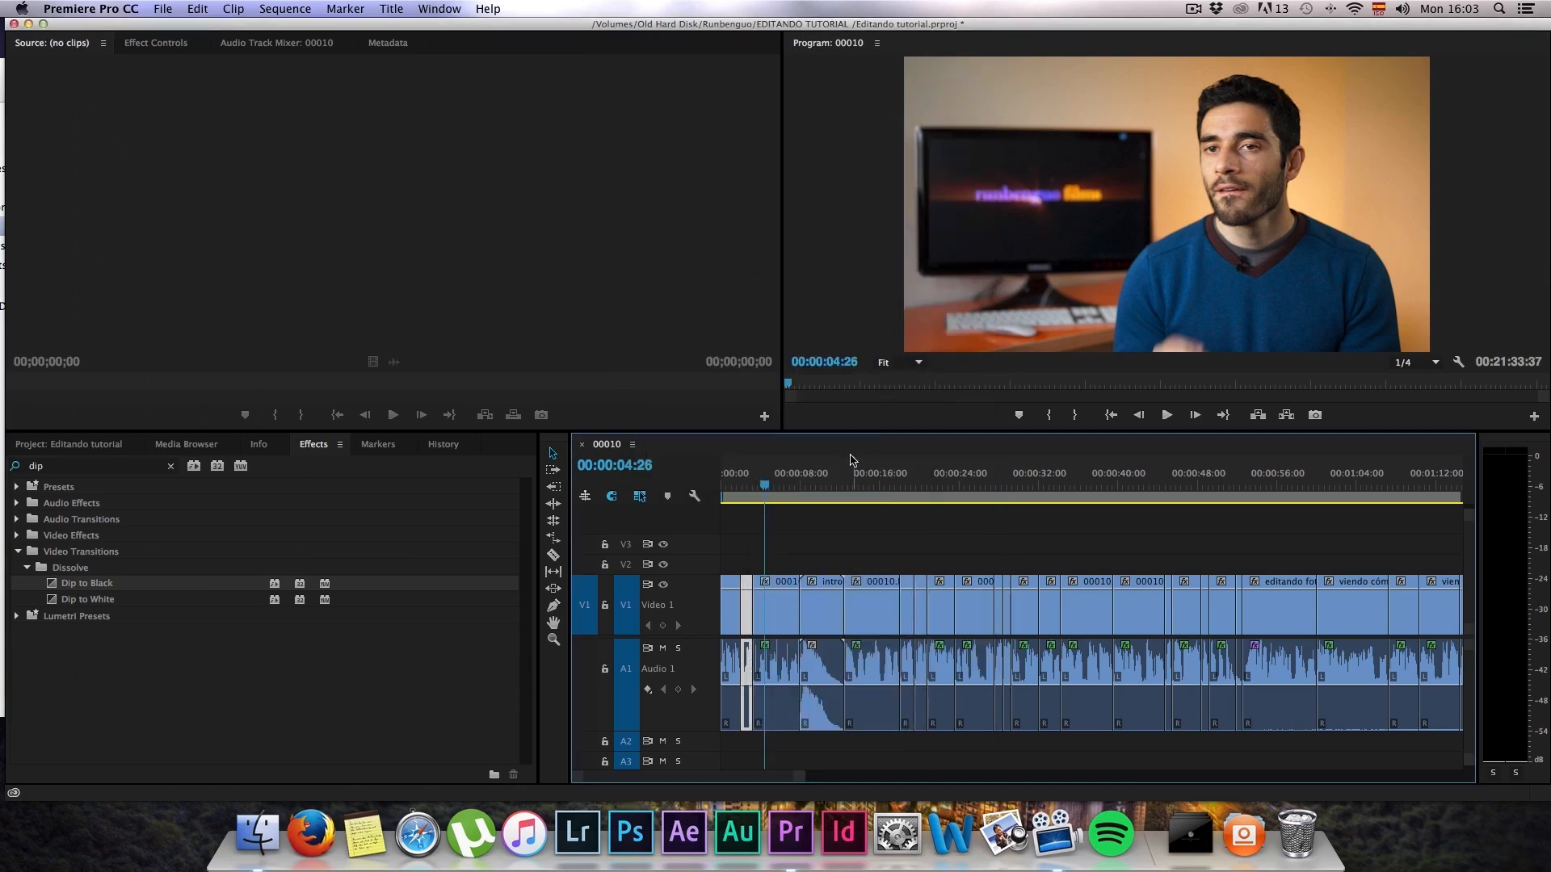
Step: Play the sequence from 00:00:04:26, about 00:00:13:50 and about 00:00:19 to compare the audio levels
key("space")
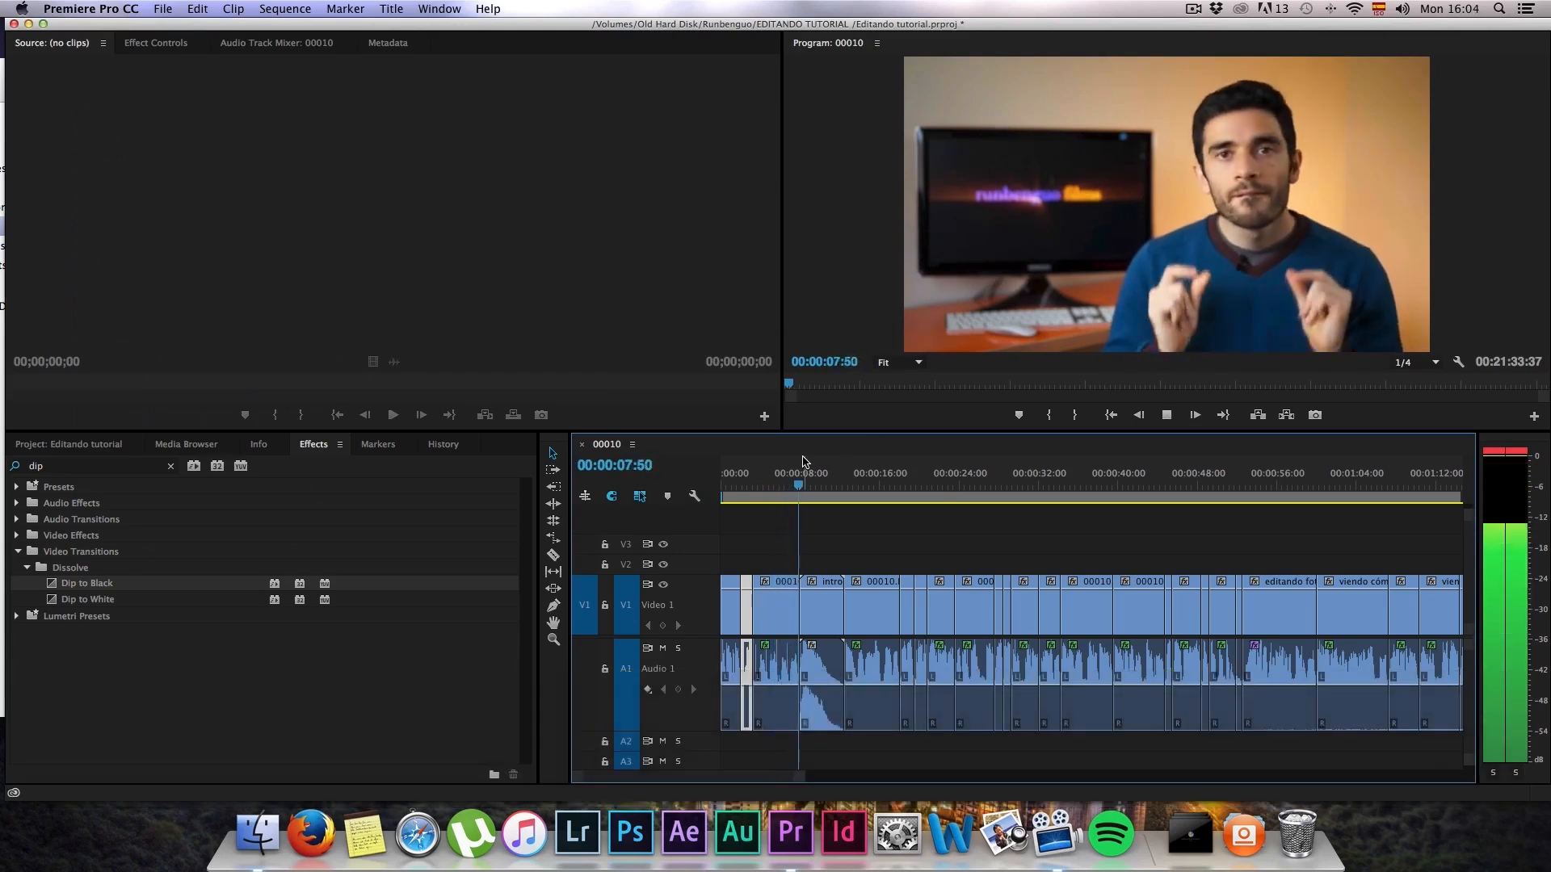
key("space")
left_click(859, 476)
key("space")
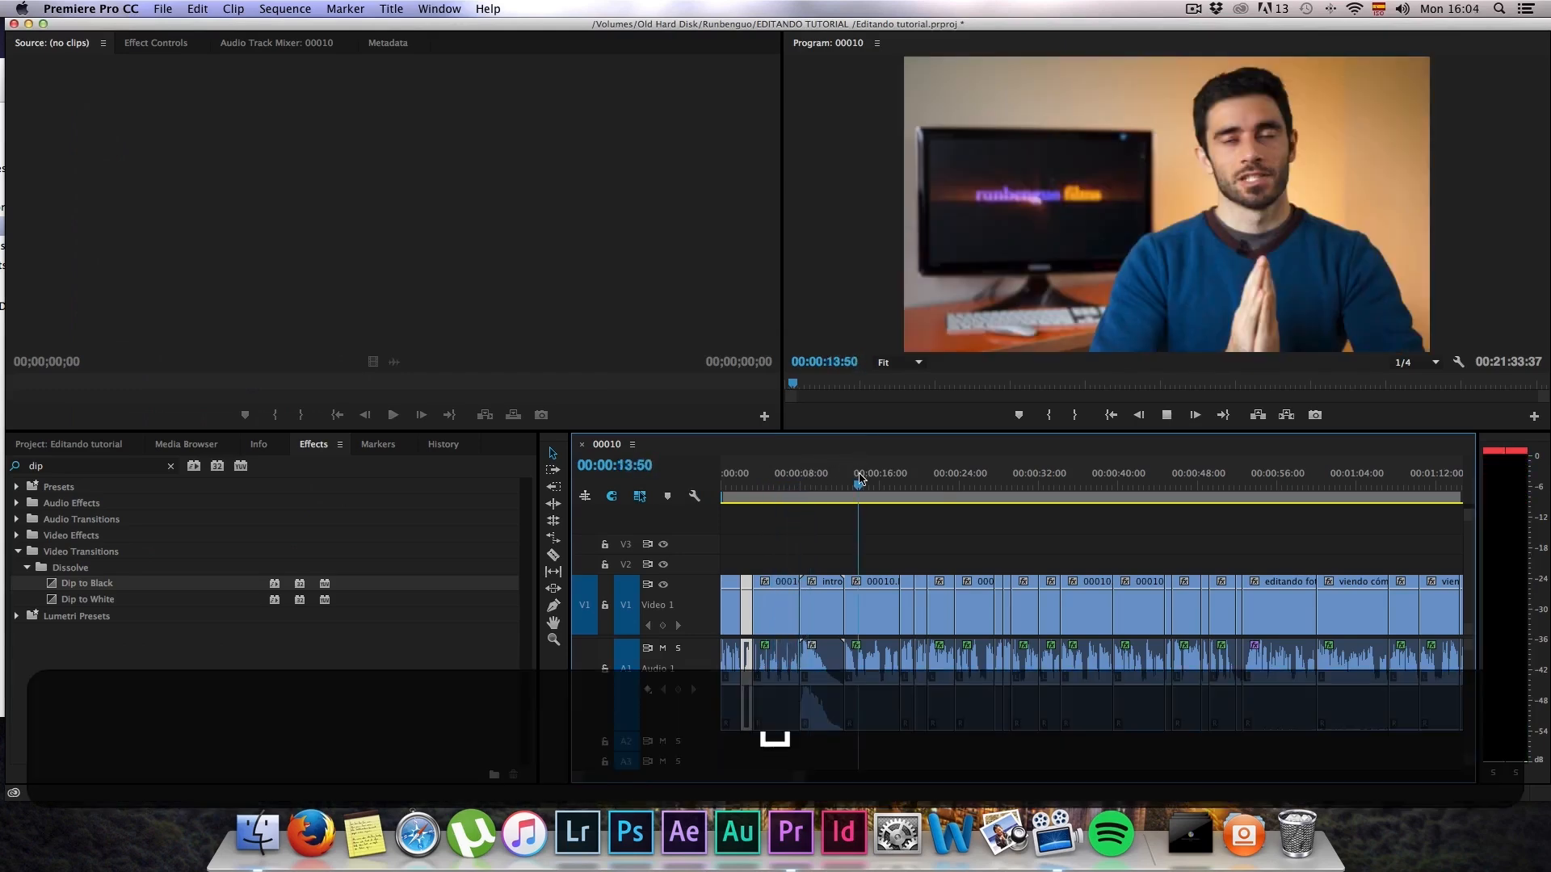
left_click(910, 490)
key("space")
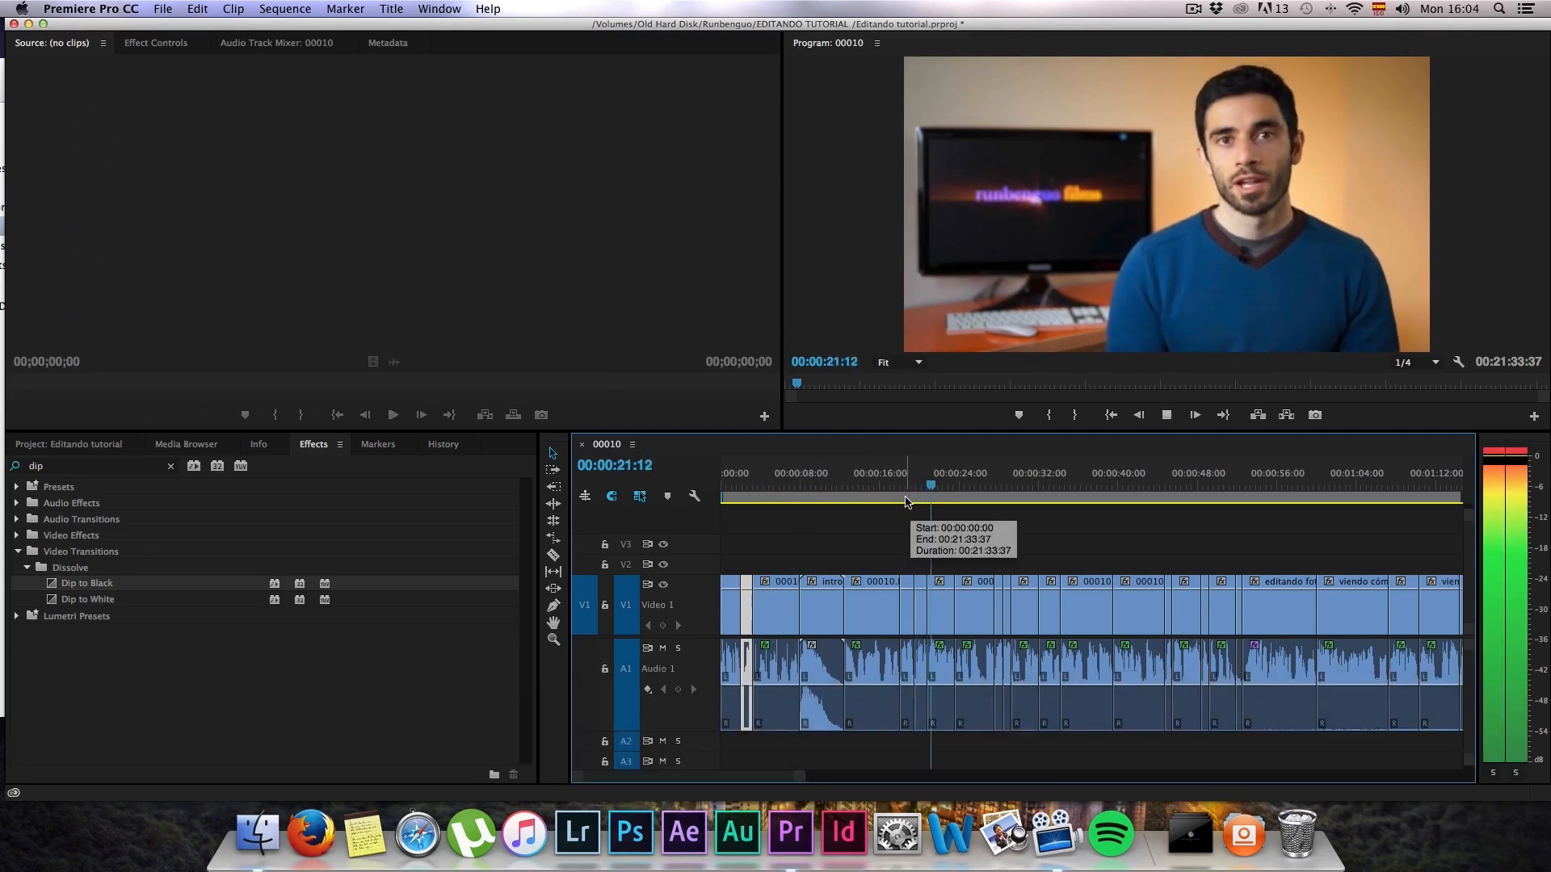
key("space")
scroll(1074, 543, "down", 1)
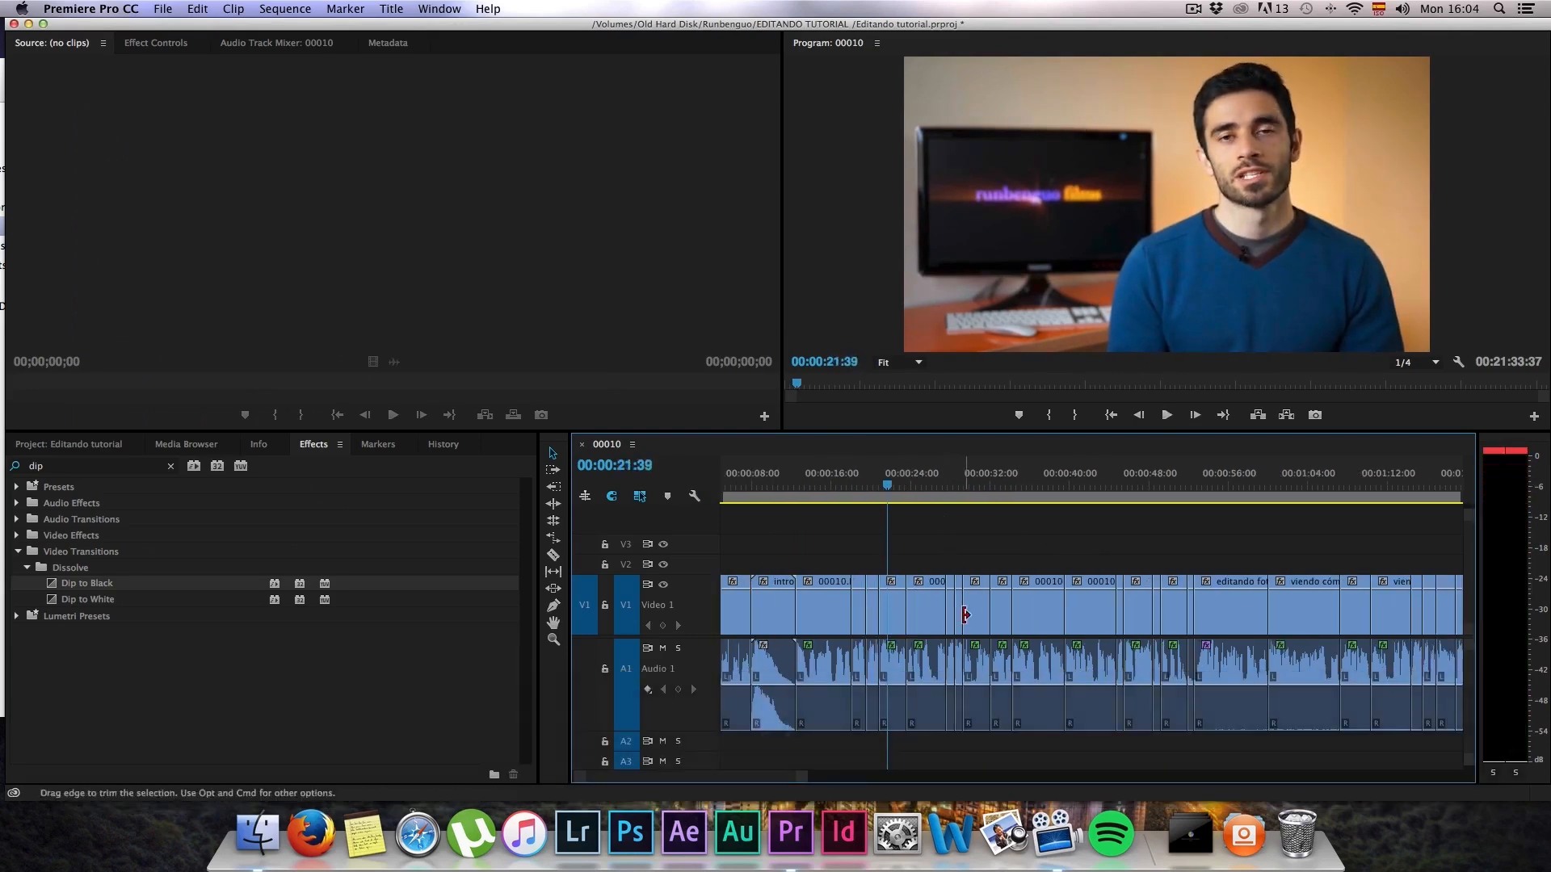
scroll(955, 568, "down", 1)
scroll(956, 568, "down", 6)
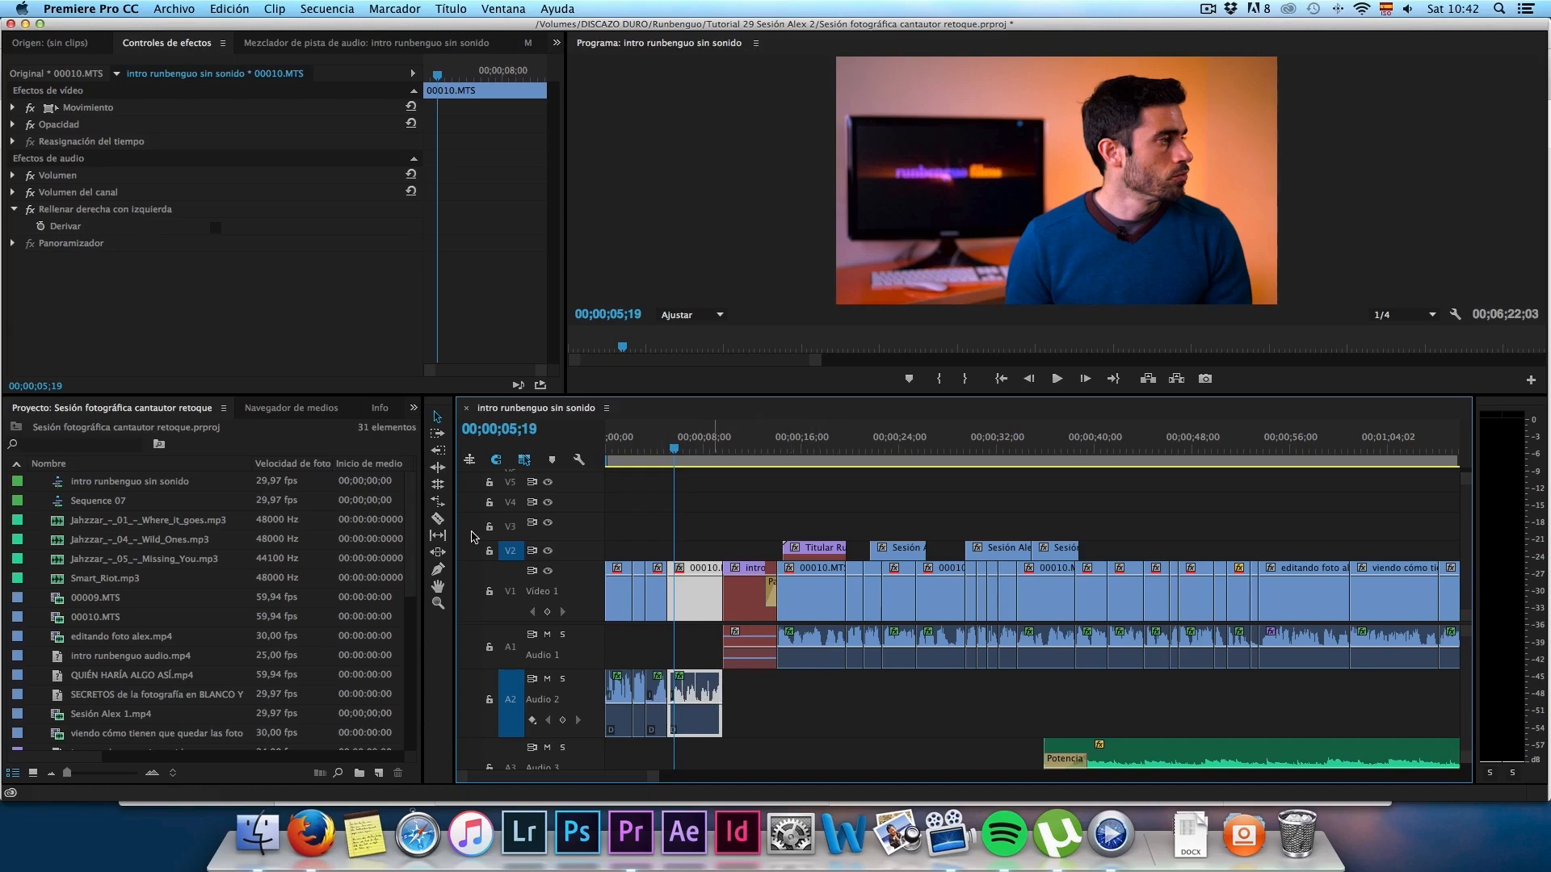
Step: Create a new sequence named "audio sencillo" with the AVCHD 1080p30 preset
left_click(355, 9)
mouse_move(173, 8)
left_click(508, 51)
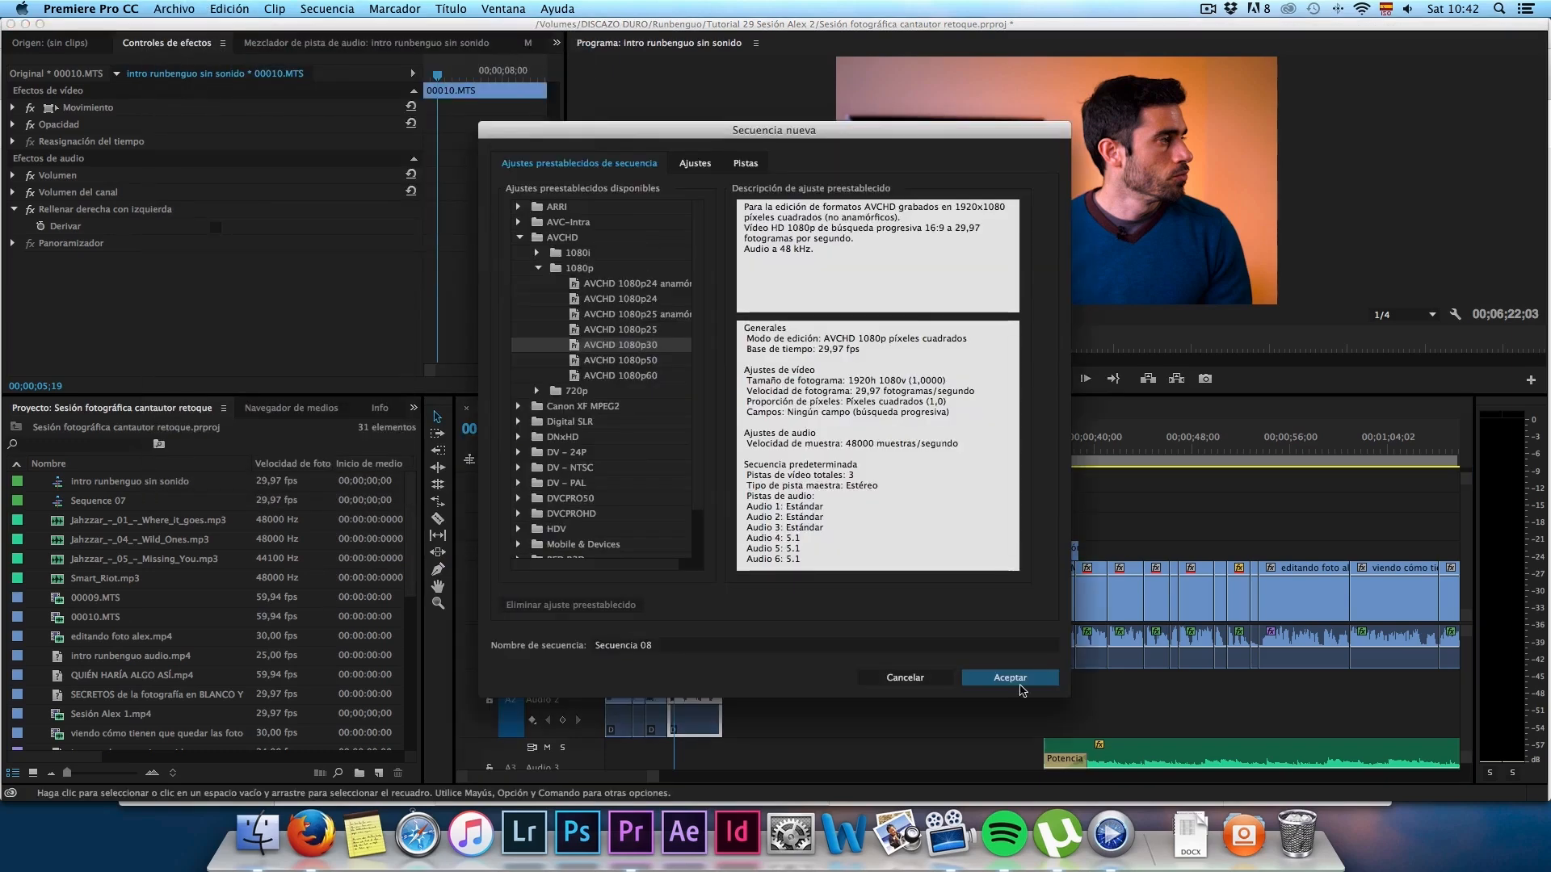
left_click(642, 645)
type("audio sencillo")
key("Return")
Step: Place 00010.MTS and editando foto alex.mp4 consecutively on V1 and A1, and expand track A1 to show its waveform
left_click_drag(95, 636, 772, 622)
left_click_drag(118, 667, 817, 621)
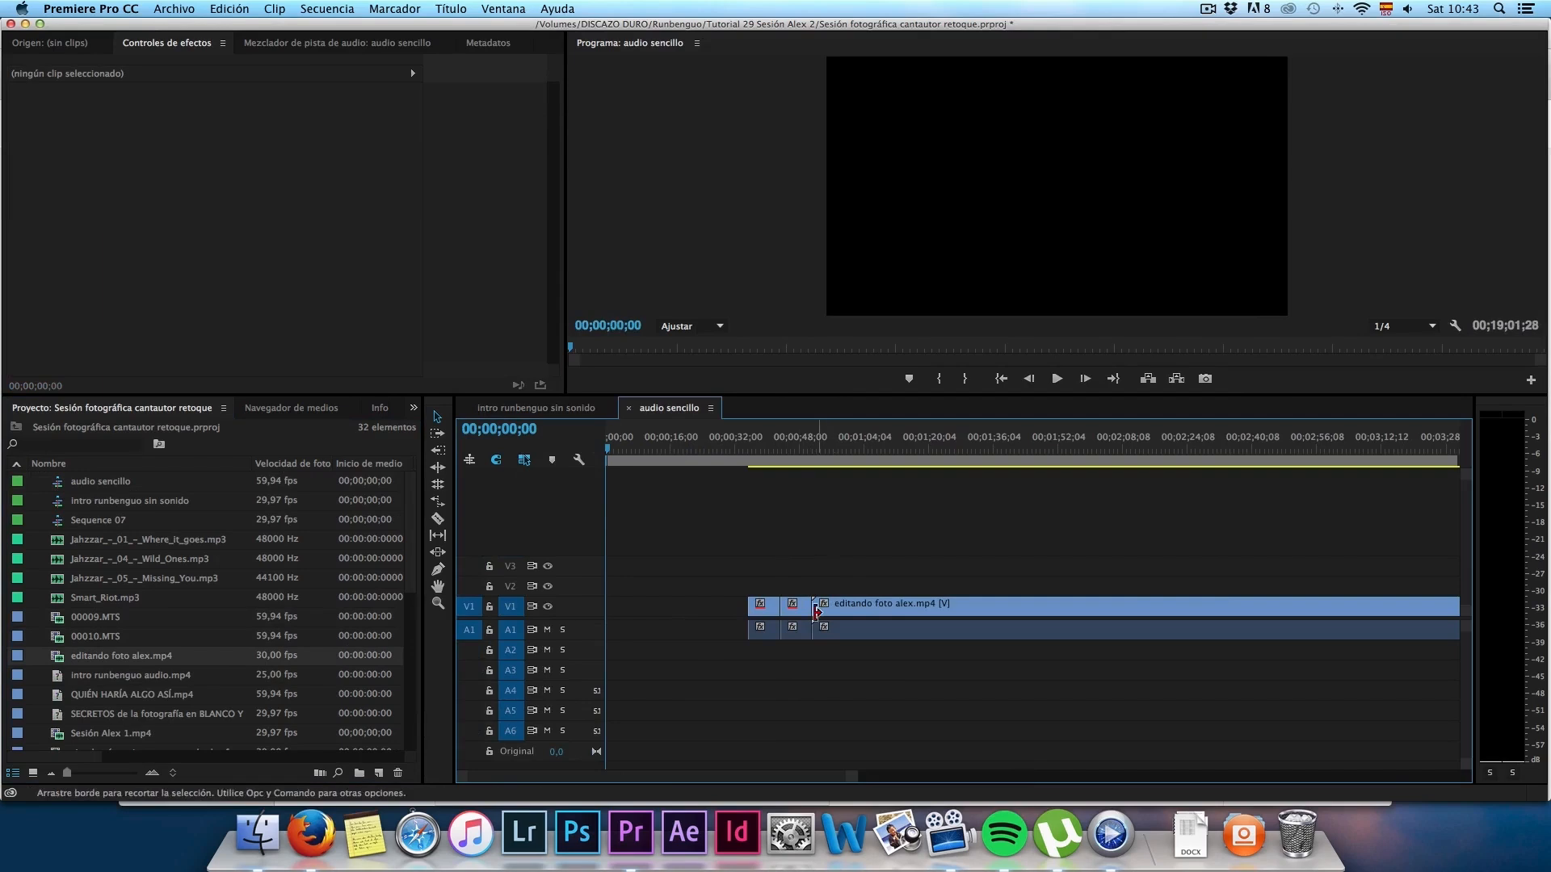
double_click(545, 637)
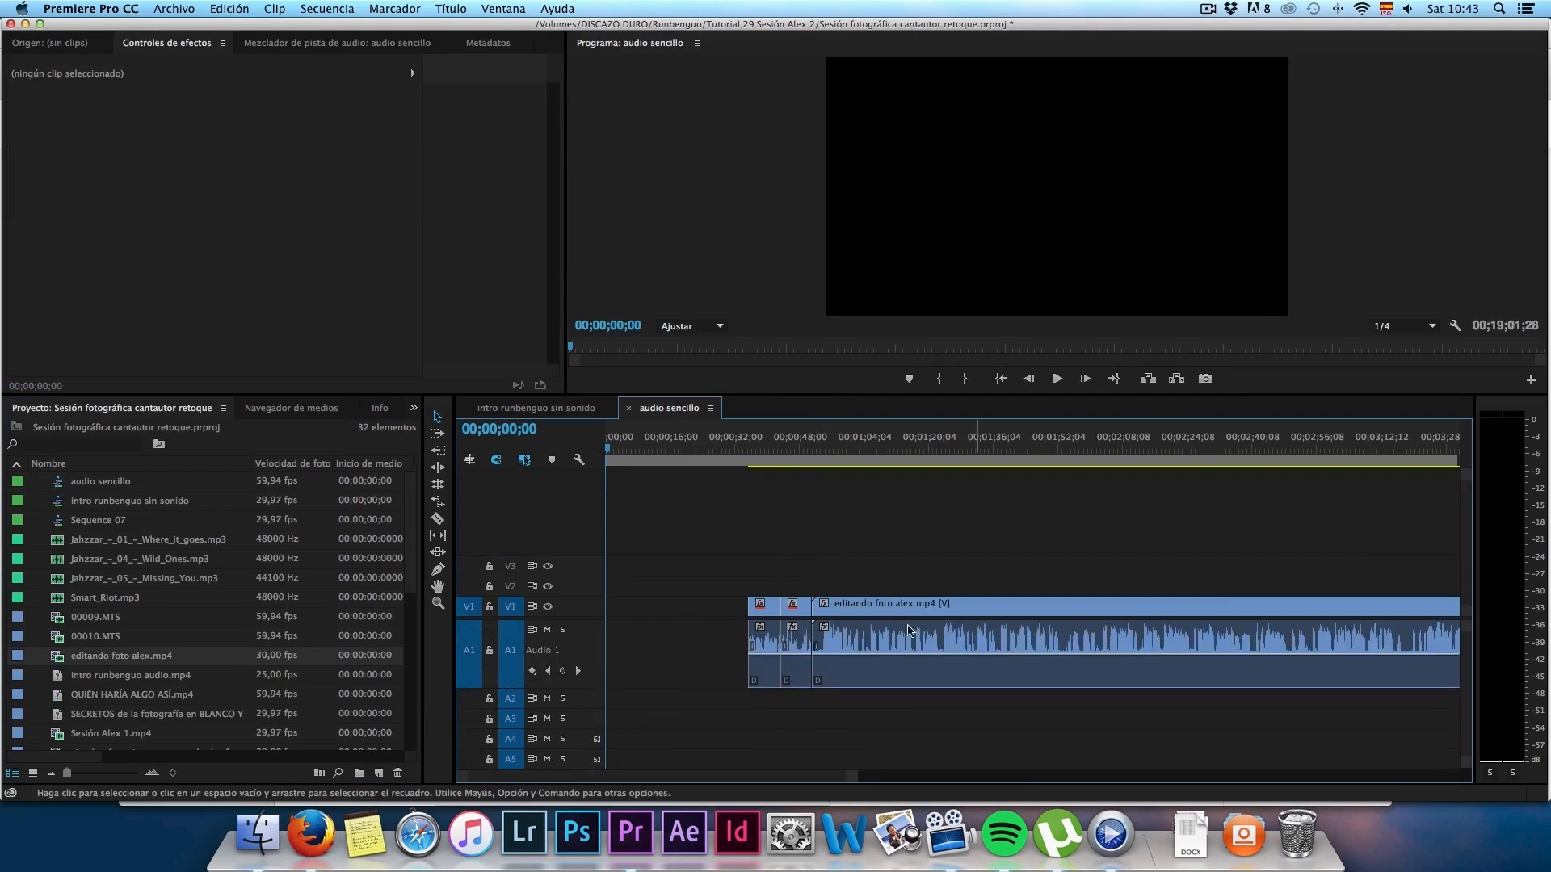
Step: Cut editando foto alex.mp4 with the Razor tool at about 00;01;24, 00;02;21, 00;01;53 and 00;01;06
key("c")
left_click(943, 651)
left_click(1176, 654)
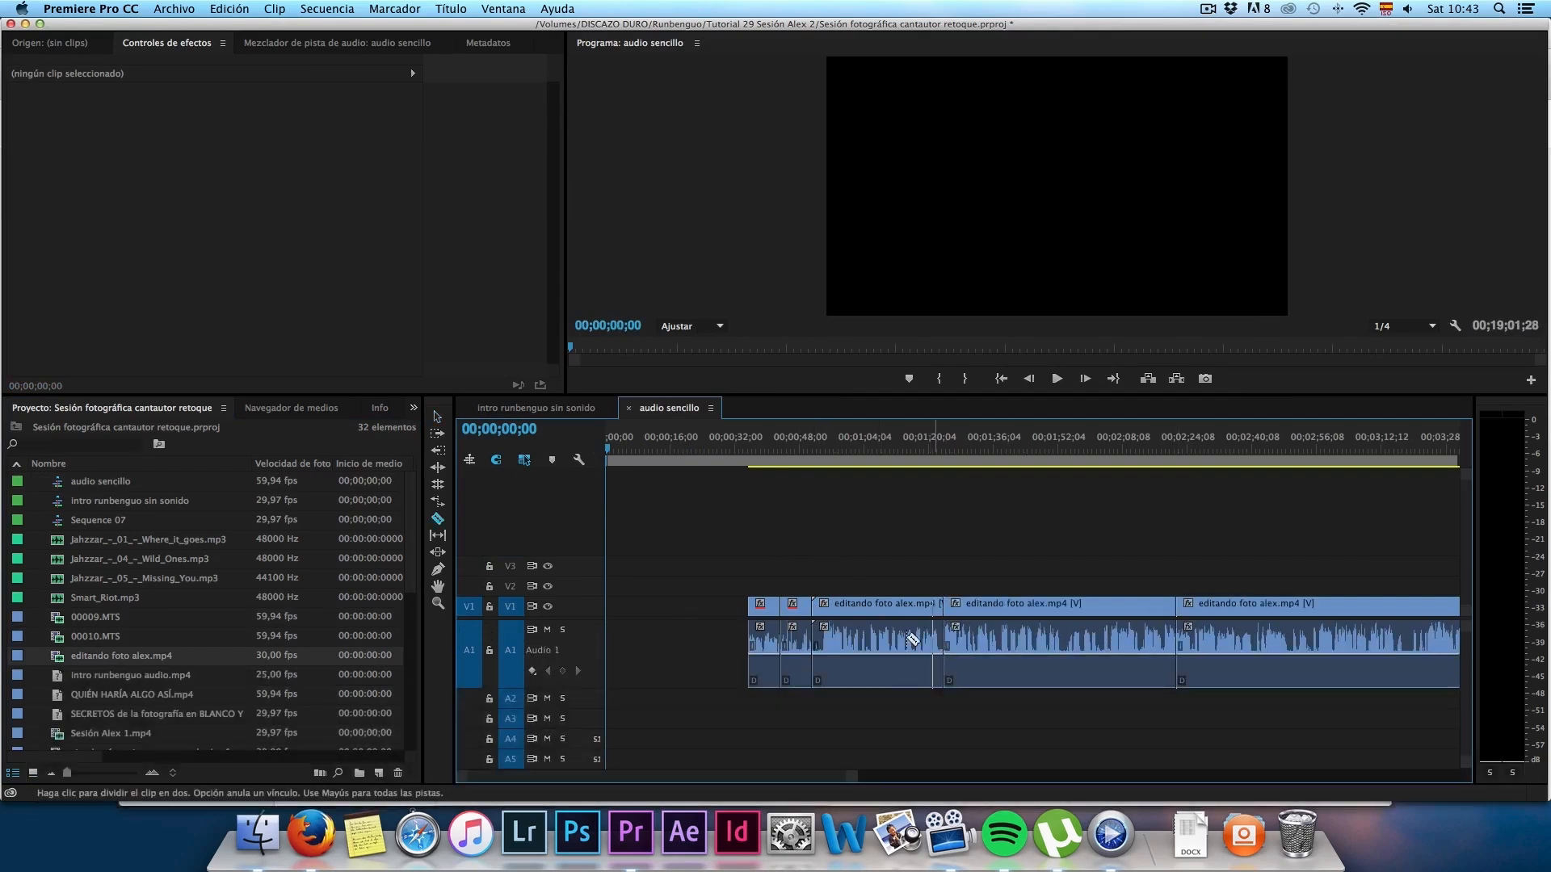
left_click(1063, 651)
left_click(873, 638)
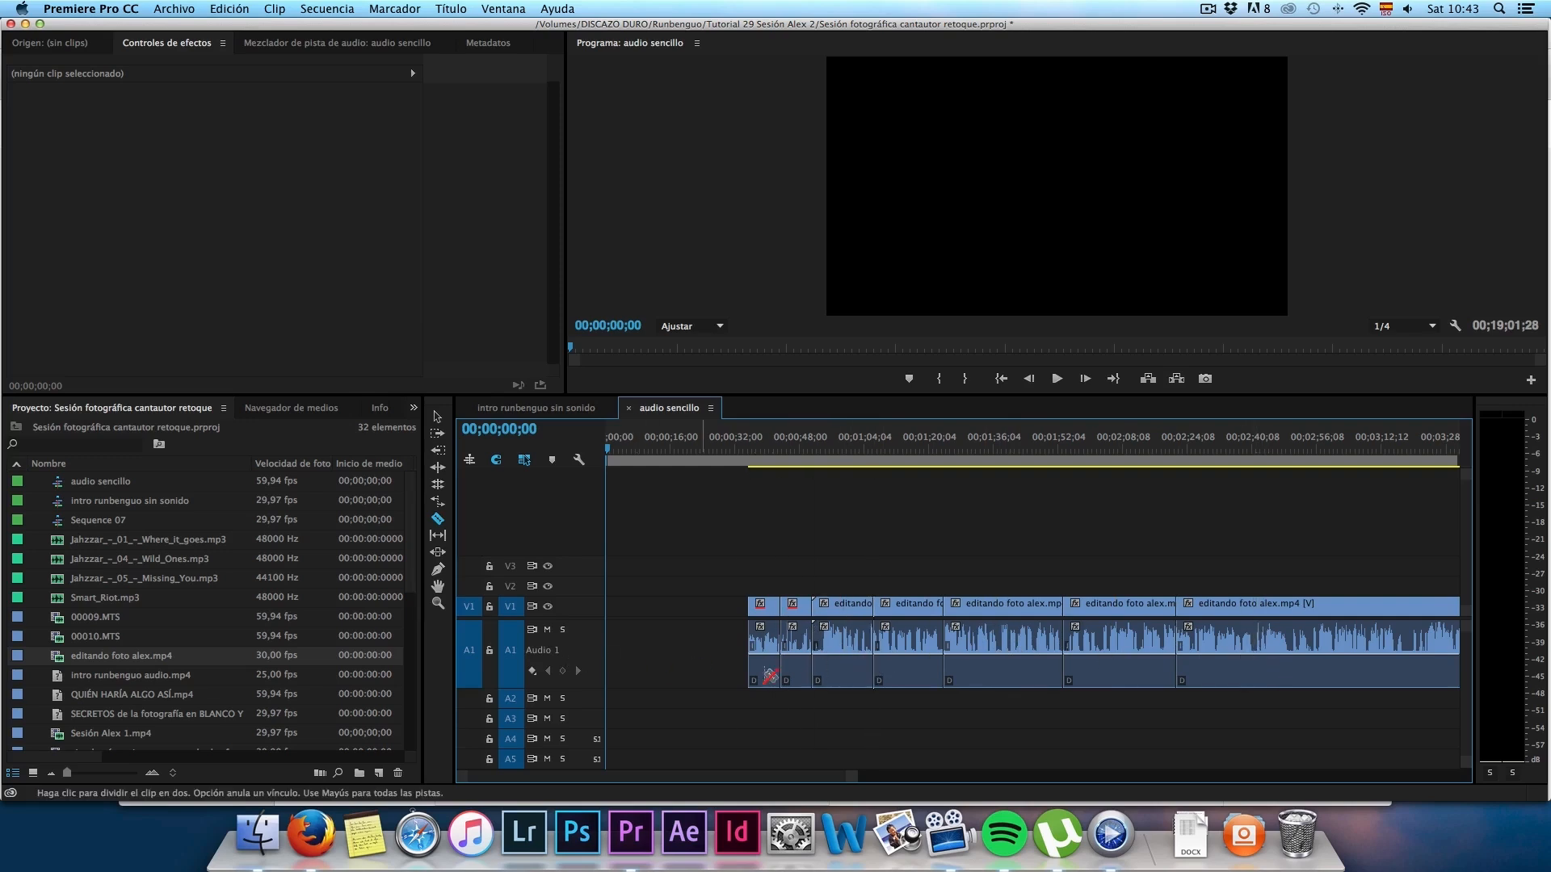
key("minus")
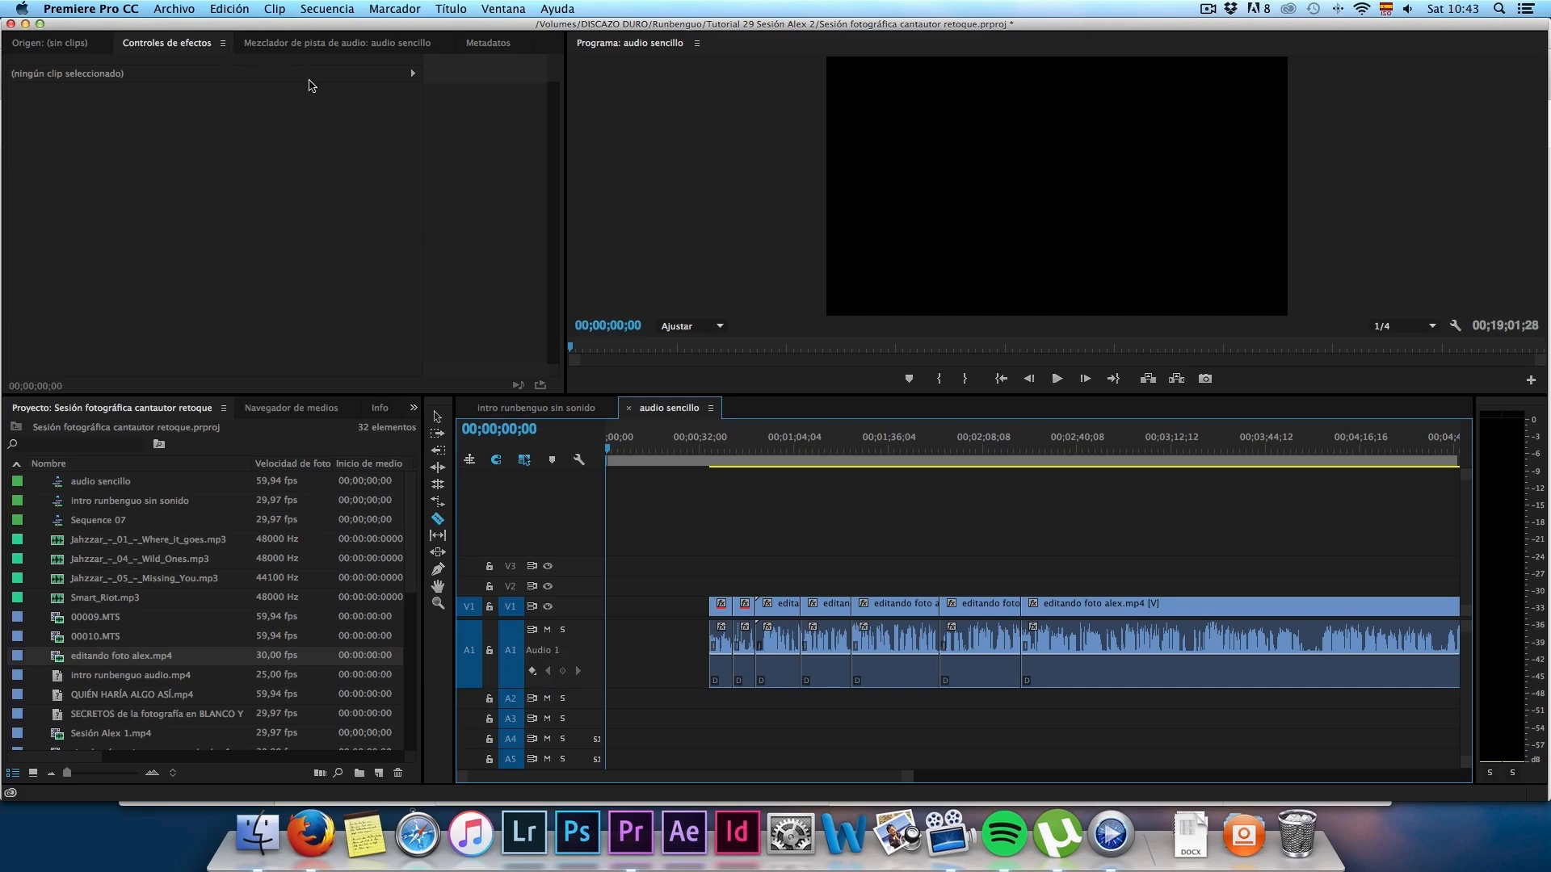
Step: Add a Compresor effect from Amplitud y compresión to Audio 1 in the audio track mixer and play the sequence from about 00;01;12;58
left_click(321, 44)
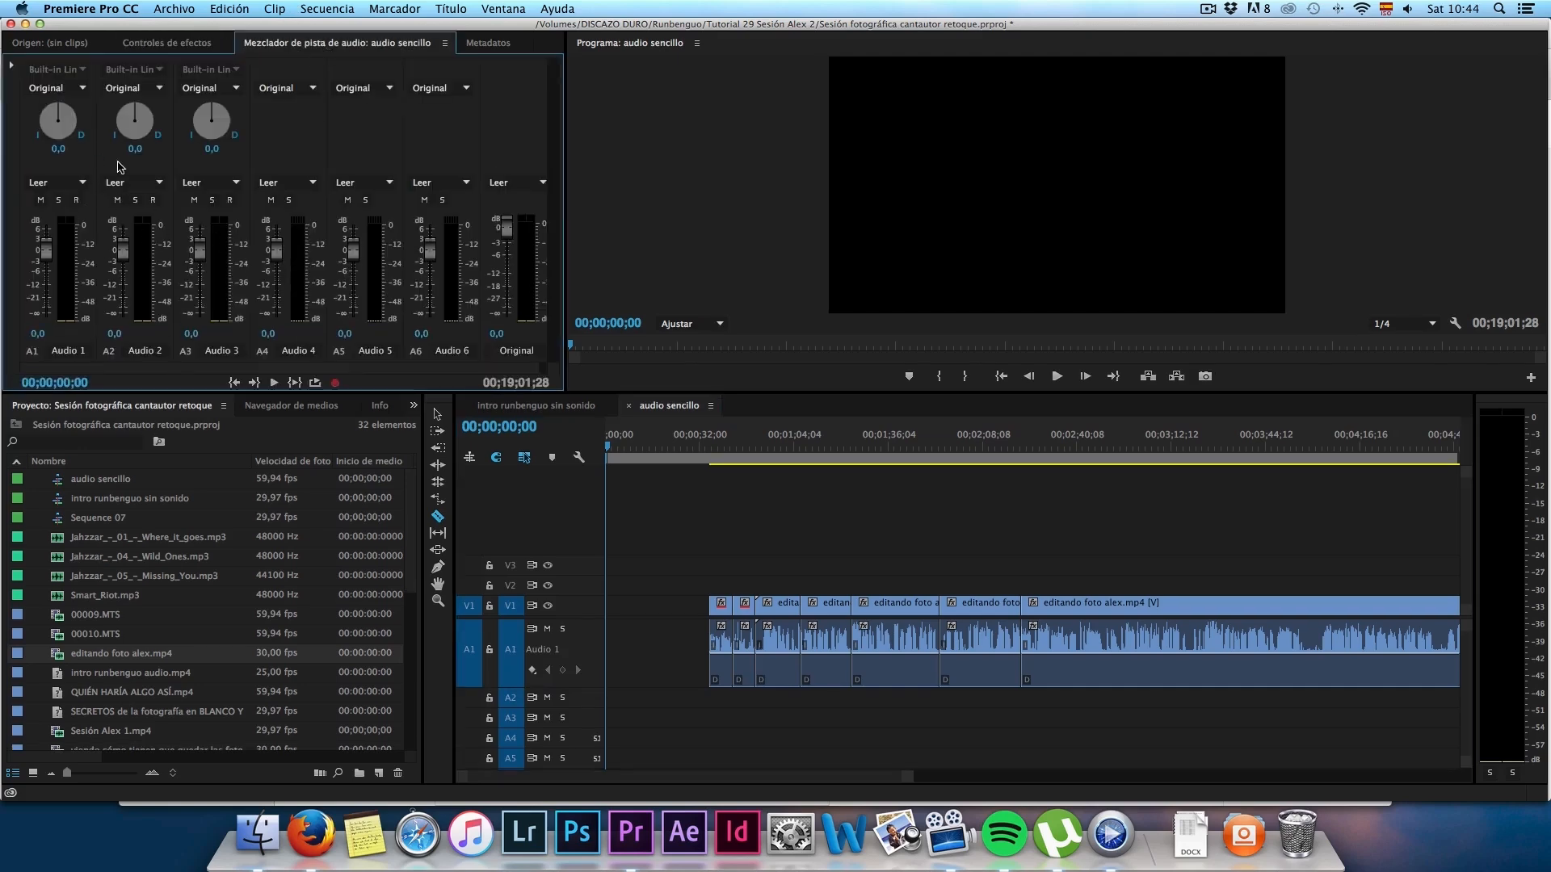
left_click(13, 71)
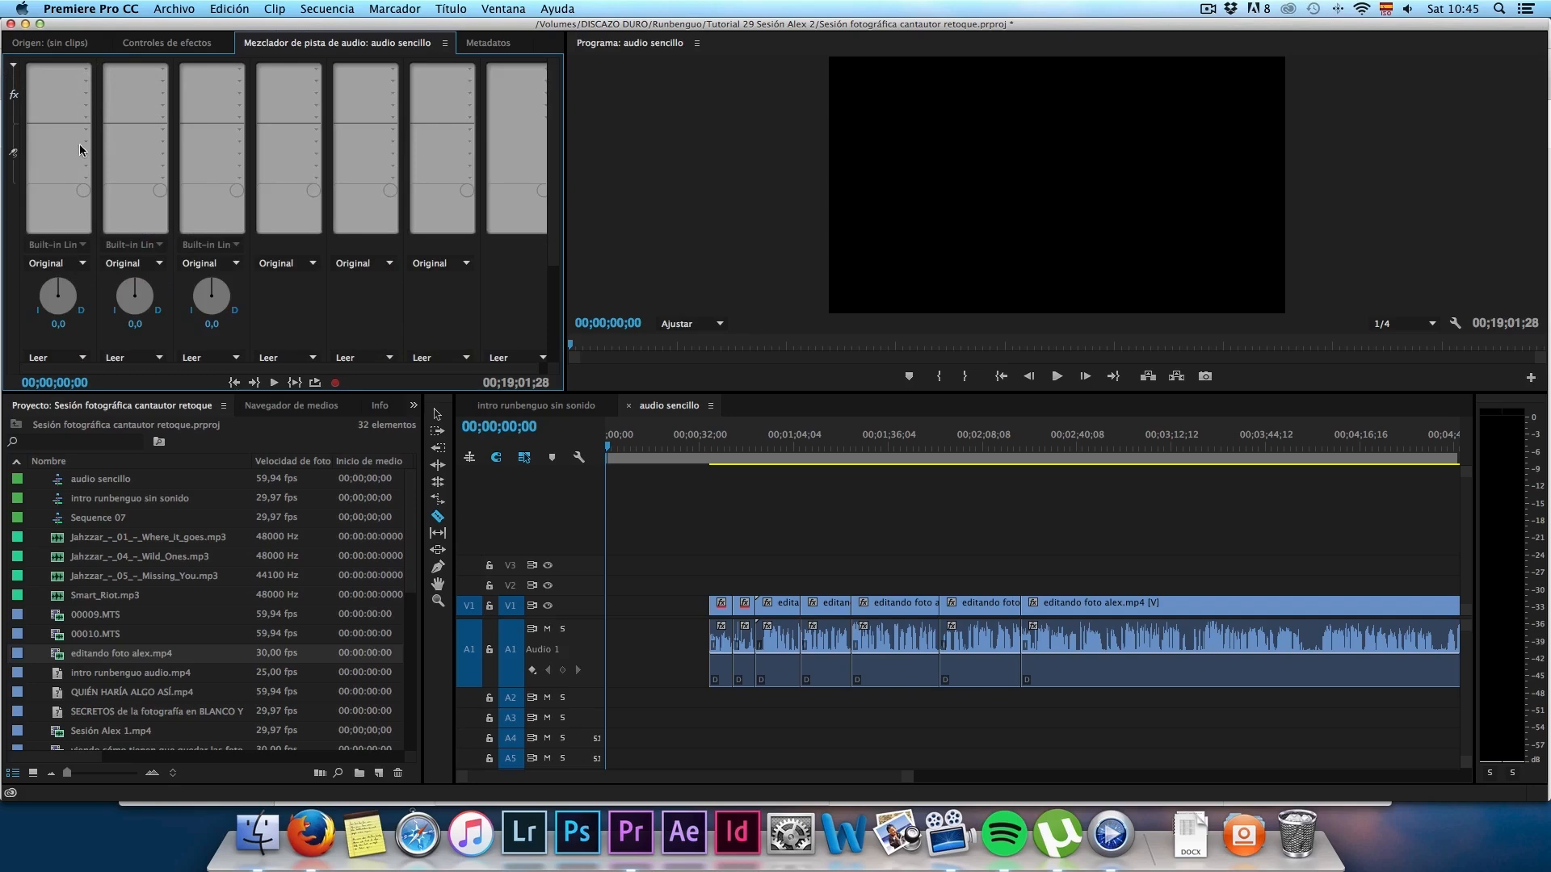
left_click(87, 72)
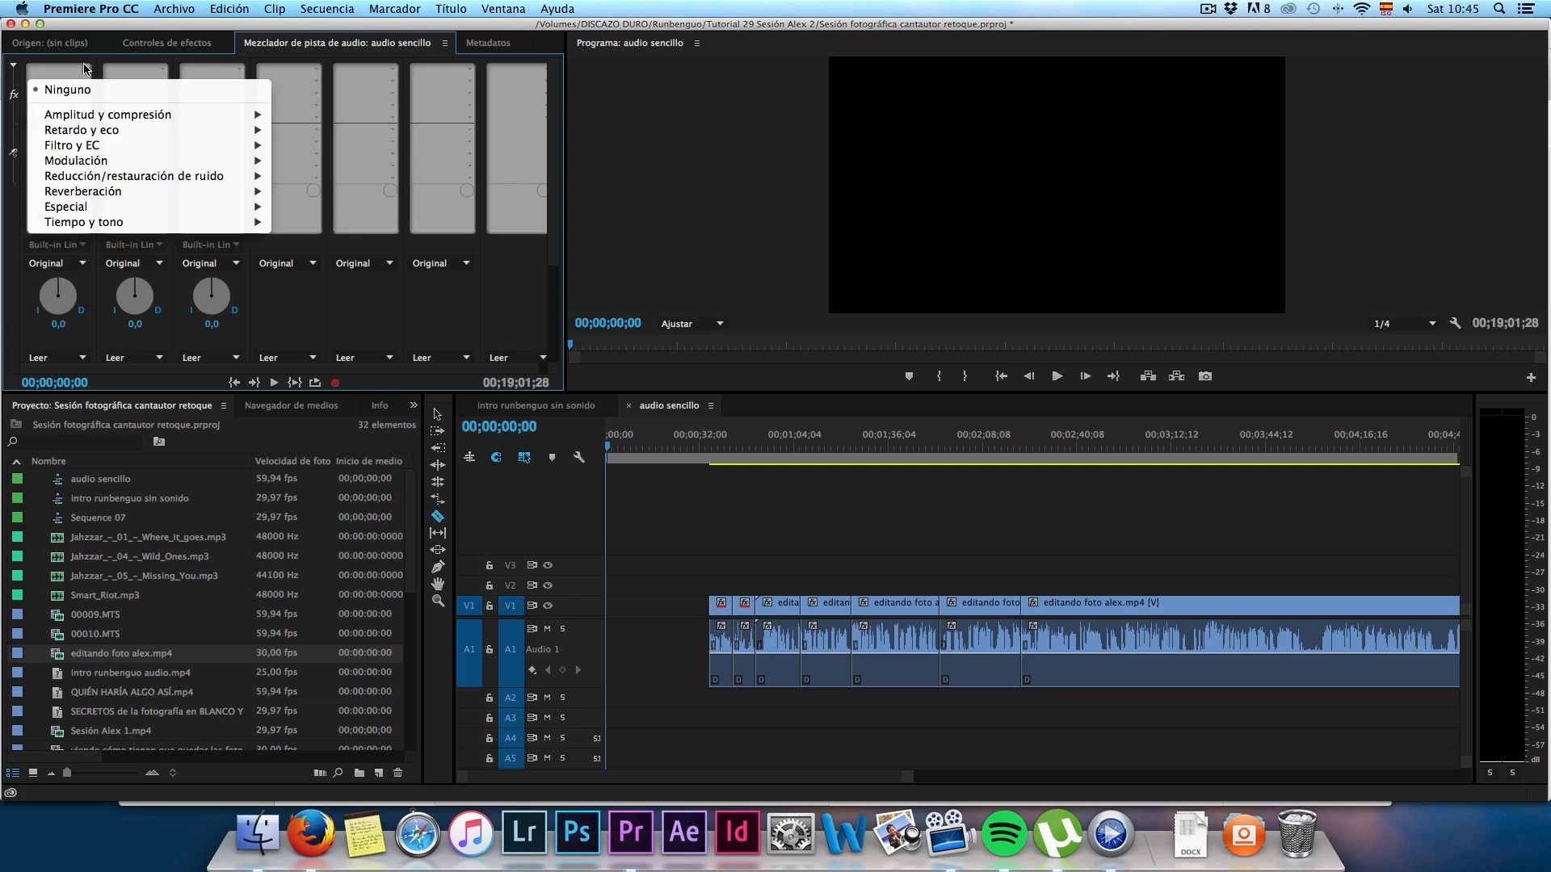
mouse_move(78, 121)
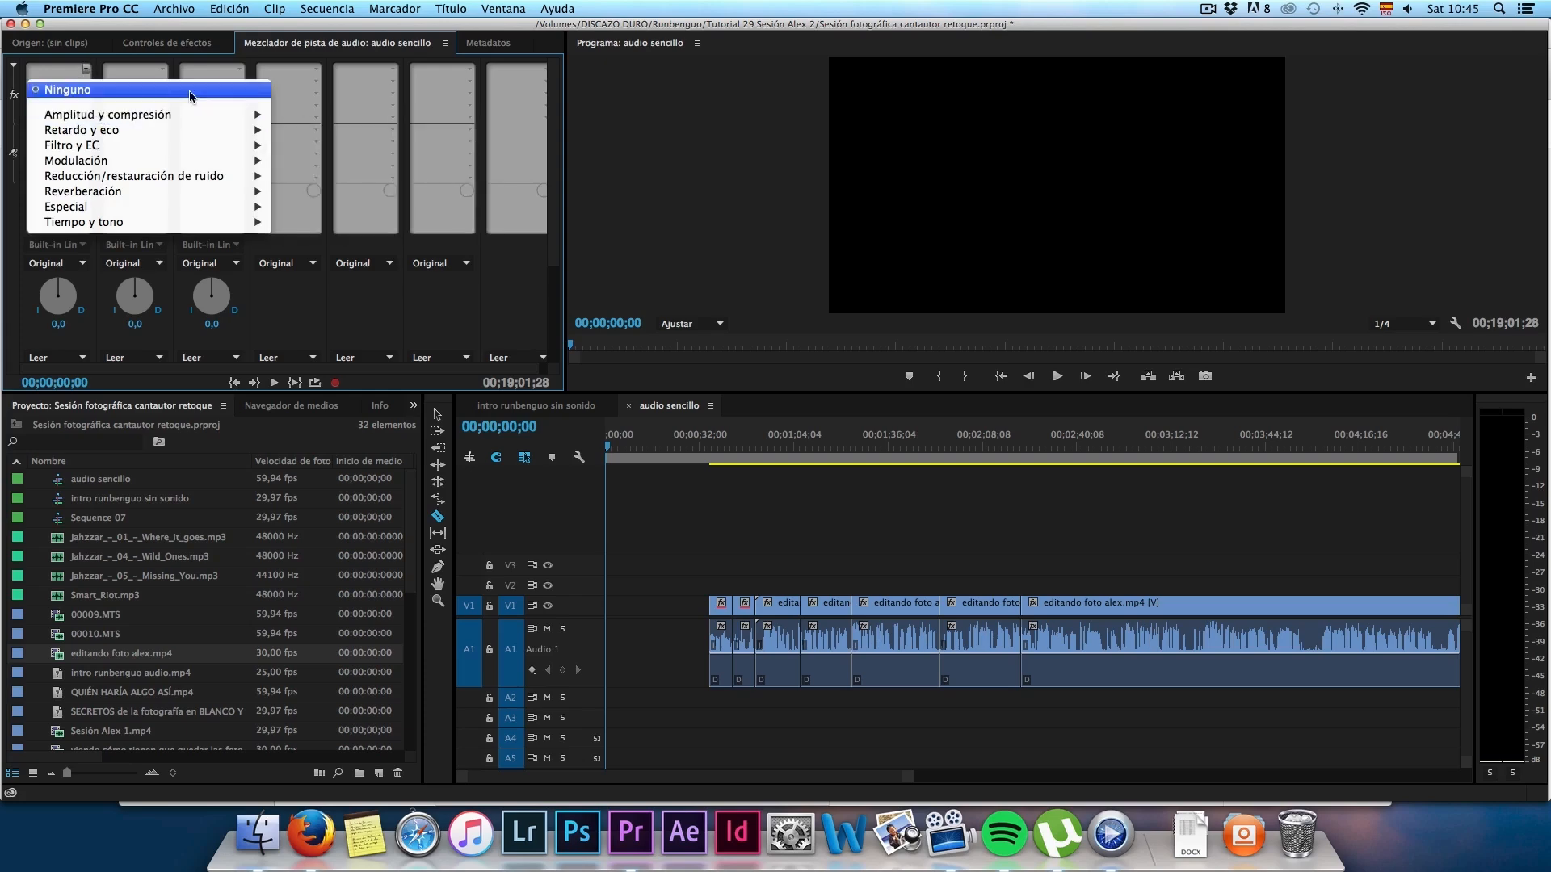
left_click(300, 113)
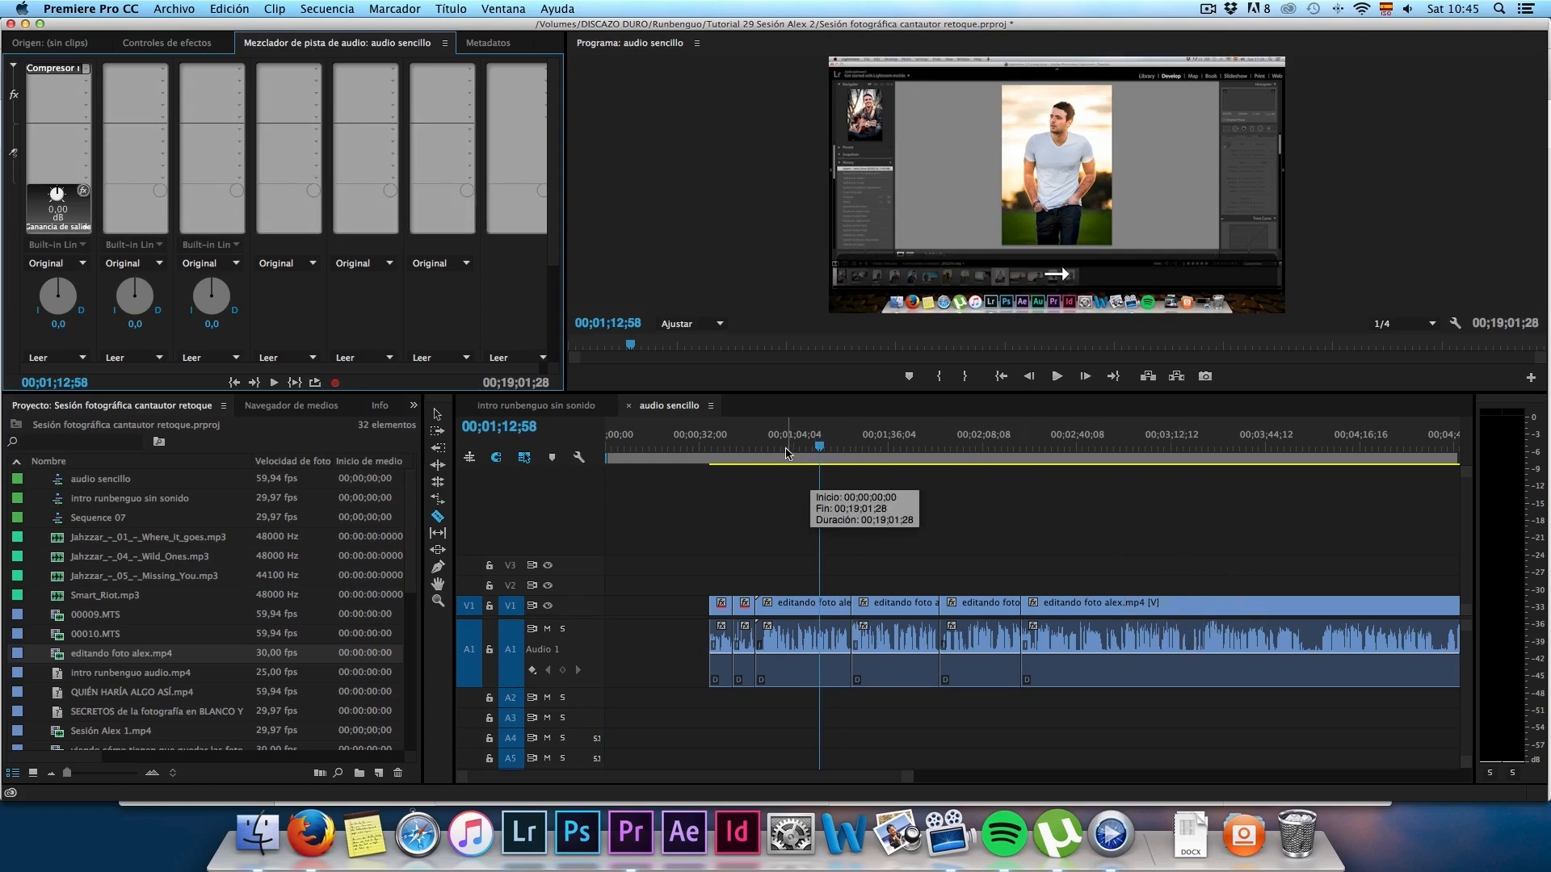
key("space")
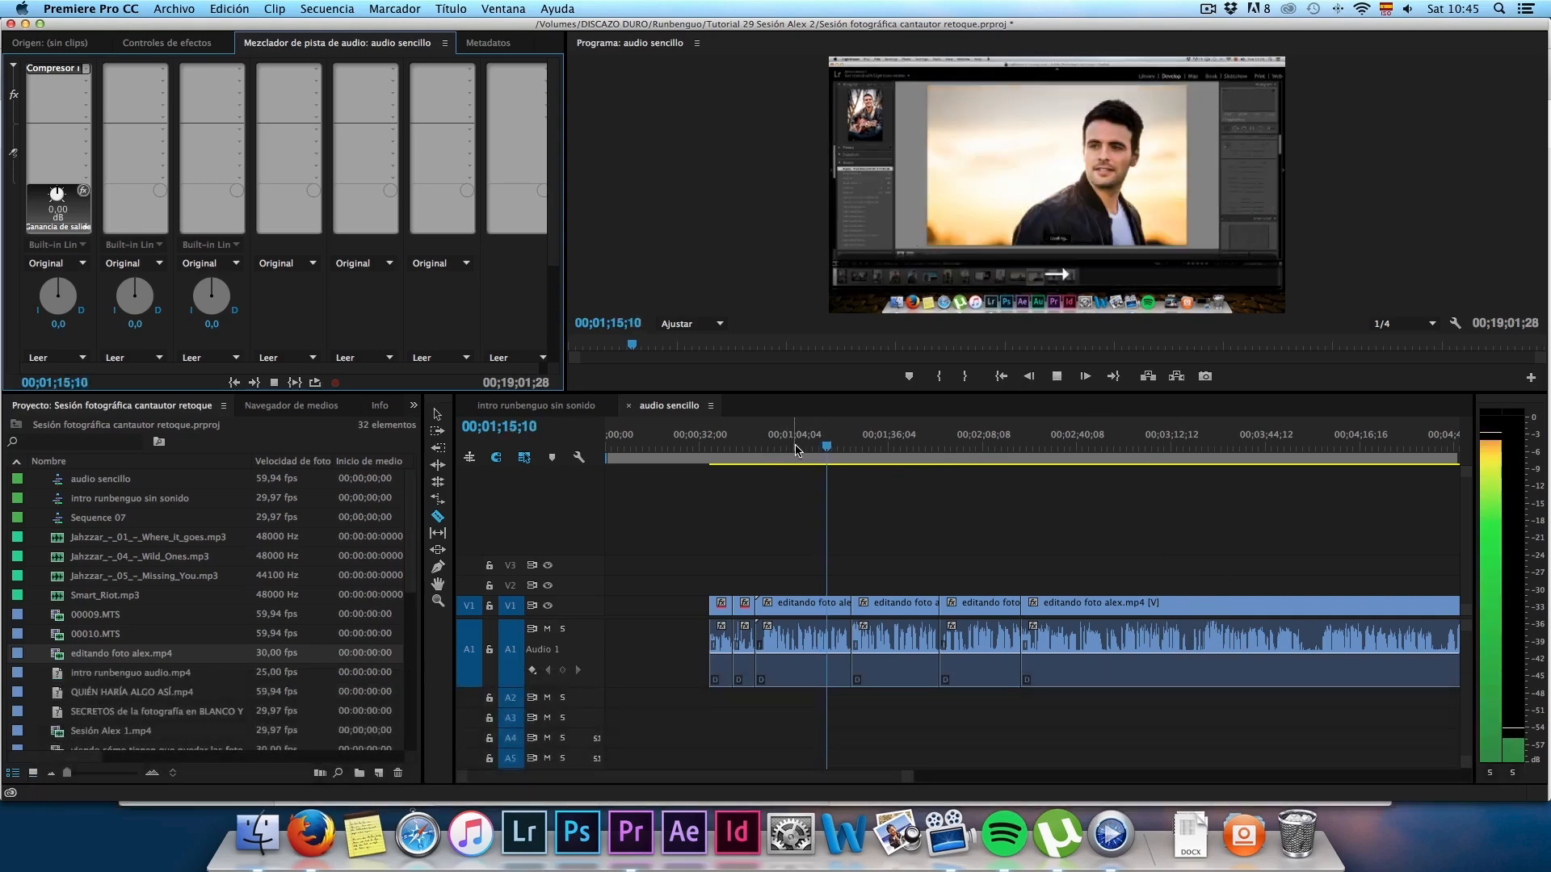
key("space")
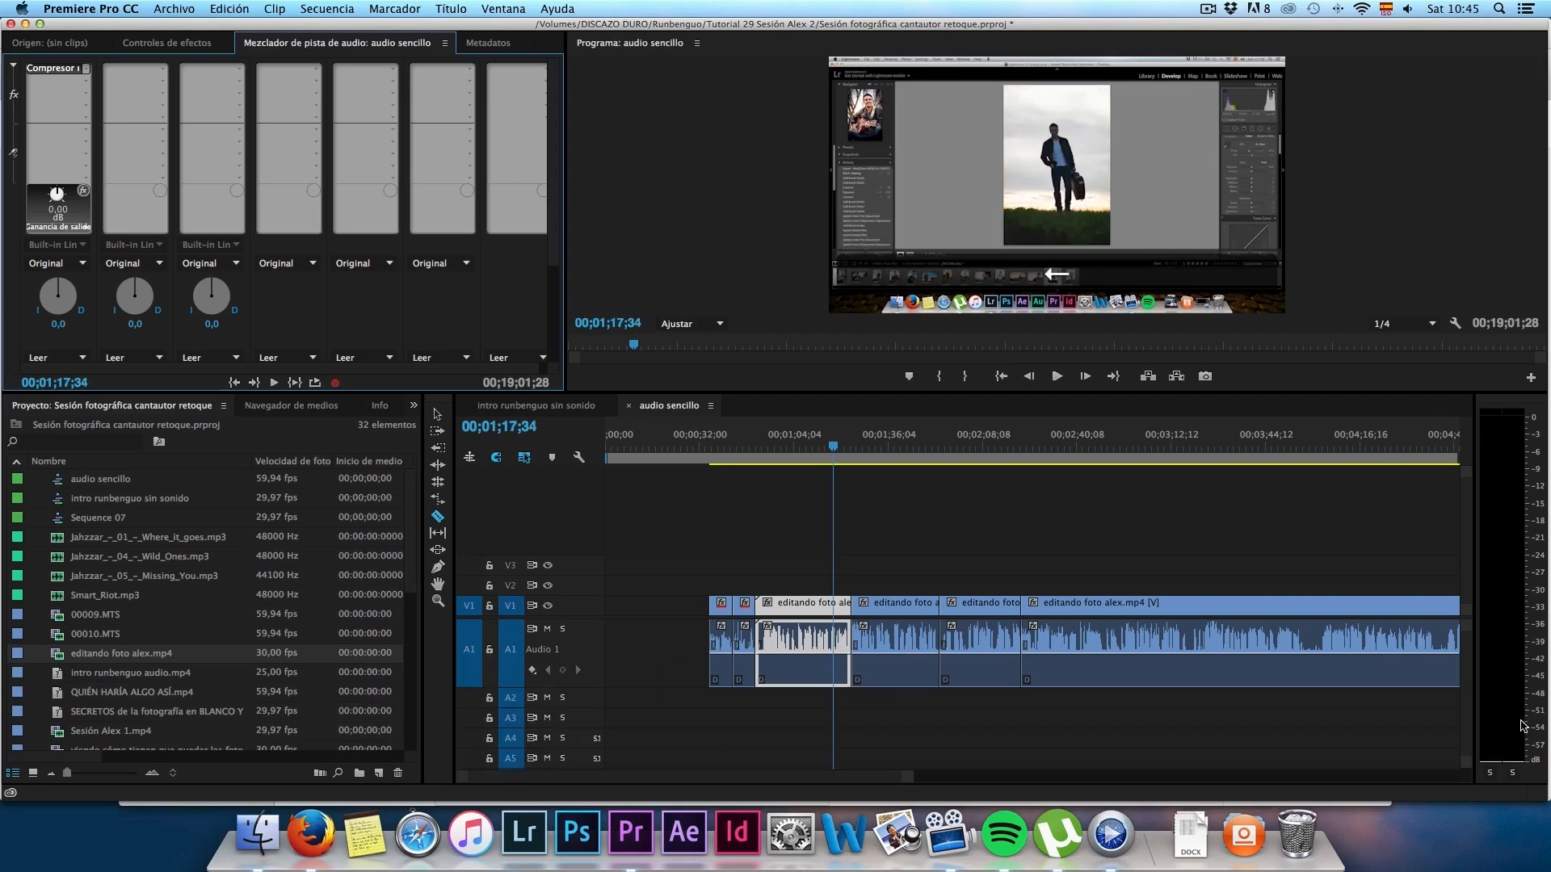
Step: Add the fill-right (Rellenar der) effect to Audio 1's second slot and play the sequence from about 00;01;12;15
left_click(83, 83)
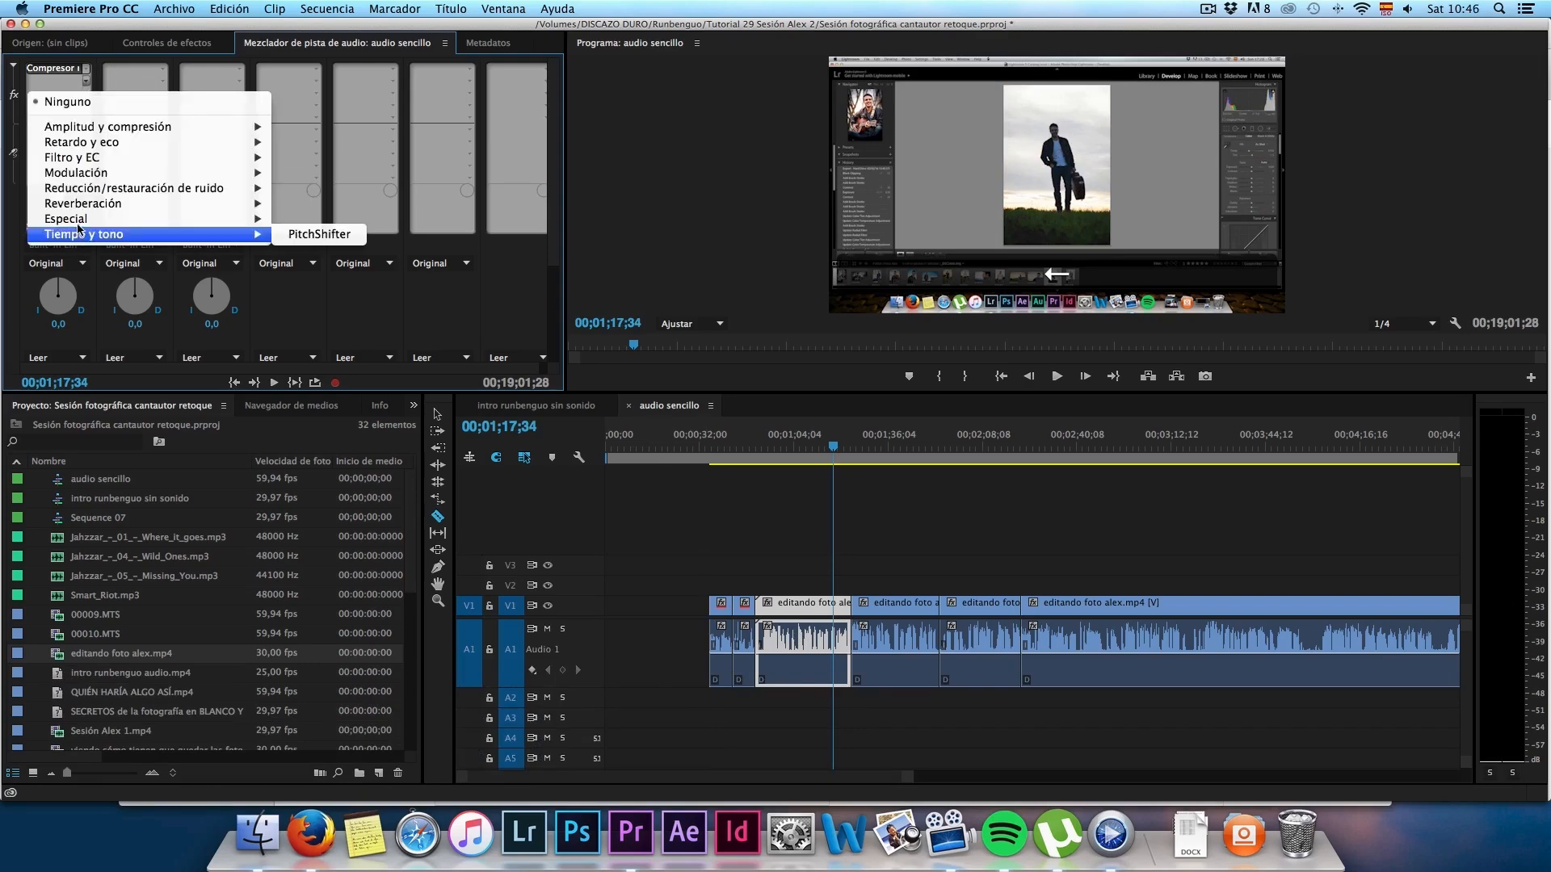
mouse_move(79, 223)
left_click(340, 311)
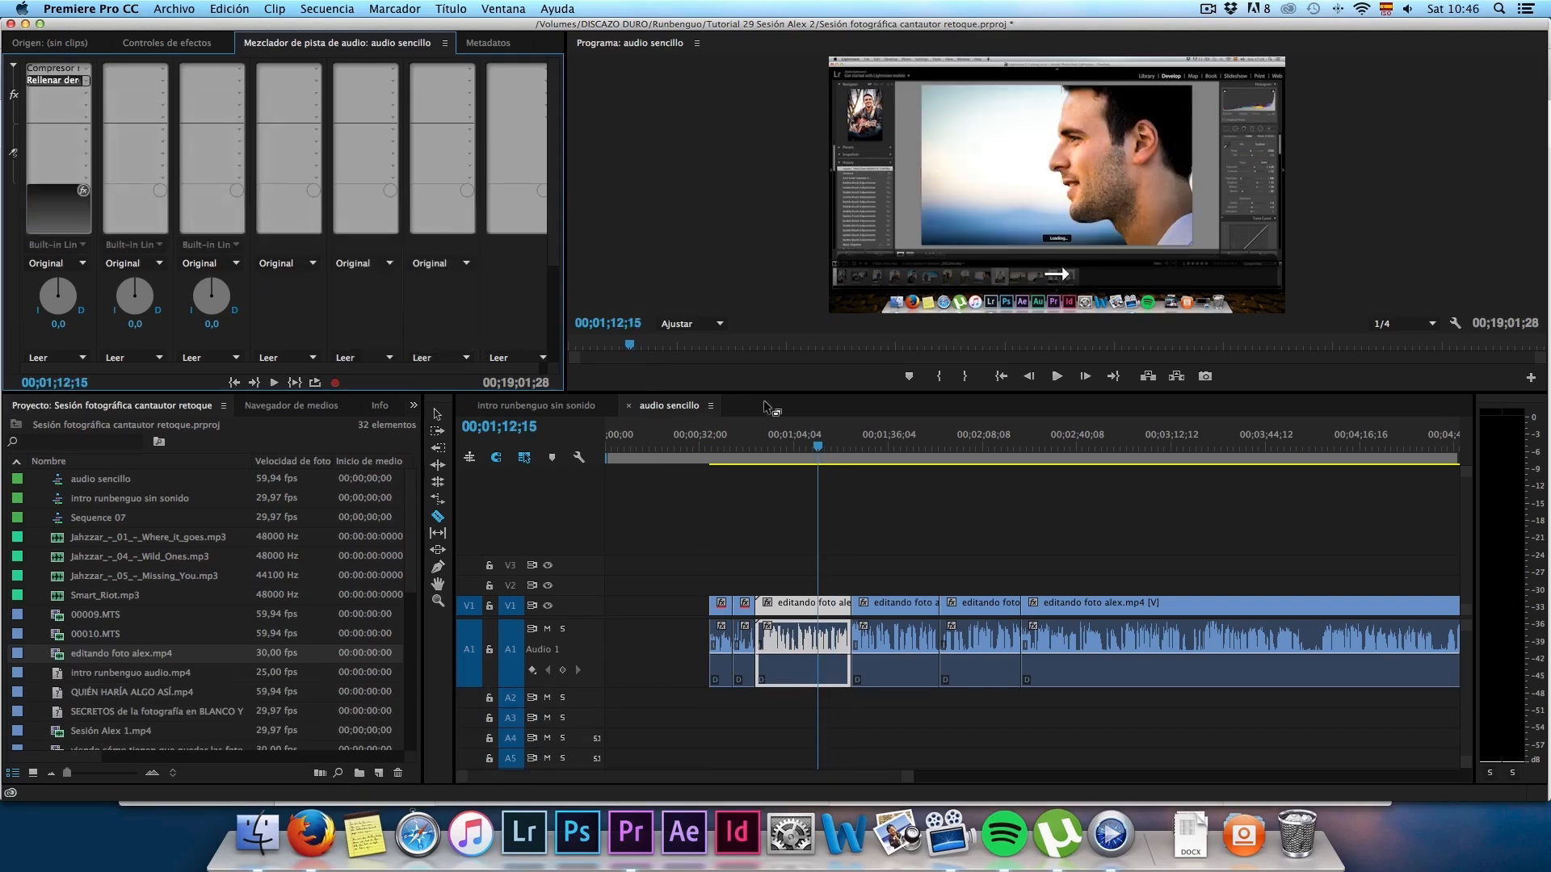
key("space")
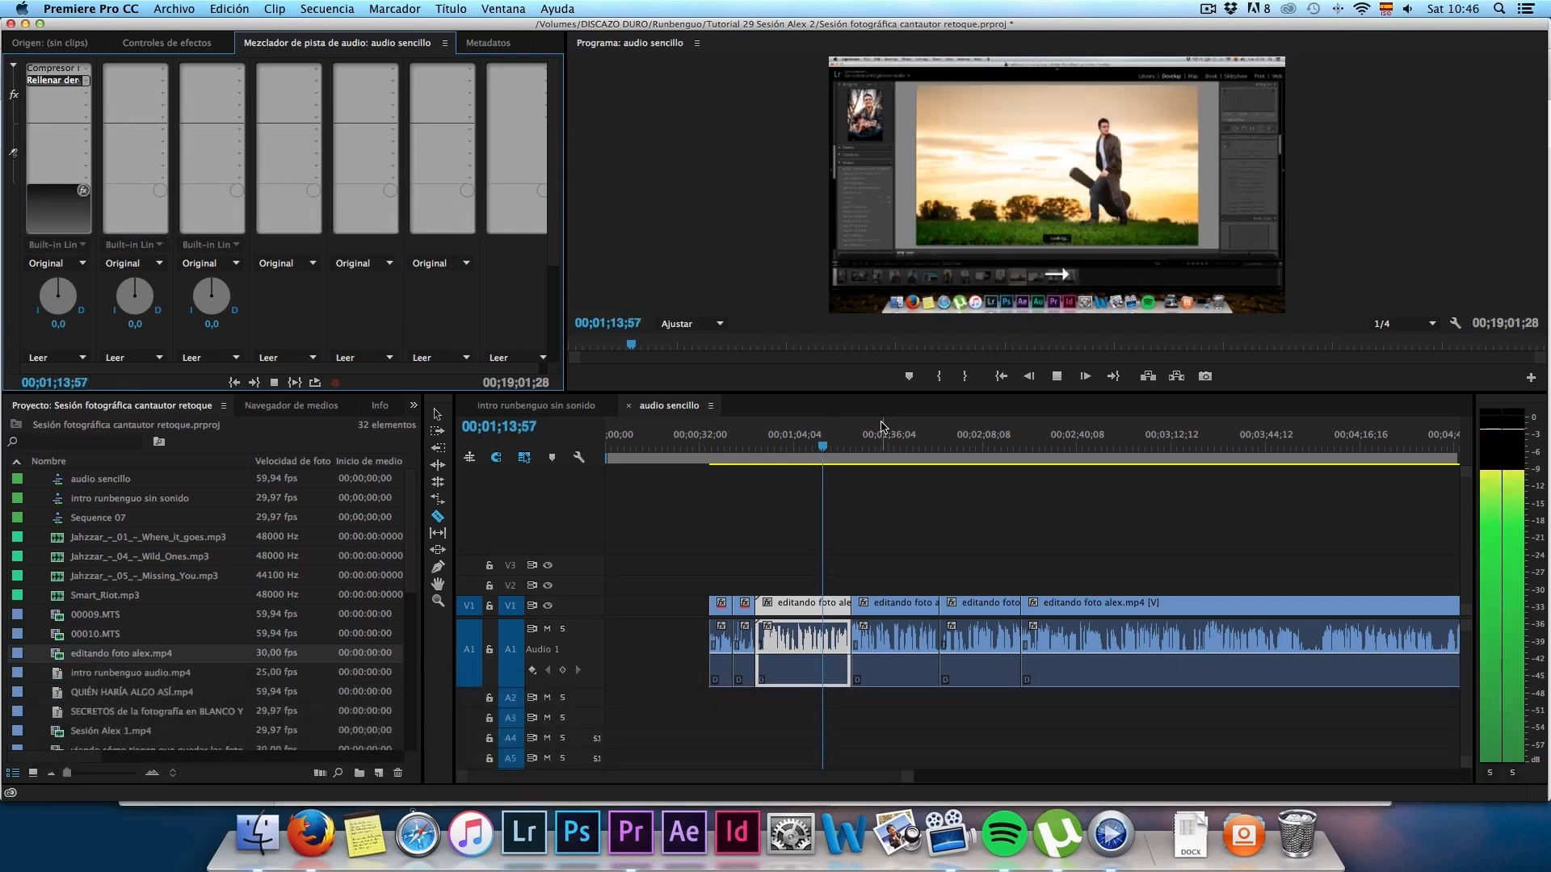
key("space")
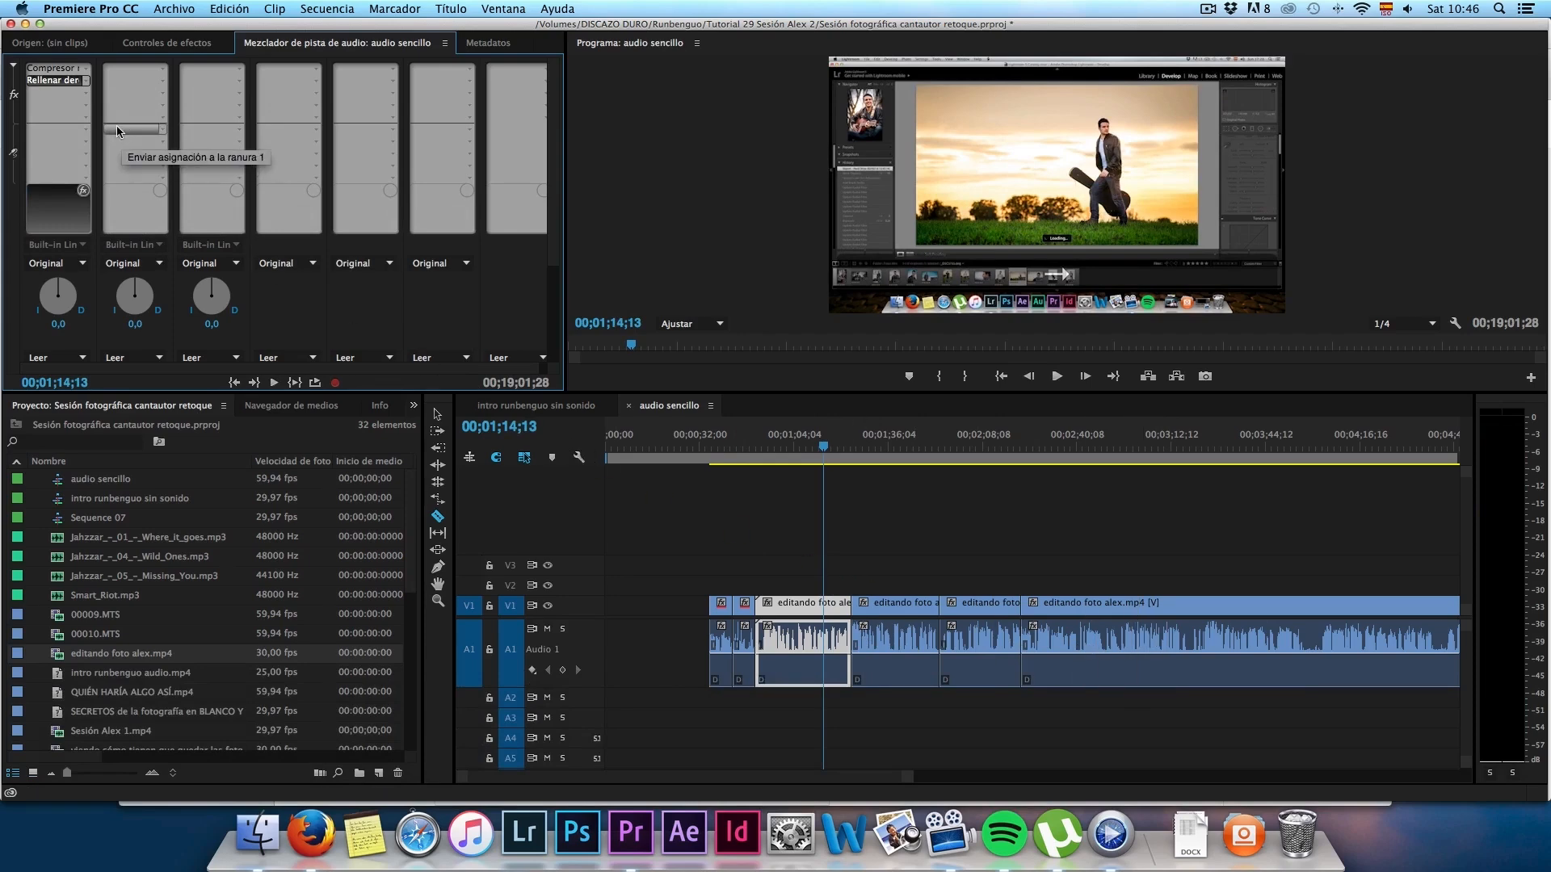
Step: Add the DeNoiser effect to Audio 1's third slot and set its Reduction to -4.5 dB
left_click(87, 94)
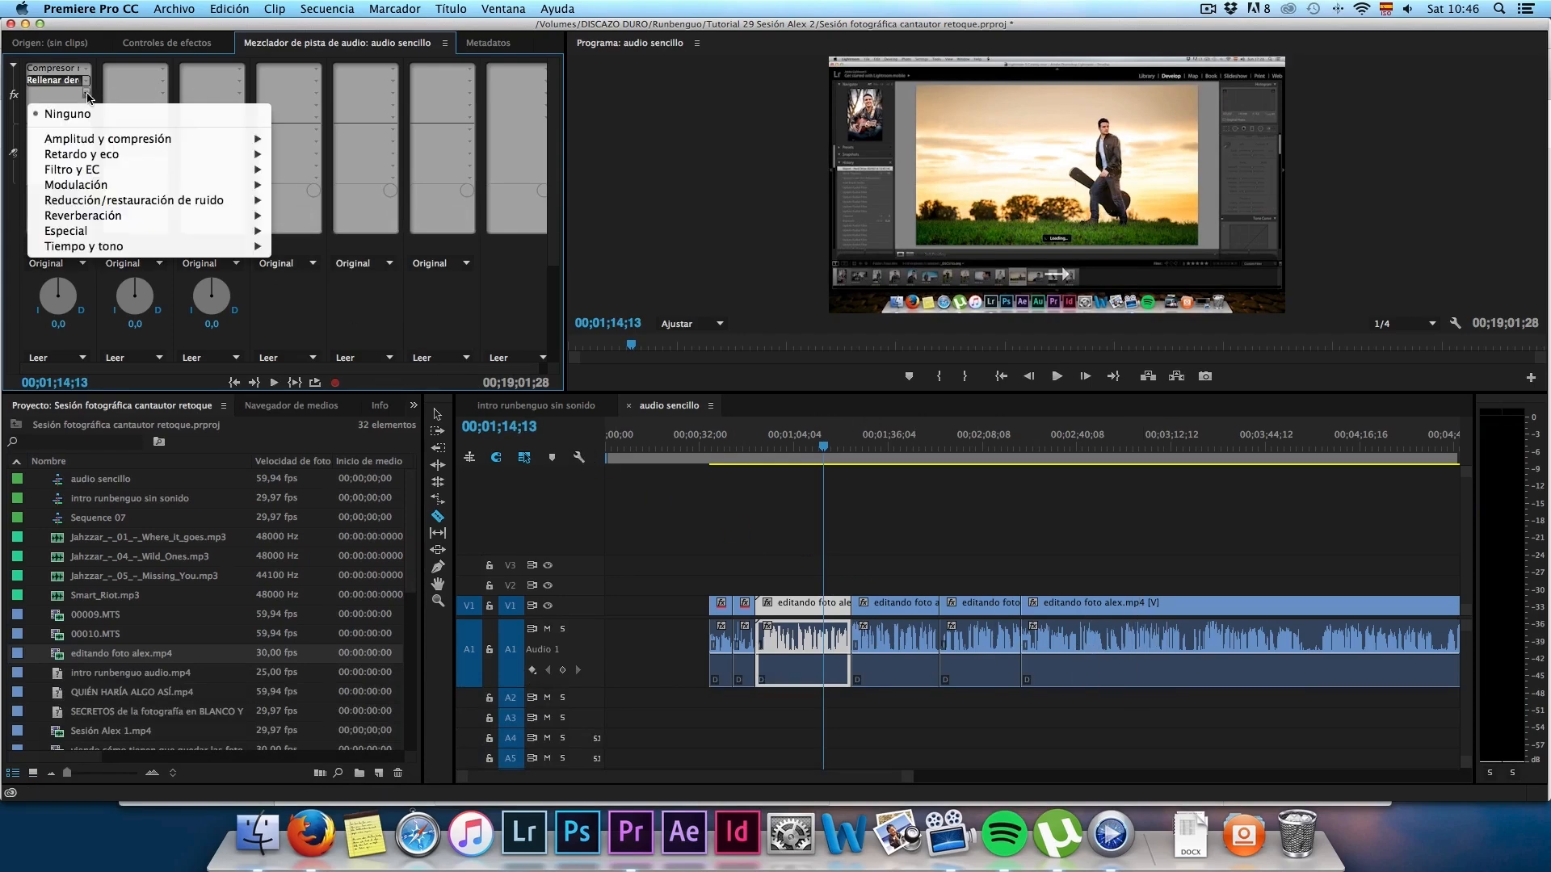
mouse_move(234, 200)
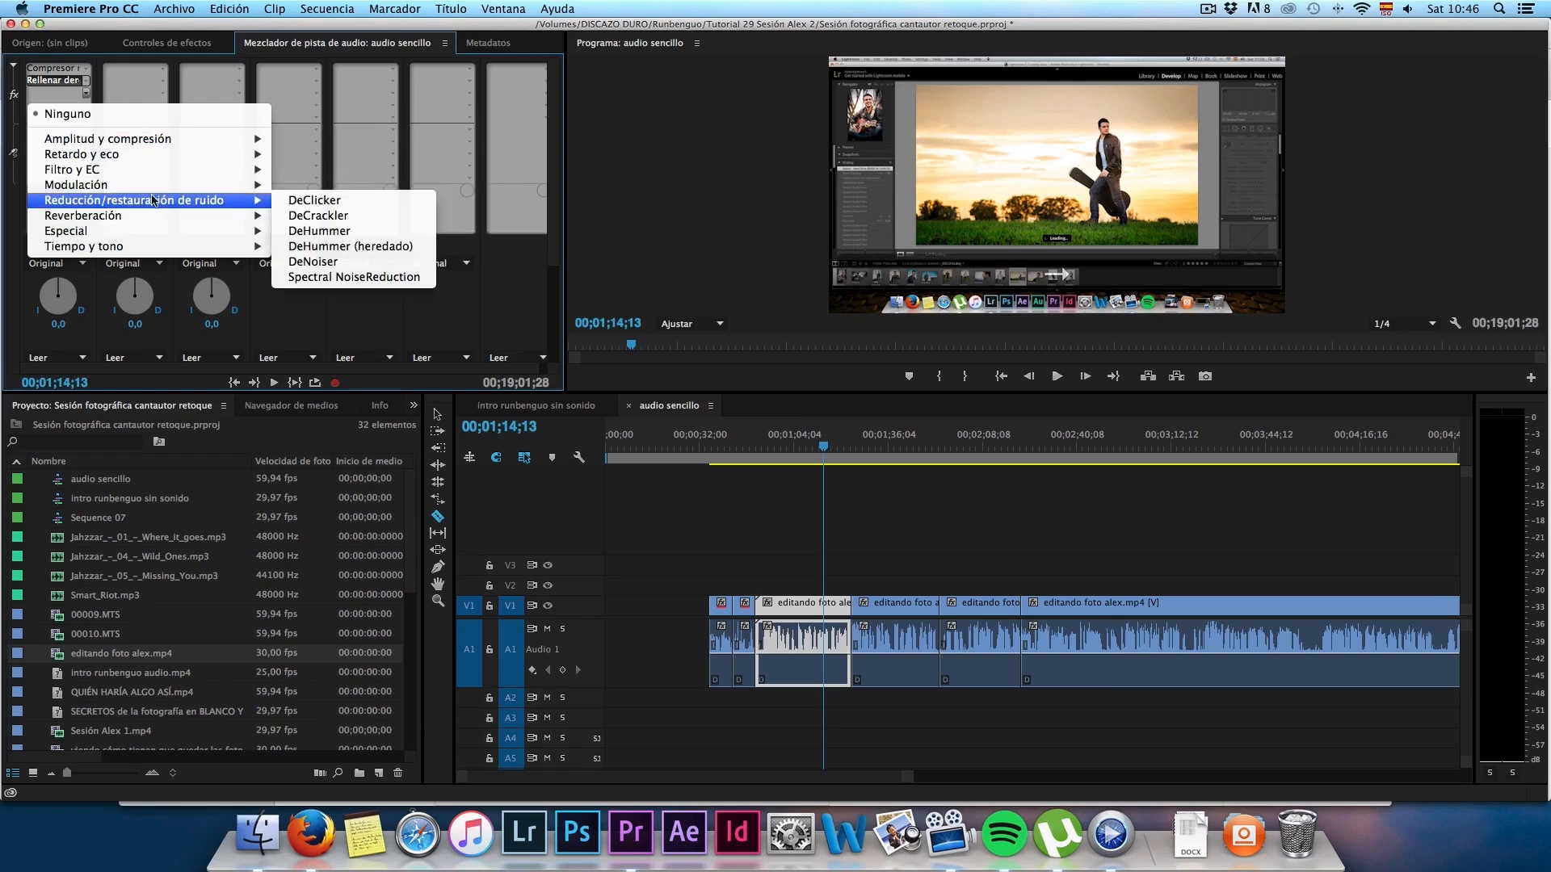
left_click(324, 263)
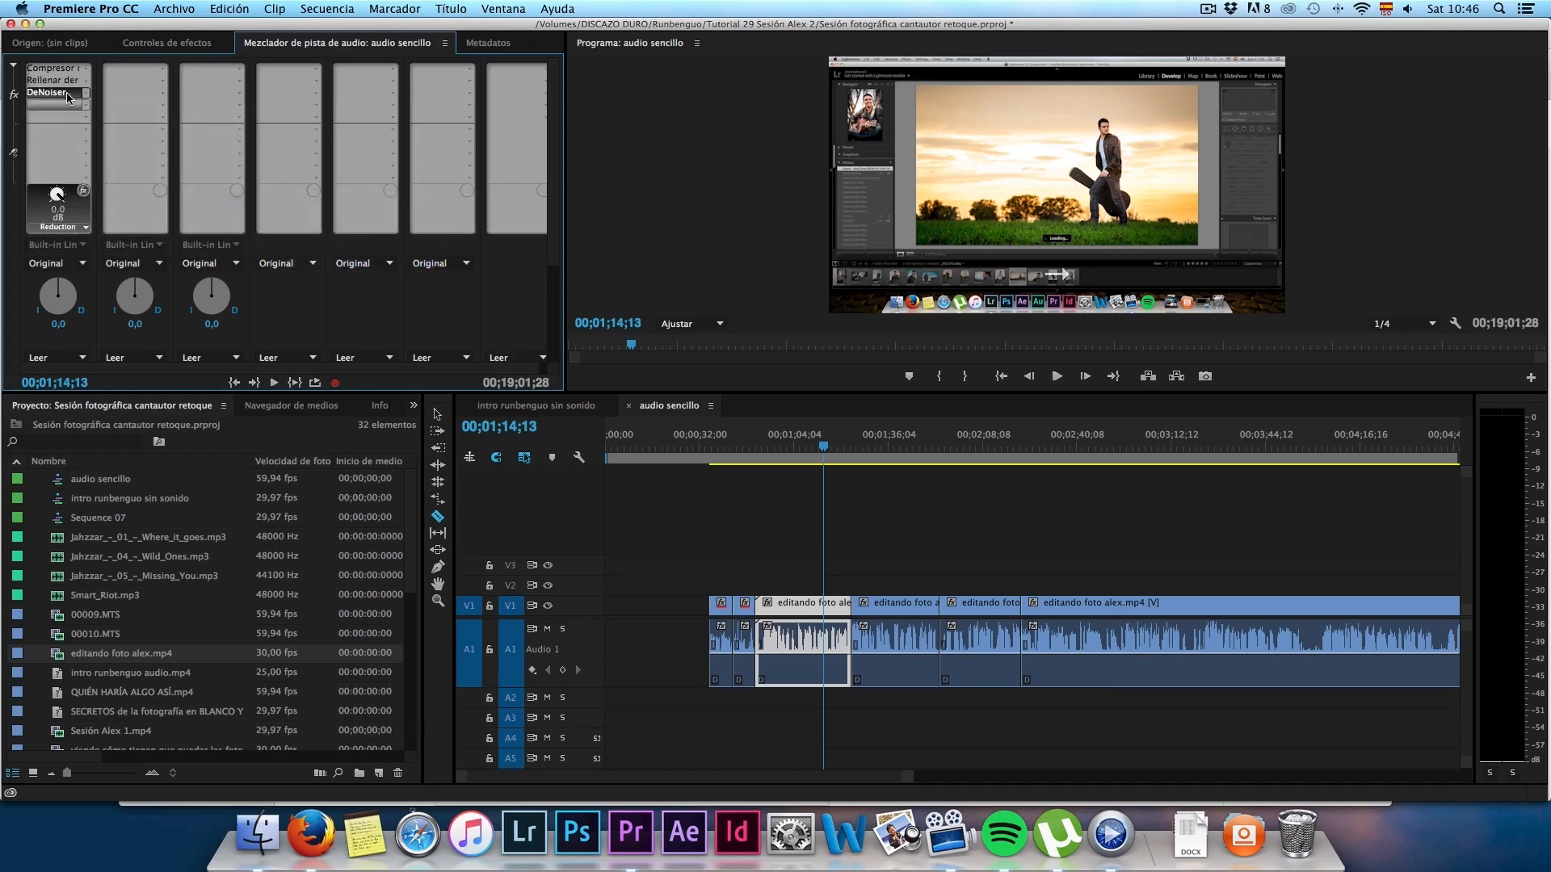
double_click(61, 94)
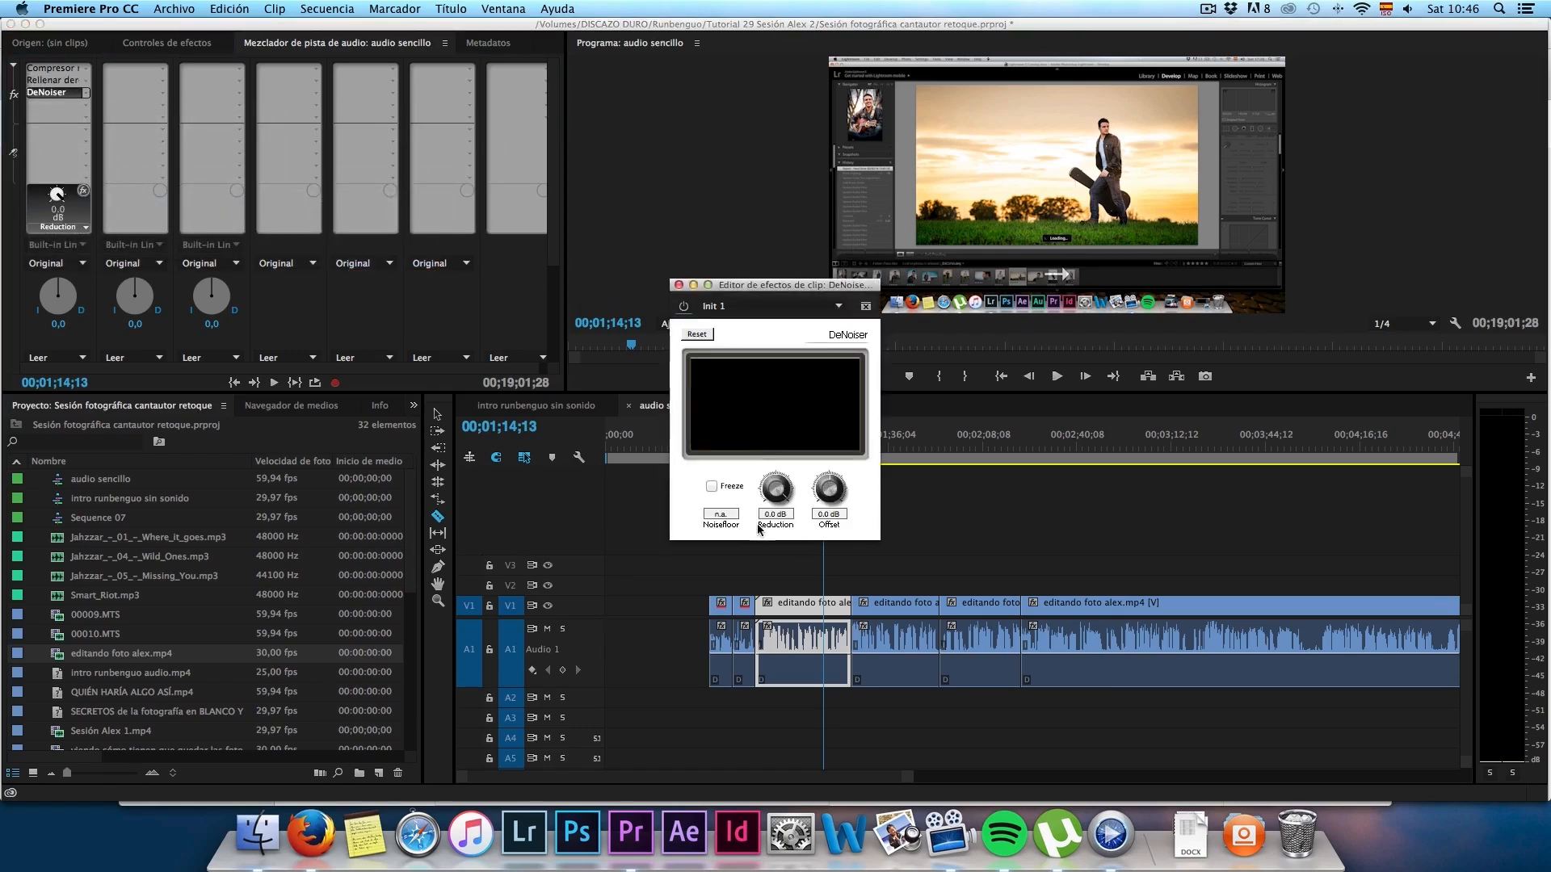
left_click_drag(792, 478, 770, 514)
left_click(678, 286)
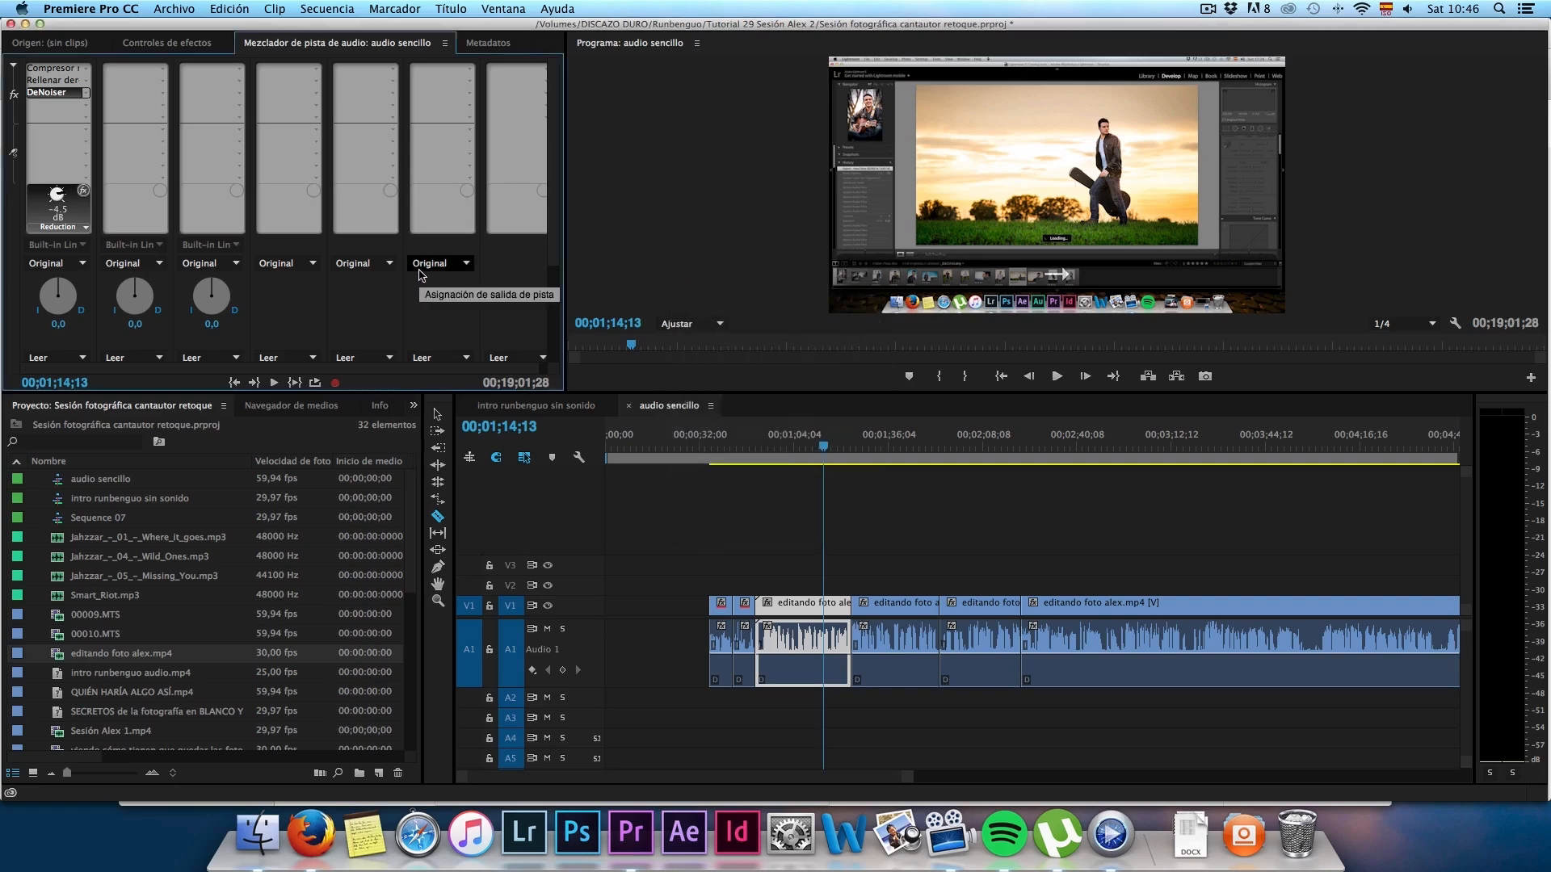
Step: Try the EQ effect in Audio 1's fourth slot and examine its band controls in the effect editor
left_click(84, 102)
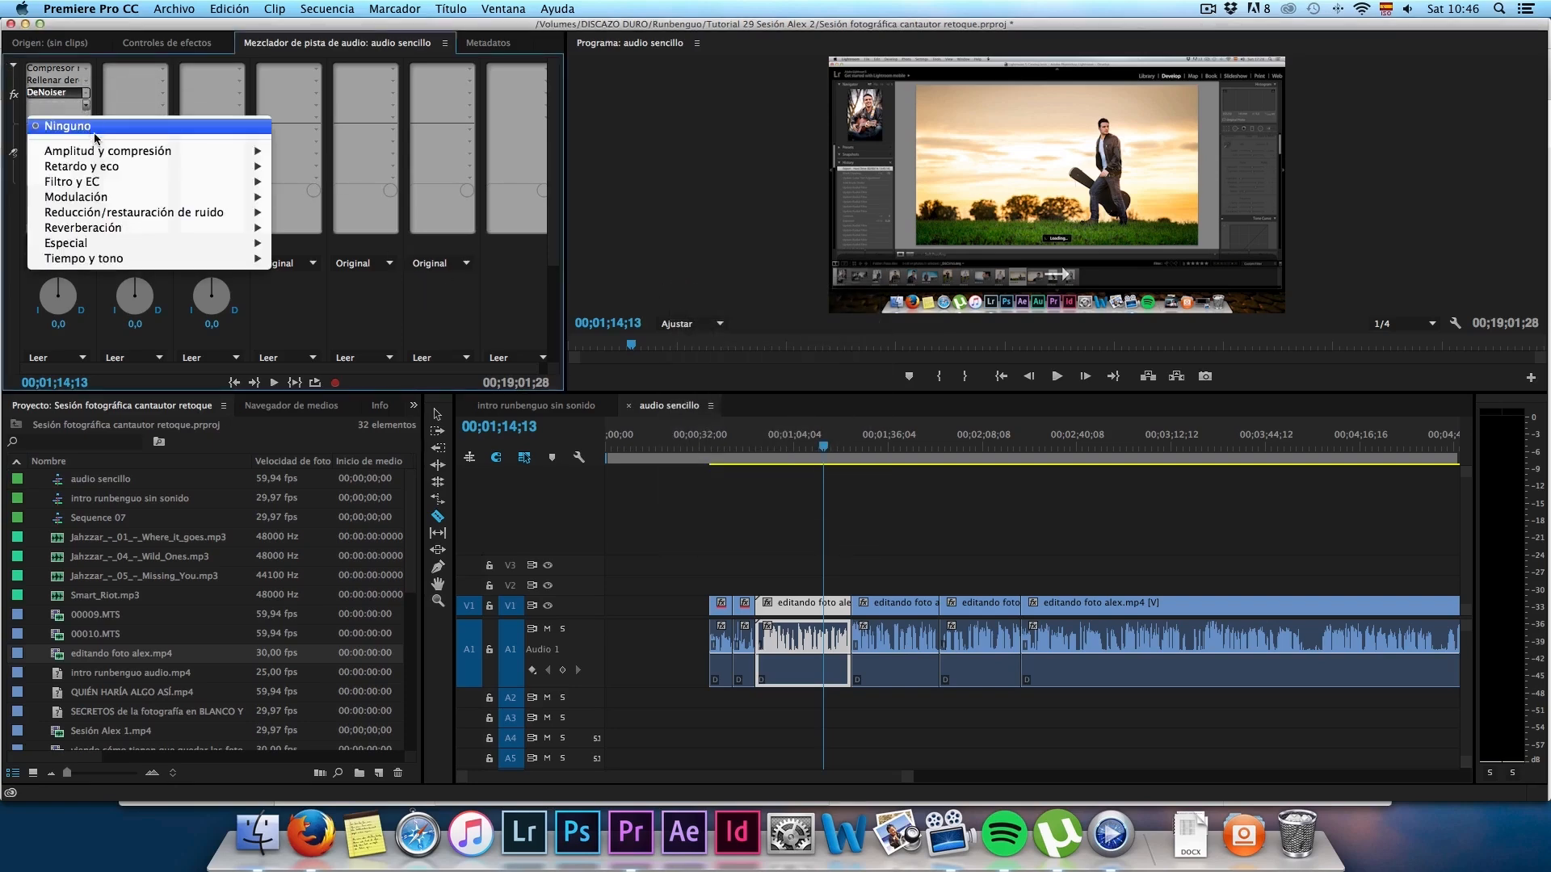
mouse_move(110, 155)
mouse_move(95, 183)
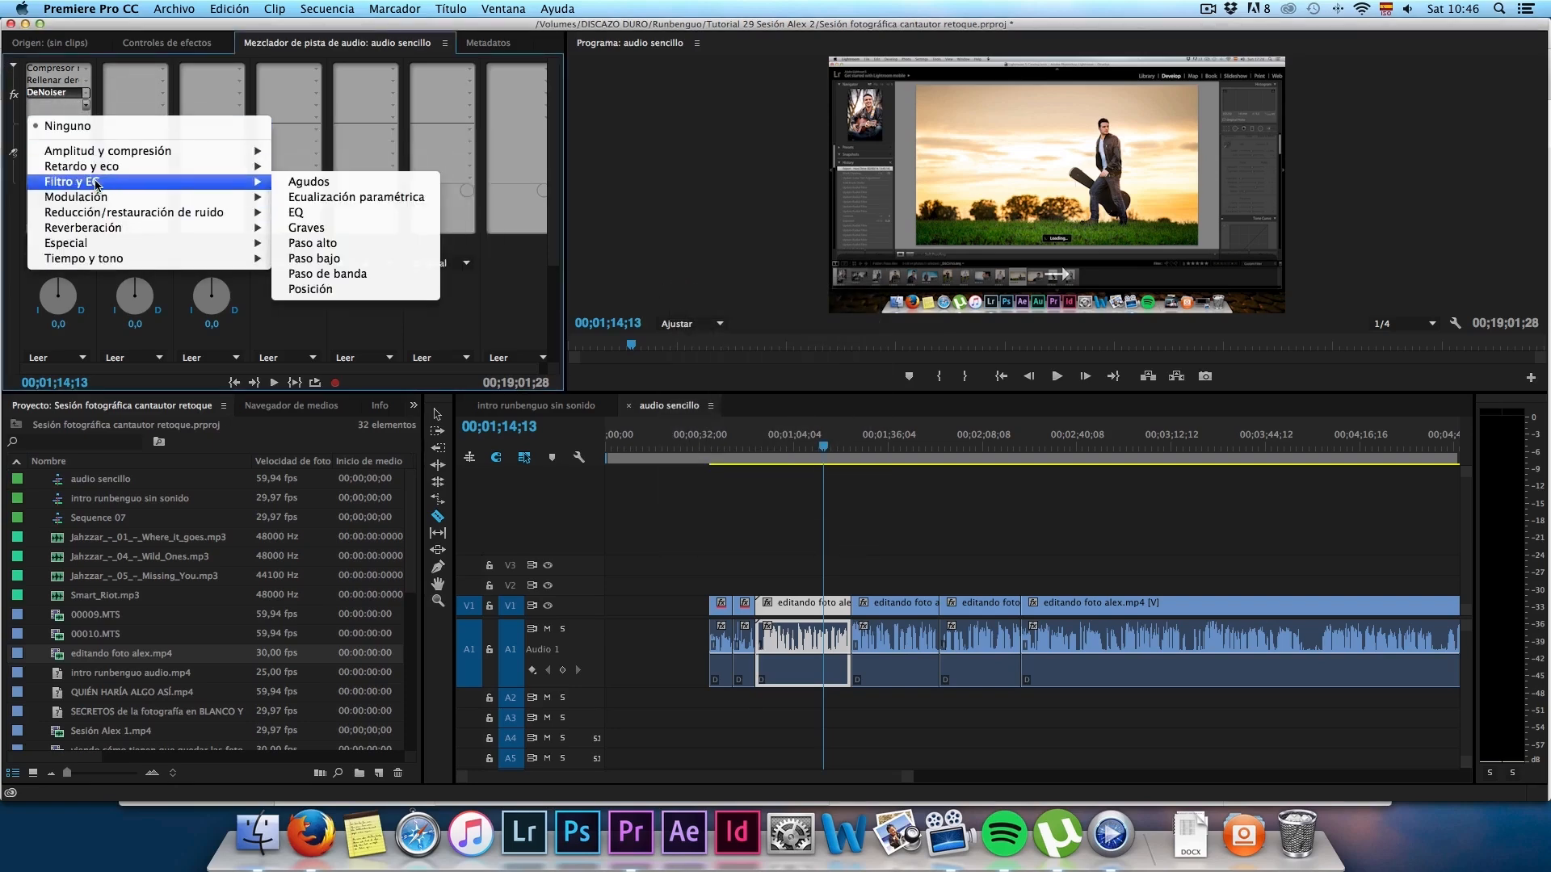
left_click(296, 213)
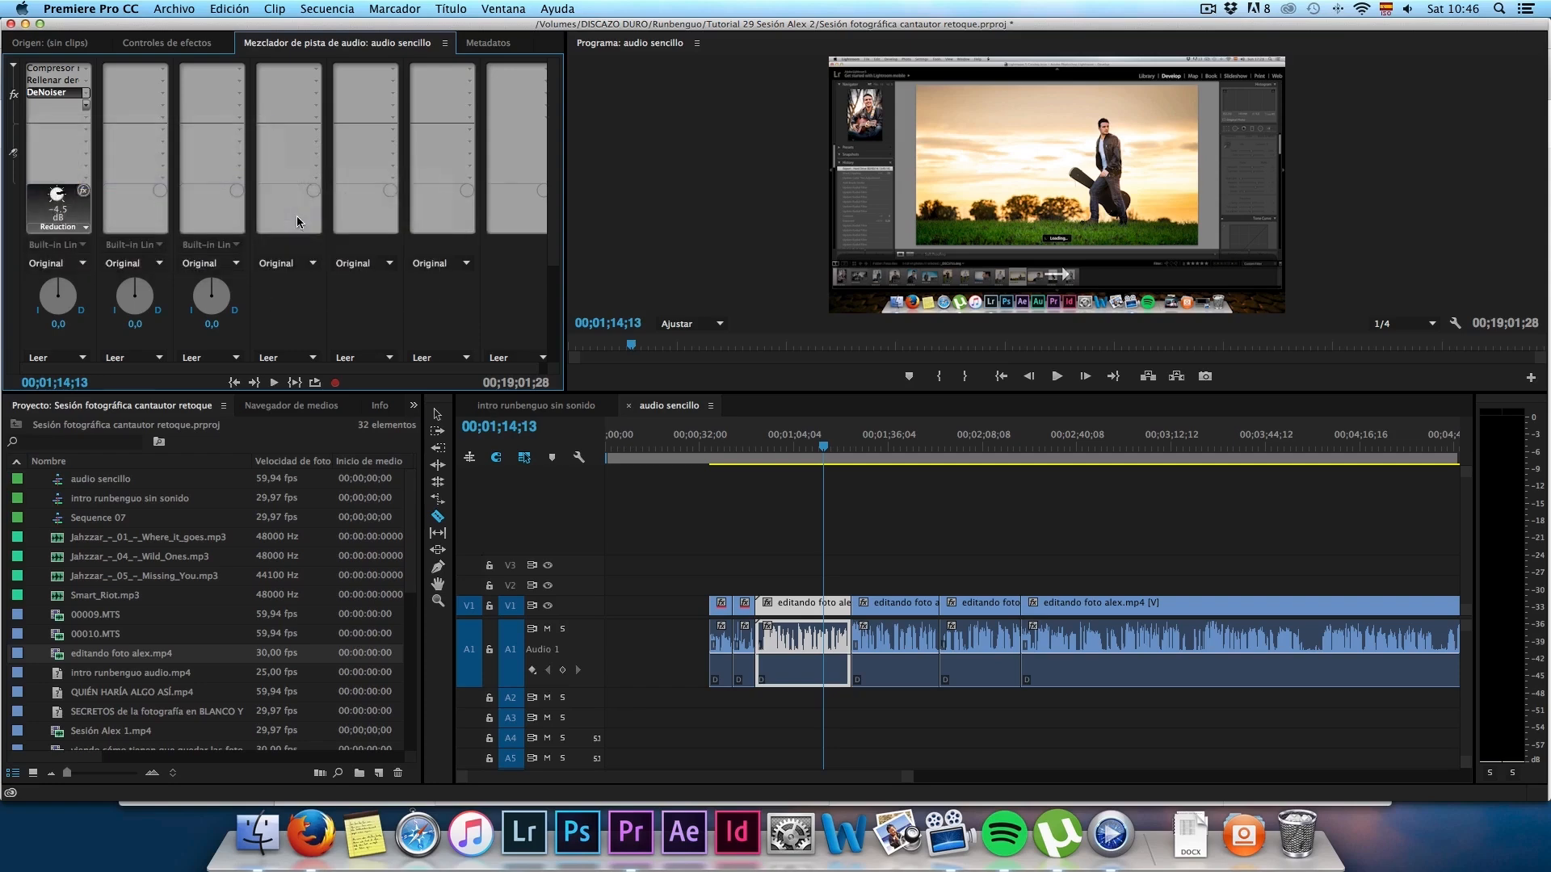
double_click(56, 104)
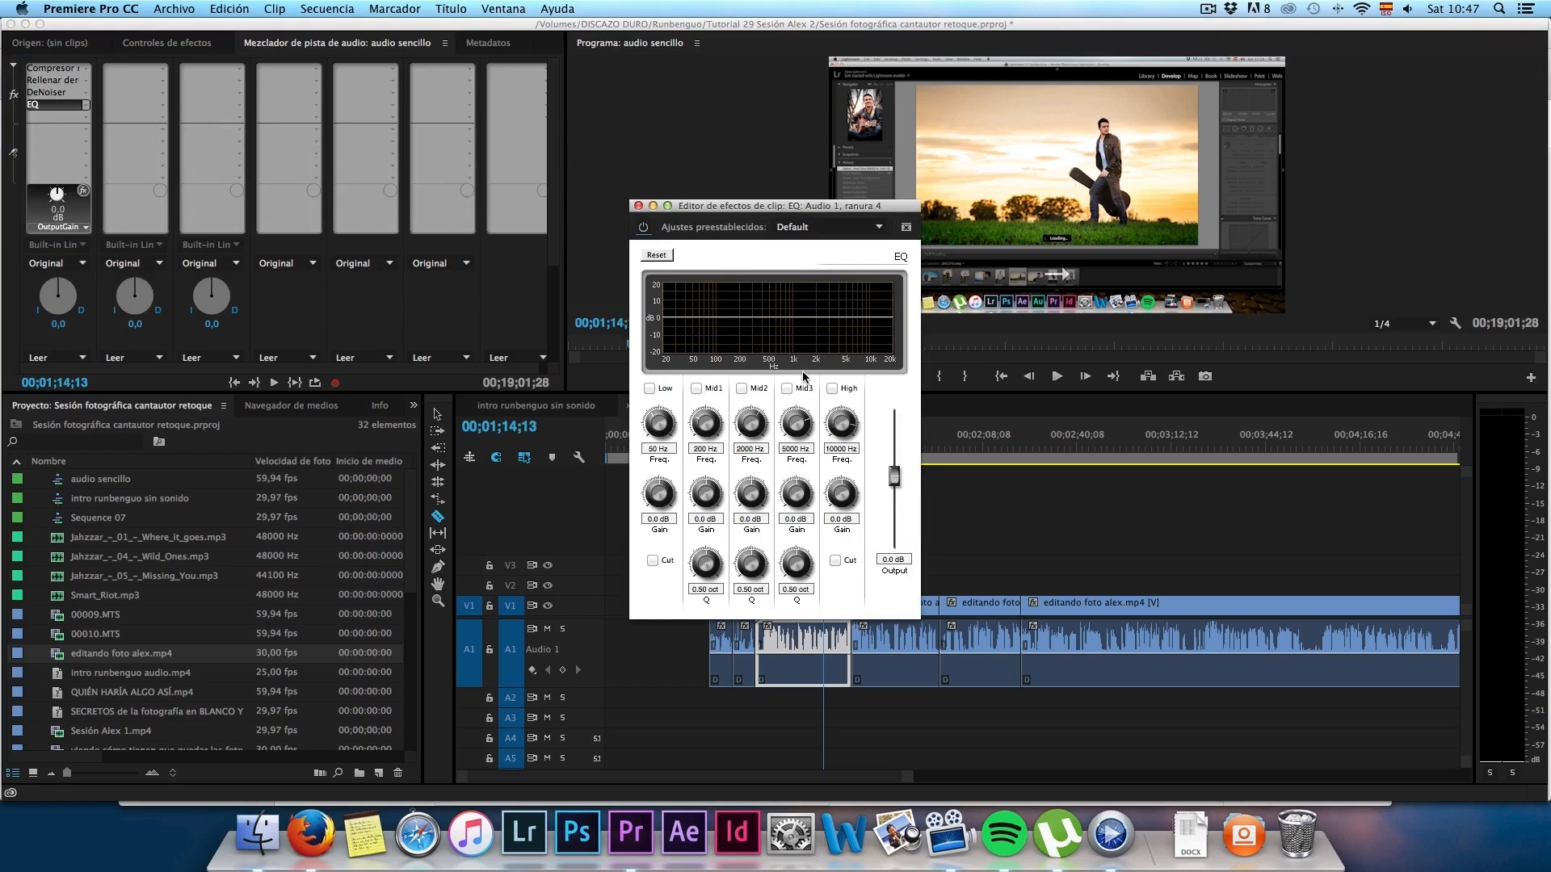
left_click(638, 206)
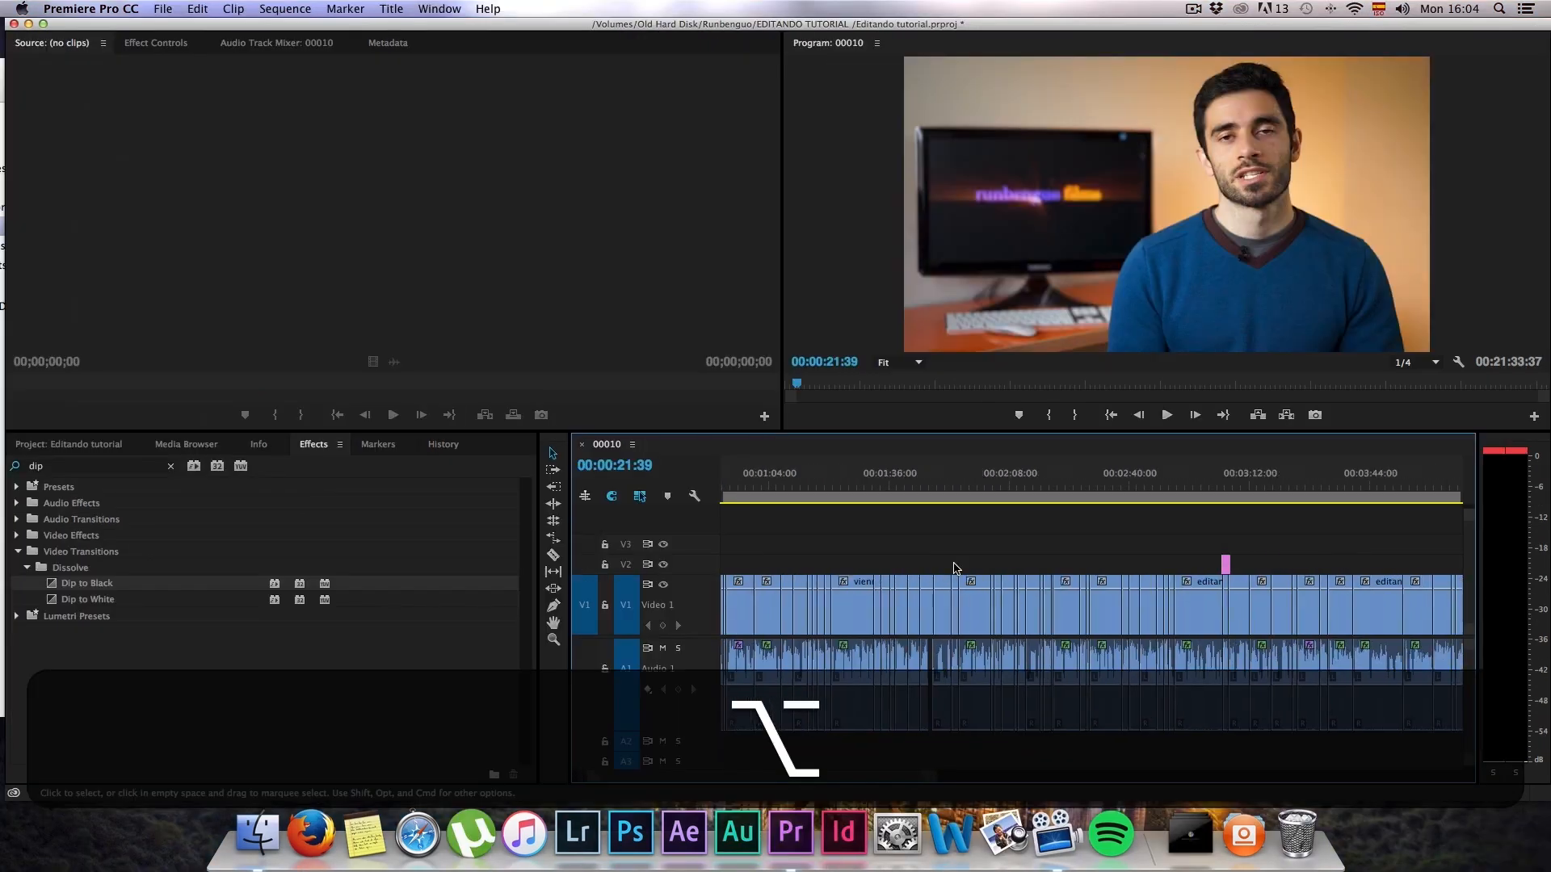
scroll(954, 570, "right", 4)
scroll(954, 569, "right", 15)
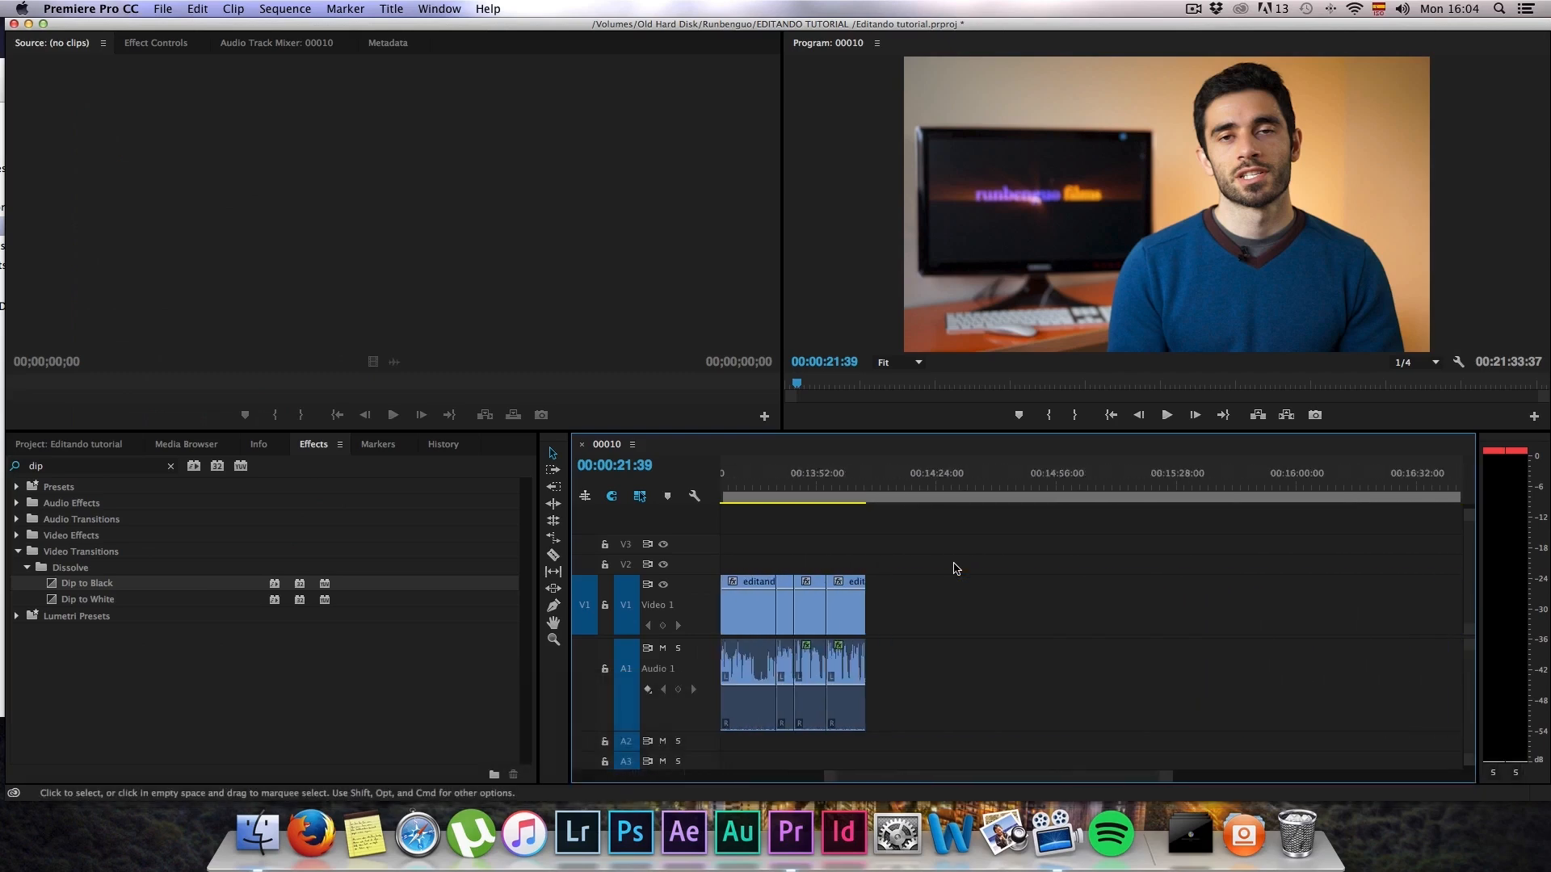
scroll(954, 570, "down", 4)
left_click_drag(1288, 602, 1049, 602)
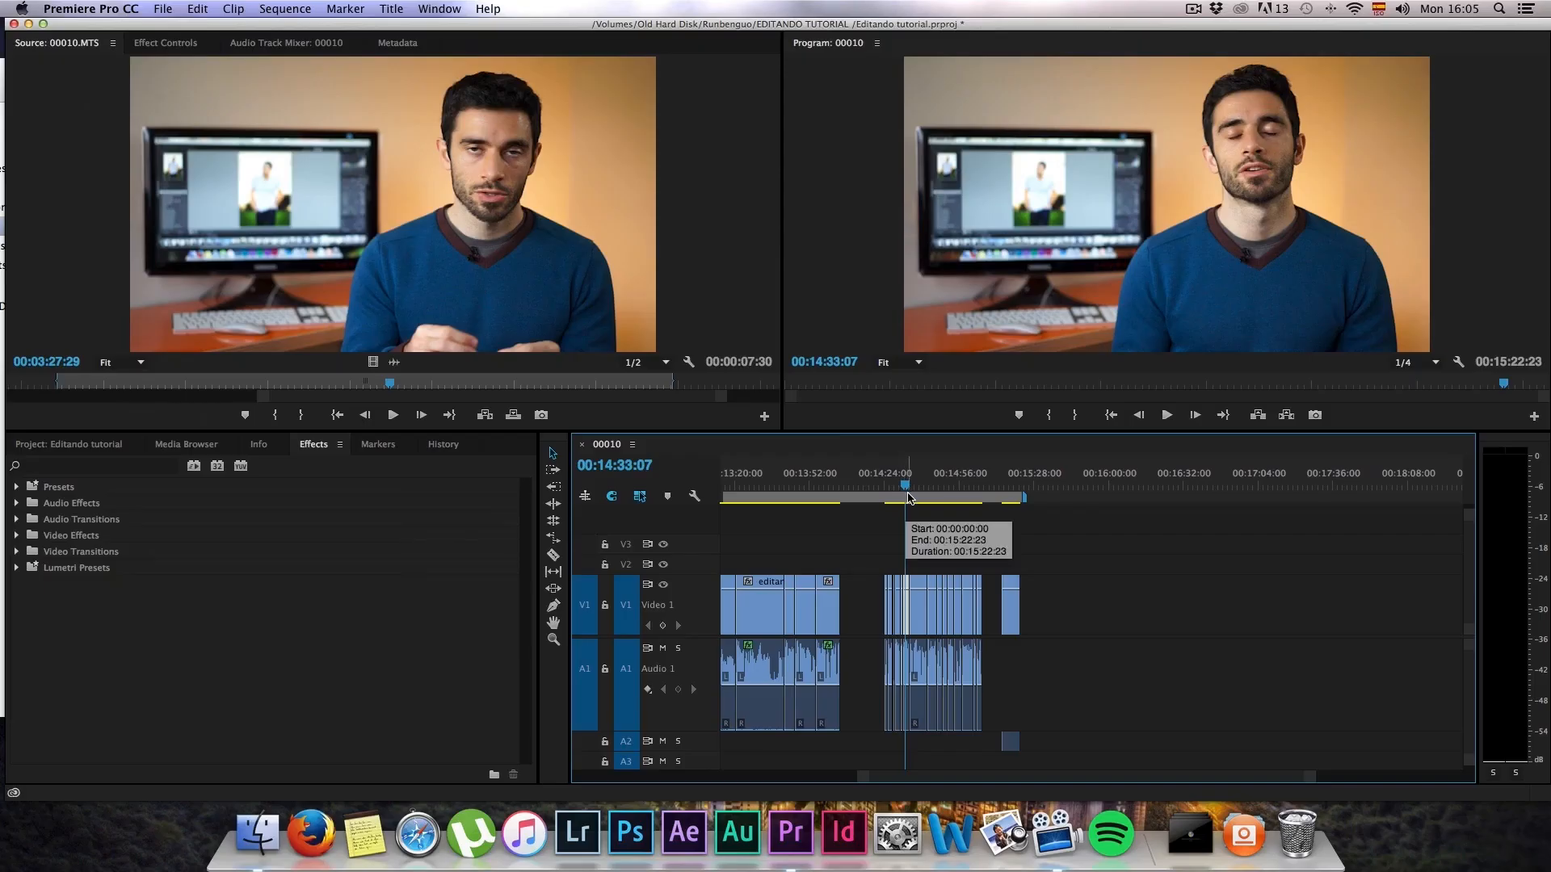
Step: Review the last clips of sequence 00010 at about 00:15:15:21, 00:15:14:18 and 00:14:42:09
left_click_drag(898, 484, 1008, 477)
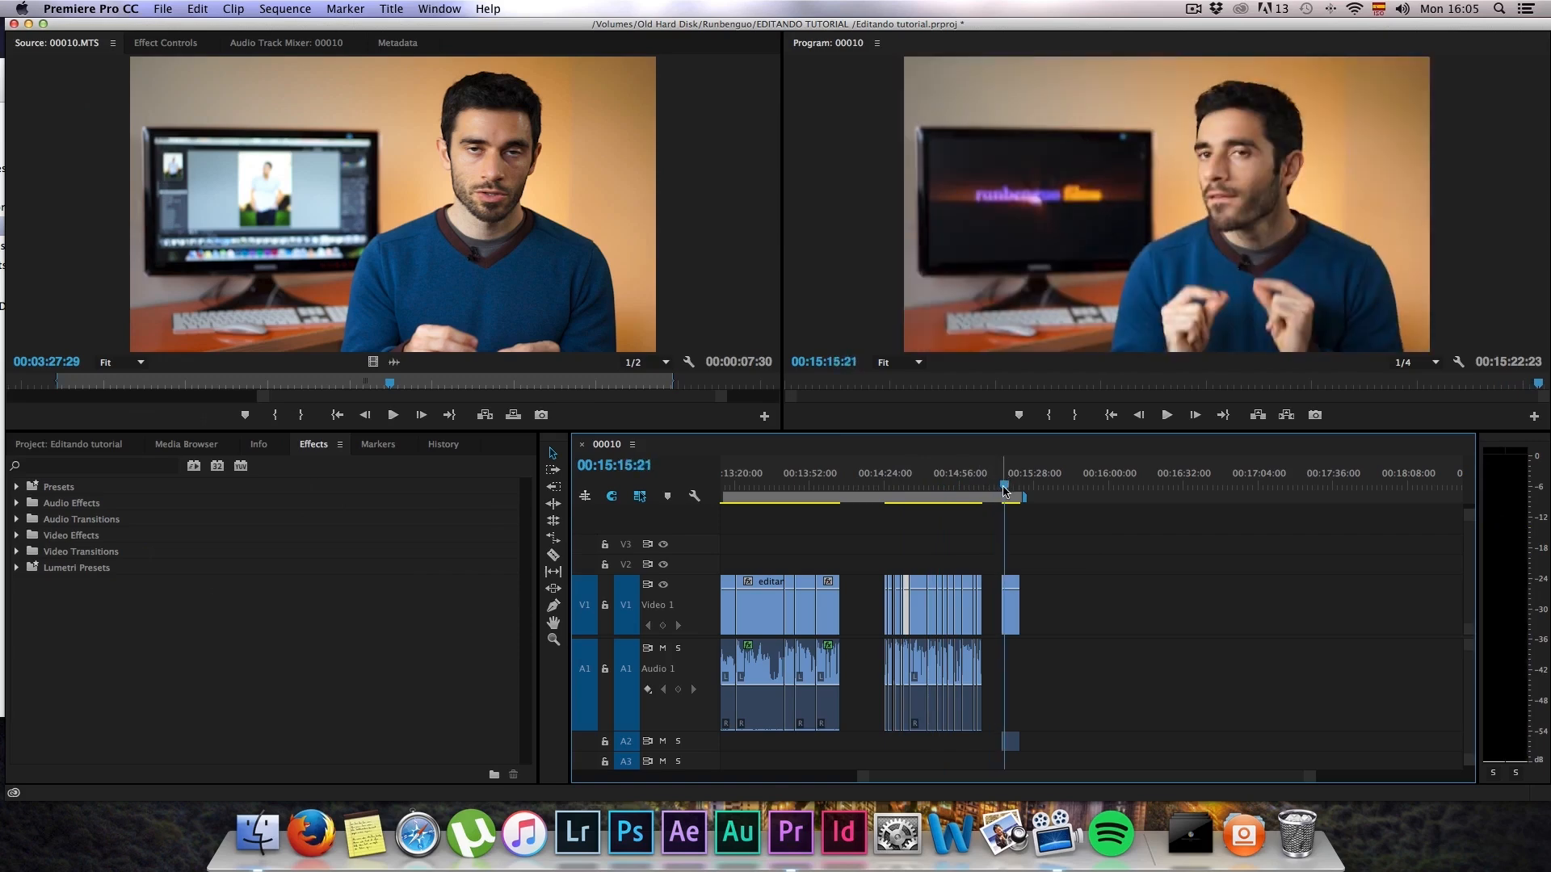
left_click_drag(1005, 489, 1001, 495)
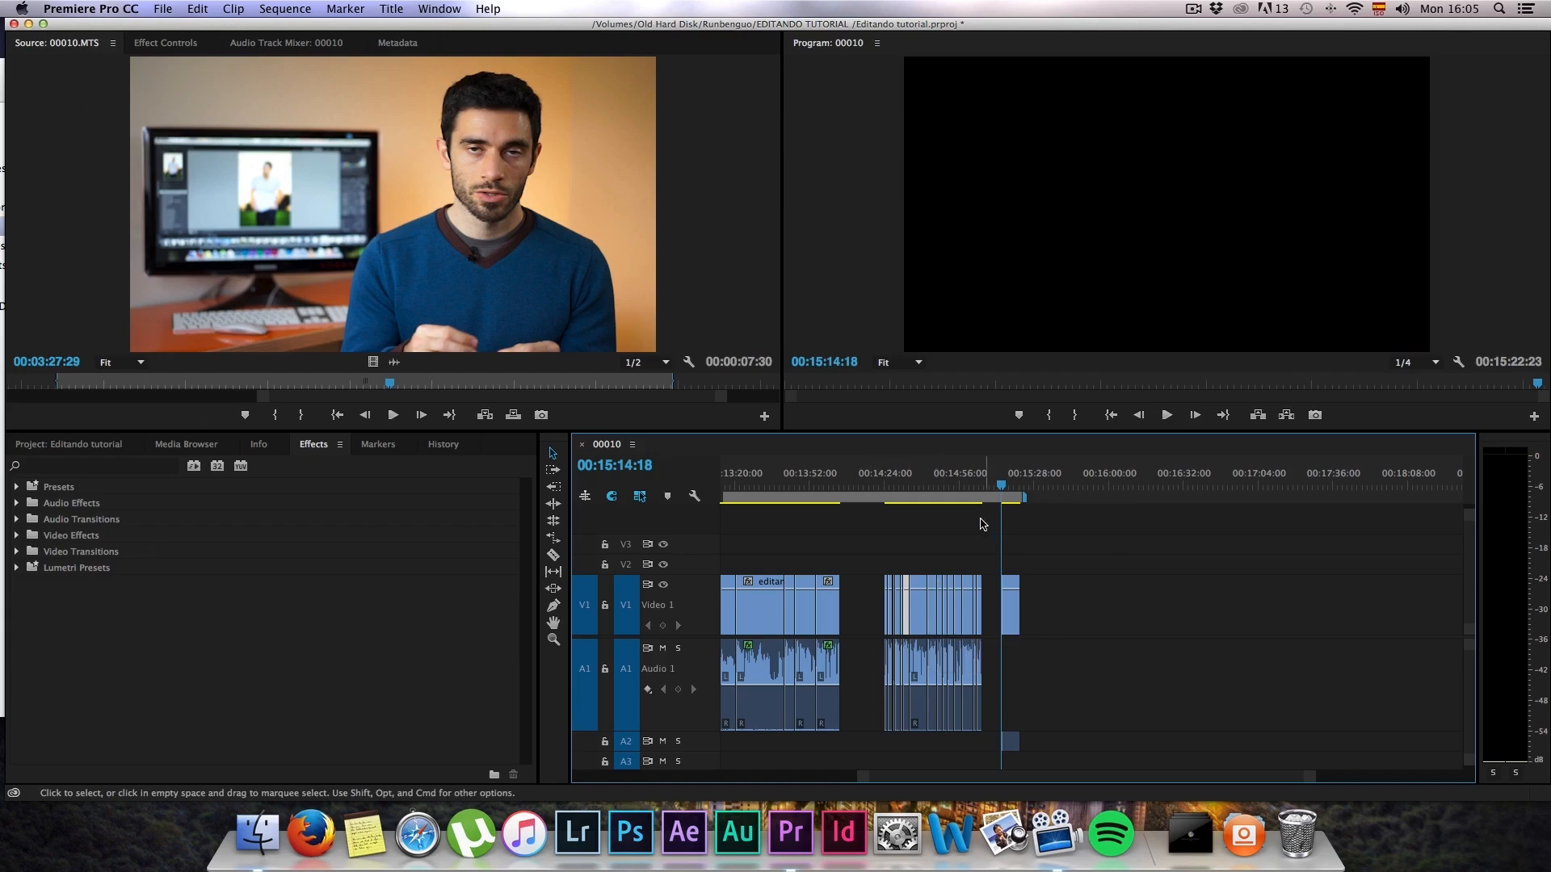
mouse_move(869, 501)
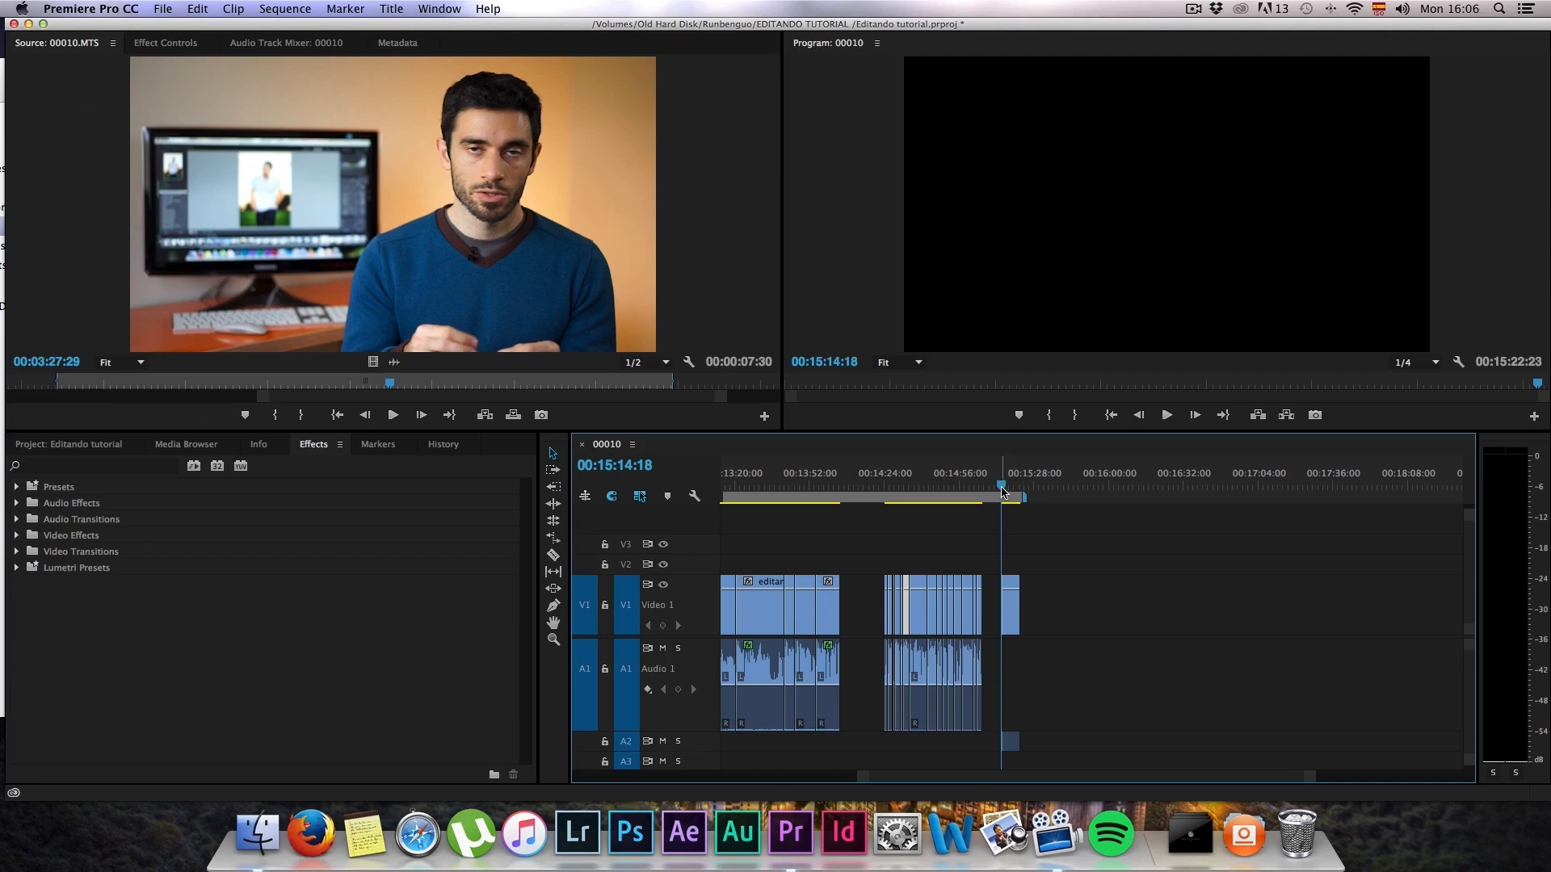
scroll(791, 488, "left", 3)
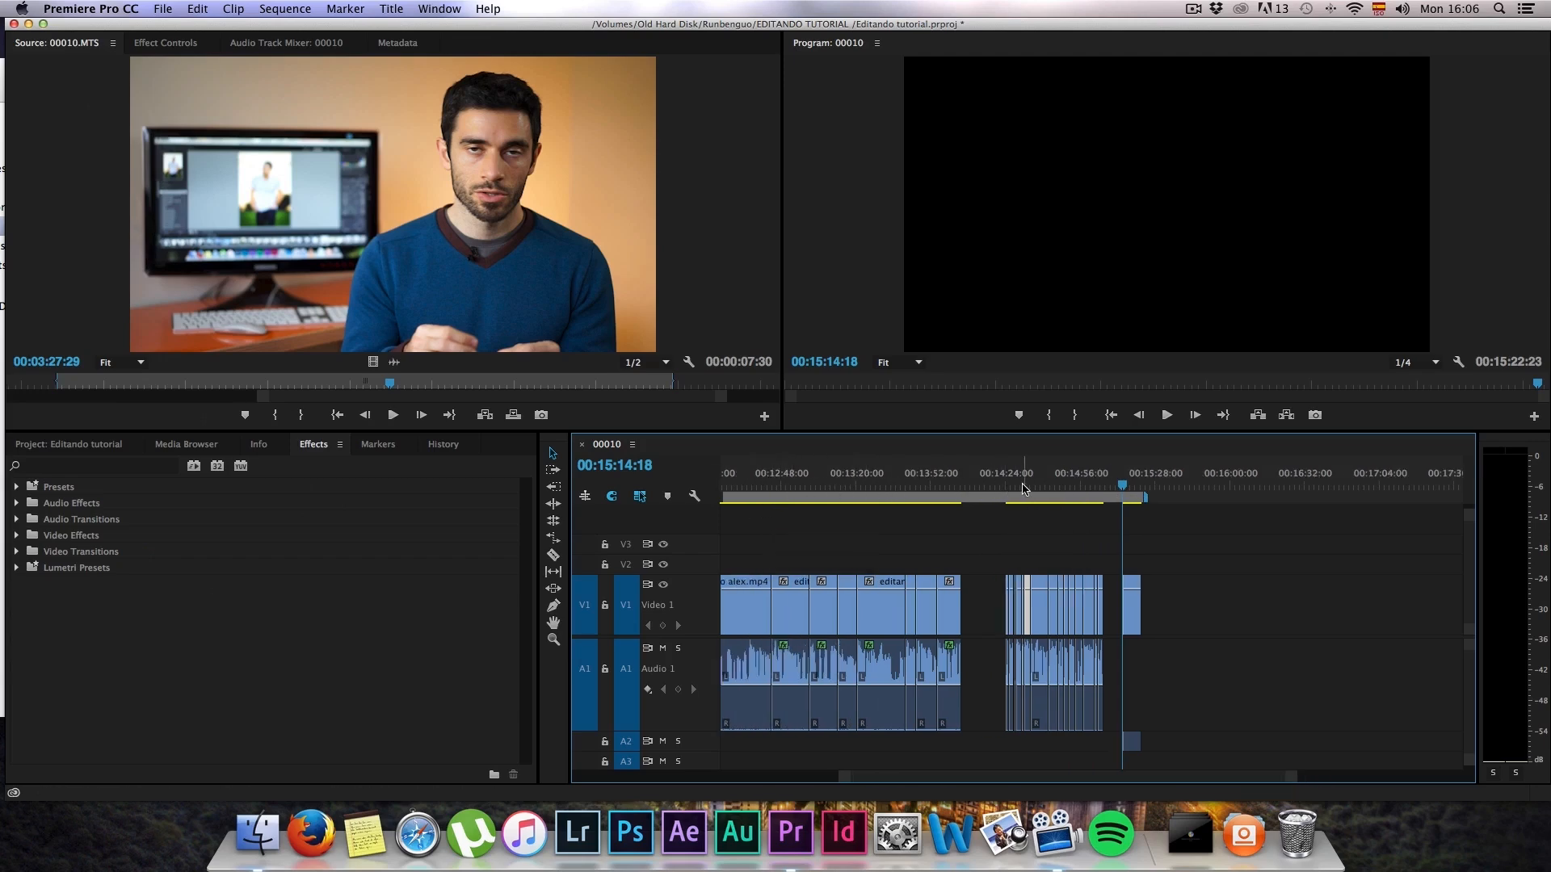
left_click(1048, 486)
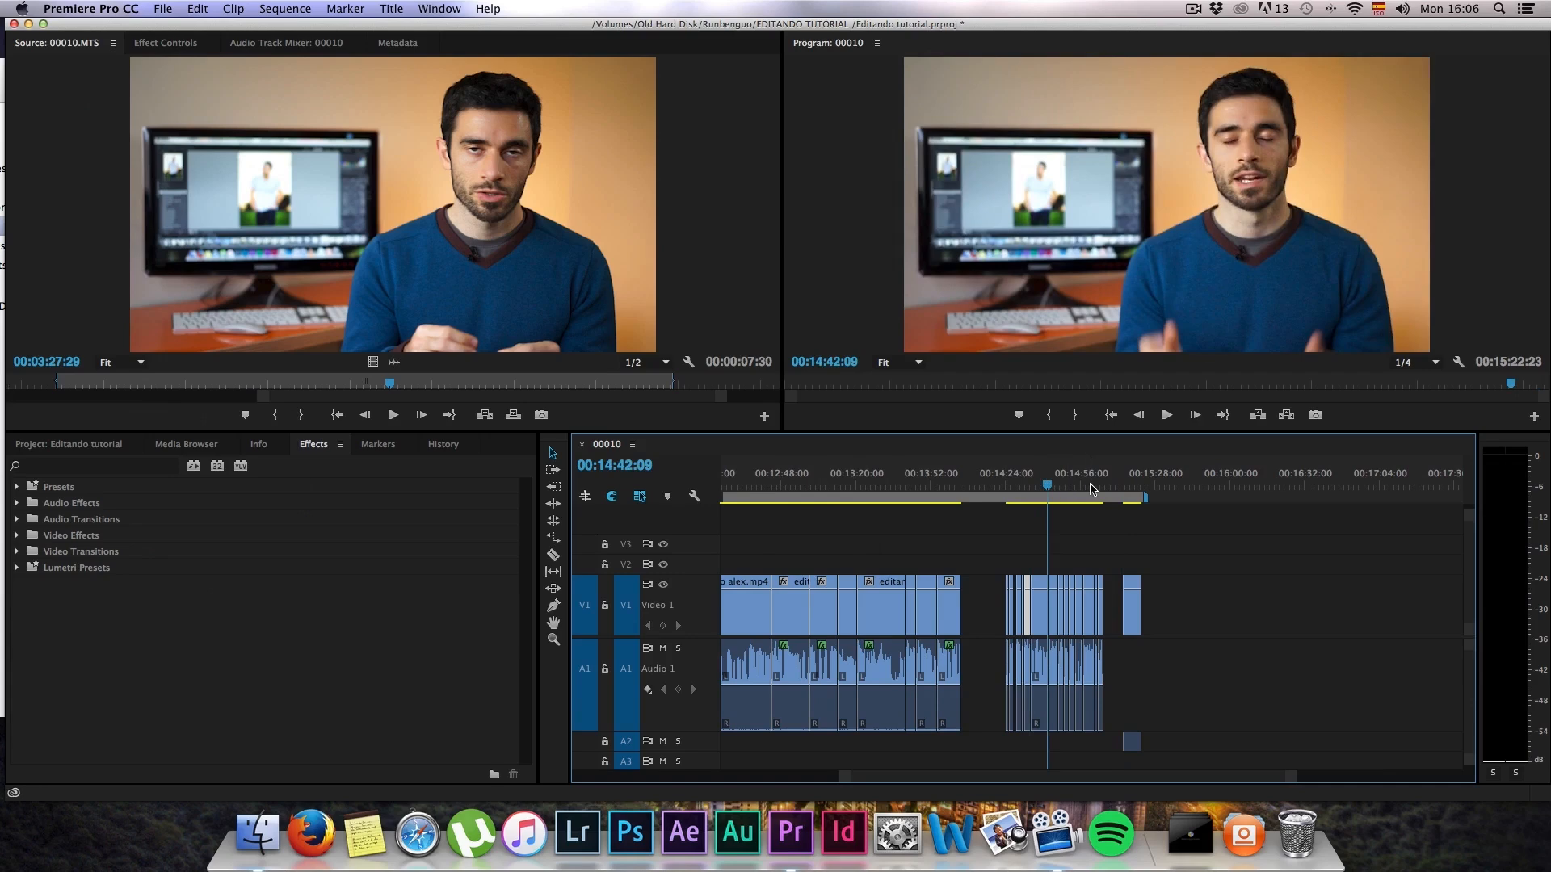